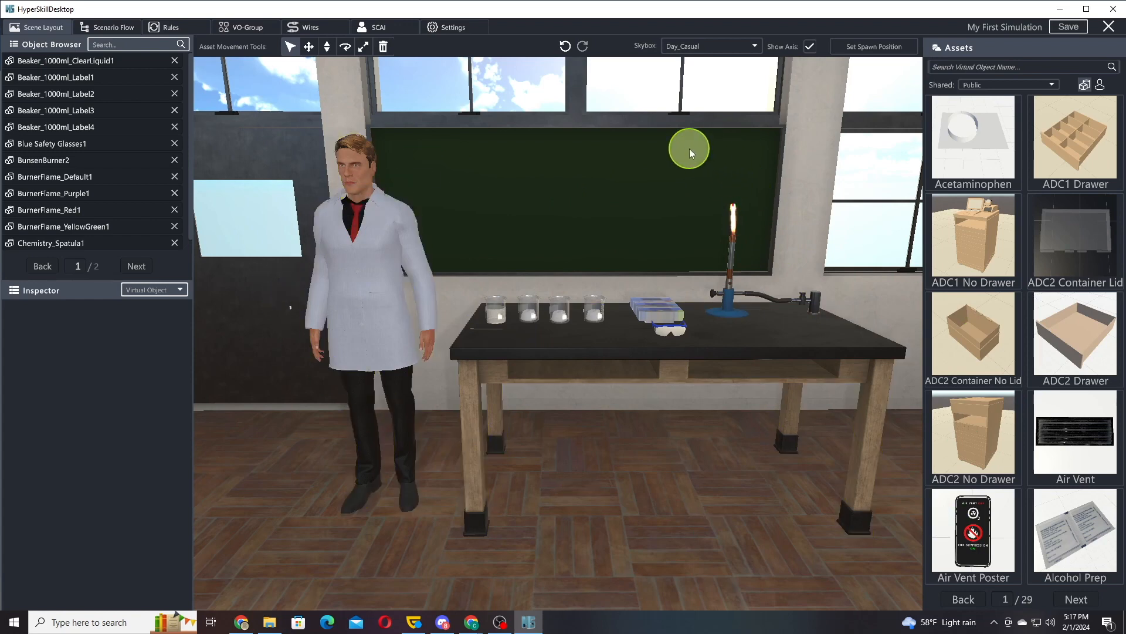
Open the scenario flow of My First Simulation and place a new state on the empty canvas.
left_click(112, 27)
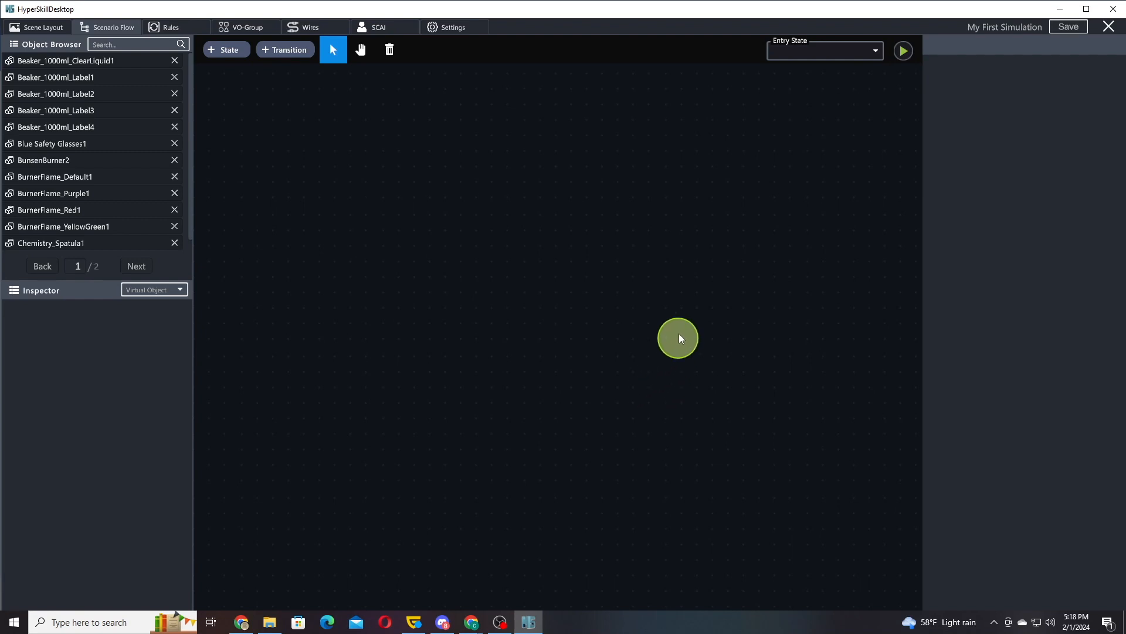
left_click(216, 51)
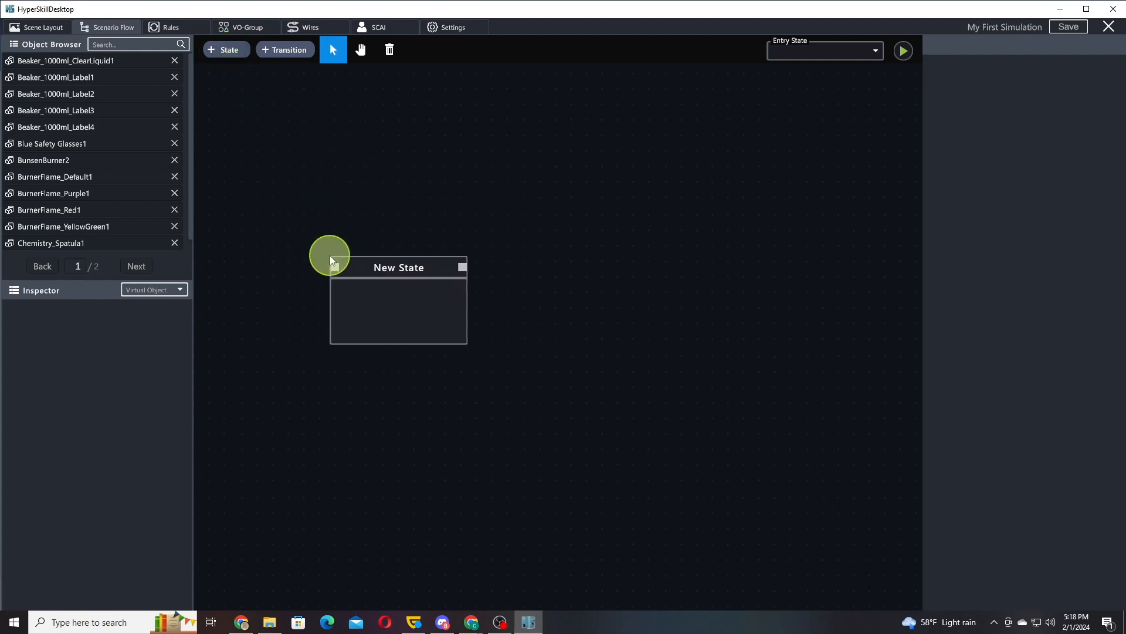
left_click(249, 229)
left_click(314, 241)
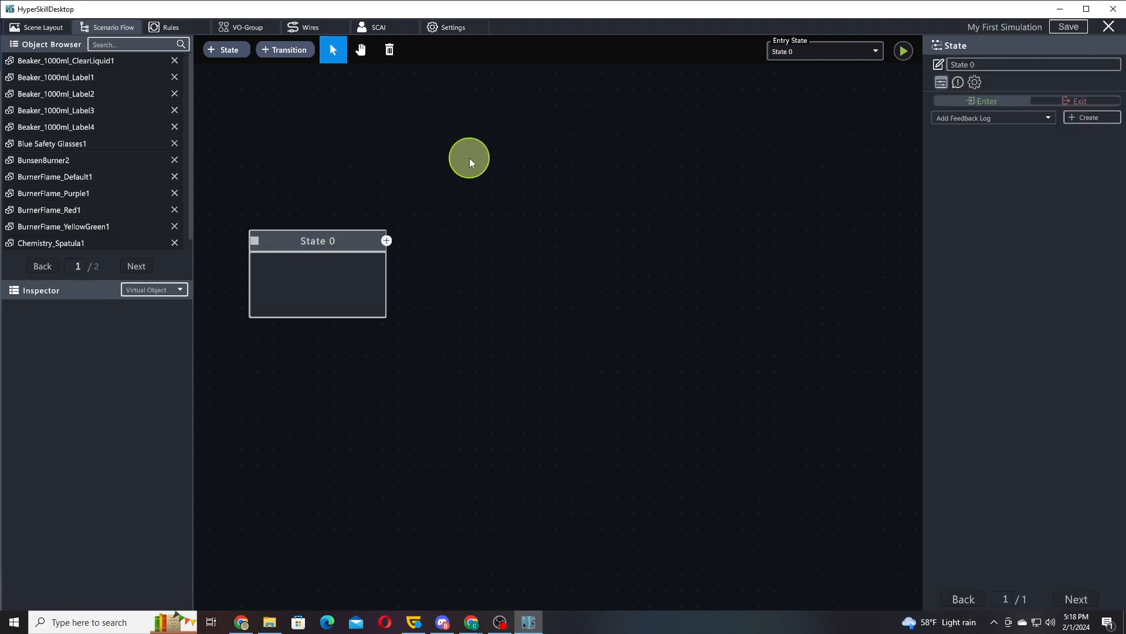
scroll(470, 158, "down", 3)
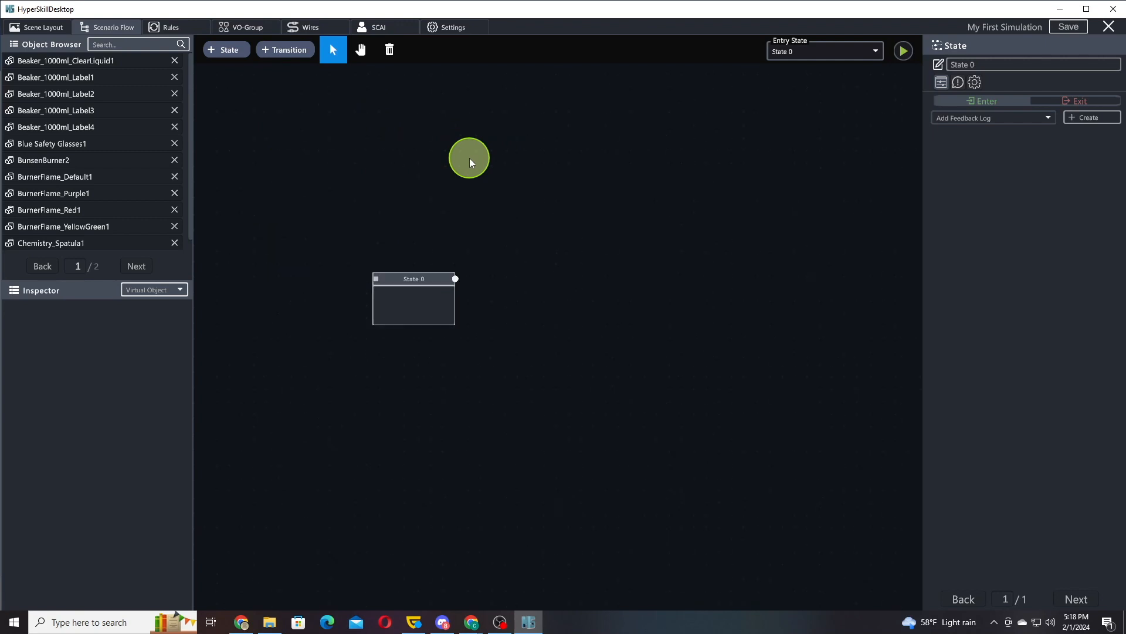
scroll(469, 157, "up", 4)
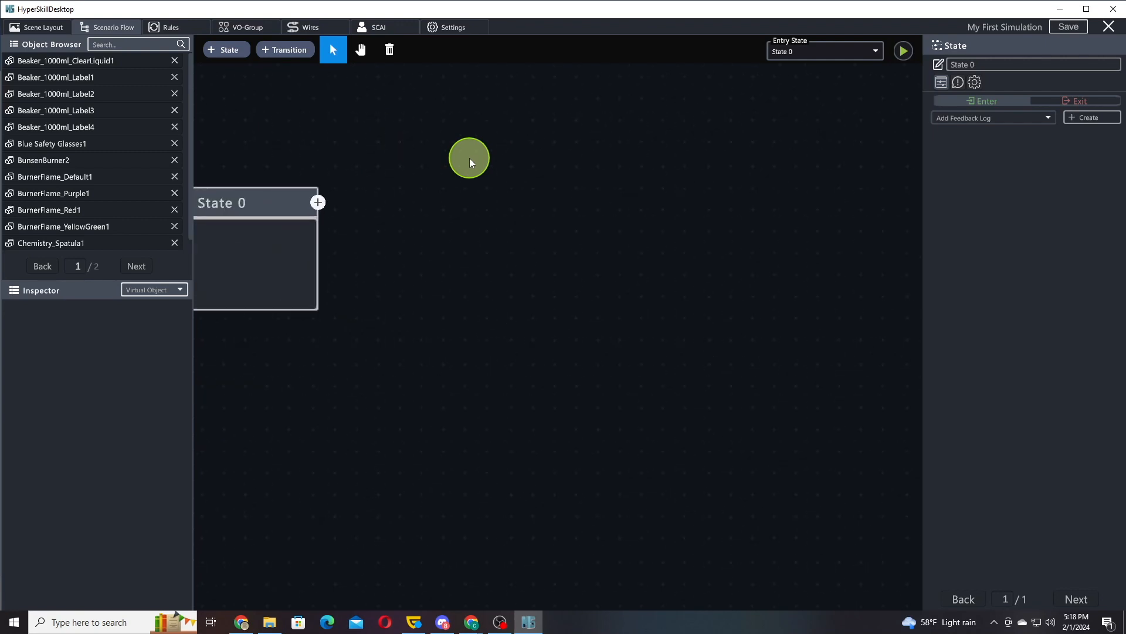
scroll(470, 158, "down", 4)
left_click_drag(418, 190, 487, 183)
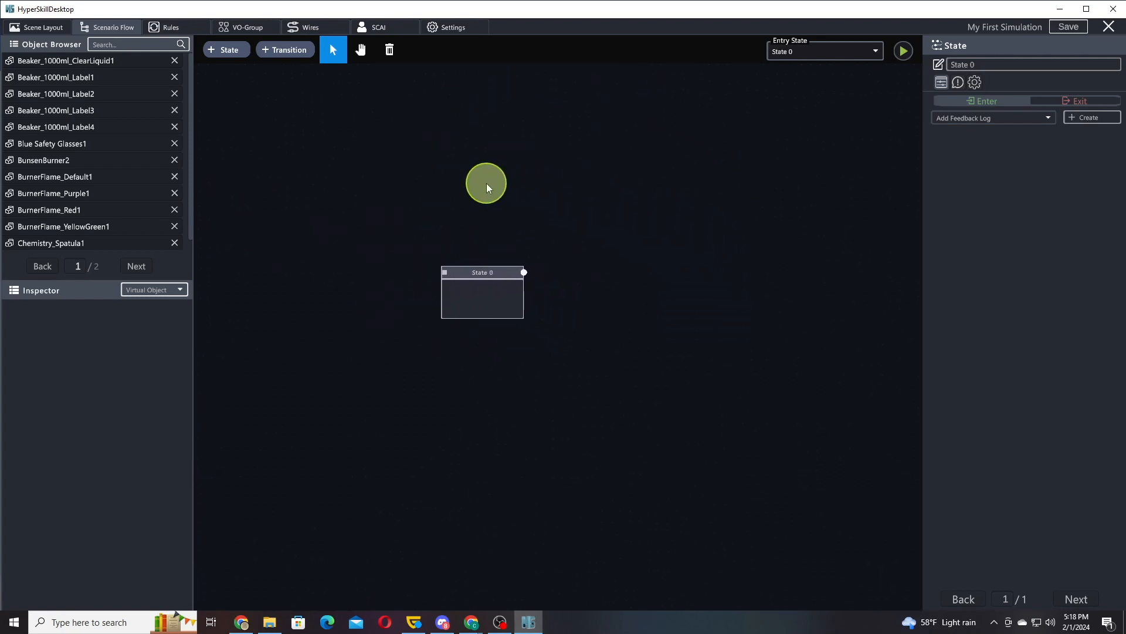
left_click(363, 50)
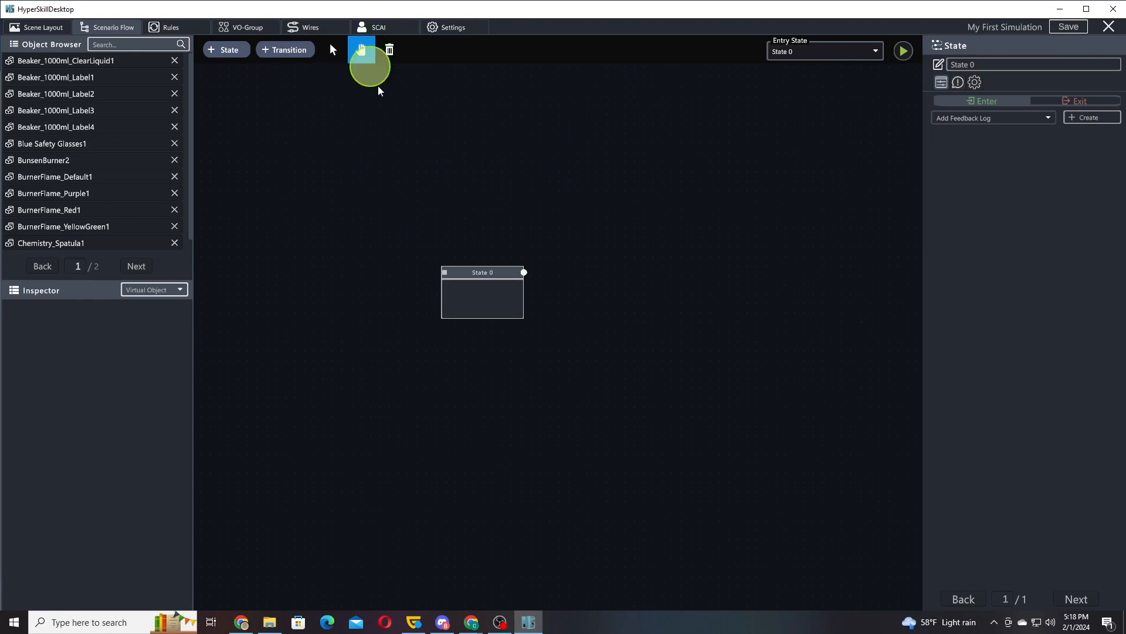
left_click_drag(425, 181, 584, 163)
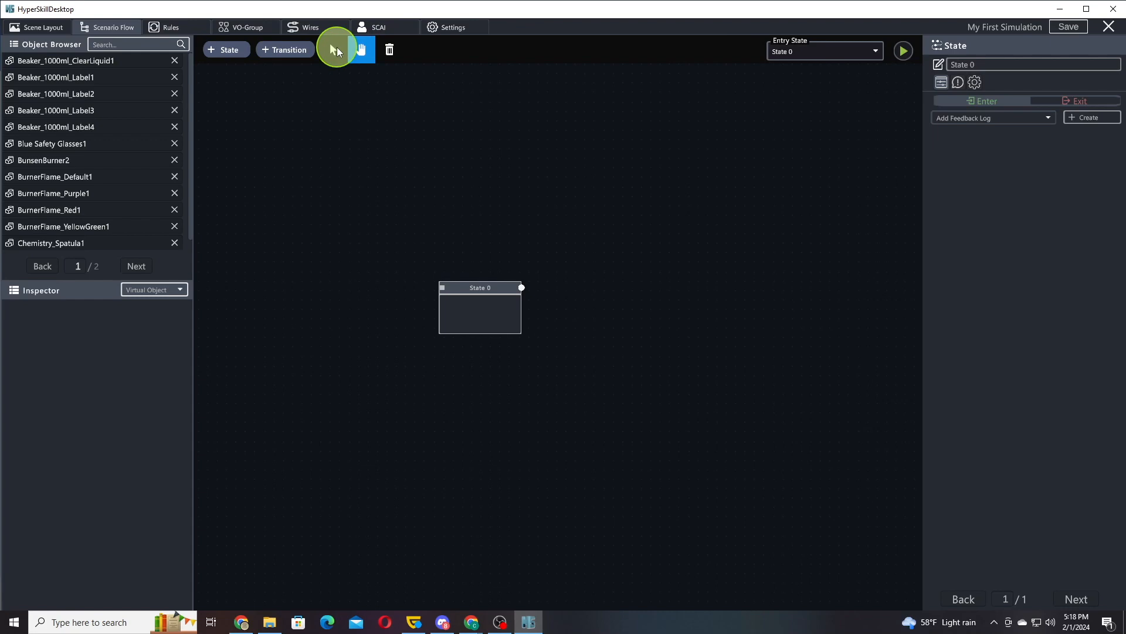
left_click(335, 51)
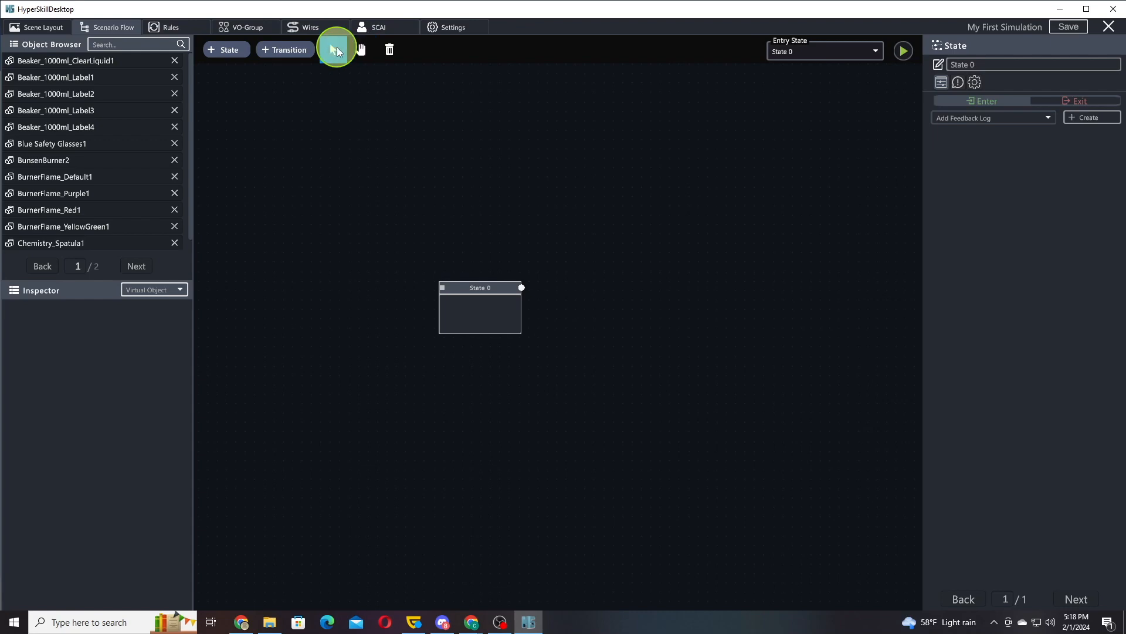
Delete State 0 from the canvas and return to the selection tool.
left_click(390, 50)
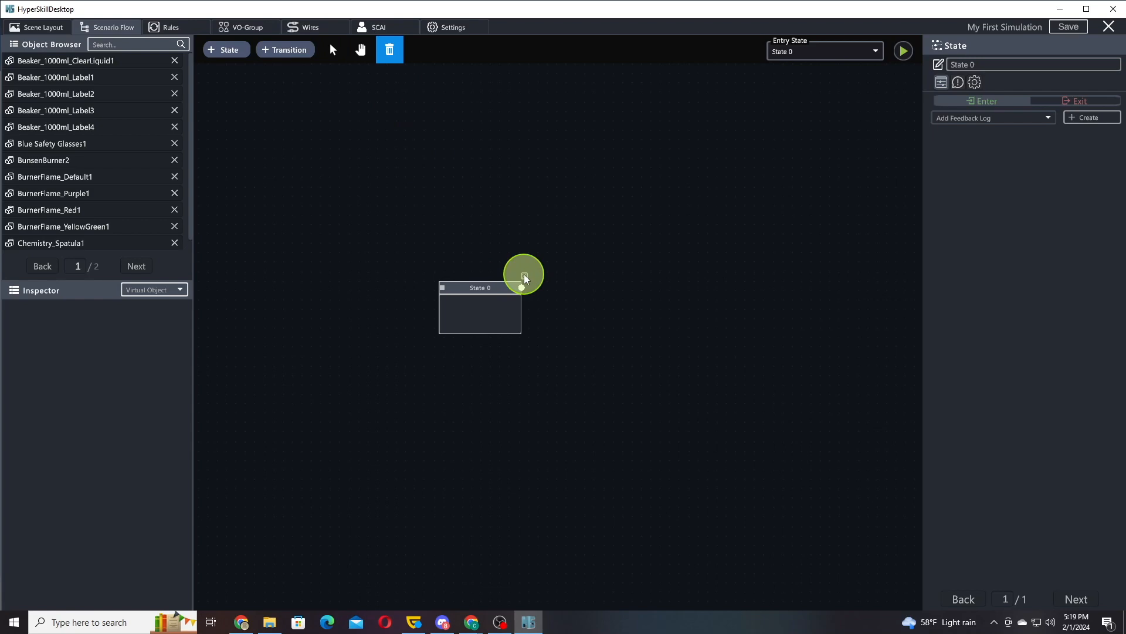
left_click(524, 276)
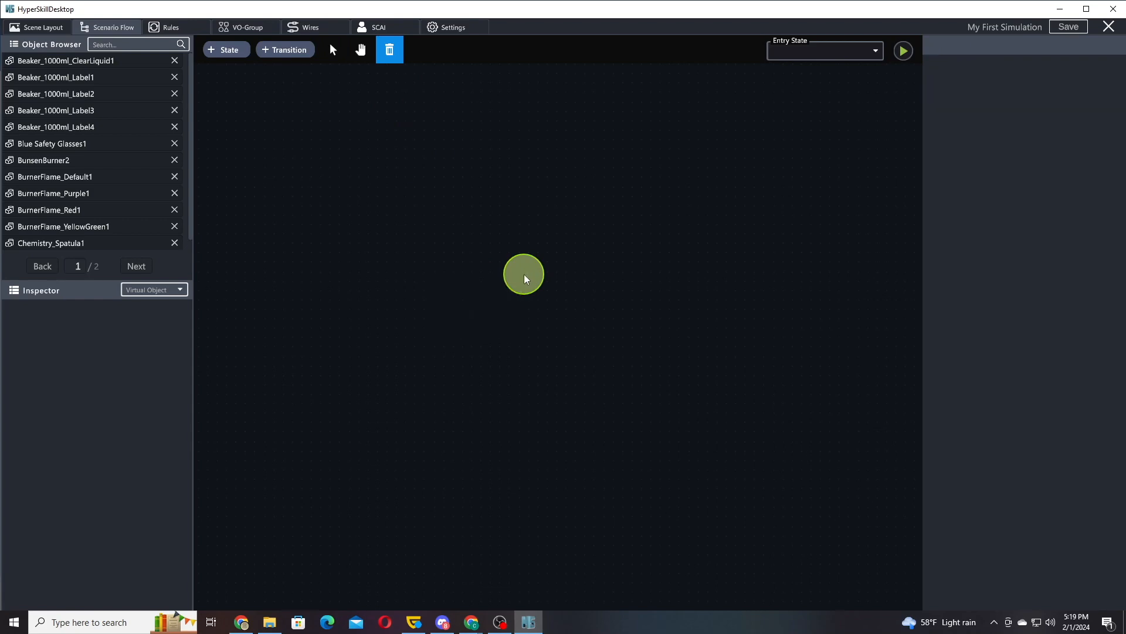
left_click(334, 51)
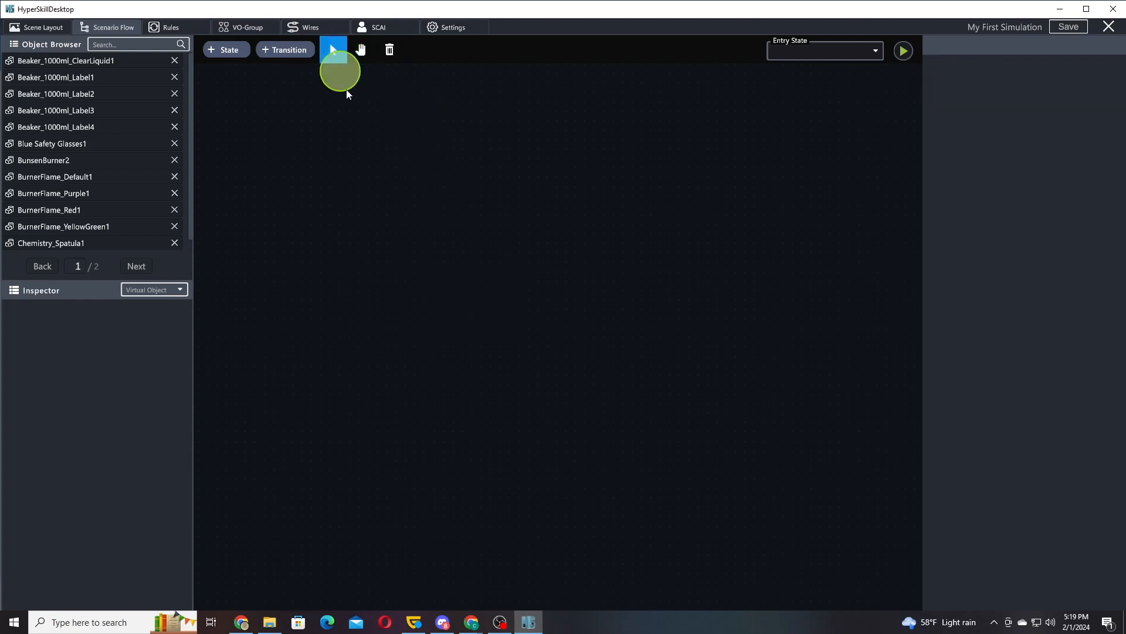
Place two new states side by side on the canvas and select the first one.
left_click(231, 52)
left_click(212, 235)
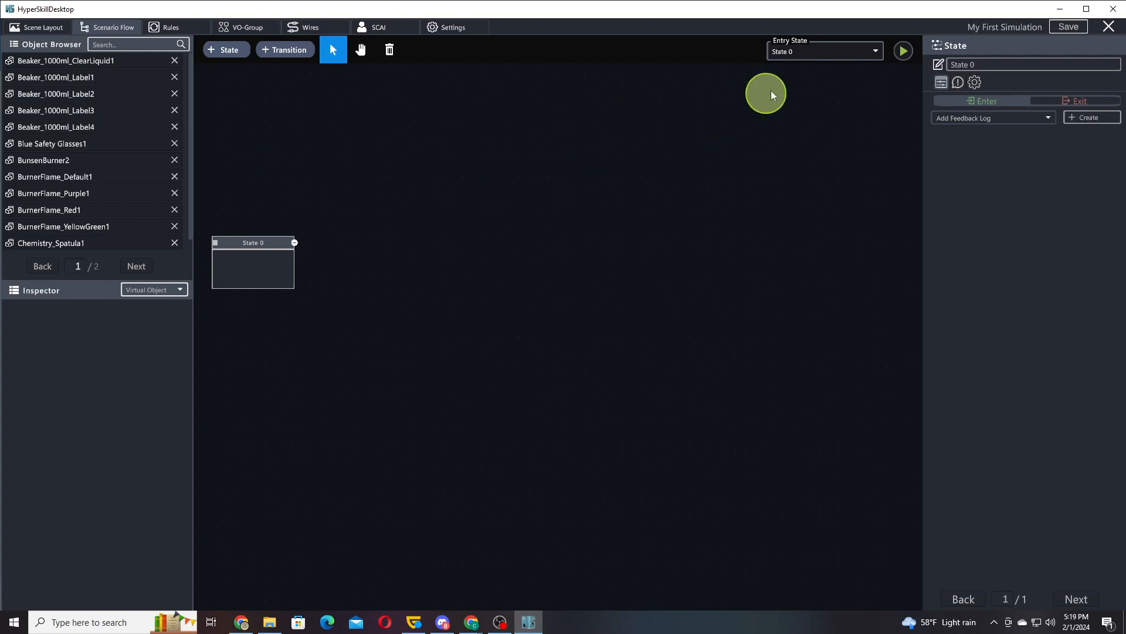
left_click_drag(233, 54, 393, 236)
left_click(242, 241)
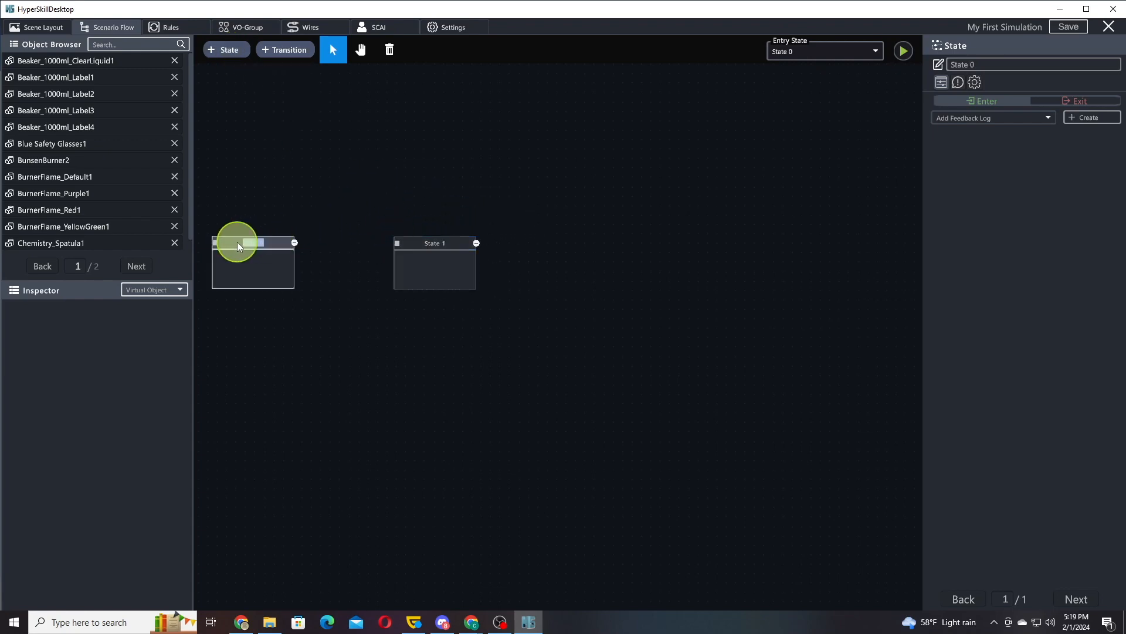
left_click_drag(374, 143, 422, 133)
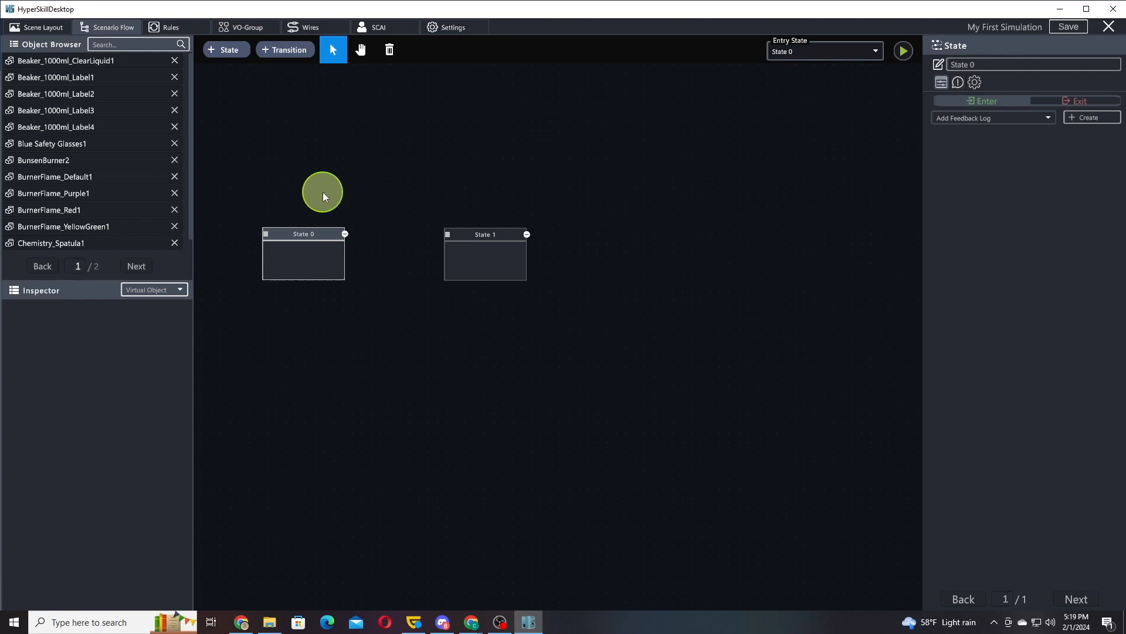
Switch the scenario's entry state to State 1 and back to State 0.
left_click(810, 51)
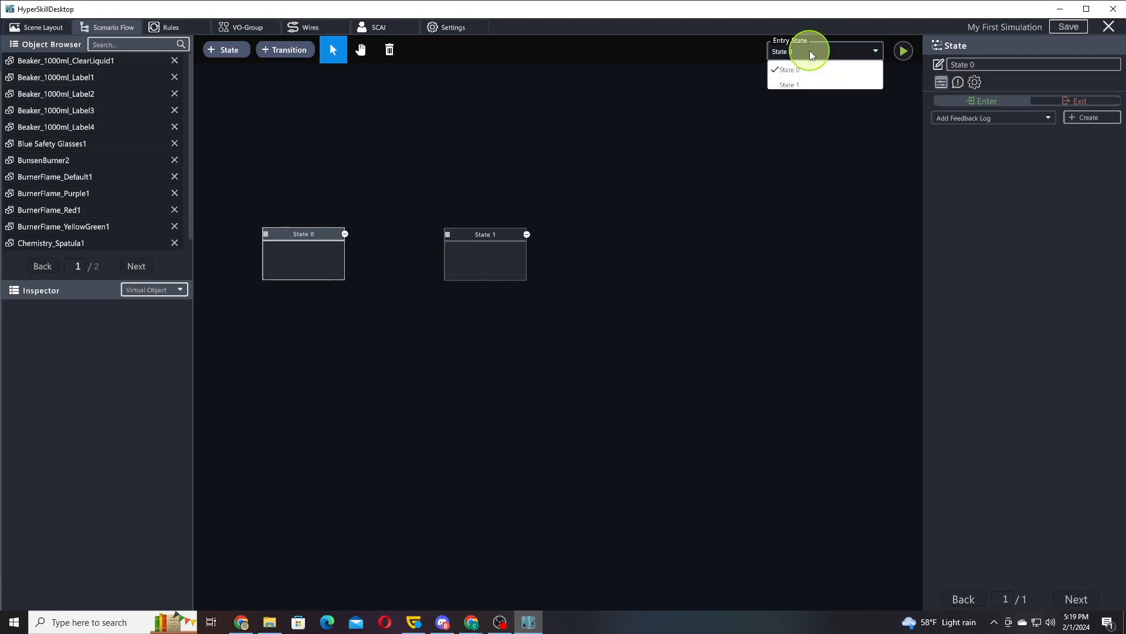
left_click(788, 85)
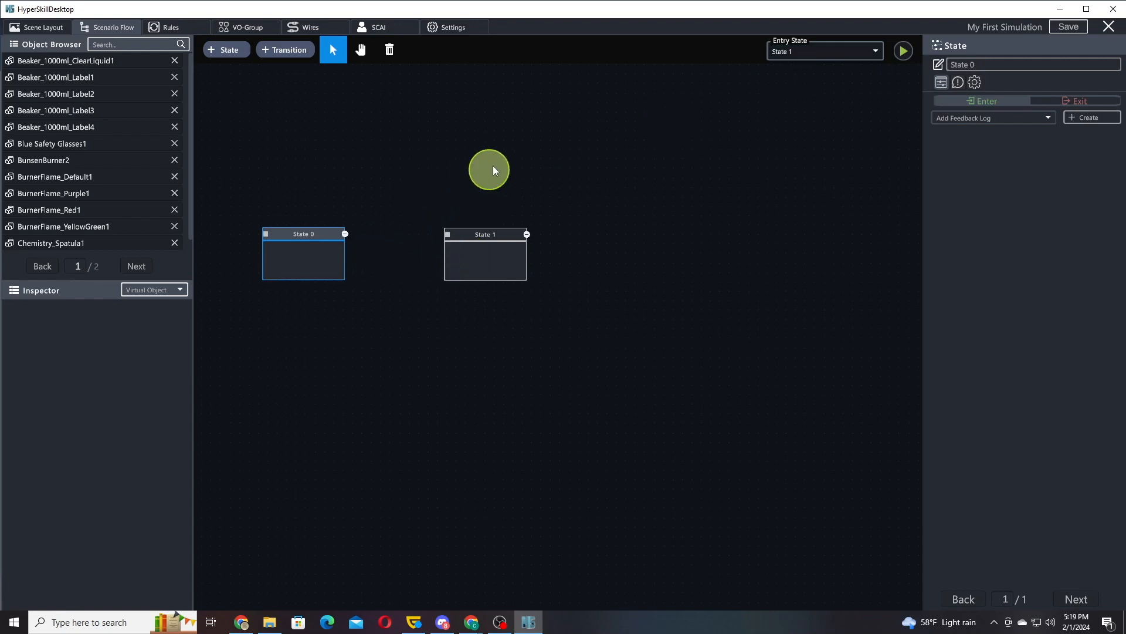
left_click(828, 51)
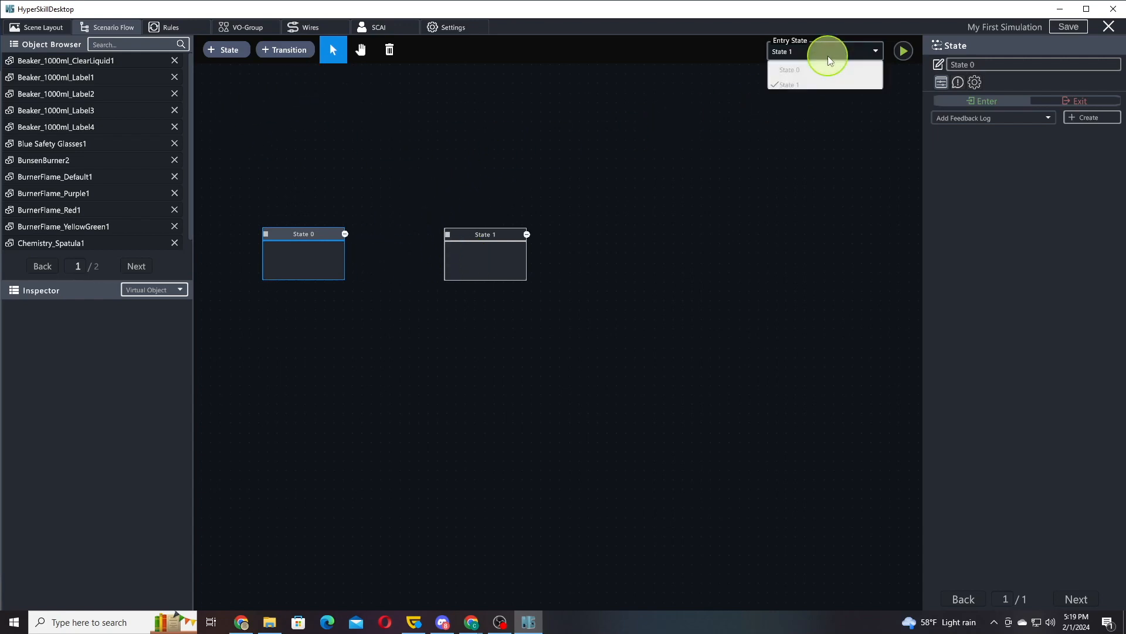
left_click(792, 69)
Select State 1 and State 0 in turn to view the properties of each.
left_click_drag(470, 234, 469, 225)
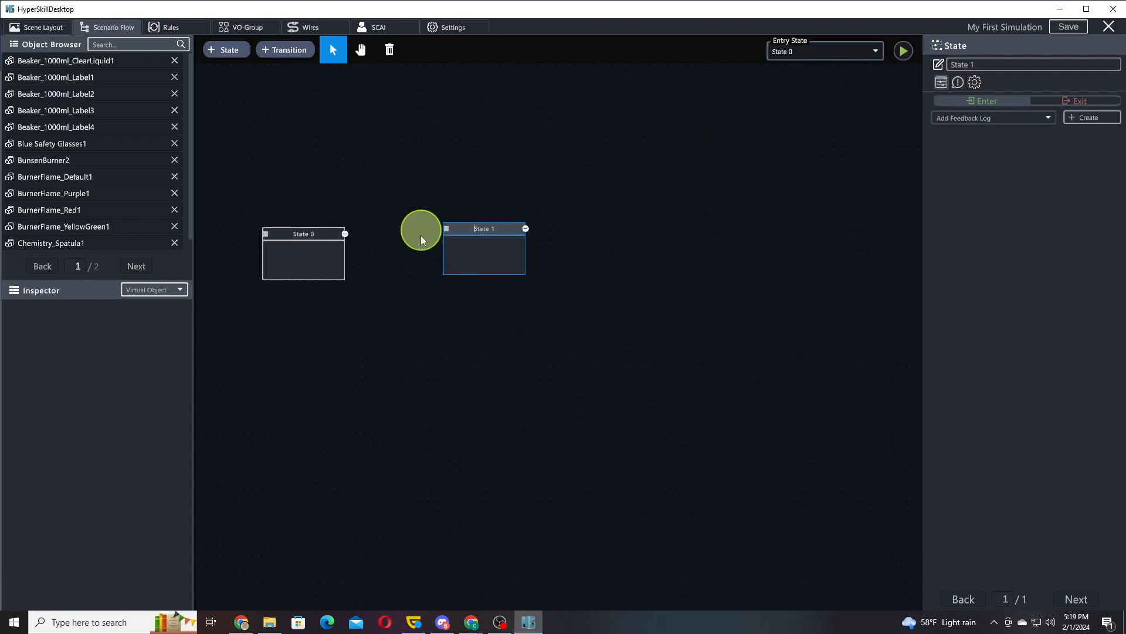
left_click(329, 232)
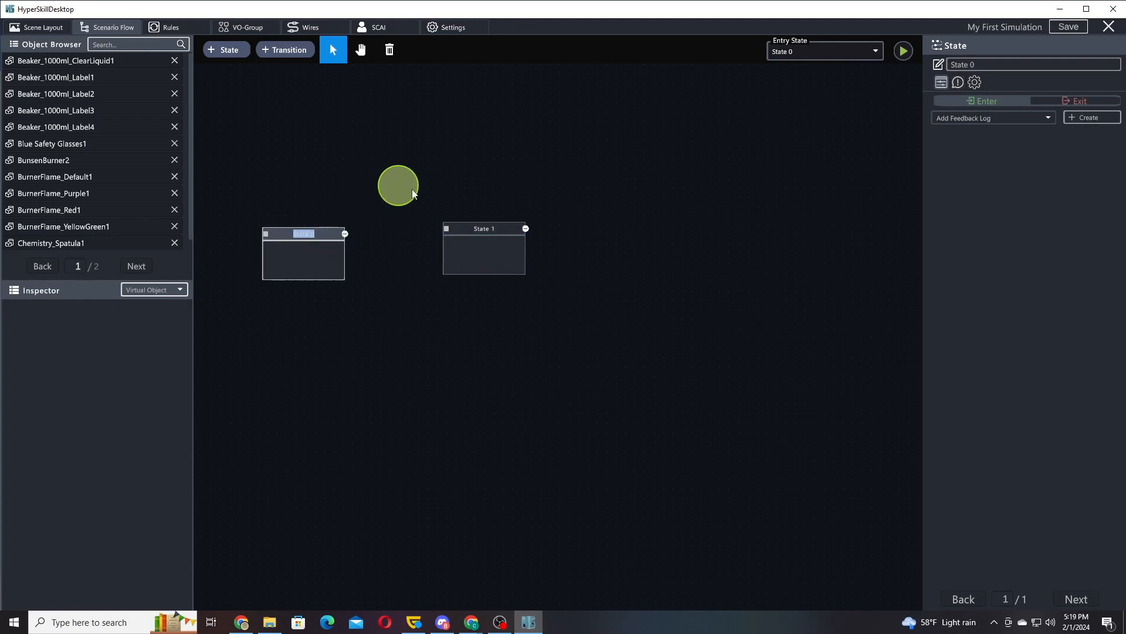
left_click(463, 229)
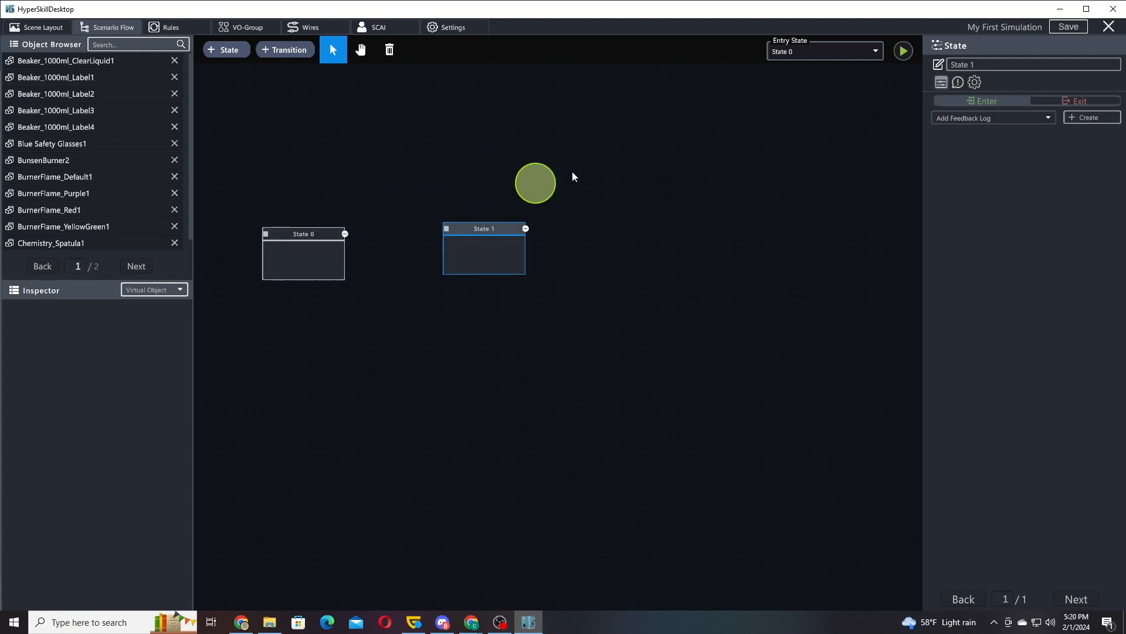
left_click(969, 69)
left_click(323, 232)
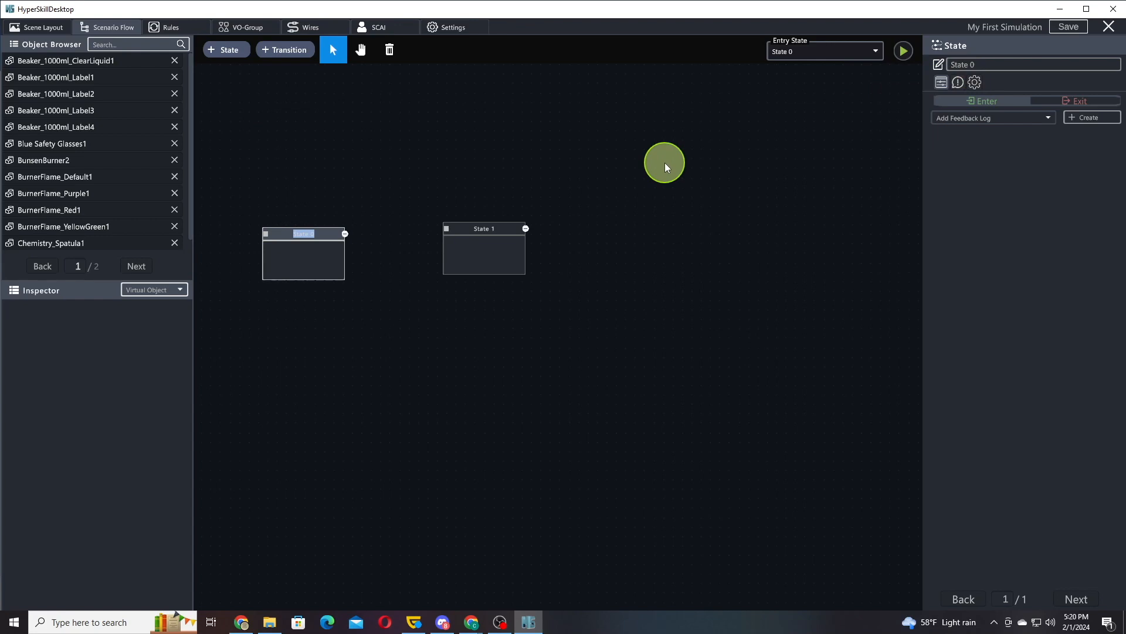
Look through the behaviors that are available for entering State 0.
left_click(971, 118)
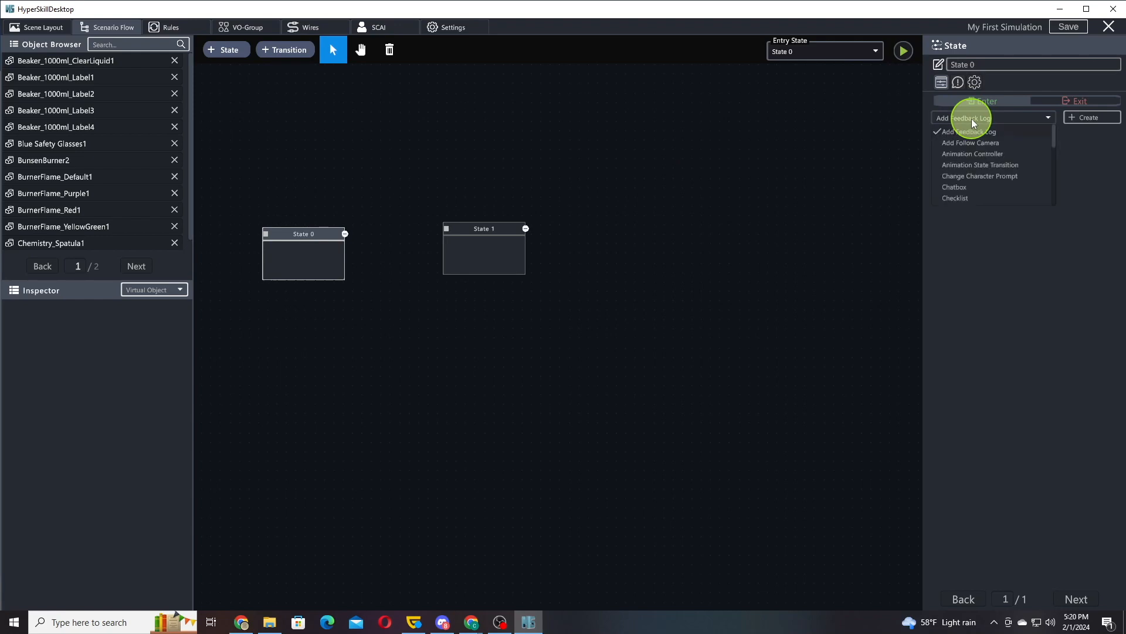
scroll(992, 186, "down", 6)
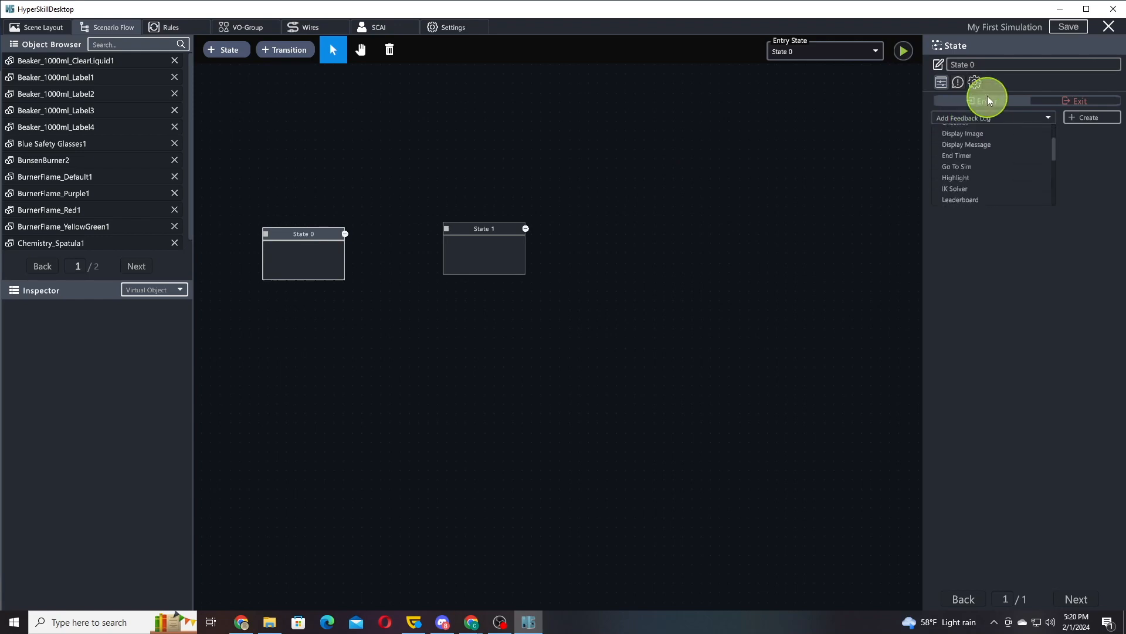
scroll(1006, 150, "down", 5)
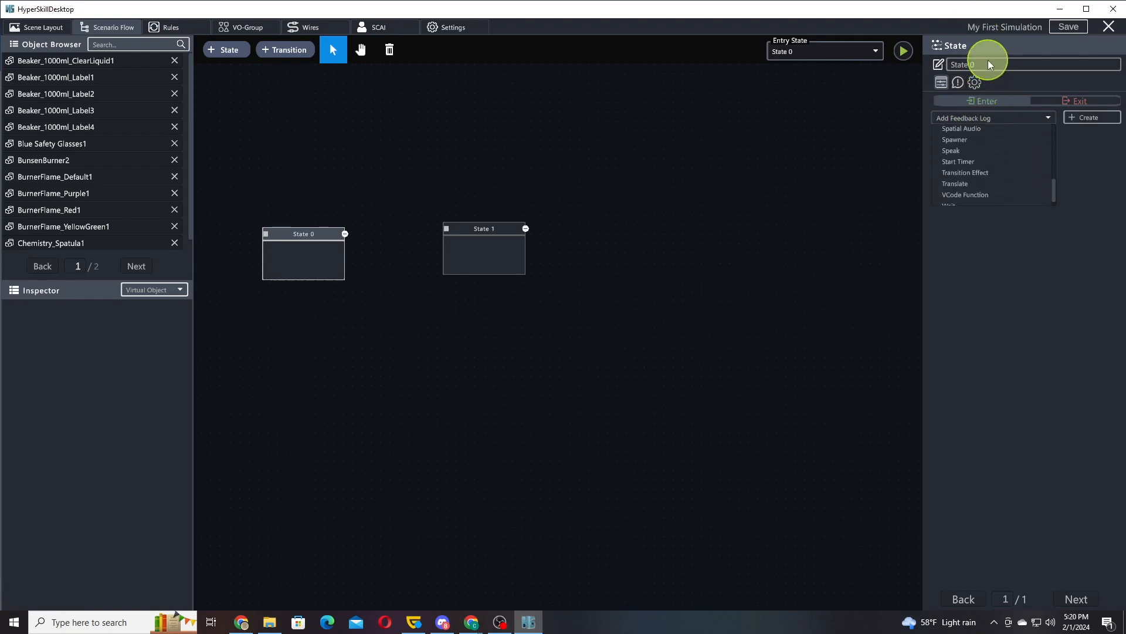
scroll(992, 171, "up", 11)
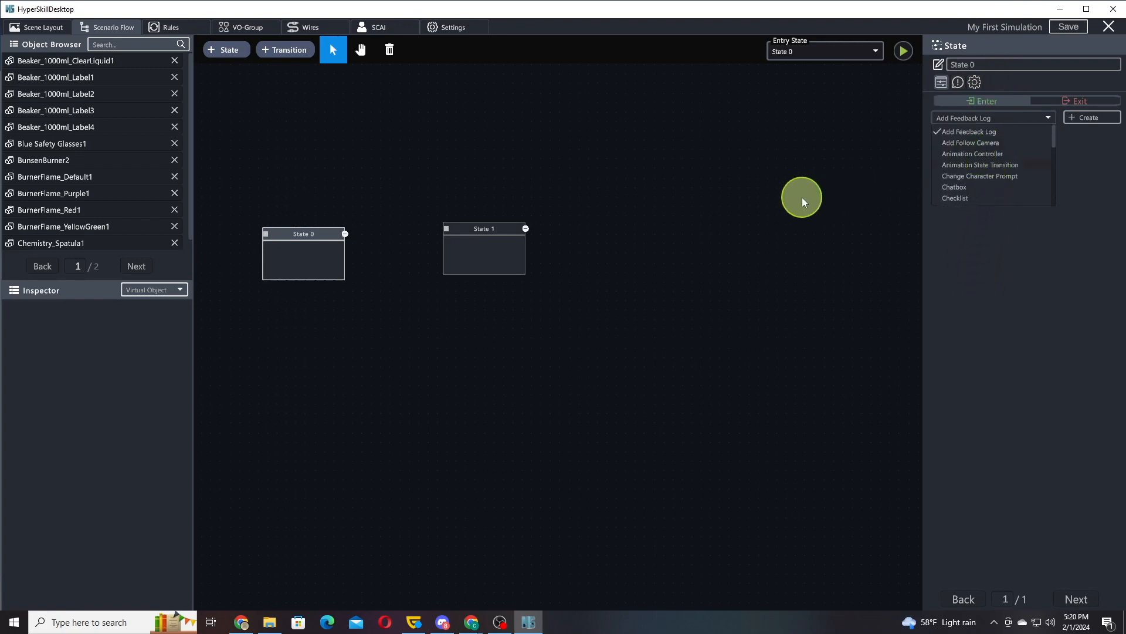
scroll(979, 174, "down", 2)
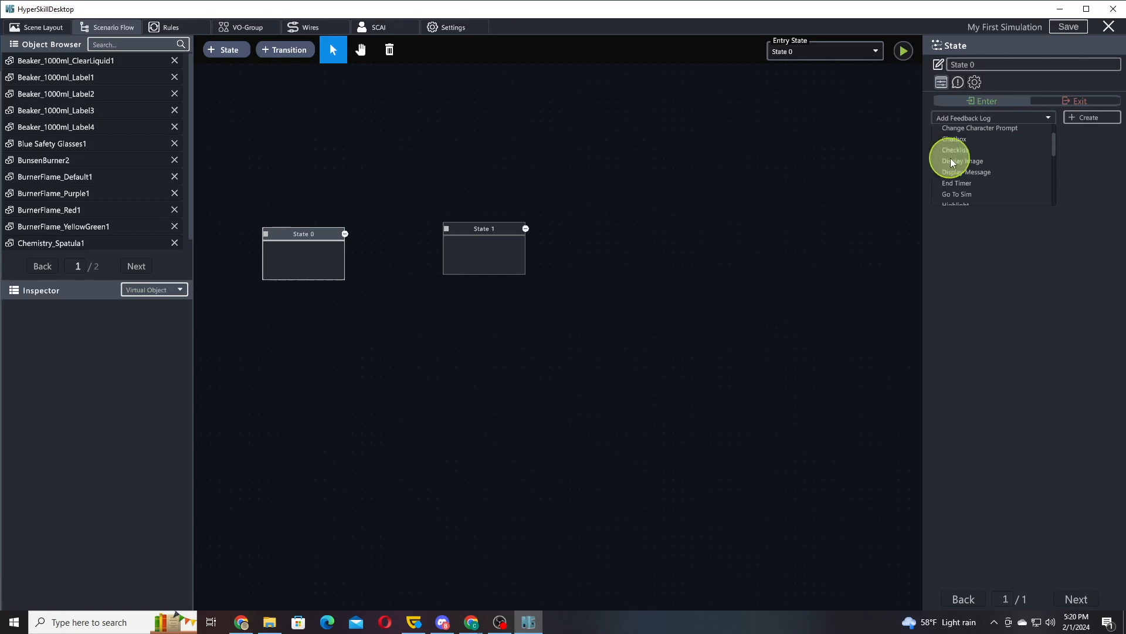
left_click(847, 178)
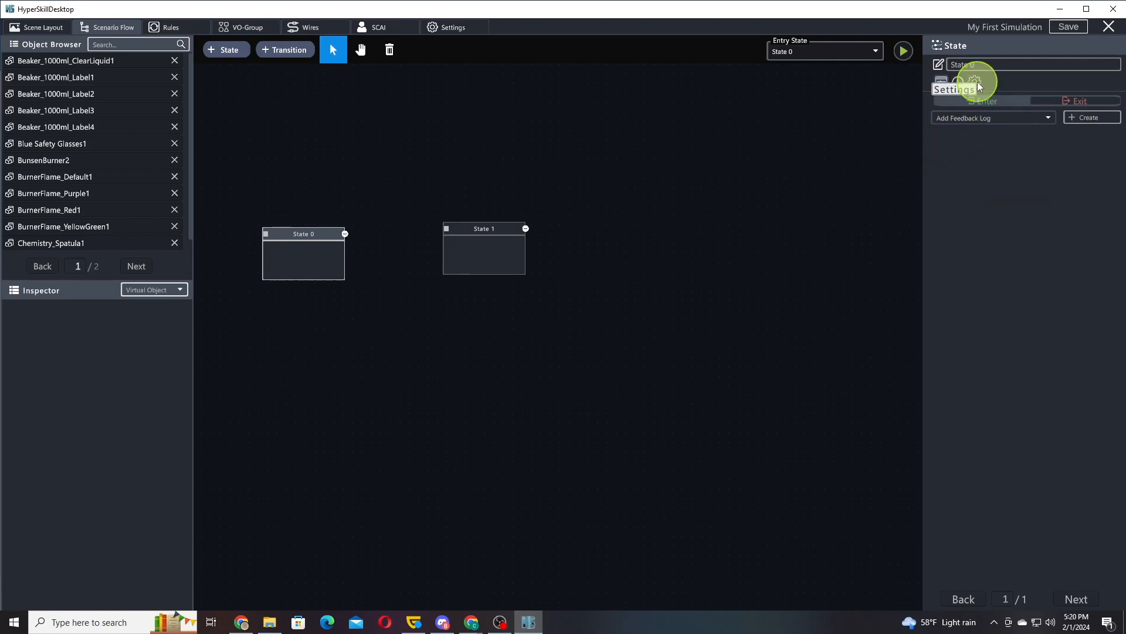
Add a Display Message behavior that runs on entering State 0.
left_click(1019, 120)
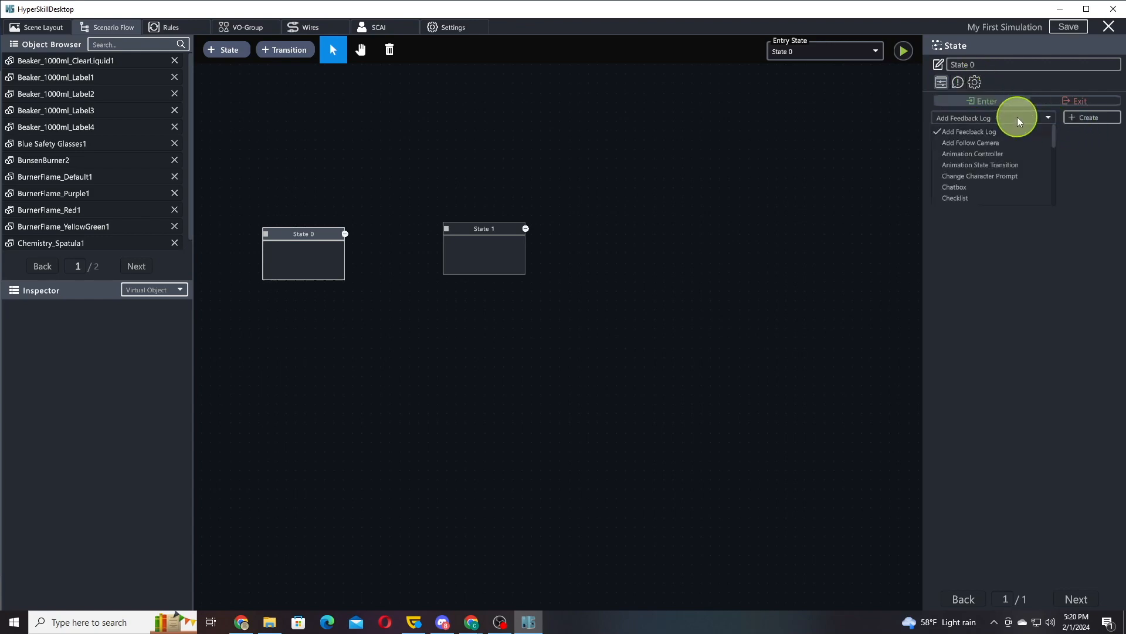
scroll(985, 194, "down", 3)
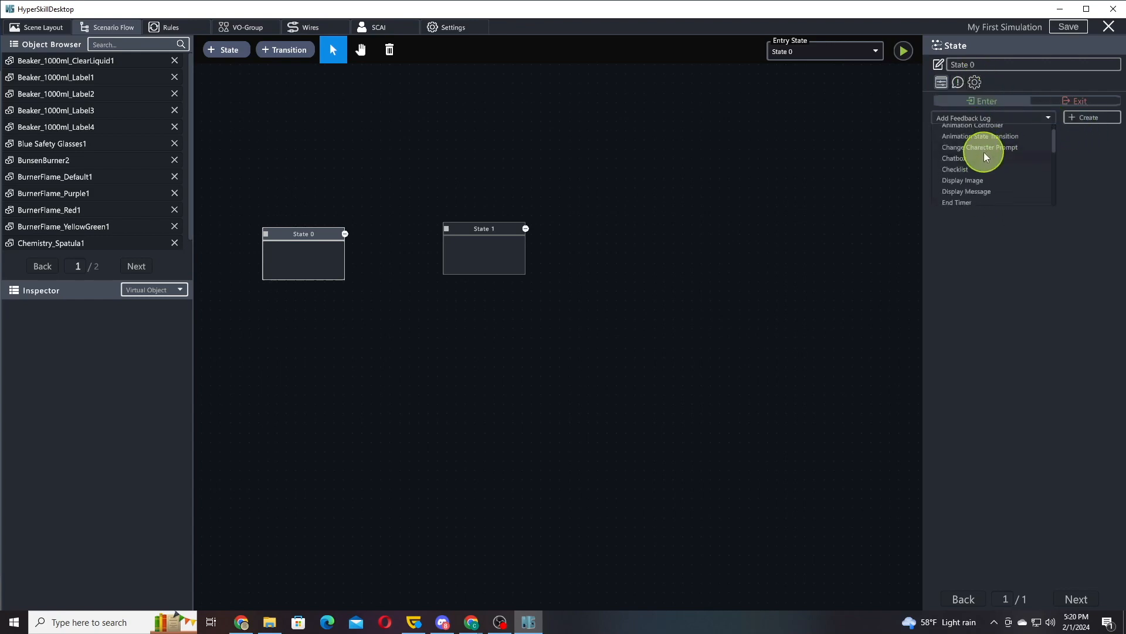
left_click(967, 190)
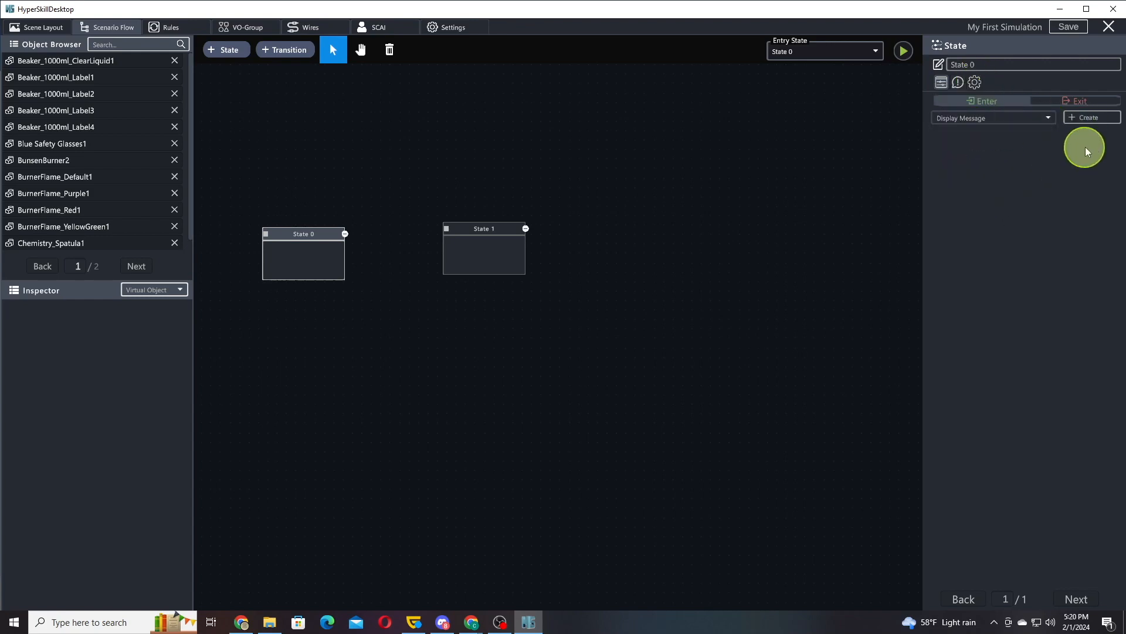
left_click(1085, 116)
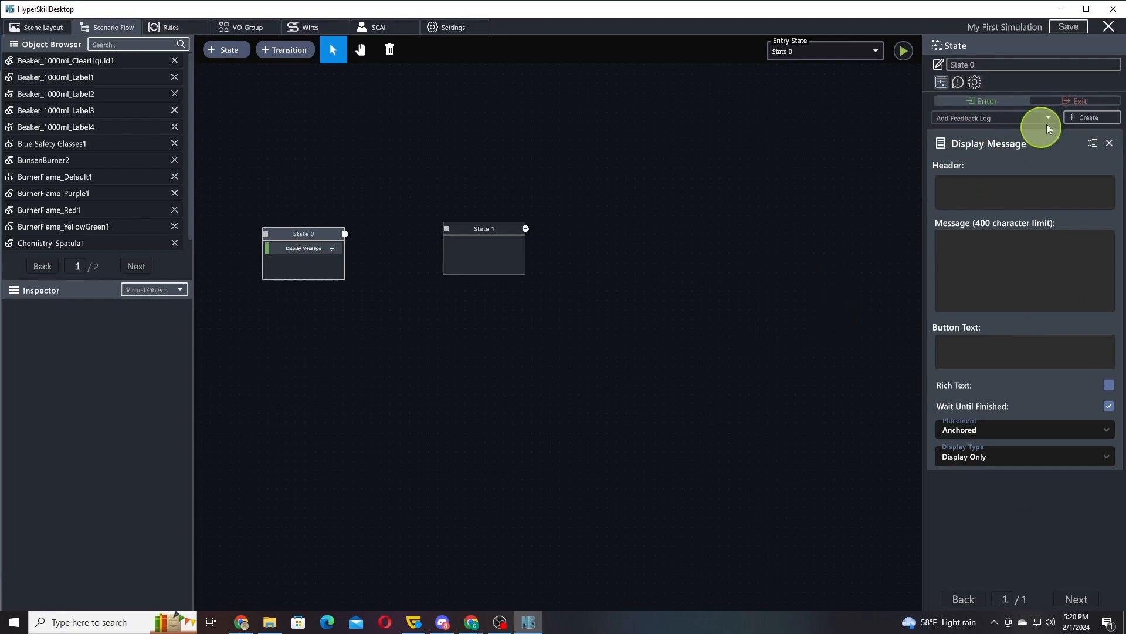
Add a Display Message behavior that runs on exiting State 0.
left_click(1067, 102)
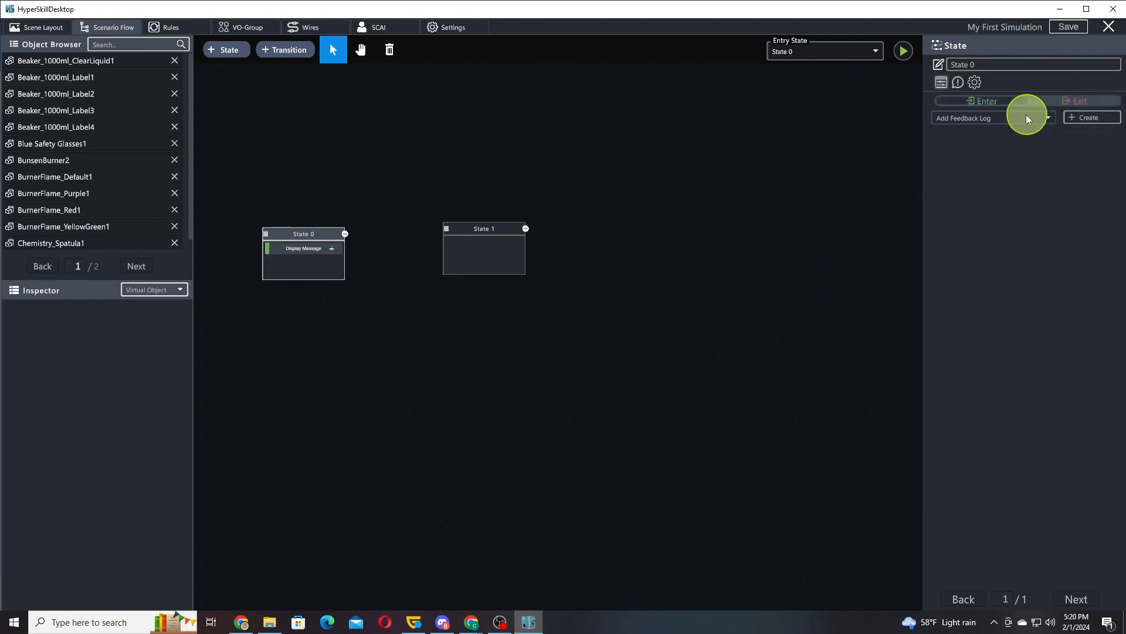
left_click(985, 119)
scroll(973, 176, "down", 5)
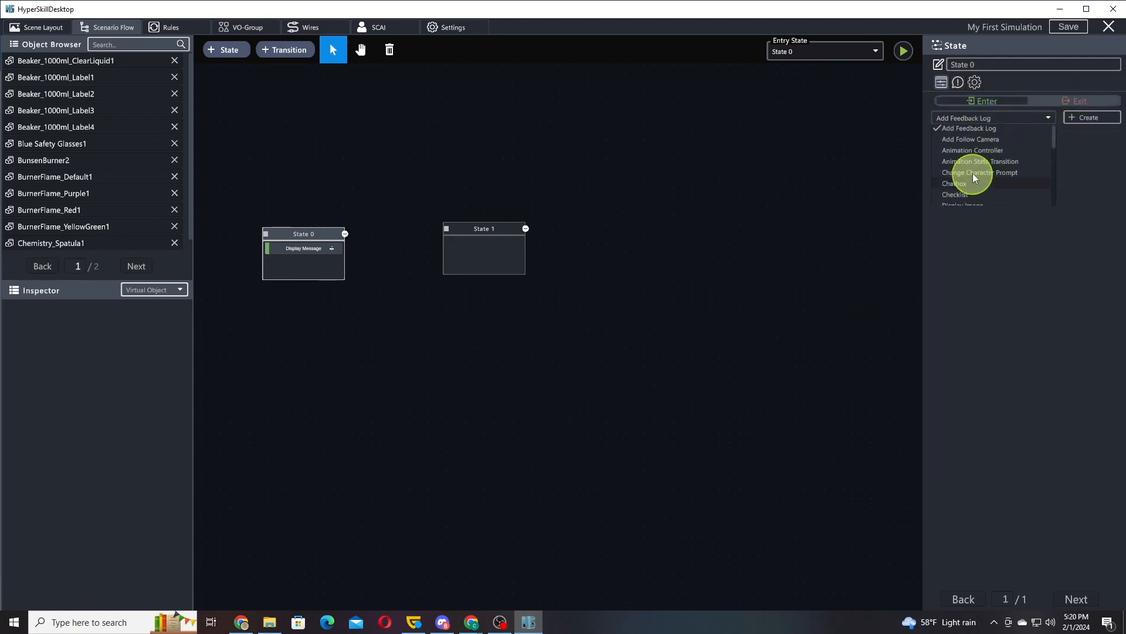
left_click(967, 192)
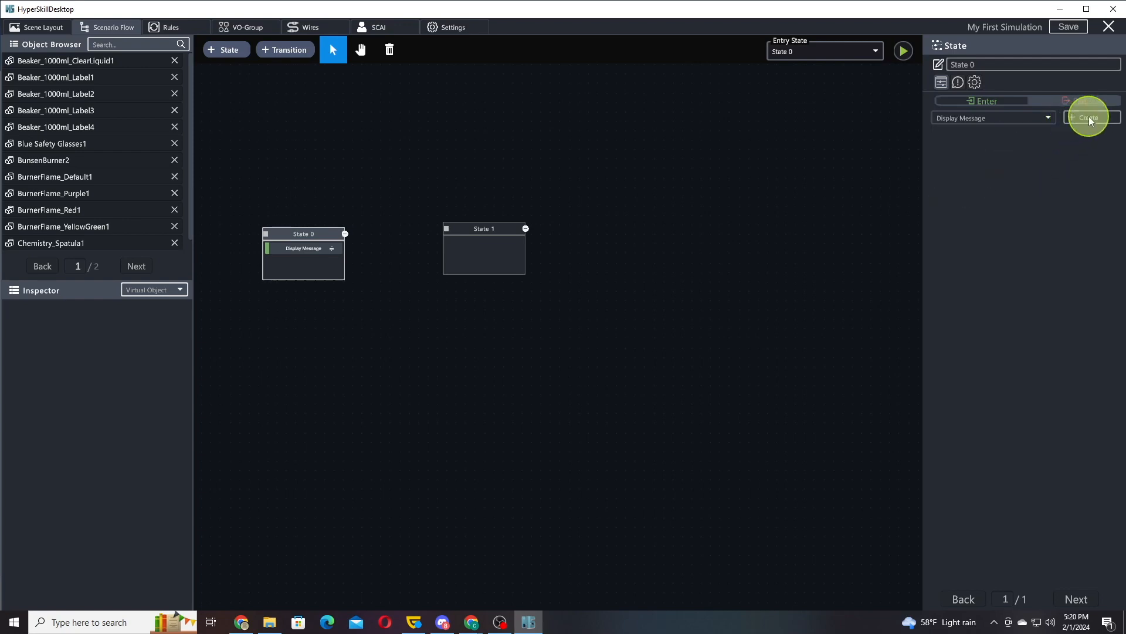
left_click(1090, 119)
left_click_drag(377, 166, 452, 158)
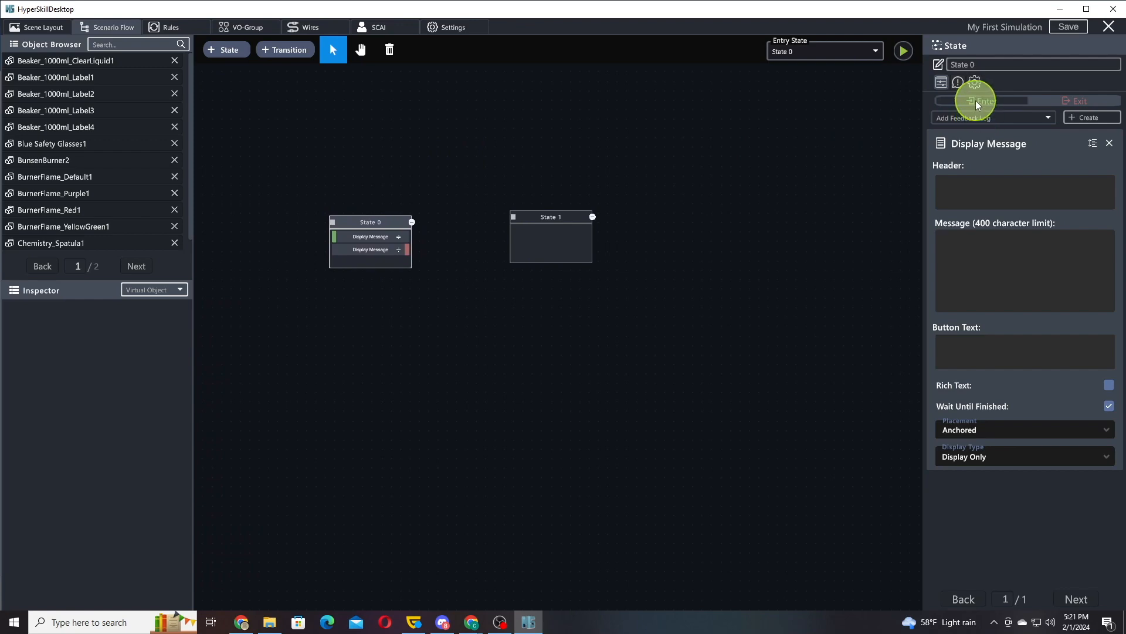
Add a Checklist behavior that runs on entering State 0.
left_click(979, 117)
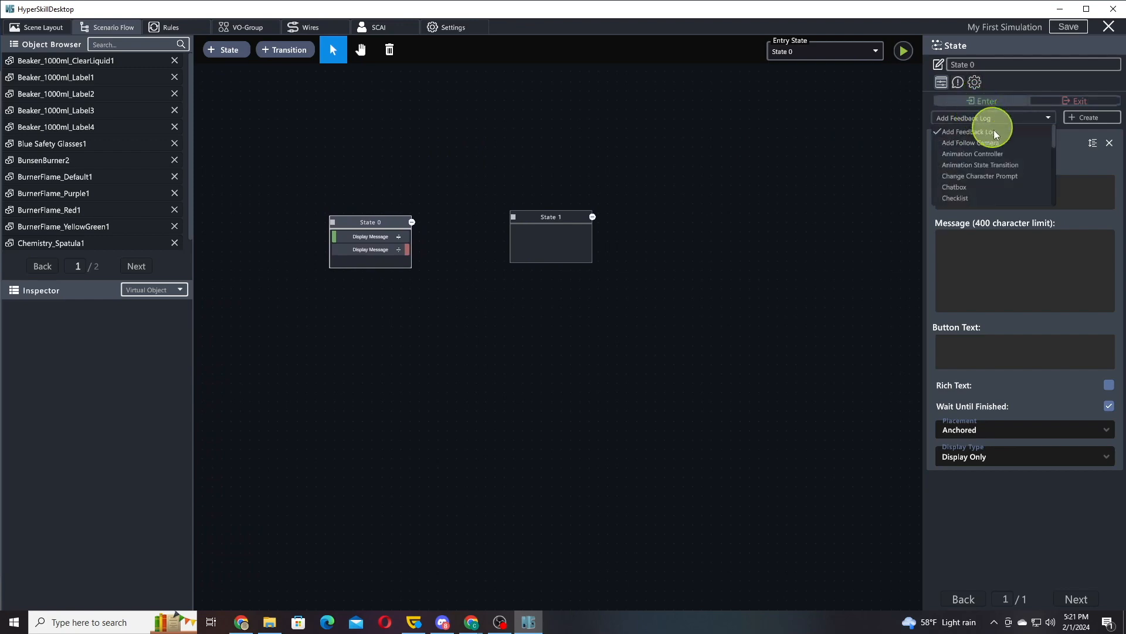
left_click(963, 198)
left_click(1086, 117)
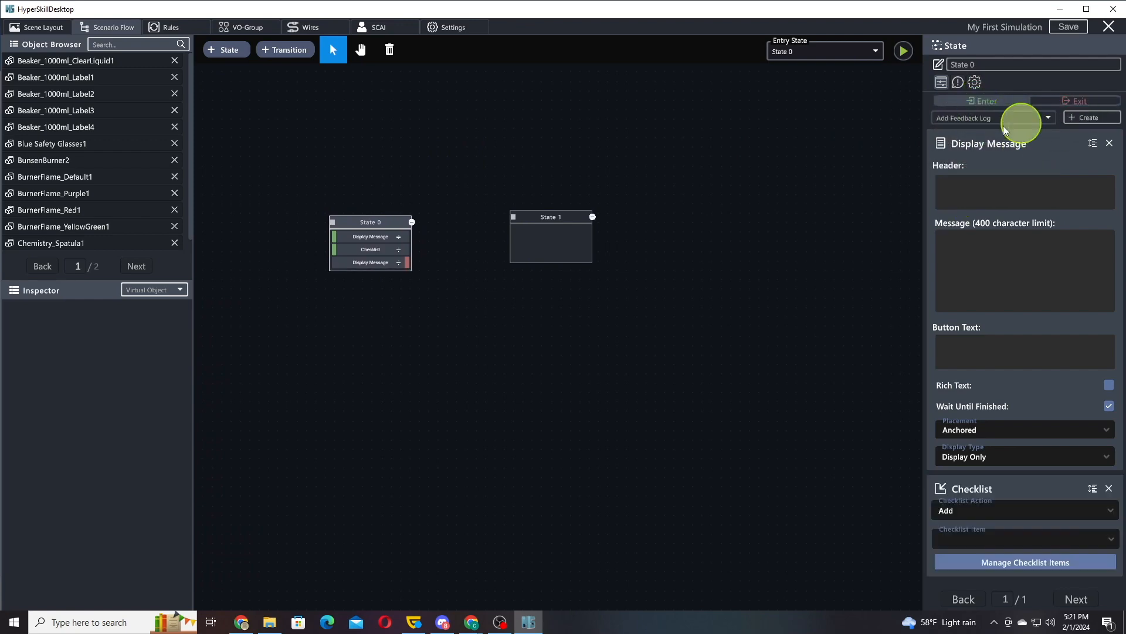
Move State 0's Checklist behavior ahead of its Display Message enter behavior, and restore the original order.
scroll(431, 169, "up", 3)
left_click_drag(428, 171, 924, 241)
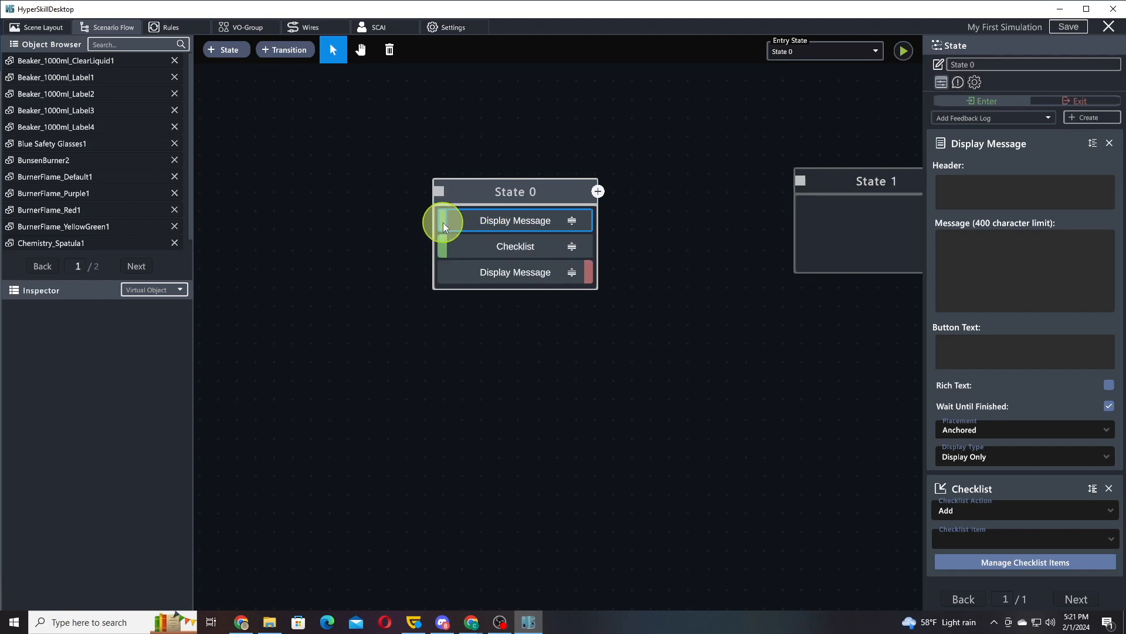
left_click_drag(572, 251, 549, 213)
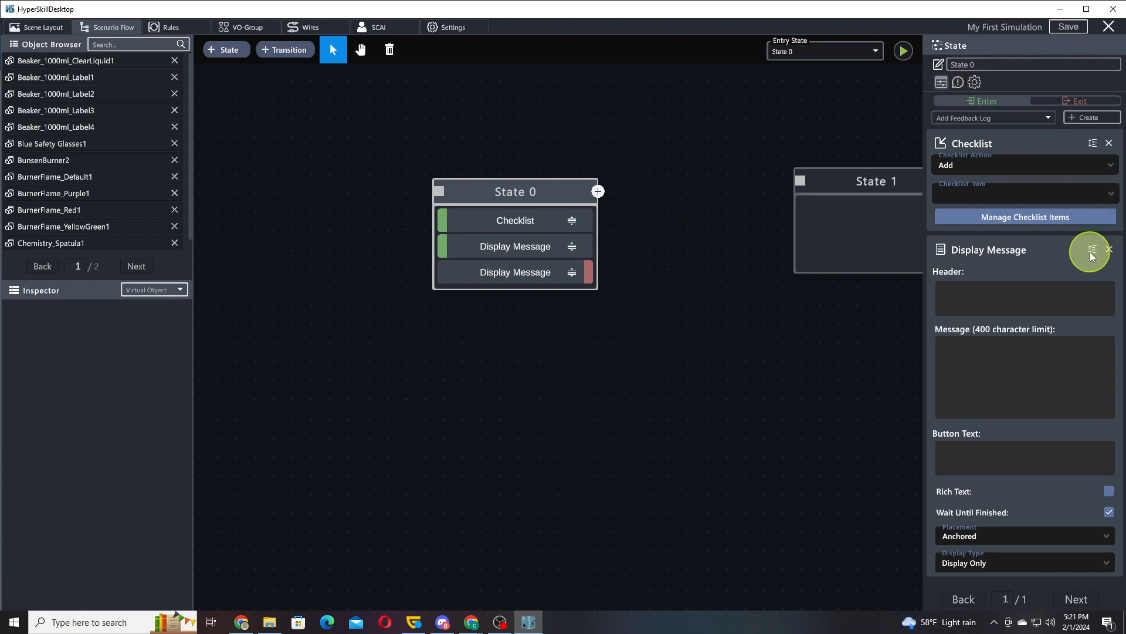
left_click_drag(1092, 255, 1093, 82)
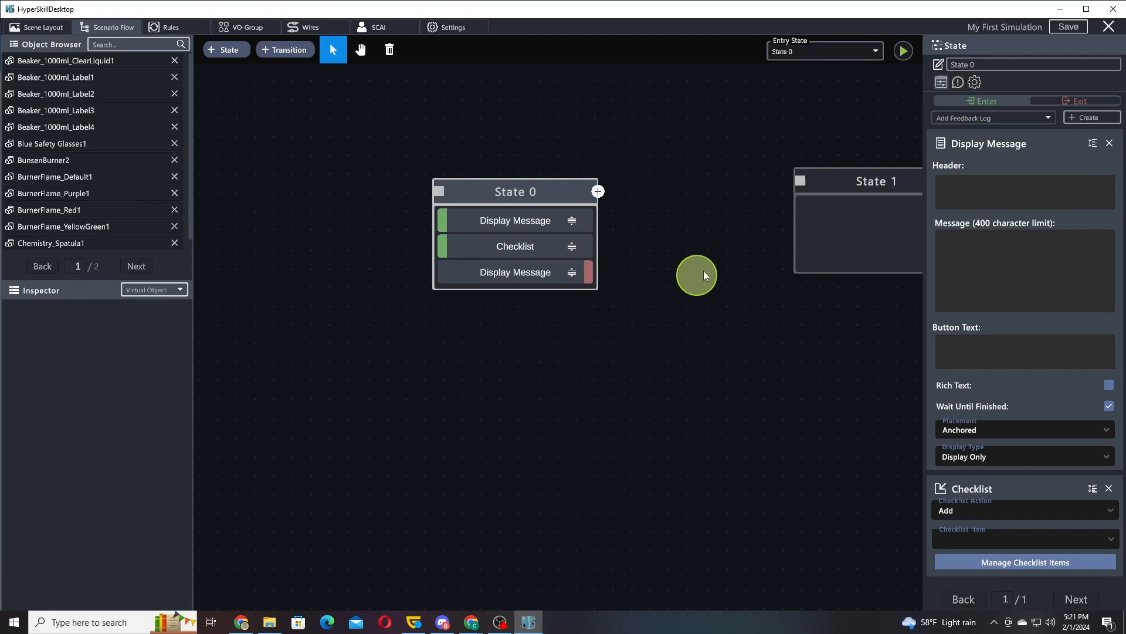
Remove the Display Message behavior that runs on exiting State 0.
left_click(1056, 98)
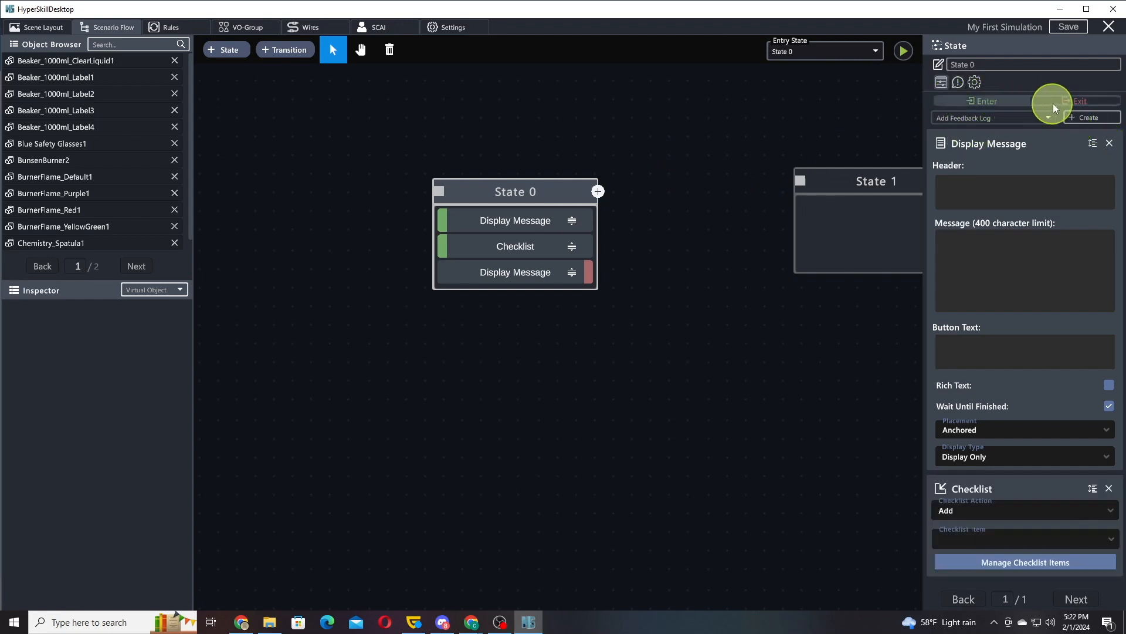
left_click(514, 221)
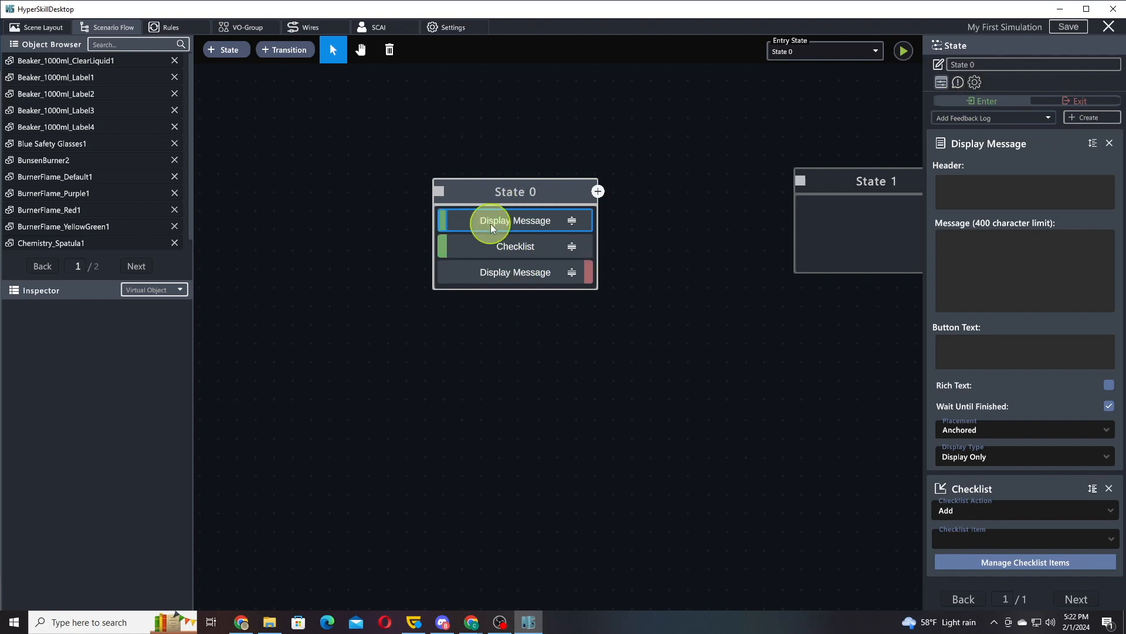
left_click(1073, 98)
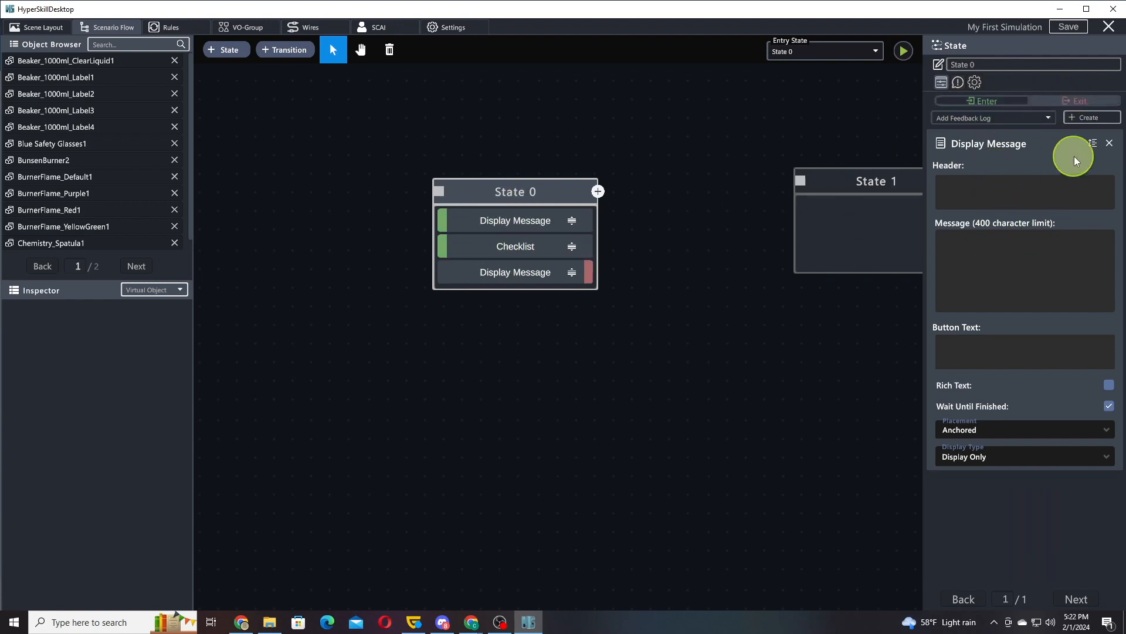
left_click(1109, 144)
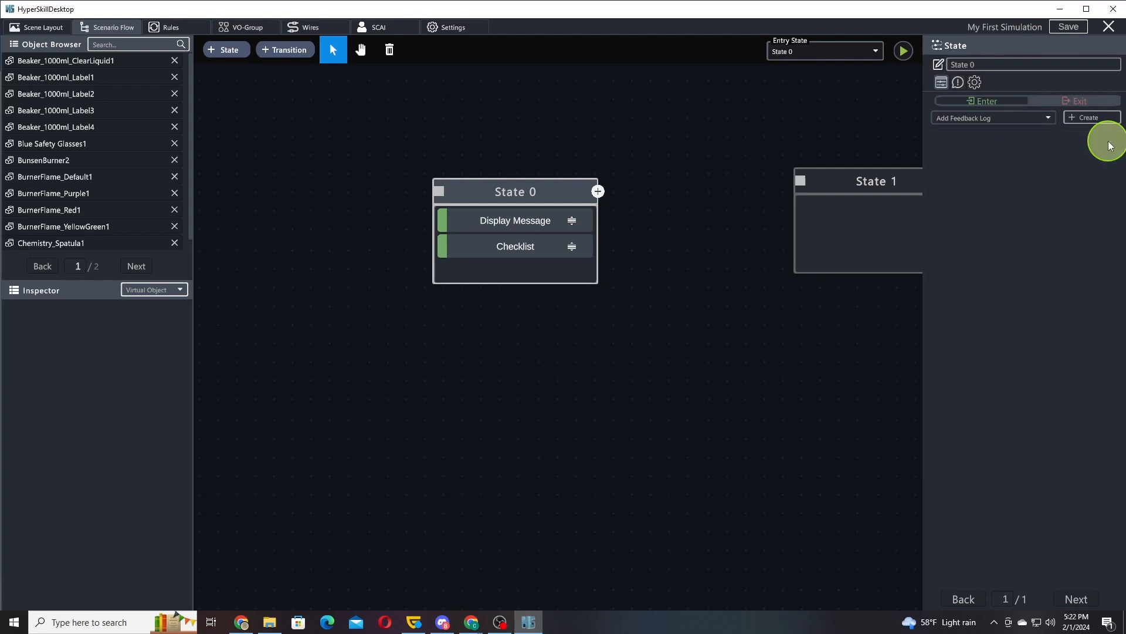
Remove the Display Message and Checklist behaviors that run on entering State 0.
left_click(981, 104)
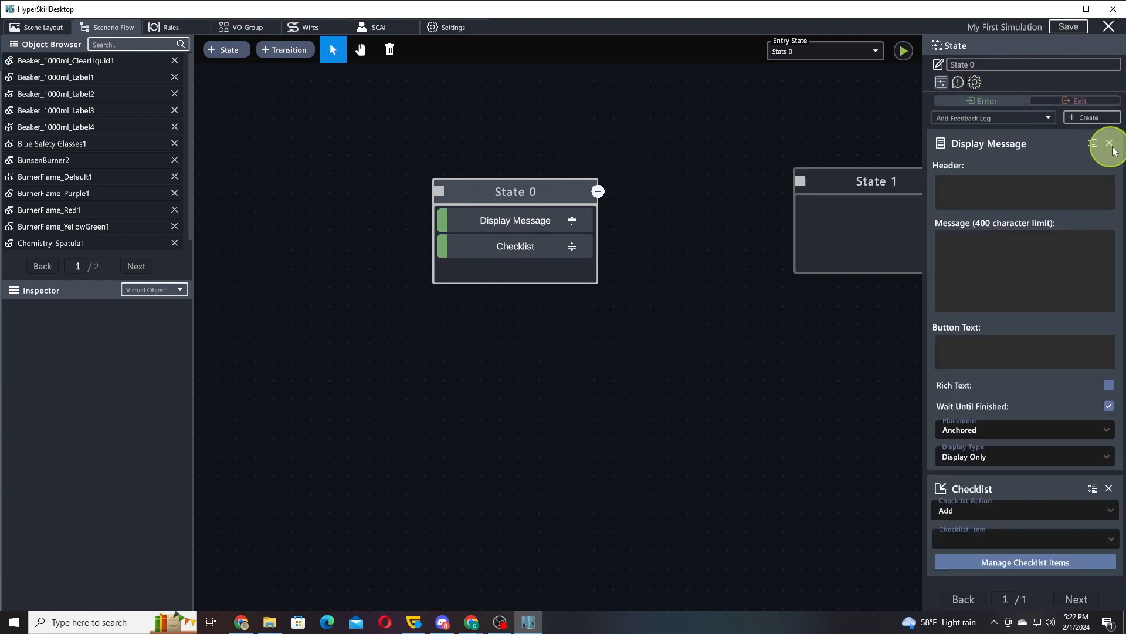
left_click(1110, 143)
left_click(1109, 143)
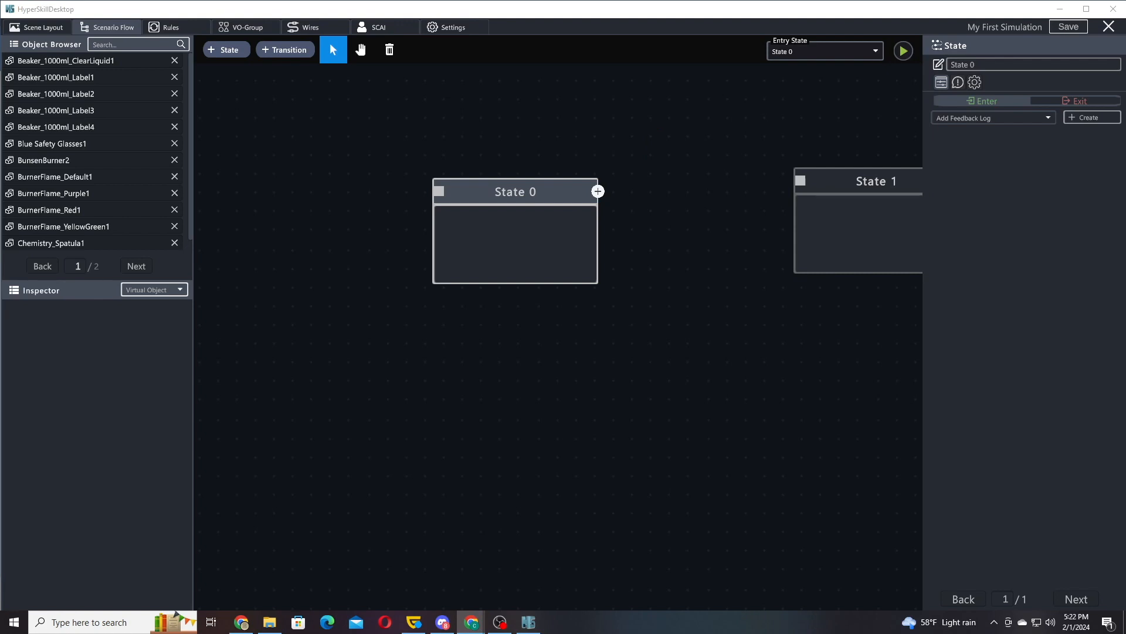
Rename State 0 as Introduction.
double_click(507, 190)
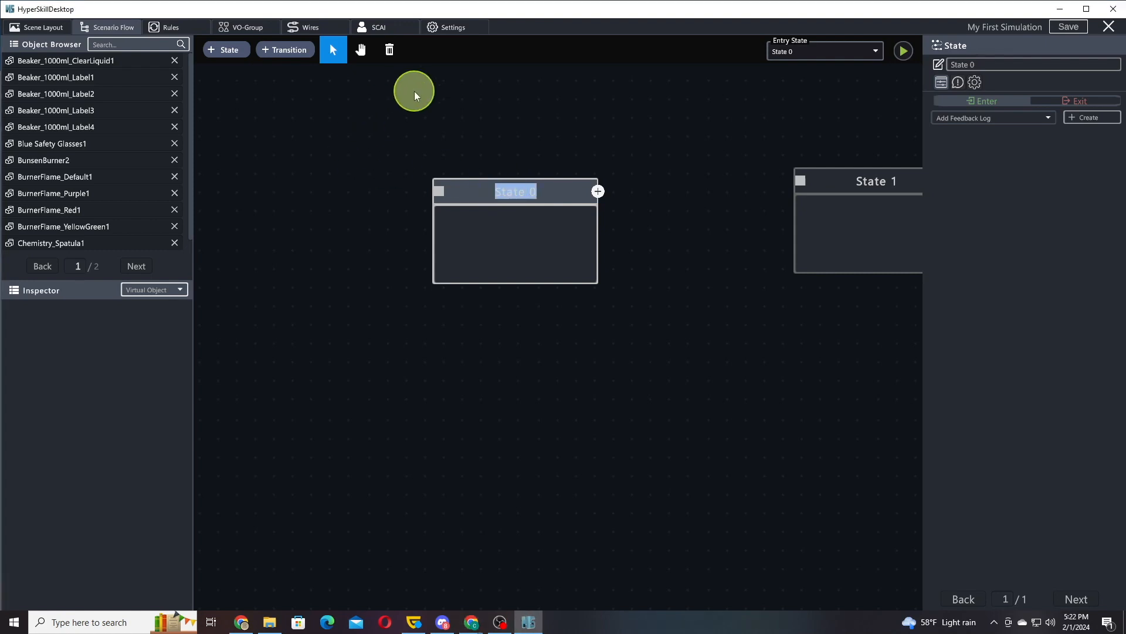
type("Introduction")
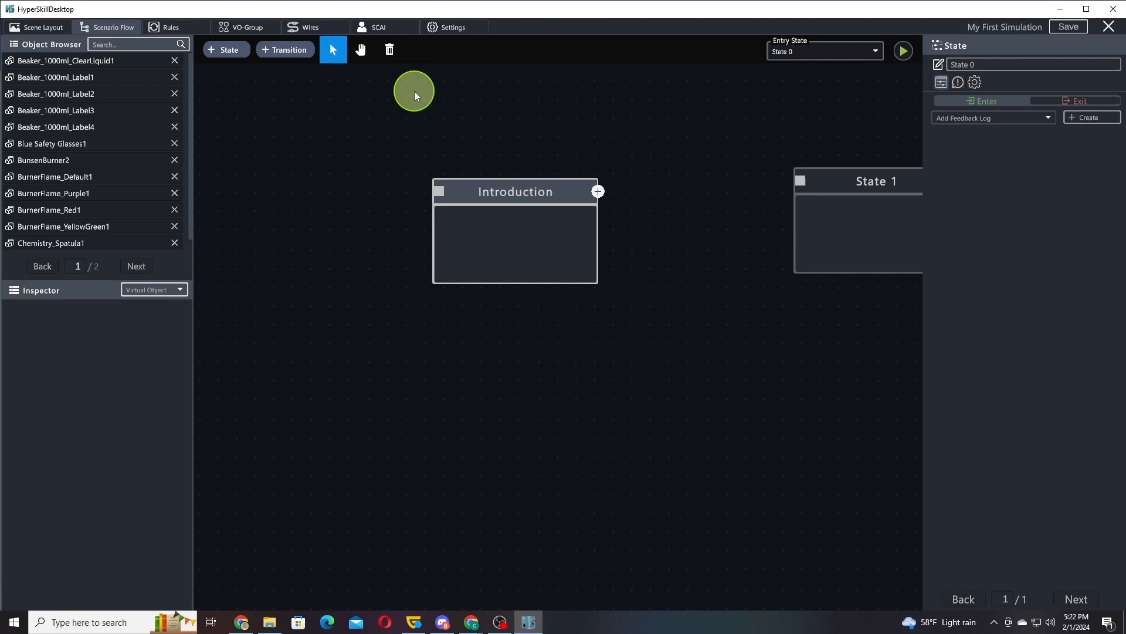
double_click(522, 196)
left_click(546, 145)
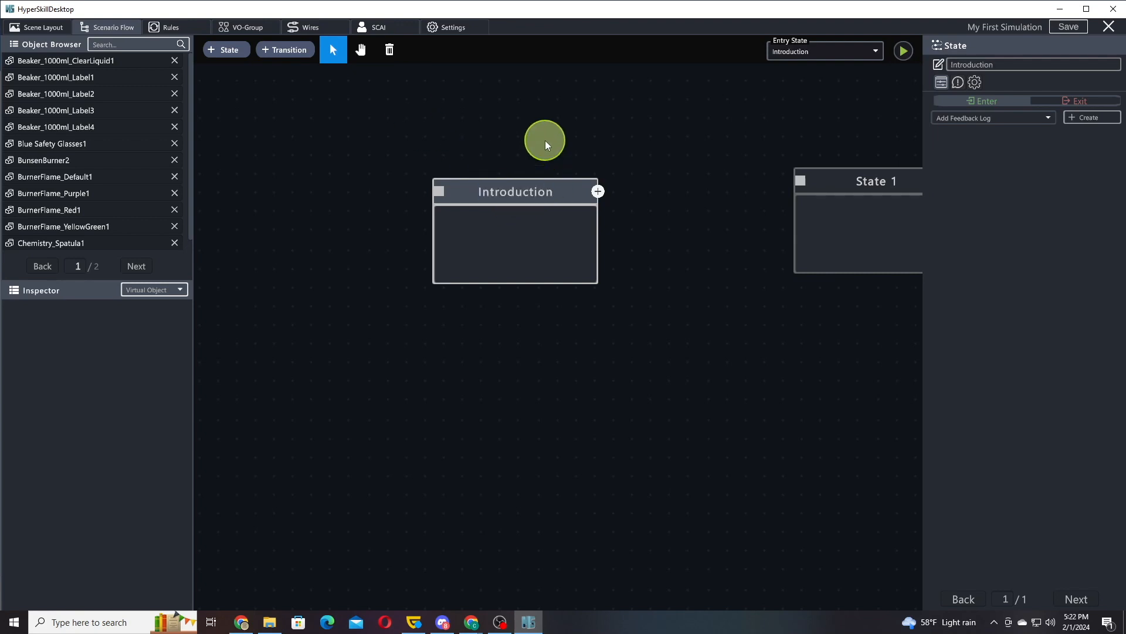
Spread the Introduction and State 1 blocks apart on the canvas, and add a new state below State 1.
left_click_drag(462, 192, 238, 184)
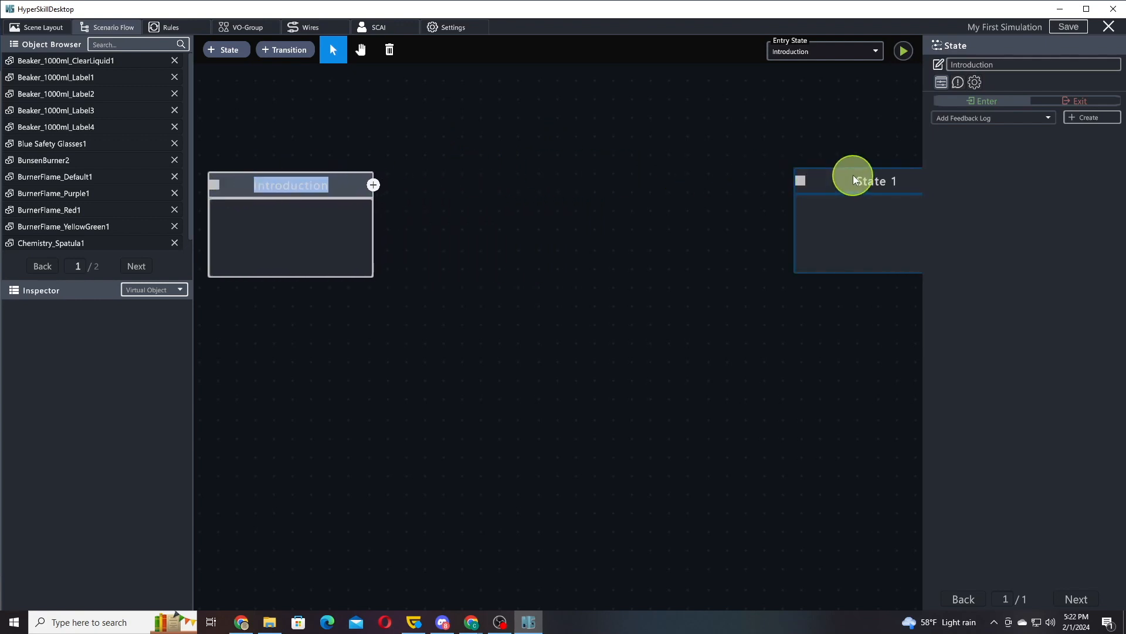
left_click_drag(836, 188, 610, 107)
left_click_drag(619, 332, 597, 374)
left_click_drag(581, 140, 588, 125)
left_click_drag(232, 53, 556, 301)
Rename State 1 as Used Gloves First and State 2 as Used Glasses First.
double_click(620, 126)
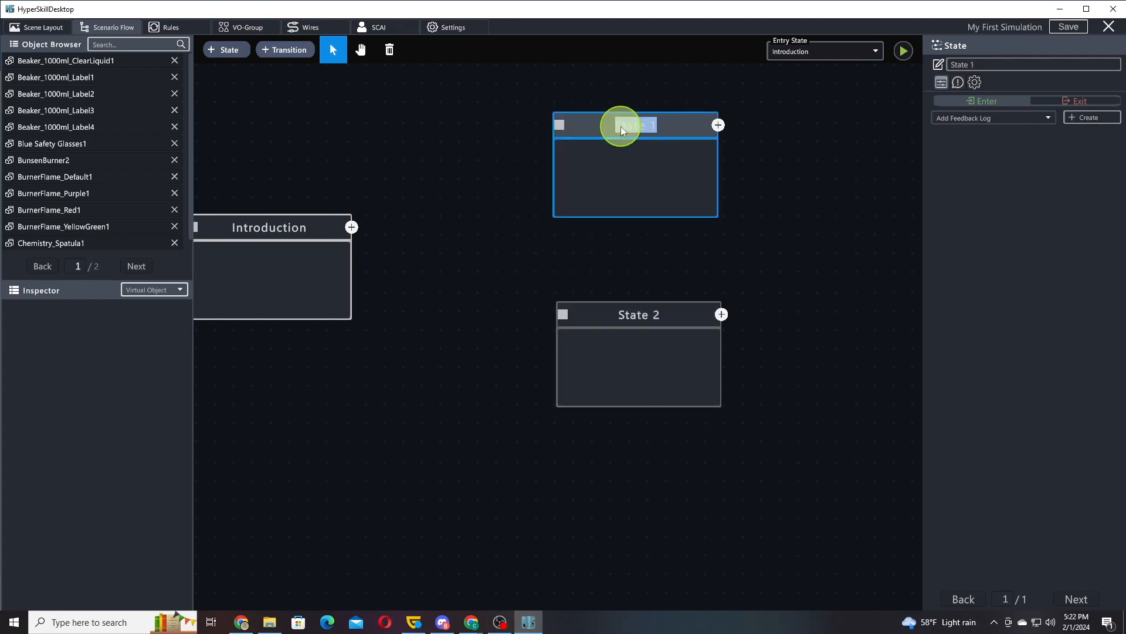
type("Used Gloves First")
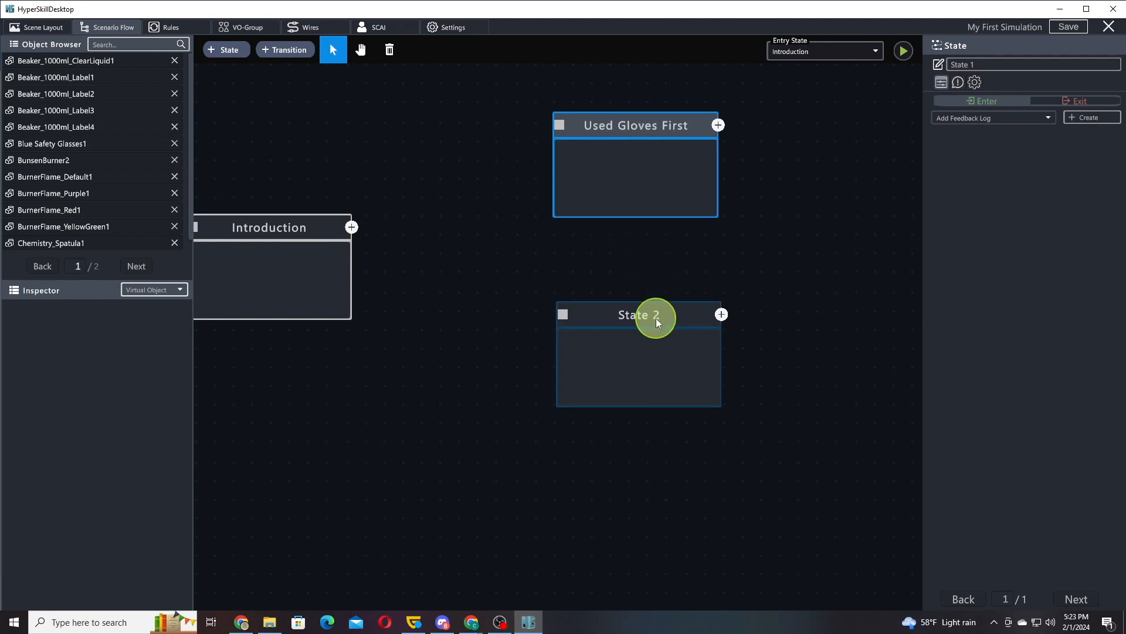
double_click(630, 317)
type("Used Glasses First")
left_click_drag(466, 247, 517, 239)
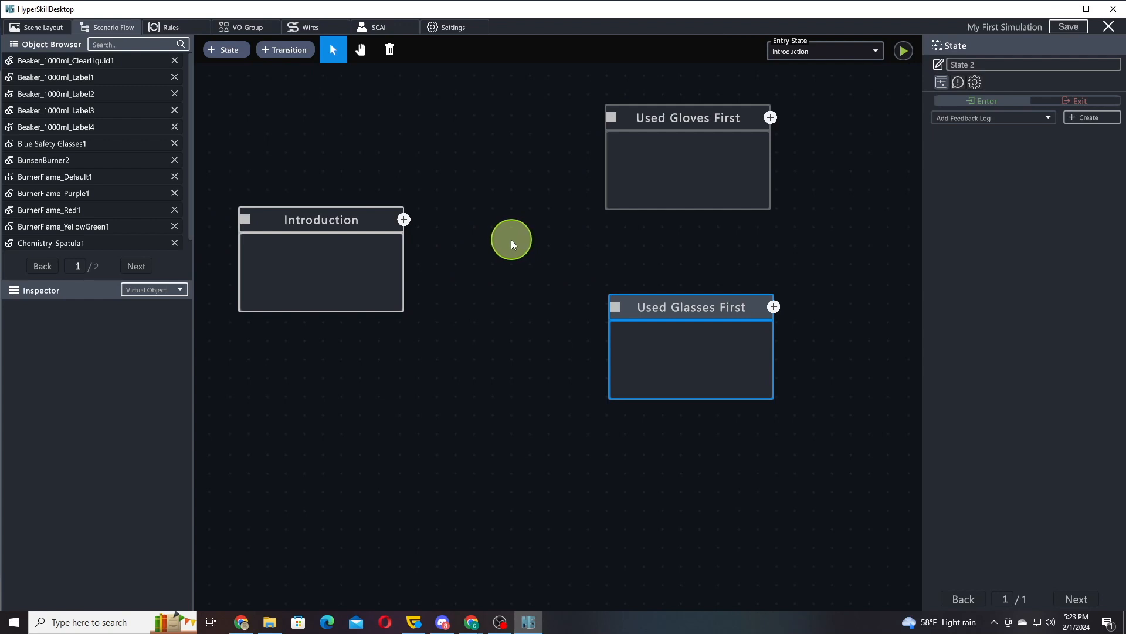
Add a Display Message behavior that runs on entering the Introduction state.
double_click(265, 221)
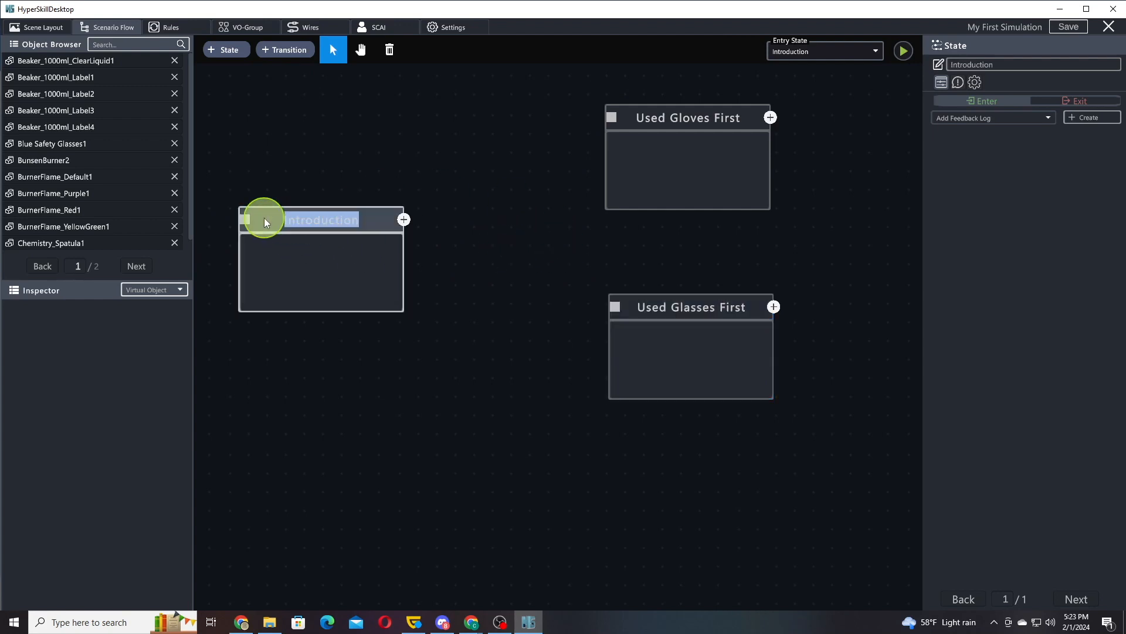
left_click(1023, 122)
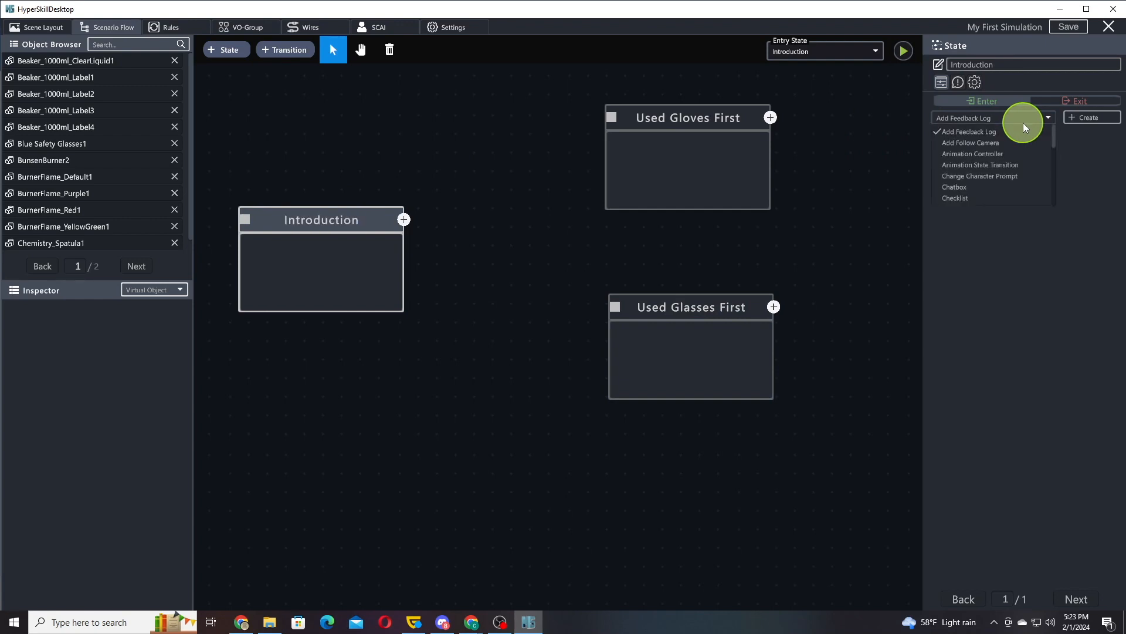
scroll(1015, 176, "down", 3)
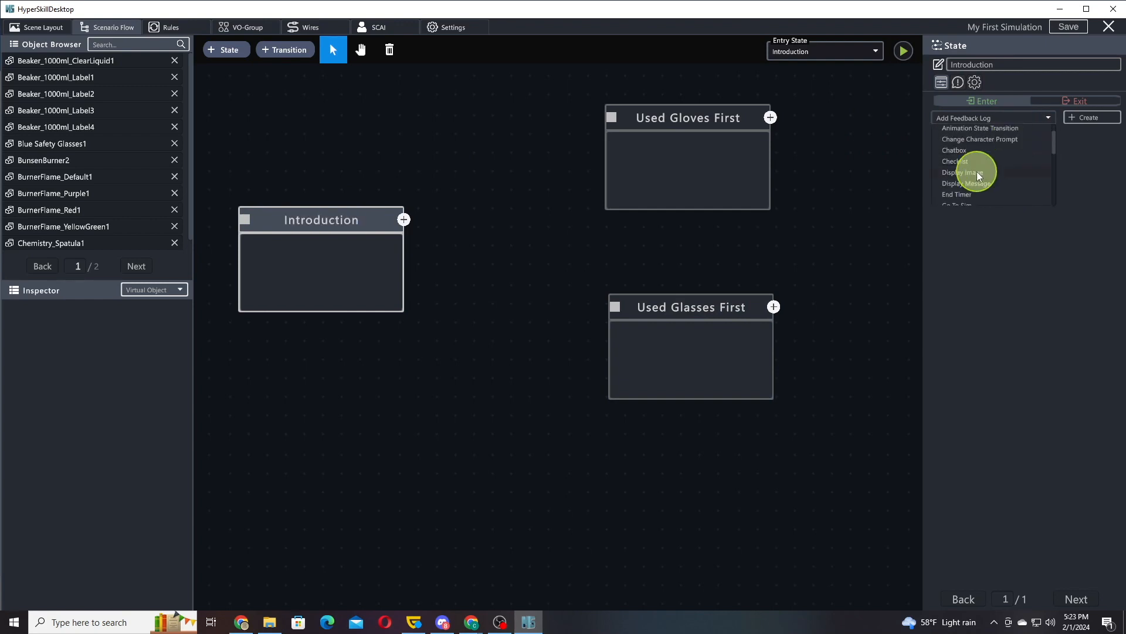
left_click(983, 186)
left_click(1097, 119)
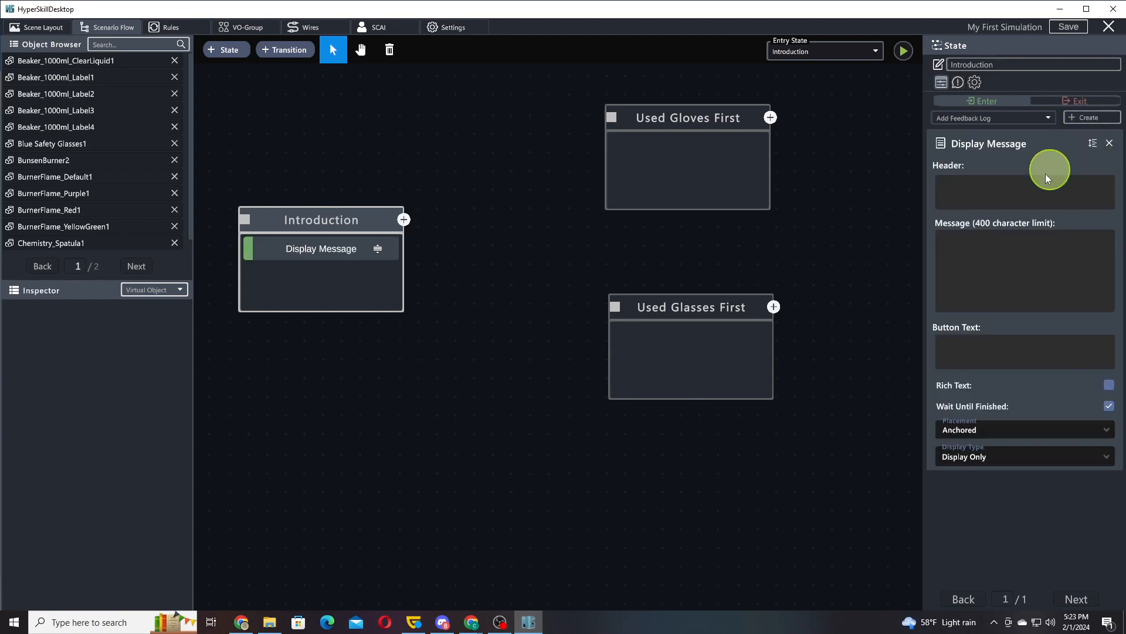
Set the message to "Welcome to a Virtual Chemistry Lab. We will be exploring and learning about the Flames test. Before we begin, wear gloves and safety glasses.".
left_click(1033, 265)
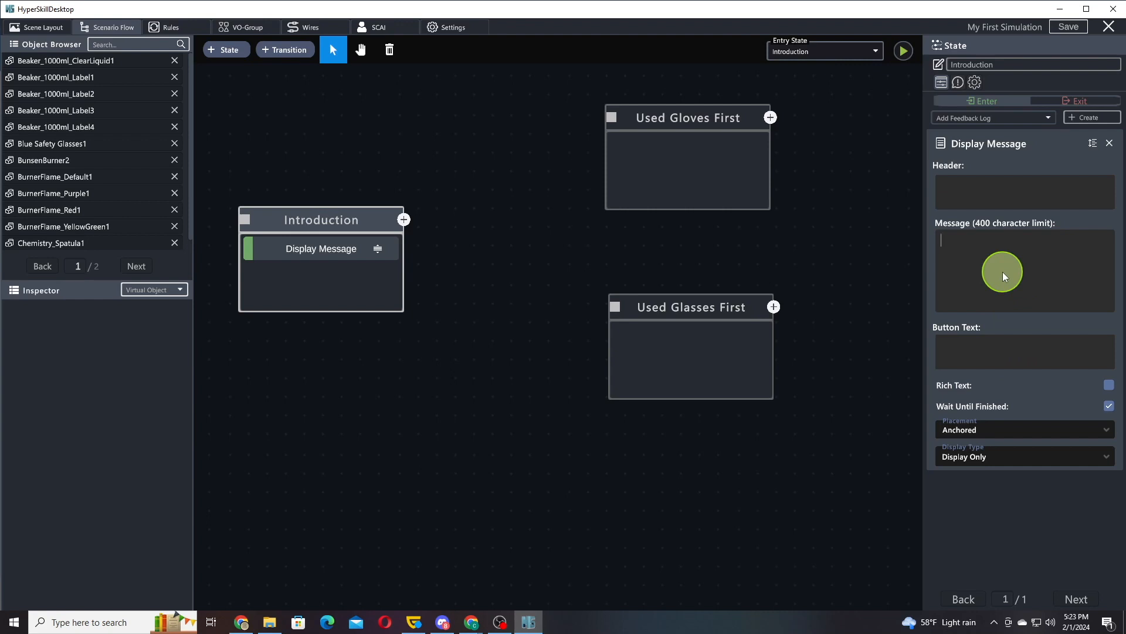
type("Welcome to a Virtual chemistry")
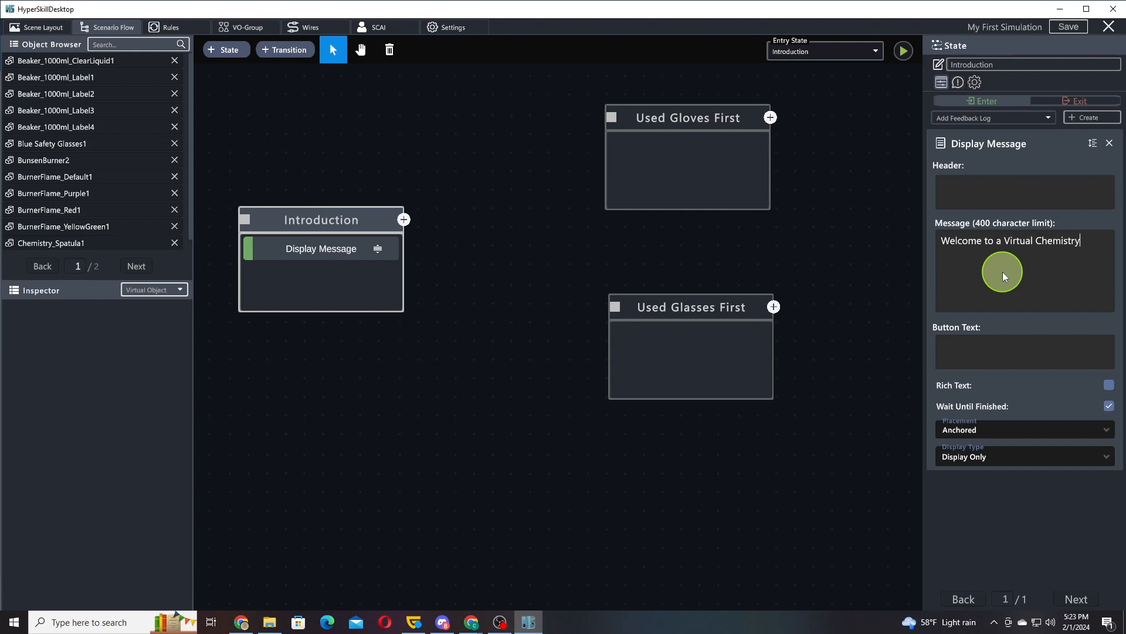
type(" Lab.")
key("alt+Tab")
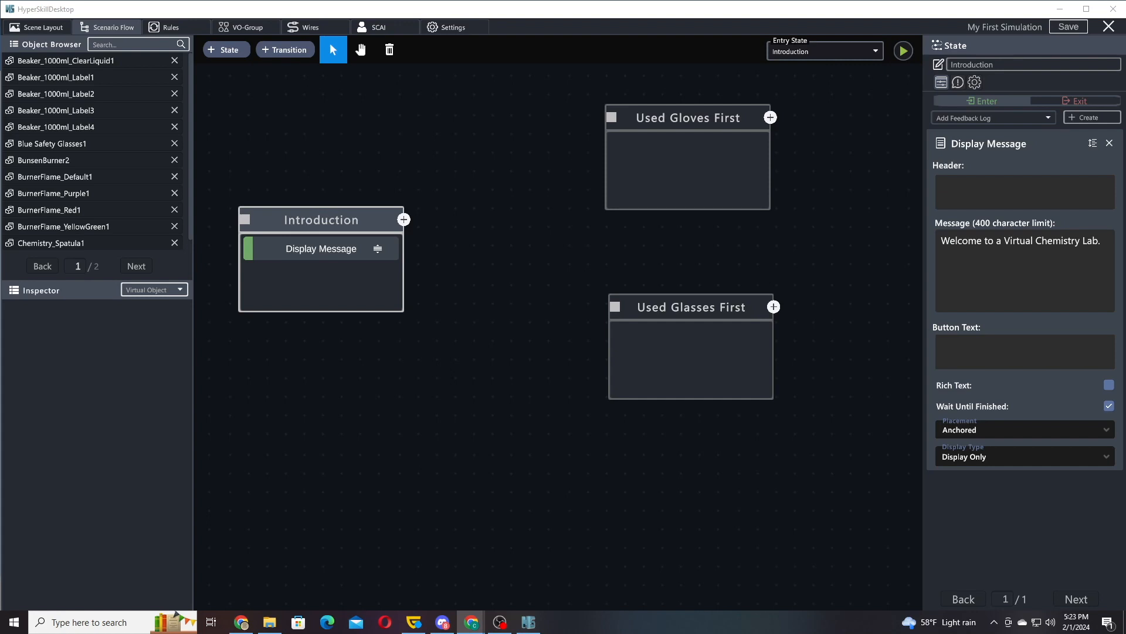
left_click(1113, 275)
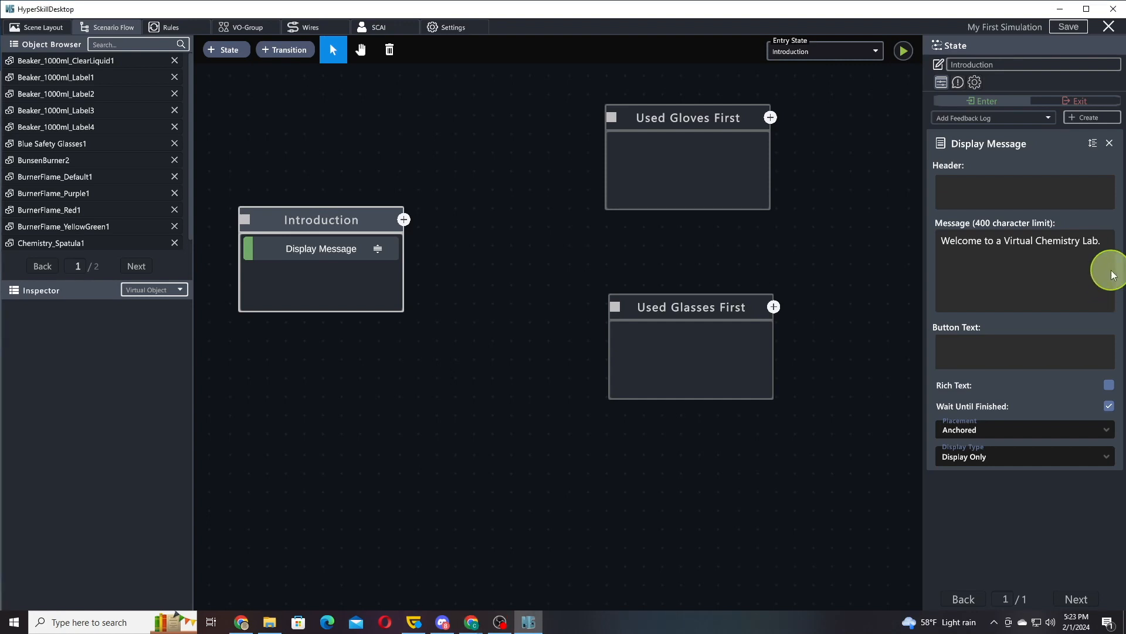
type("We will be exploring and learning about the Flames test. Before we begin, wear gloves and safety glasses.")
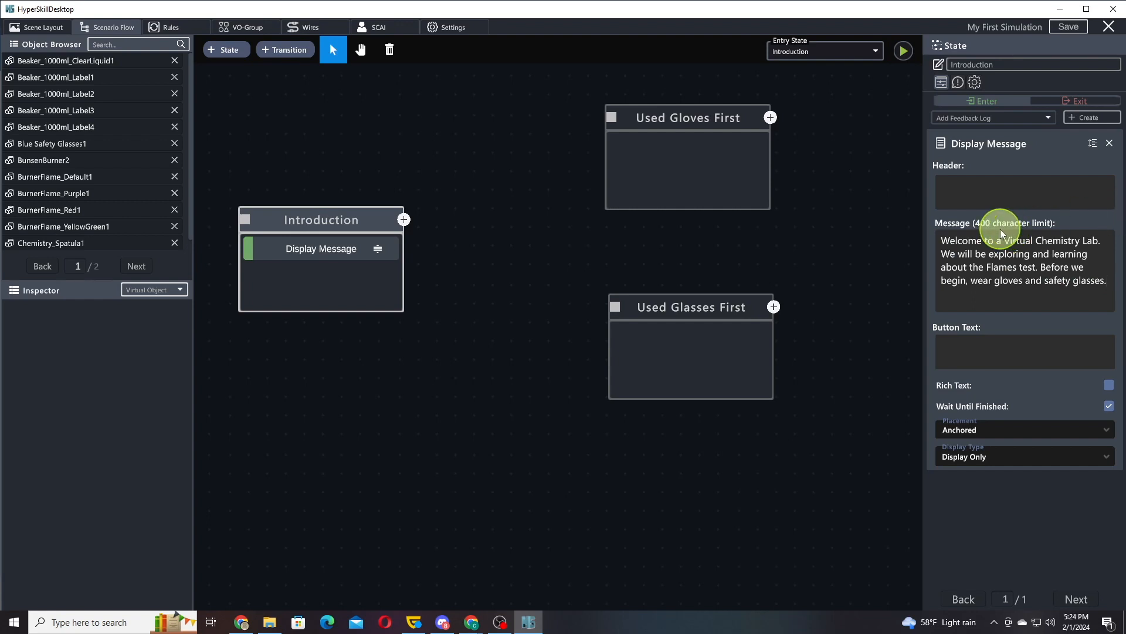
Add a Highlight behavior that runs on entering the Introduction state.
left_click(990, 117)
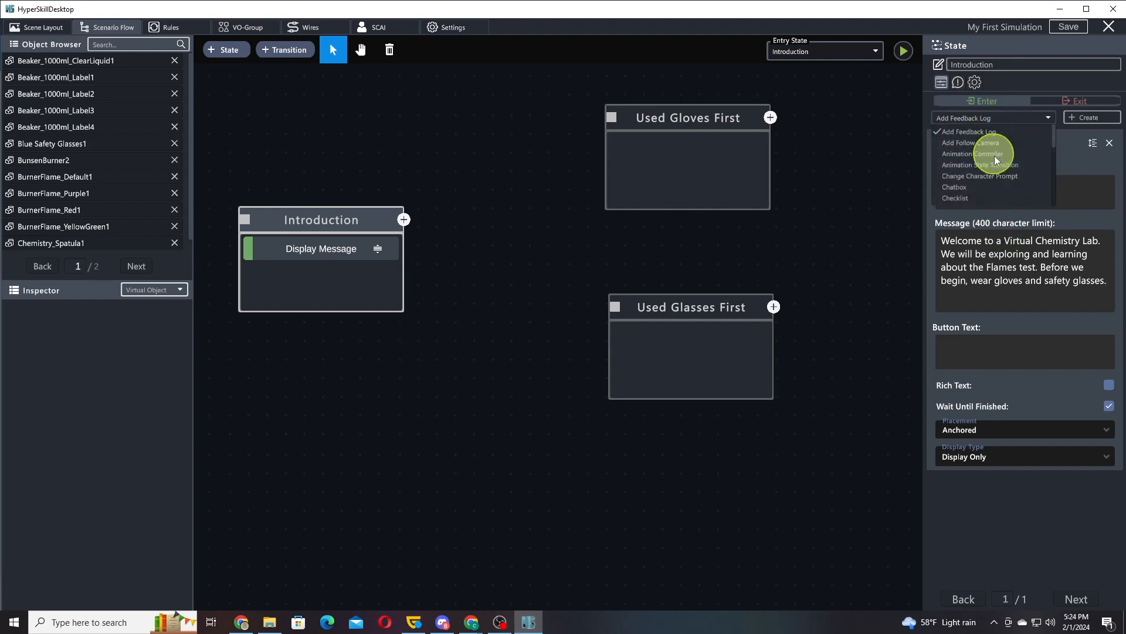
scroll(1000, 170, "down", 3)
scroll(994, 159, "down", 2)
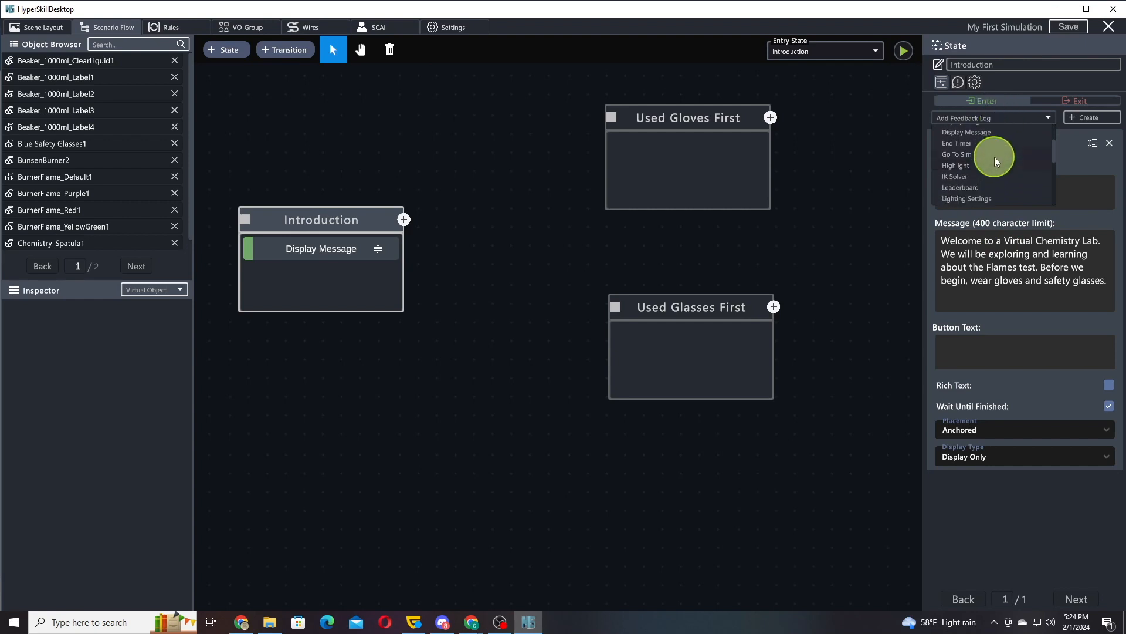
left_click(967, 151)
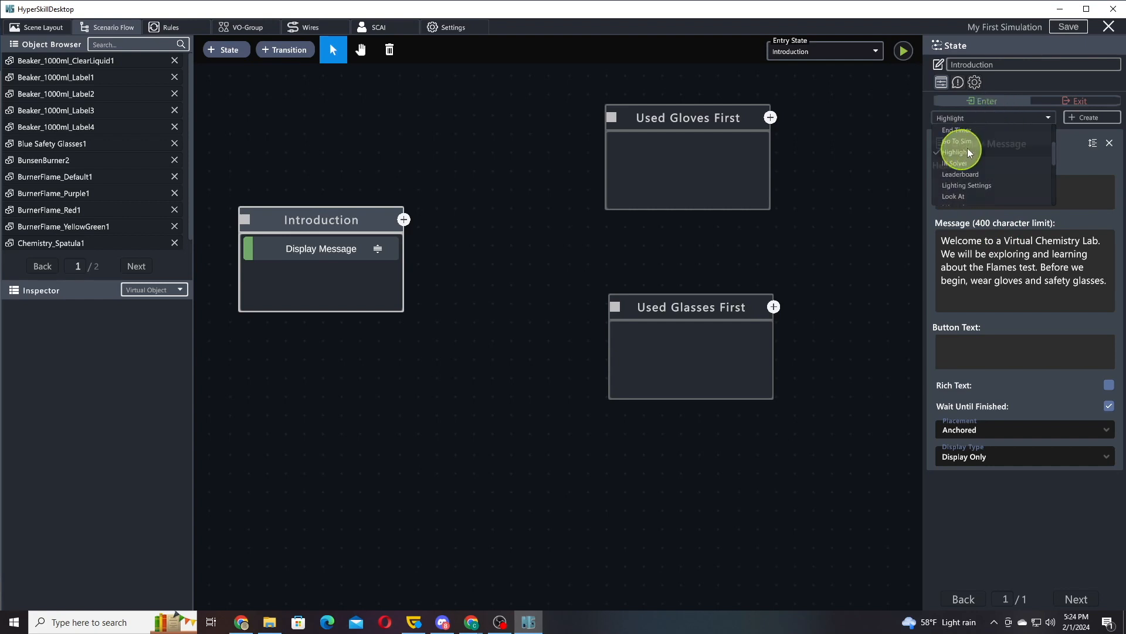
left_click(1092, 118)
Add a second Highlight behavior that runs on entering the Introduction state.
left_click(1018, 116)
scroll(1003, 170, "down", 5)
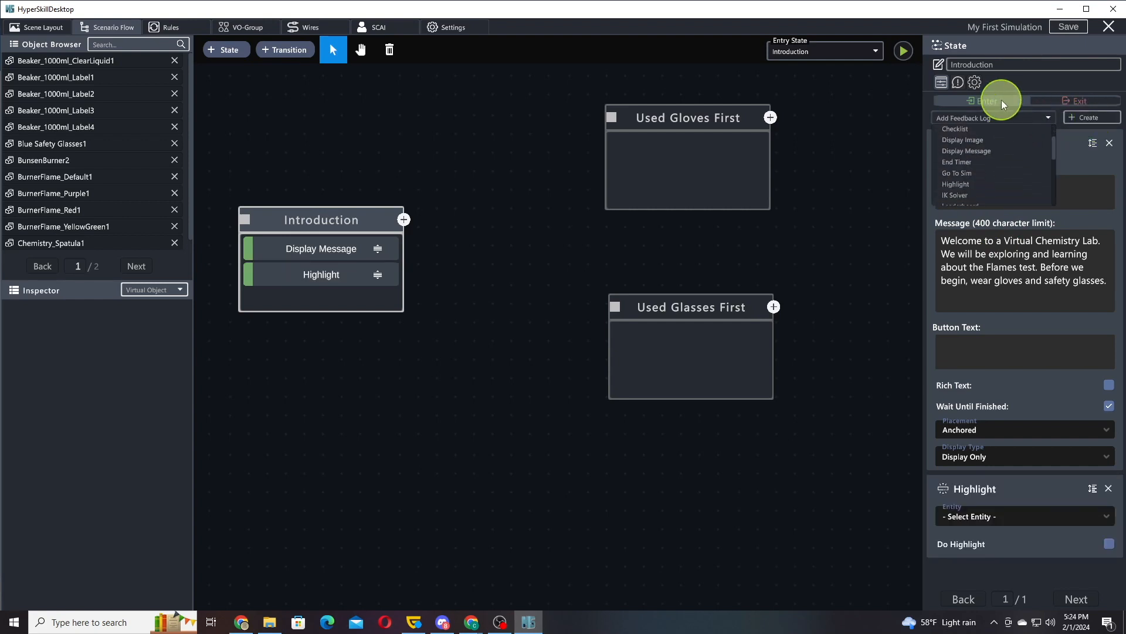
left_click(962, 159)
left_click(1099, 122)
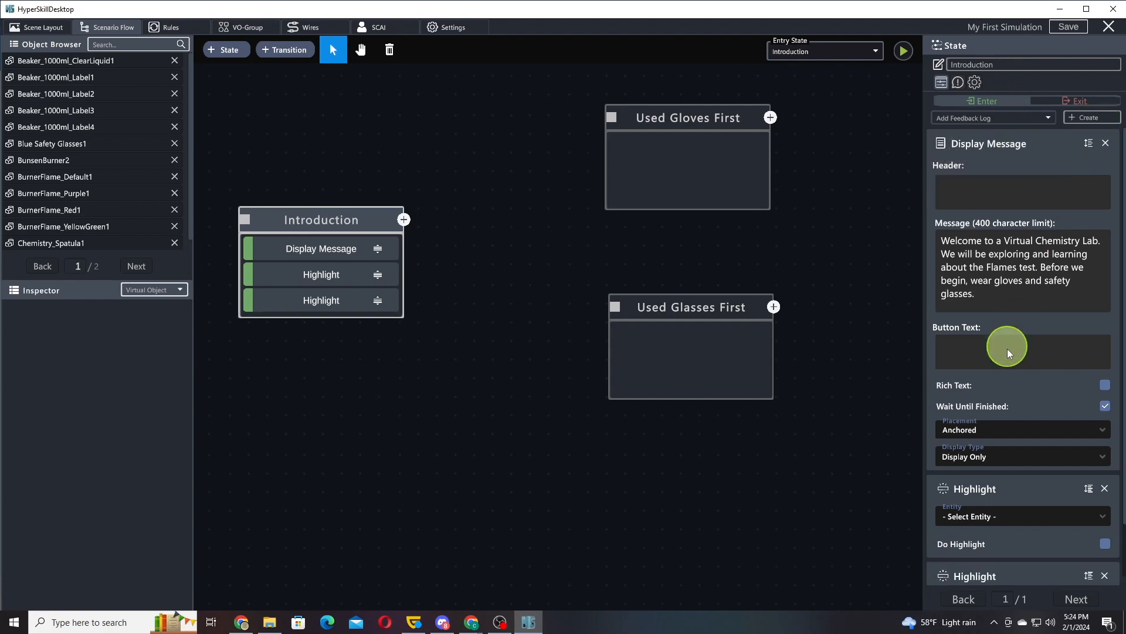
Assign Blue Safety Glasses1 as the entity of the first Highlight behavior on entering the Introduction state.
scroll(1004, 403, "down", 2)
left_click(1004, 456)
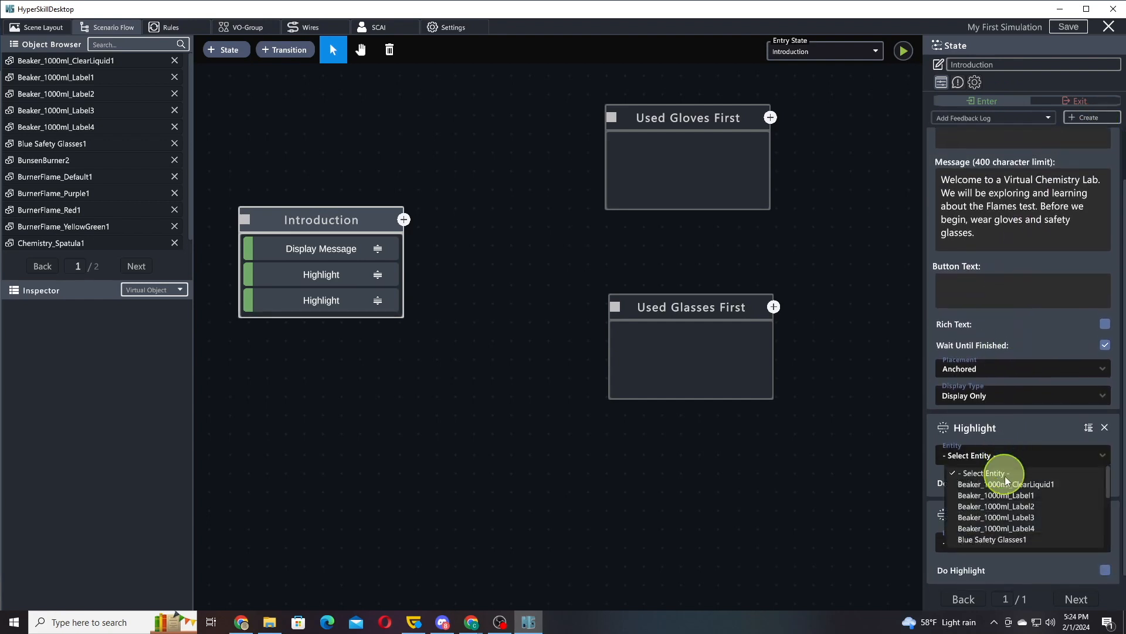
scroll(1015, 507, "down", 2)
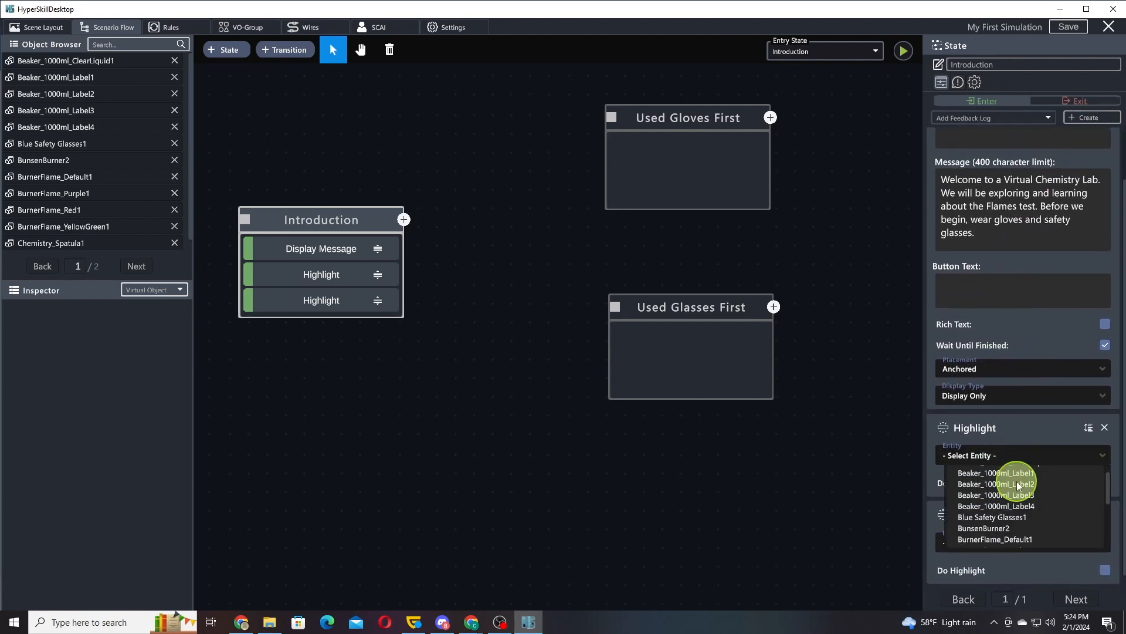
left_click(1013, 512)
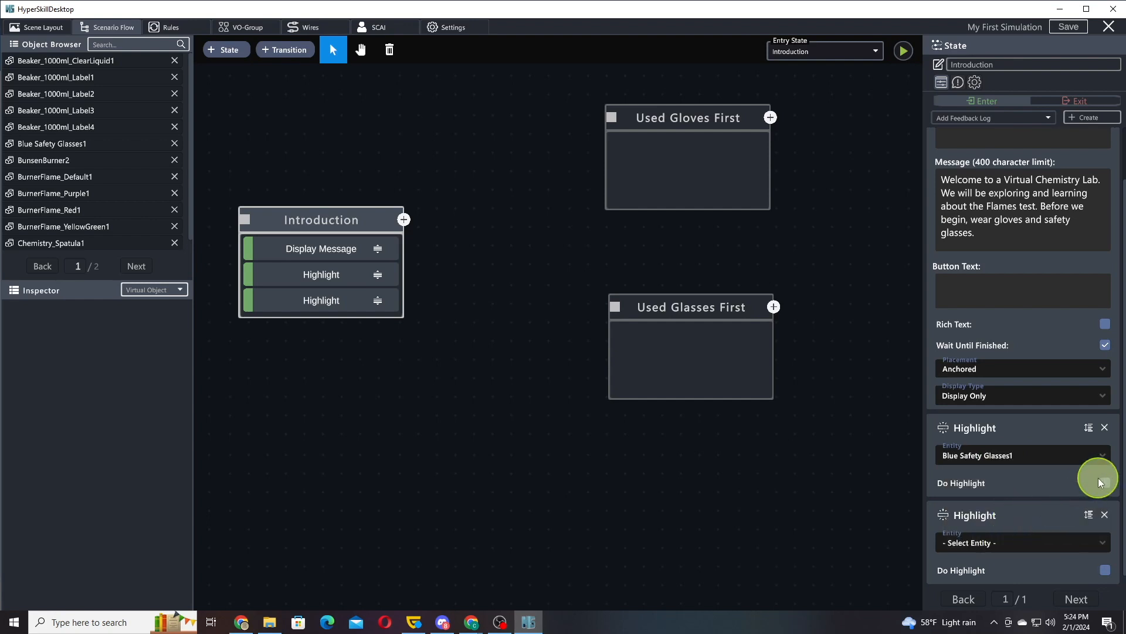
Assign Medical Glove Box1 as the entity of the second Highlight behavior on entering the Introduction state.
left_click(1019, 551)
scroll(1025, 503, "down", 5)
left_click_drag(1023, 334, 1022, 301)
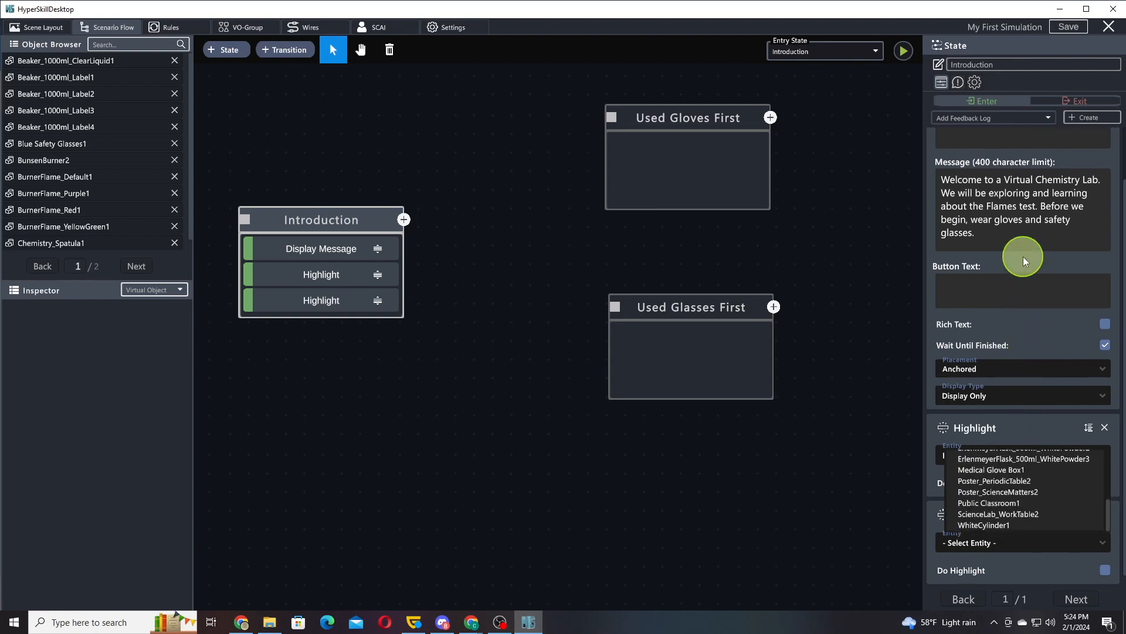
left_click(999, 472)
left_click_drag(976, 494, 980, 410)
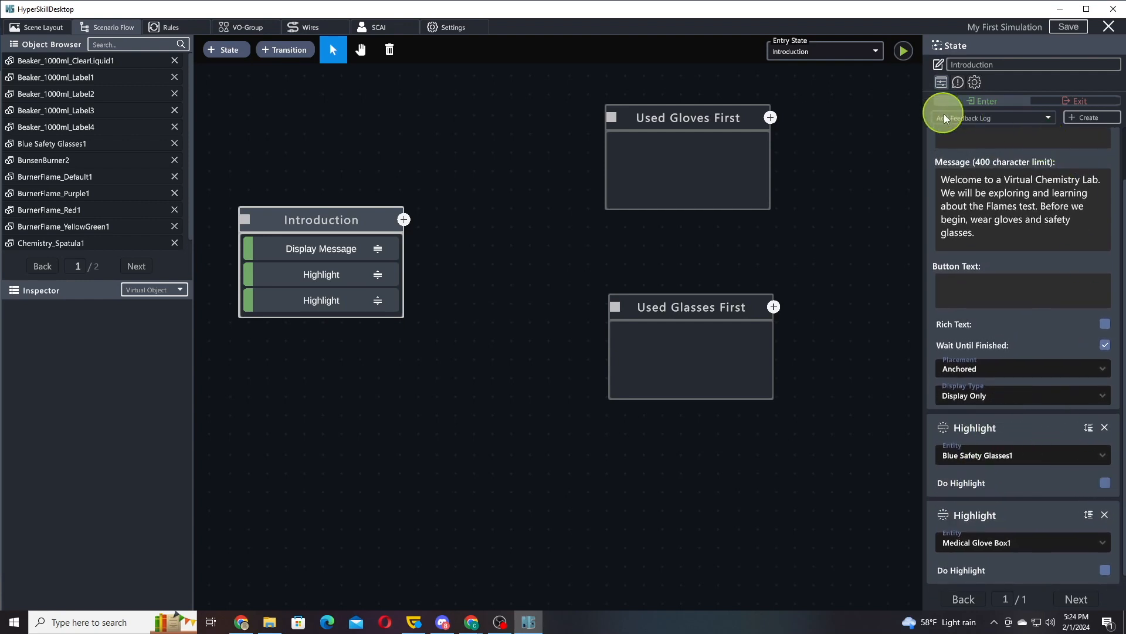
Enable Do Highlight for both the Blue Safety Glasses1 and Medical Glove Box1 enter behaviors.
left_click(1105, 484)
left_click(1106, 570)
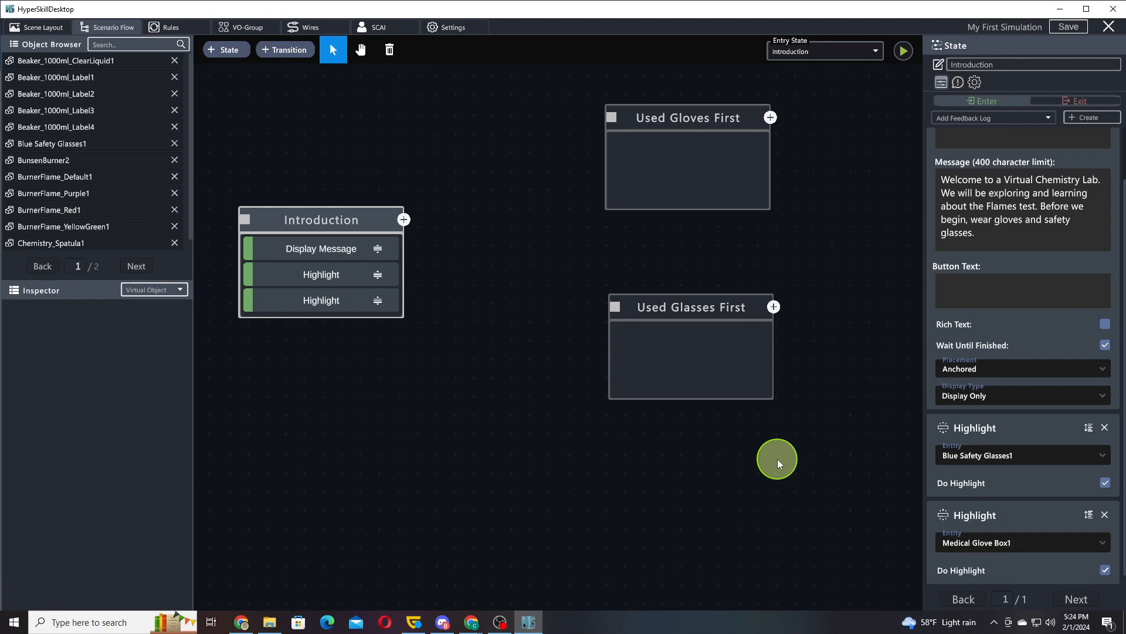
scroll(995, 357, "up", 3)
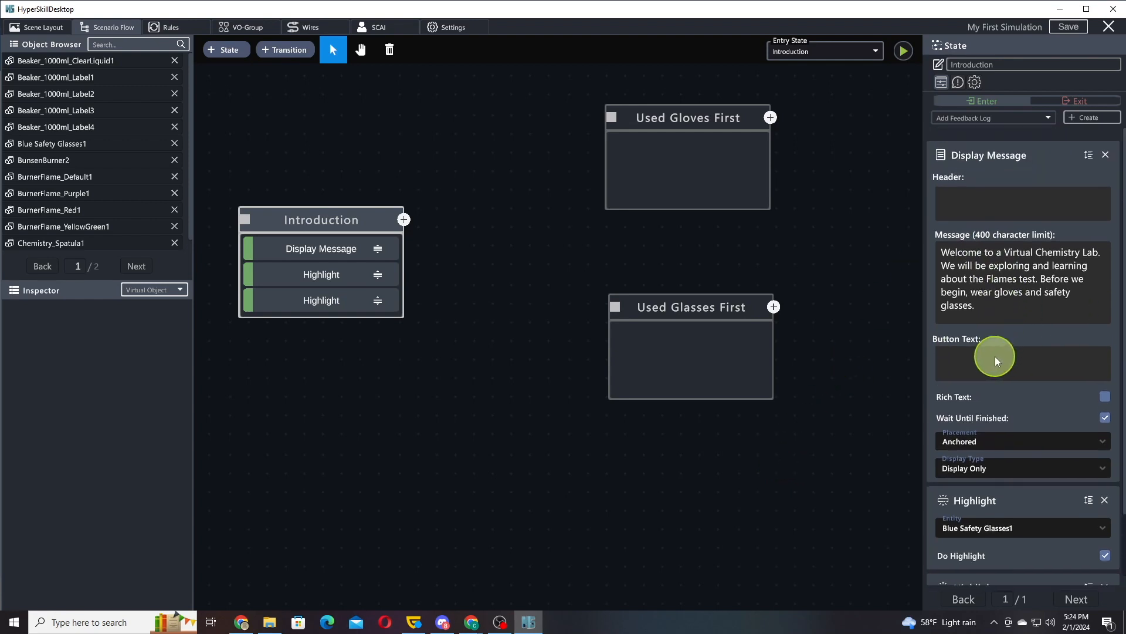
scroll(996, 356, "down", 4)
scroll(998, 174, "up", 1)
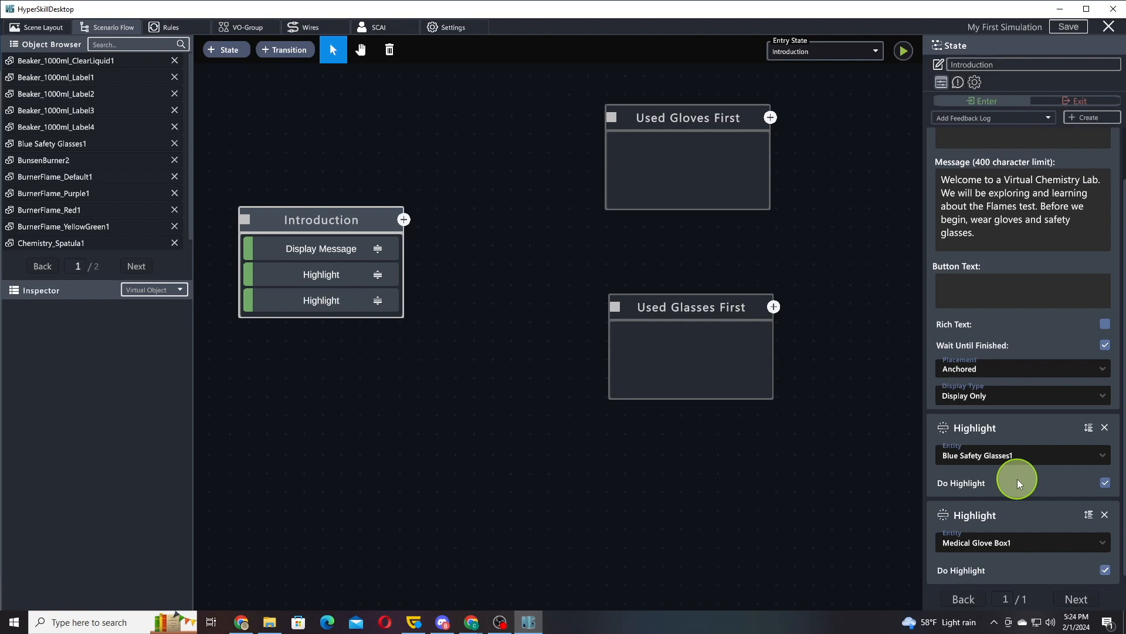
Add a Highlight behavior that runs on exiting the Introduction state.
left_click(1074, 102)
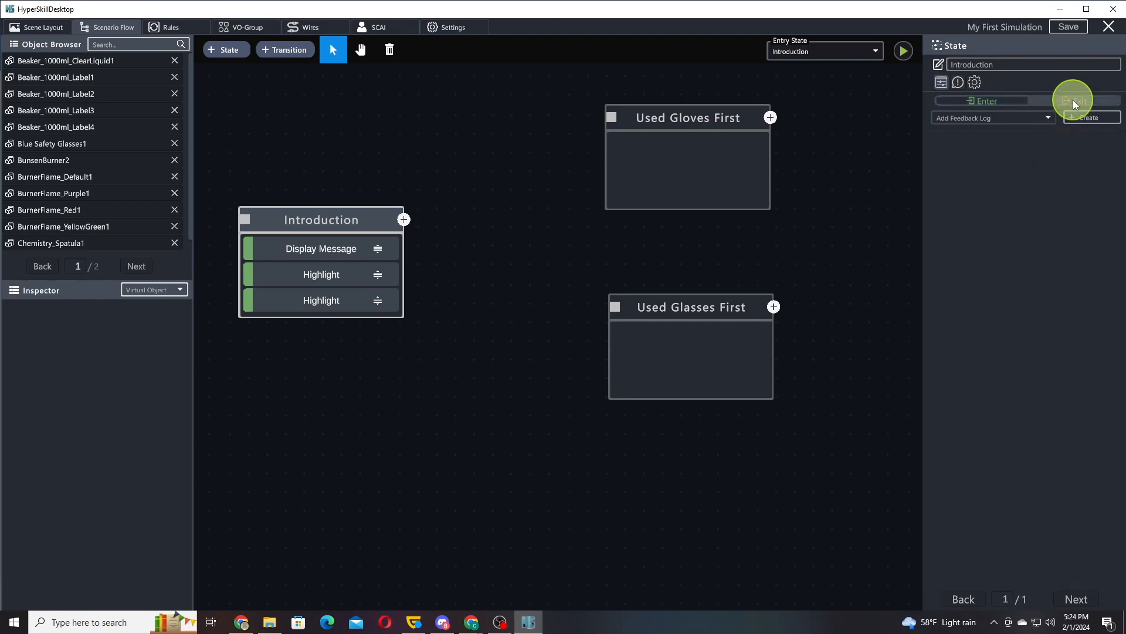
left_click(1012, 120)
scroll(985, 153, "down", 4)
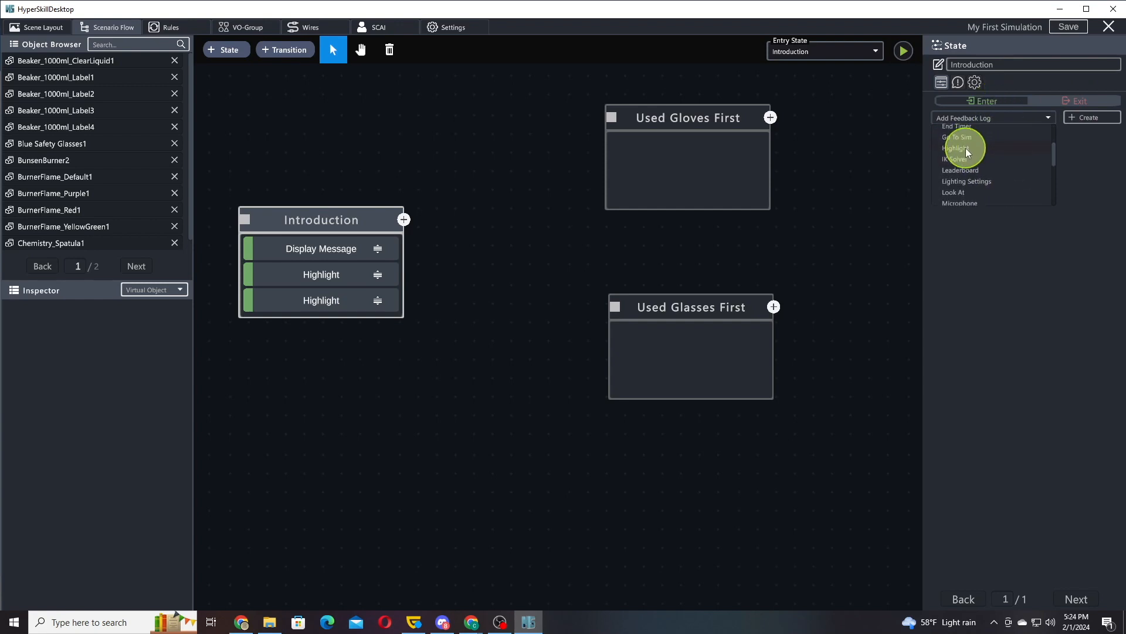
left_click(965, 148)
left_click(1100, 118)
Add a second Highlight behavior that runs on exiting the Introduction state.
left_click(1027, 115)
scroll(1020, 149, "down", 5)
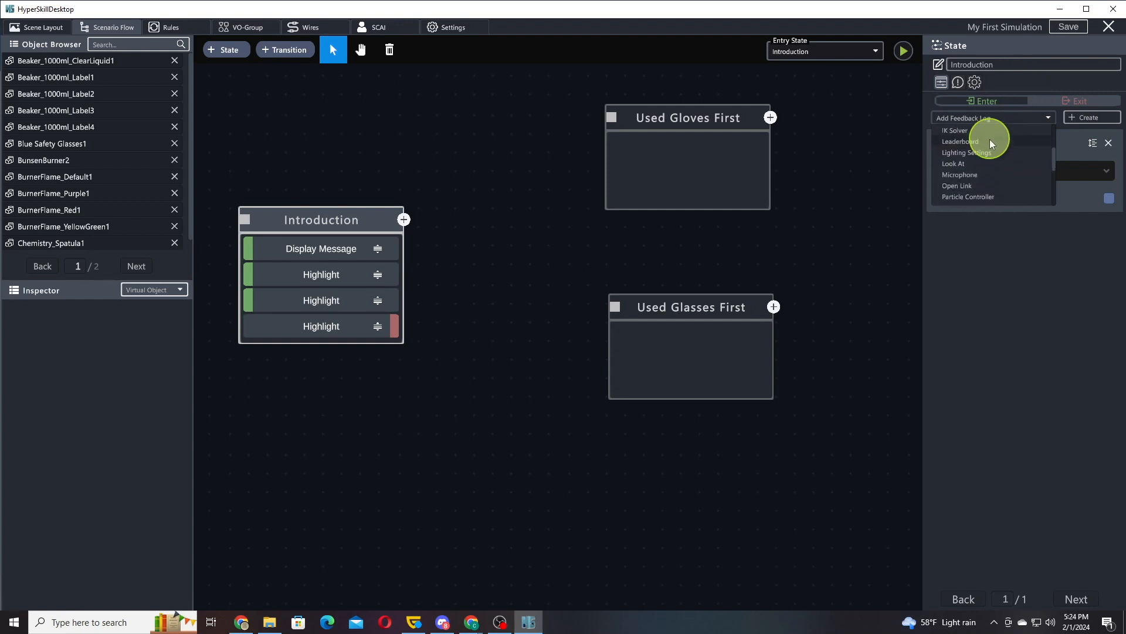
scroll(985, 150, "up", 3)
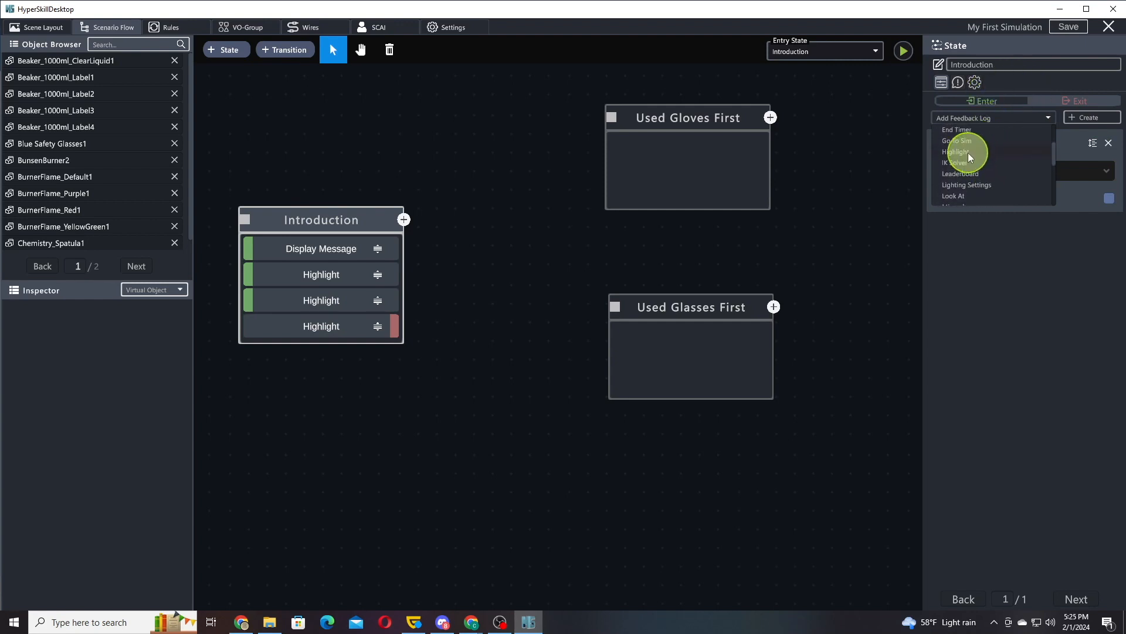
left_click(968, 152)
left_click(1087, 118)
Assign Blue Safety Glasses1 and Medical Glove Box1 to the two exit Highlight behaviors, with Do Highlight off.
left_click(1032, 171)
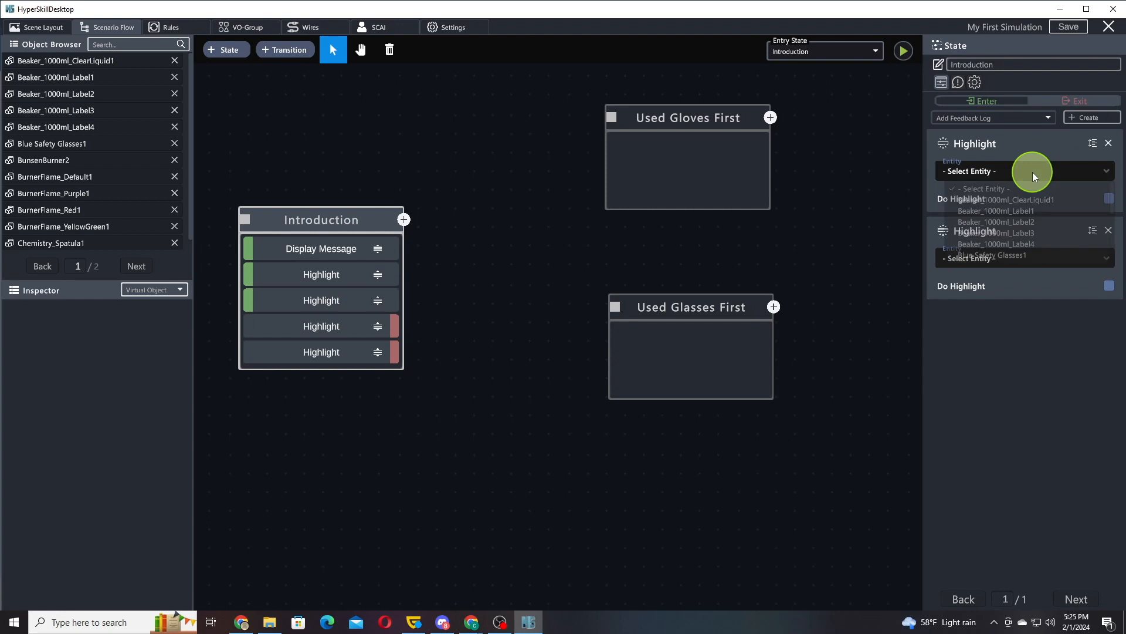
scroll(1008, 235, "down", 1)
left_click(1008, 234)
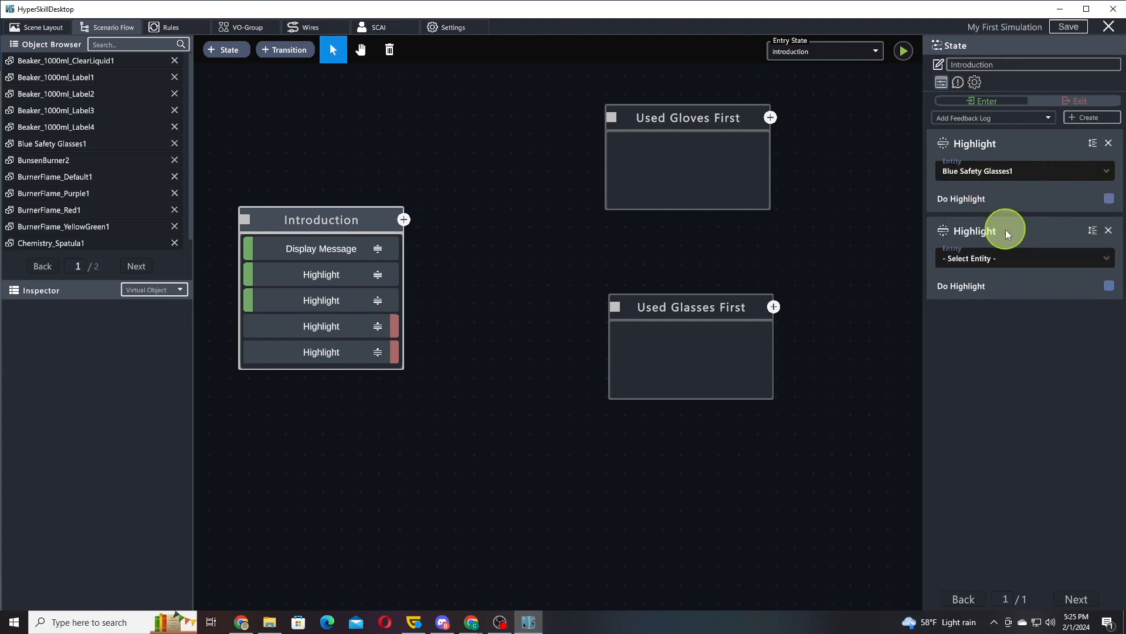
left_click(1004, 259)
scroll(1002, 311, "down", 4)
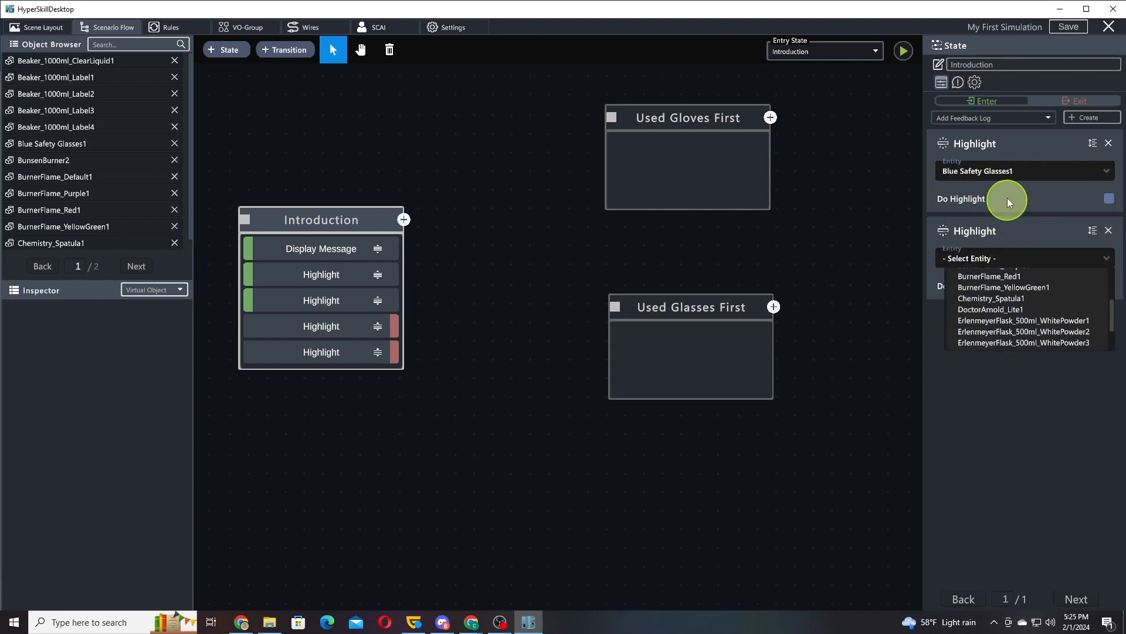
scroll(993, 320, "down", 3)
left_click(993, 319)
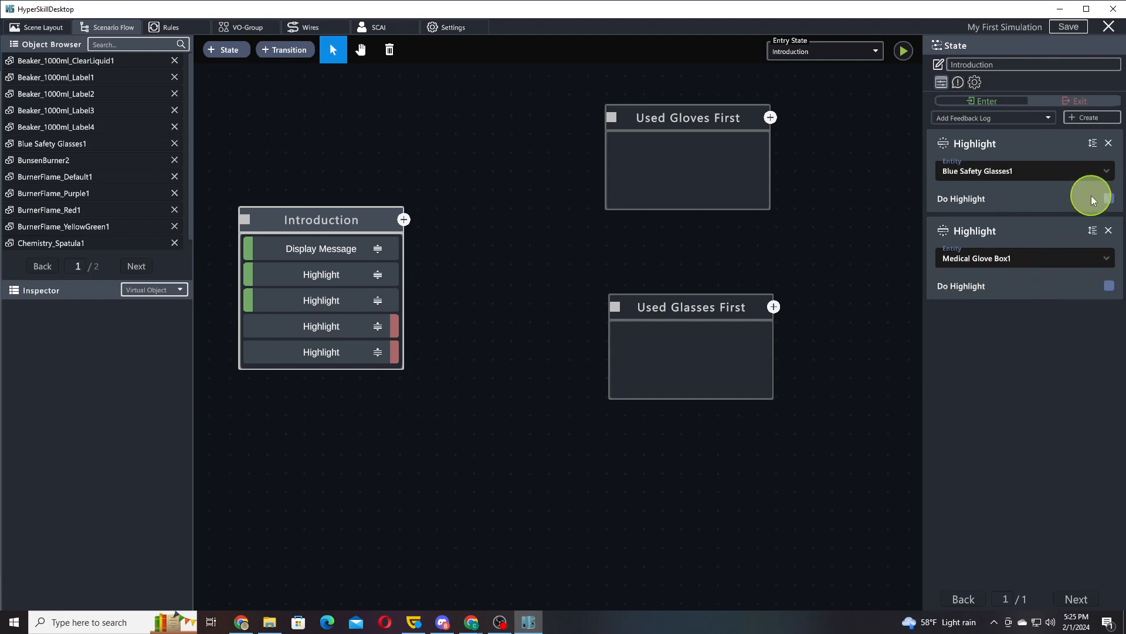
left_click(1110, 200)
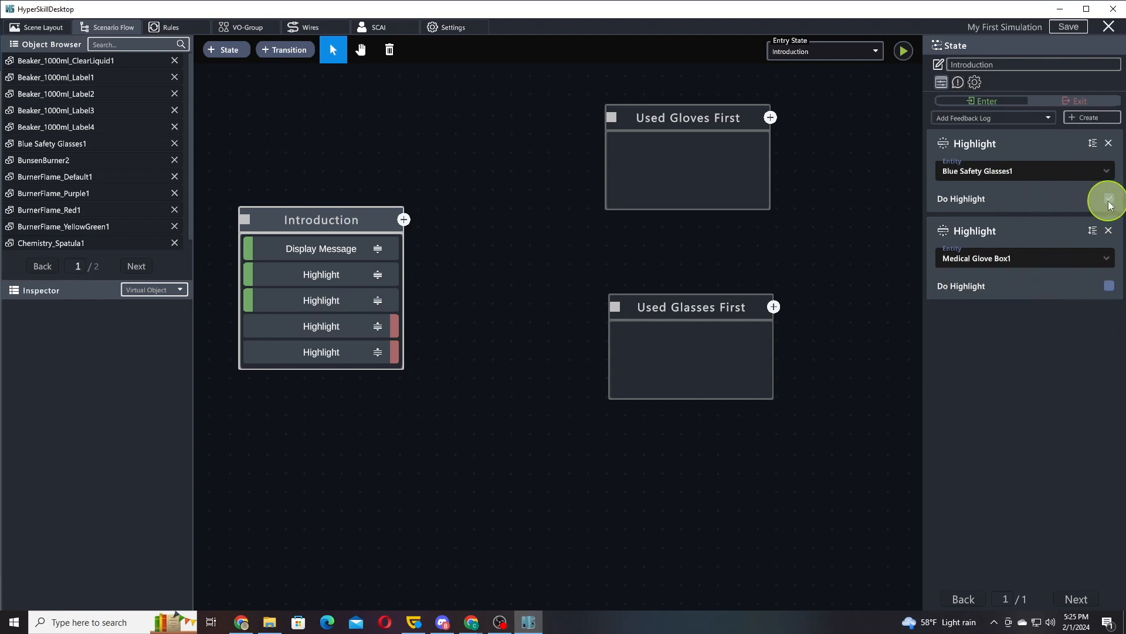
left_click(1109, 200)
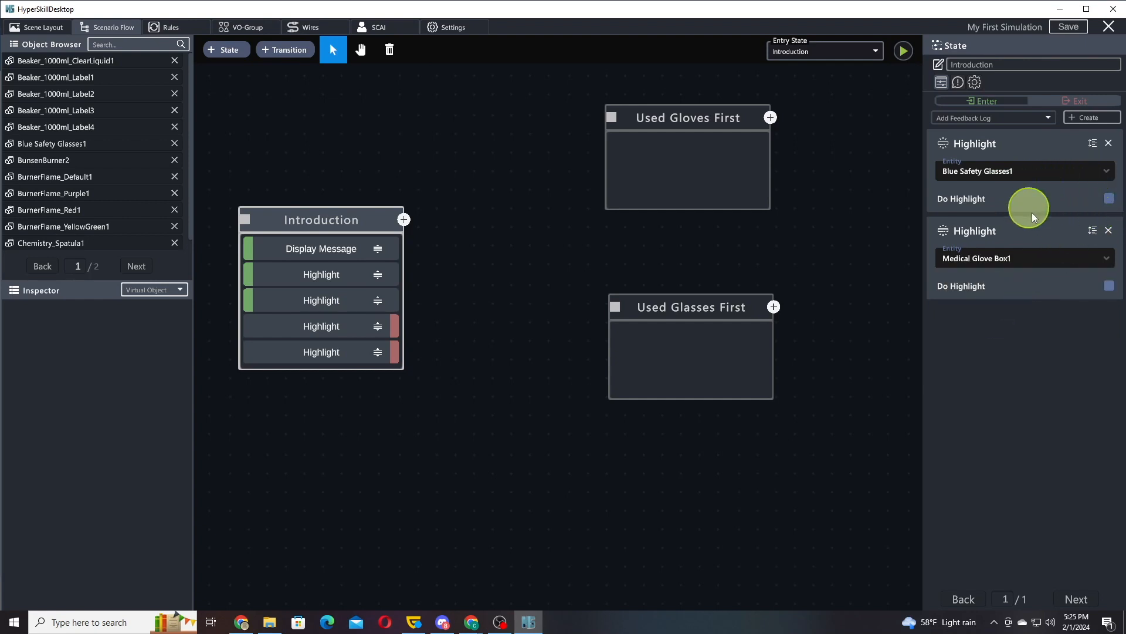
Add an Add Feedback Log behavior that runs on entering the Used Gloves First state.
left_click(998, 101)
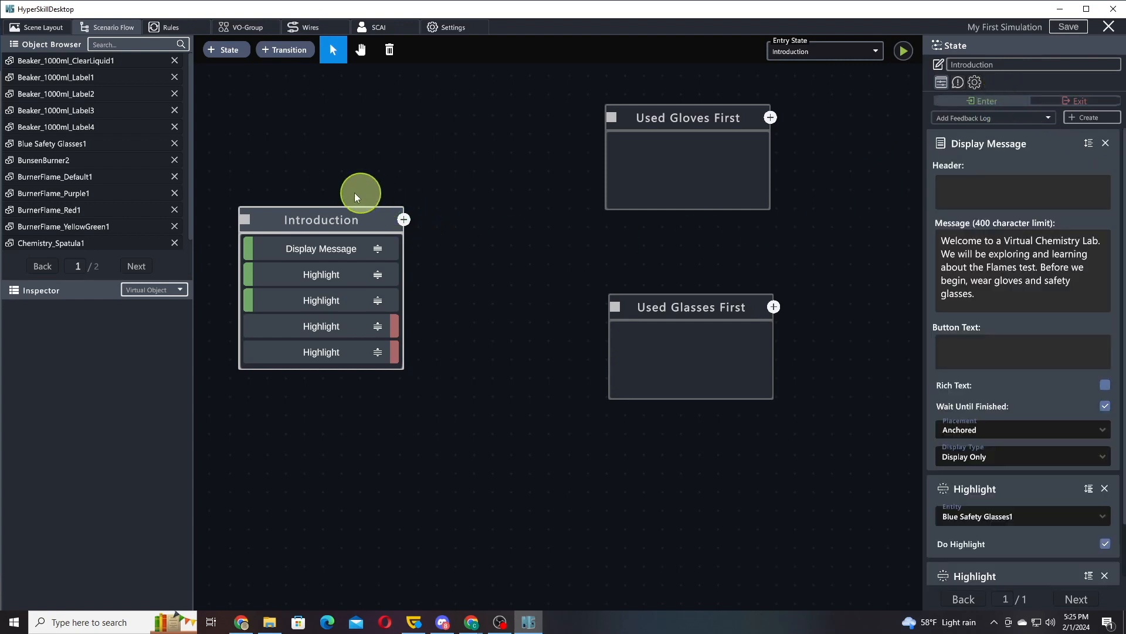
left_click(299, 274)
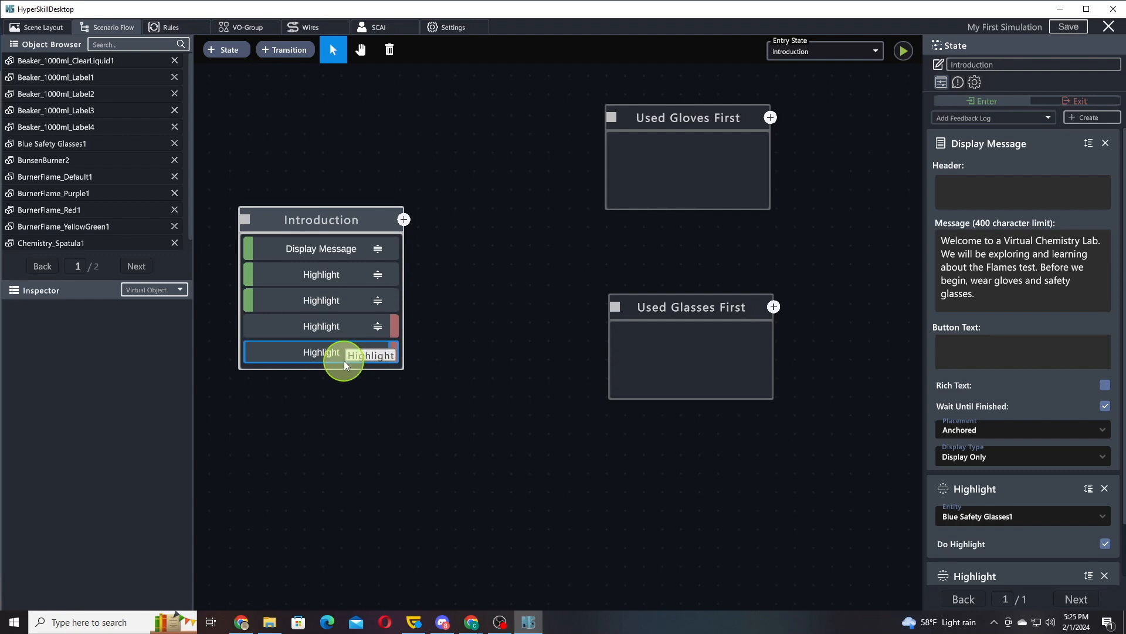
left_click_drag(694, 254, 526, 253)
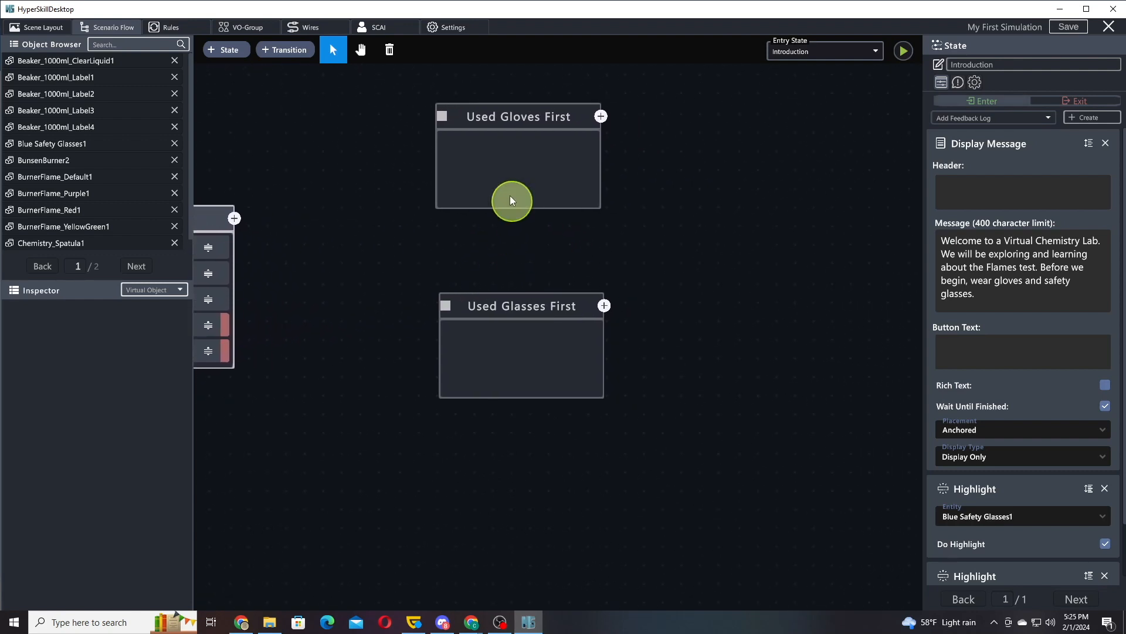
left_click(491, 115)
left_click(491, 116)
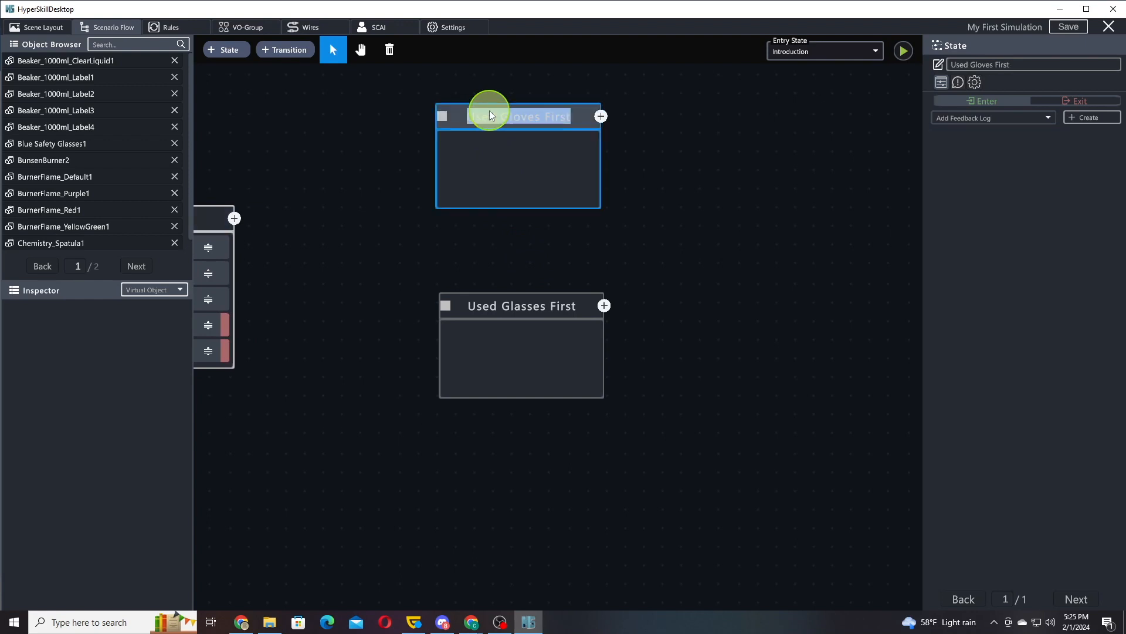
left_click(991, 188)
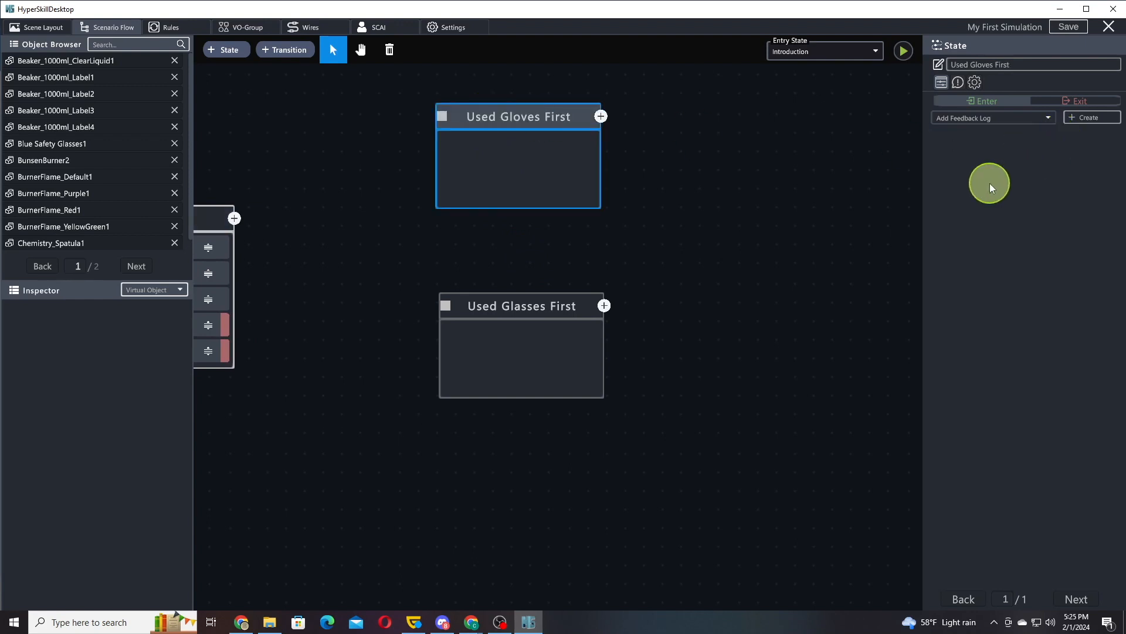
left_click(1100, 121)
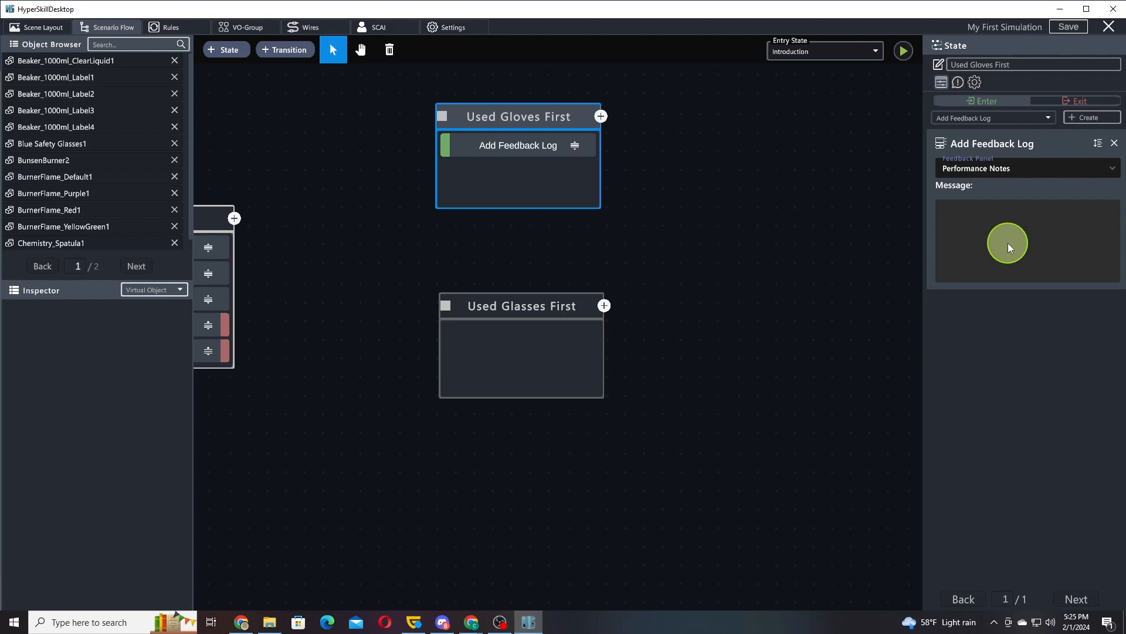
Set the Used Gloves First feedback log message to "Used the gloves first.".
scroll(806, 267, "up", 1)
left_click_drag(806, 267, 1009, 281)
left_click_drag(502, 270, 626, 282)
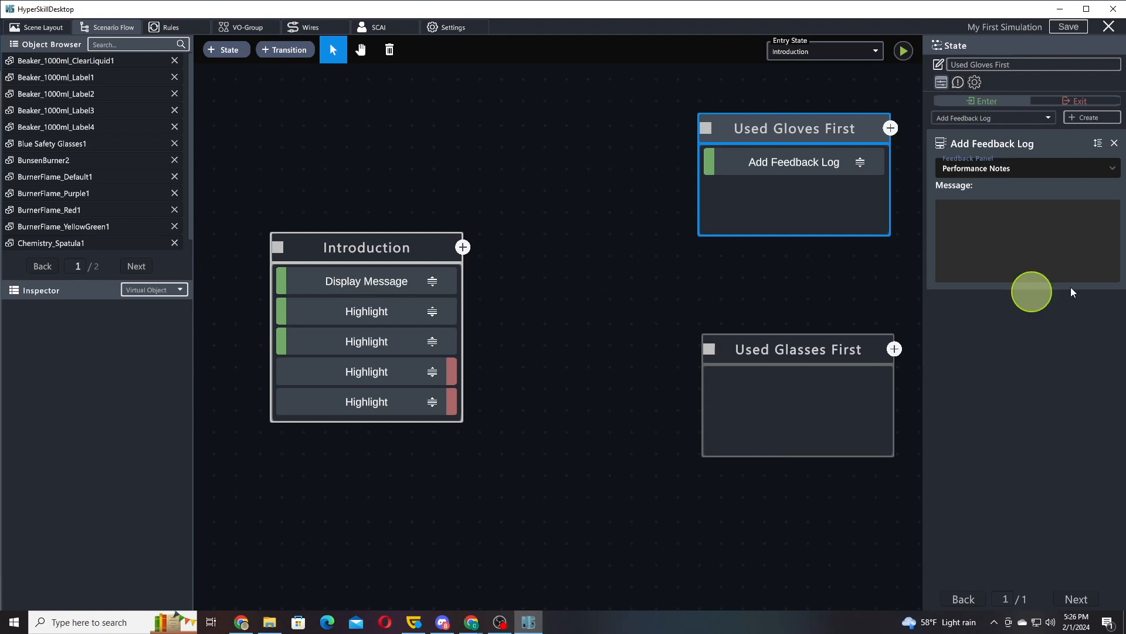
left_click(1002, 221)
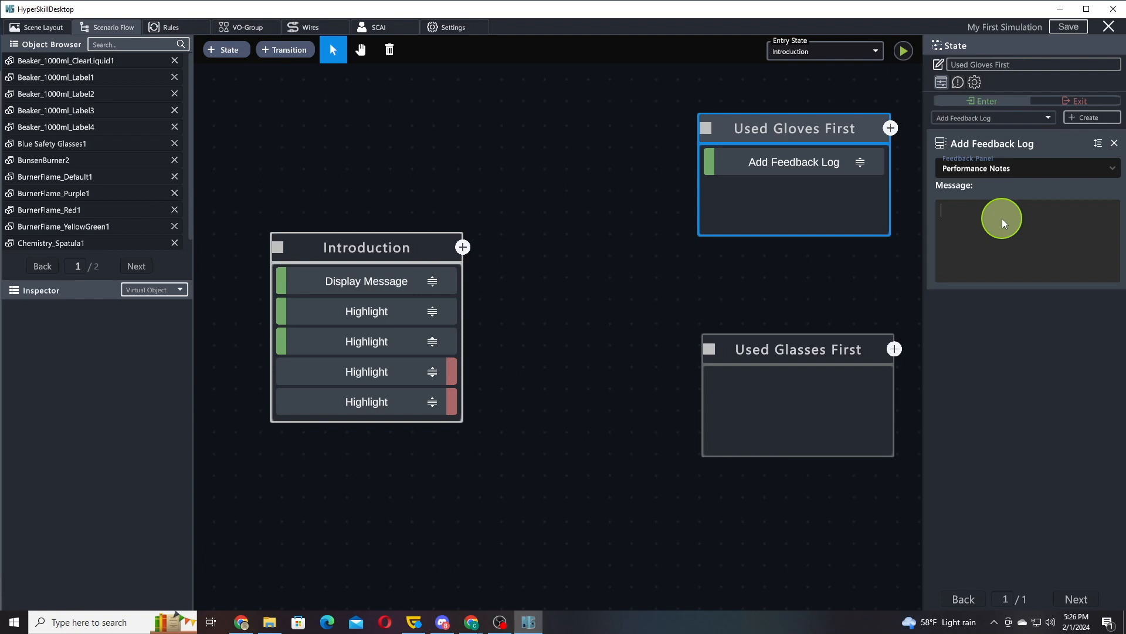
type("Used the gloves first.")
Add an Add Feedback Log behavior on entering Used Glasses First with the message "Used the glasses first.".
left_click_drag(752, 284, 622, 258)
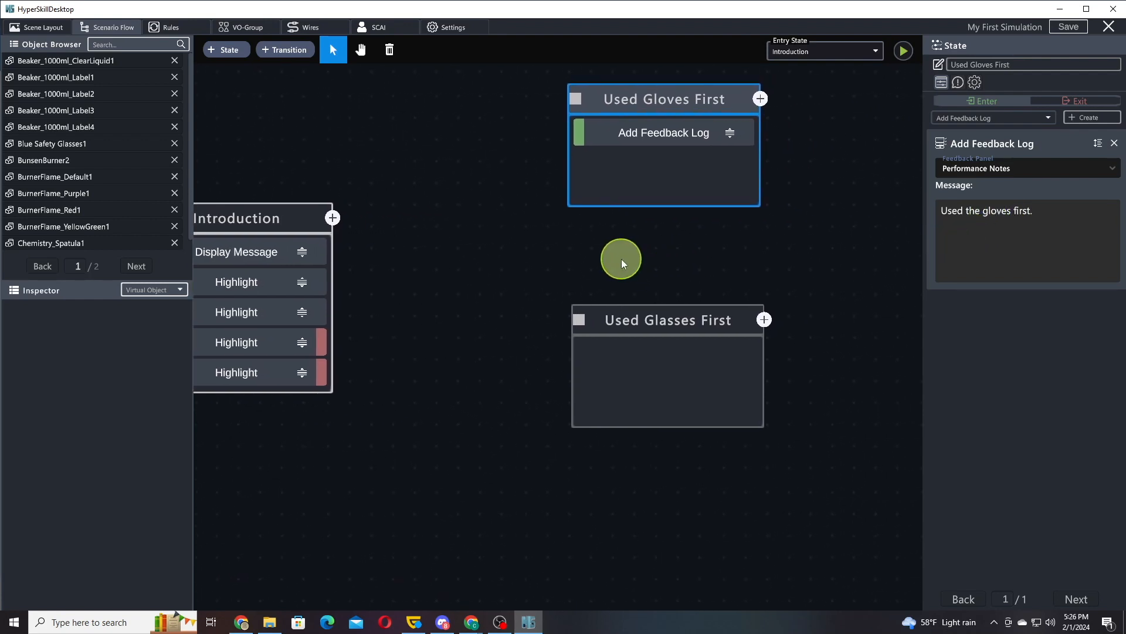
double_click(597, 326)
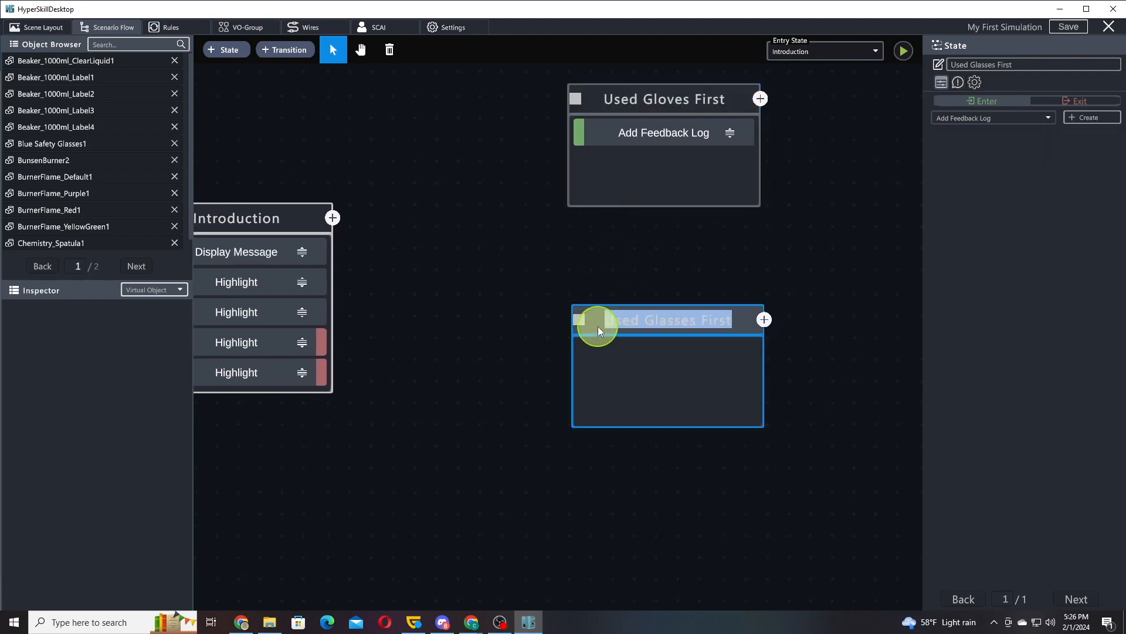
left_click(1099, 118)
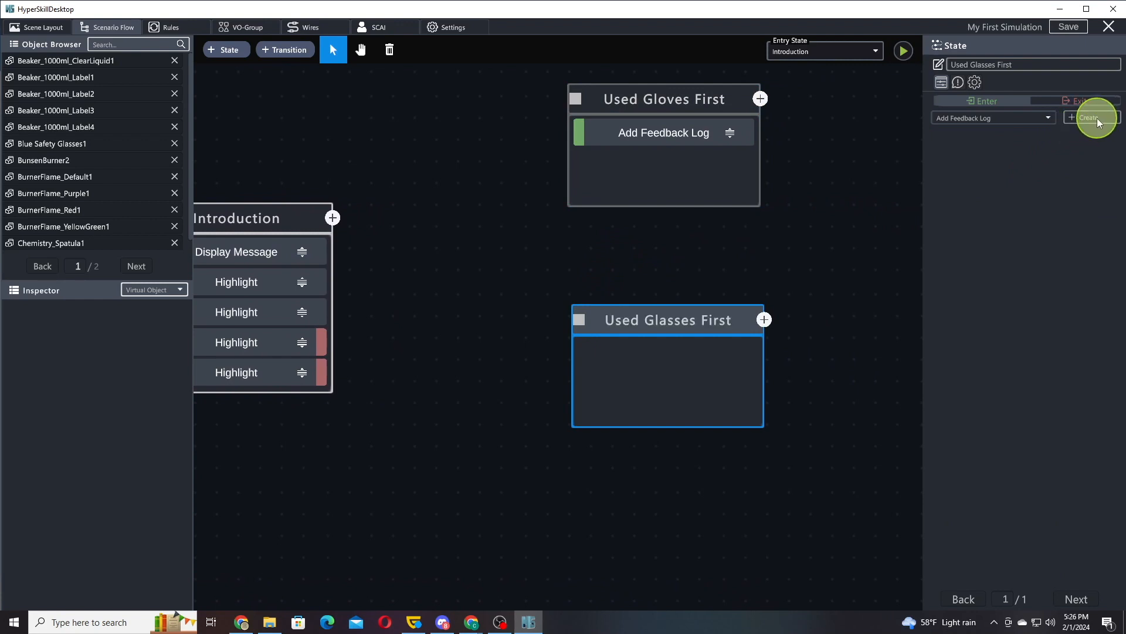
type("Used the glasses first.")
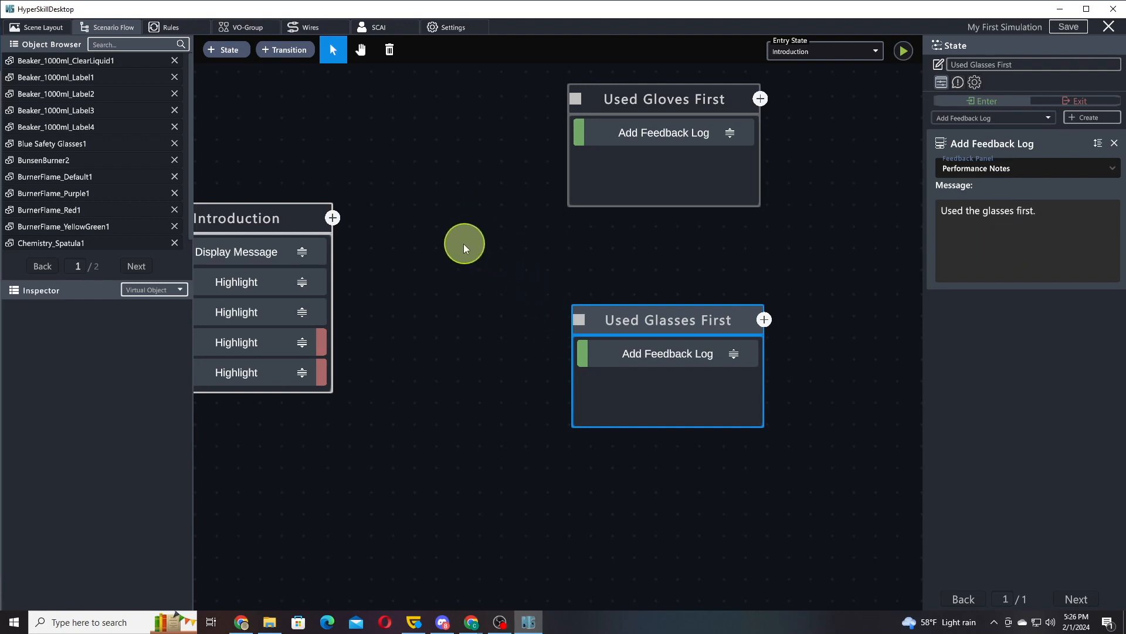
left_click_drag(473, 245, 540, 252)
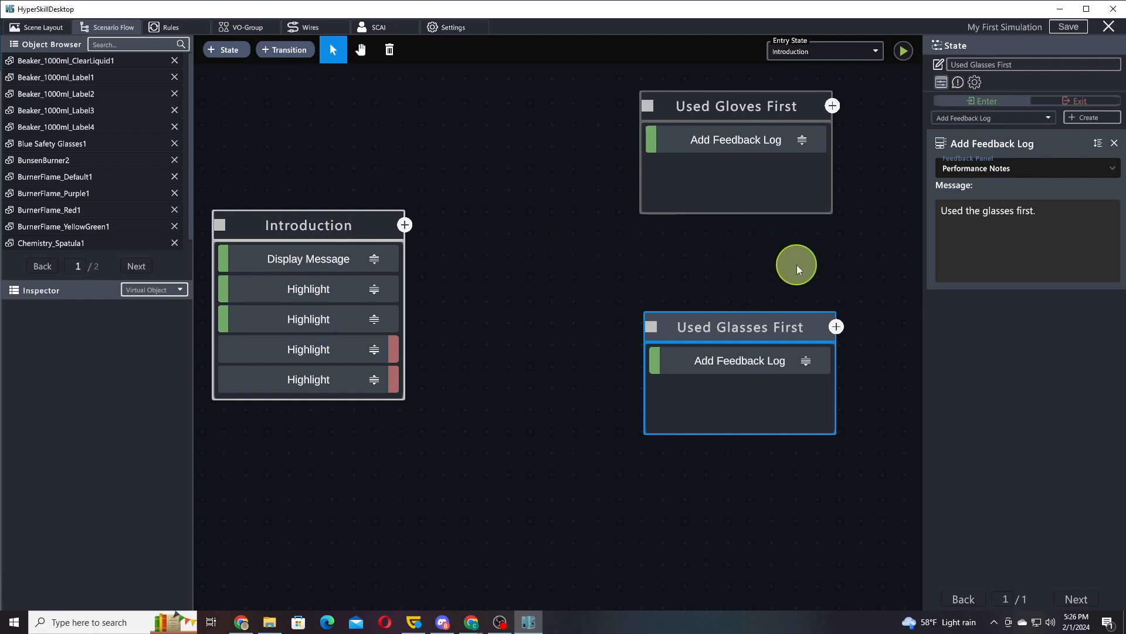
left_click_drag(796, 266, 629, 281)
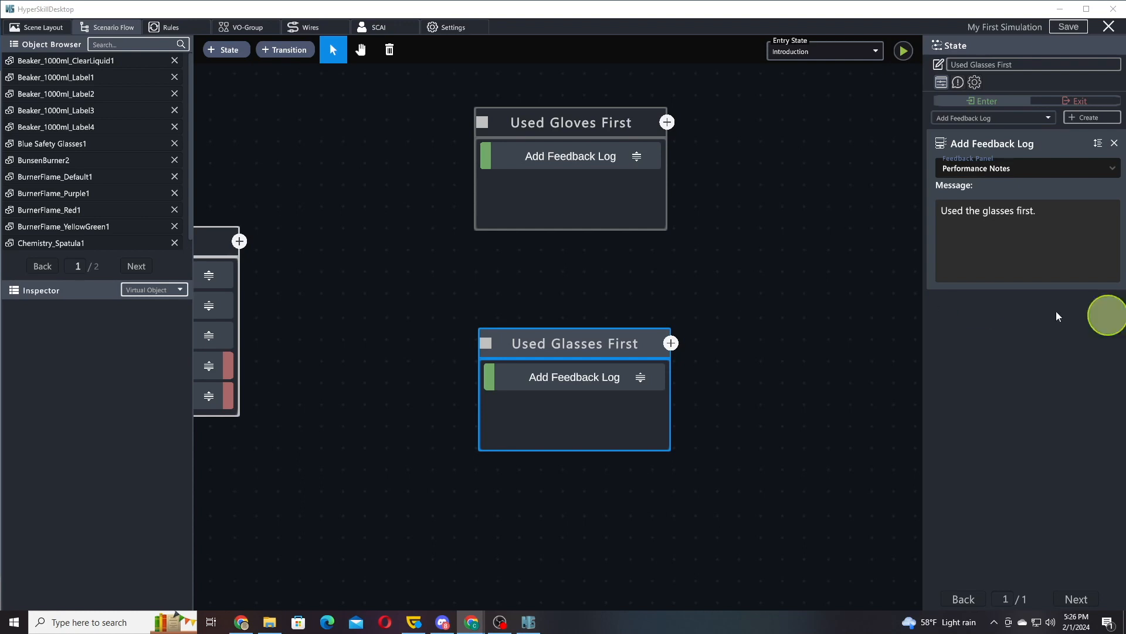
left_click_drag(751, 272, 499, 261)
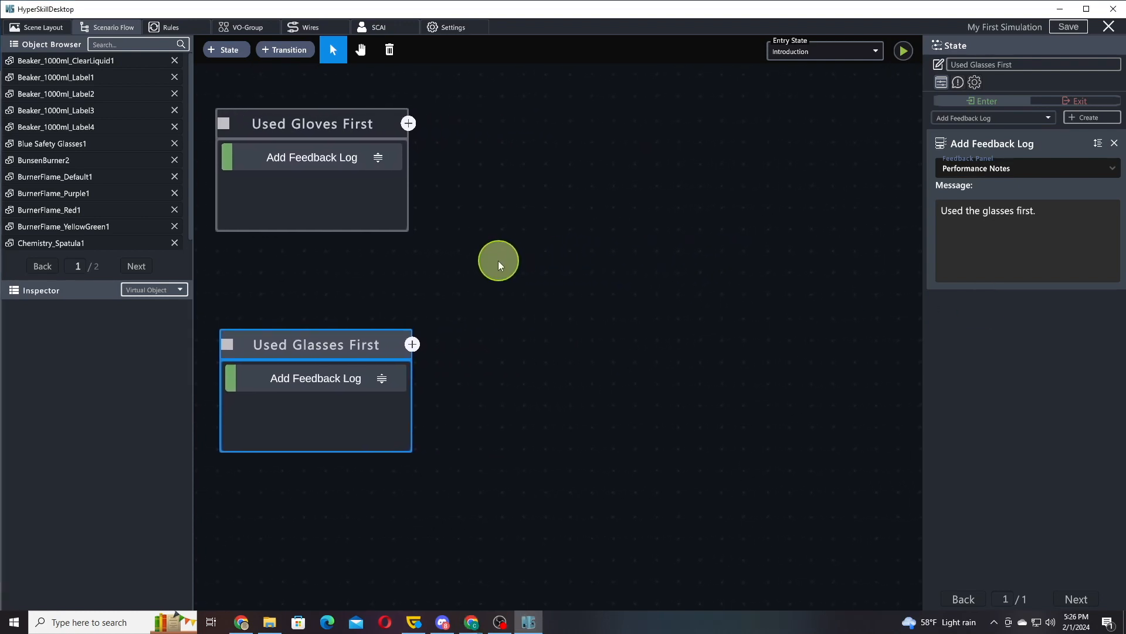
Add a new state beside the Used Gloves First and Used Glasses First states and name it "Turn on Bunsen Burner".
scroll(498, 259, "down", 3)
left_click_drag(767, 254, 317, 132)
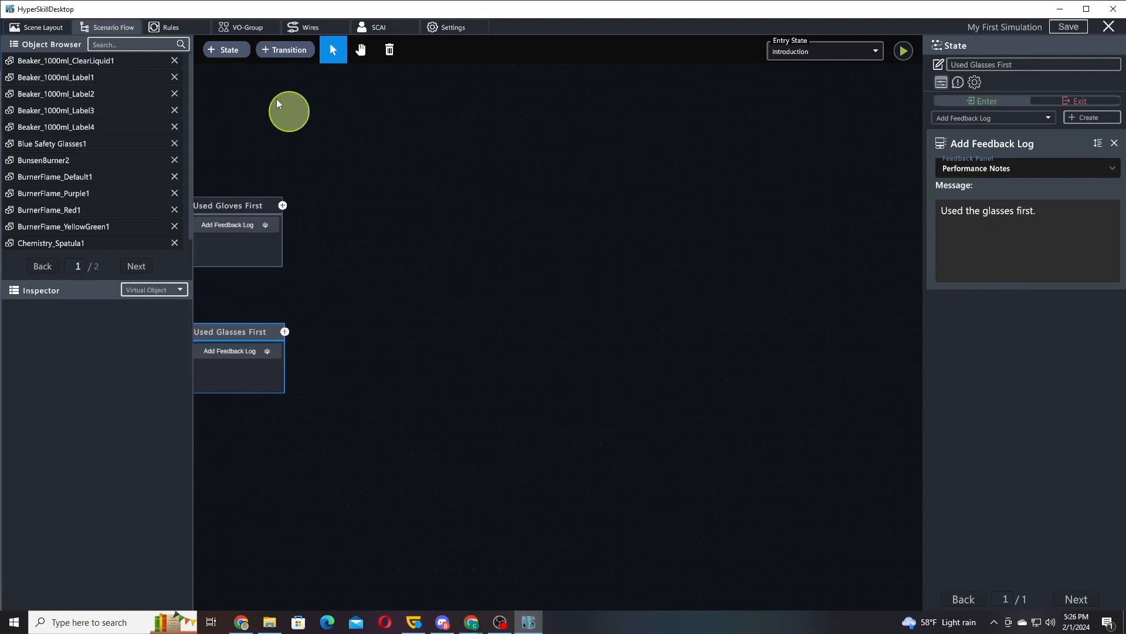
left_click_drag(231, 50, 416, 254)
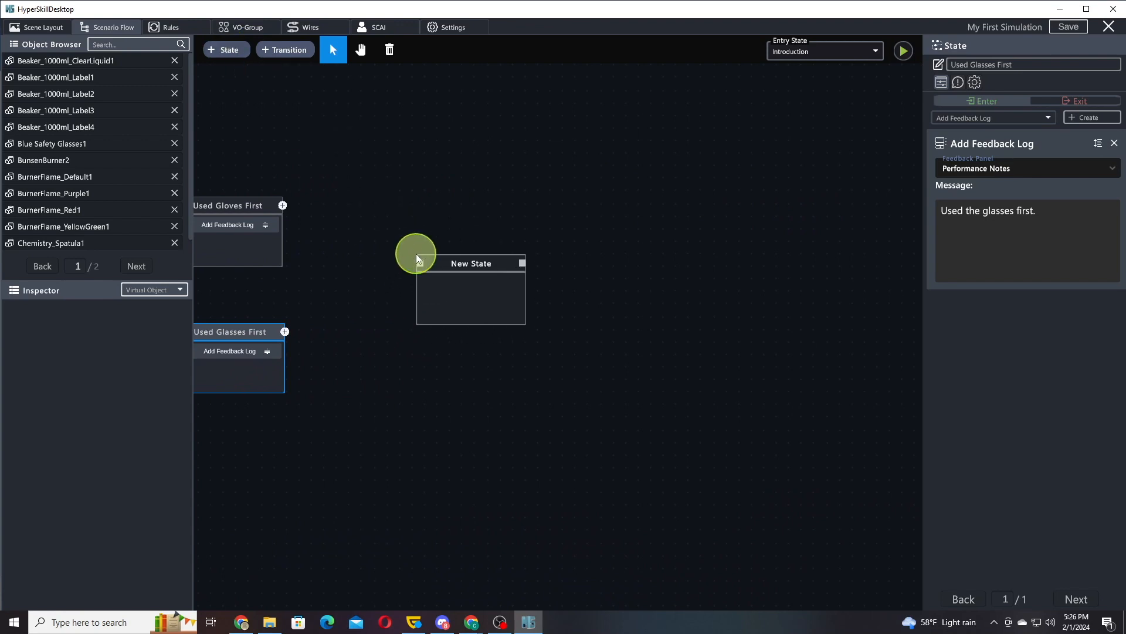
left_click(464, 259)
type("Turn on Bunsen Burner")
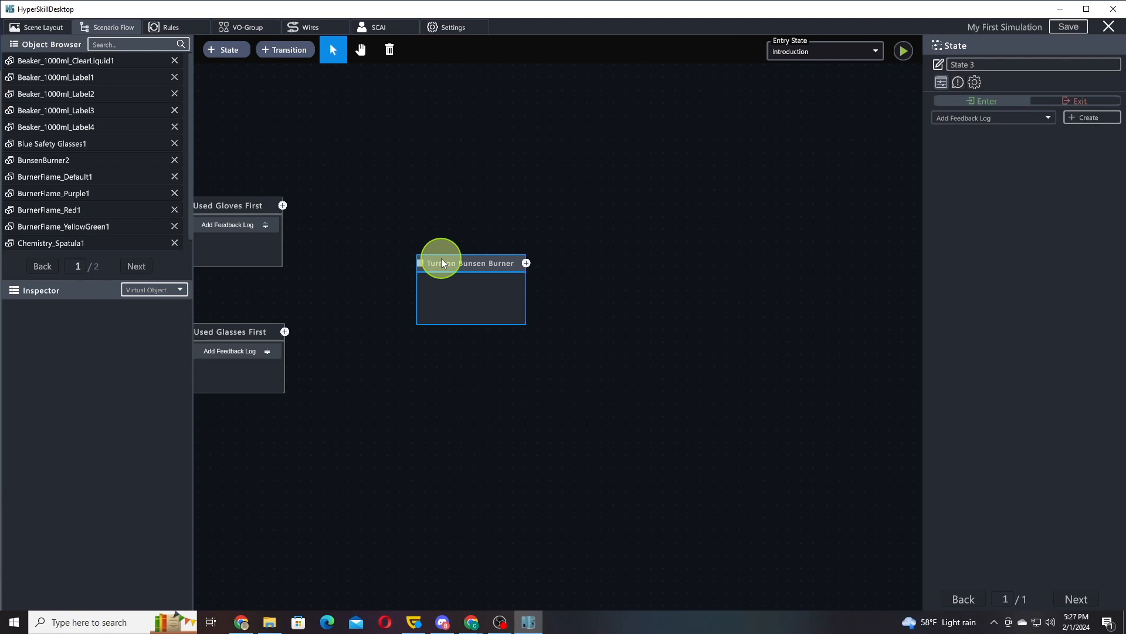
key("Return")
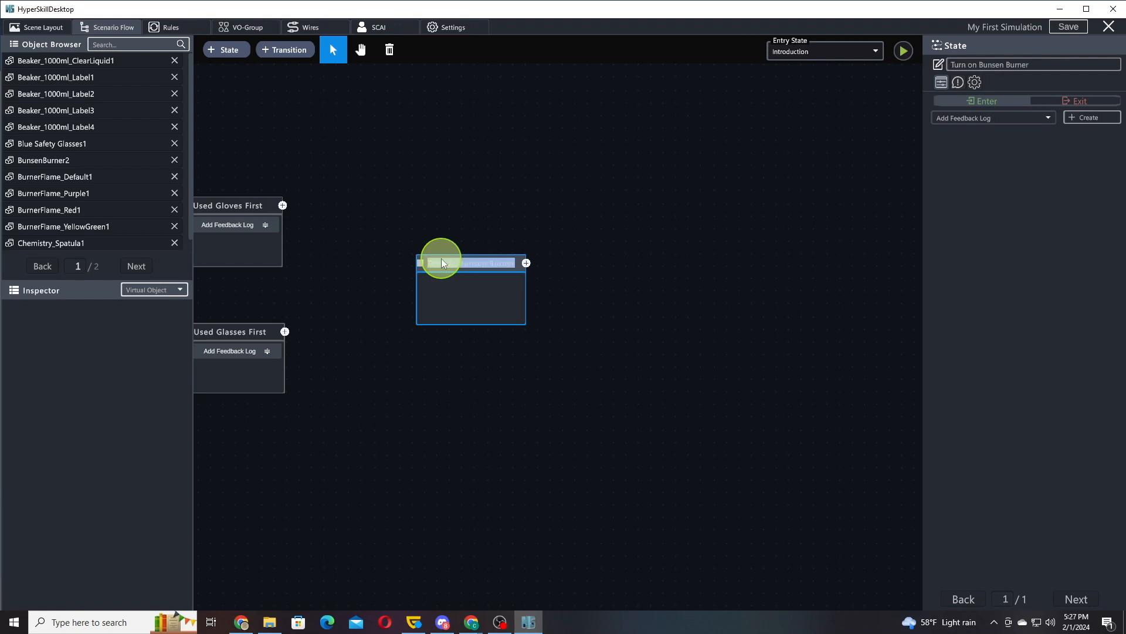
Add a Play Audio behavior that runs on entering the Turn on Bunsen Burner state.
left_click(990, 118)
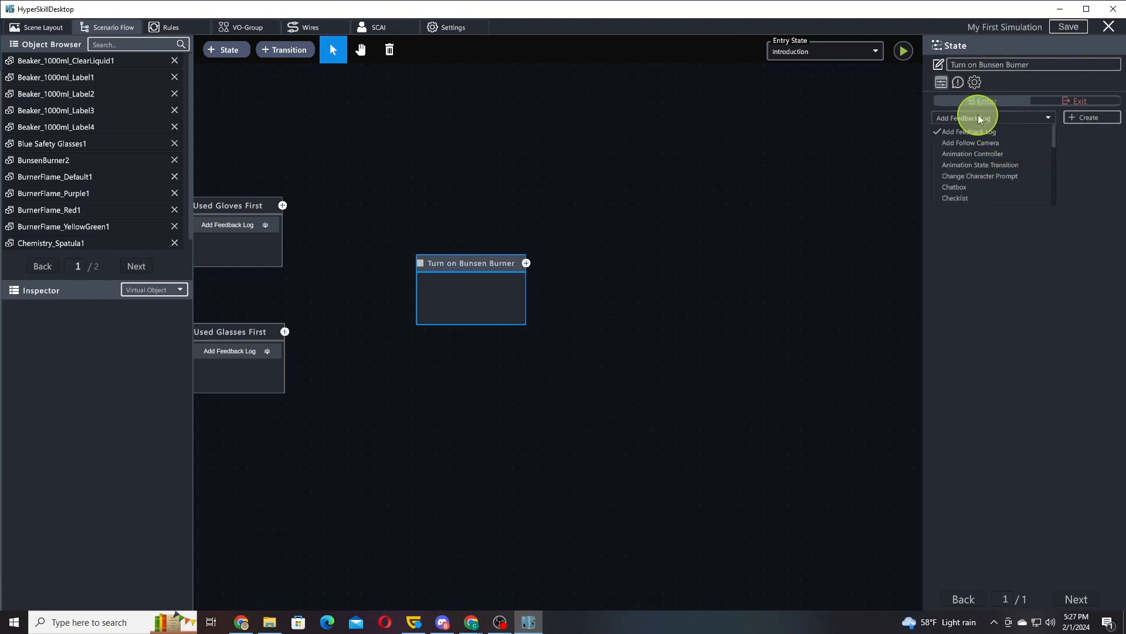
scroll(1005, 170, "down", 5)
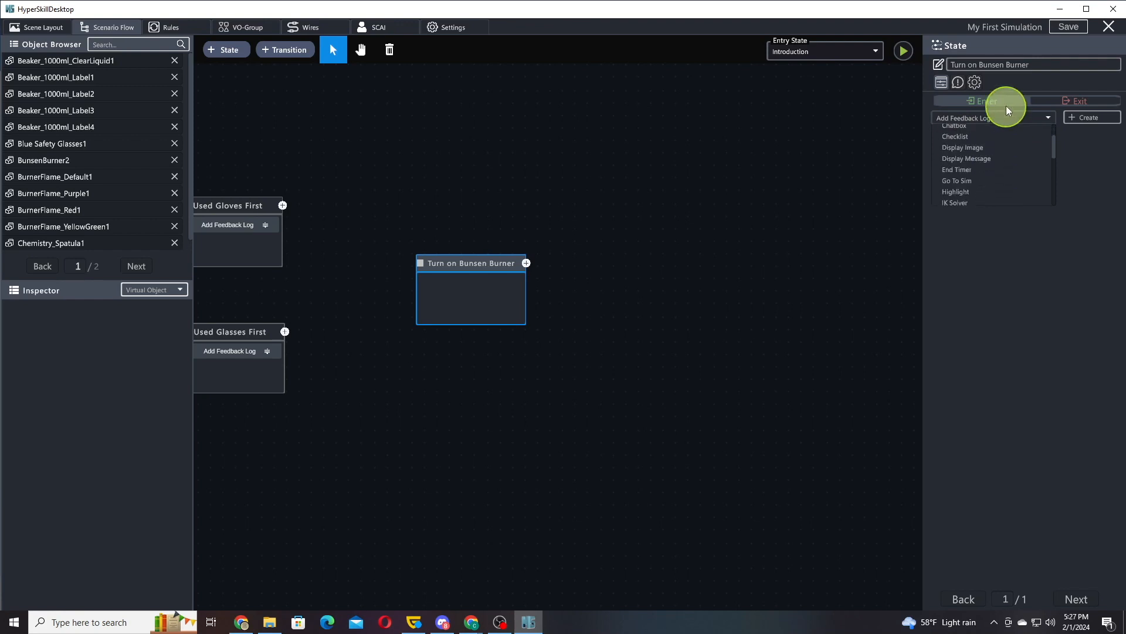
scroll(974, 170, "down", 3)
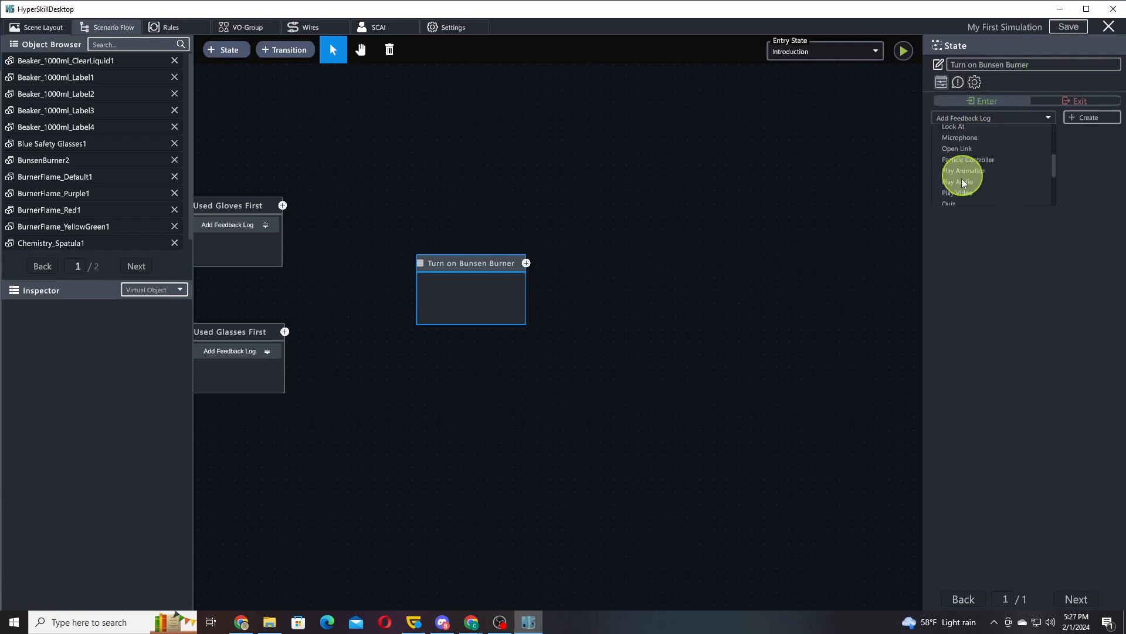
left_click(961, 178)
left_click(1072, 119)
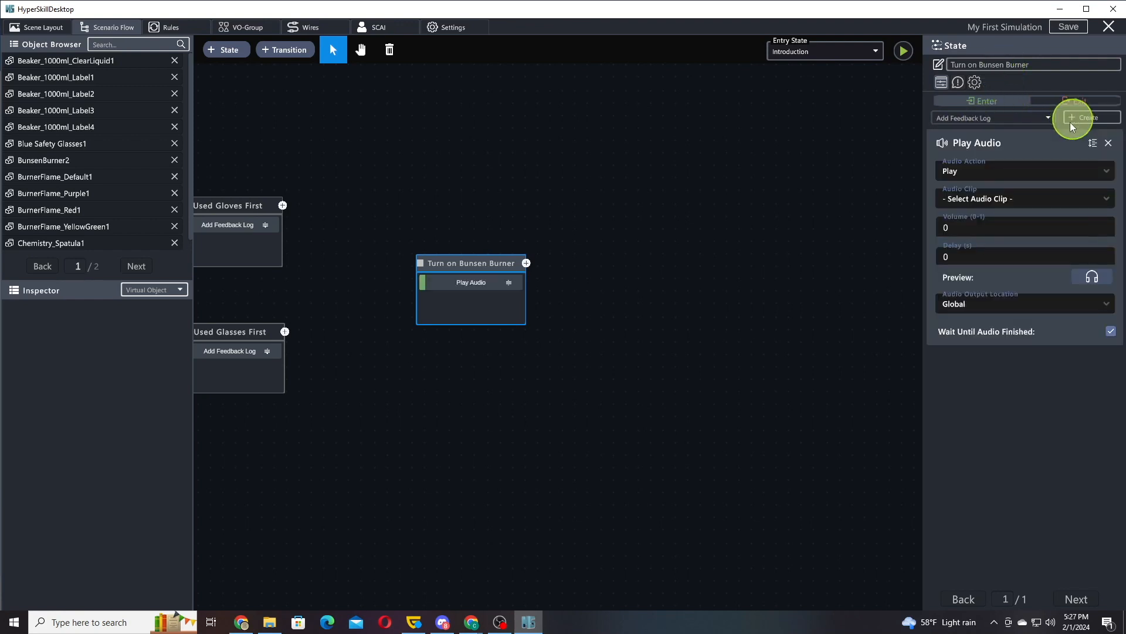
Set the Turn on Bunsen Burner audio clip to BellChime with a volume of 1.
left_click(1019, 199)
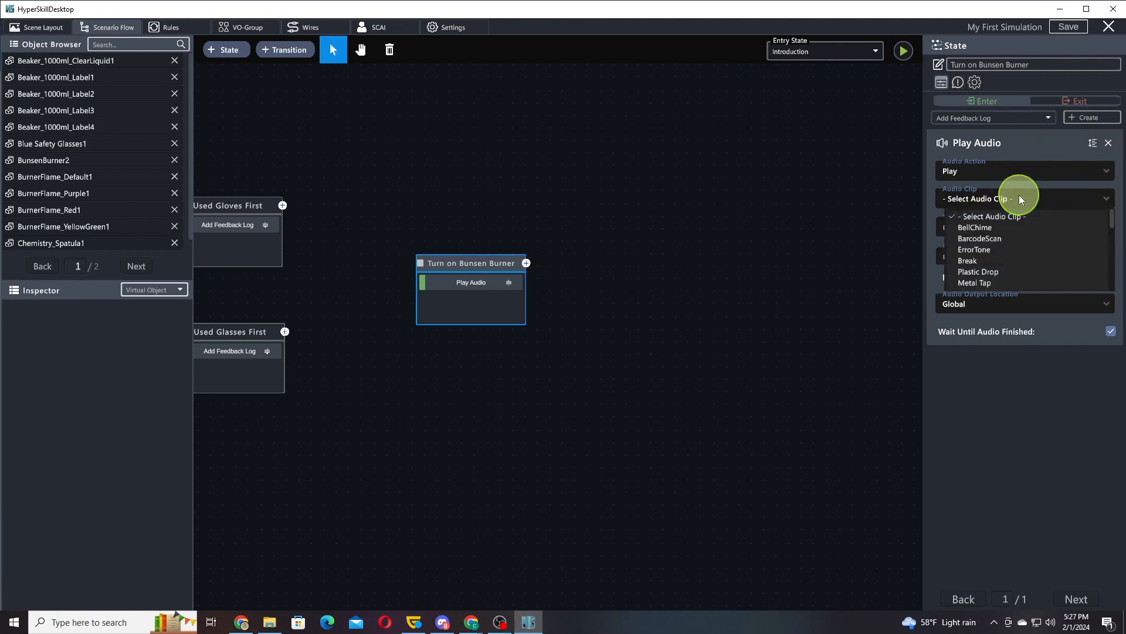
left_click(993, 227)
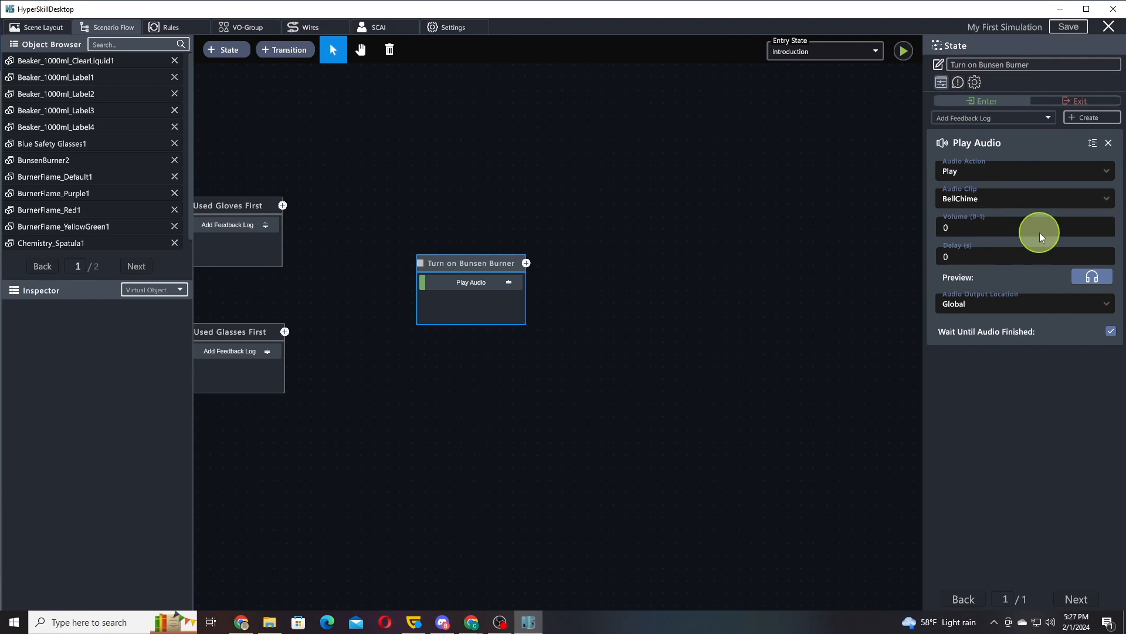
left_click(1039, 231)
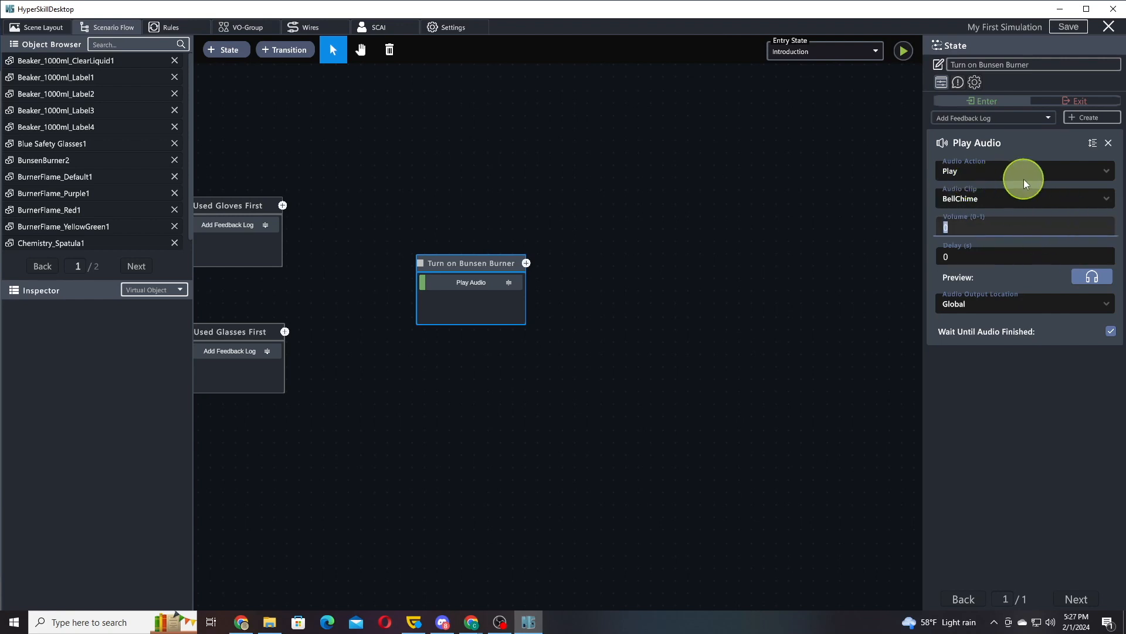
type("1")
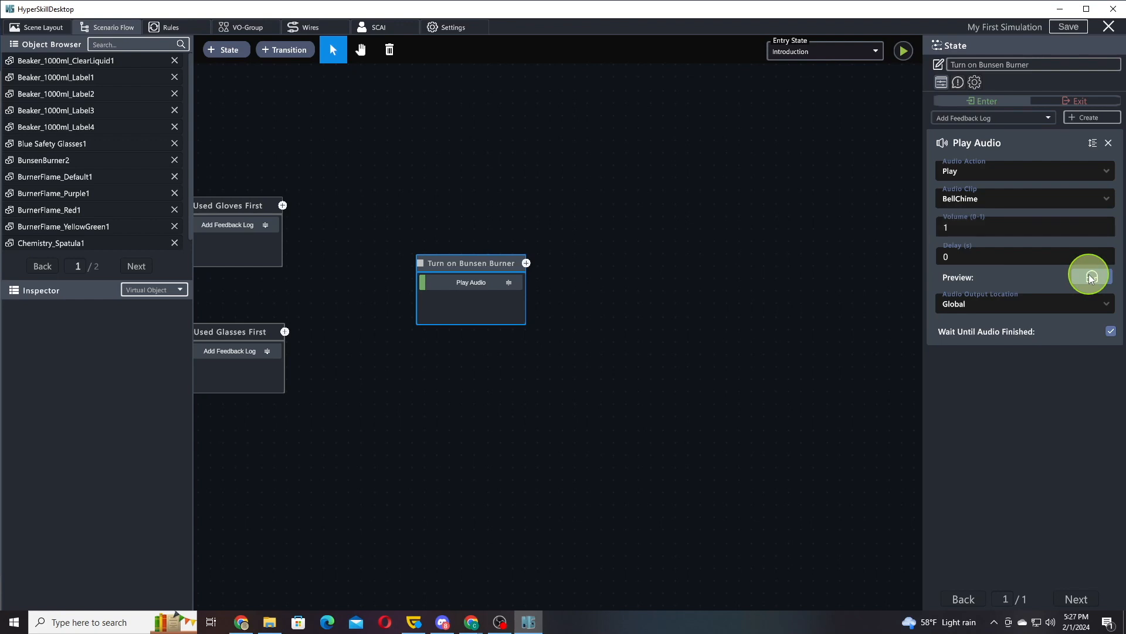
left_click(1022, 305)
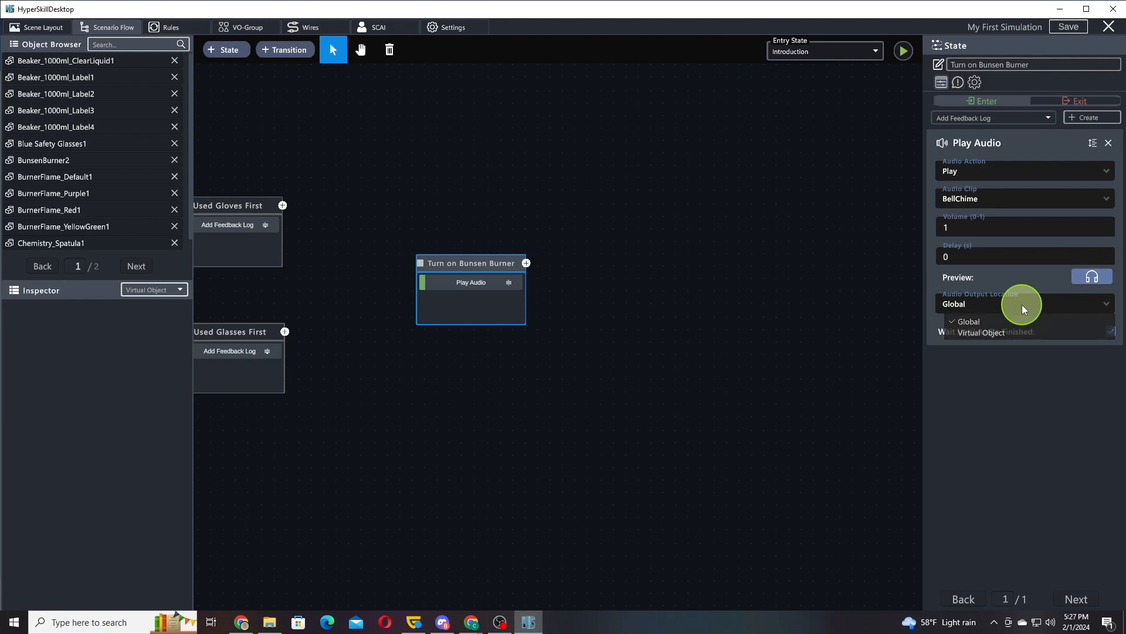
left_click(1022, 305)
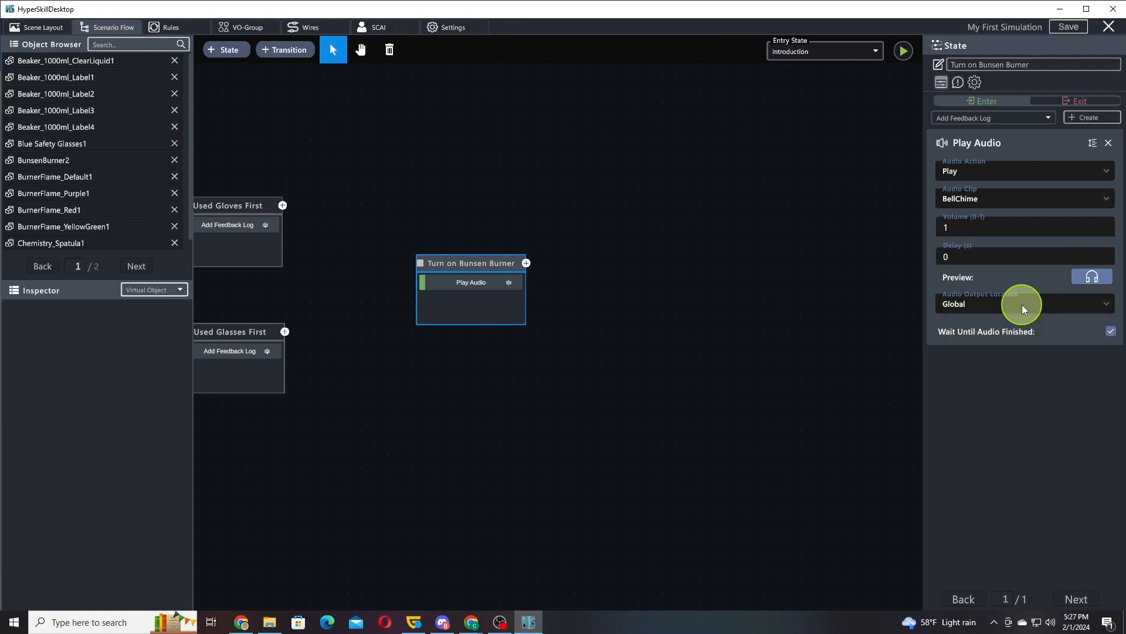
left_click(1112, 331)
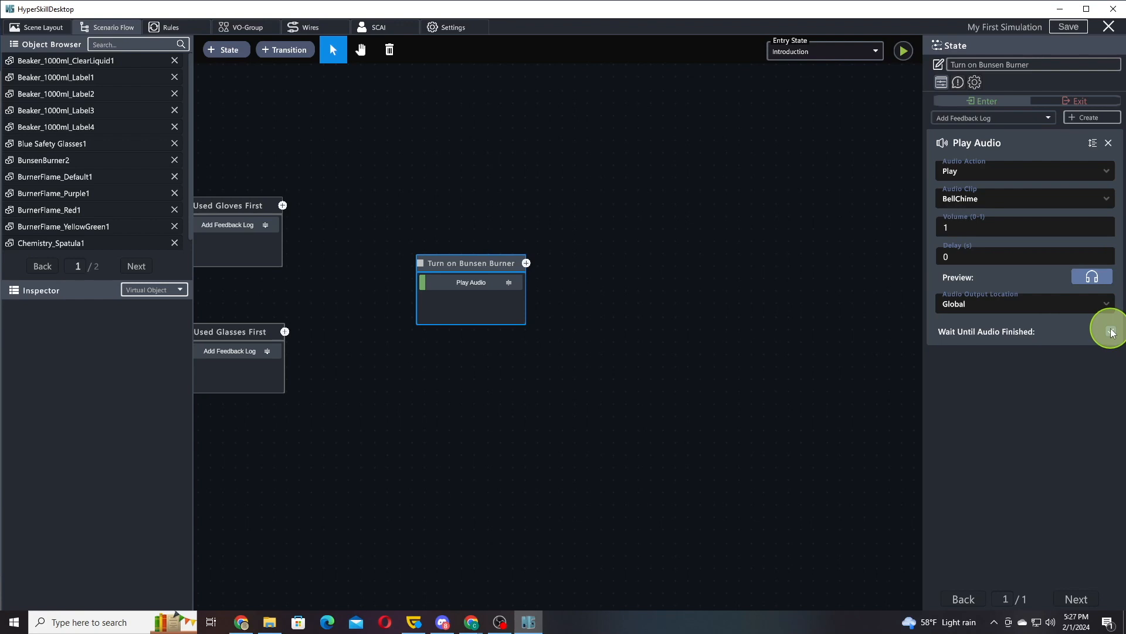
left_click(1112, 332)
Add a Display Message behavior on entering the Turn on Bunsen Burner state.
left_click(1009, 117)
scroll(998, 141, "down", 5)
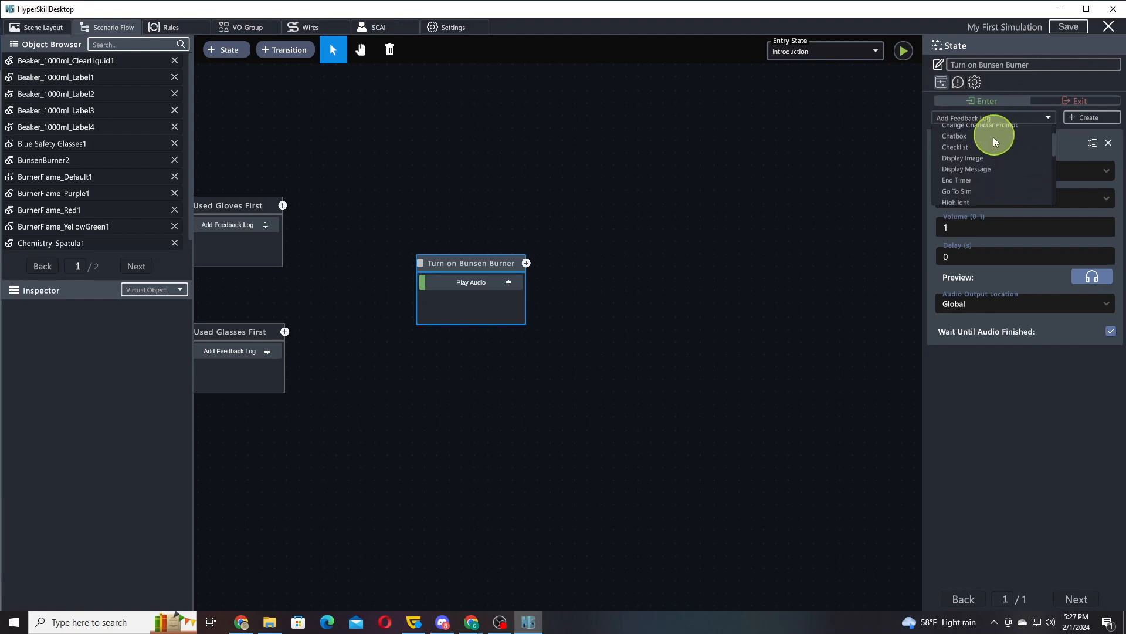
left_click(993, 157)
left_click(1082, 119)
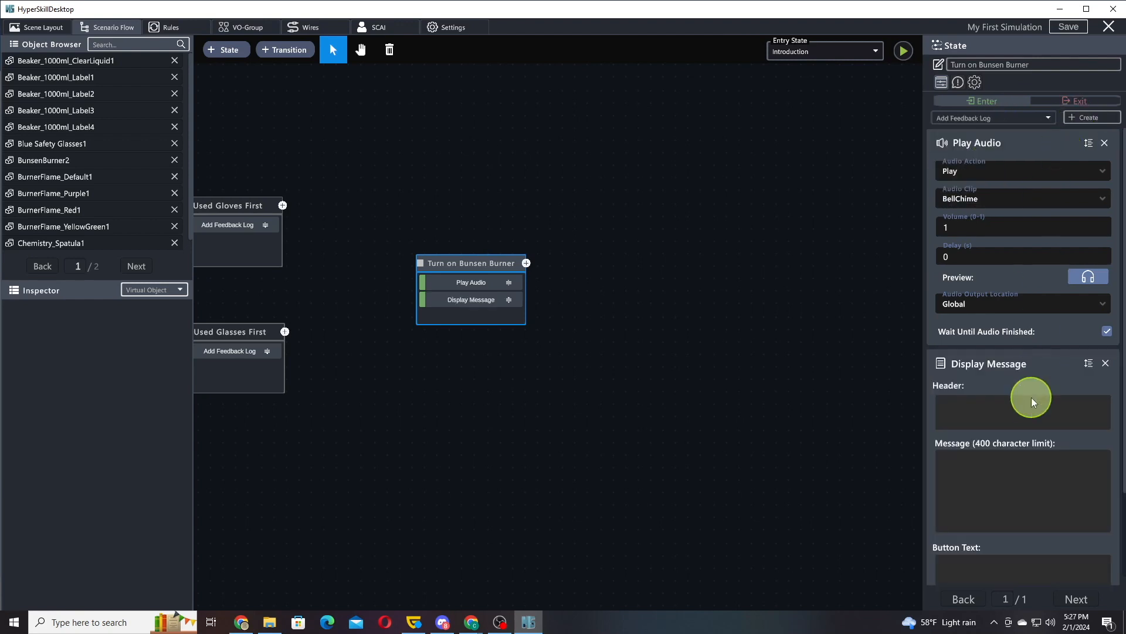
Set the Turn on Bunsen Burner display message to "Use the bunsen burner to light up the burner.".
scroll(1022, 285, "down", 3)
key("alt+Tab")
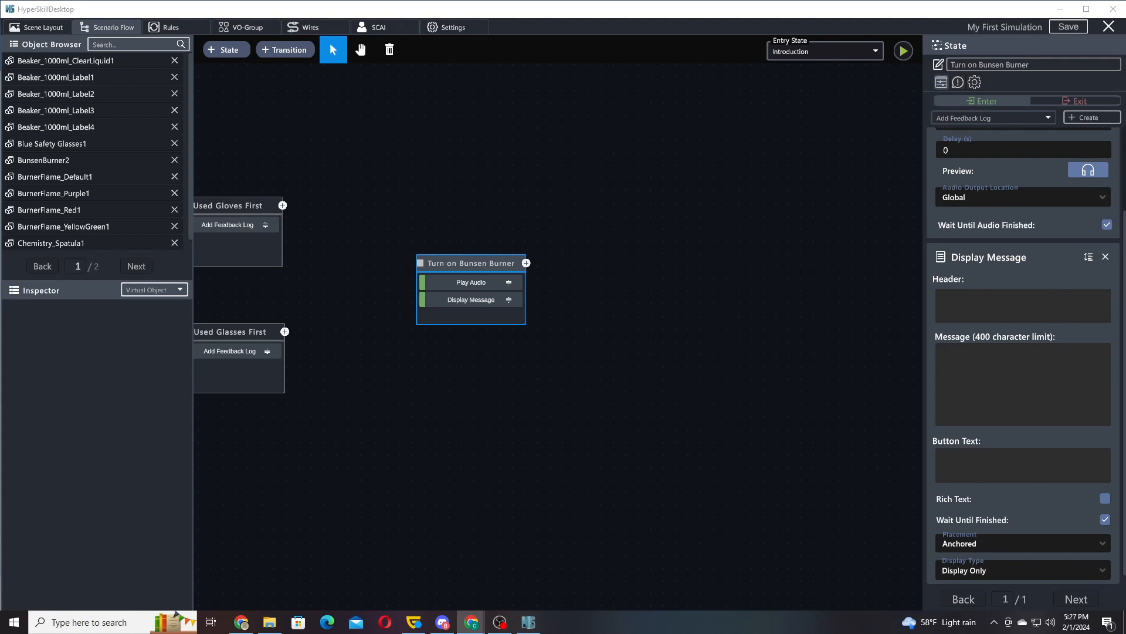
left_click(1002, 373)
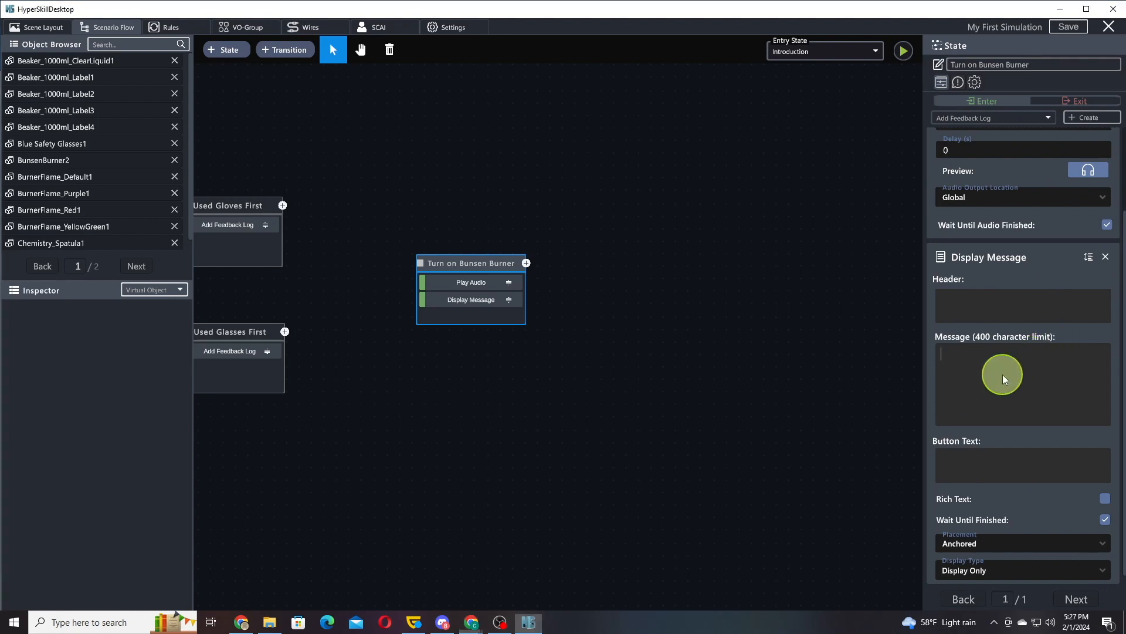
type("Use the bunsen burner to light up the burner.")
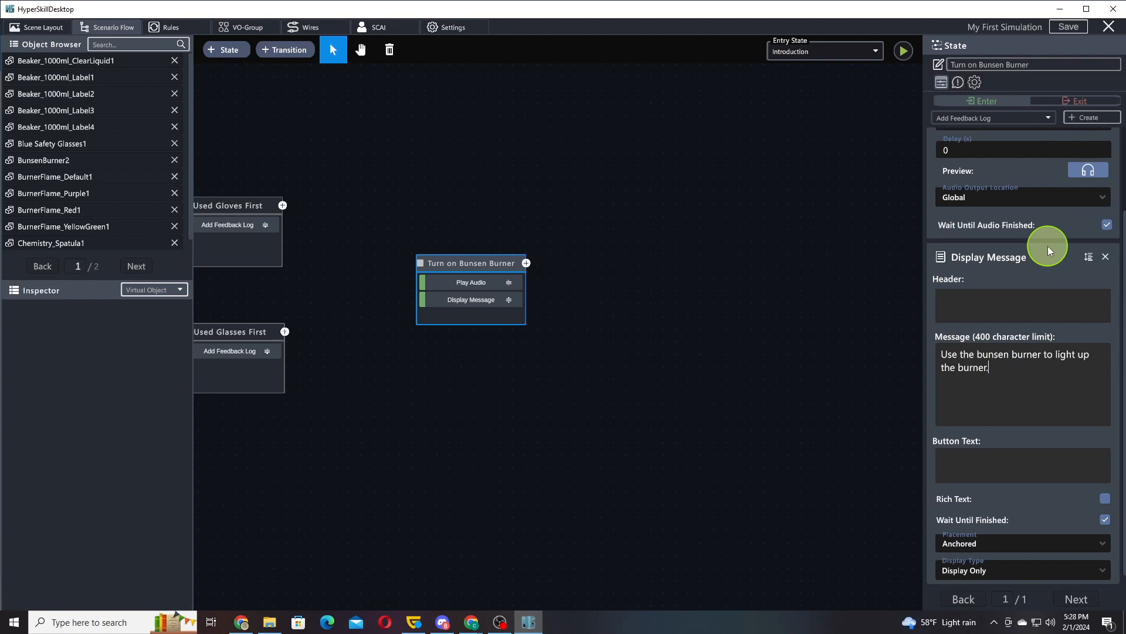
scroll(1044, 213, "down", 3)
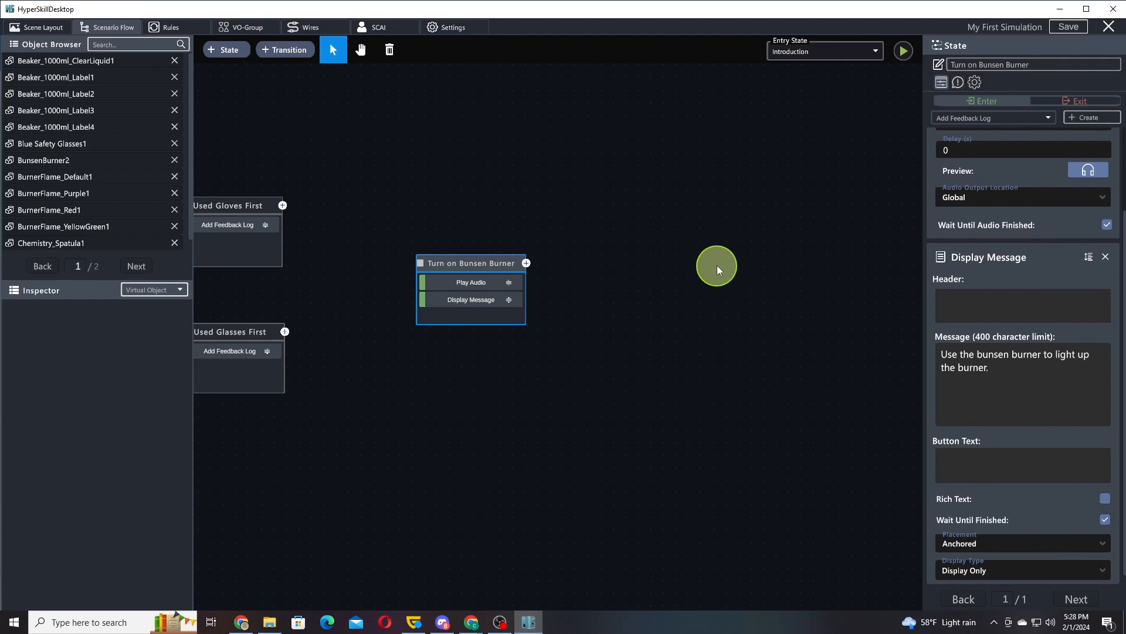
Add a new state beside Turn on Bunsen Burner and name it "Grab the Spatula".
left_click_drag(710, 285, 499, 272)
left_click_drag(221, 52, 452, 241)
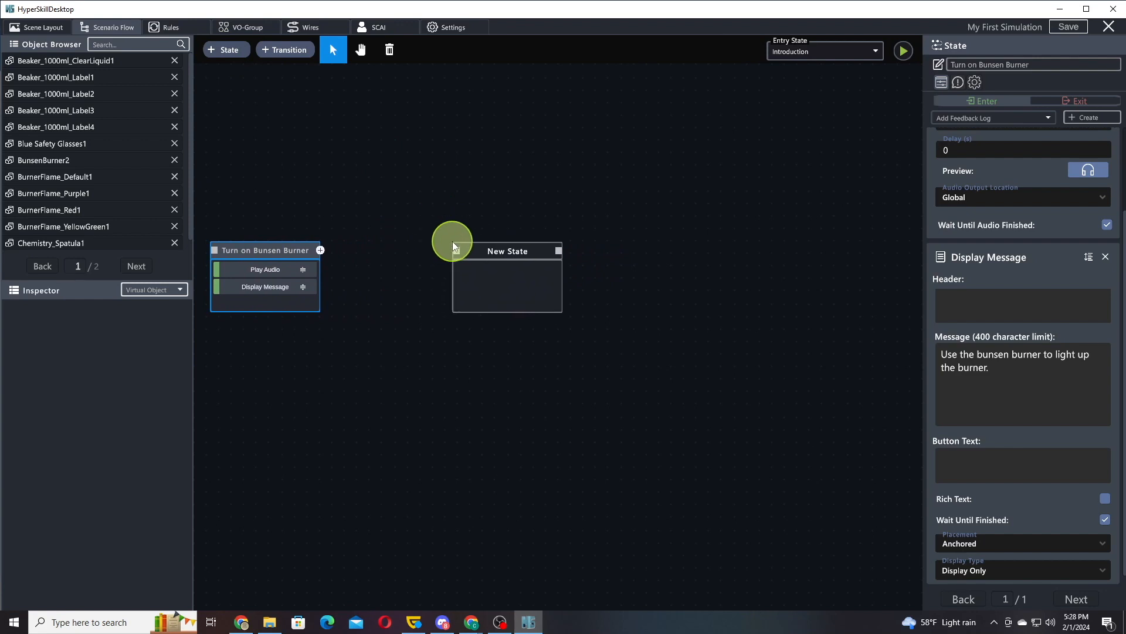
left_click(543, 248)
double_click(526, 253)
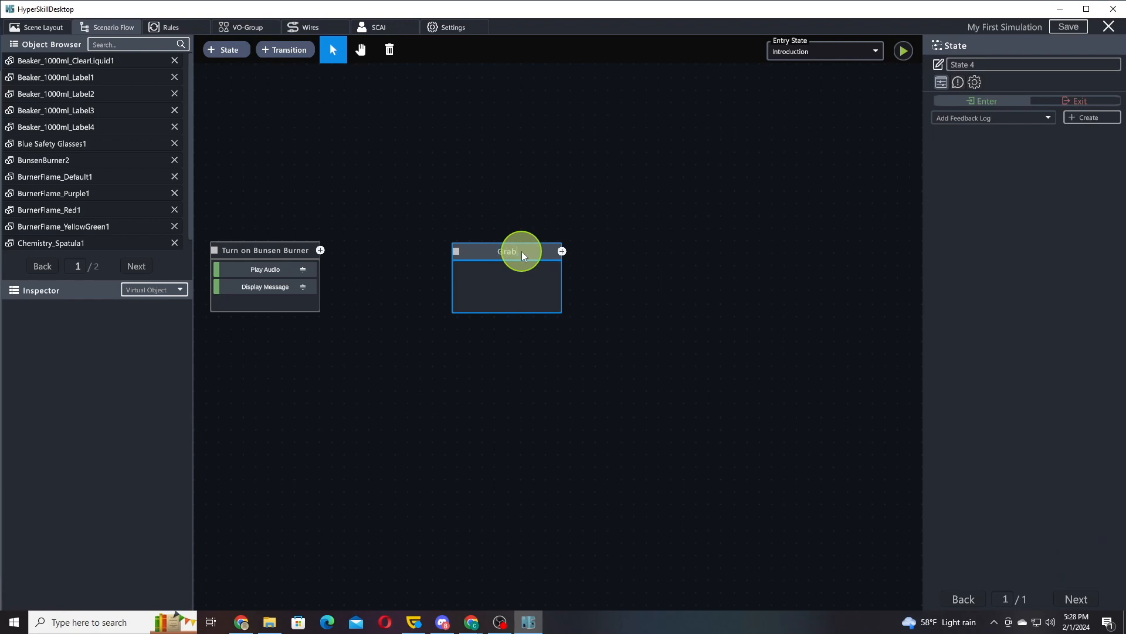
type("Grab the Spatula")
key("Return")
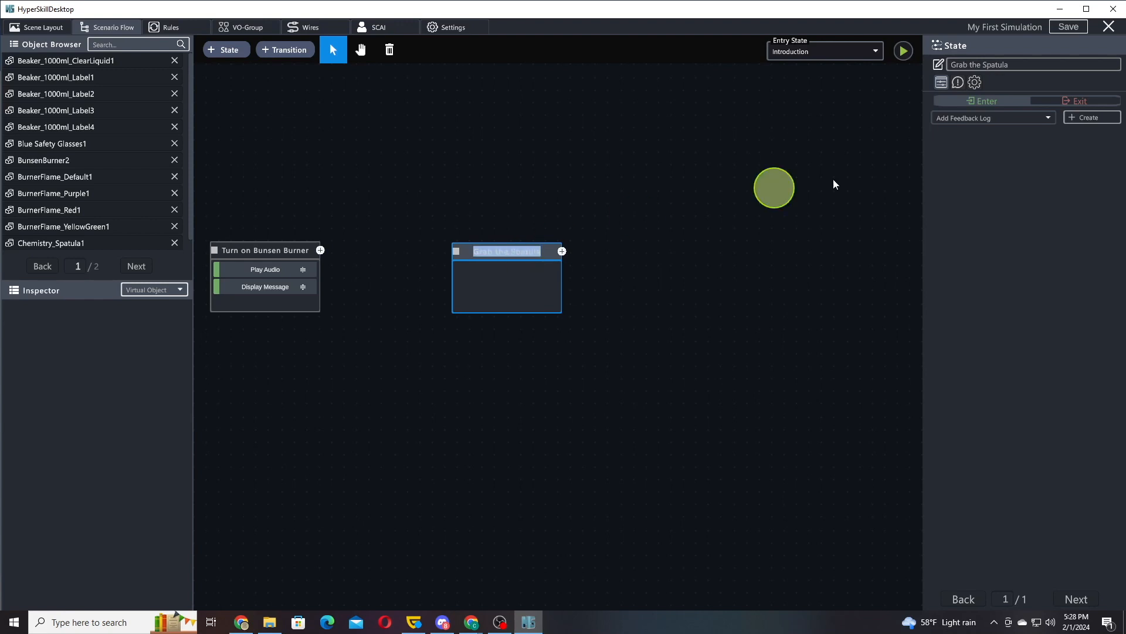
Add a Play Audio behavior that runs on entering the Grab the Spatula state.
left_click(991, 124)
scroll(1001, 159, "down", 2)
scroll(998, 170, "down", 3)
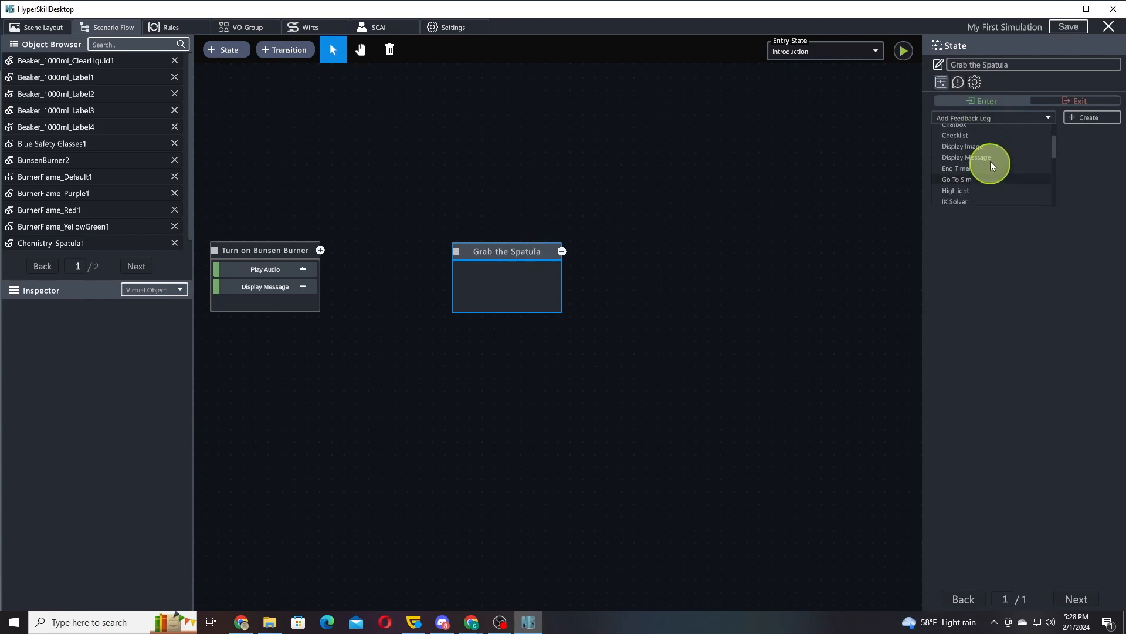
scroll(990, 152, "down", 2)
left_click(973, 165)
left_click(1094, 118)
Set the Grab the Spatula audio clip to BellChime with a volume of 1.
left_click(1005, 193)
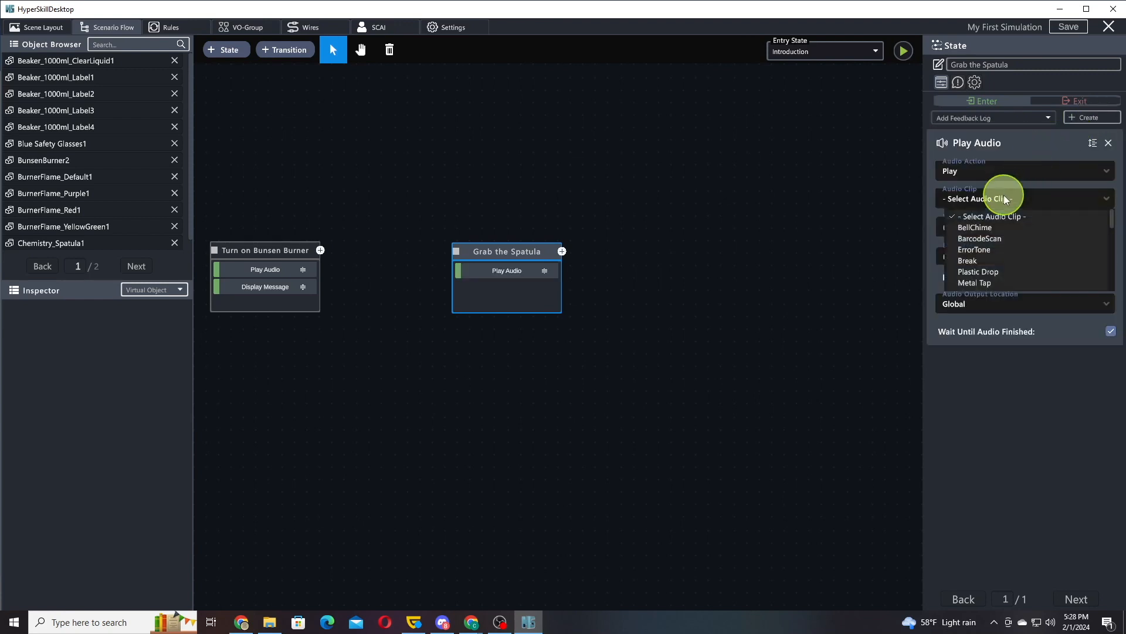
left_click(994, 227)
left_click(1000, 227)
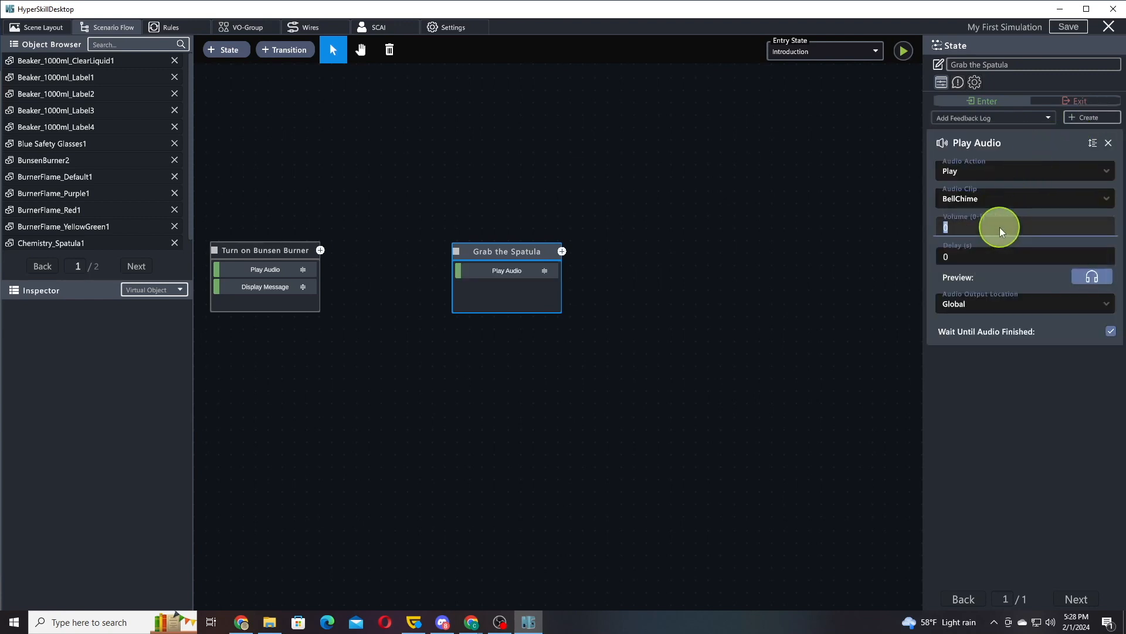
type("1")
left_click(978, 386)
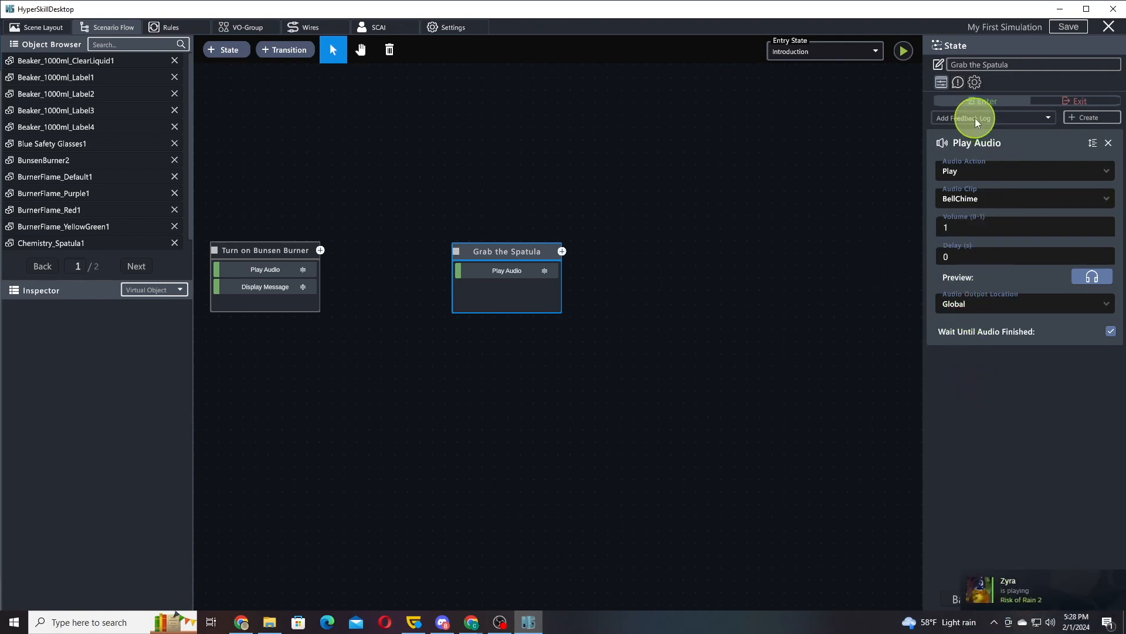
Turn off Is Grabbable for the Chemistry_Spatula1 object.
left_click(87, 245)
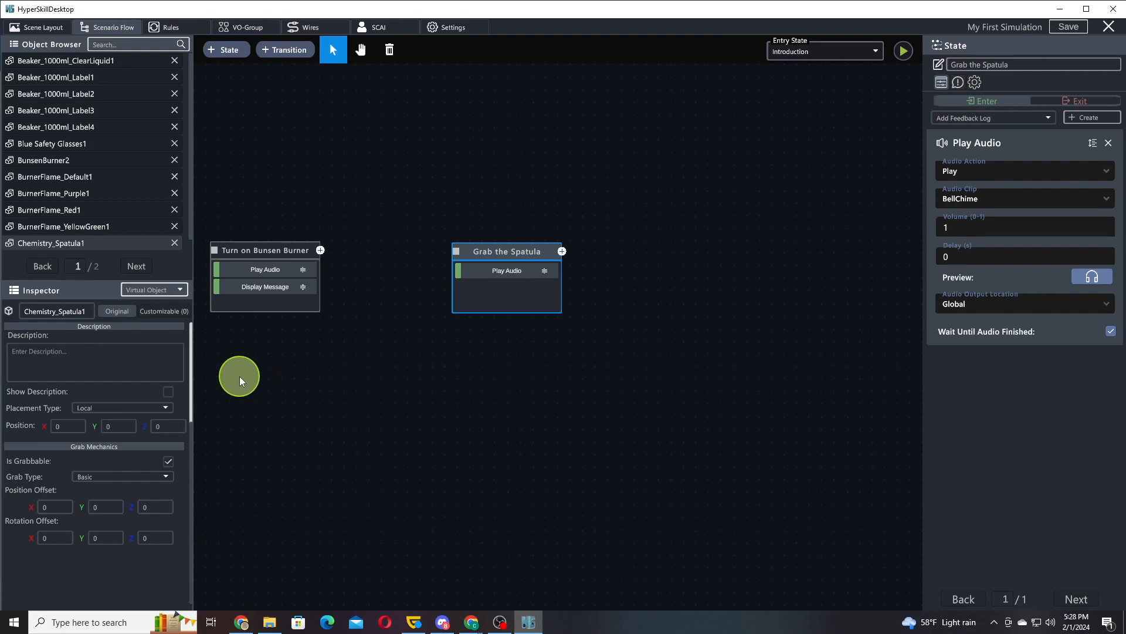
left_click(168, 462)
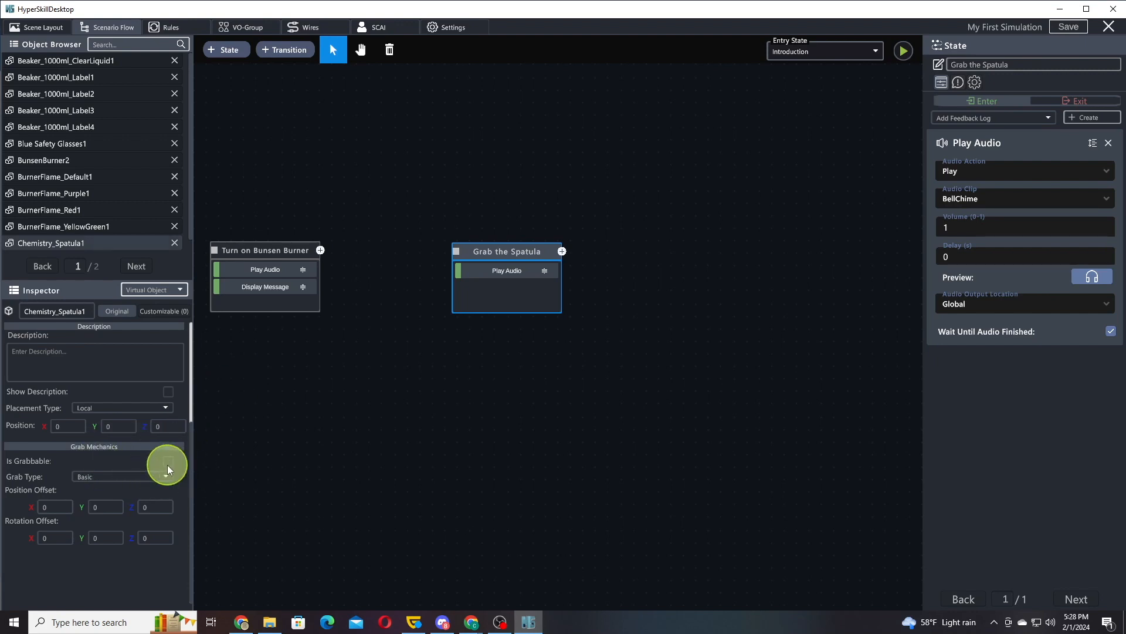
Add a Set Attribute behavior on entering the Grab the Spatula state.
left_click(999, 117)
scroll(986, 150, "down", 3)
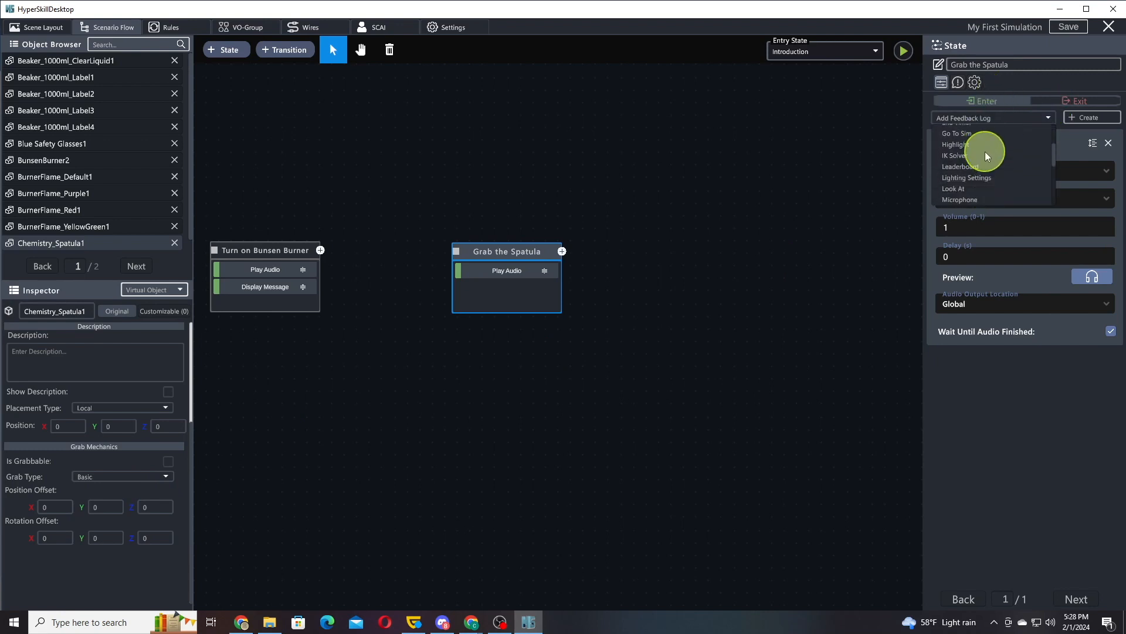
scroll(985, 141, "down", 3)
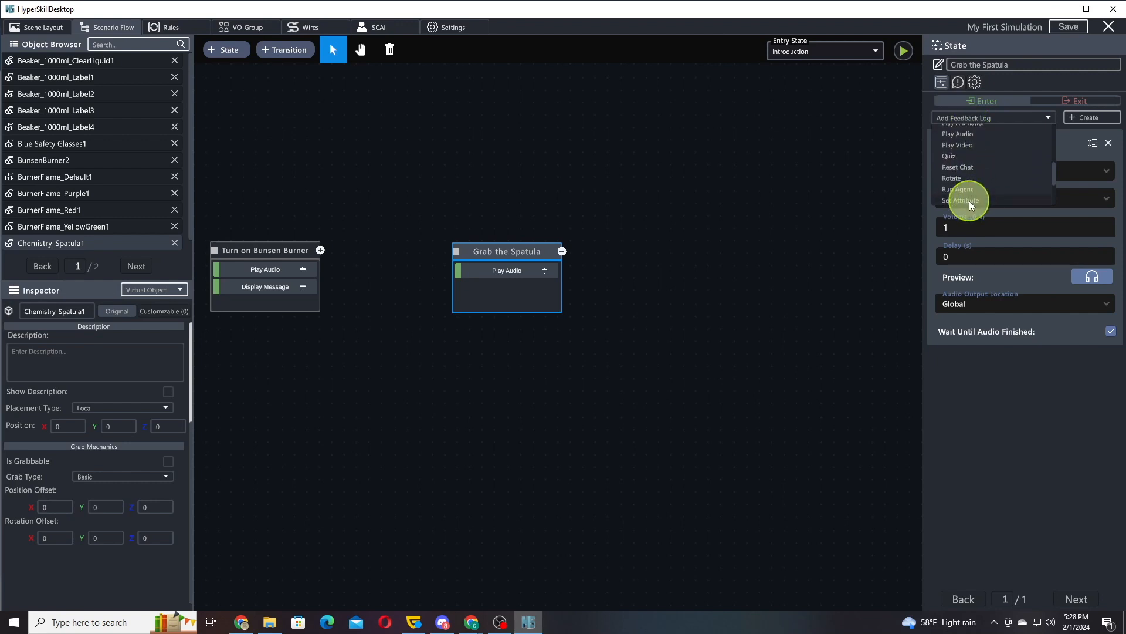
left_click(969, 202)
left_click(1099, 118)
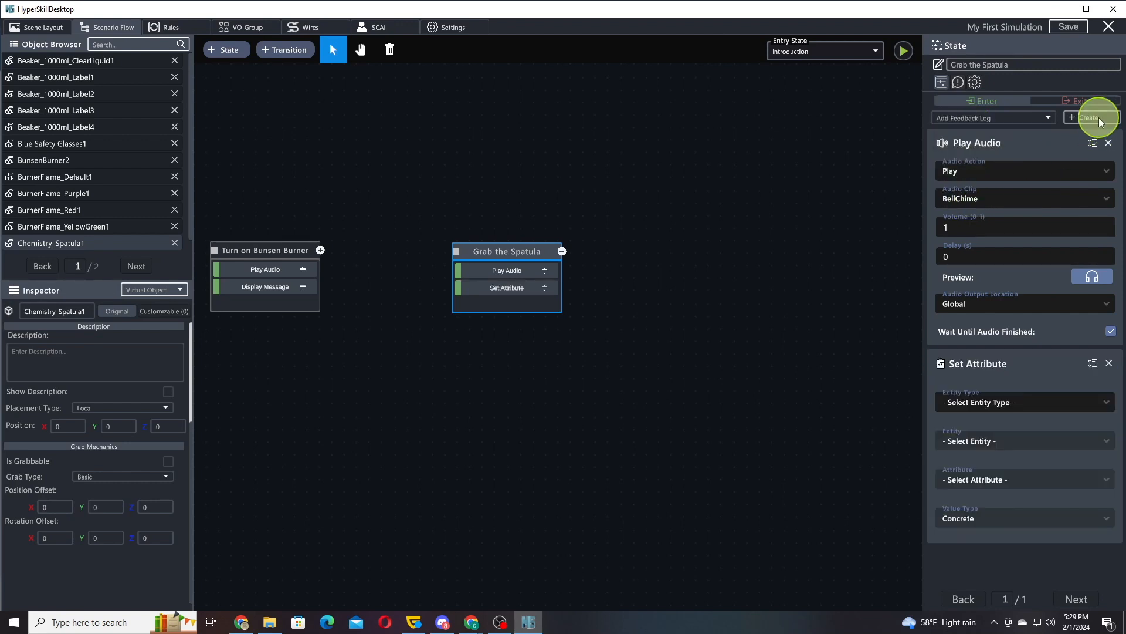
left_click(1000, 405)
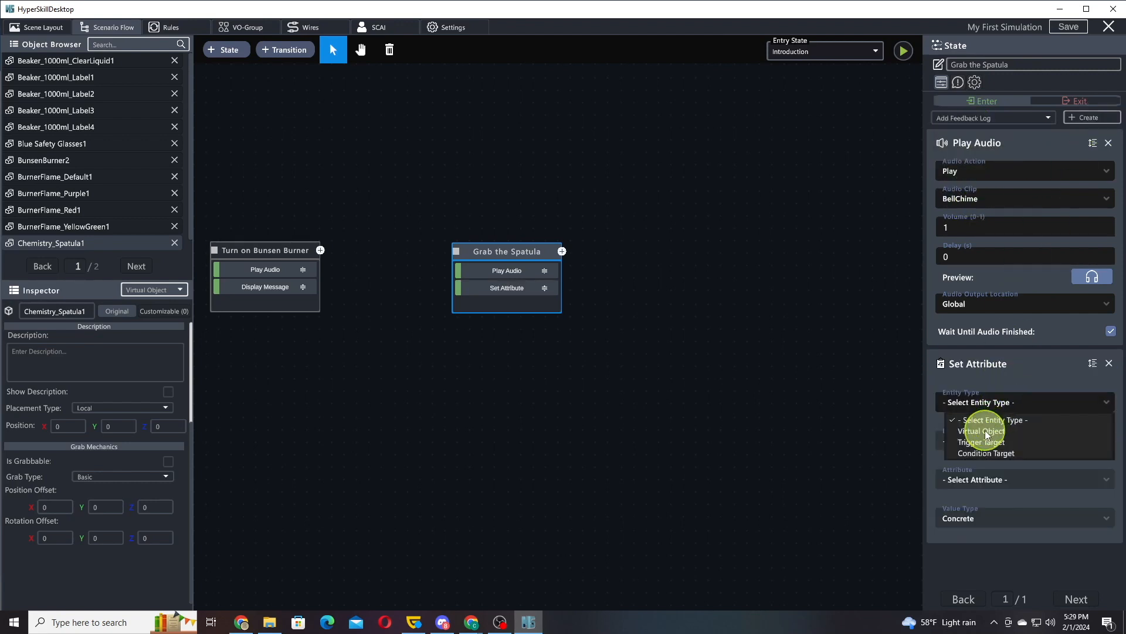
left_click(1001, 264)
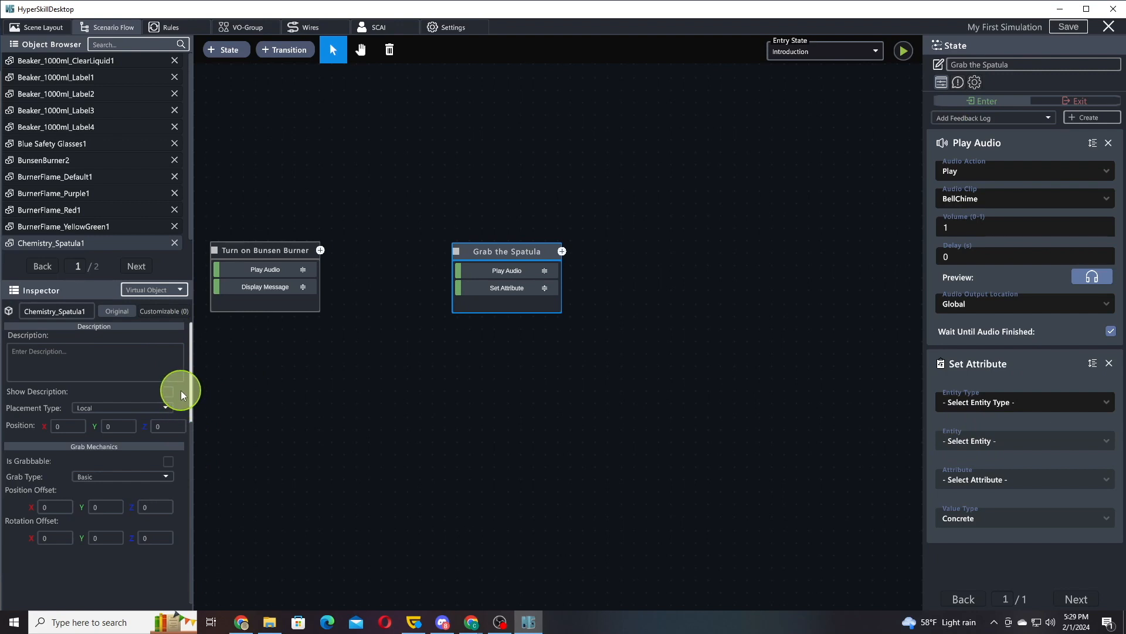
Configure the Set Attribute behavior to turn on Grabbable for the Chemistry_Spatula1 virtual object, using a Concrete value.
scroll(181, 390, "up", 5)
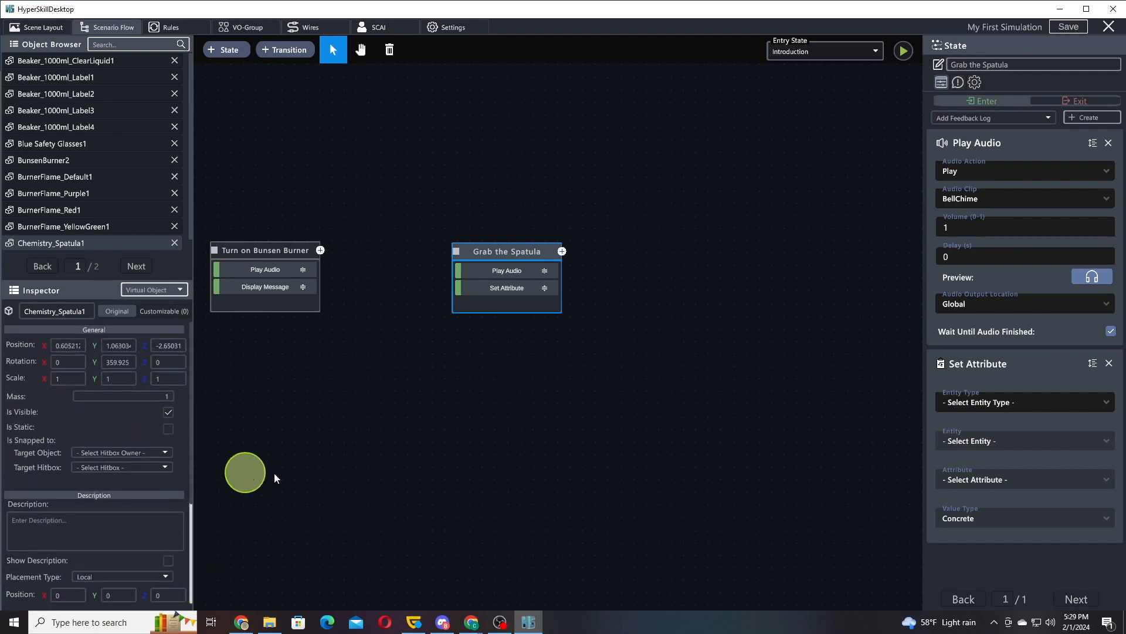
left_click(966, 402)
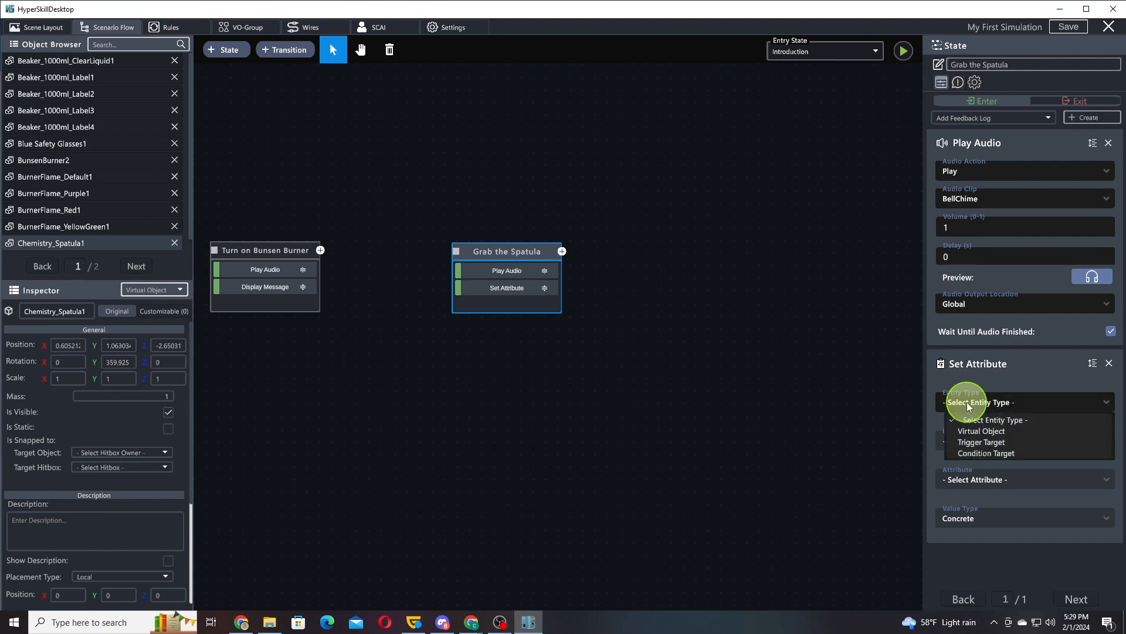
left_click(978, 431)
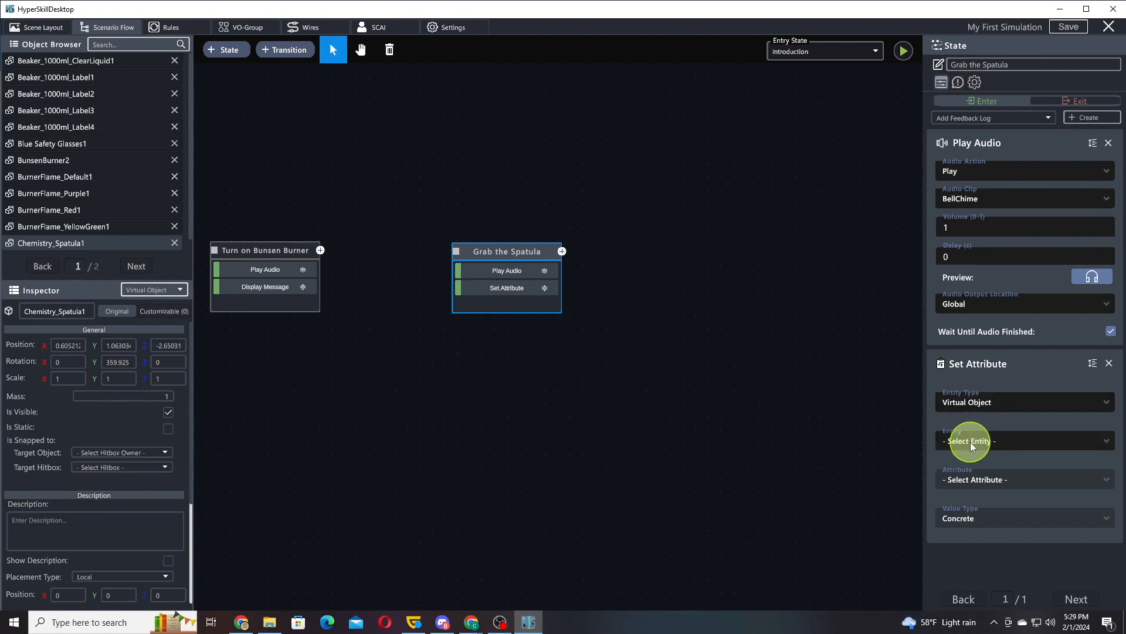
left_click(970, 441)
scroll(1018, 464, "down", 3)
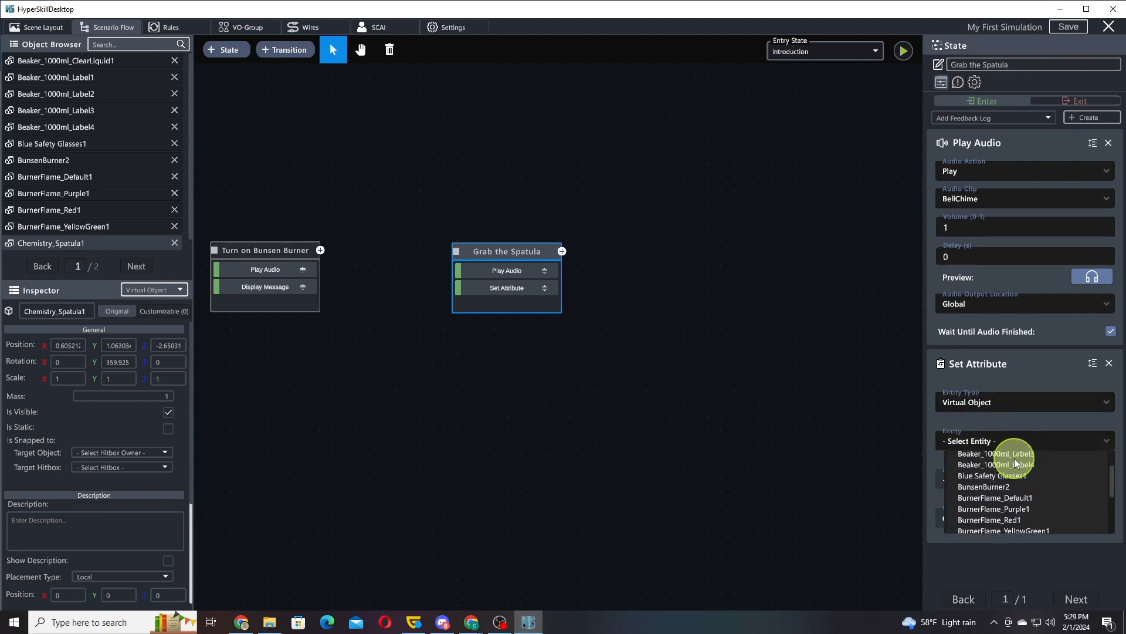
scroll(1014, 470, "down", 2)
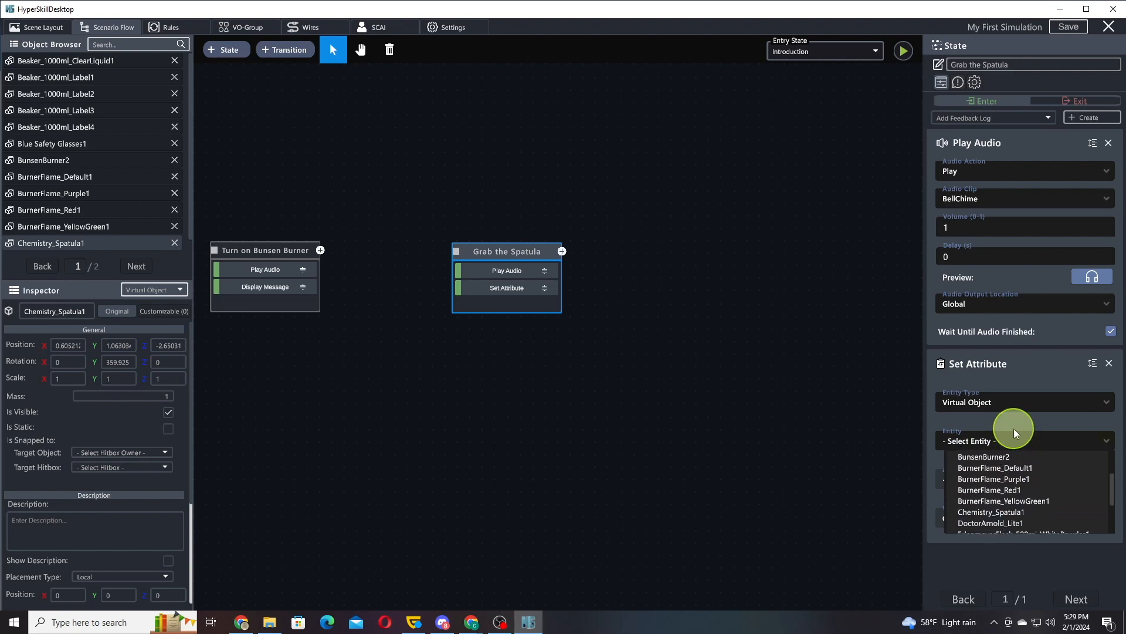
left_click(1001, 520)
left_click(999, 481)
scroll(1010, 537, "down", 3)
scroll(1012, 446, "down", 5)
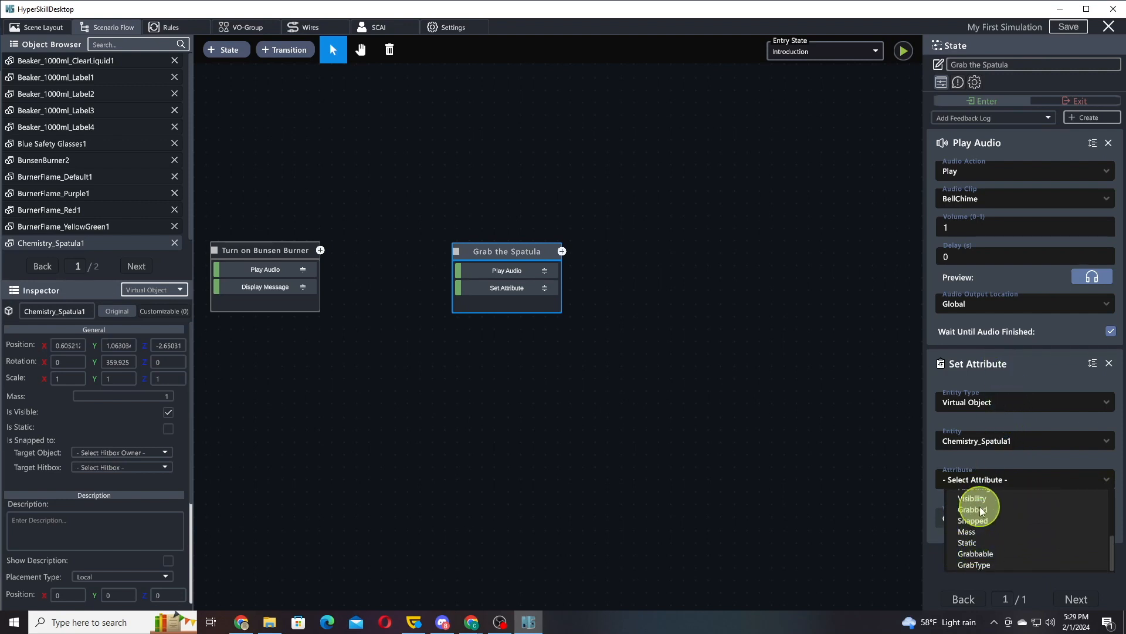
left_click(975, 555)
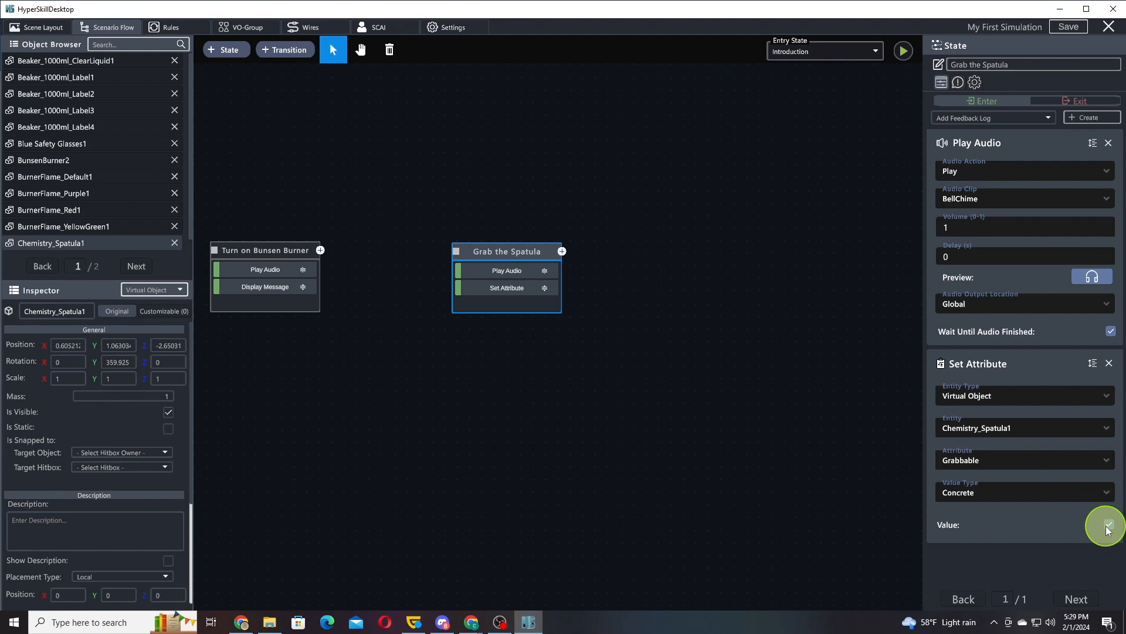
Add a Display Message behavior on entering the Grab the Spatula state with the message "Grab the spatula.".
left_click(985, 117)
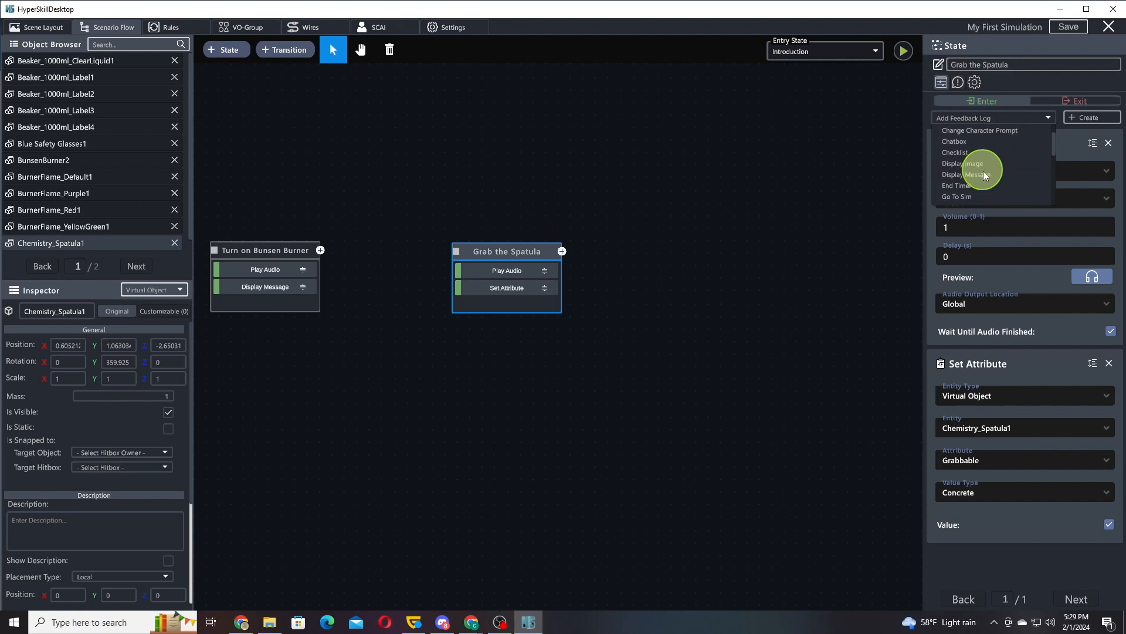
left_click(985, 174)
left_click(1093, 118)
scroll(1026, 368, "down", 5)
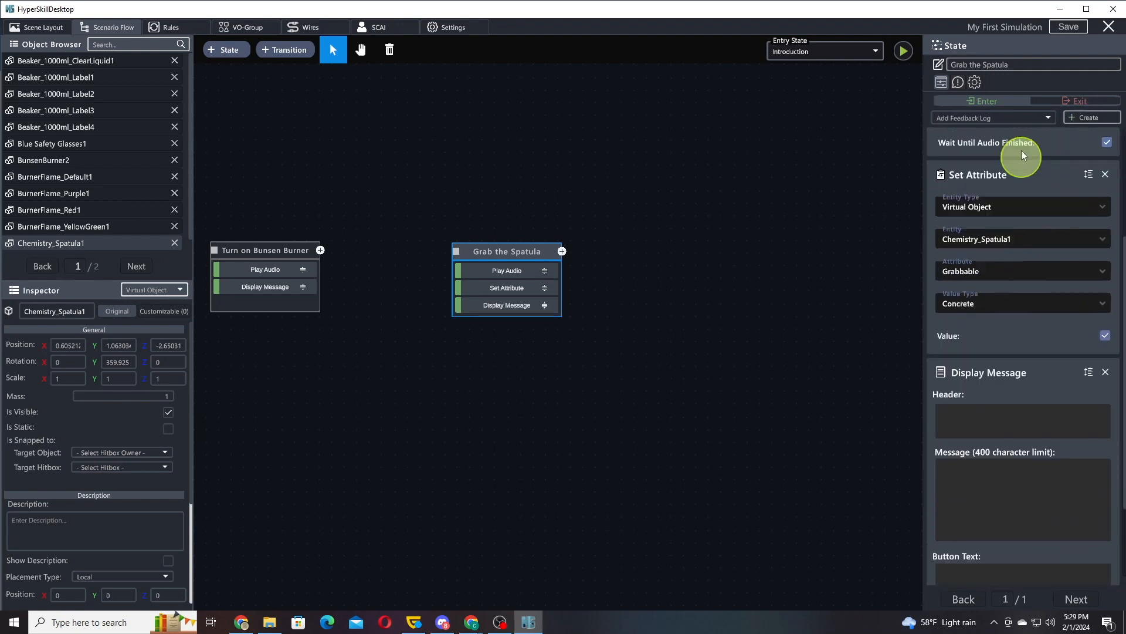
left_click(993, 366)
type("Grab the spatula.")
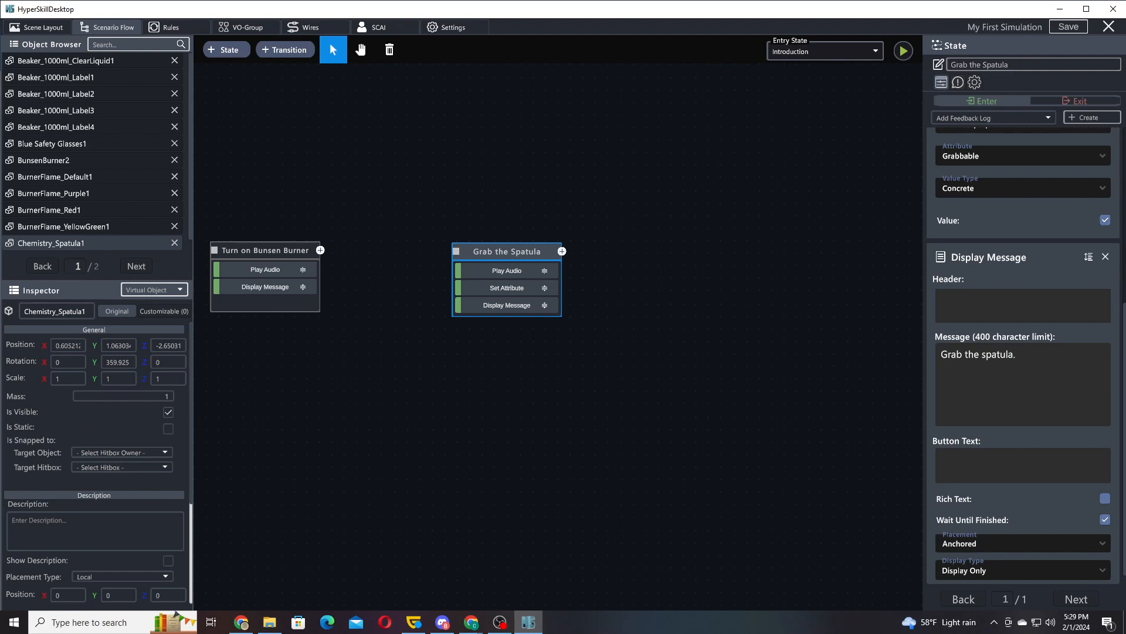
left_click_drag(1031, 239, 1025, 180)
Turn off Is Visible for WhiteCylinder1 and snap it to the scoop hitbox of Chemistry_Spatula1, moving it to that hitbox.
left_click(139, 265)
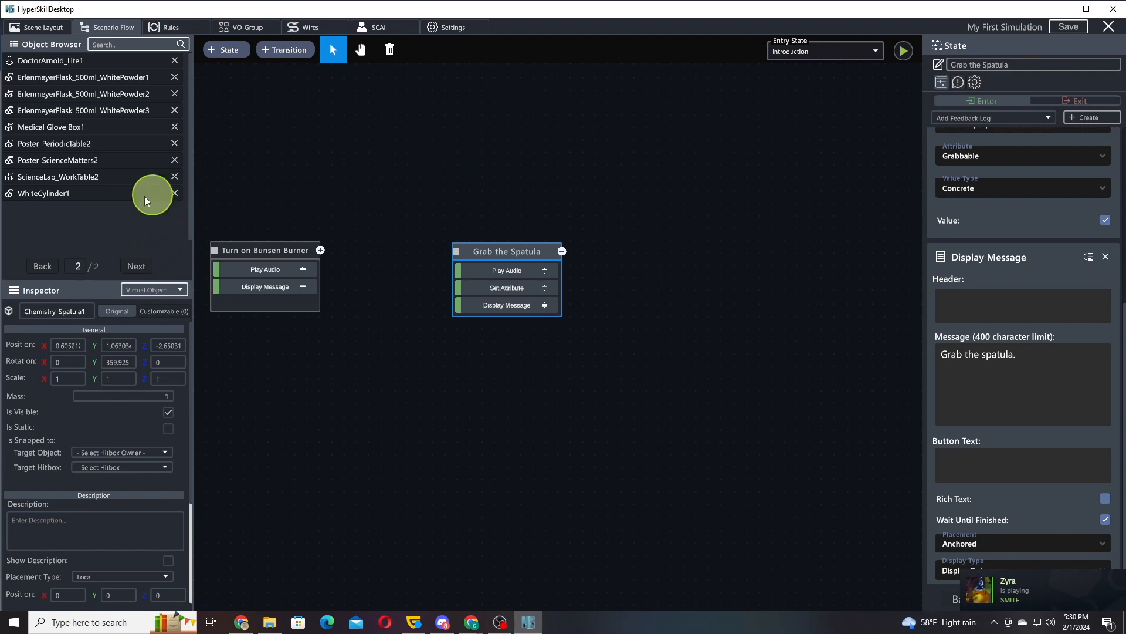
left_click(65, 195)
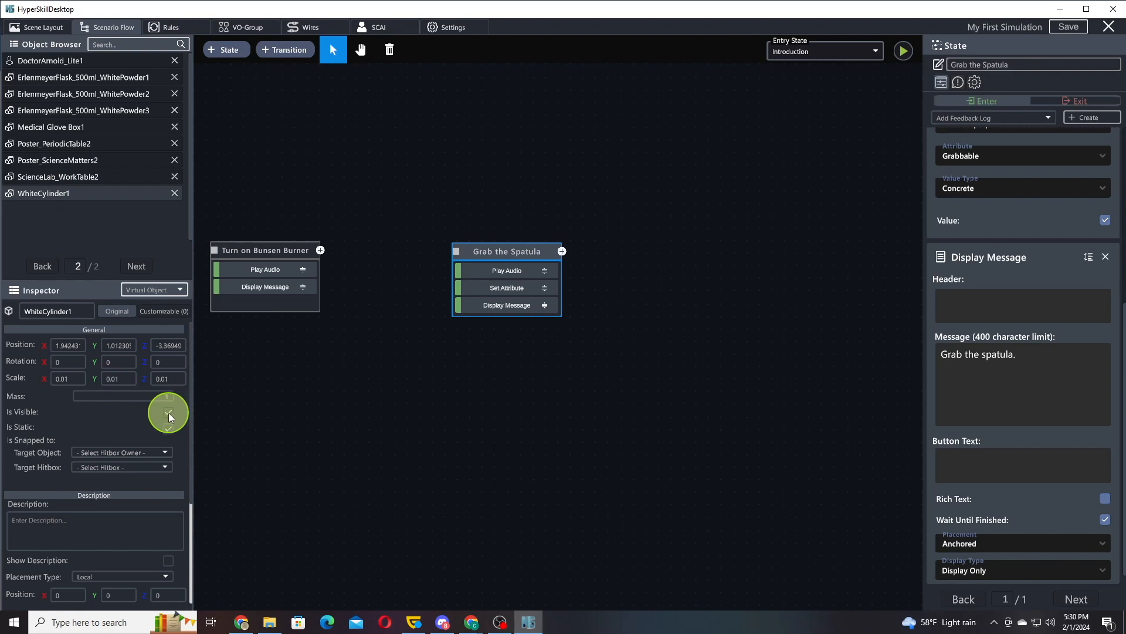
left_click(126, 452)
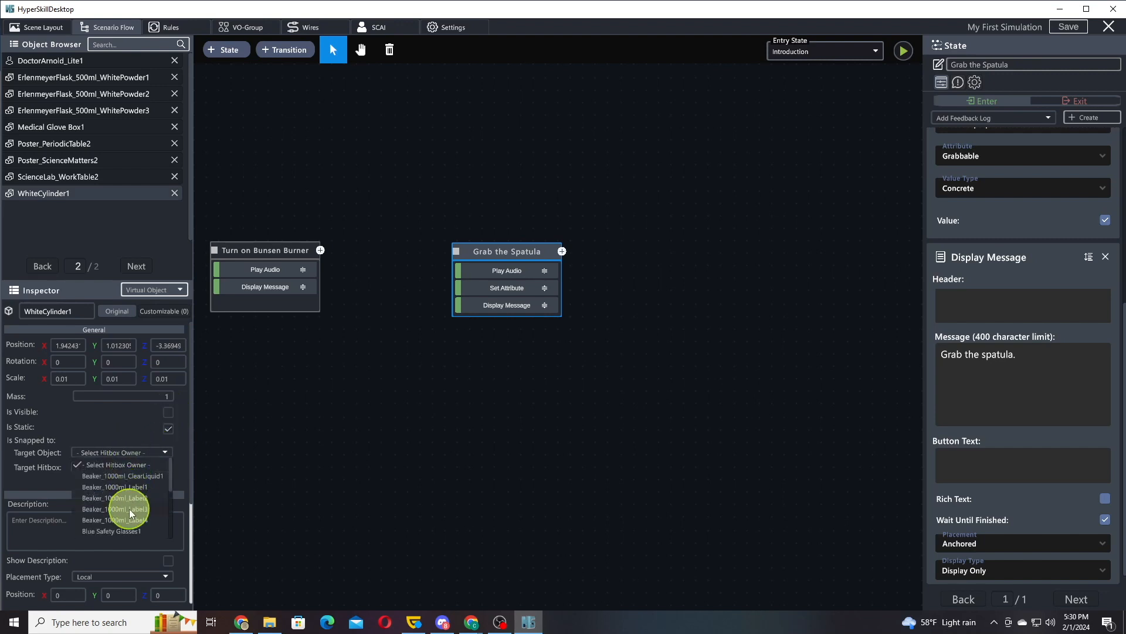
scroll(129, 509, "down", 2)
left_click_drag(140, 452, 146, 395)
left_click(120, 489)
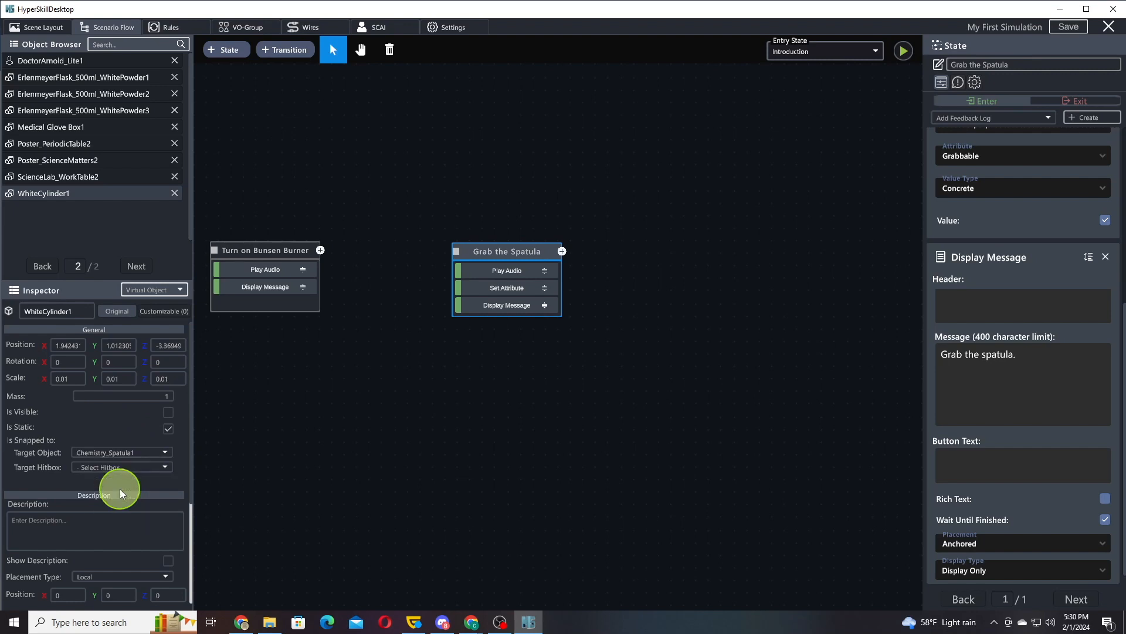
left_click(123, 467)
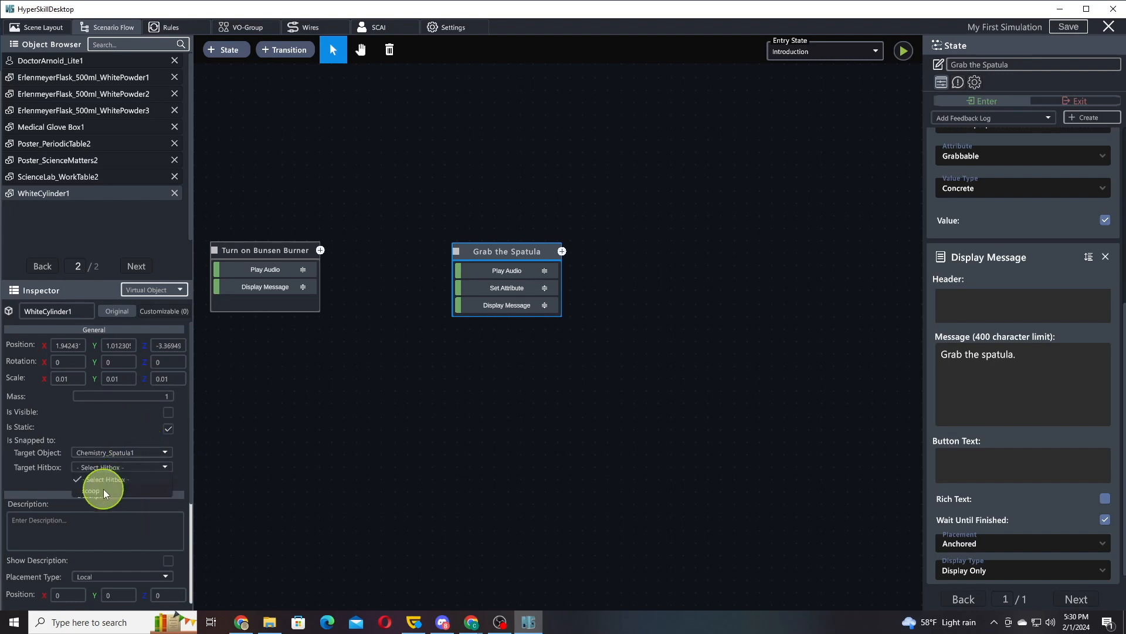
left_click(104, 489)
left_click(112, 480)
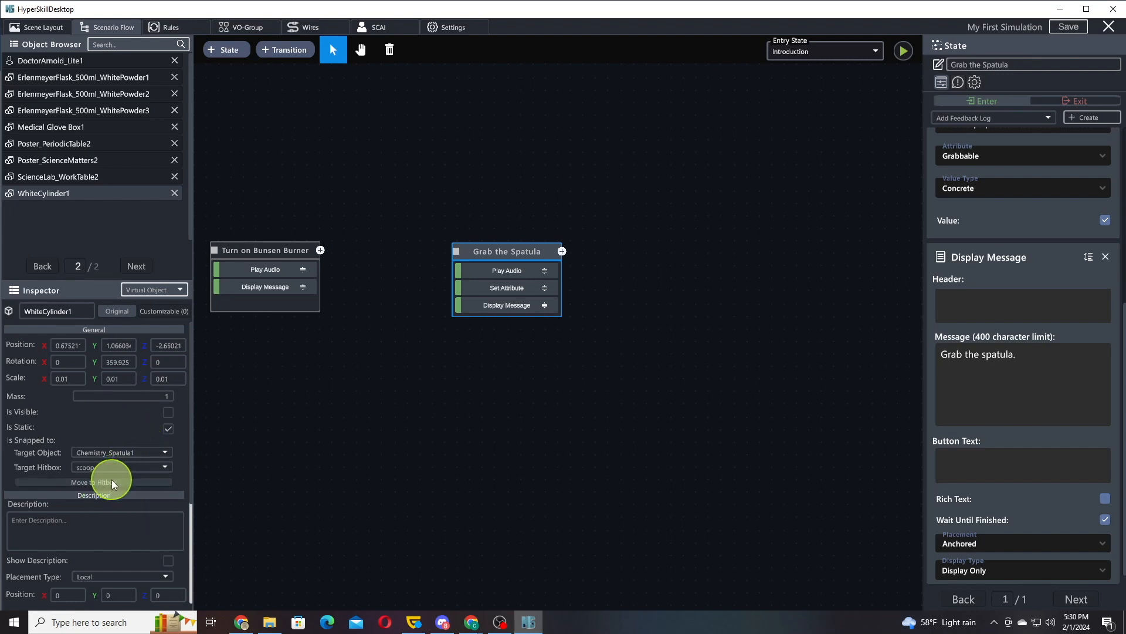
Inspect the white cylinder's placement on the spatula in the scene layout.
left_click(38, 27)
scroll(520, 221, "up", 5)
left_click_drag(520, 220, 386, 139)
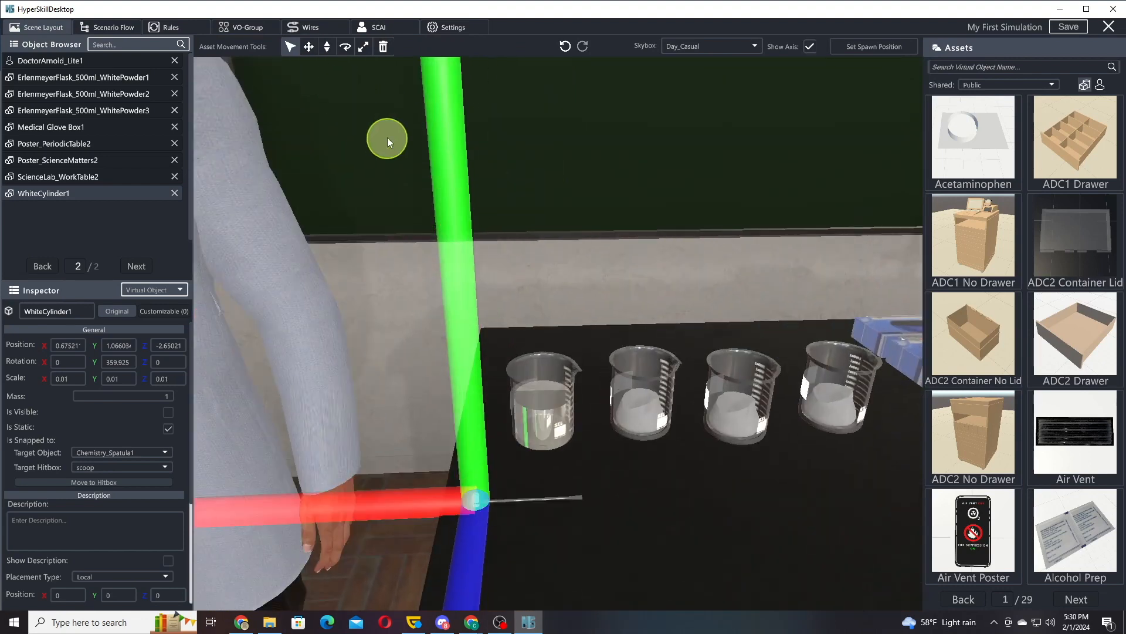
left_click(386, 139)
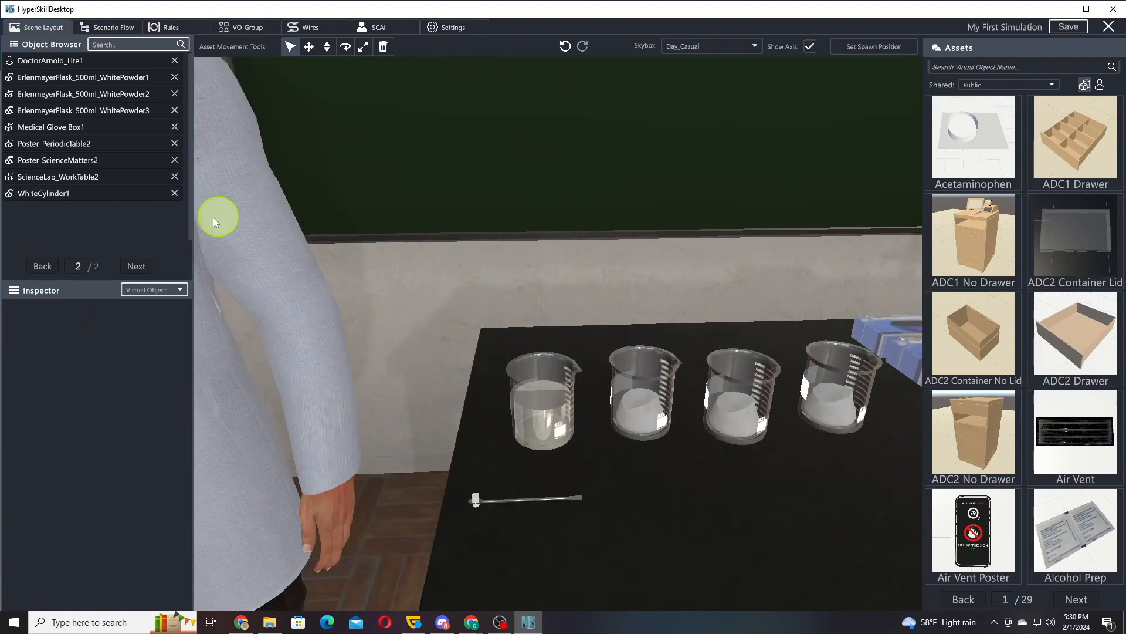
Add a new state after Grab the Spatula in the scenario flow and name it Gather Sample.
left_click(118, 31)
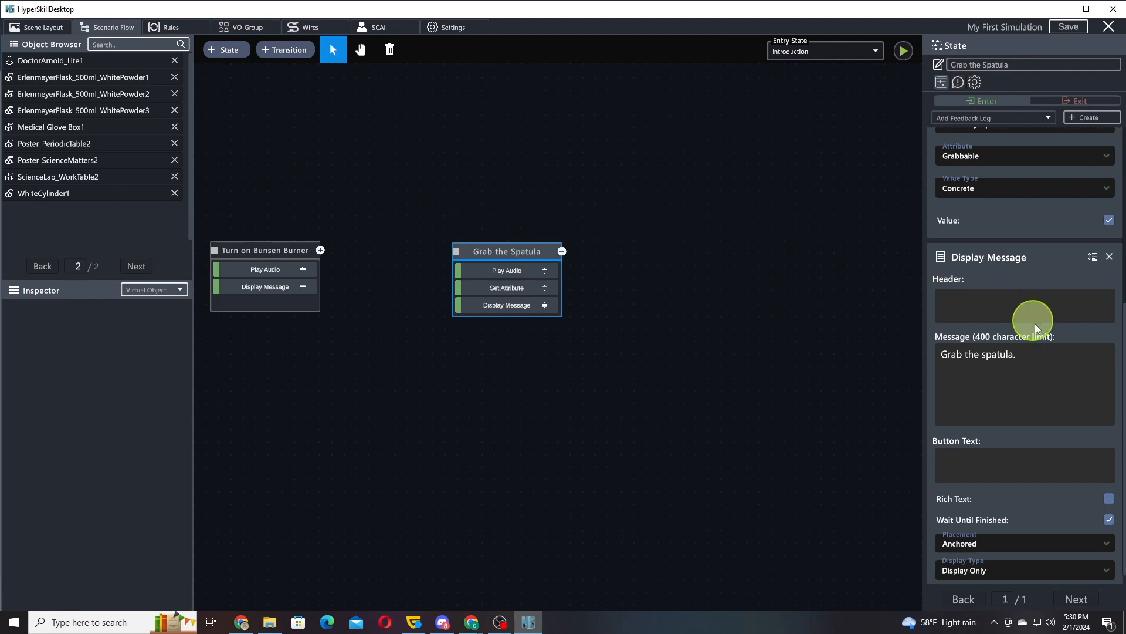
left_click_drag(988, 439, 987, 300)
left_click_drag(764, 303, 529, 303)
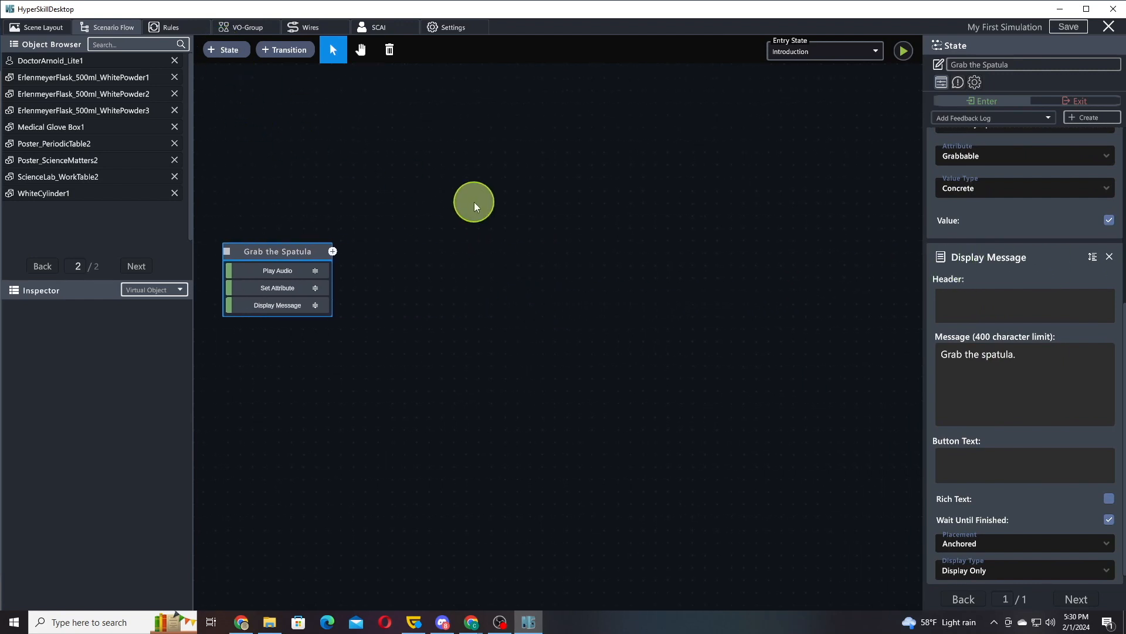
left_click_drag(230, 52, 513, 240)
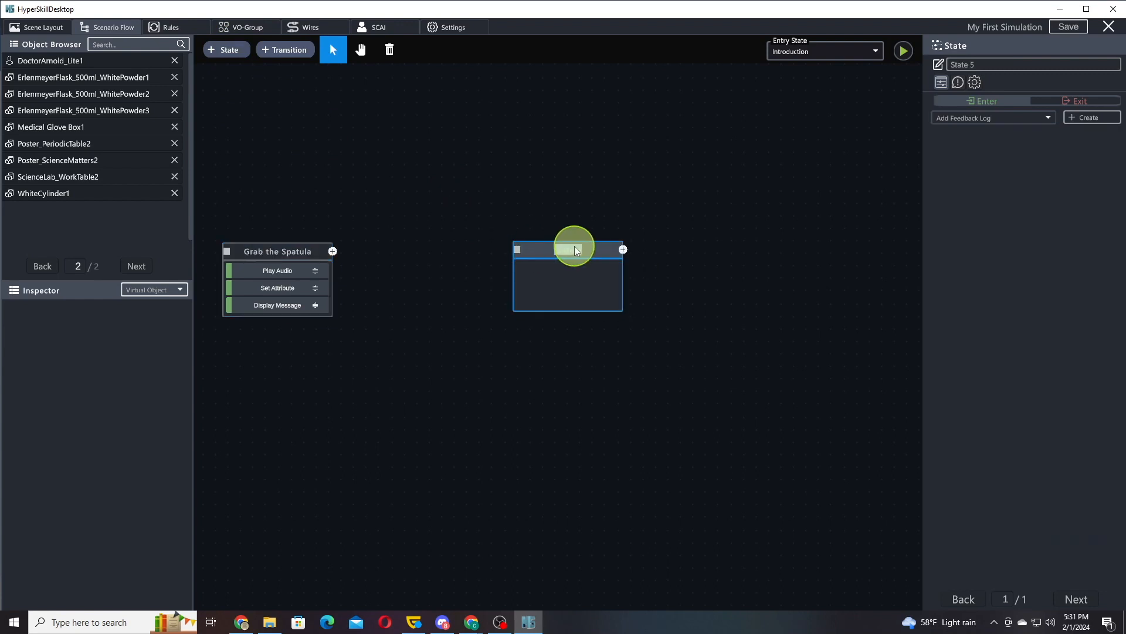
type("Gather Sample")
left_click(527, 245)
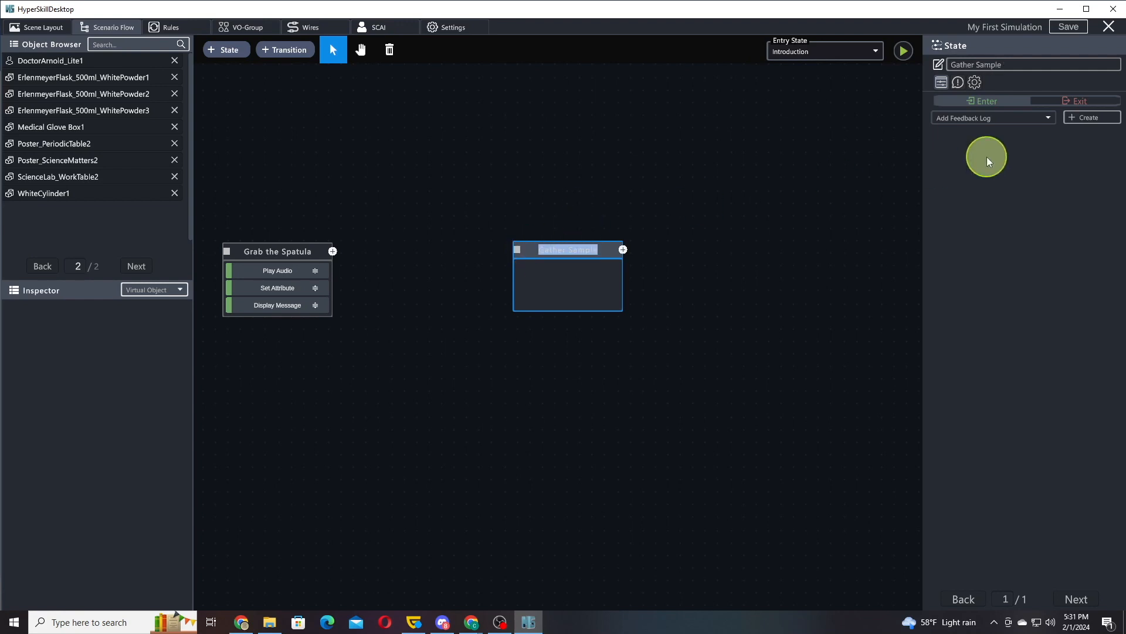
Add a Play Audio behavior that runs on entering the Gather Sample state.
left_click(988, 122)
scroll(1009, 152, "down", 2)
scroll(1009, 153, "down", 5)
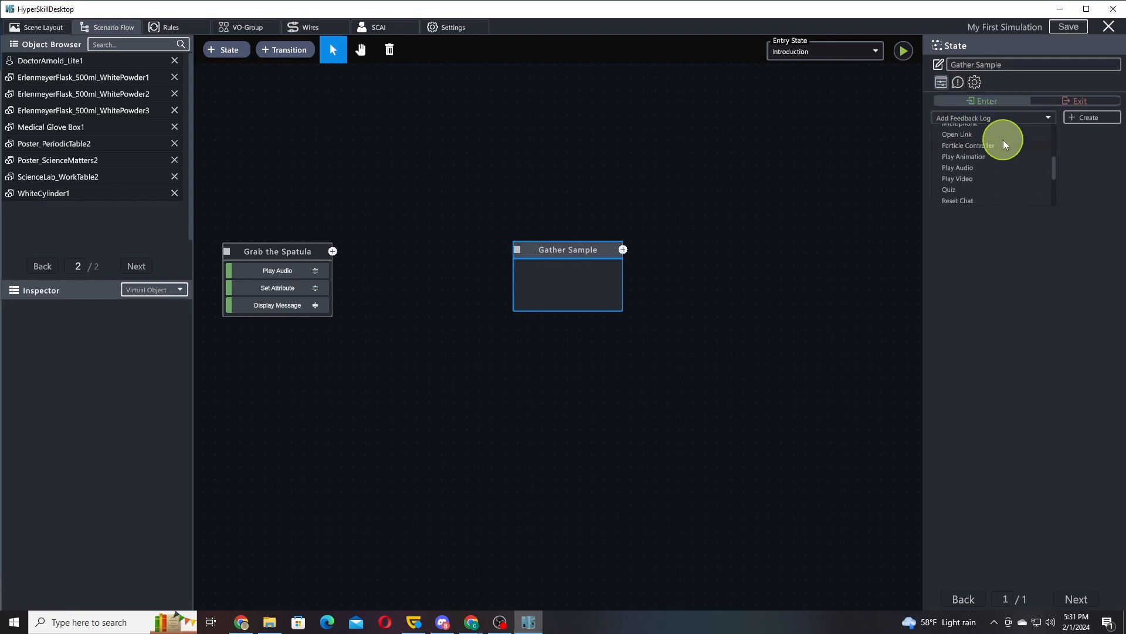
left_click(965, 167)
left_click(1090, 117)
Set the Gather Sample audio clip to BellChime with a volume of 1.
left_click(998, 199)
left_click(991, 227)
left_click(993, 227)
type("1")
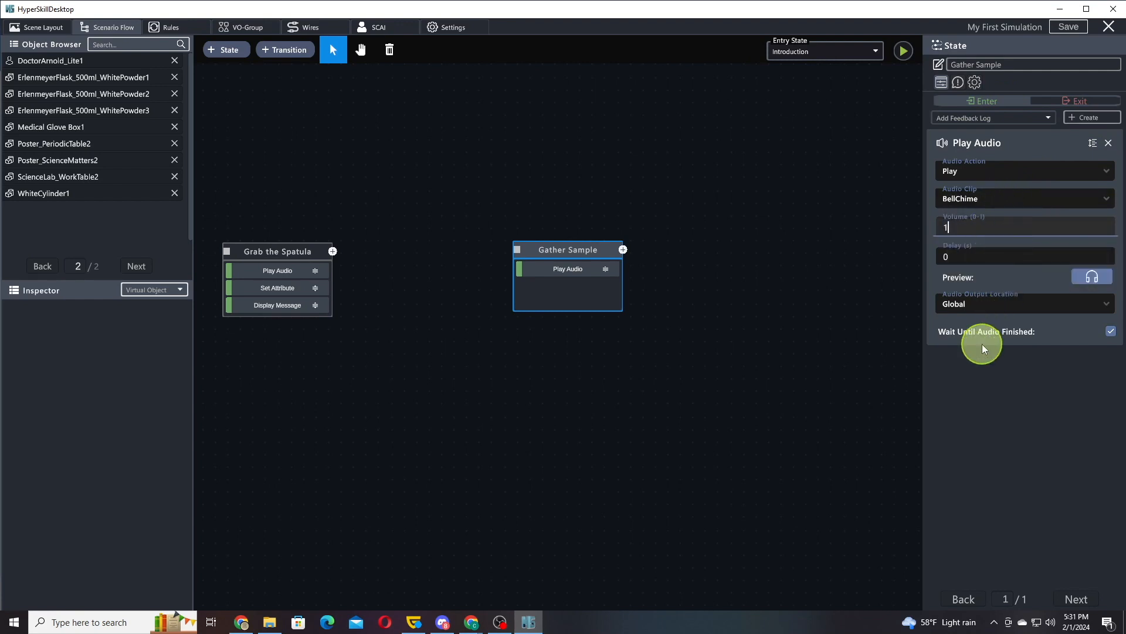
left_click(983, 339)
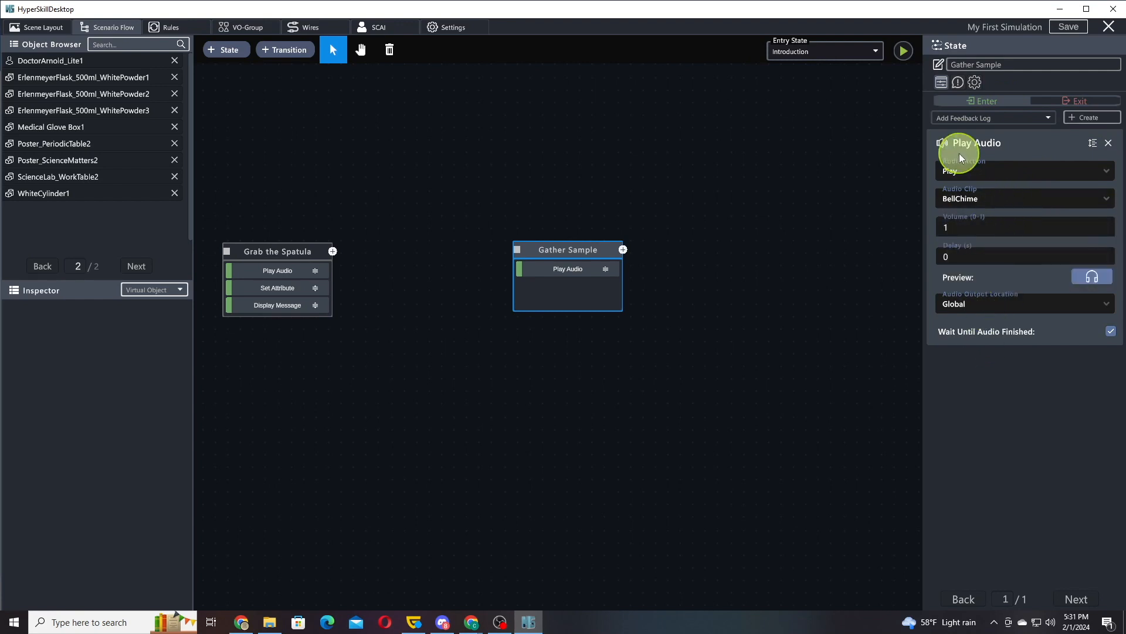
Add a Display Message behavior on entering Gather Sample with the message "Collide the spatula with the sample you want to test.".
left_click(994, 118)
scroll(994, 159, "down", 2)
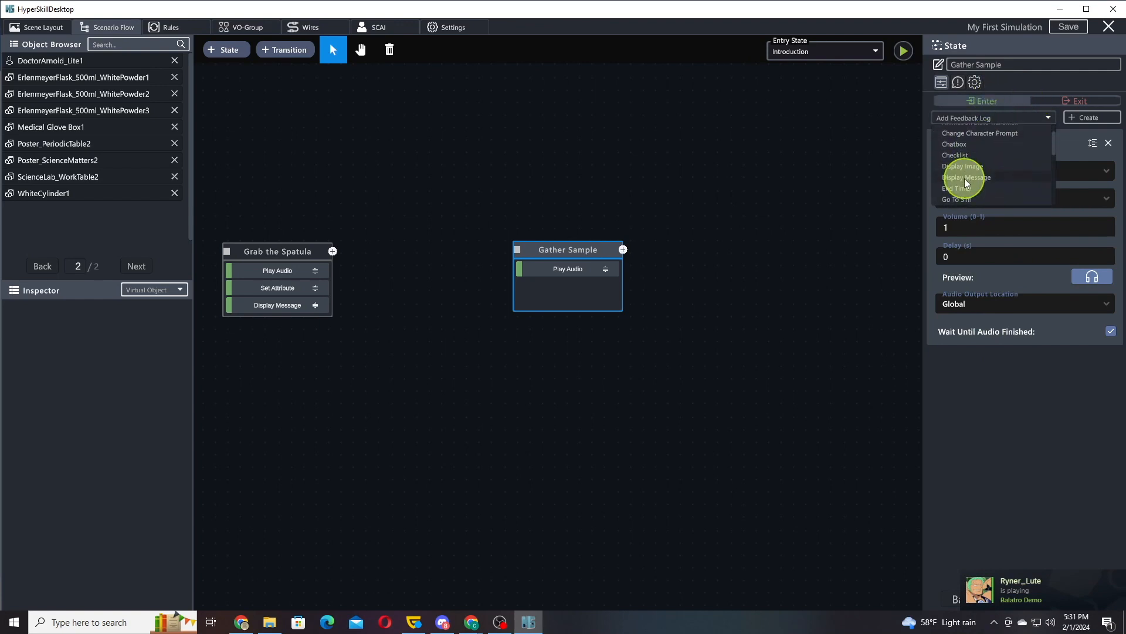
left_click(964, 180)
left_click(1080, 118)
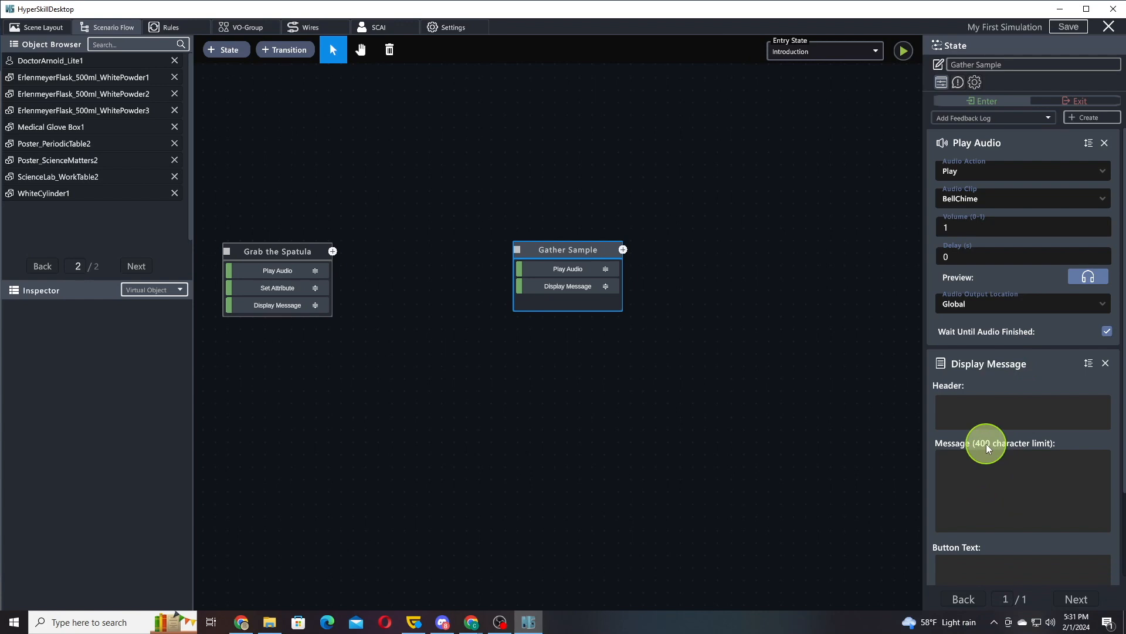
type("Collide the spatula with the sample you want to test.")
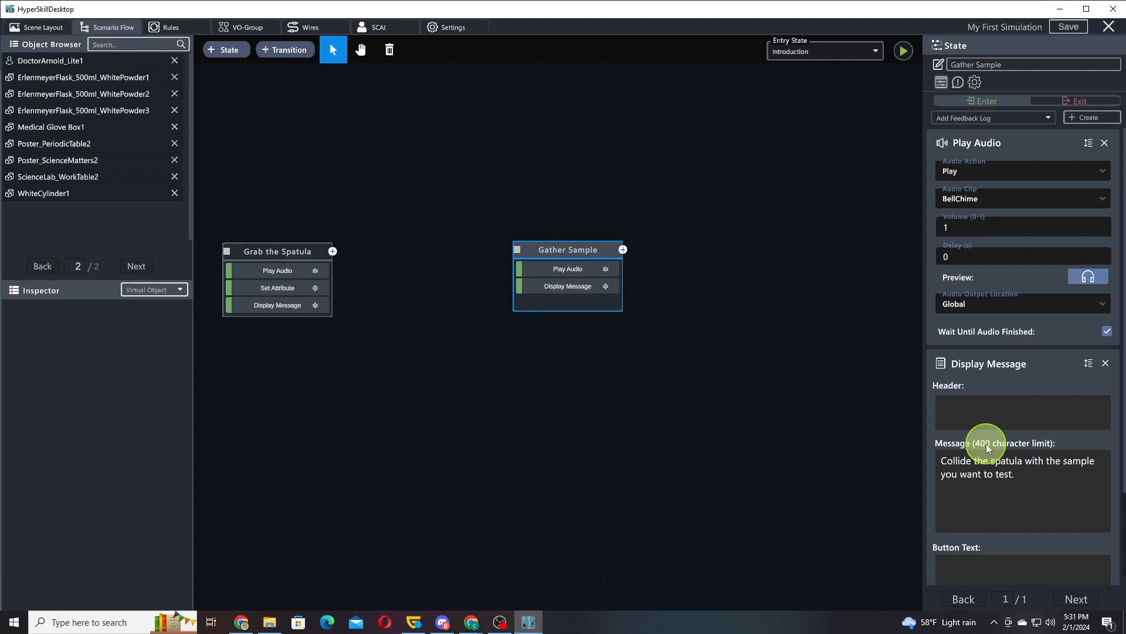
scroll(1025, 344, "down", 4)
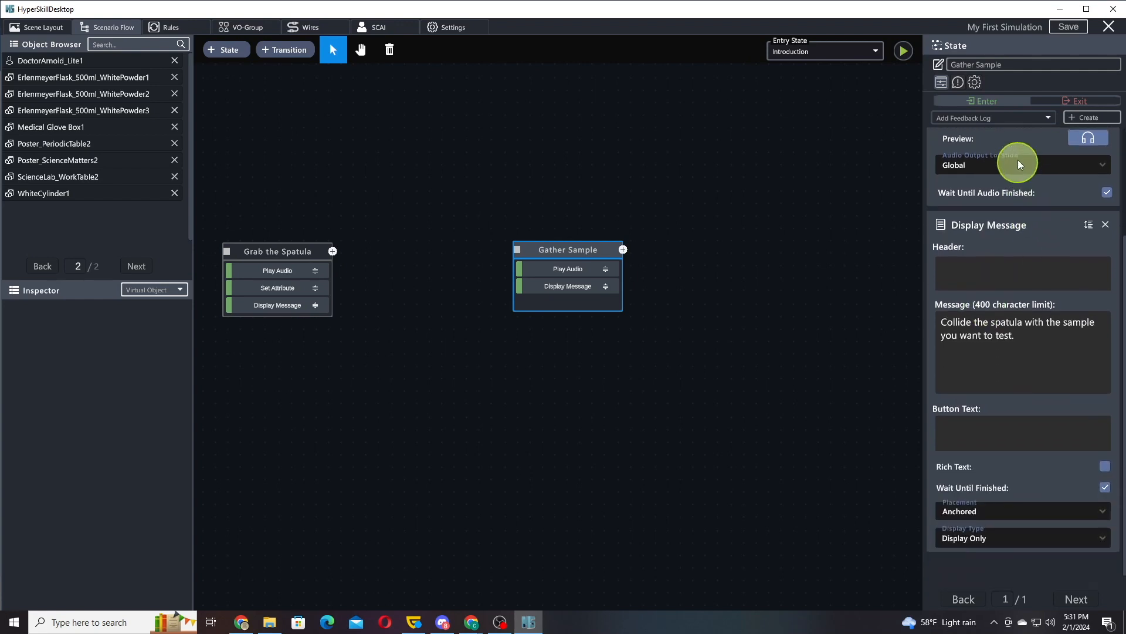
scroll(1013, 107, "up", 1)
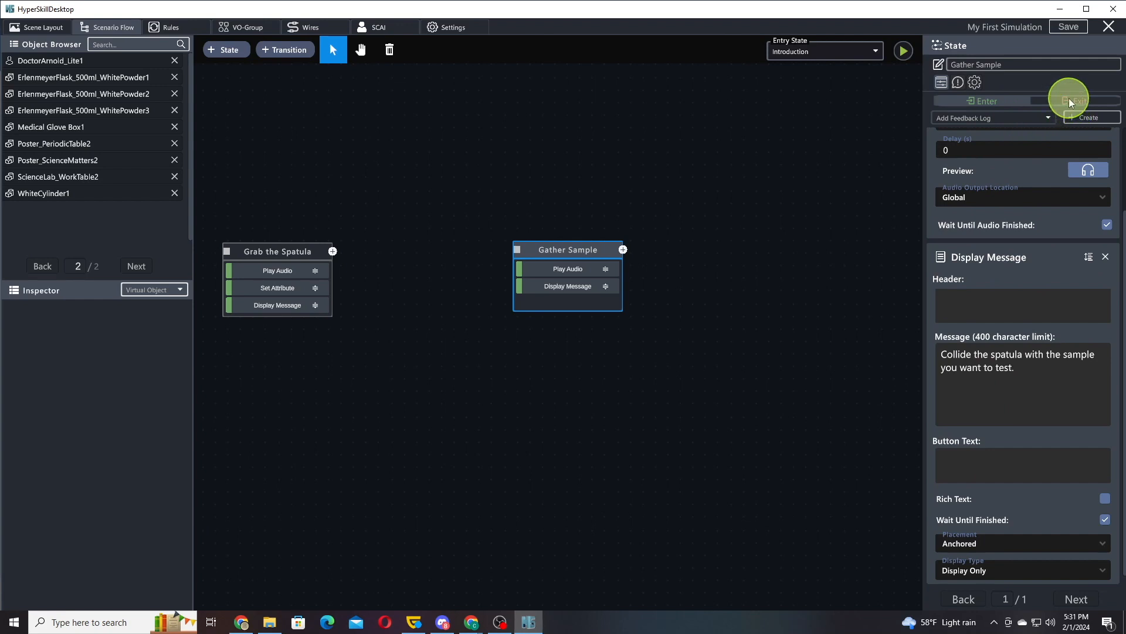
Add a Set Attribute behavior that runs on exiting the Gather Sample state.
left_click(1069, 100)
left_click(1003, 118)
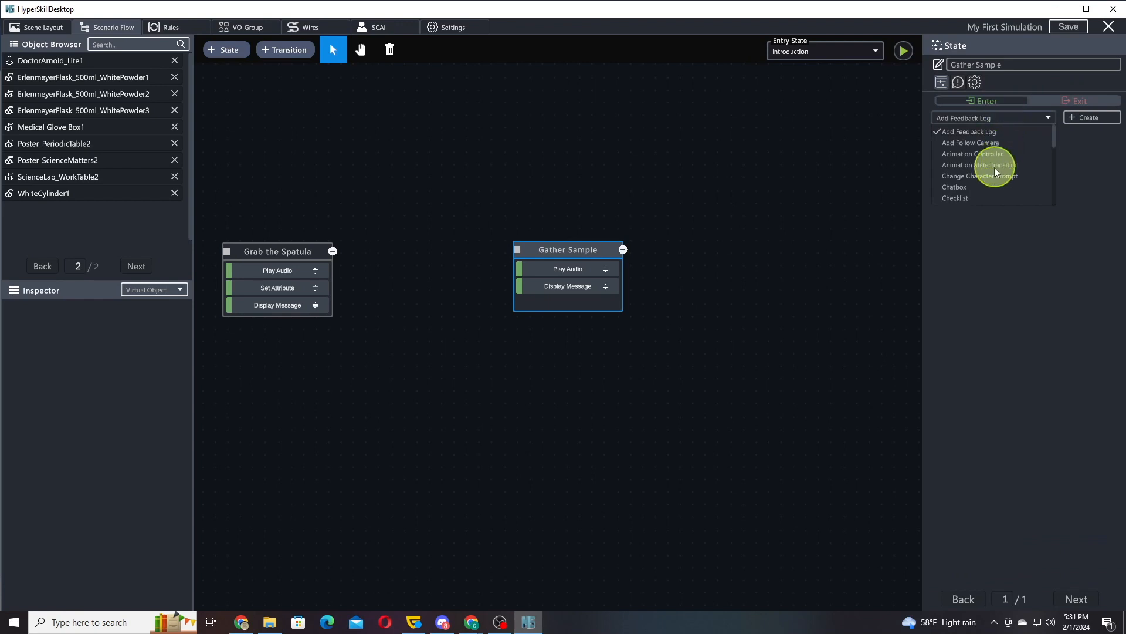
scroll(985, 170, "down", 5)
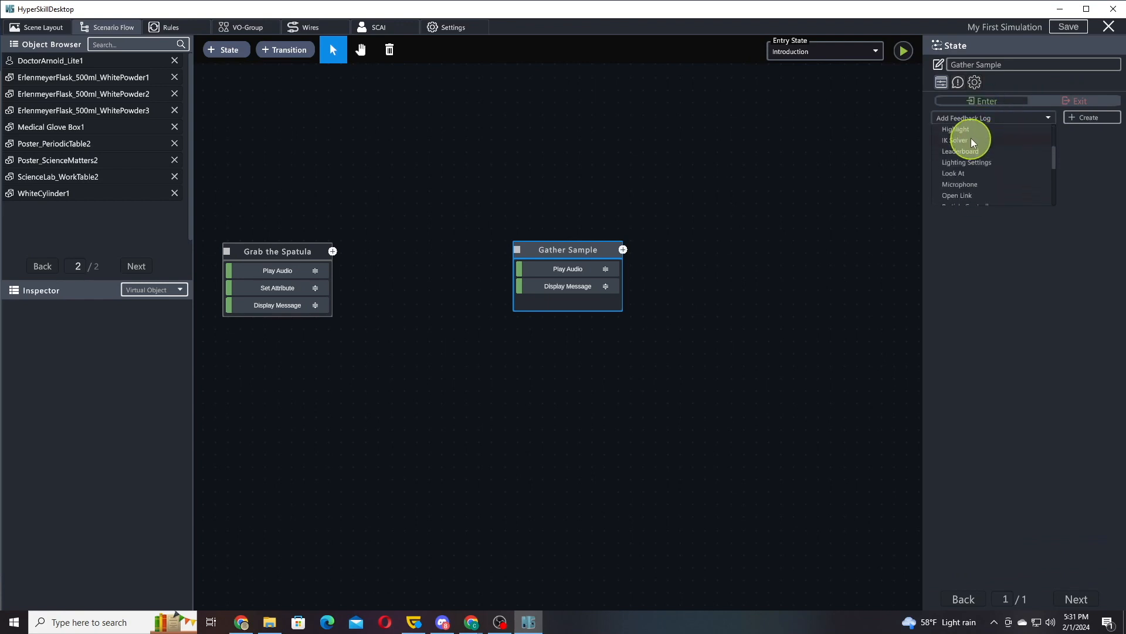
scroll(969, 170, "down", 4)
left_click(978, 174)
left_click(1087, 118)
Set the Gather Sample exit attribute to the virtual object WhiteCylinder1, attribute Visibility, with the value enabled.
left_click(1010, 183)
left_click(997, 211)
left_click(1005, 221)
scroll(1019, 270, "down", 5)
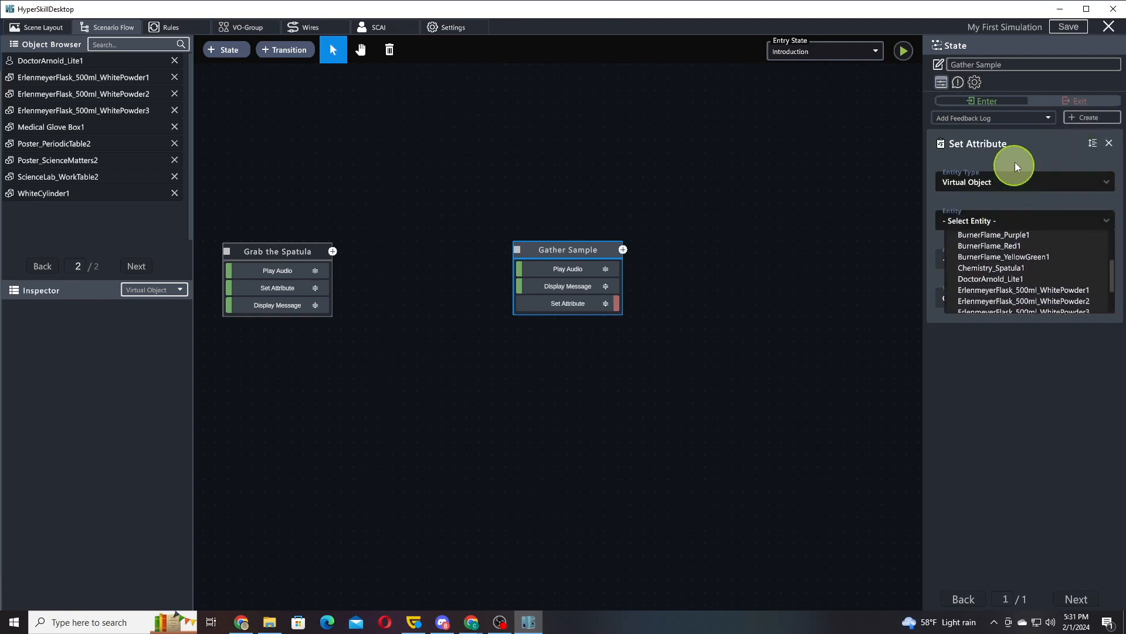
left_click(978, 306)
left_click(981, 264)
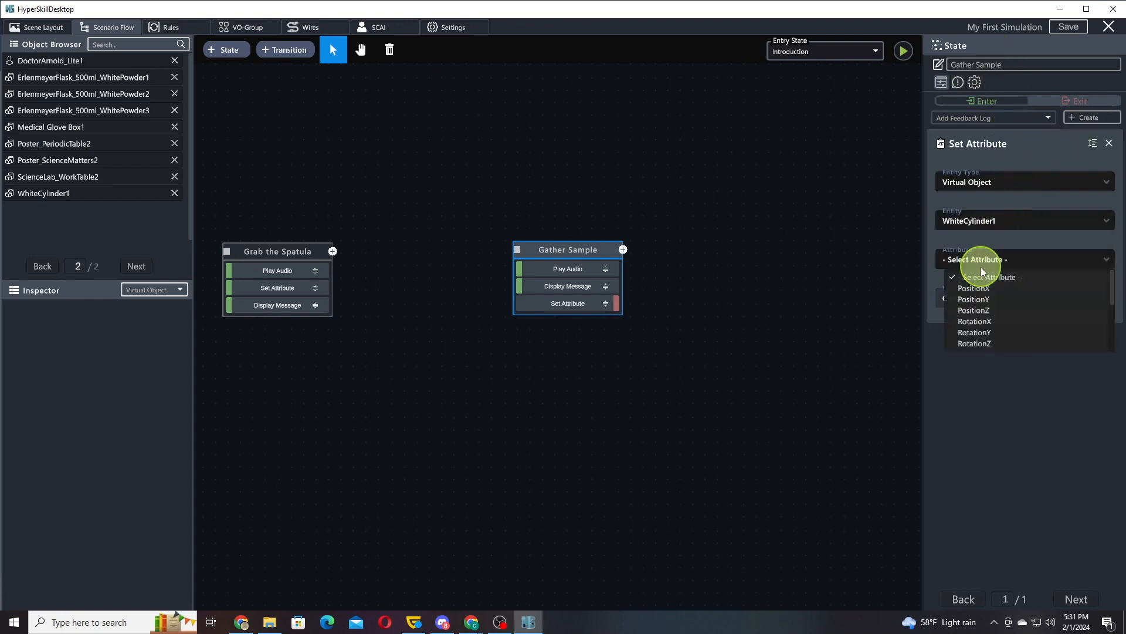
scroll(996, 317, "down", 5)
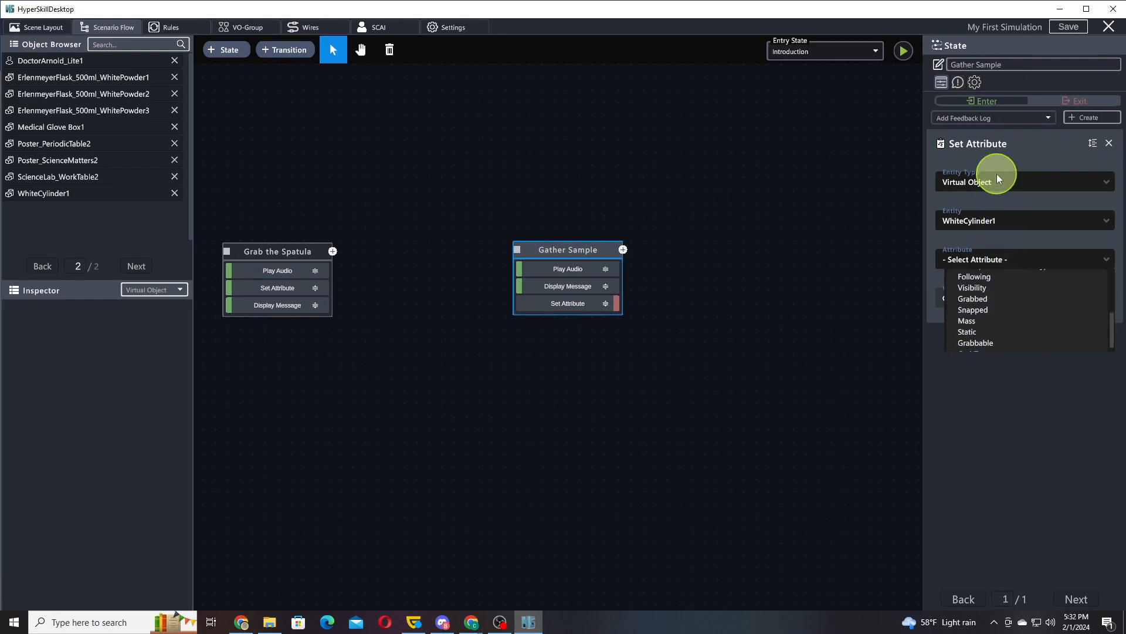
left_click(981, 289)
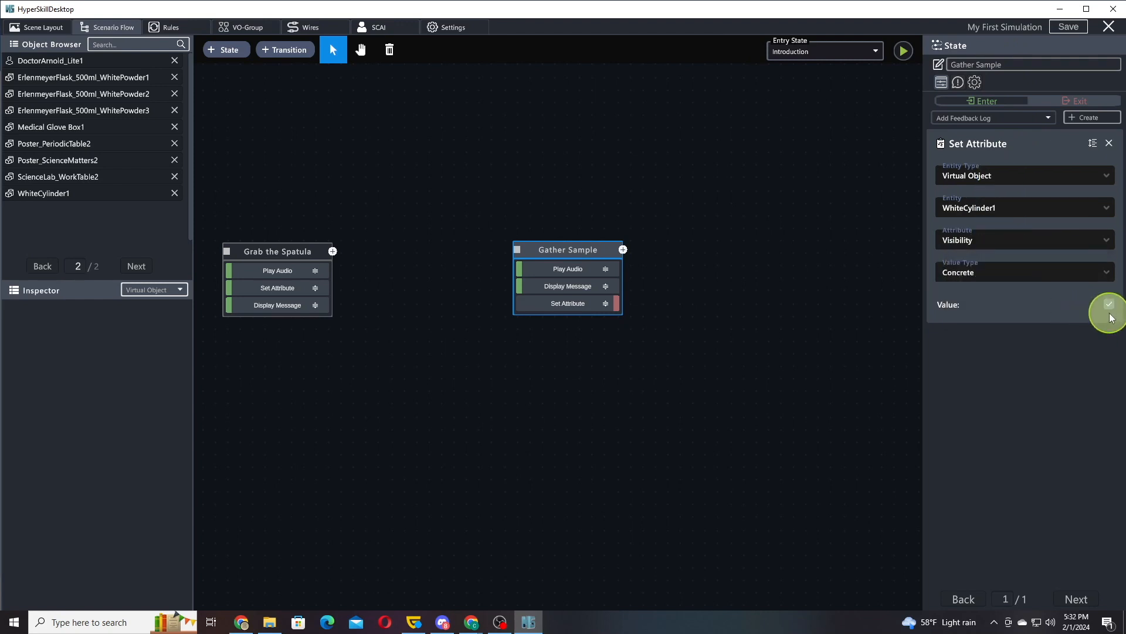
left_click(1109, 311)
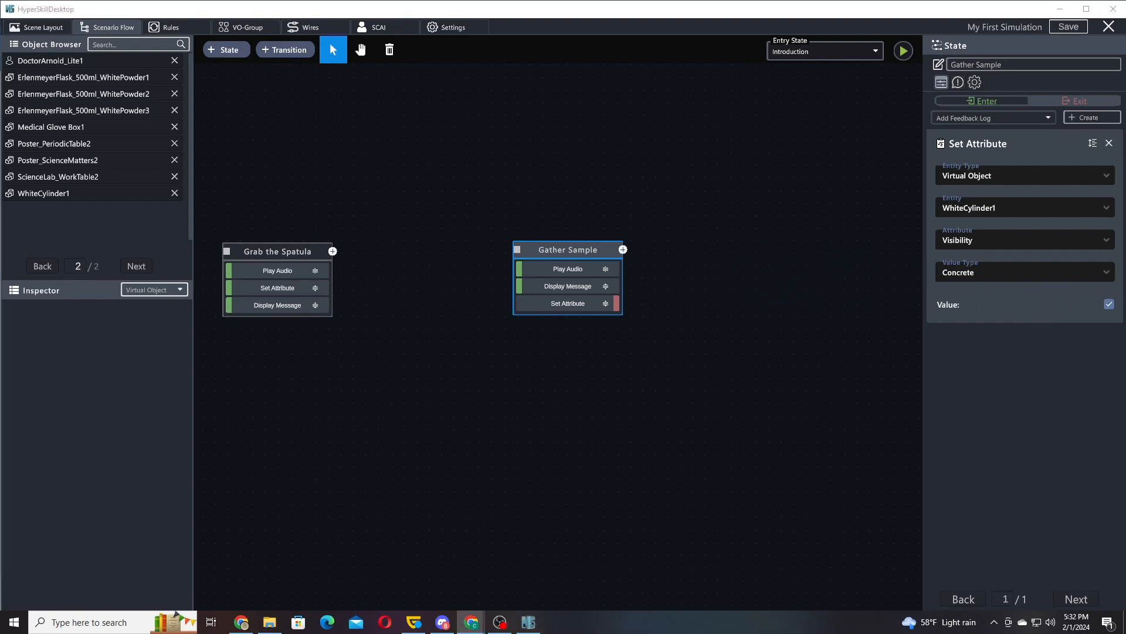
Add a new state beside Gather Sample and name it Gather Strontium.
left_click_drag(784, 279, 513, 317)
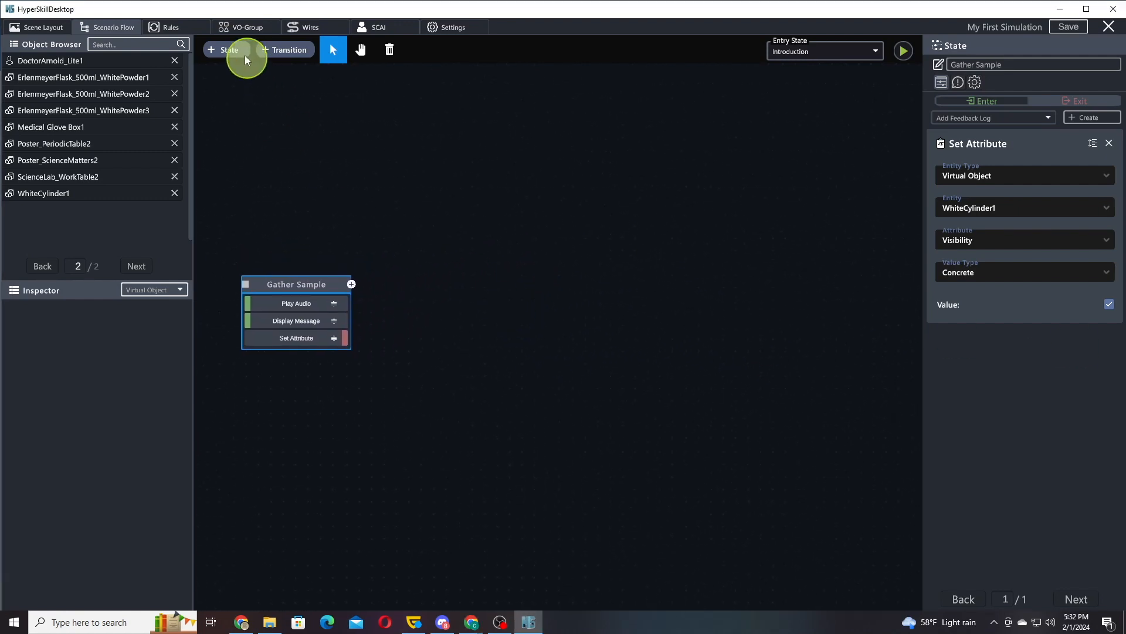
left_click_drag(236, 48, 474, 175)
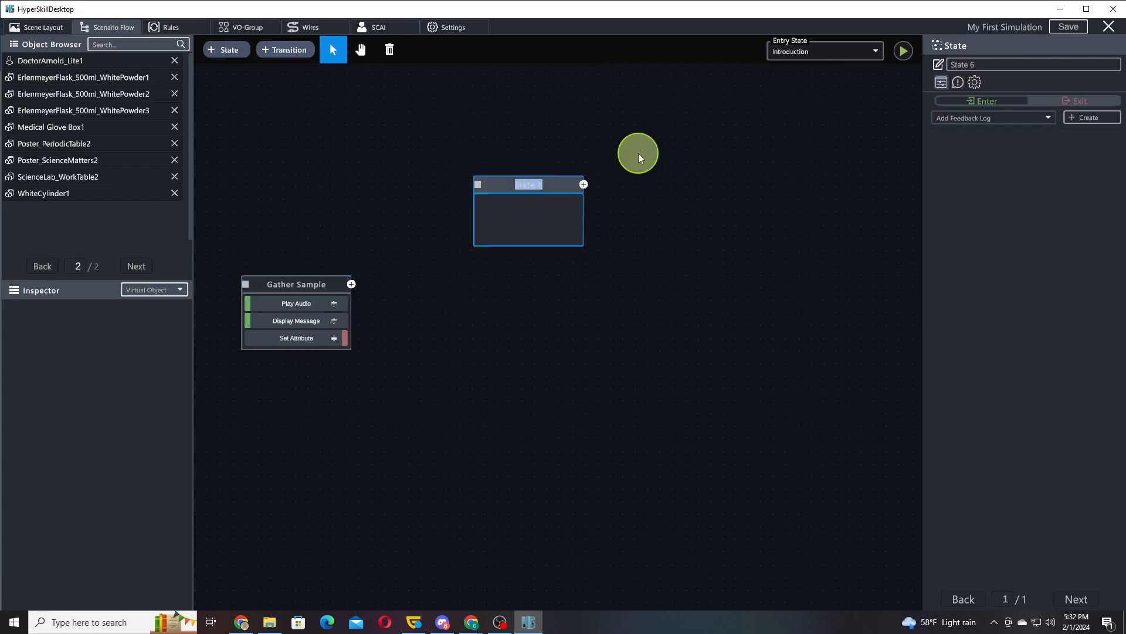
type("Gather Strontium")
key("Return")
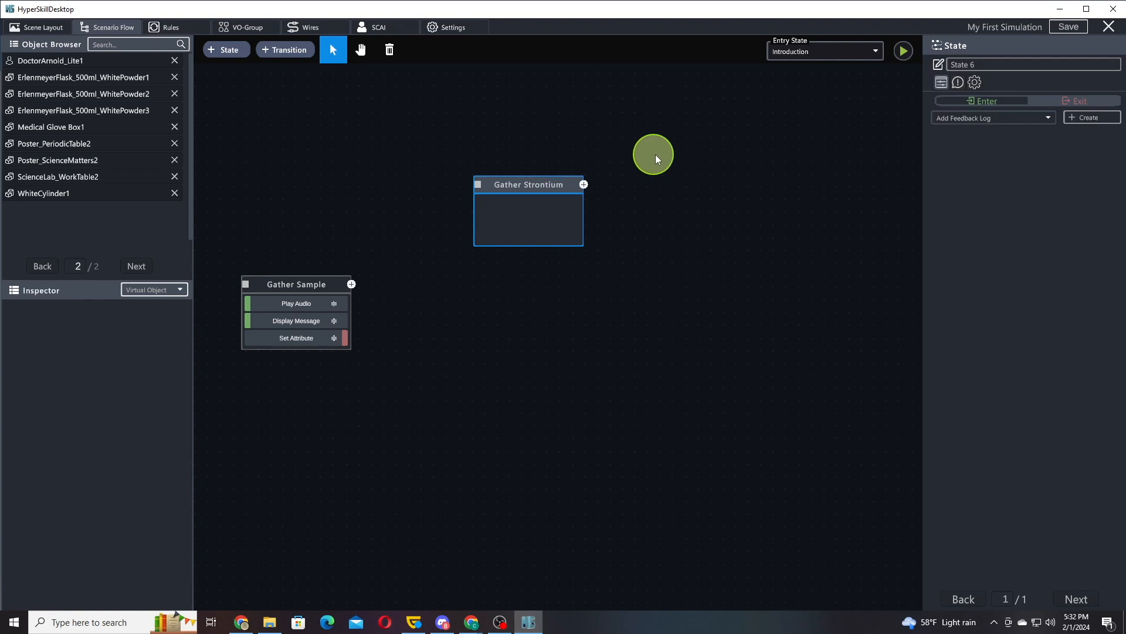
Add another state beyond Gather Strontium, name it Burn Sample 1, and align it roughly with its neighbor.
left_click_drag(221, 58, 751, 170)
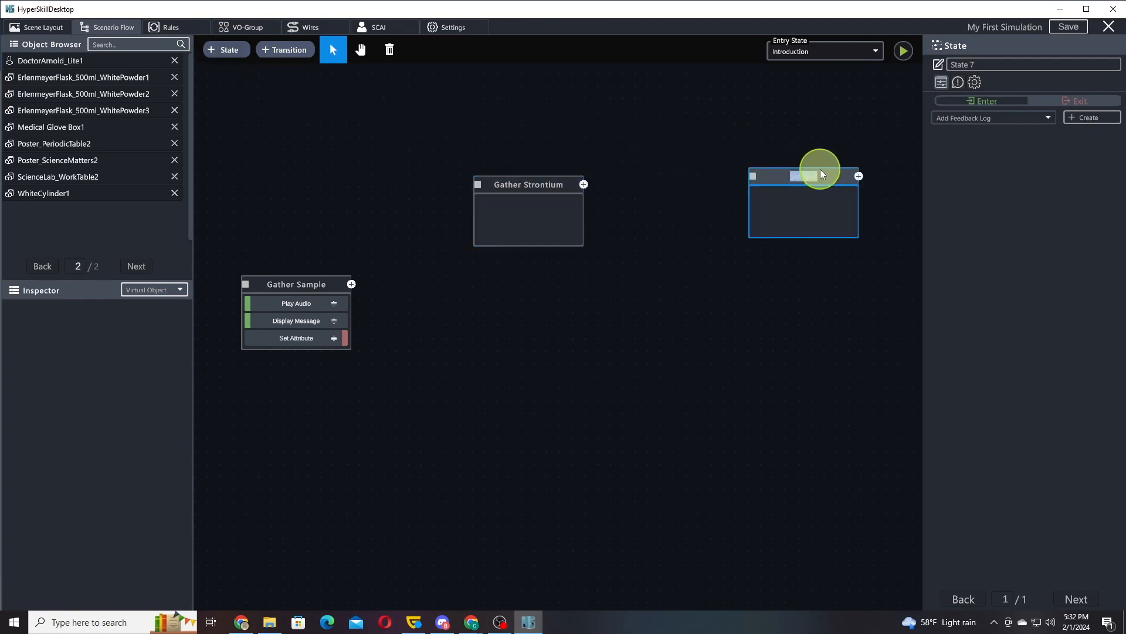
type("ple 1")
left_click_drag(760, 181, 753, 185)
Add a Display Message behavior that runs on entering the Gather Strontium state.
double_click(514, 182)
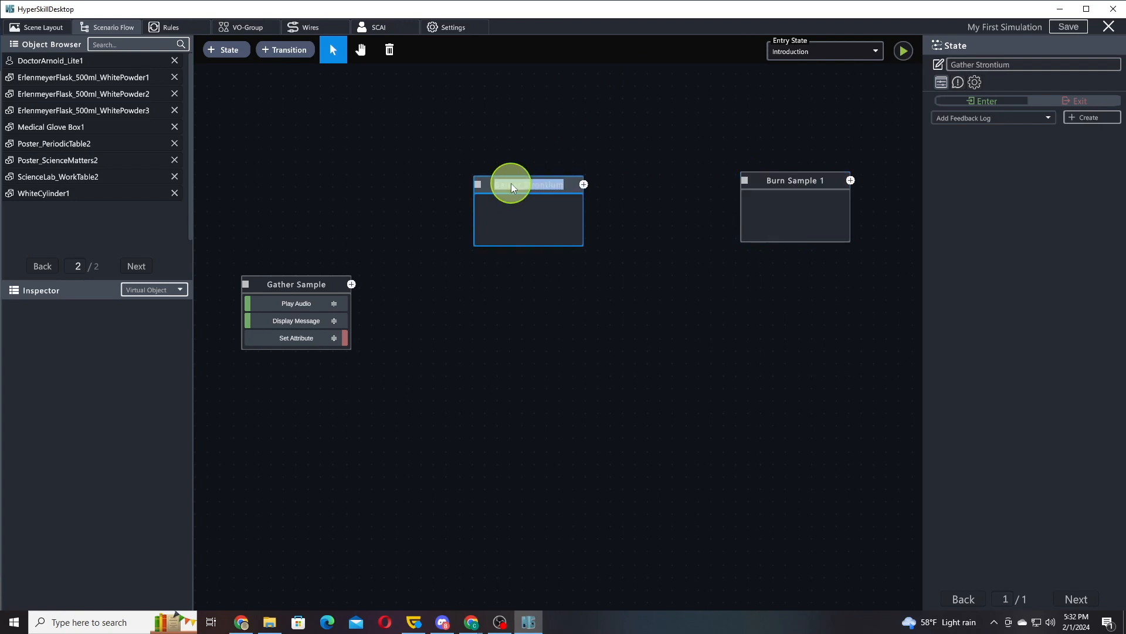
left_click(984, 120)
left_click(987, 103)
left_click(989, 115)
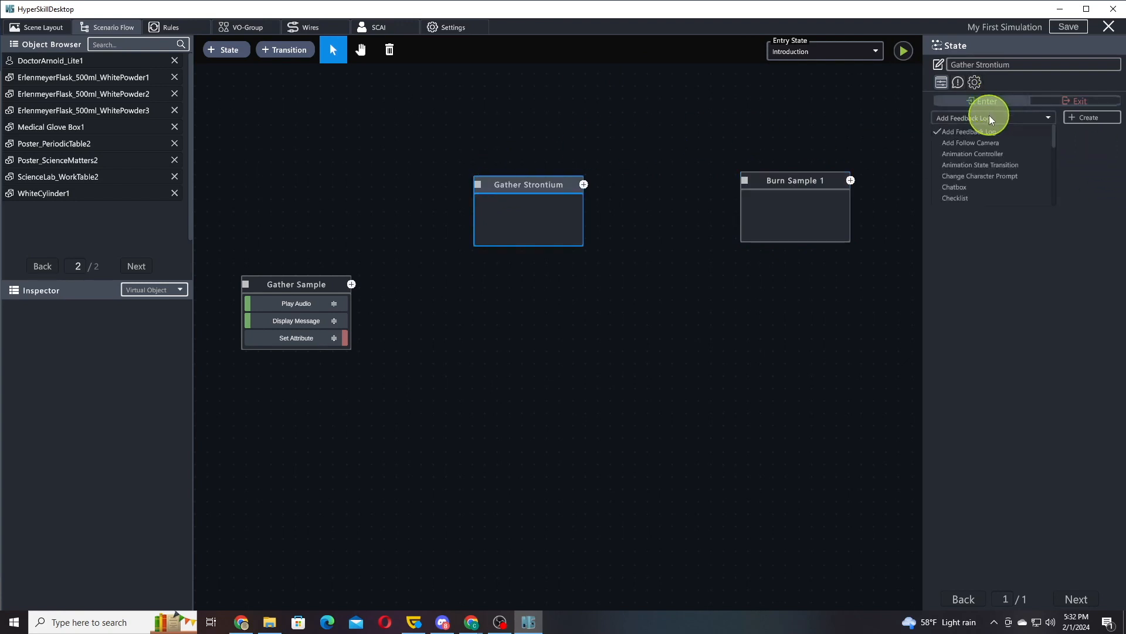
scroll(978, 177, "down", 2)
left_click(977, 177)
left_click(1093, 122)
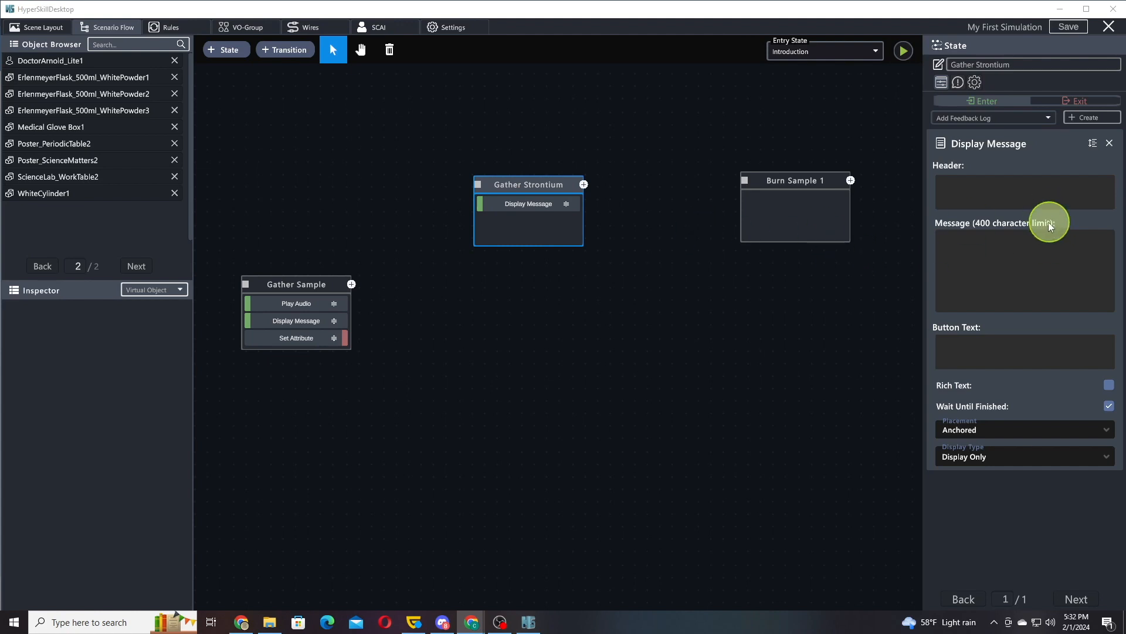
Enter the message "Now carefully place your spatula with the sample into the flame. The color of the flame will change depending on the sample on the spatula.".
left_click(1024, 245)
type("Now carefully place your spatula with the sample into the flame. The color of the flame will change depending on the sample on the spatula.")
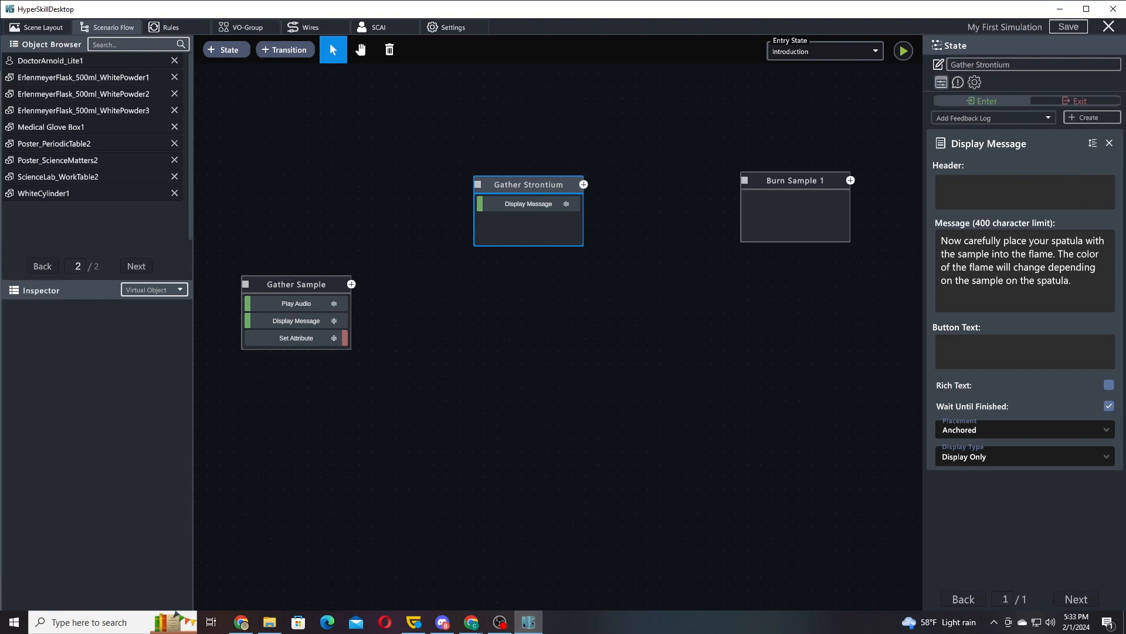
Add a Set Attribute behavior that runs on entering the Burn Sample 1 state.
left_click_drag(827, 355, 752, 354)
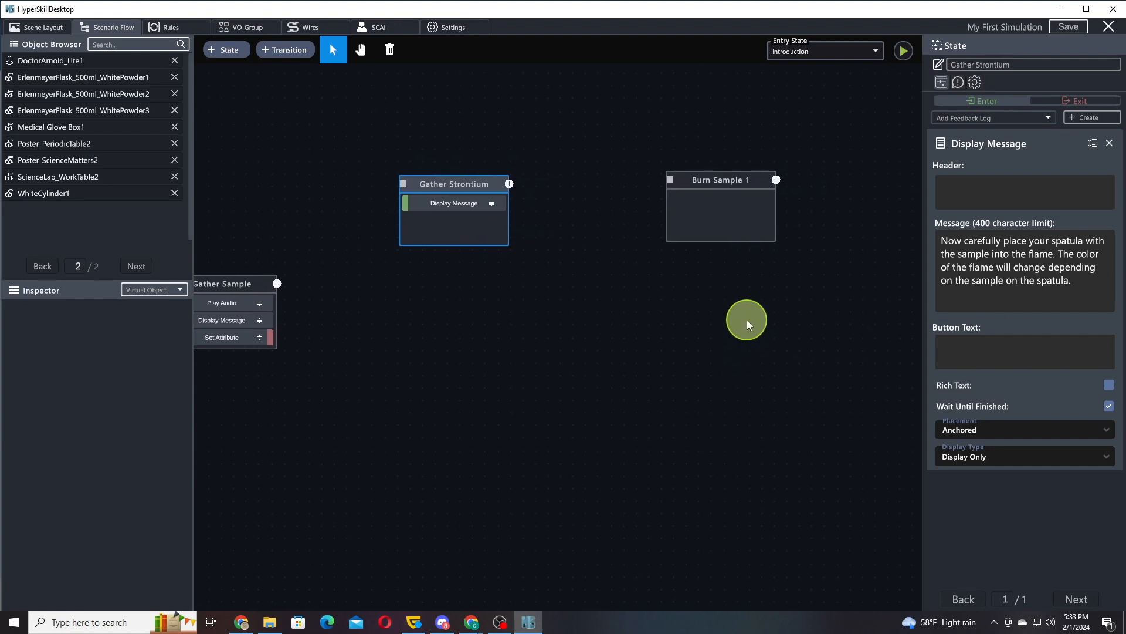
double_click(691, 175)
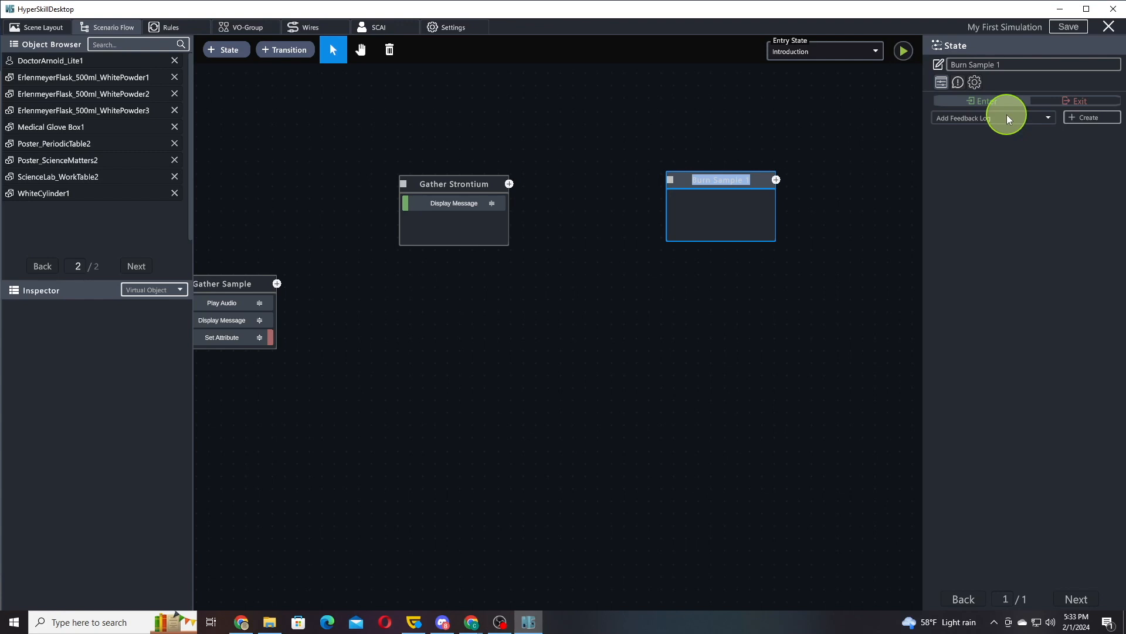
left_click(805, 126)
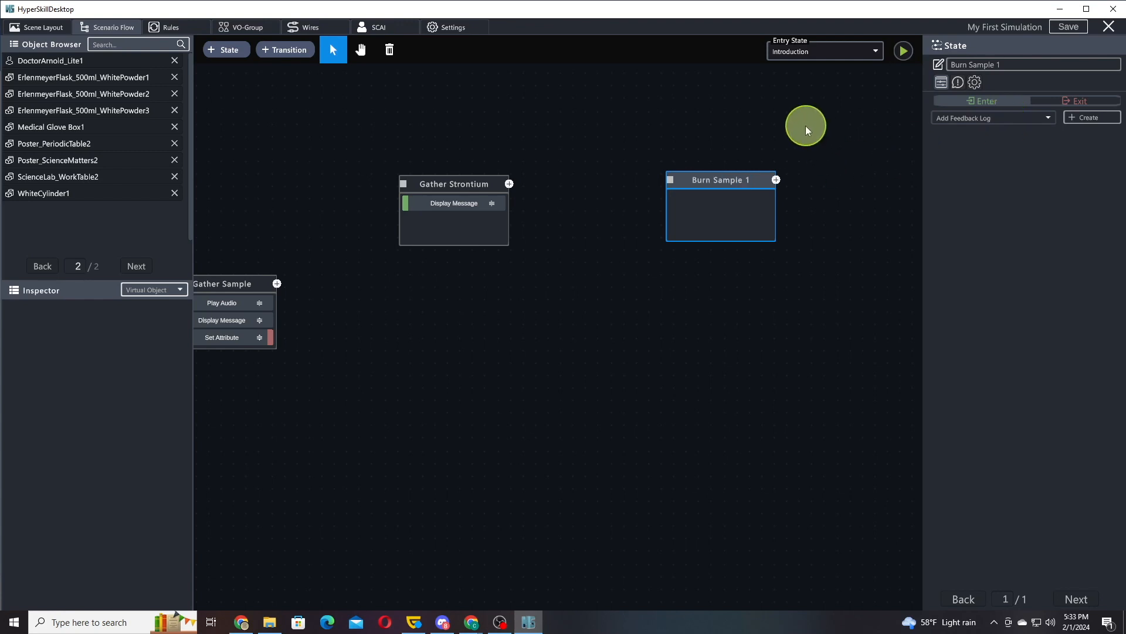
left_click(978, 120)
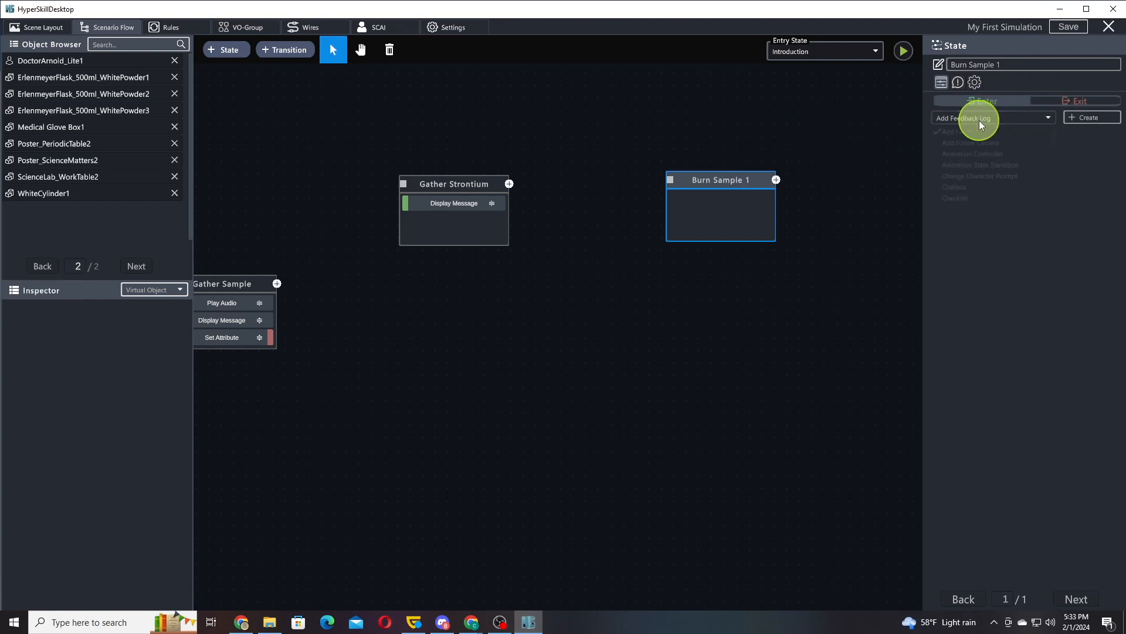
scroll(999, 182, "down", 5)
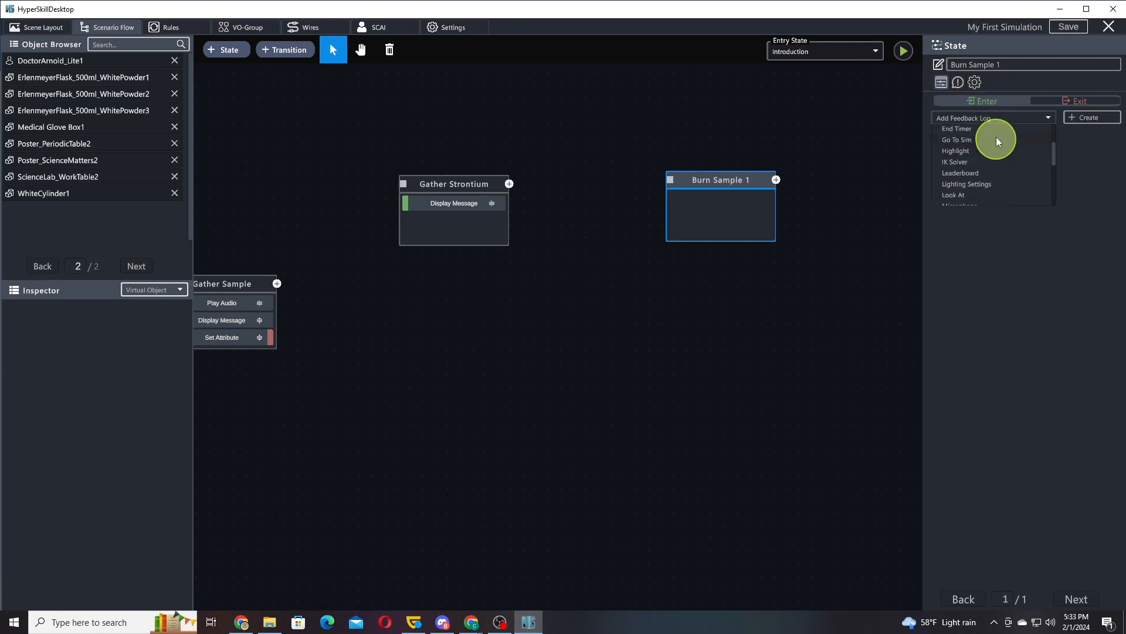
scroll(987, 184, "down", 3)
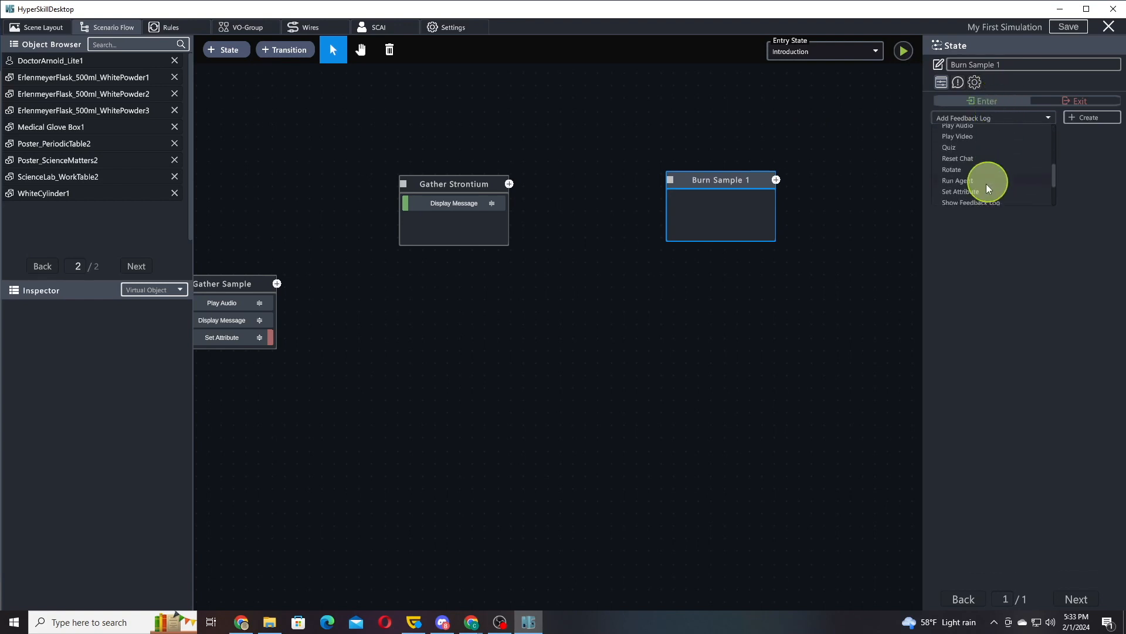
left_click(981, 185)
left_click(1090, 117)
Add a second Set Attribute behavior on entering Burn Sample 1.
left_click(1016, 117)
scroll(997, 161, "down", 3)
scroll(992, 159, "down", 3)
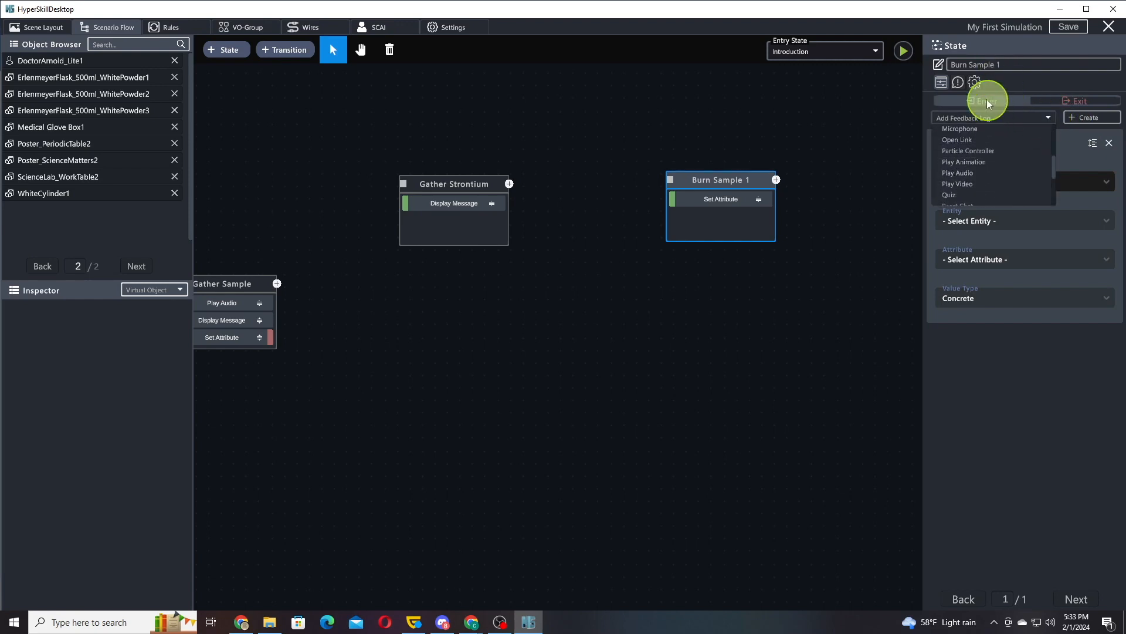
left_click(974, 172)
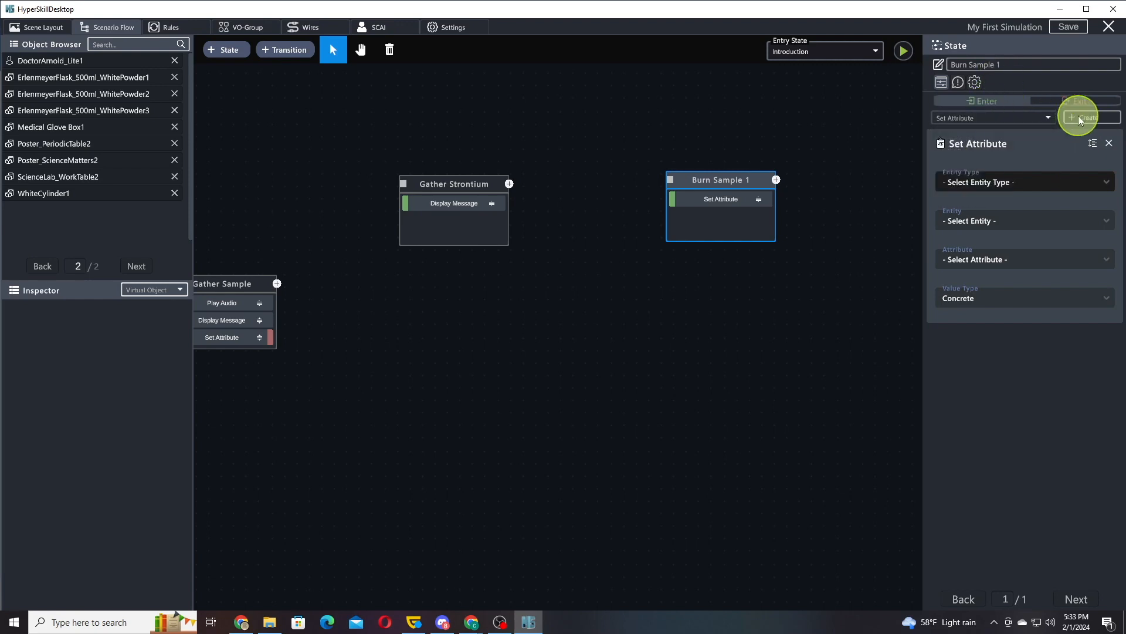
left_click(1080, 116)
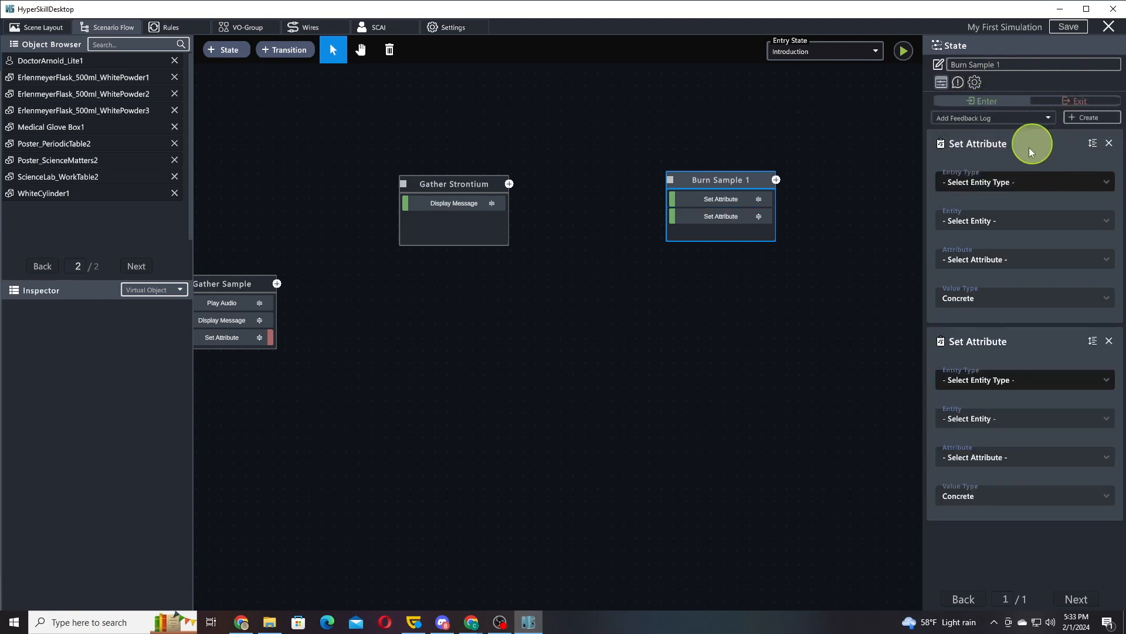
Set the first Burn Sample 1 attribute to the virtual object BurnerFlame_Red1, attribute Visibility, with the value enabled.
left_click(1009, 174)
left_click(1001, 196)
left_click(1005, 222)
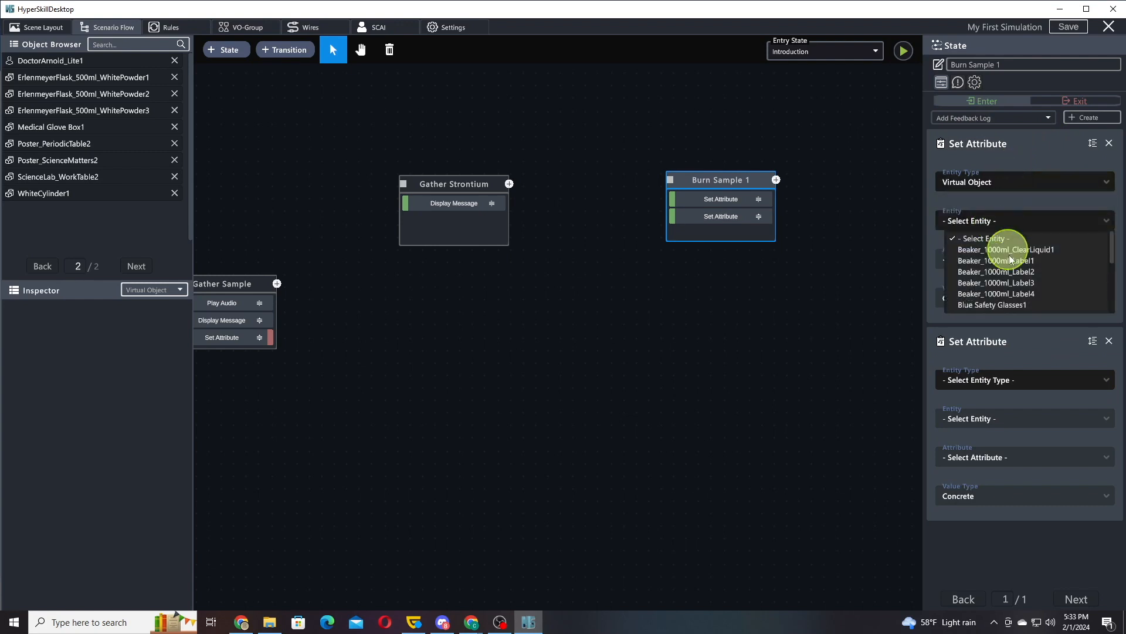
scroll(1021, 287, "down", 2)
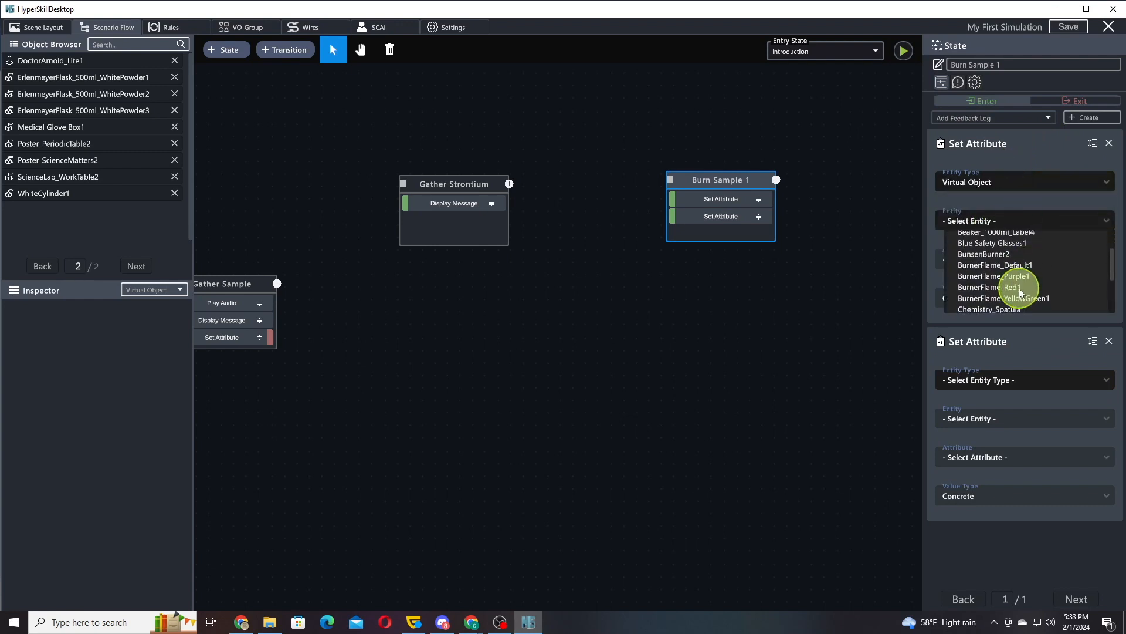
left_click(1021, 289)
left_click(988, 259)
scroll(998, 296, "down", 3)
scroll(991, 282, "down", 4)
left_click(980, 298)
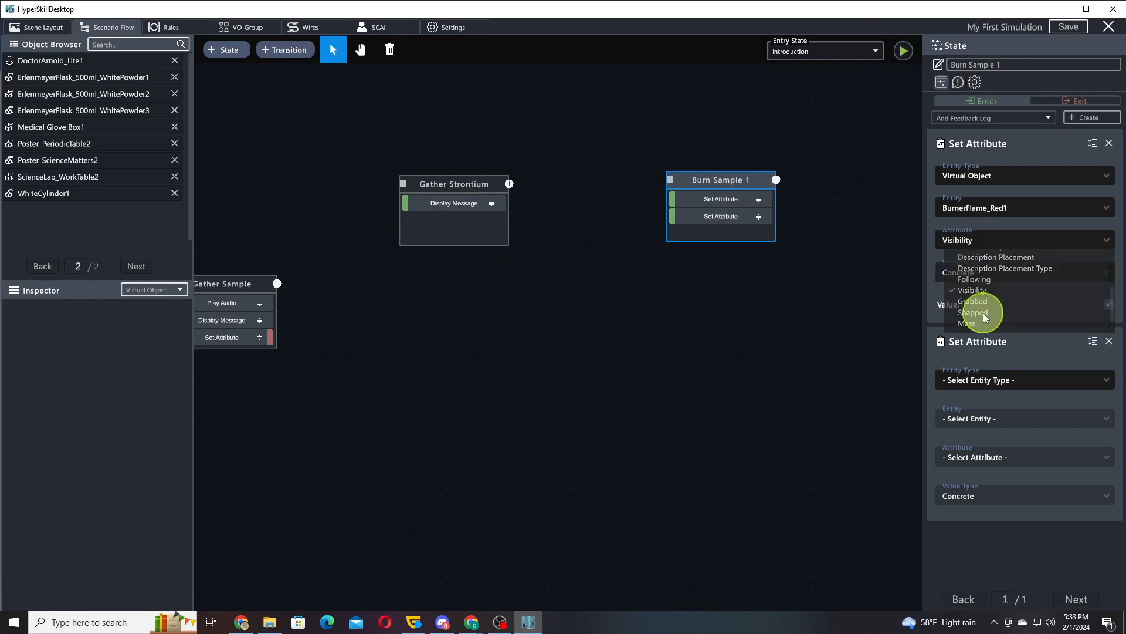
left_click(1109, 304)
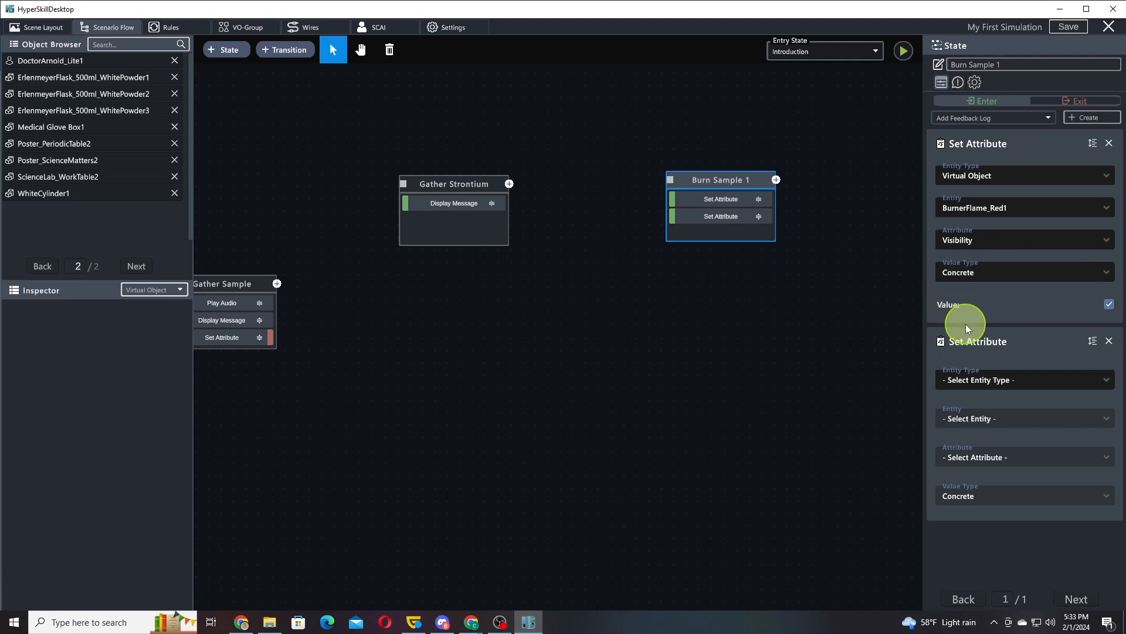
Set the second Burn Sample 1 attribute to the virtual object BurnerFlame_Default1, attribute Visibility, with the value disabled.
left_click(991, 378)
left_click(992, 393)
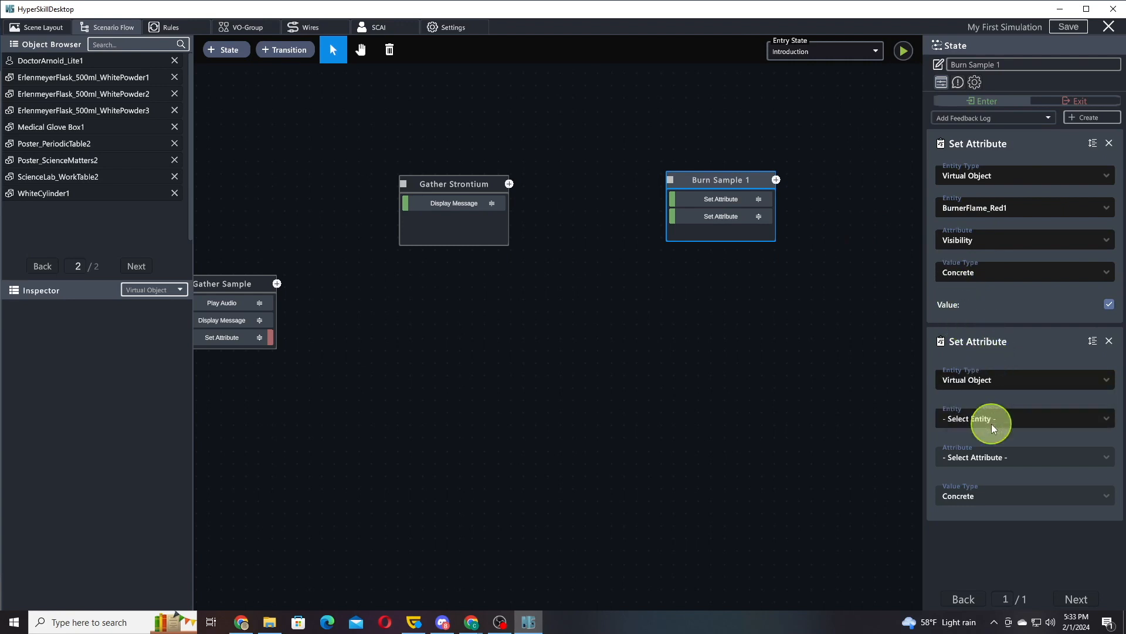
left_click(993, 425)
scroll(1008, 453, "down", 3)
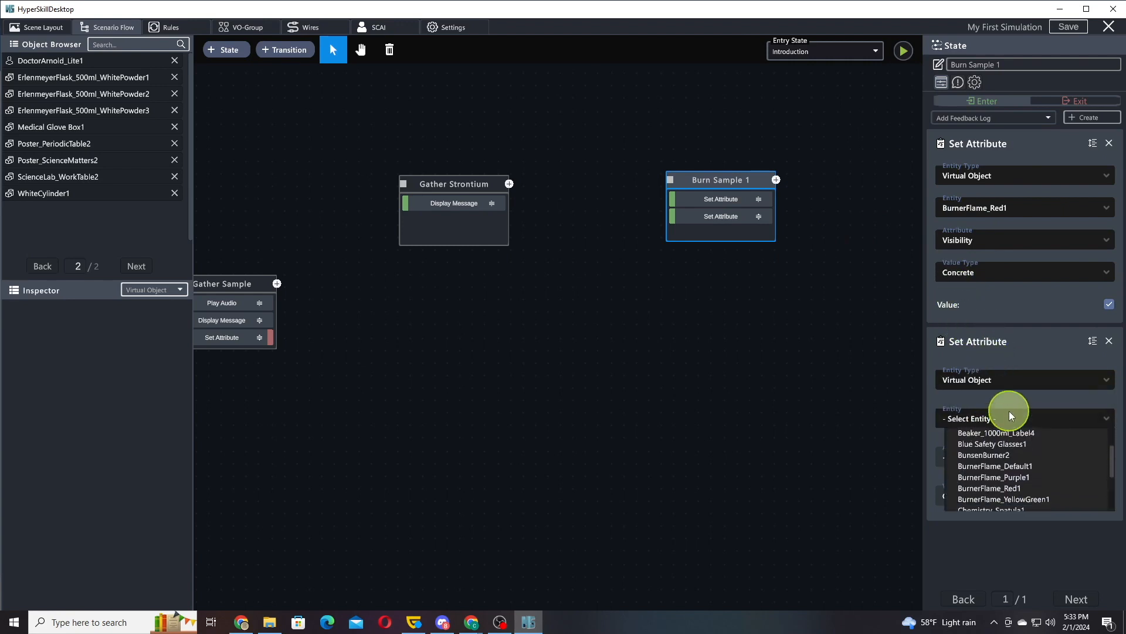
left_click(1013, 466)
left_click(998, 457)
scroll(1014, 487, "down", 4)
left_click(993, 532)
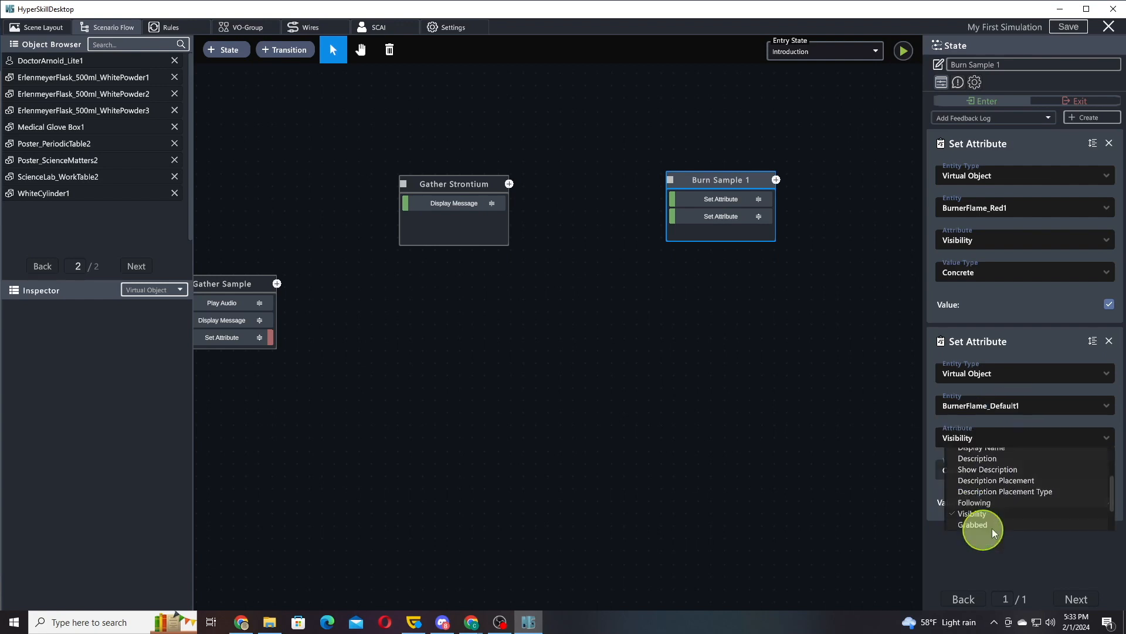
scroll(1031, 435, "down", 2)
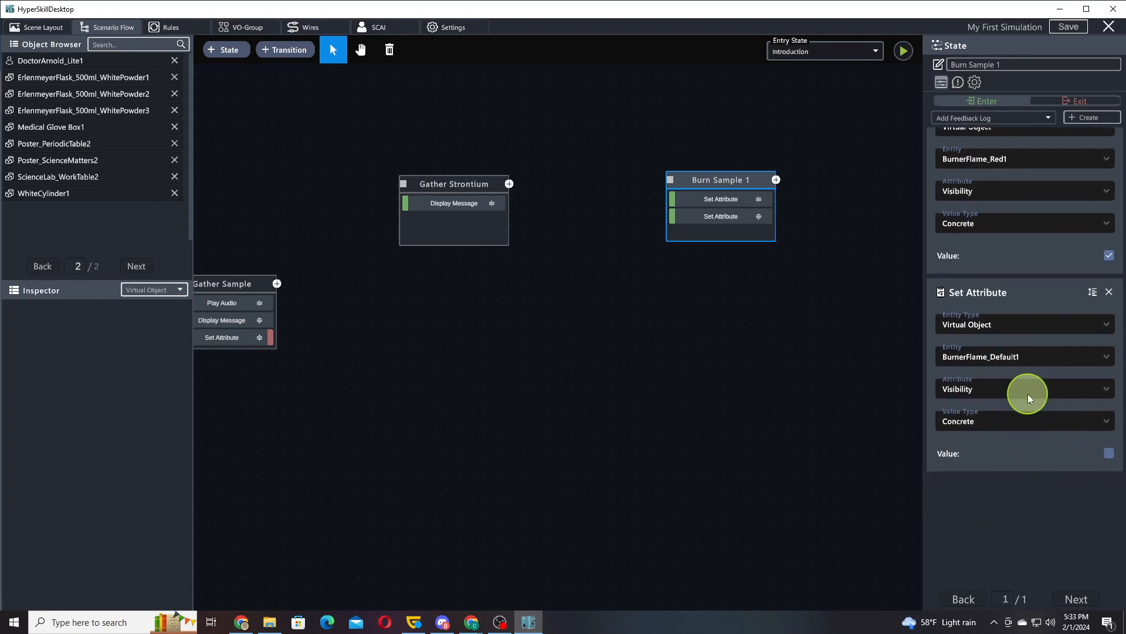
scroll(1011, 326, "down", 1)
scroll(1018, 329, "up", 3)
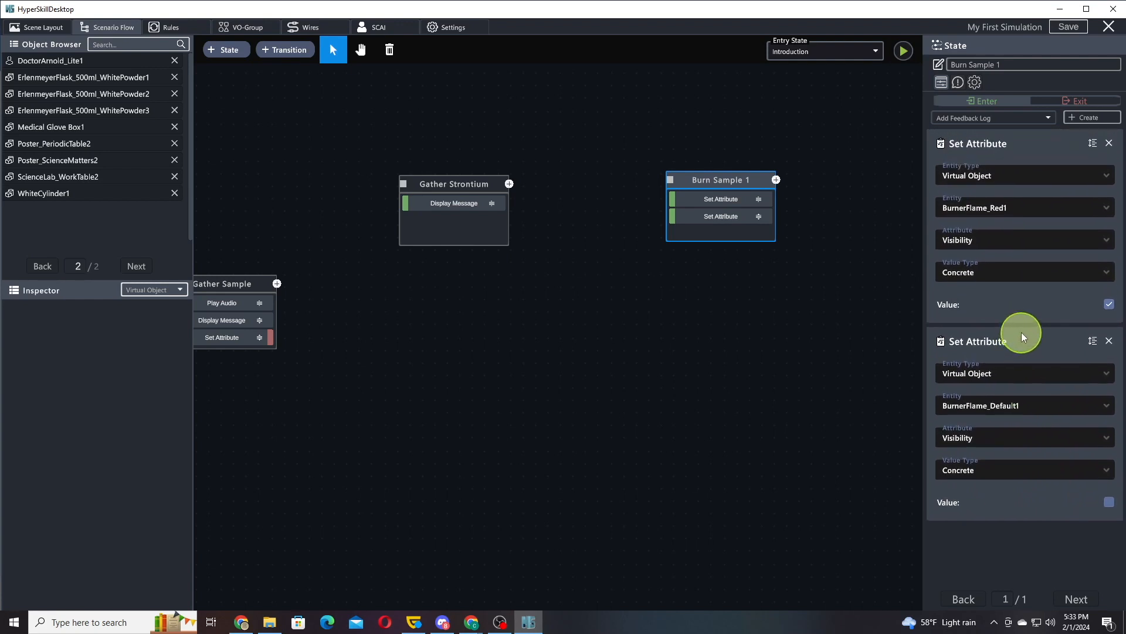
Add a third Set Attribute behavior on entering Burn Sample 1.
left_click(991, 119)
scroll(995, 150, "down", 3)
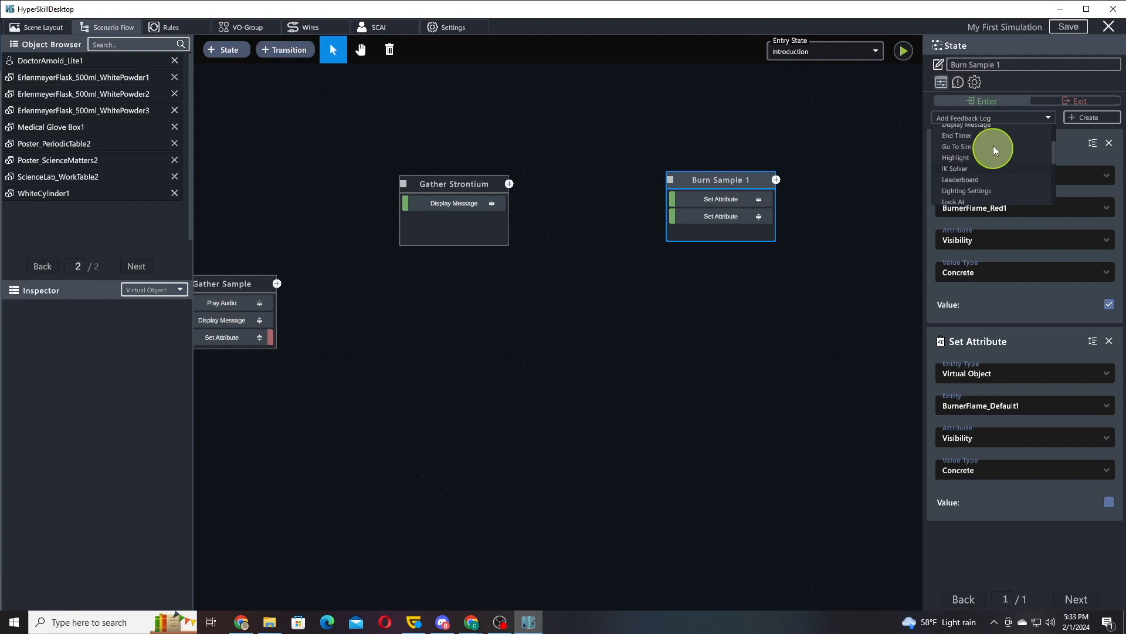
scroll(995, 150, "down", 5)
scroll(991, 153, "down", 2)
left_click(973, 145)
left_click(1089, 117)
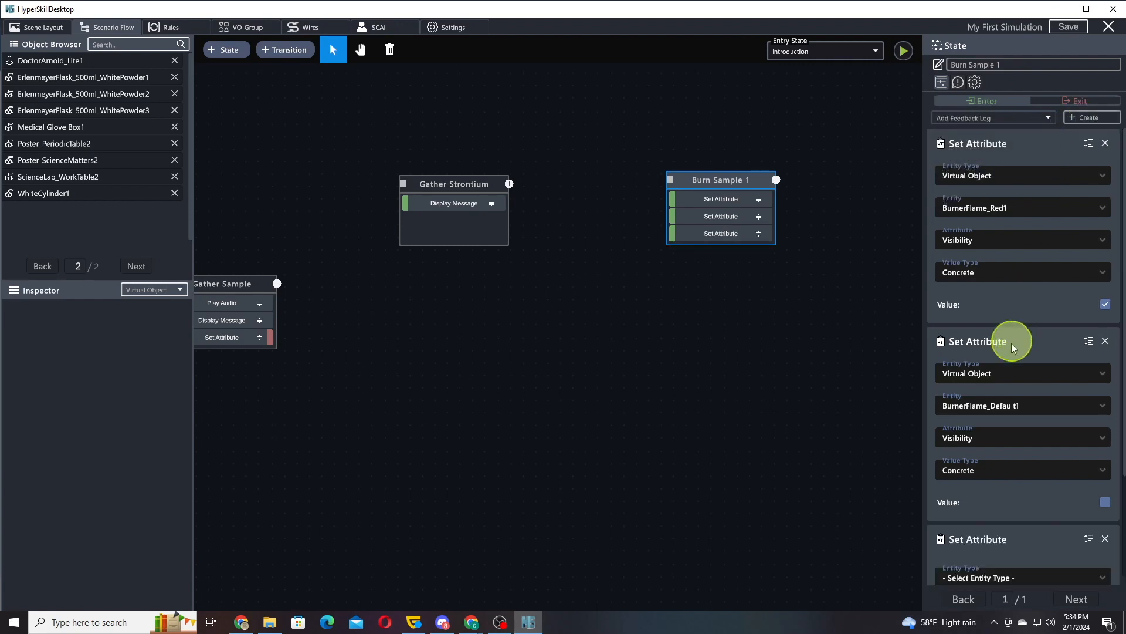
Set the third Burn Sample 1 attribute to the virtual object WhiteCylinder1, attribute Visibility, with the value disabled.
scroll(1014, 337, "down", 2)
left_click(1002, 443)
left_click(993, 489)
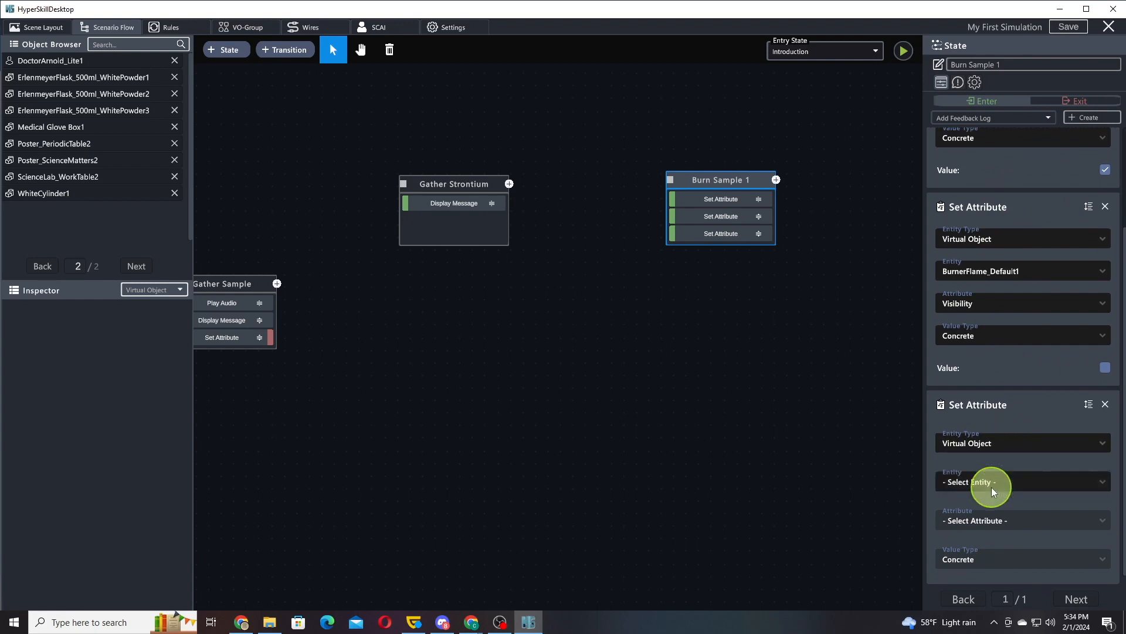
left_click(992, 489)
scroll(1004, 483, "down", 5)
scroll(1001, 557, "down", 3)
left_click(1002, 567)
left_click(997, 525)
scroll(999, 545, "down", 5)
left_click(975, 540)
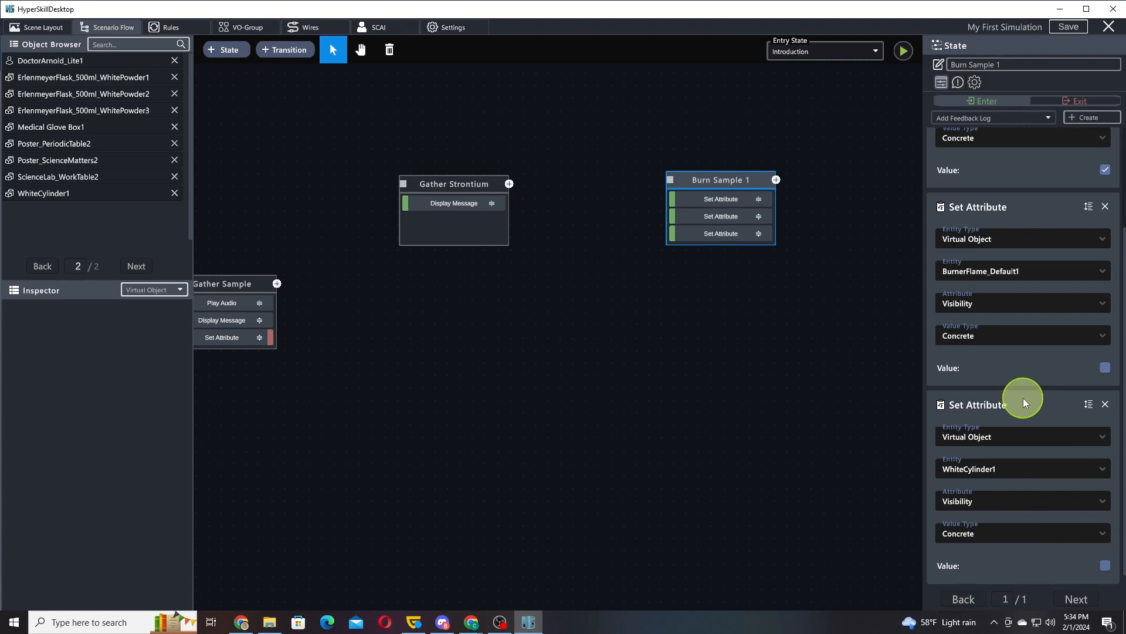
Add a Speak behavior on entering Burn Sample 1.
left_click(980, 118)
scroll(984, 161, "down", 3)
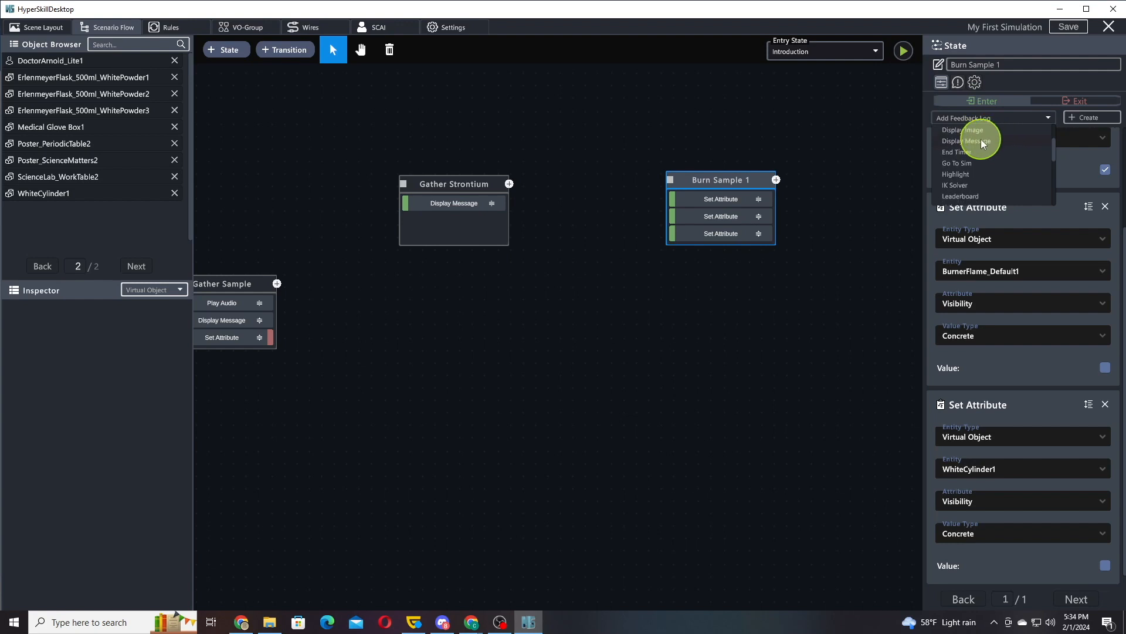
scroll(995, 171, "down", 3)
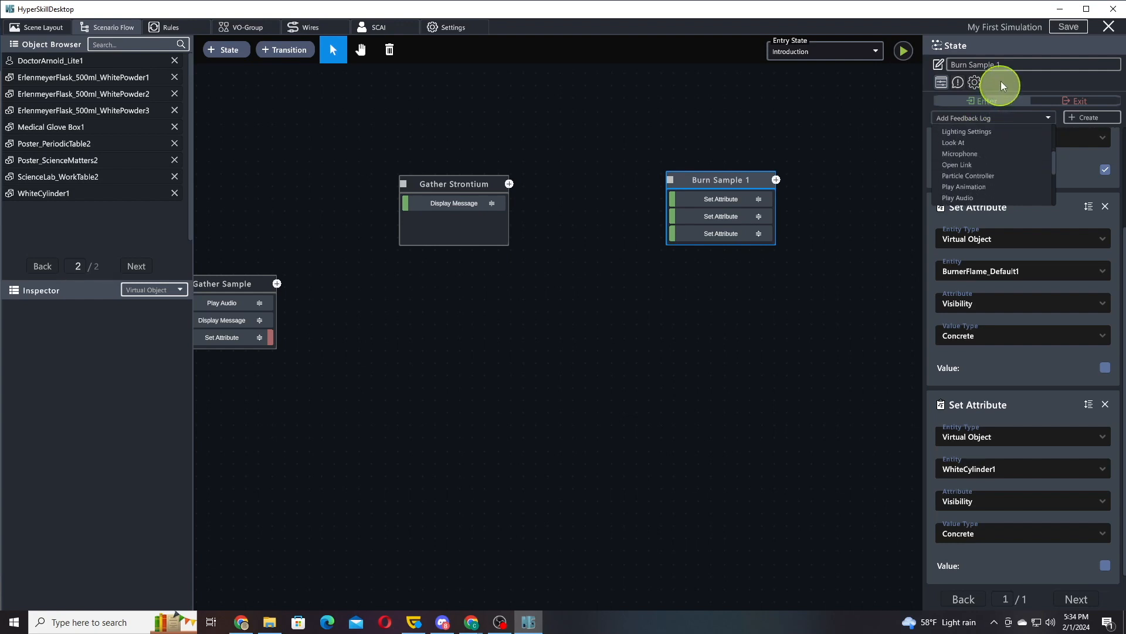
left_click_drag(989, 155, 988, 89)
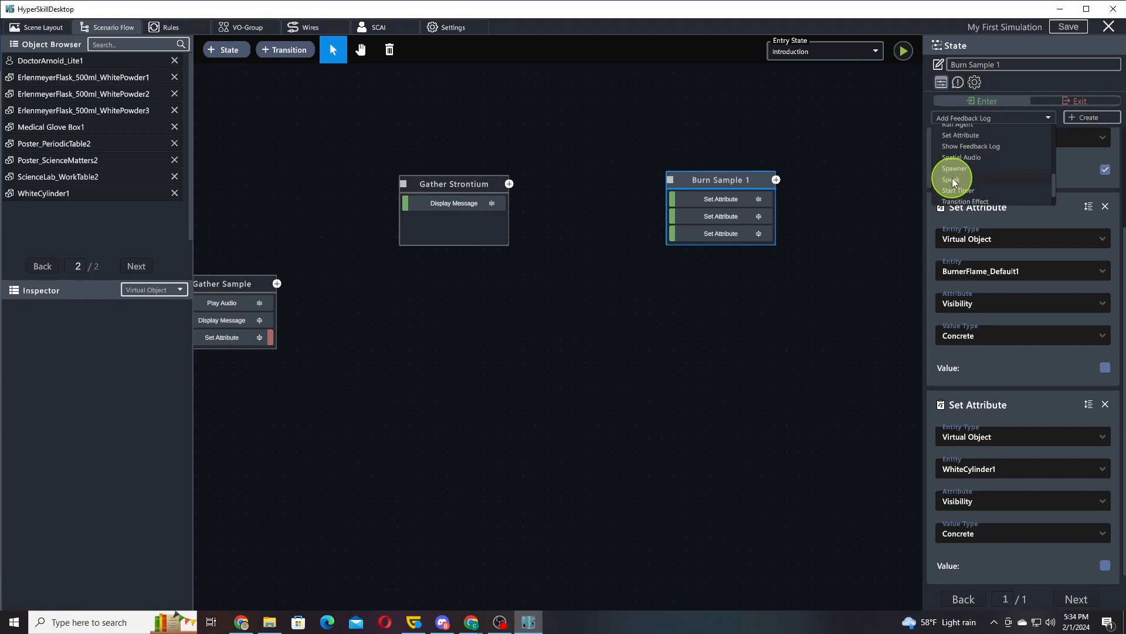
left_click(952, 179)
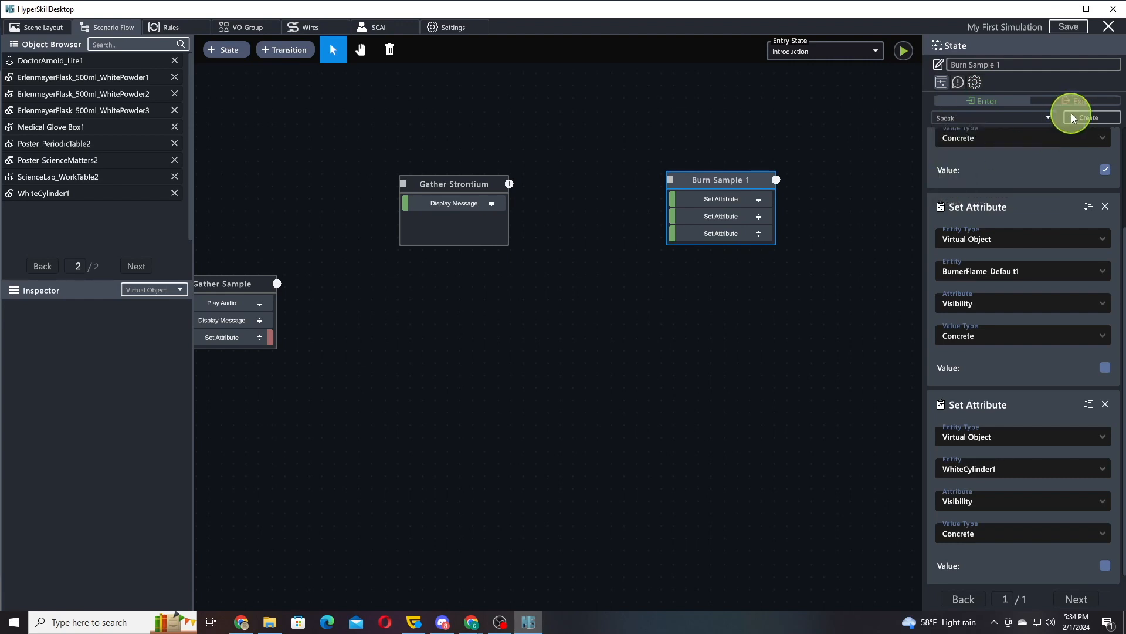
left_click(1072, 114)
scroll(1023, 190, "down", 5)
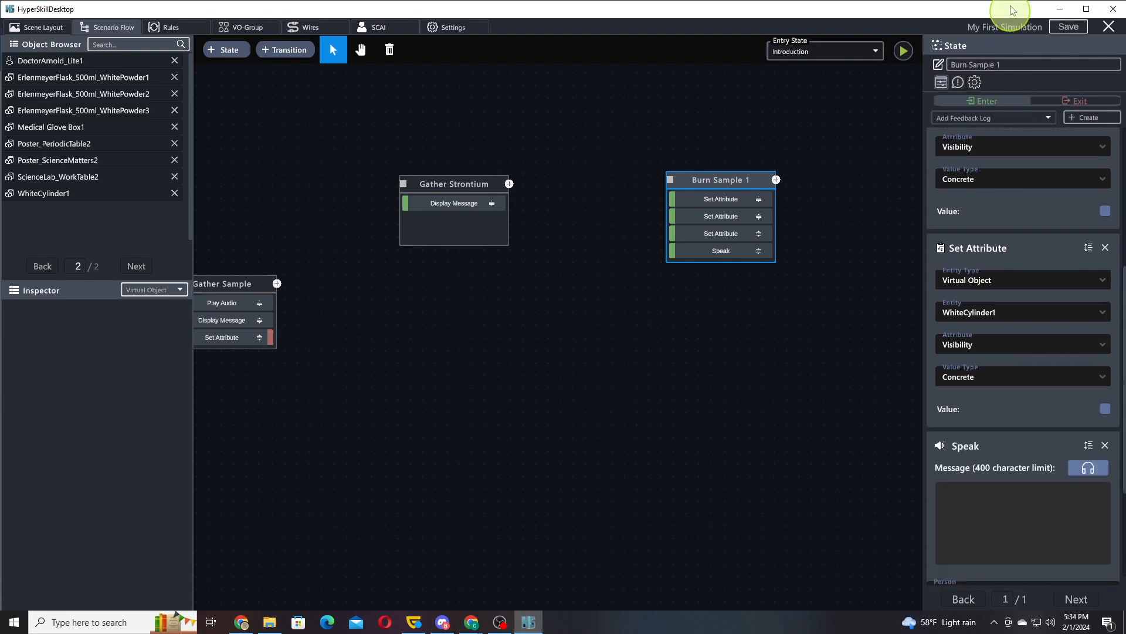
scroll(1004, 186, "up", 1)
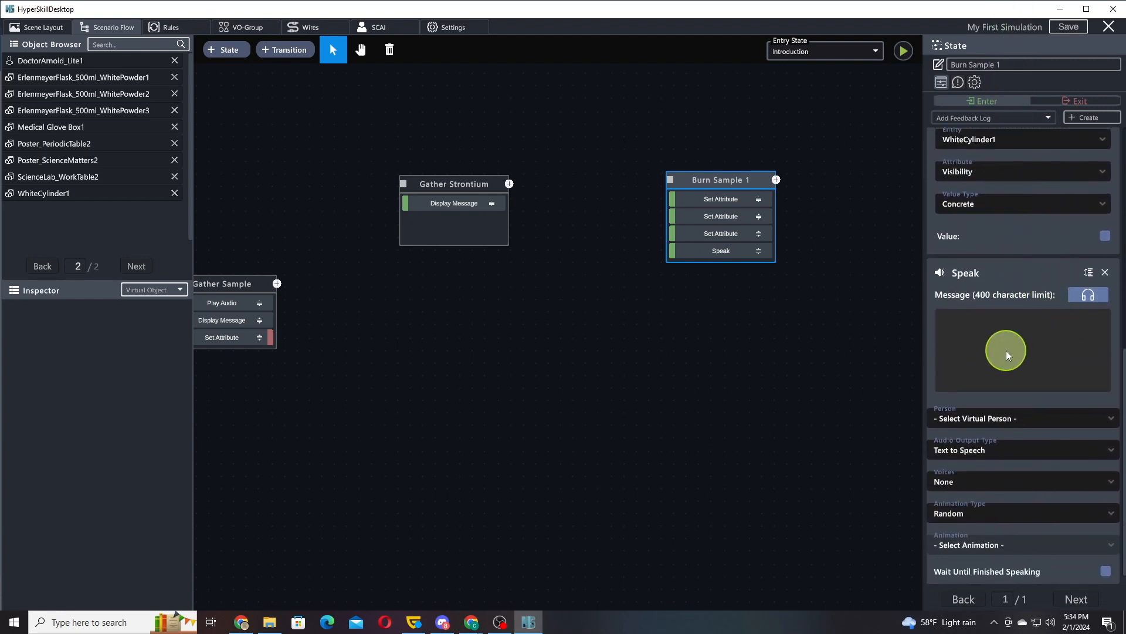
Paste the copied explanation beginning "Strontium gives crimson red color in the flame test" as the Speak behavior's message.
key("alt+Tab")
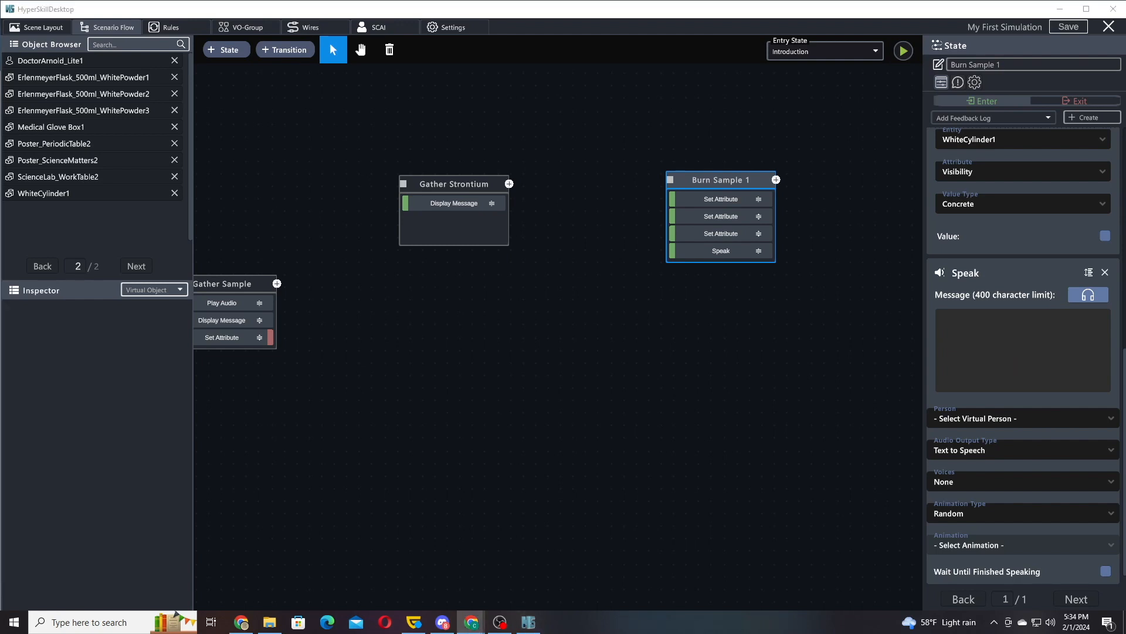
left_click(1008, 339)
key("ctrl+v")
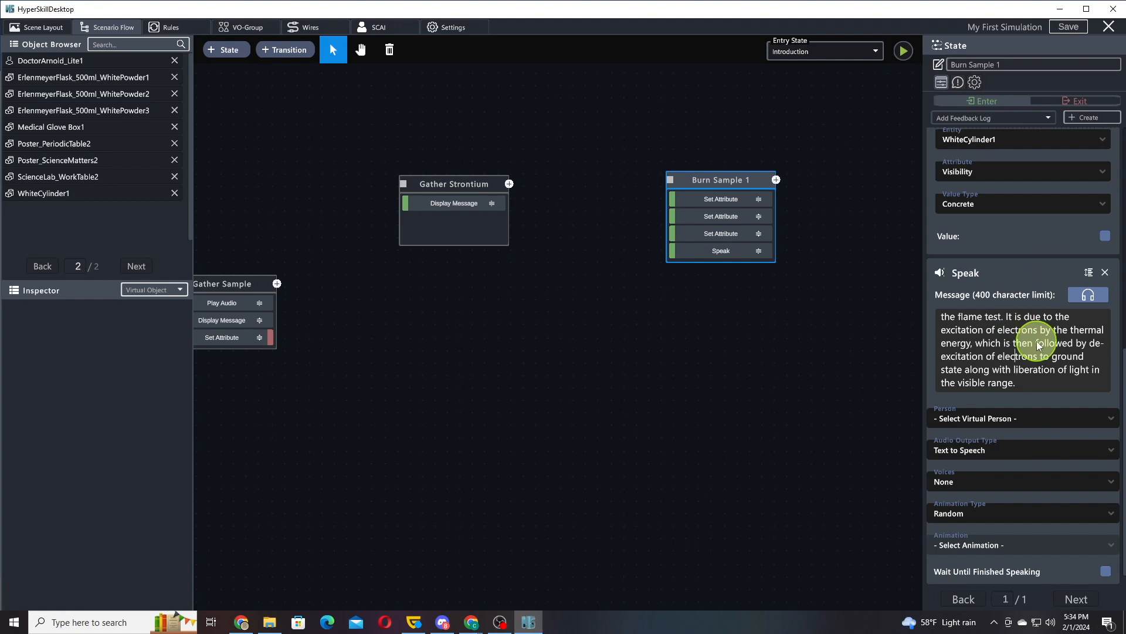
key("ctrl+Home")
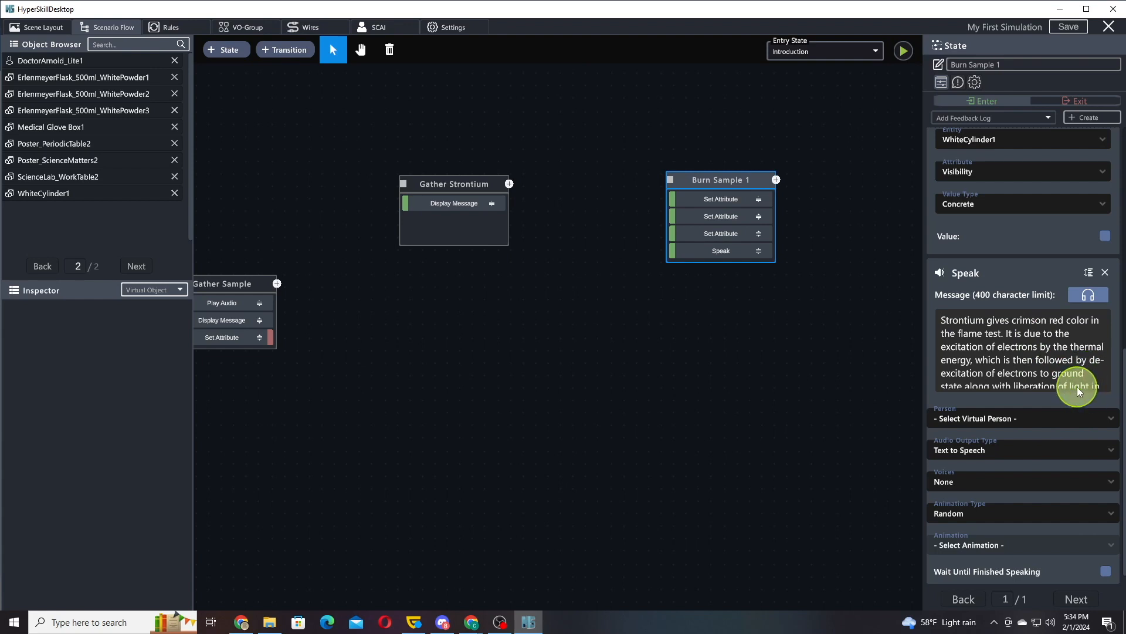
scroll(1077, 386, "down", 1)
scroll(1077, 386, "down", 1)
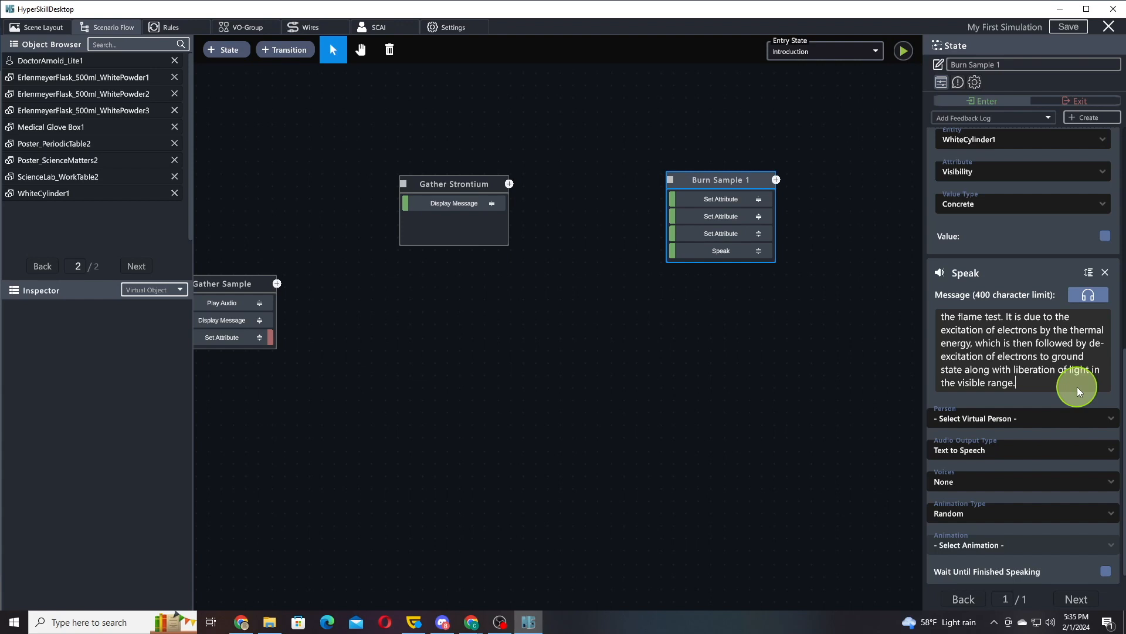
Assign the virtual person DoctorArnold_Lite1 to the Speak behavior and keep Text to Speech as its audio output type.
left_click(1006, 417)
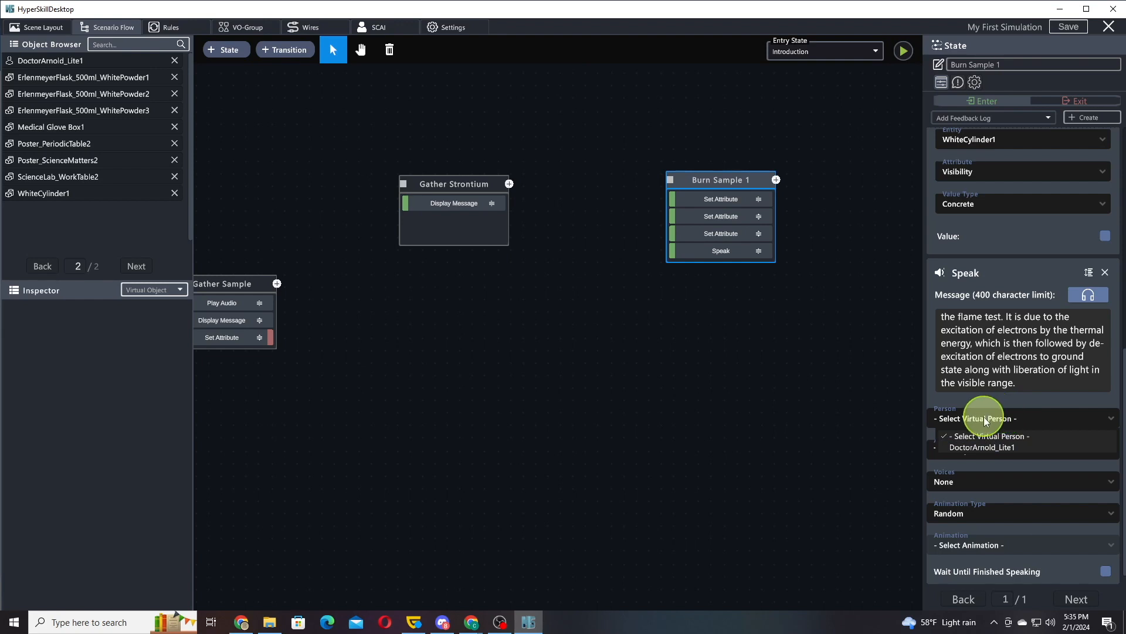
left_click(997, 446)
left_click_drag(999, 388, 992, 336)
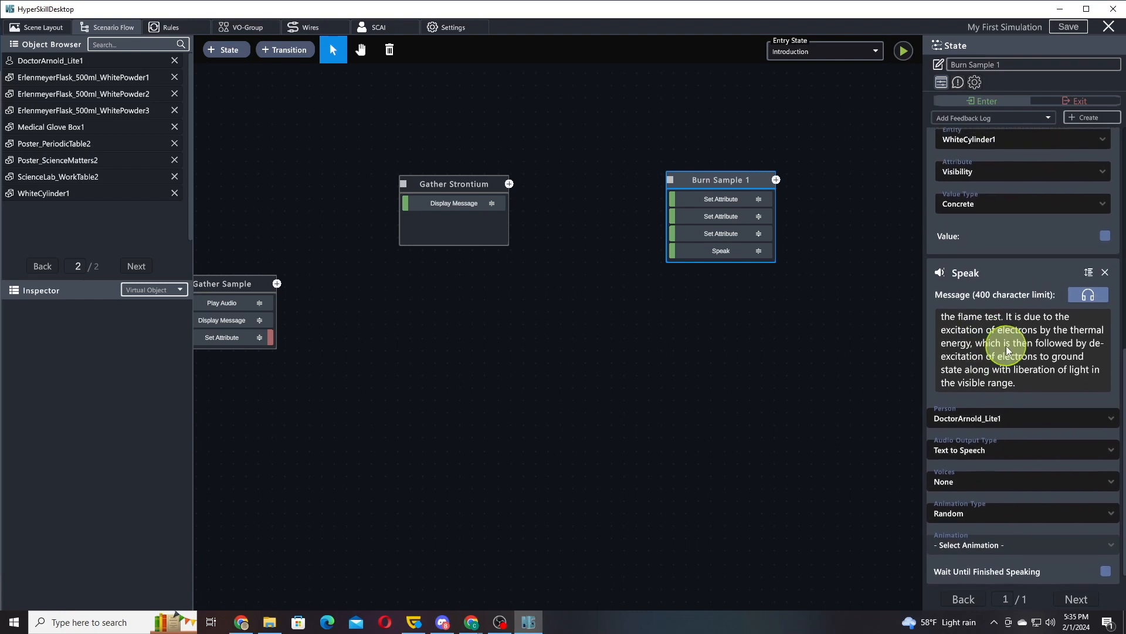
left_click(968, 450)
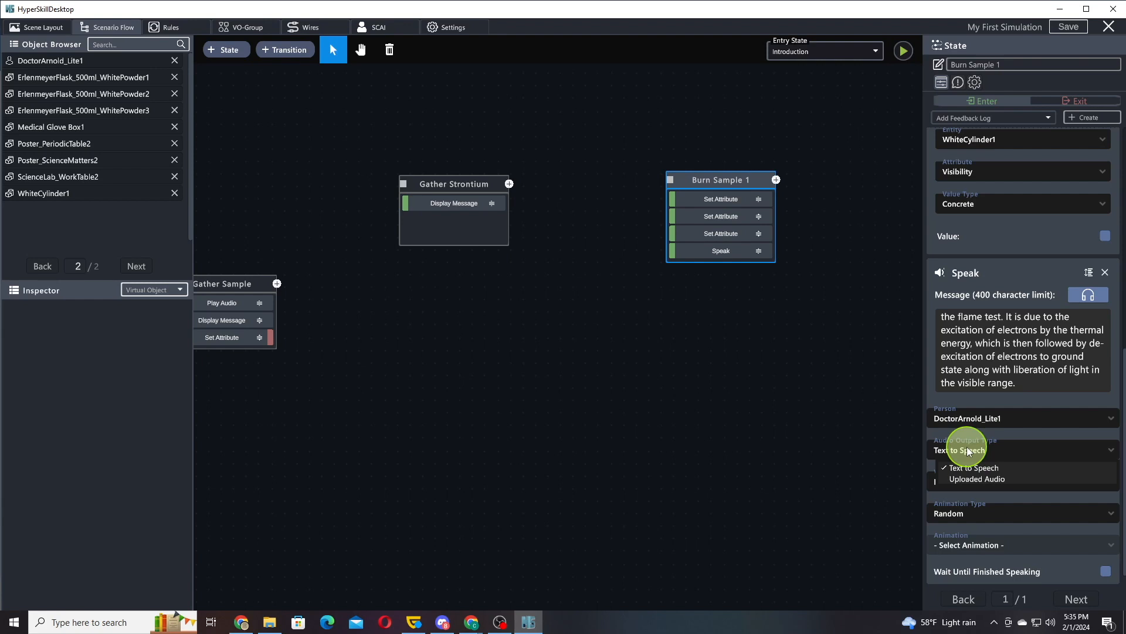
left_click(967, 450)
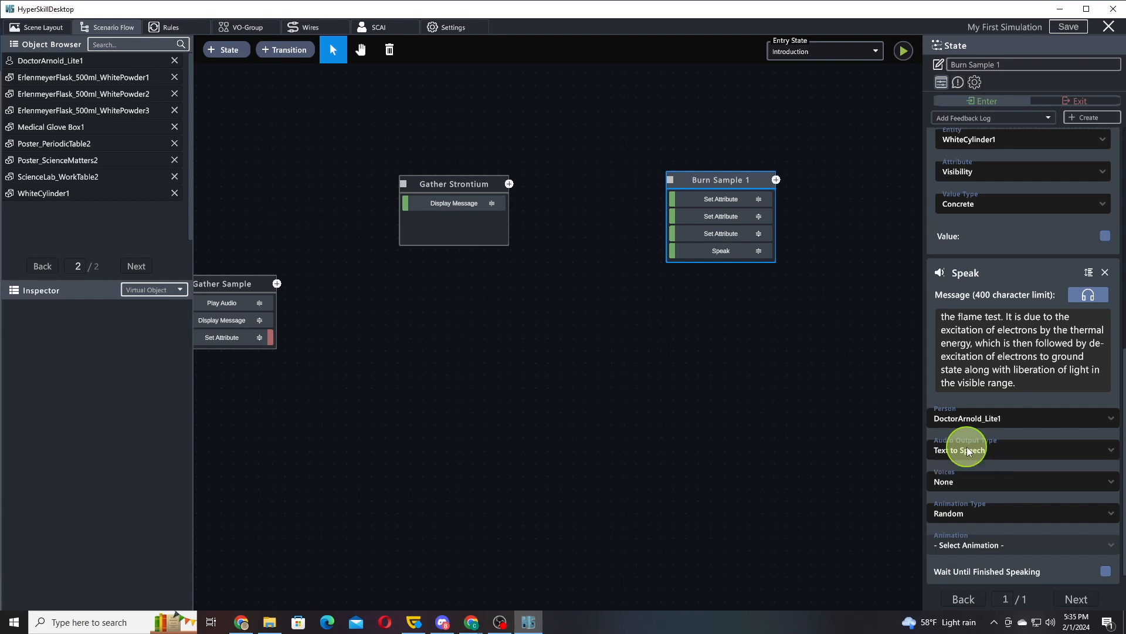
Set the Speak behavior's voice to Justin and play an audio preview of the message.
left_click(983, 481)
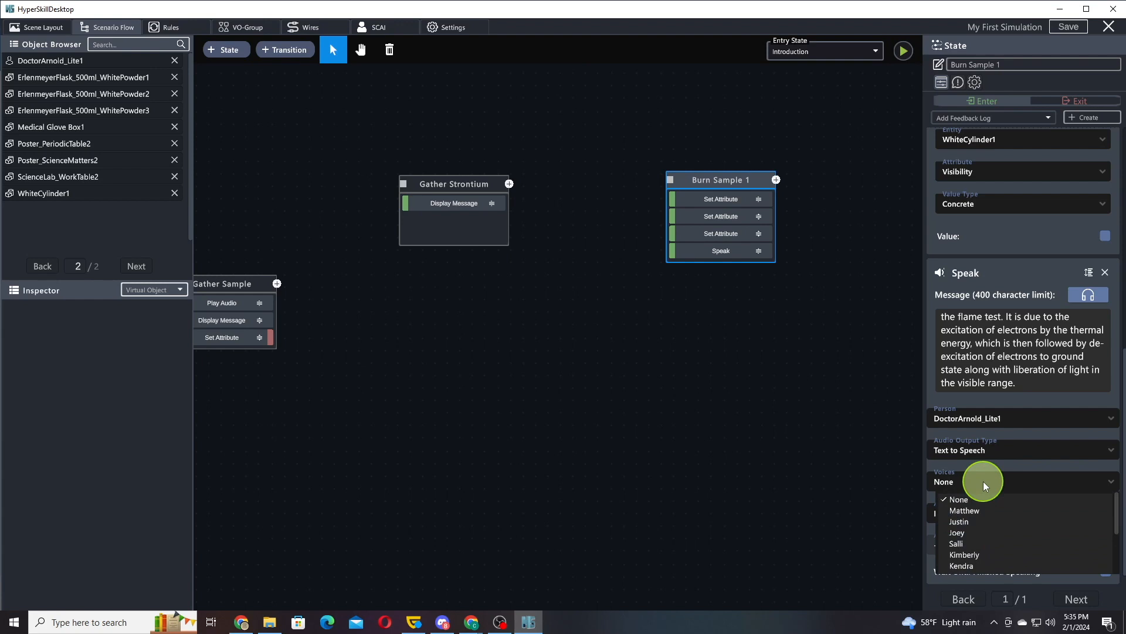
left_click(965, 522)
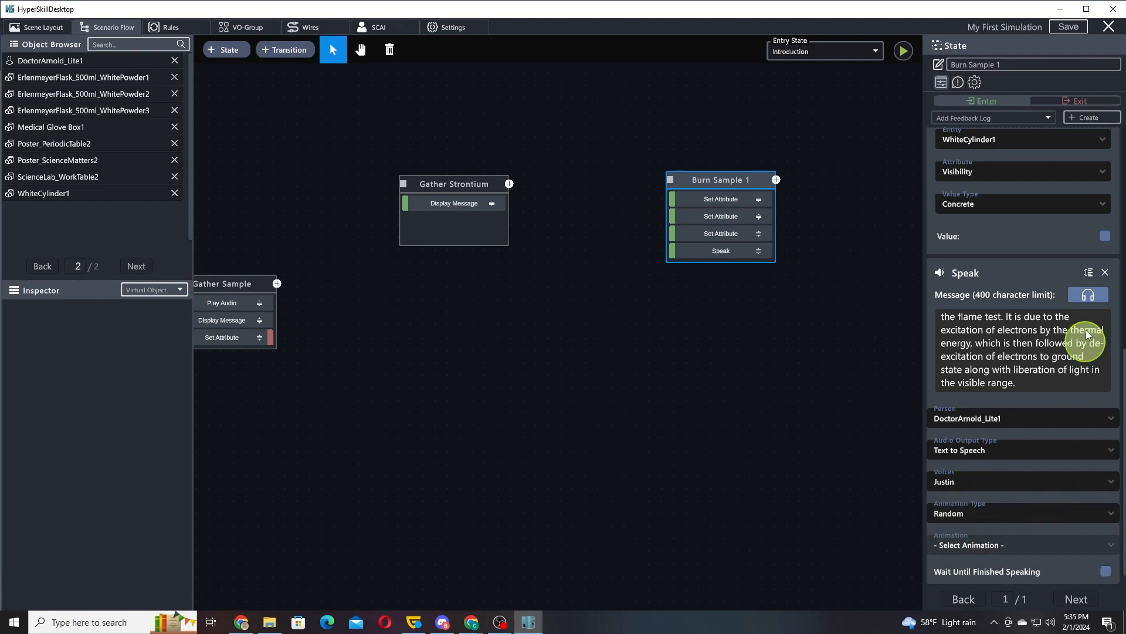
left_click(1088, 296)
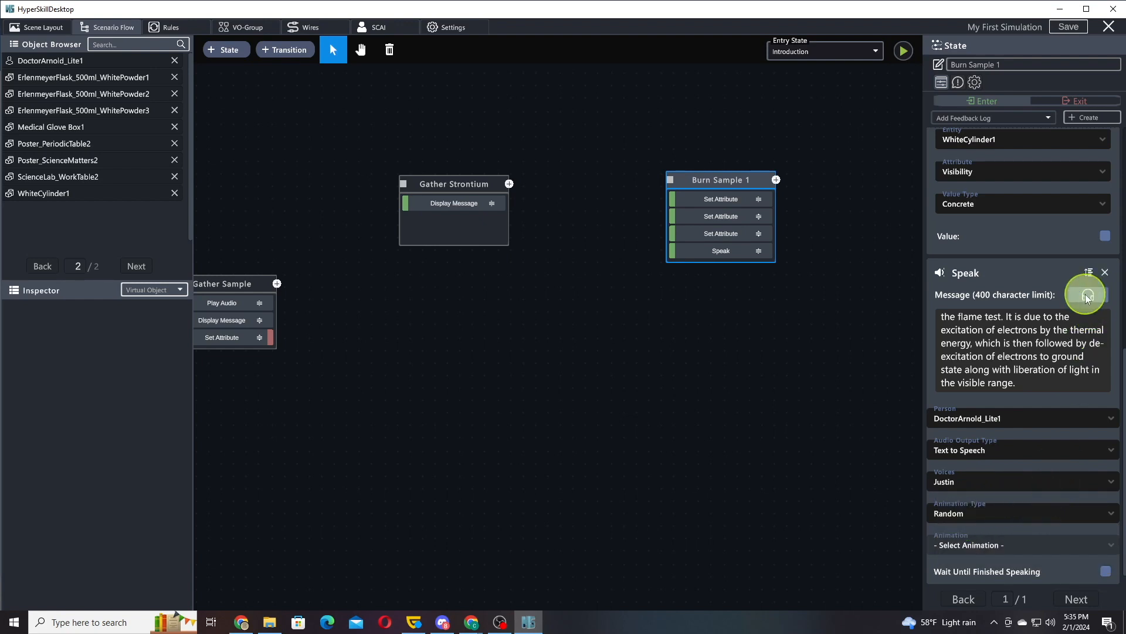
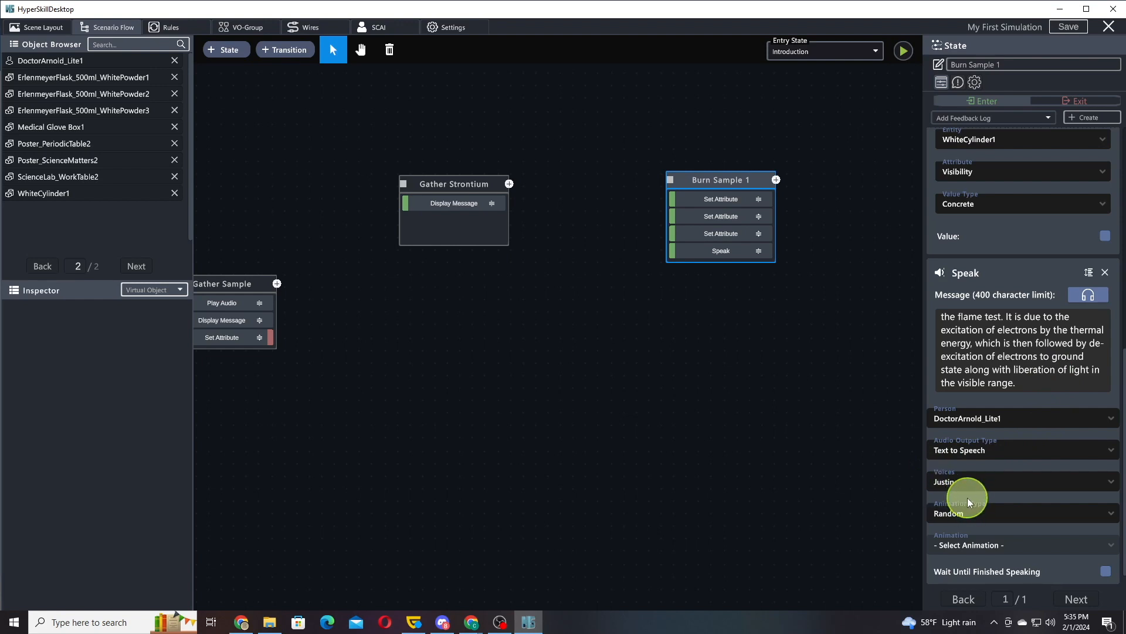
Examine the other voices available for the Speak behavior, keeping Justin as the choice.
scroll(968, 464, "down", 1)
scroll(967, 444, "up", 2)
left_click(972, 482)
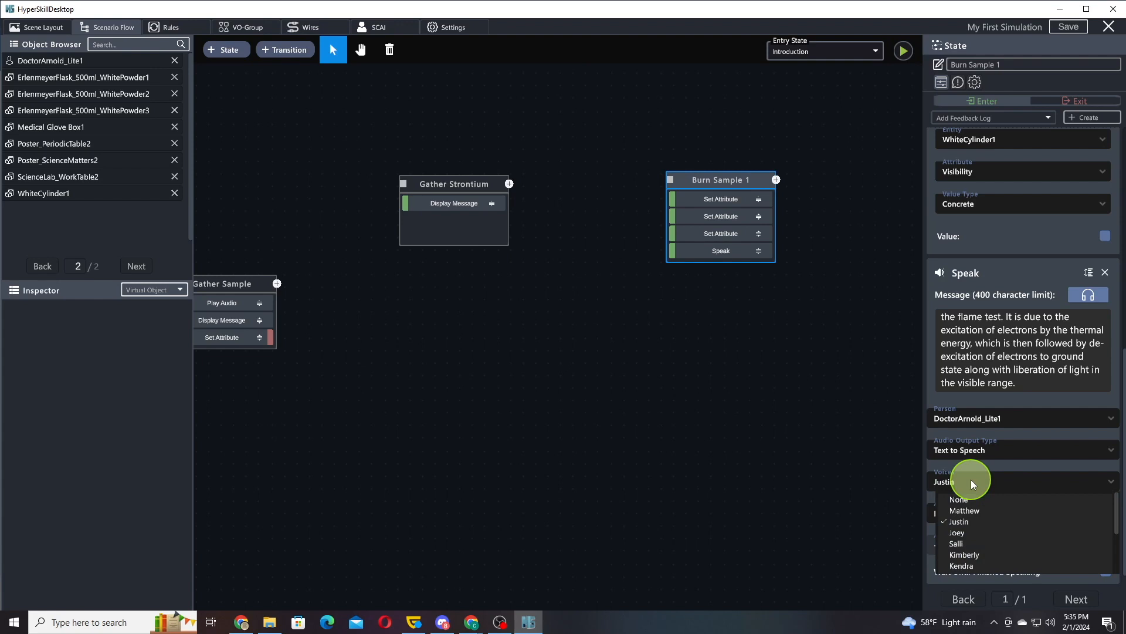
scroll(991, 534, "down", 5)
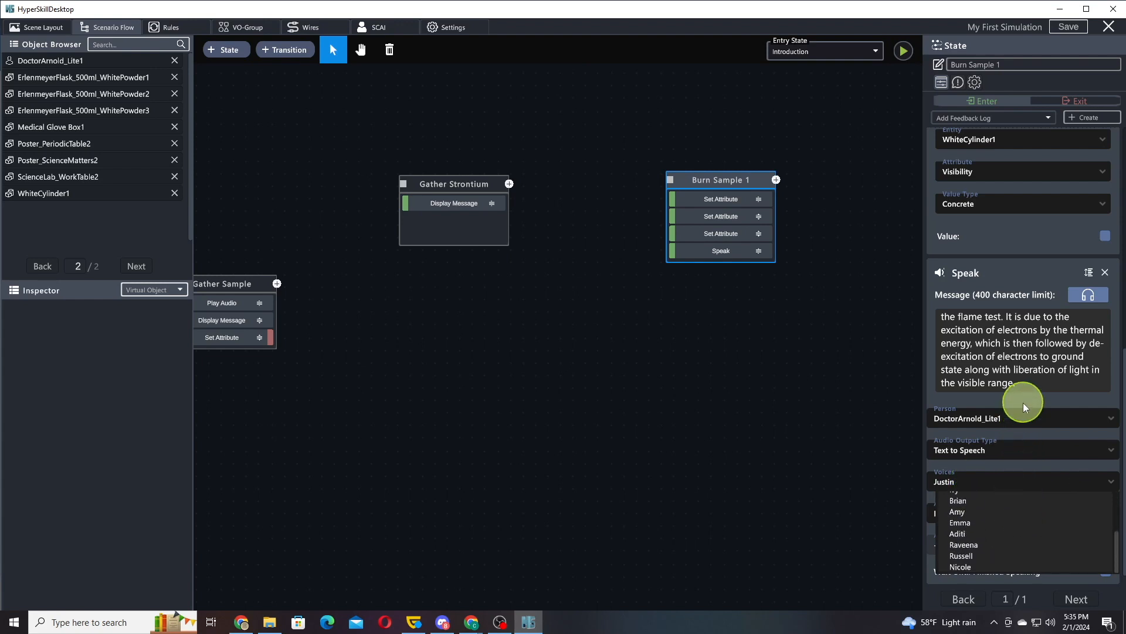
scroll(1004, 530, "up", 5)
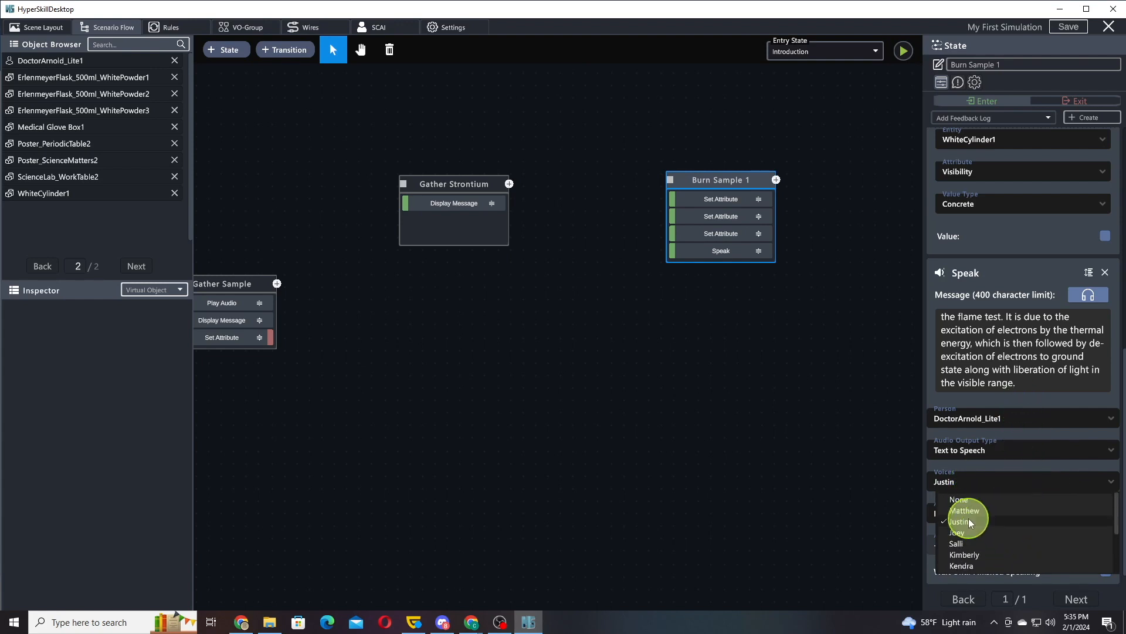
left_click(969, 518)
scroll(1007, 411, "down", 1)
scroll(1005, 390, "up", 1)
Try the Selected animation type for the Speak behavior and look through the available talking animations.
left_click(995, 511)
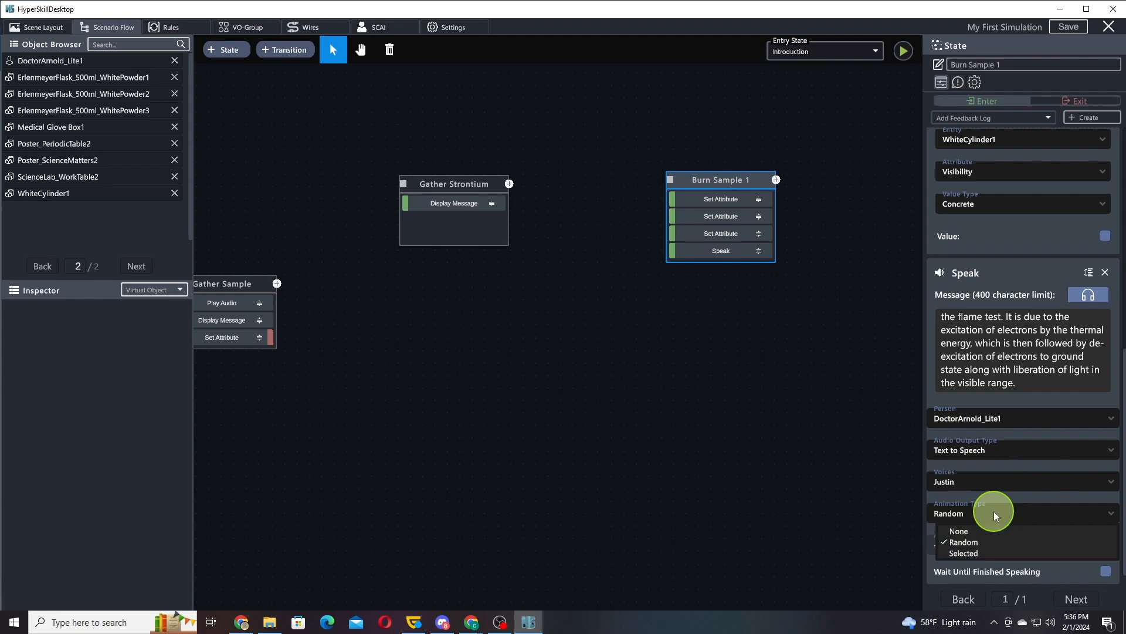
left_click(980, 555)
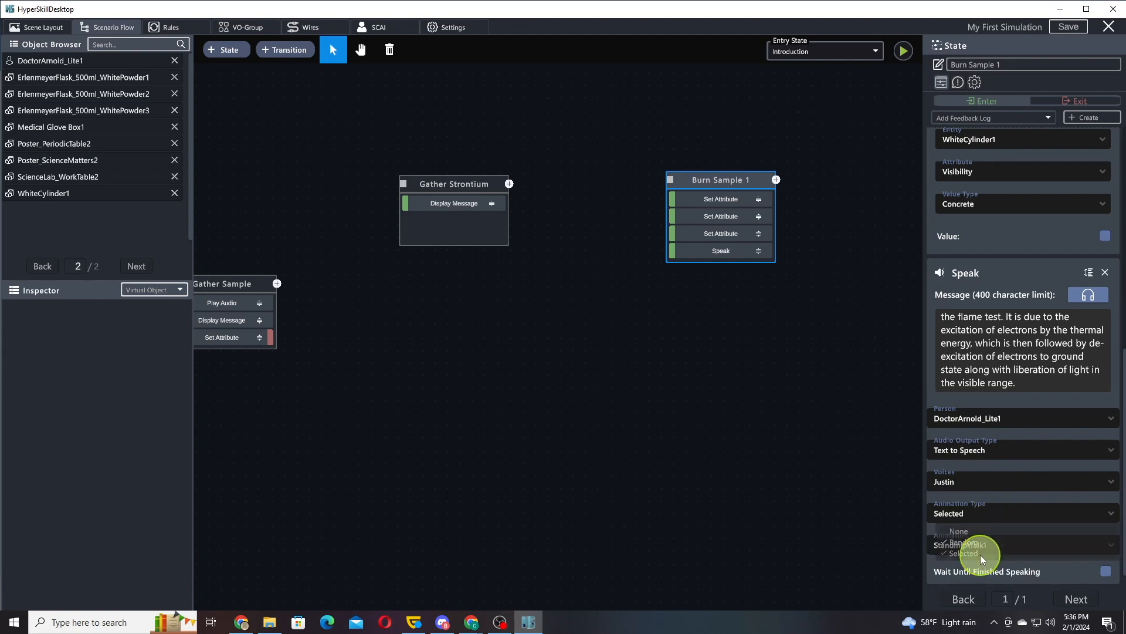
left_click(980, 543)
left_click_drag(1010, 501, 1003, 321)
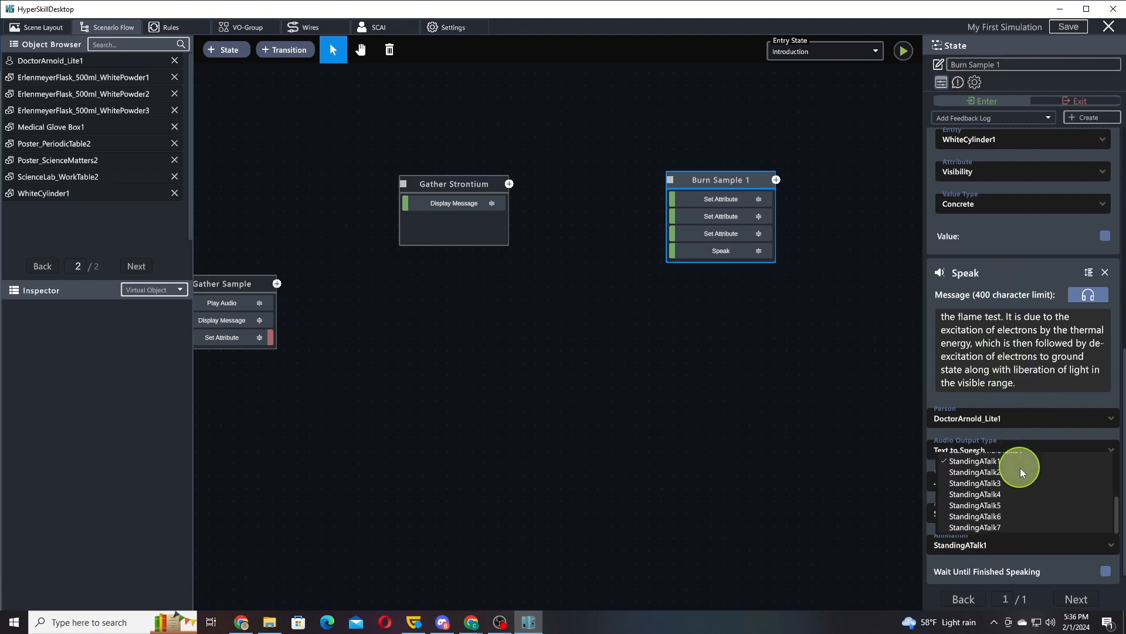
scroll(1041, 506, "up", 1)
scroll(1039, 517, "down", 1)
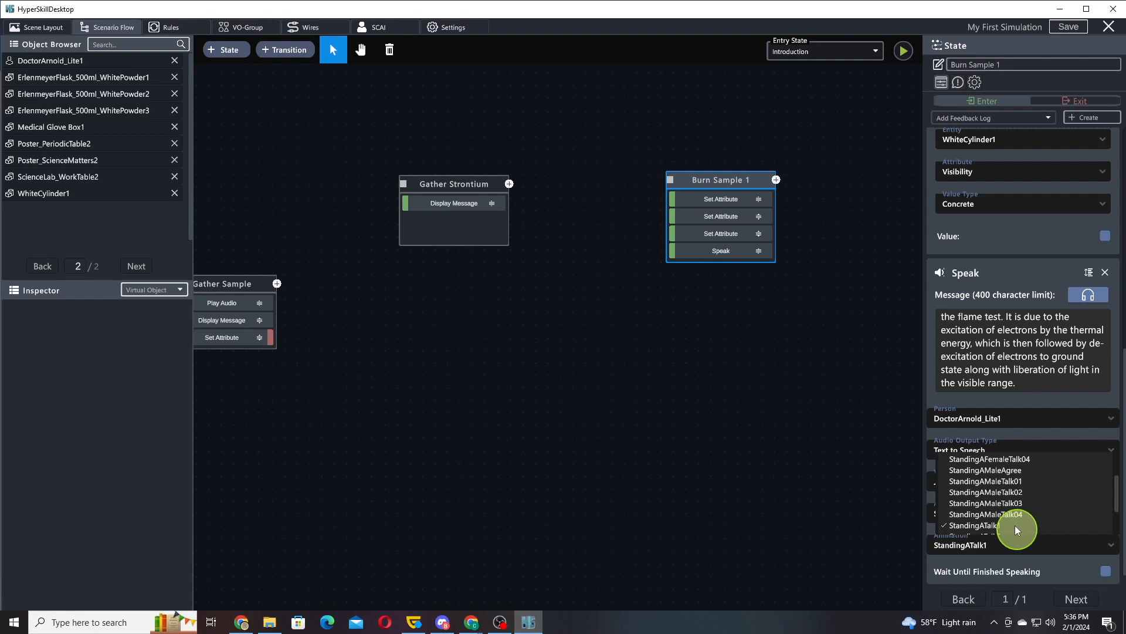
scroll(1005, 477, "up", 5)
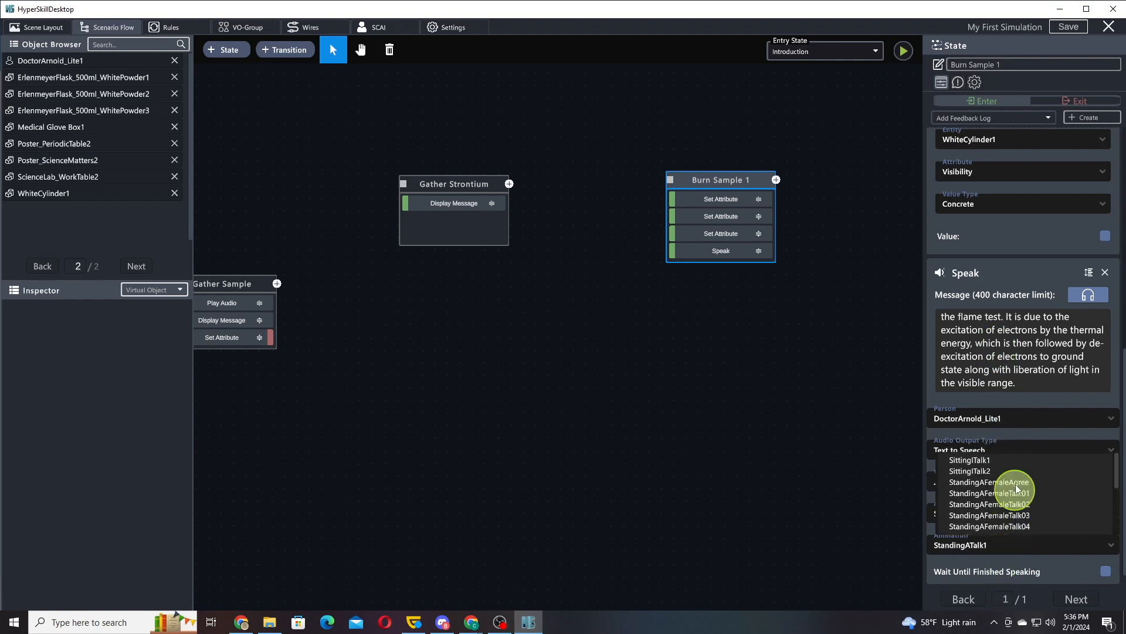
left_click(997, 389)
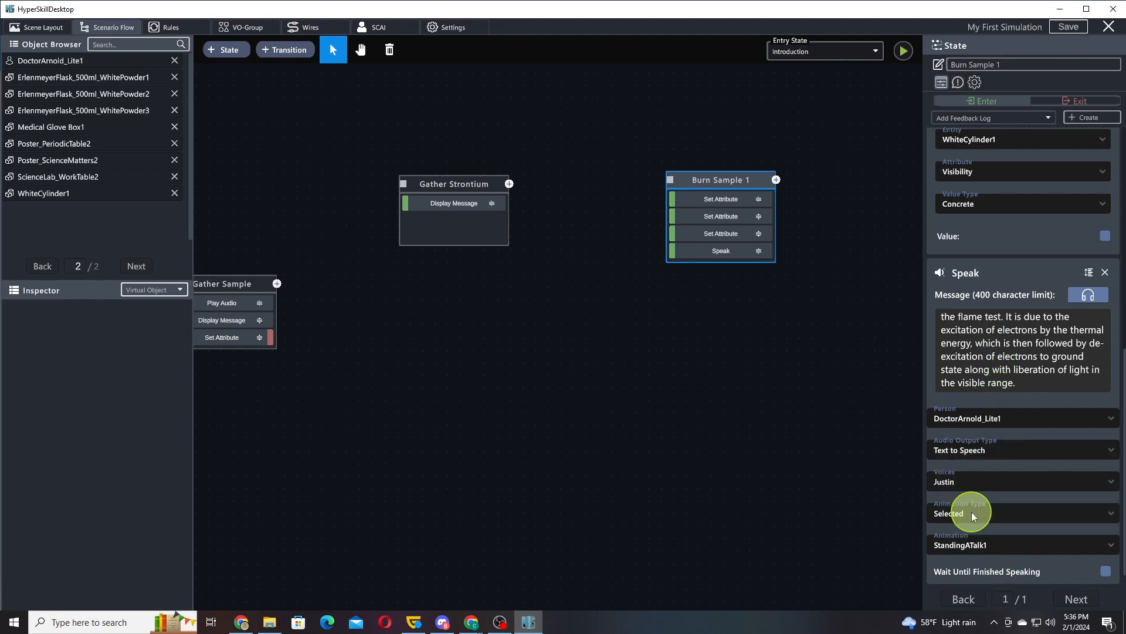
Set the Speak behavior's animation type to None and enable Wait Until Finished Speaking.
left_click(974, 513)
left_click(967, 529)
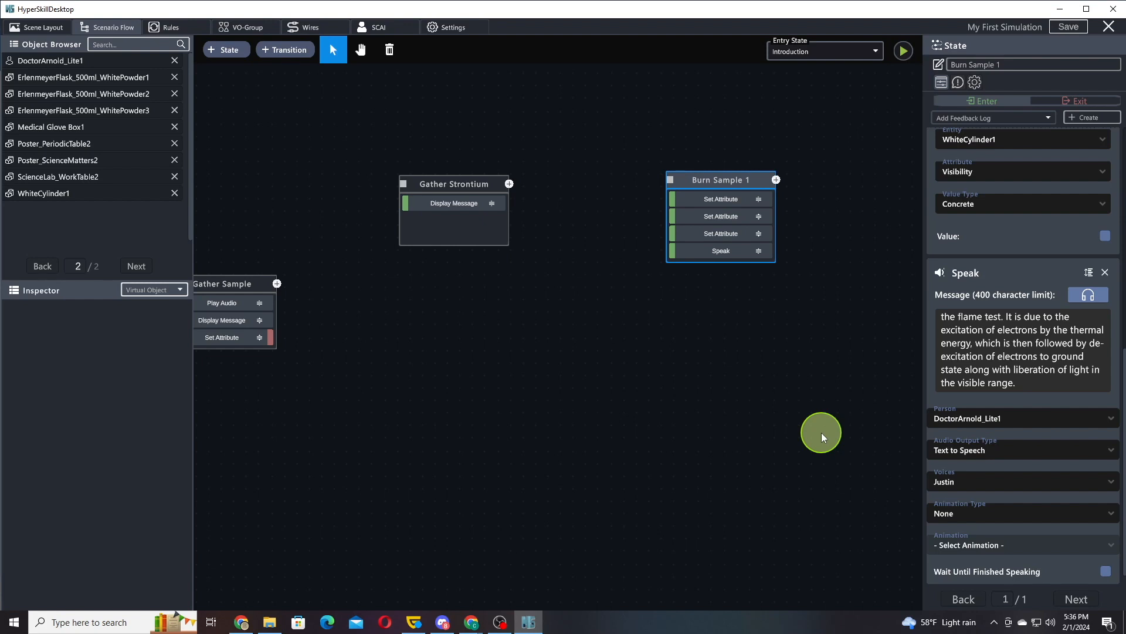
left_click(1104, 570)
left_click_drag(1045, 573, 1033, 467)
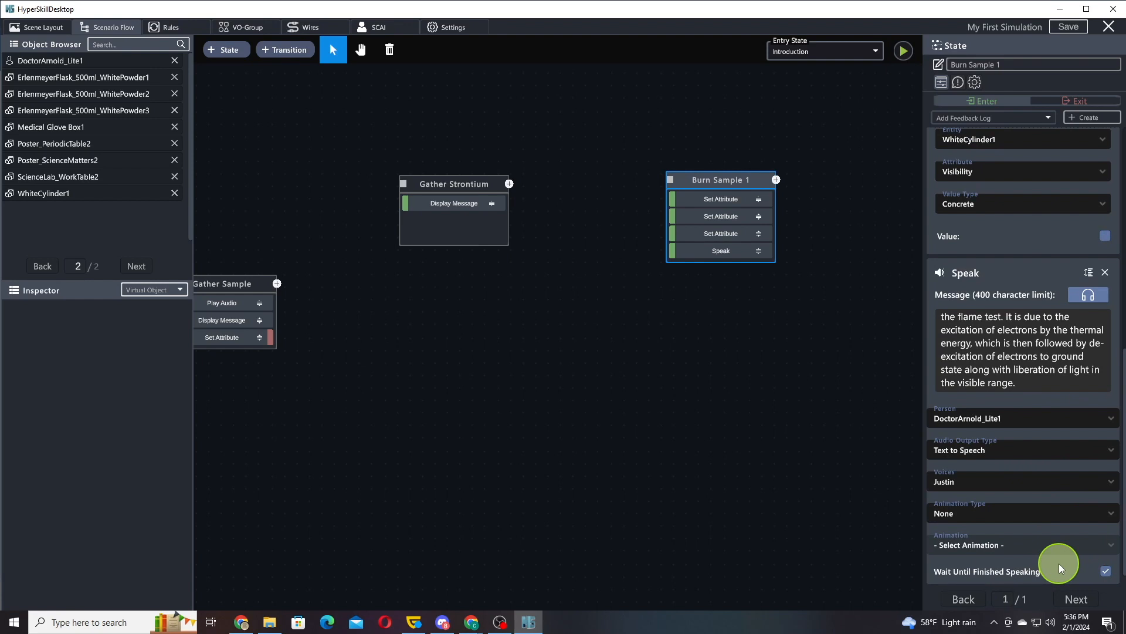
Add two more Set Attribute behaviors after the Speak behavior on entering Burn Sample 1.
left_click(977, 116)
scroll(994, 173, "down", 5)
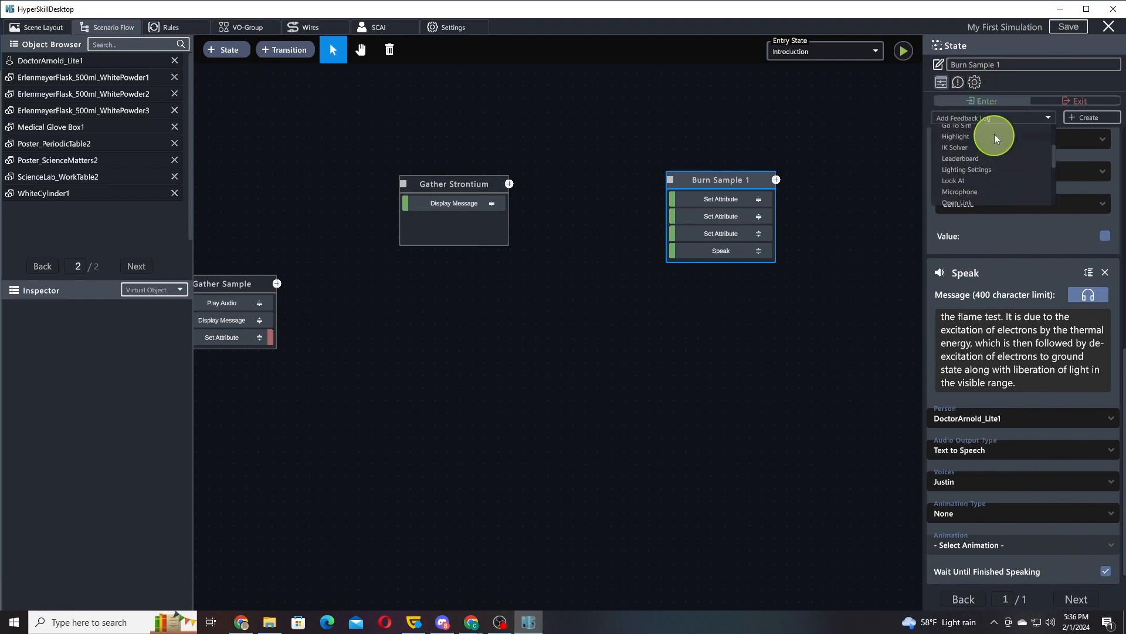
scroll(998, 170, "down", 3)
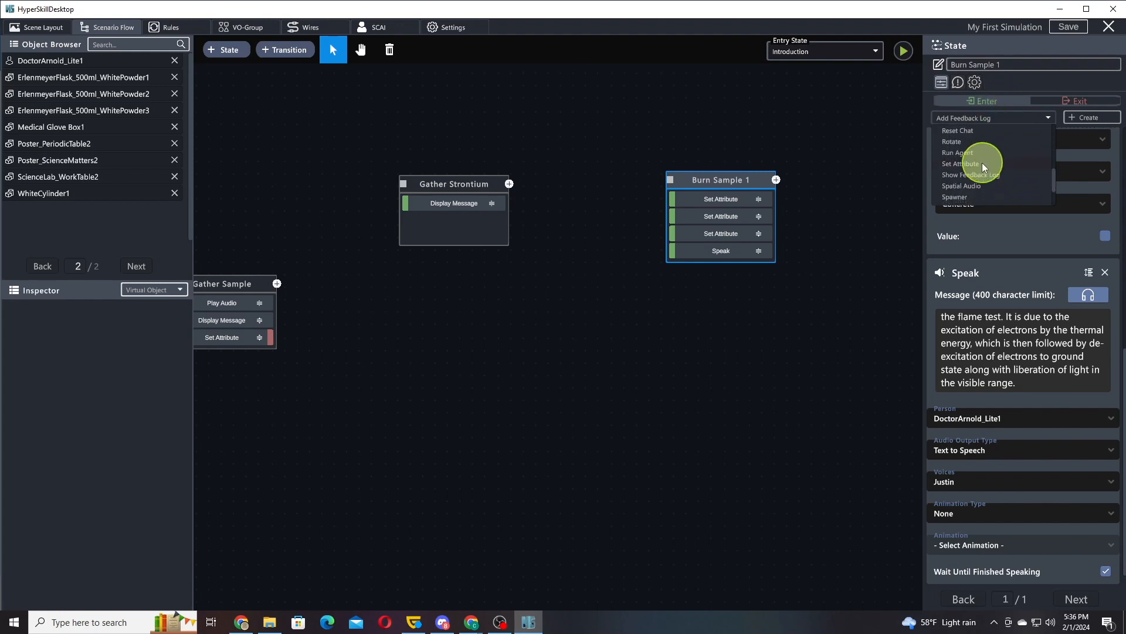
left_click(982, 167)
left_click(1095, 117)
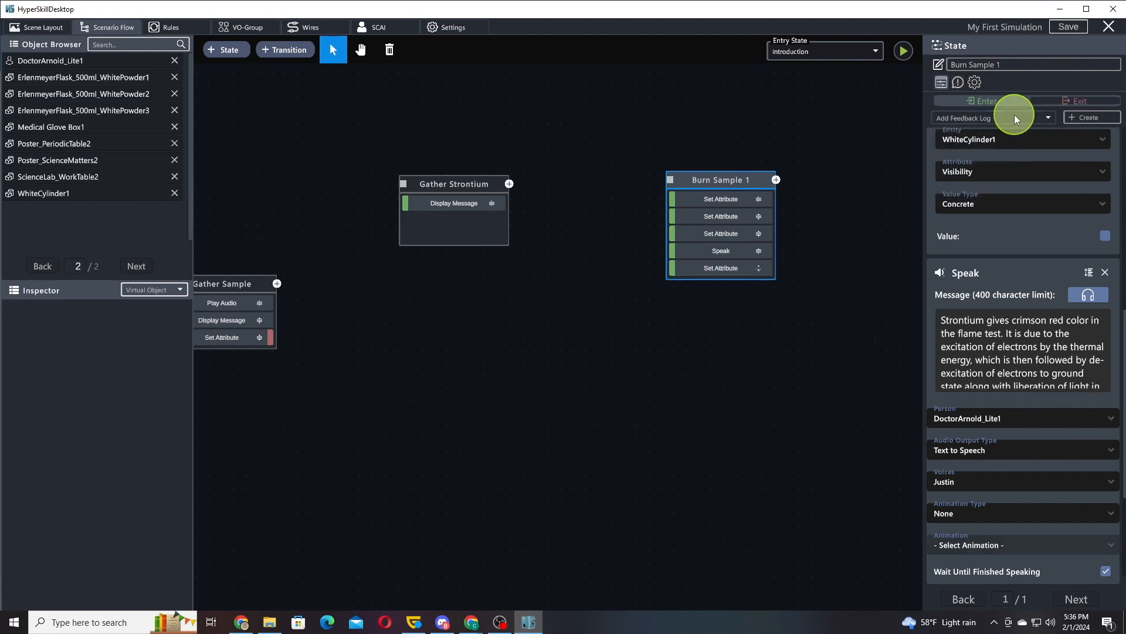
left_click(1015, 117)
scroll(1010, 185, "down", 1)
scroll(997, 164, "down", 4)
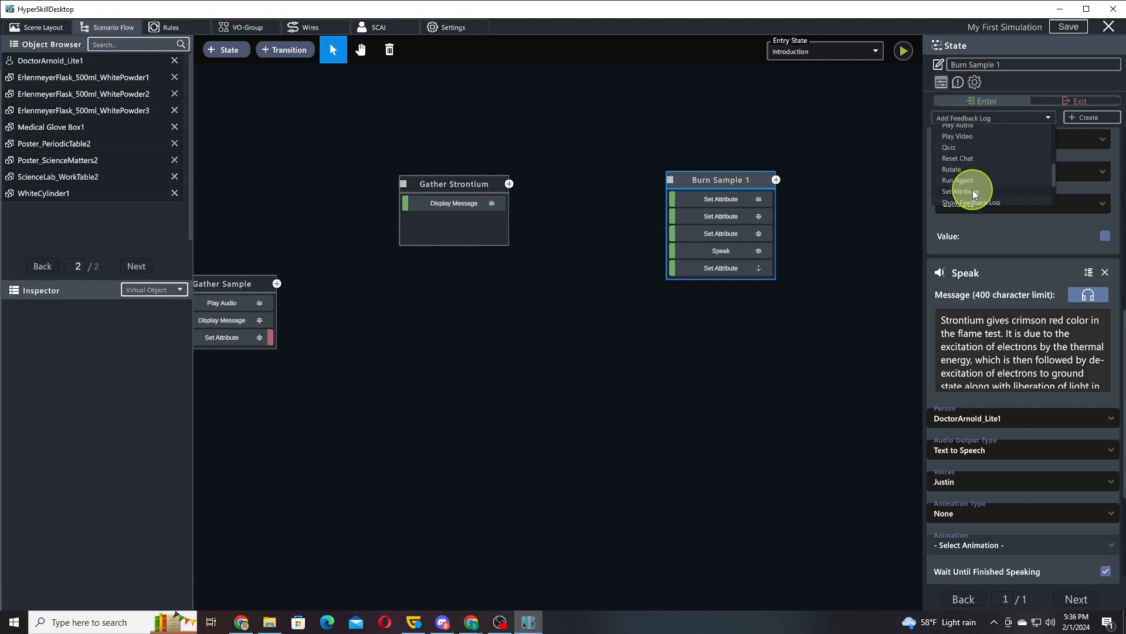
left_click(968, 191)
left_click(1076, 120)
Set the first Set Attribute behavior after Speak to virtual object BurnerFlame_Default1, attribute Visibility, with the value enabled.
scroll(980, 264, "down", 6)
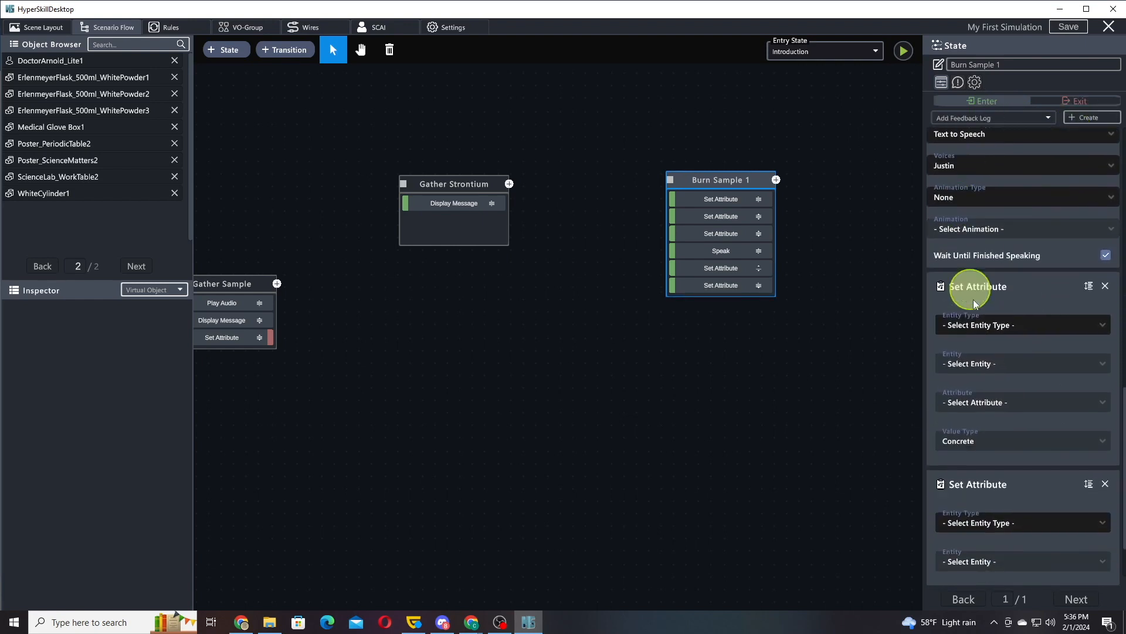
left_click(1022, 245)
left_click(1000, 275)
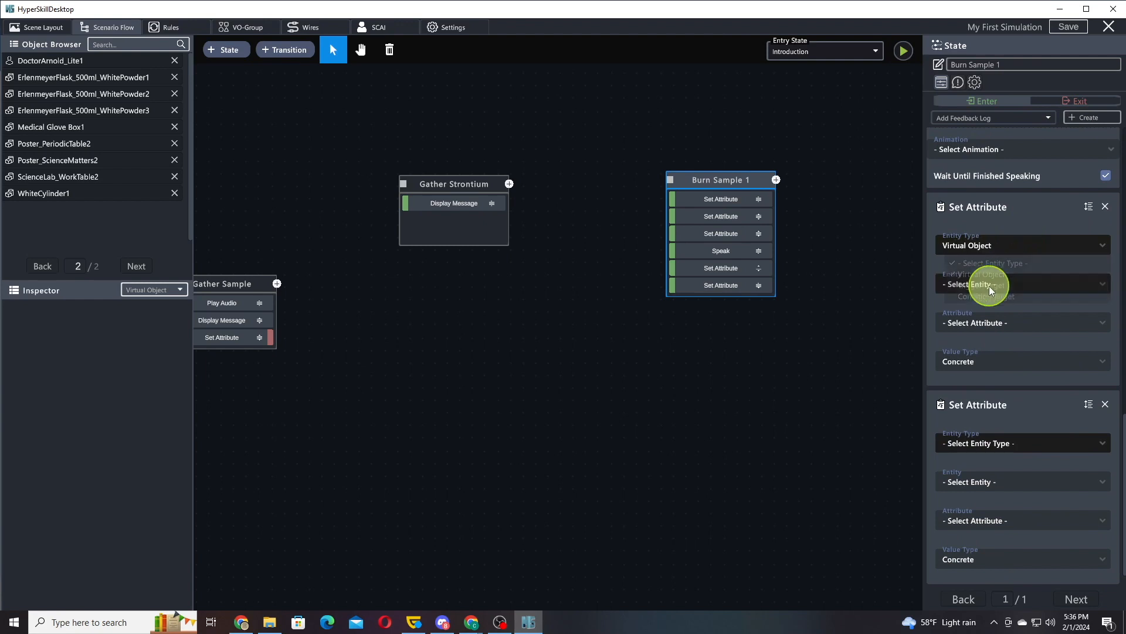
left_click(991, 284)
scroll(1013, 315, "down", 1)
scroll(1014, 305, "down", 2)
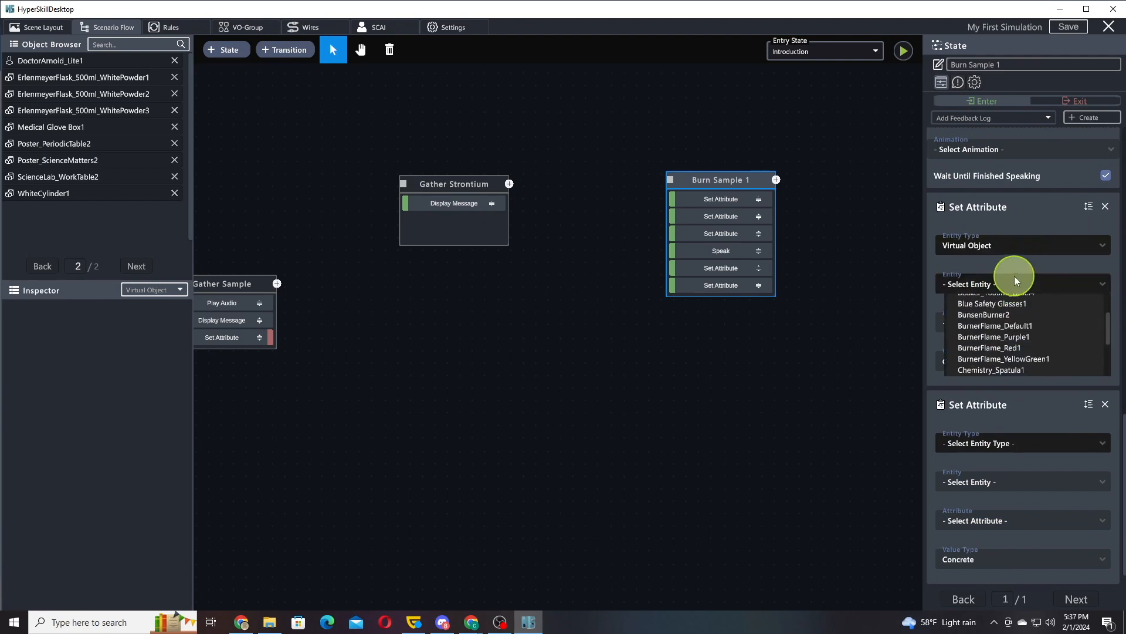
left_click(1009, 326)
left_click(1009, 324)
scroll(1016, 319, "down", 4)
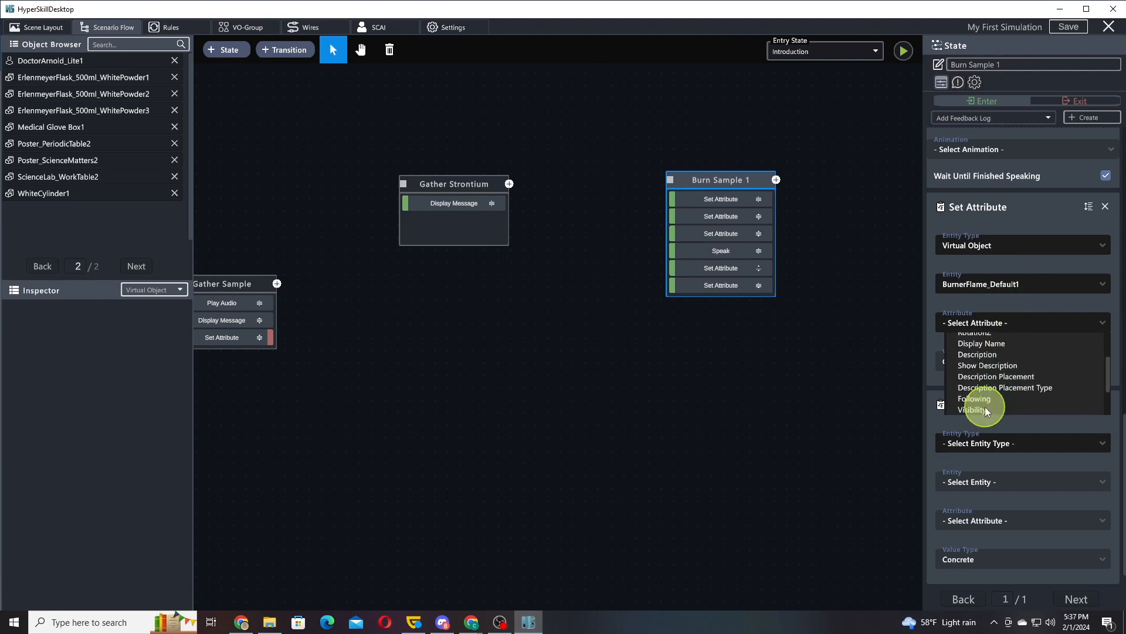
left_click(985, 409)
Set the last Set Attribute behavior to virtual object BurnerFlame_Red1, attribute Visibility, with the value disabled, and review the state's behaviors.
left_click(998, 444)
left_click(984, 470)
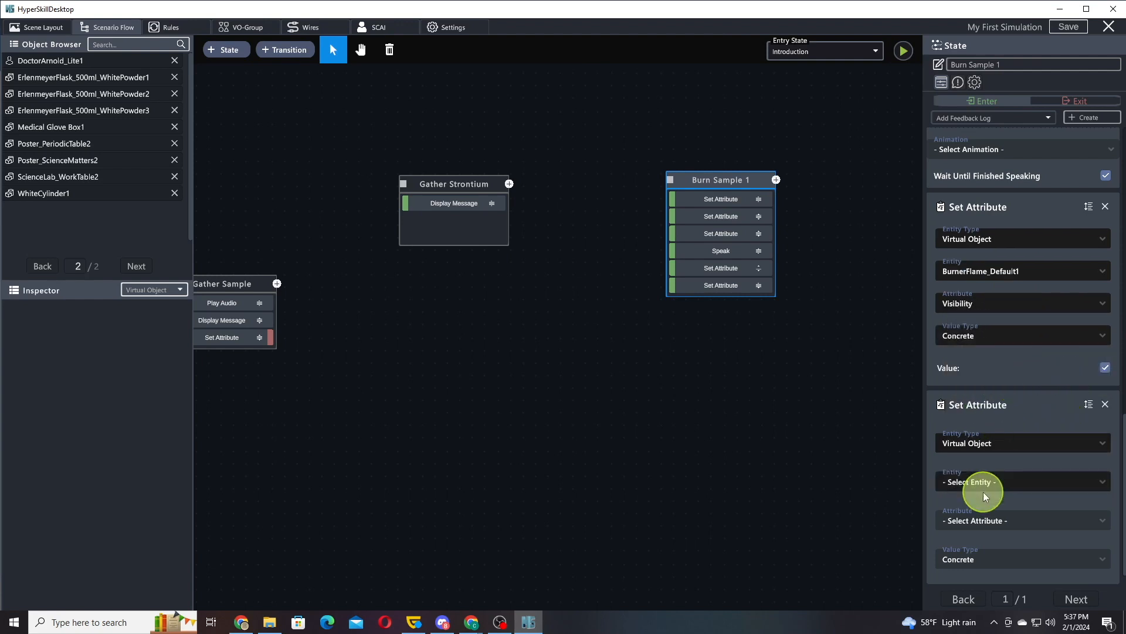
left_click(984, 490)
scroll(999, 513, "down", 3)
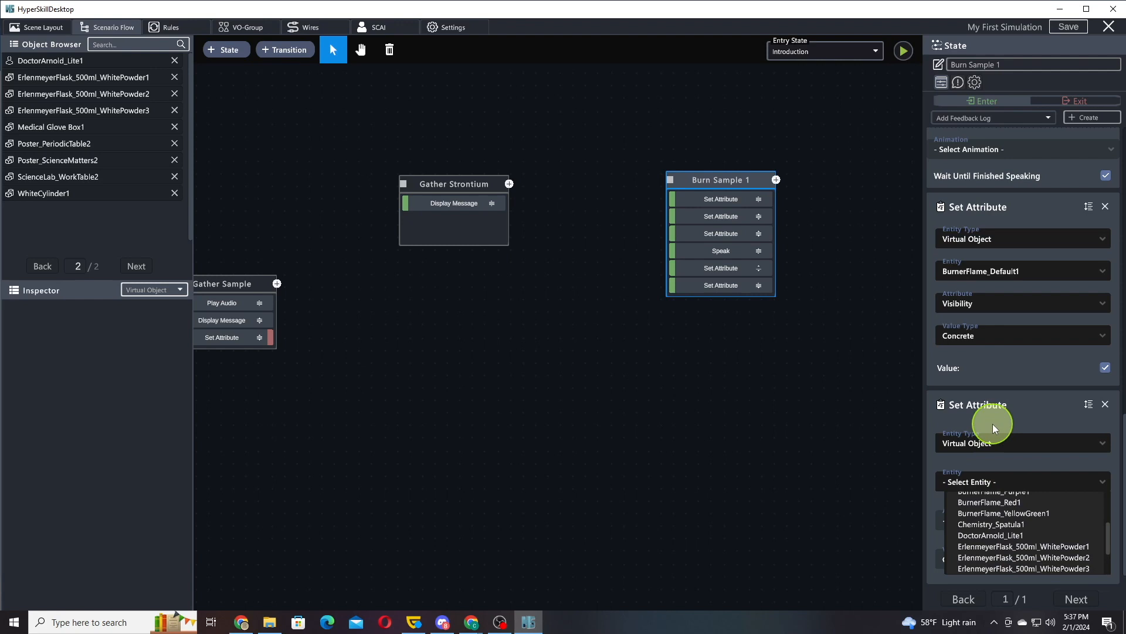
left_click(980, 522)
left_click(980, 522)
scroll(1011, 566, "down", 3)
left_click(973, 541)
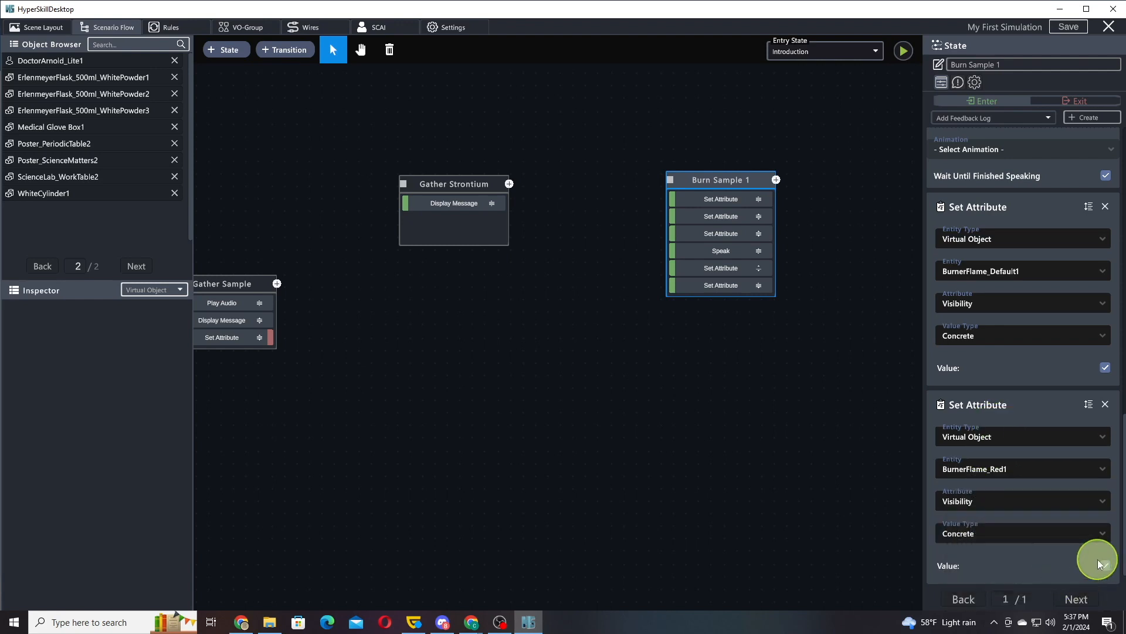
scroll(1010, 353, "down", 5)
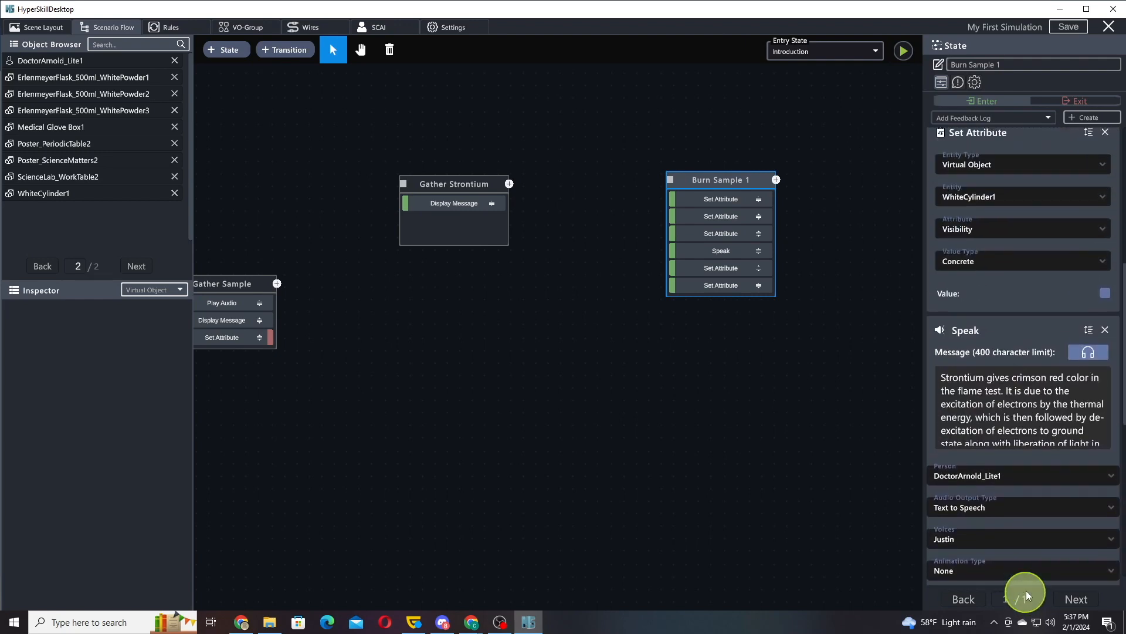
scroll(996, 352, "up", 5)
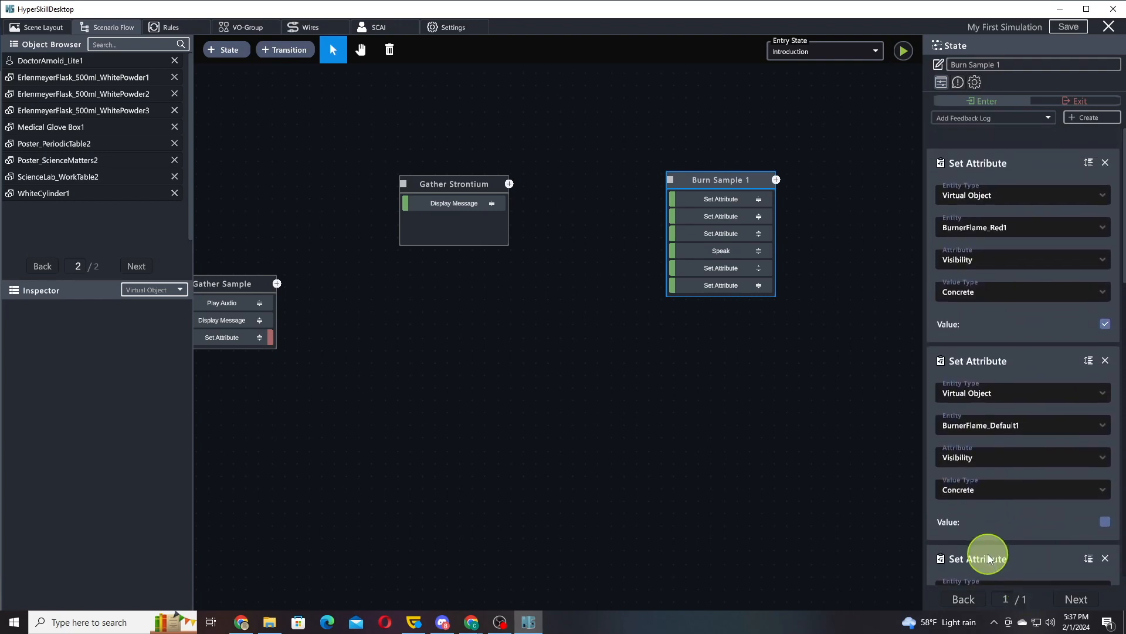
scroll(974, 395, "down", 10)
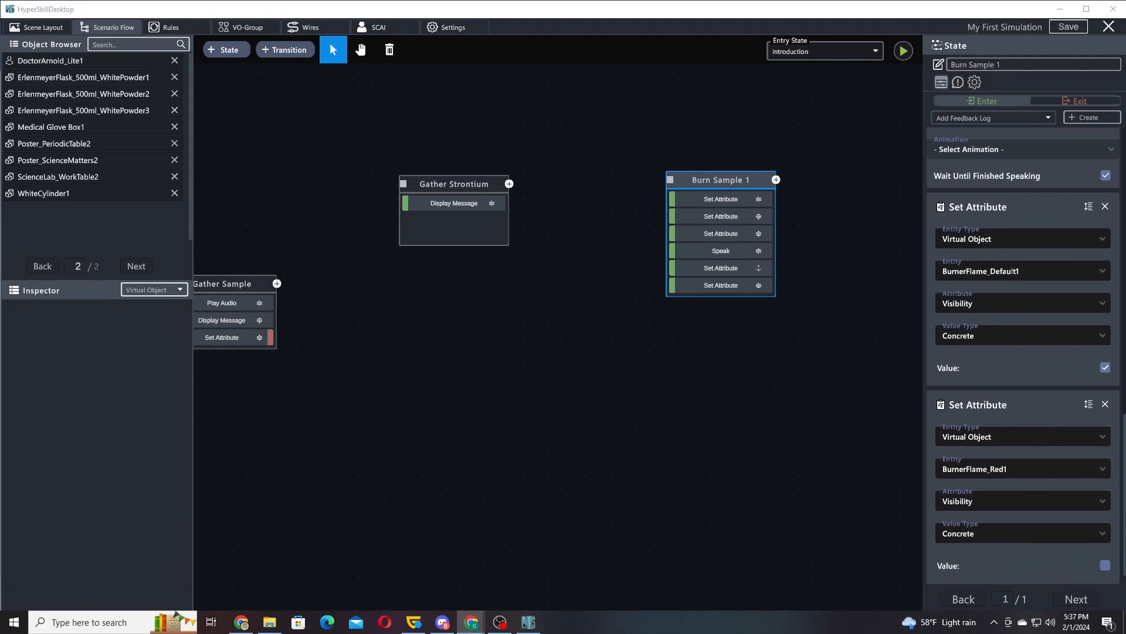
Add a new state beyond Burn Sample 1 and try to name it Clean Spatula.
mouse_move(808, 415)
left_mouse_down()
mouse_move(467, 393)
mouse_move(708, 342)
left_mouse_up()
scroll(477, 392, "down", 2)
left_click(229, 50)
left_click(555, 290)
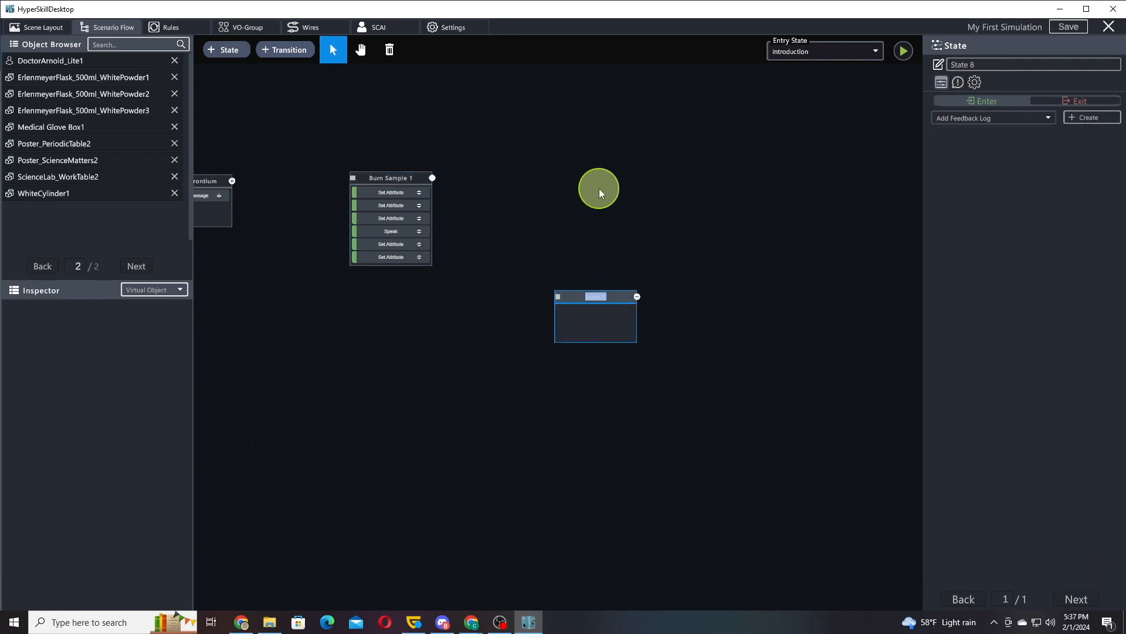
type("AClean Spatula")
left_click(568, 299)
Add a Display Message behavior to State 8 reading "Before gathering another sample, it is important to clean your spatula with HCL. Do so now.".
left_click(986, 119)
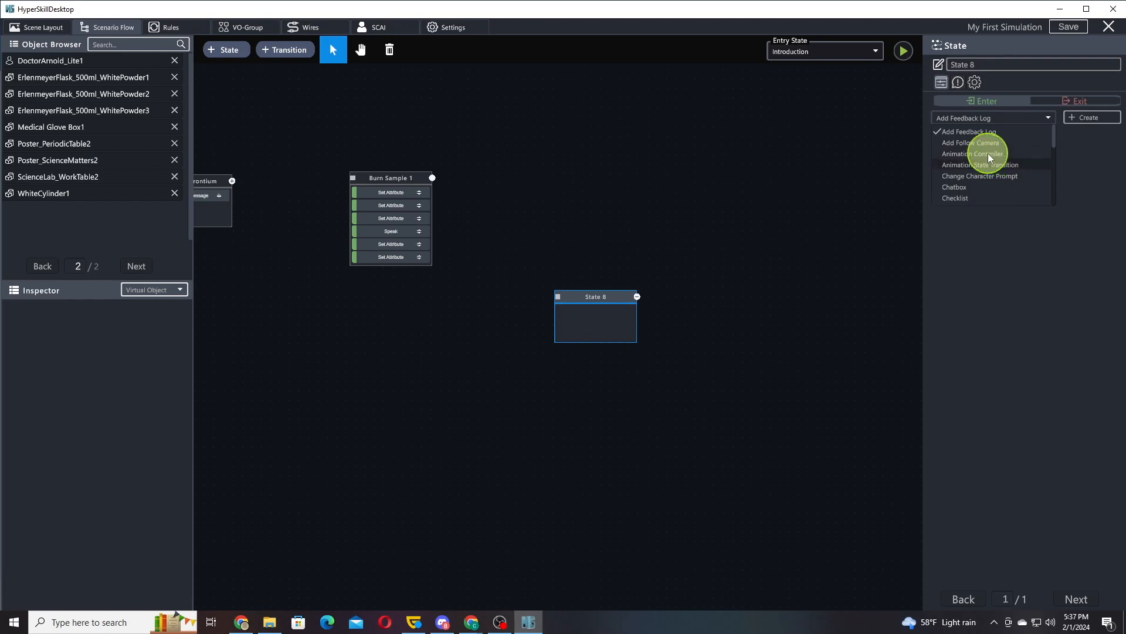
scroll(988, 153, "down", 2)
left_click(982, 186)
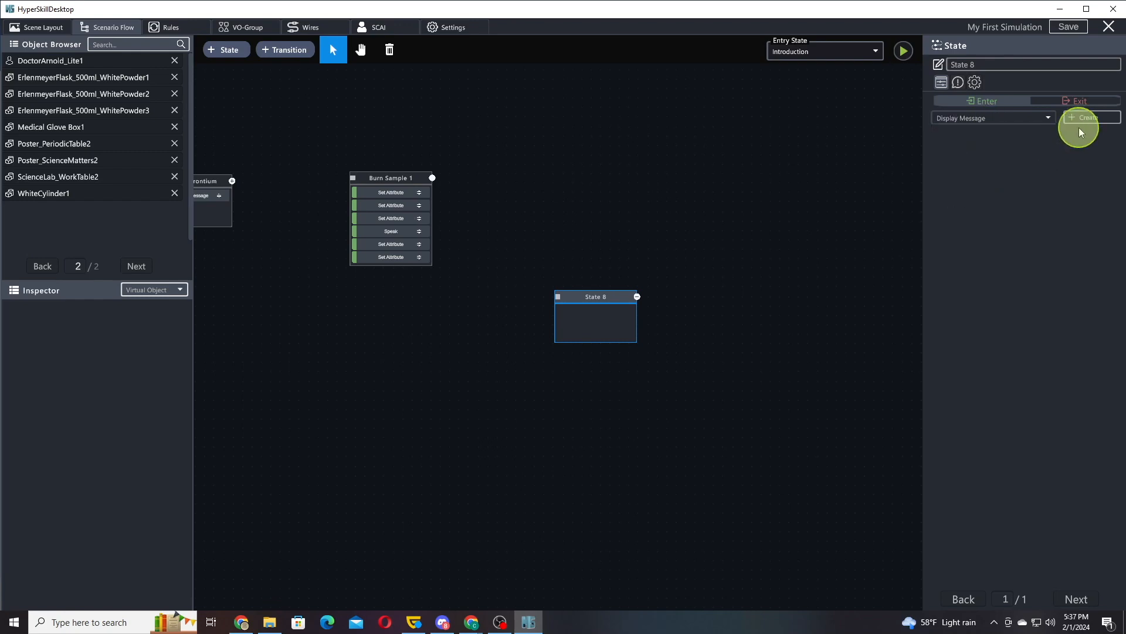
left_click(1079, 122)
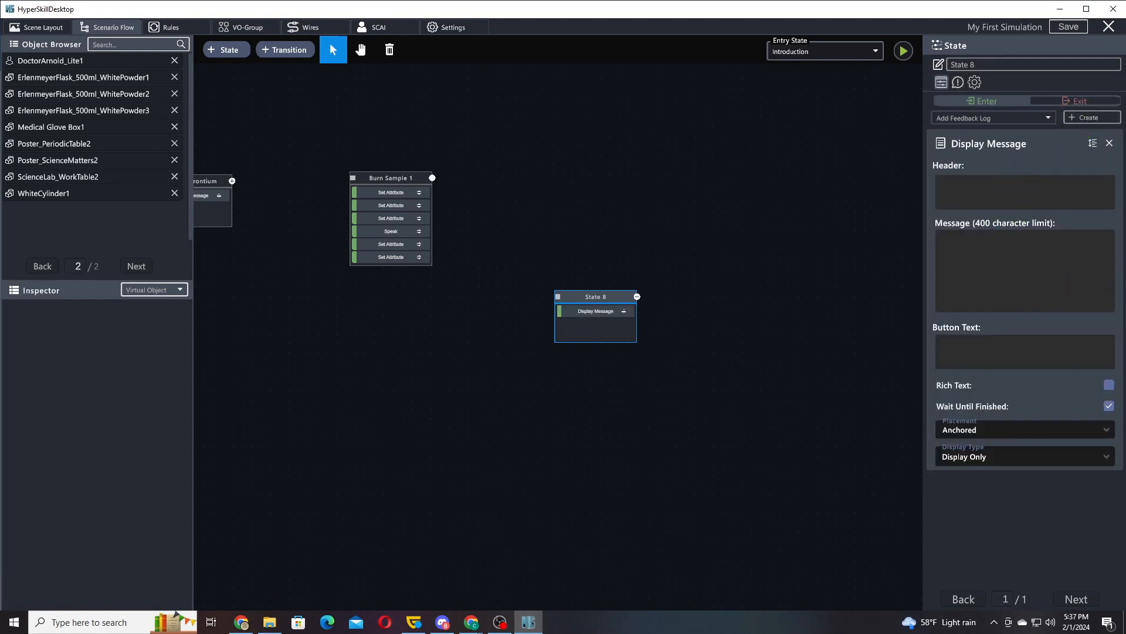
key("alt+Tab")
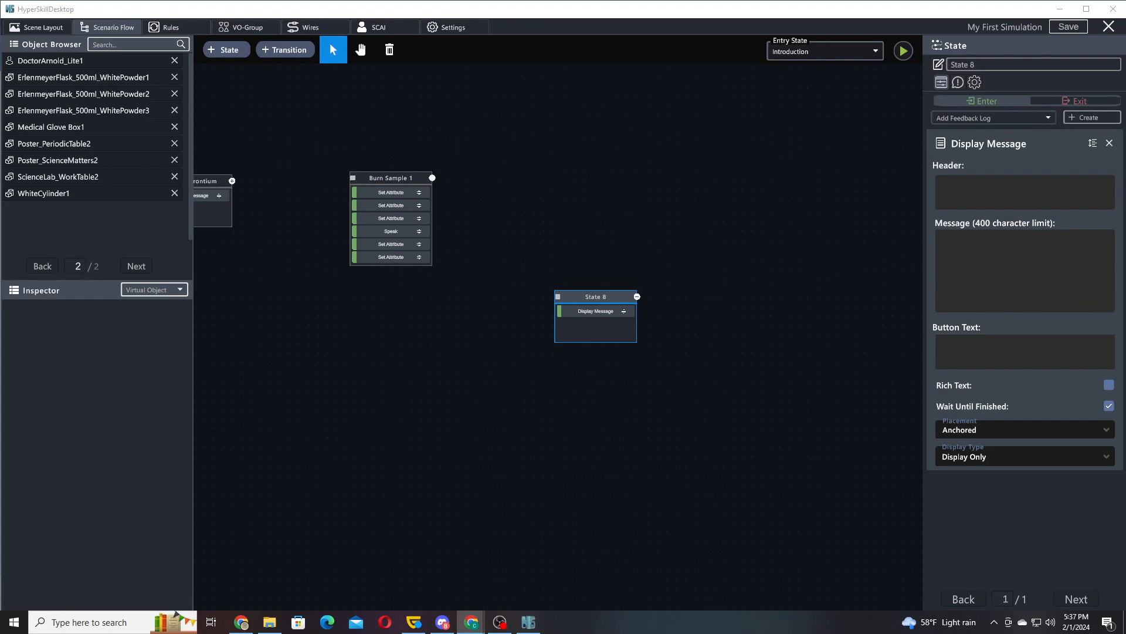
left_click(1022, 252)
type("Before gathering another sample, it is important to clean your spatula with HCL. Do so now.")
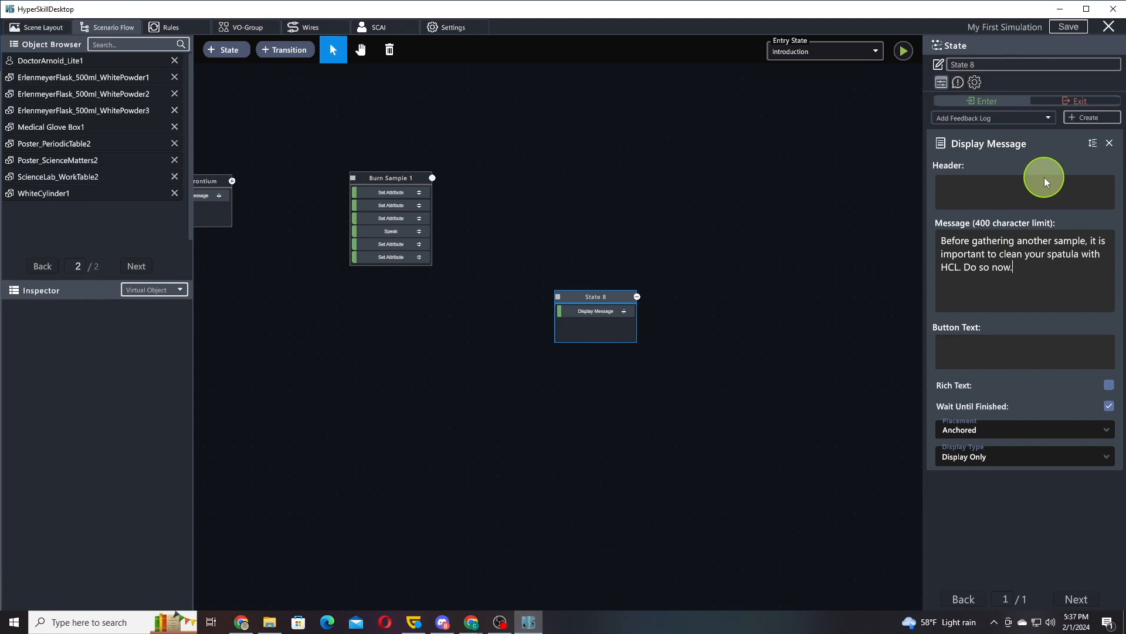
Add a Highlight behavior on entering State 8 for Beaker_1000ml_ClearLiquid1 with Do Highlight enabled.
left_click(974, 119)
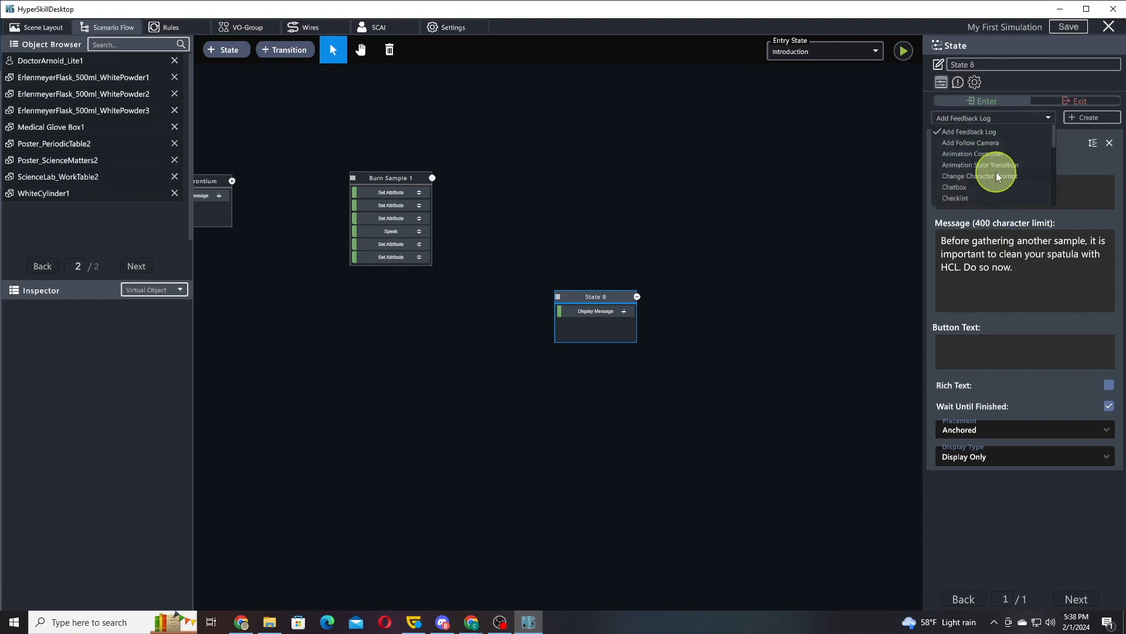
scroll(999, 175, "down", 2)
left_click(976, 152)
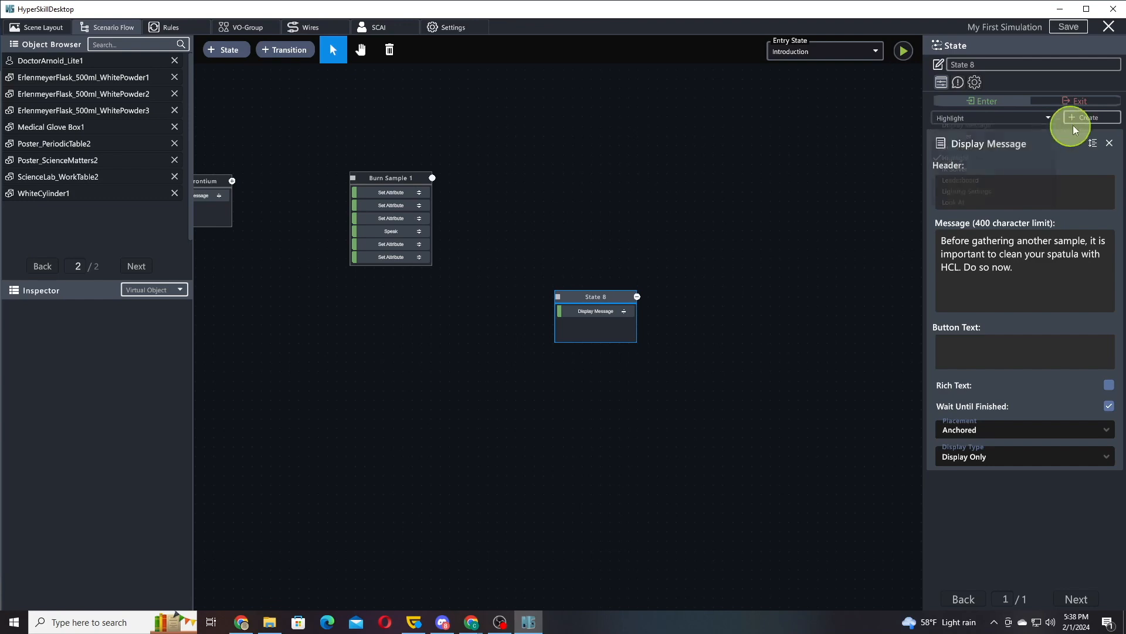
left_click(1082, 118)
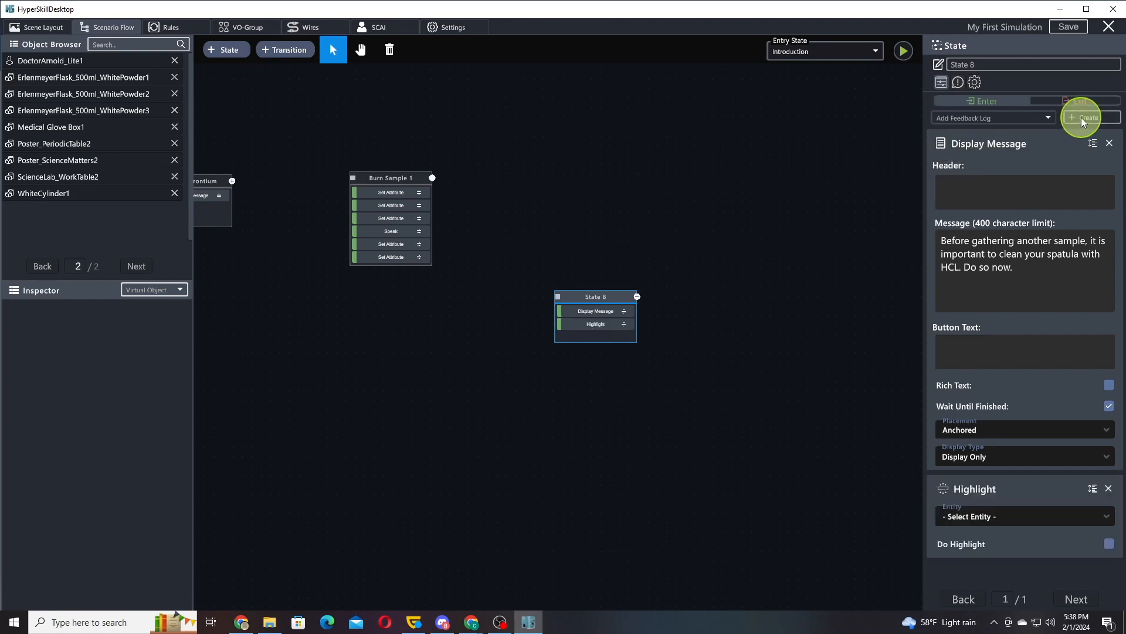
left_click(1008, 513)
left_click(1102, 546)
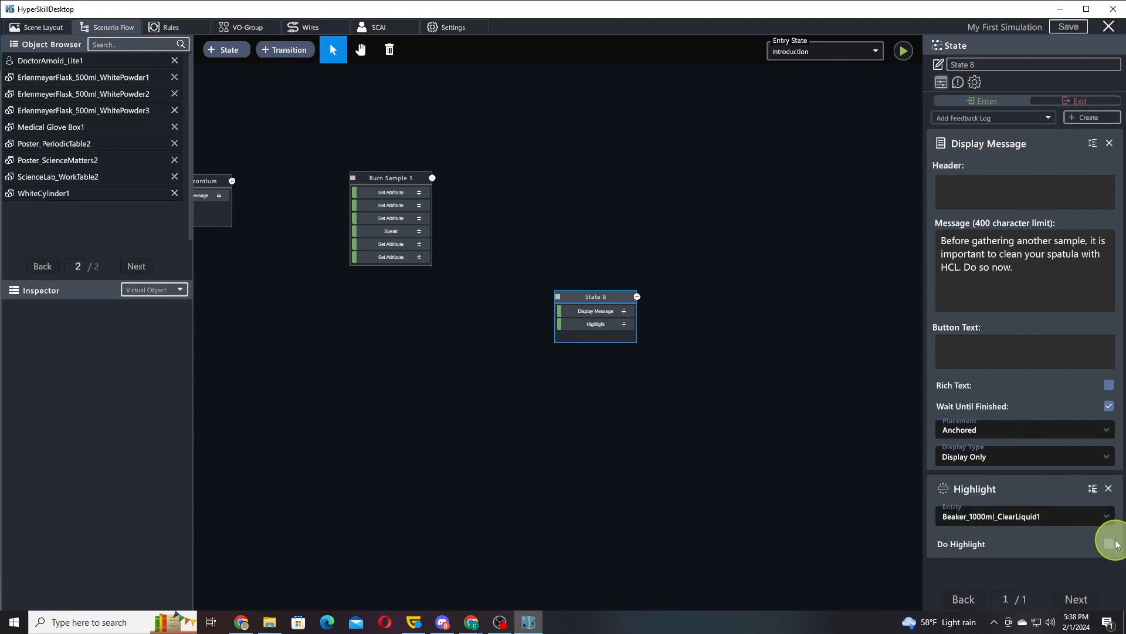
Add a Highlight behavior for Beaker_1000ml_ClearLiquid1 on exiting State 8, and return to the state's enter behaviors.
left_click(1075, 97)
left_click(1019, 119)
scroll(1019, 181, "down", 3)
left_click(969, 169)
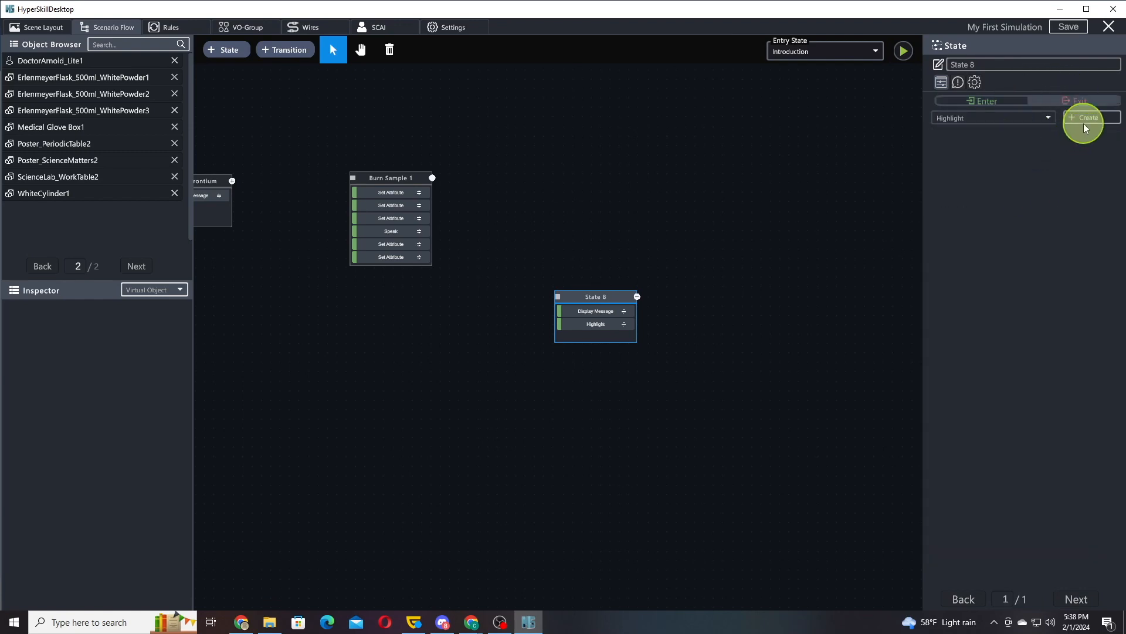
left_click(1085, 119)
left_click(998, 175)
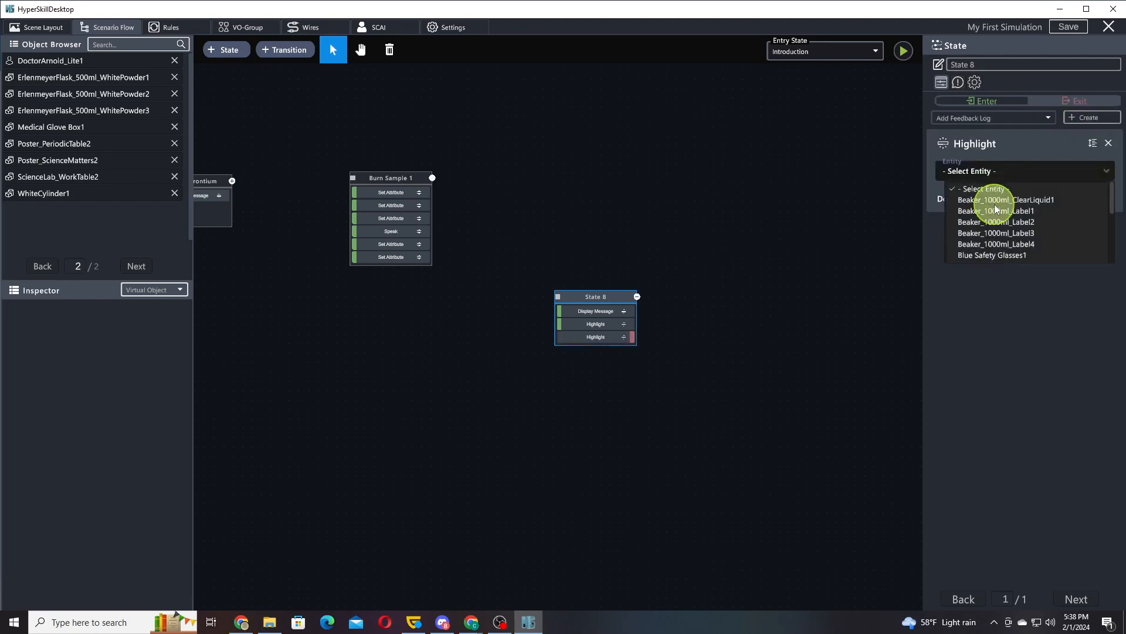
left_click(1006, 200)
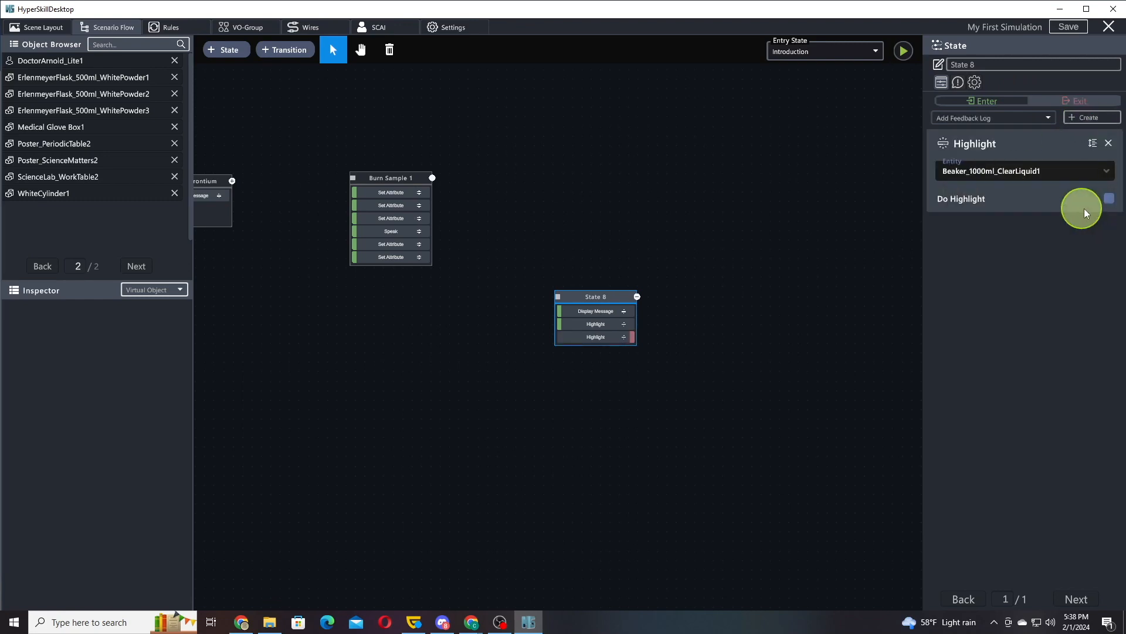
left_click(1104, 195)
left_click(991, 100)
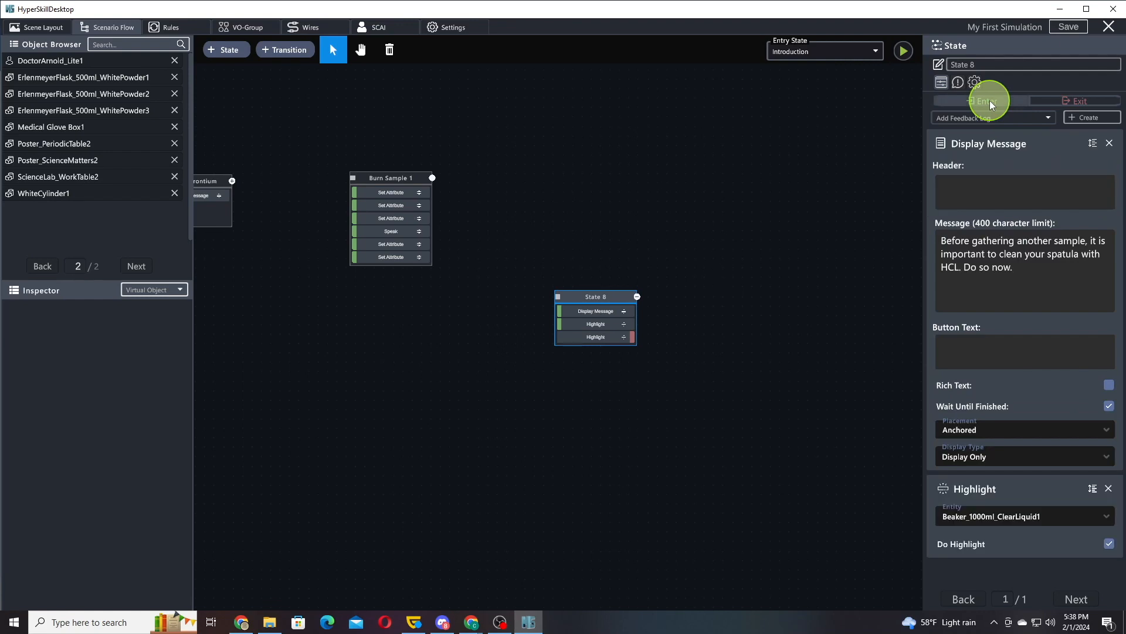
Add two new states in a row after State 8 and name the first one Quiz.
left_click(522, 265)
mouse_move(674, 251)
left_mouse_down()
mouse_move(505, 232)
mouse_move(378, 171)
left_mouse_up()
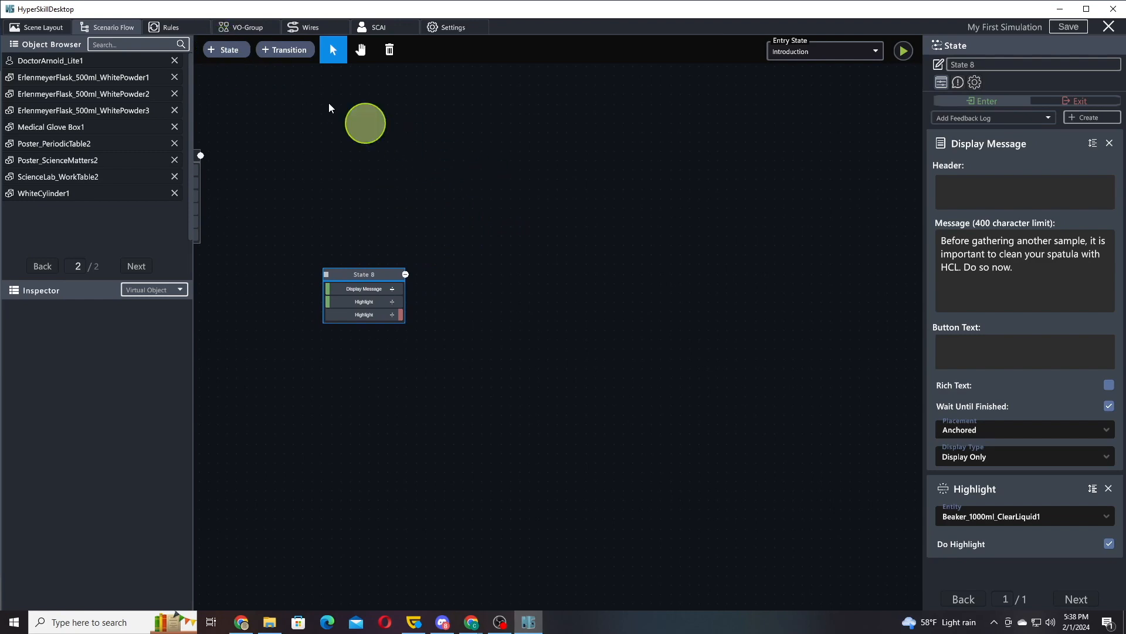
left_click_drag(237, 52, 515, 268)
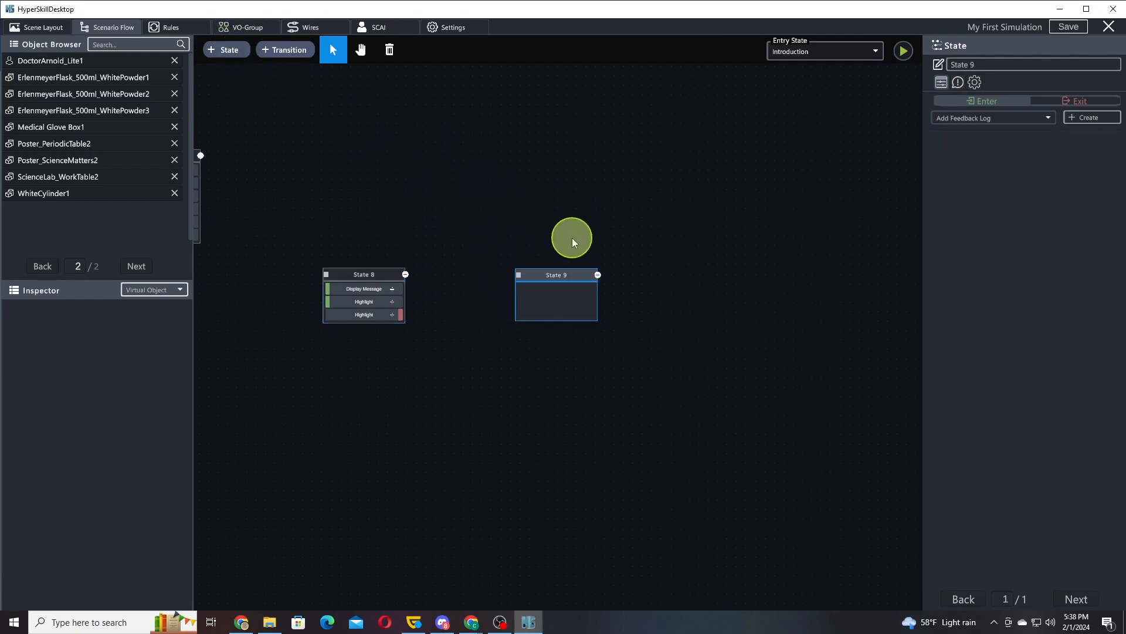
left_click_drag(228, 50, 740, 272)
double_click(563, 274)
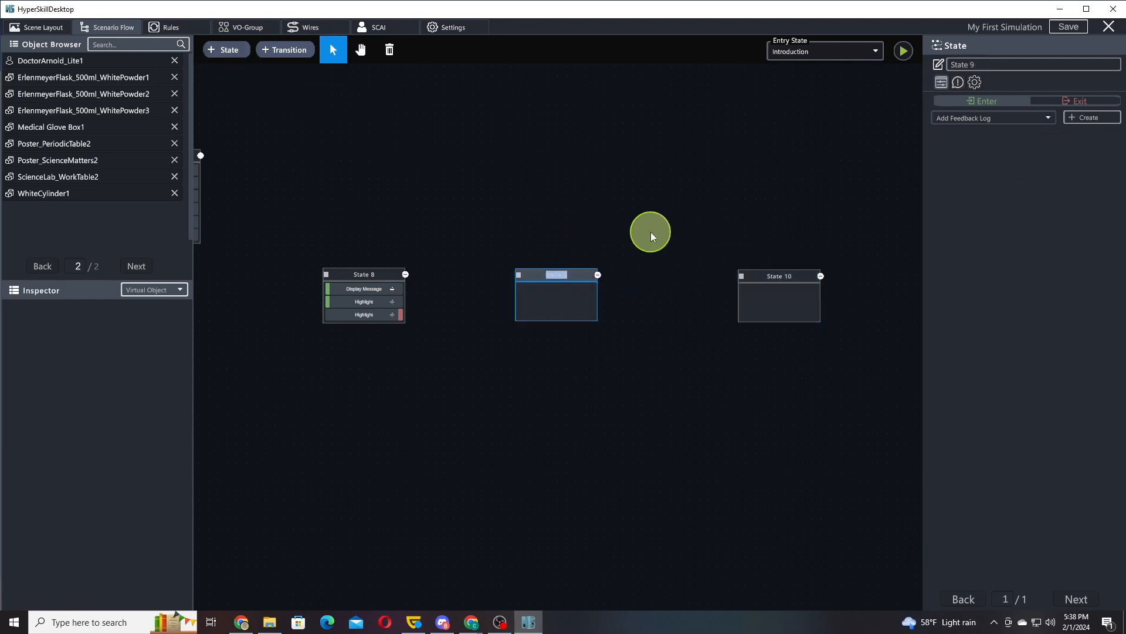
type("Quiz")
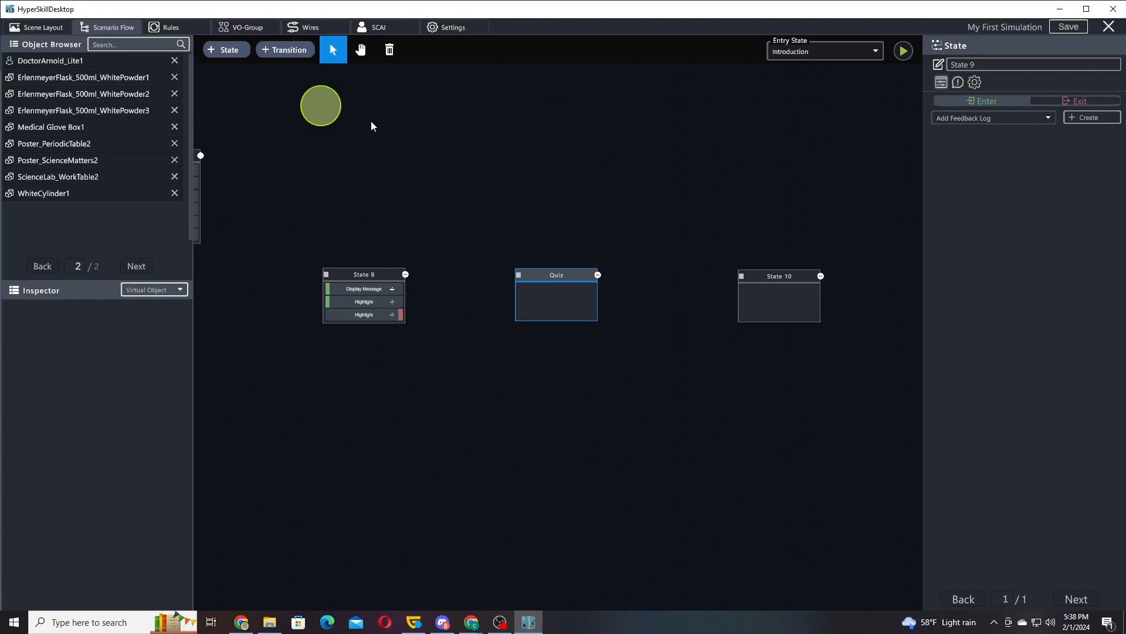
Add another state, arrange the two states after Quiz as branches, and name them Answer Incorrect (upper) and Answer Correct (lower).
left_click_drag(223, 49, 674, 352)
left_click_drag(774, 278, 699, 205)
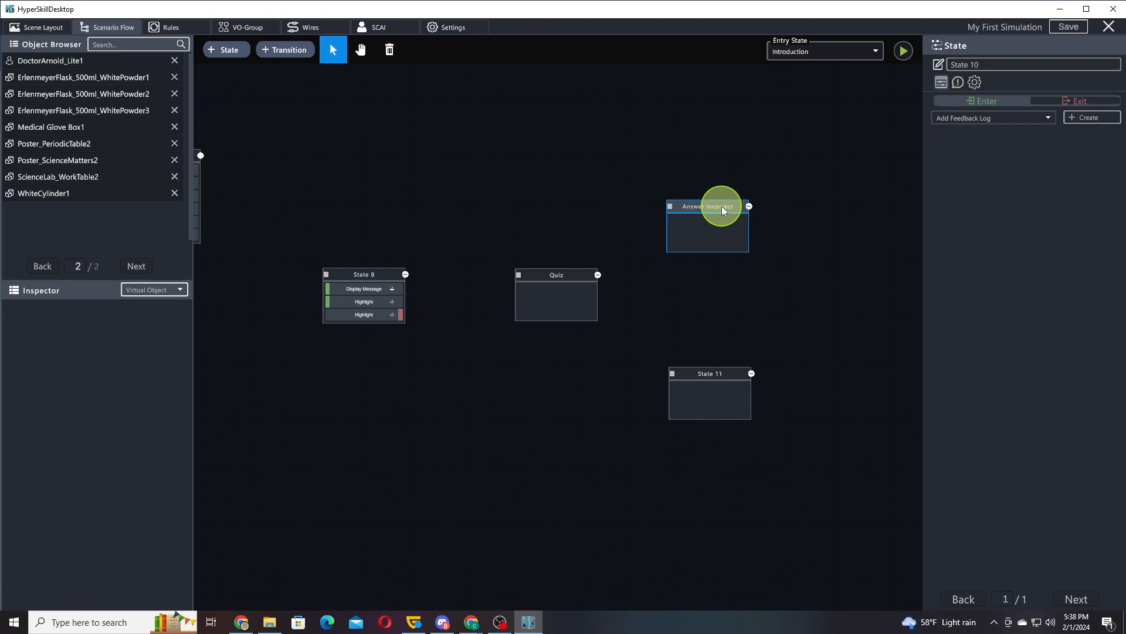
double_click(709, 372)
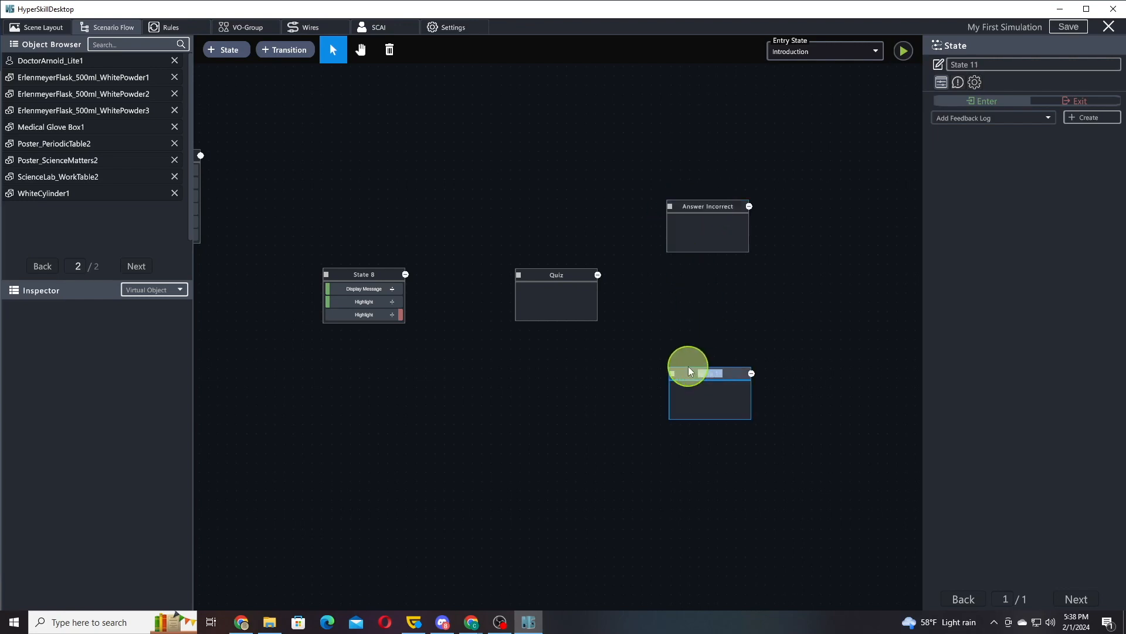
type("Answer Correct")
key("Return")
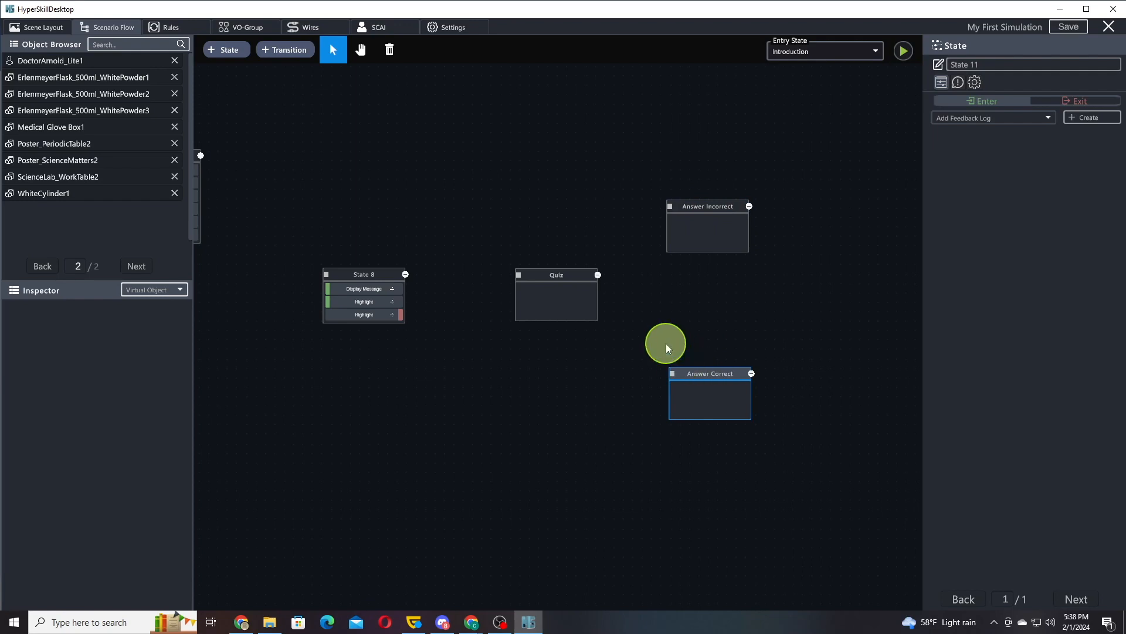
Add a final state beyond the two answer states and name it Conclusion.
left_click_drag(716, 322, 610, 322)
left_click(234, 51)
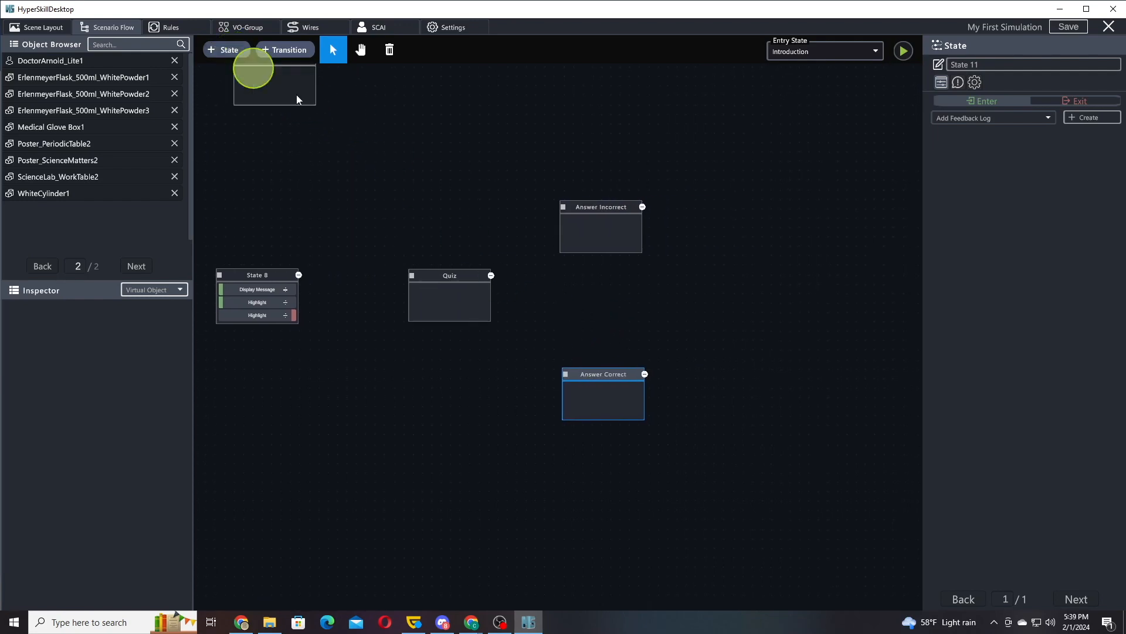
left_click(758, 281)
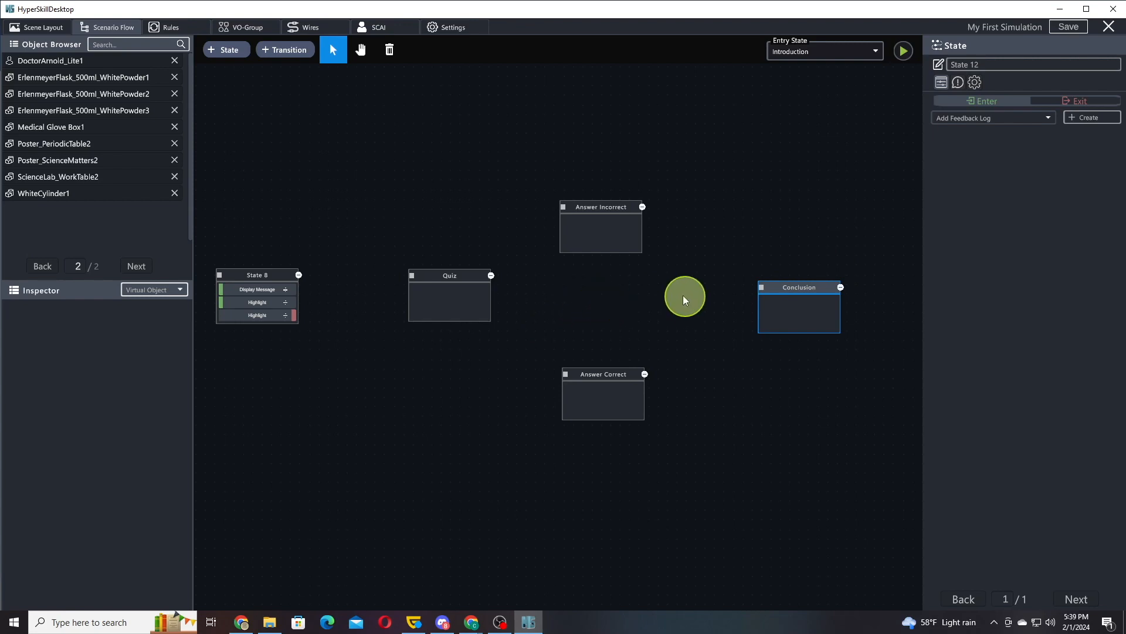
Add a Display Message behavior on entering the Conclusion state with the message "This concludes our simulation".
double_click(778, 287)
left_click(1000, 144)
left_click(1001, 121)
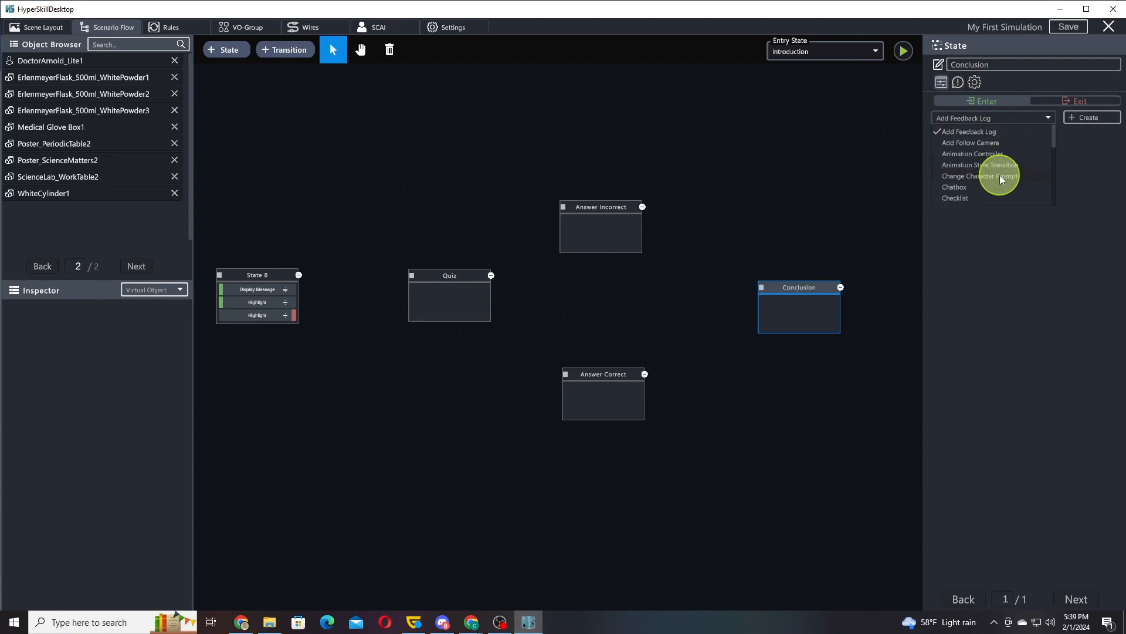
scroll(999, 152, "down", 3)
left_click(980, 174)
left_click(1083, 119)
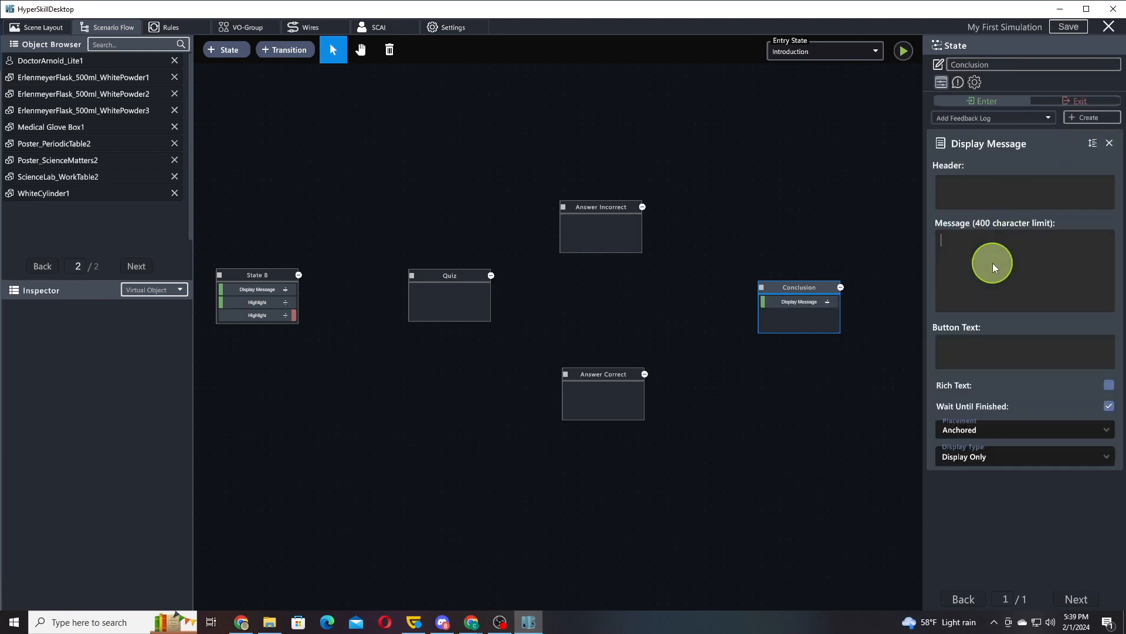
type("This concludes our simulation")
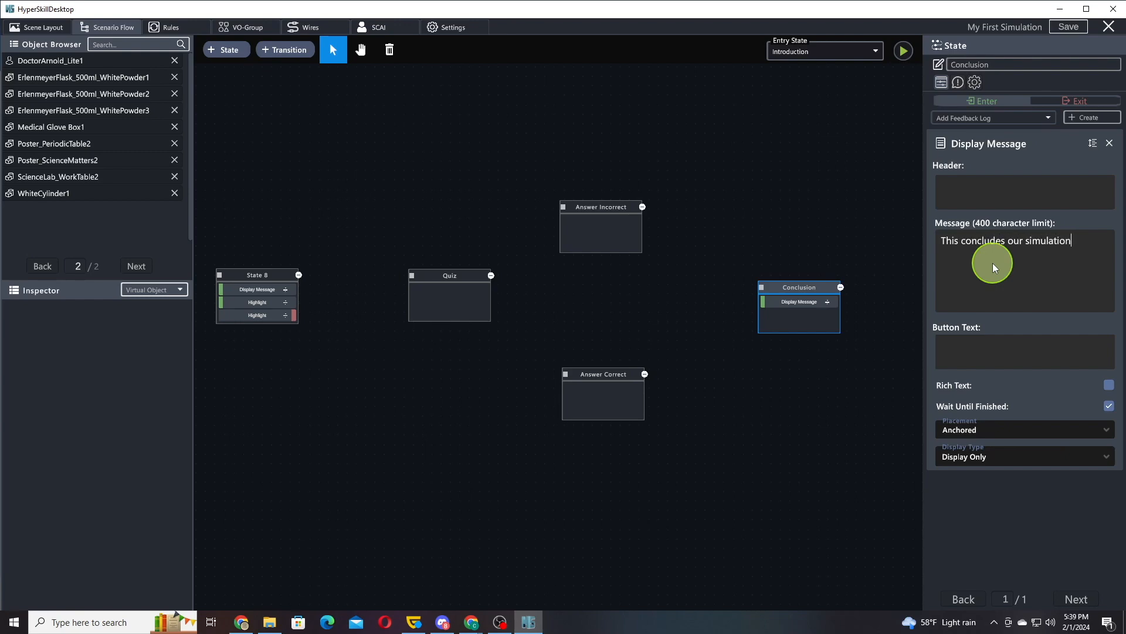
Add a Show Feedback Log behavior to the Conclusion state's enter behaviors.
left_click(971, 119)
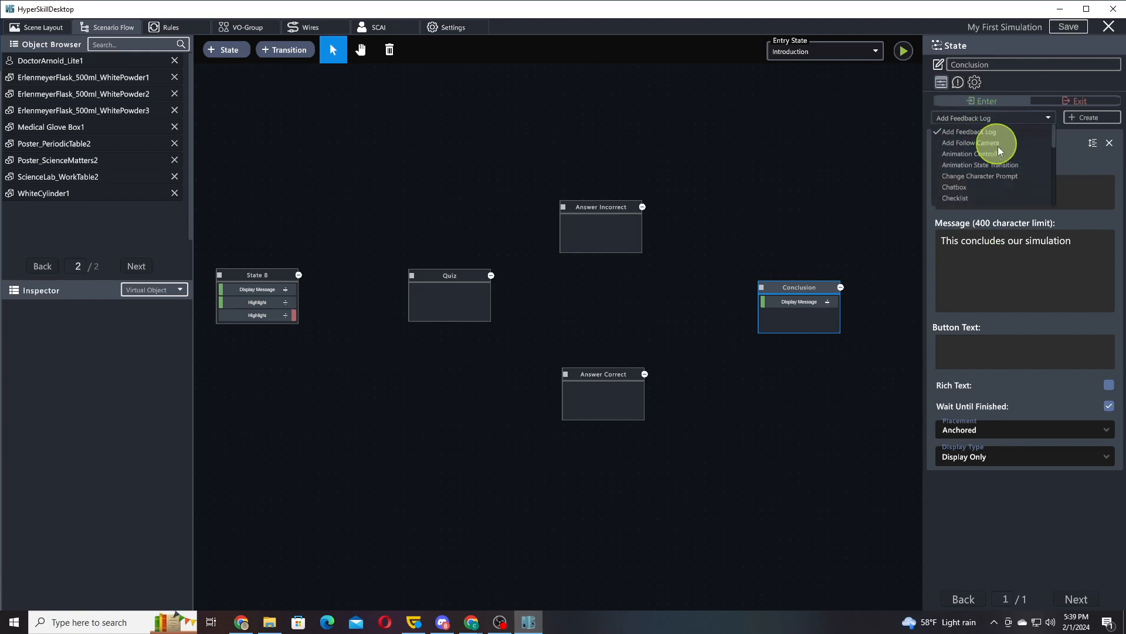
scroll(997, 149, "down", 5)
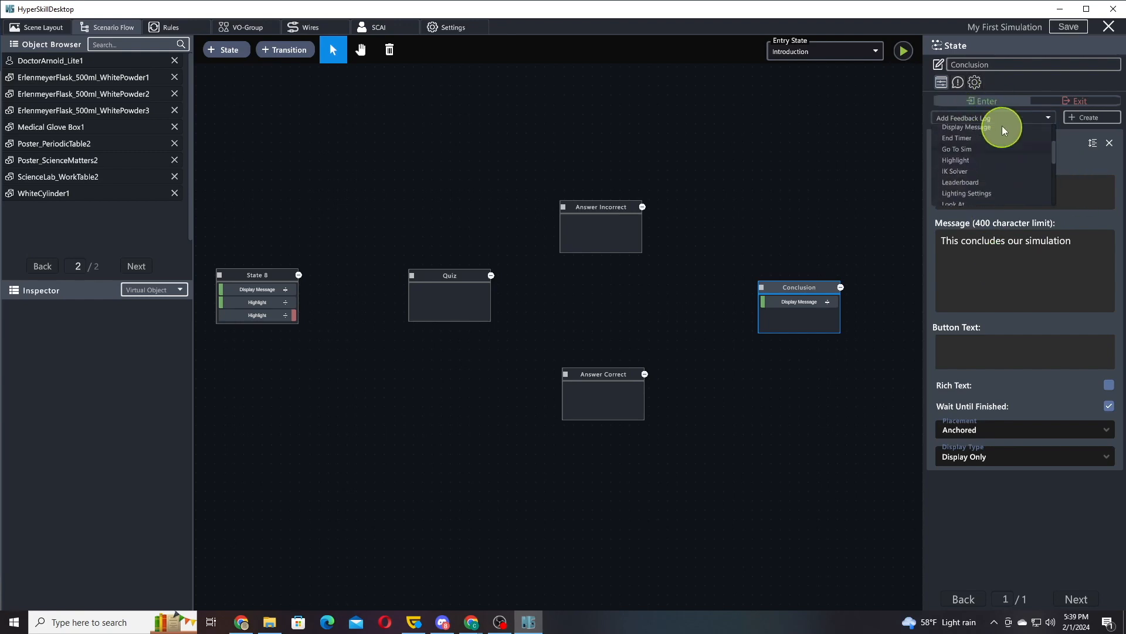
scroll(1005, 146, "down", 5)
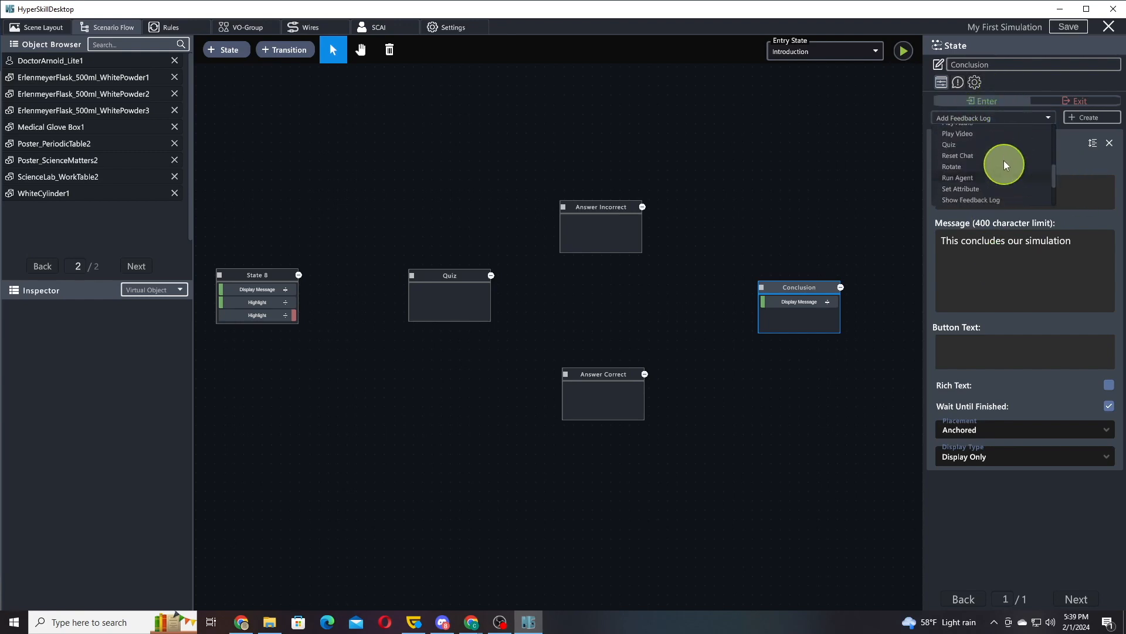
left_click(988, 135)
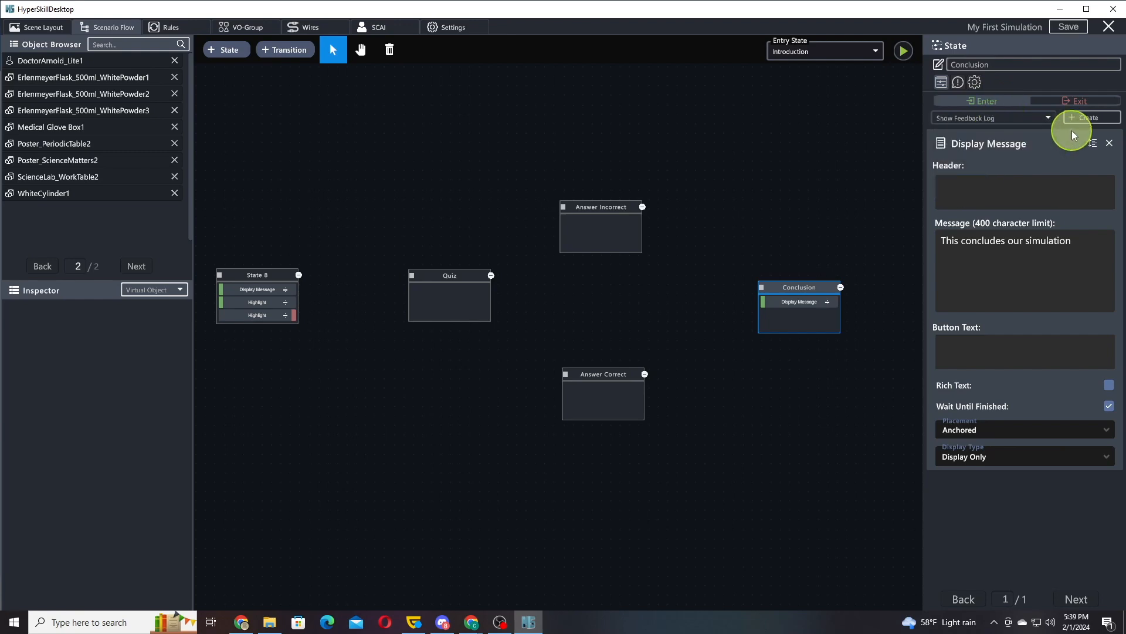
left_click(1075, 119)
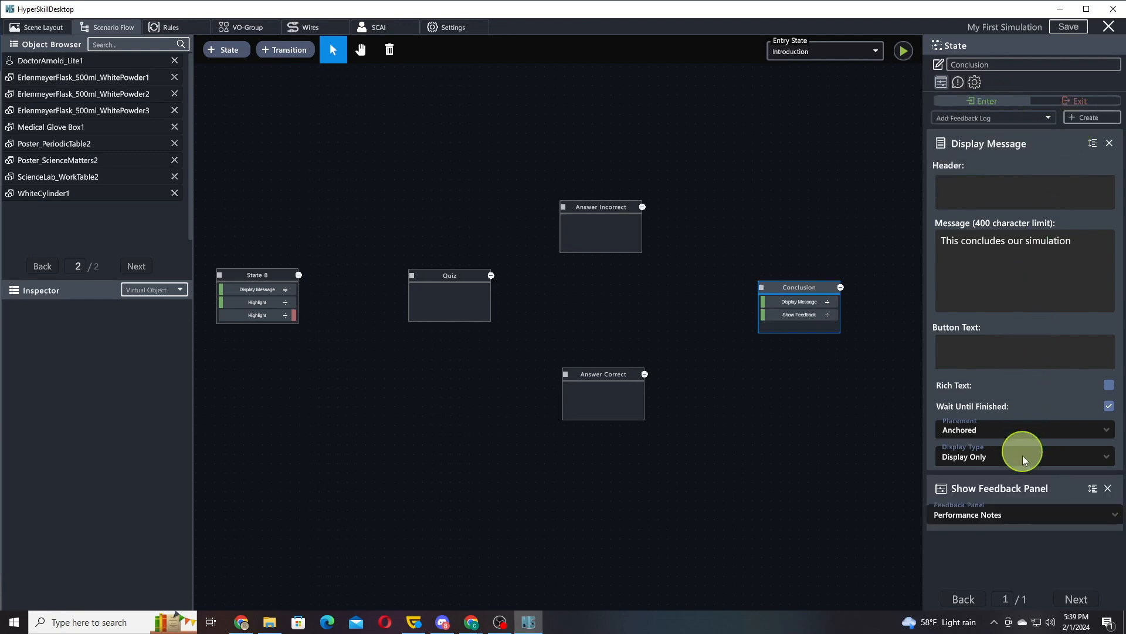
Rename State 8, the spatula-cleaning state before Quiz, as Actions Clean Spatula.
left_click_drag(1017, 418, 1007, 278)
left_click_drag(329, 410, 752, 417)
mouse_move(400, 397)
left_mouse_down()
mouse_move(458, 396)
mouse_move(316, 395)
left_mouse_up()
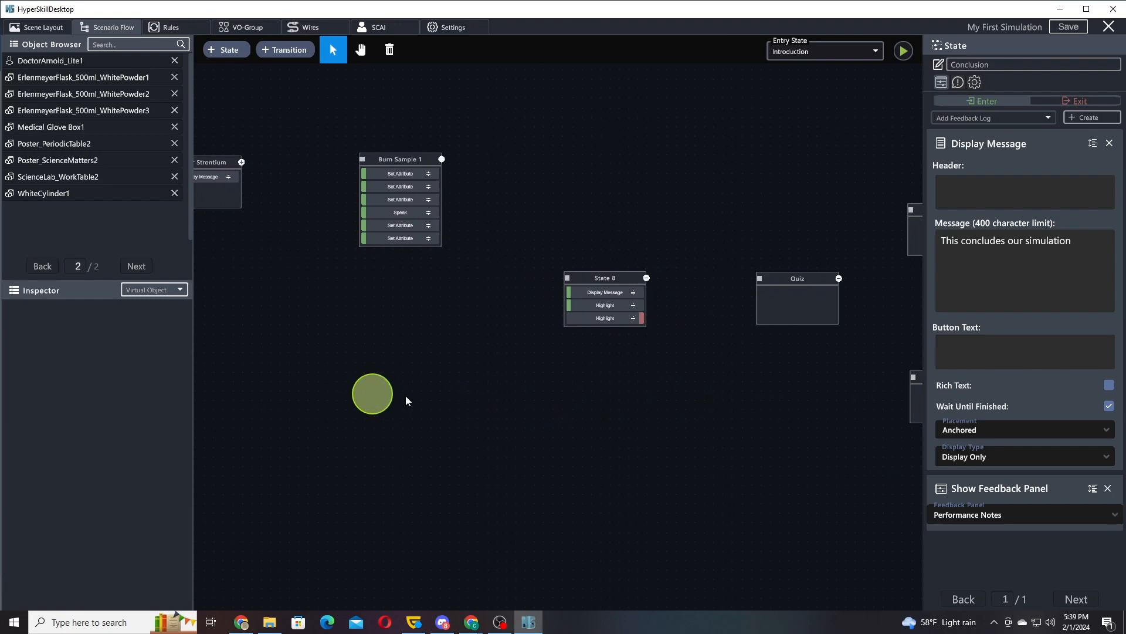
double_click(607, 277)
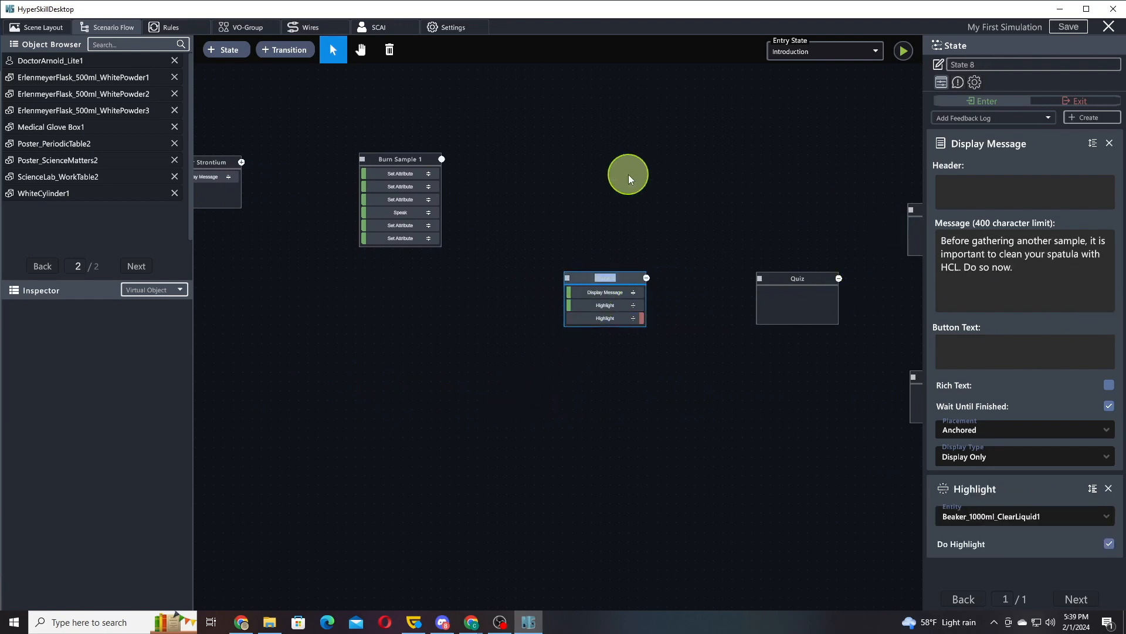
type("Actions Clean Spatule")
Copy the Gather Strontium state into the empty area just below the original.
left_click_drag(572, 187, 877, 187)
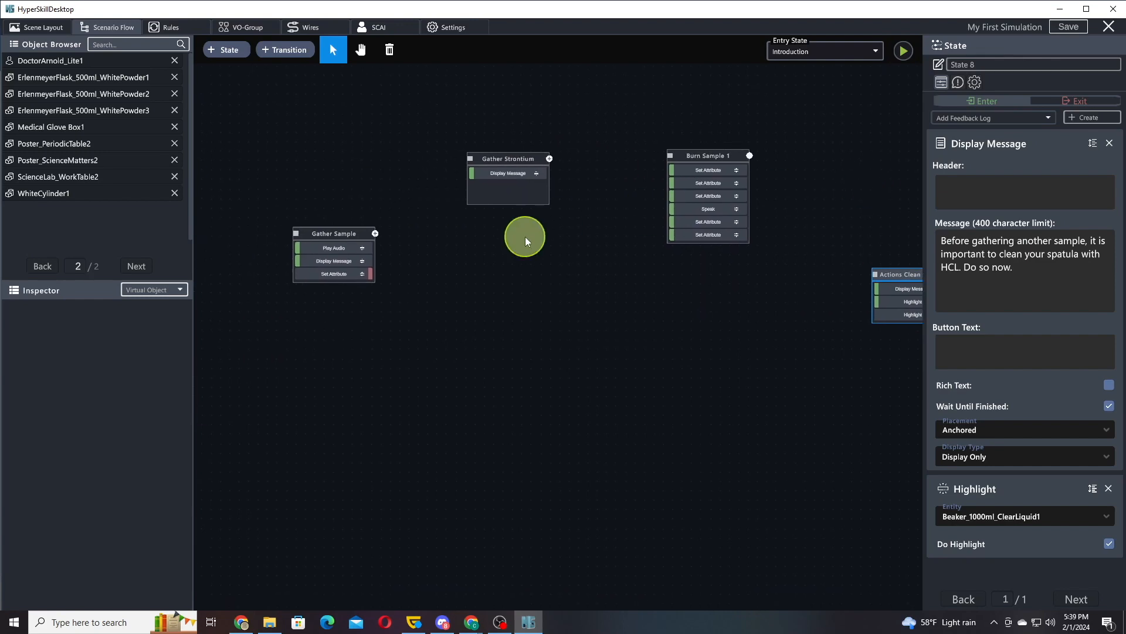
left_click_drag(526, 237, 751, 239)
left_click_drag(417, 205, 711, 213)
mouse_move(440, 183)
left_mouse_down()
mouse_move(612, 192)
mouse_move(746, 182)
mouse_move(420, 176)
mouse_move(228, 198)
left_mouse_up()
left_click_drag(609, 185, 227, 196)
mouse_move(543, 350)
left_mouse_down()
mouse_move(467, 184)
mouse_move(377, 311)
mouse_move(599, 329)
mouse_move(540, 335)
left_mouse_up()
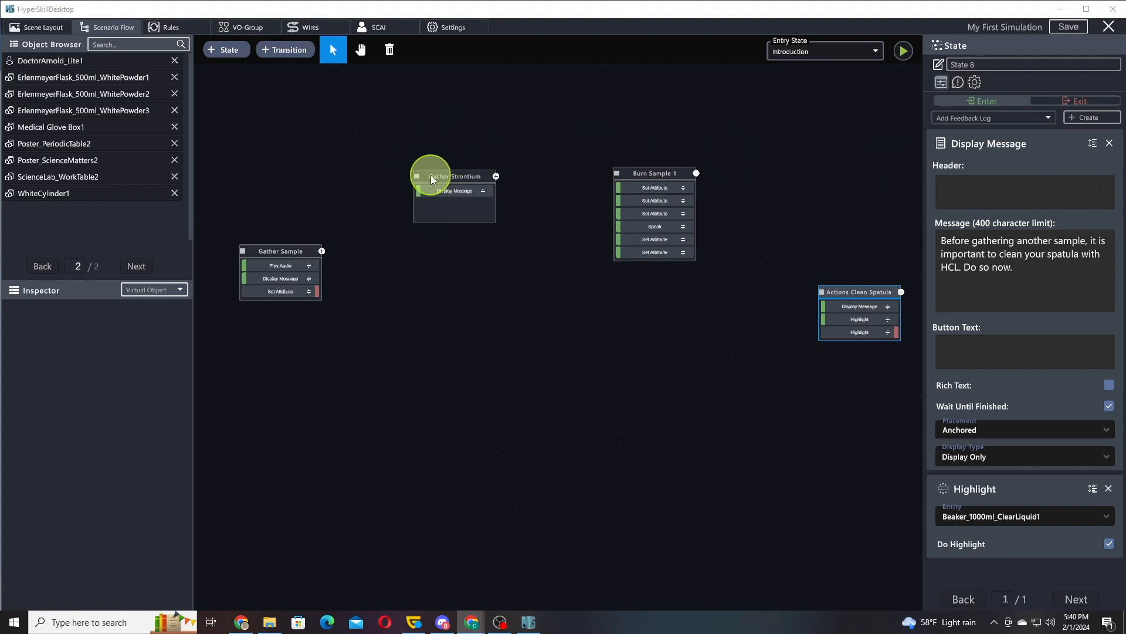
left_click(456, 132)
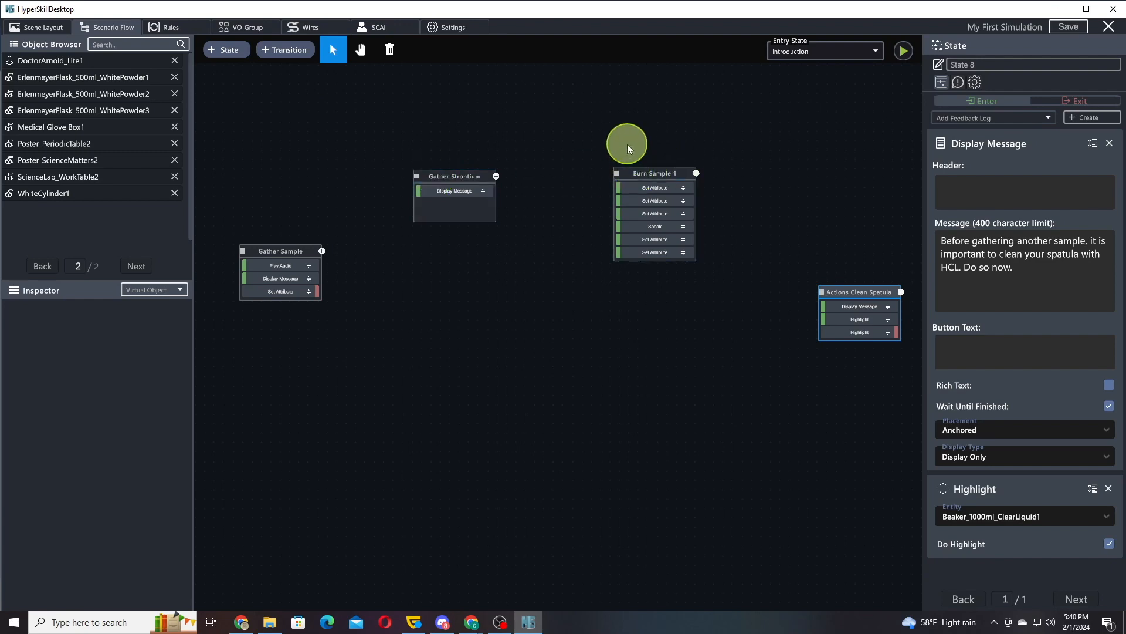
right_click(441, 178)
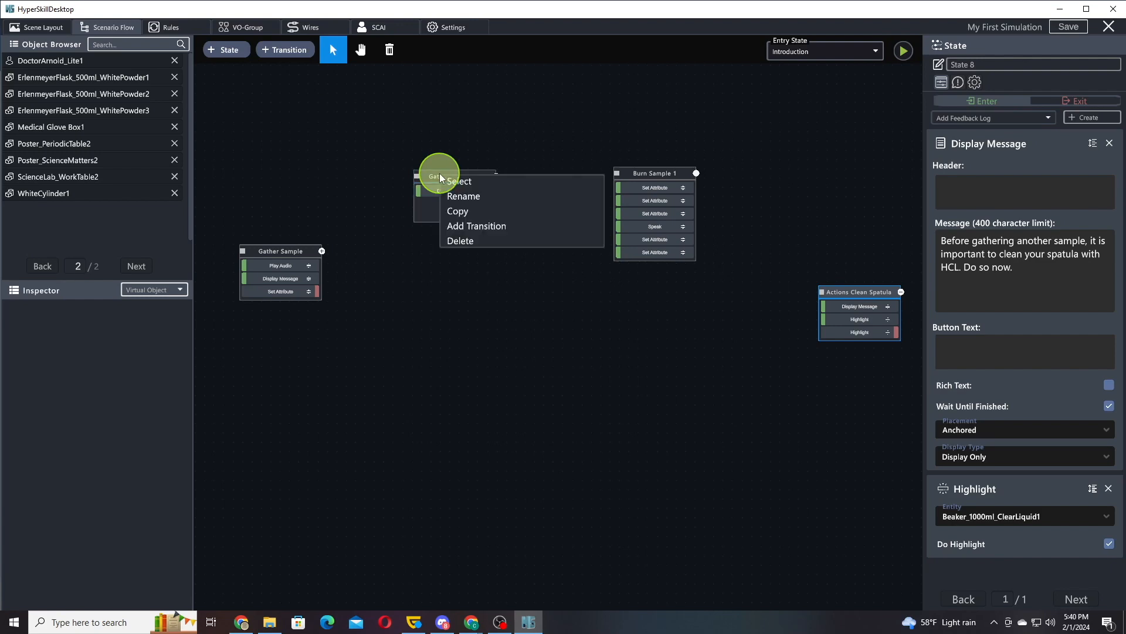
left_click(463, 210)
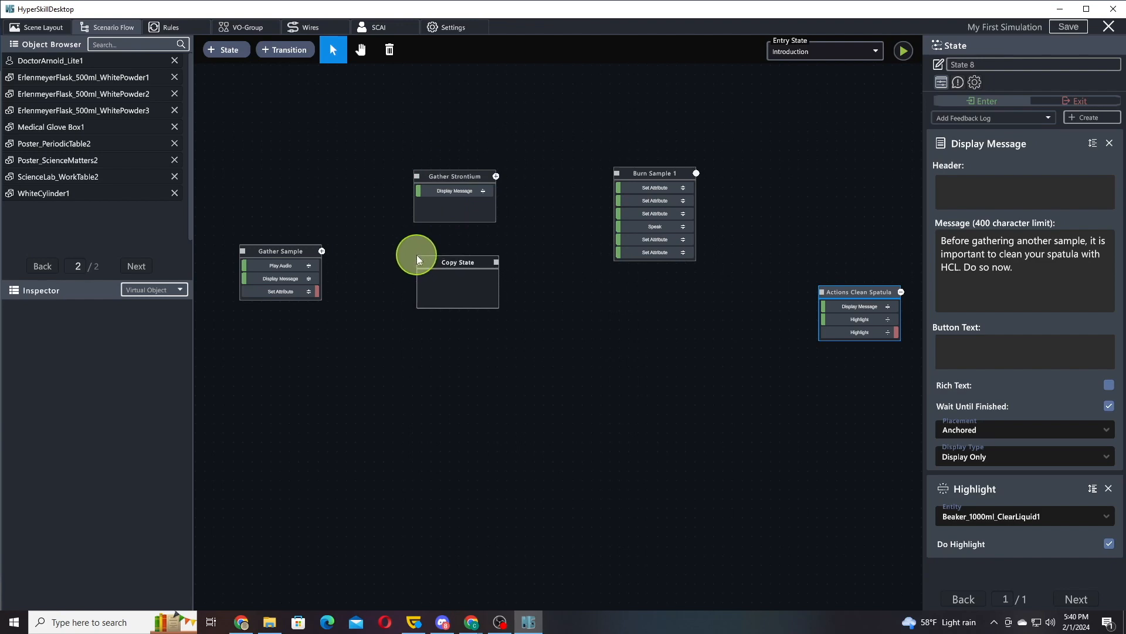
Place the copy of the Gather Strontium state below the original, and place a copy of Burn Sample 1 beneath its original.
left_click(415, 256)
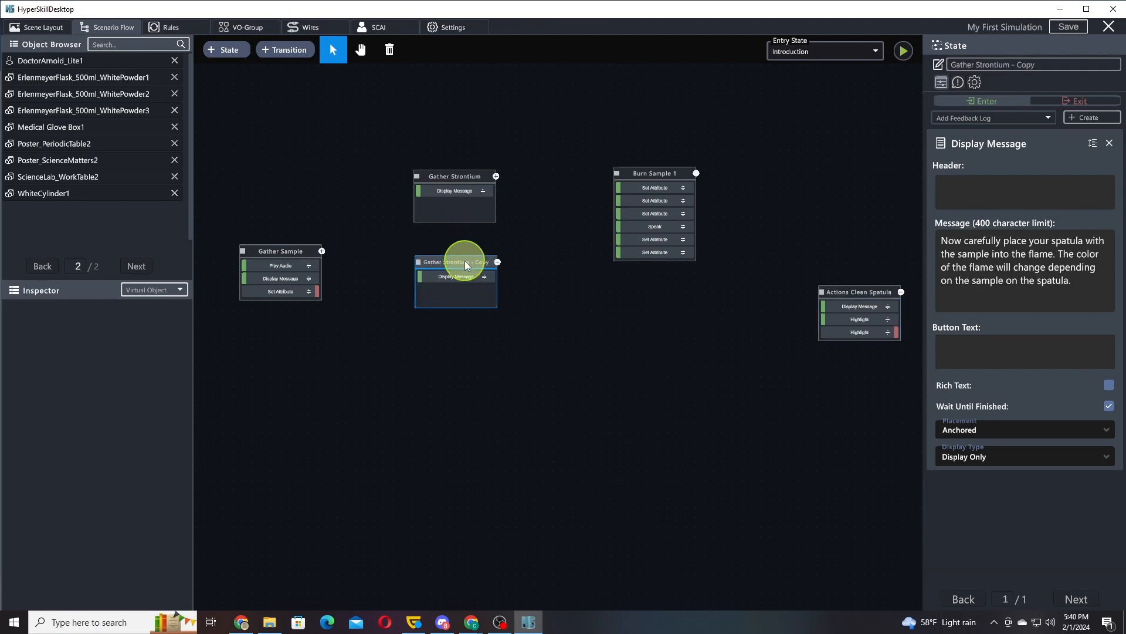
right_click(656, 175)
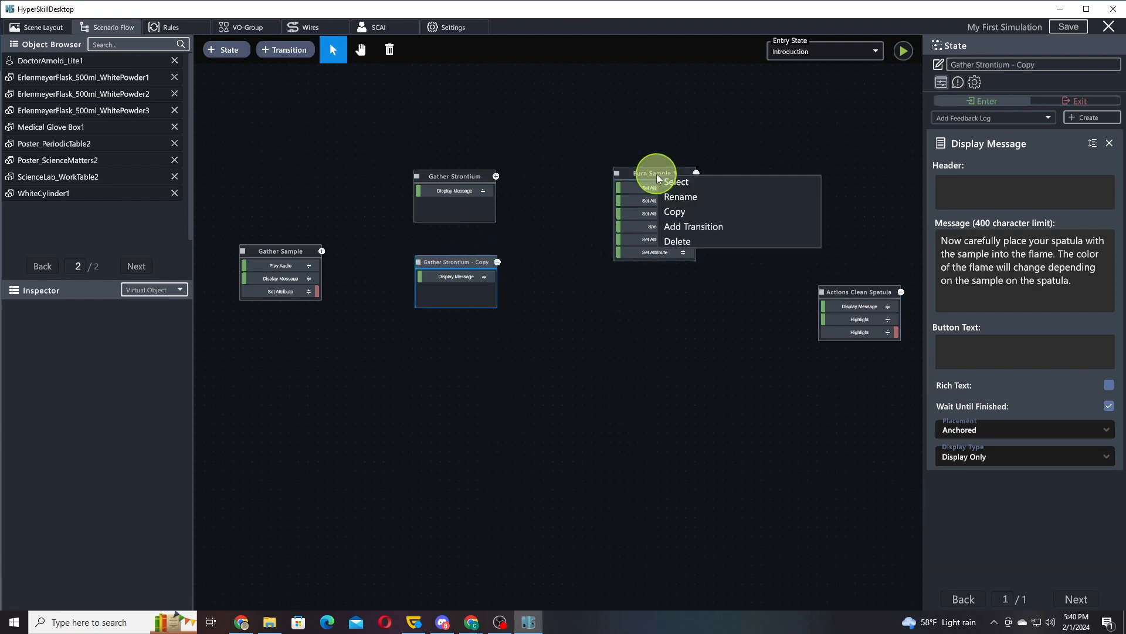
left_click(676, 214)
left_click(608, 290)
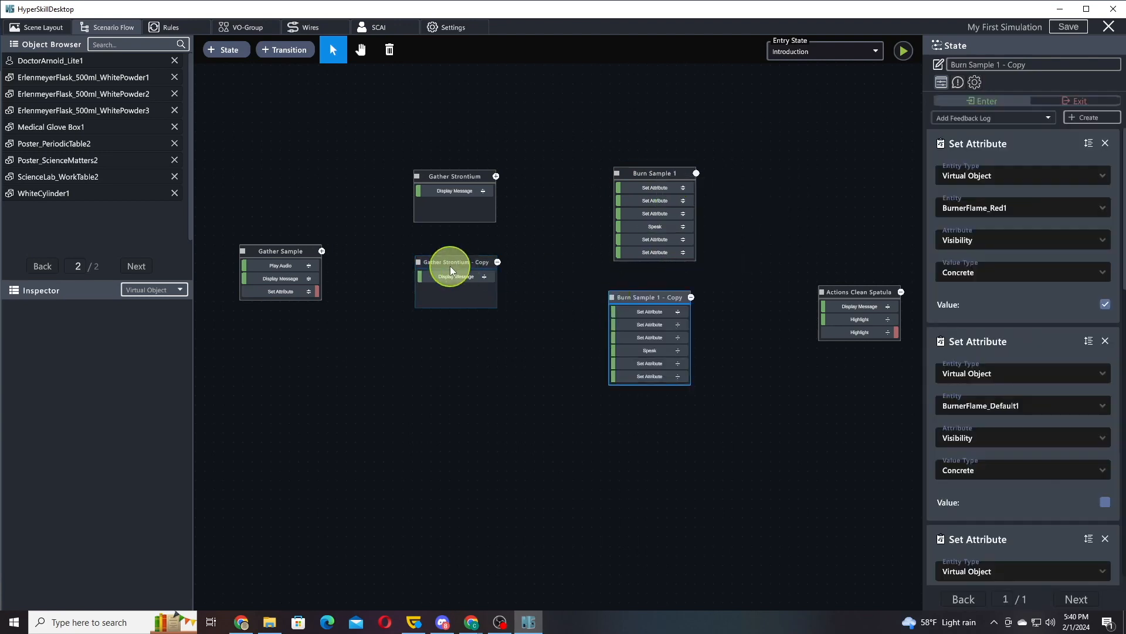
Move the Gather Strontium copy slightly down and place a duplicate of it further below.
left_click_drag(436, 272, 436, 283)
right_click(436, 283)
left_click(452, 318)
left_click(414, 410)
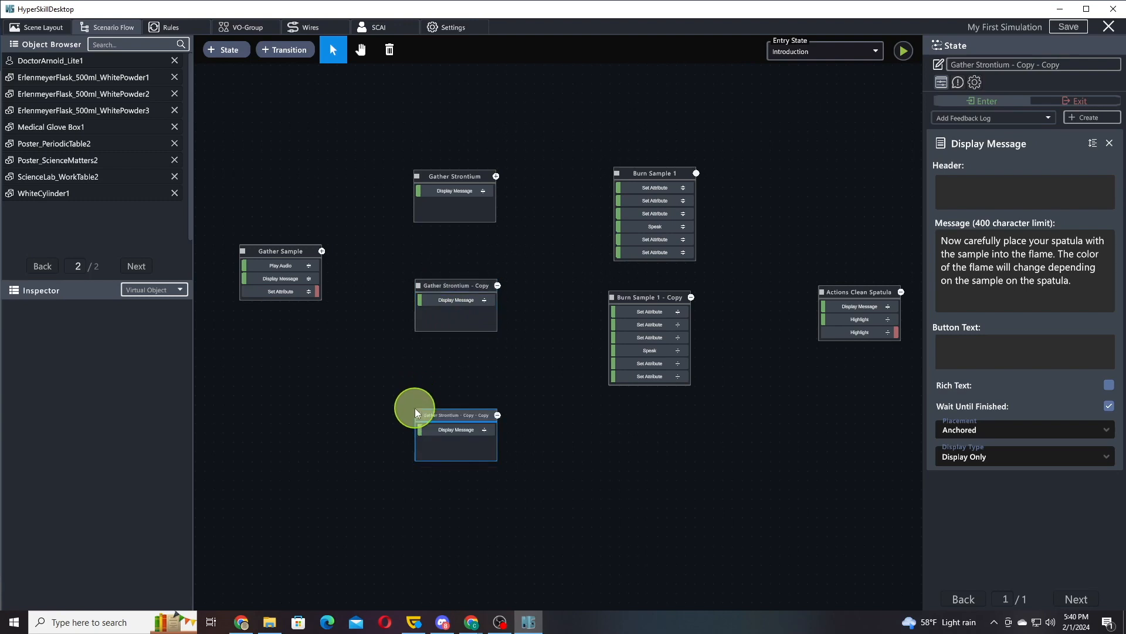
Duplicate the Burn Sample 1 copy and place the new state directly below it.
right_click(645, 297)
left_click(664, 332)
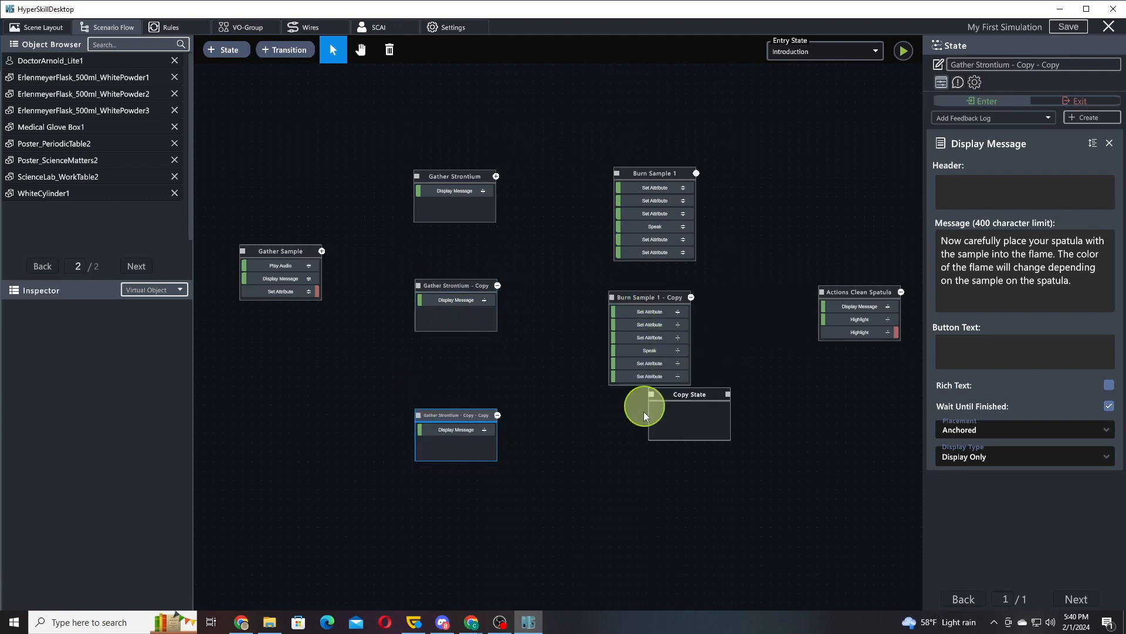
left_click(607, 434)
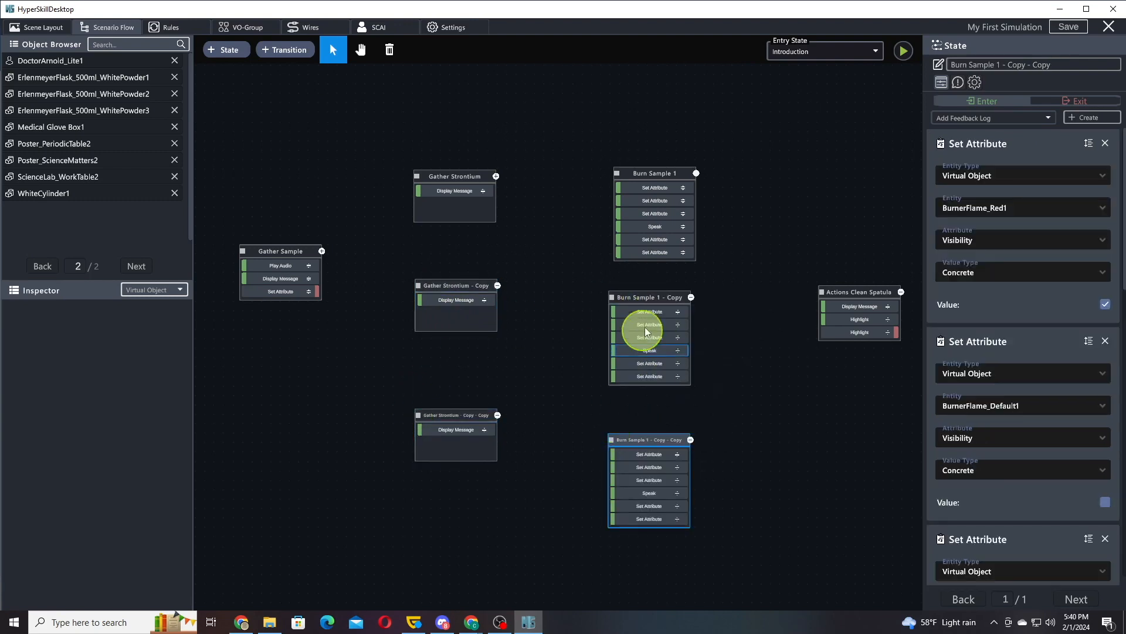
left_click(650, 296)
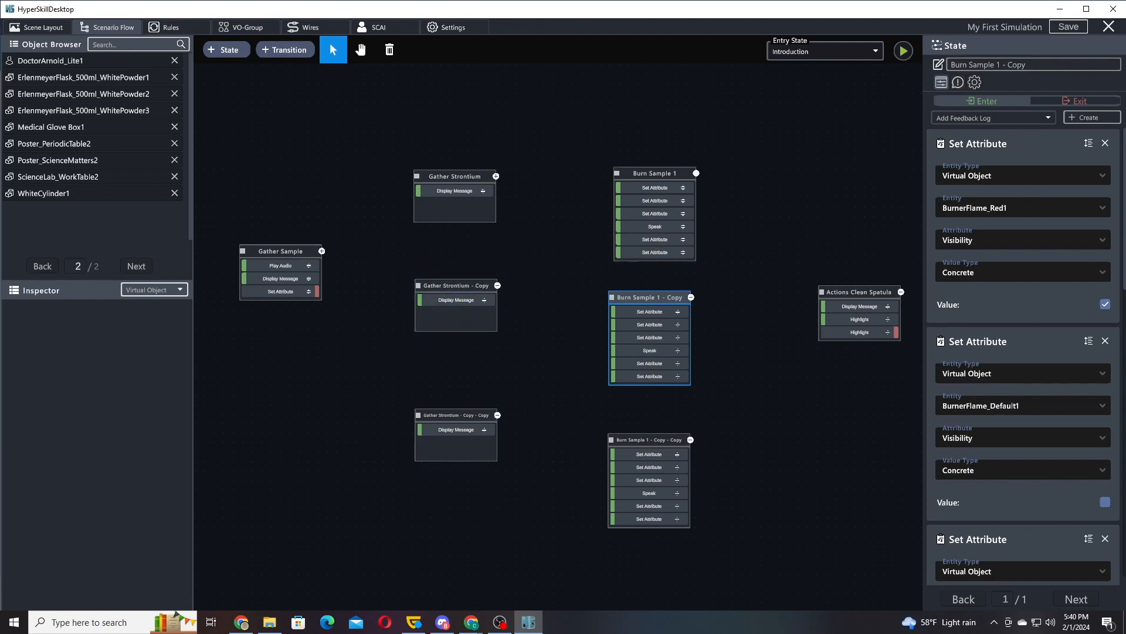
Rename the first Gather Strontium copy as Gather Copper.
double_click(467, 285)
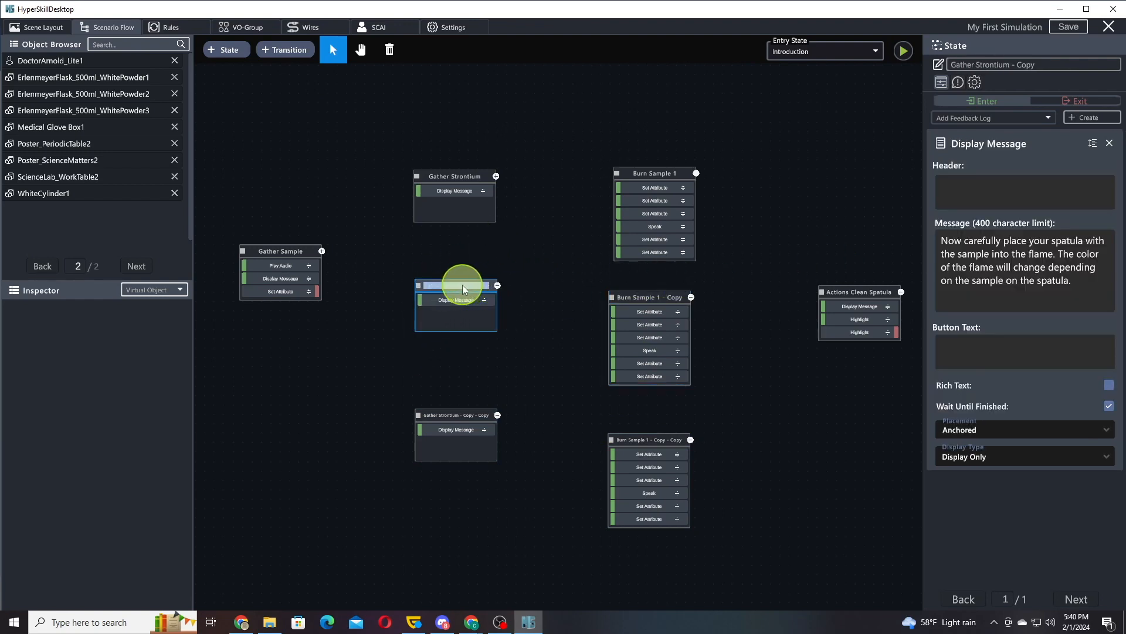
type("Copper")
key("Delete")
key("Delete")
key("Delete")
key("Delete")
key("Delete")
key("Delete")
key("Delete")
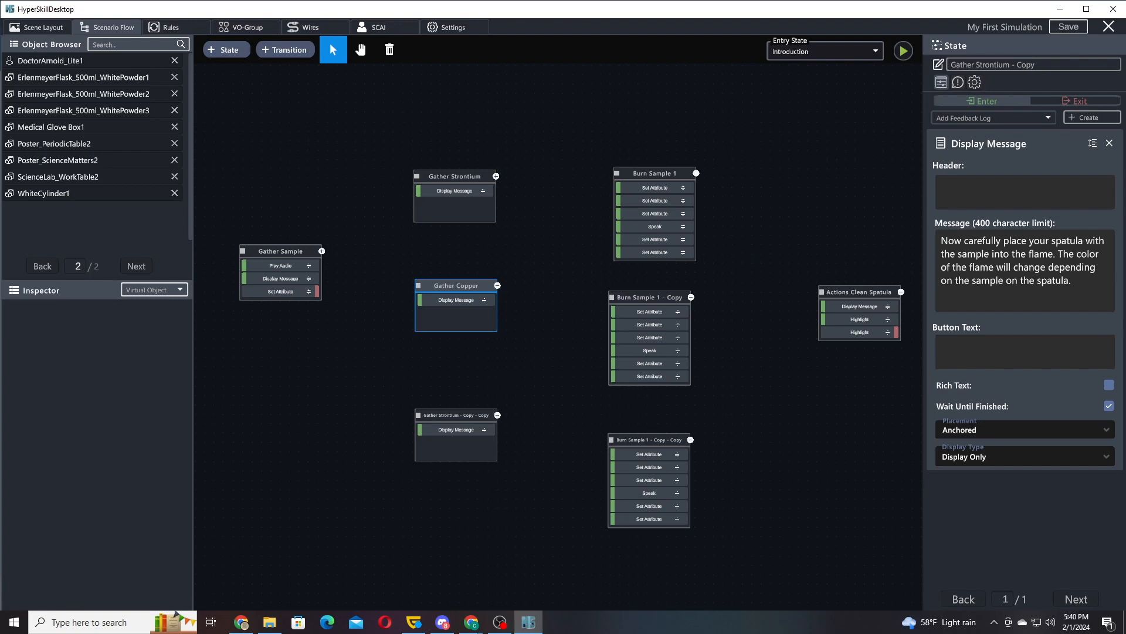
Rename the second Gather Strontium copy as Gather Potassium.
double_click(463, 416)
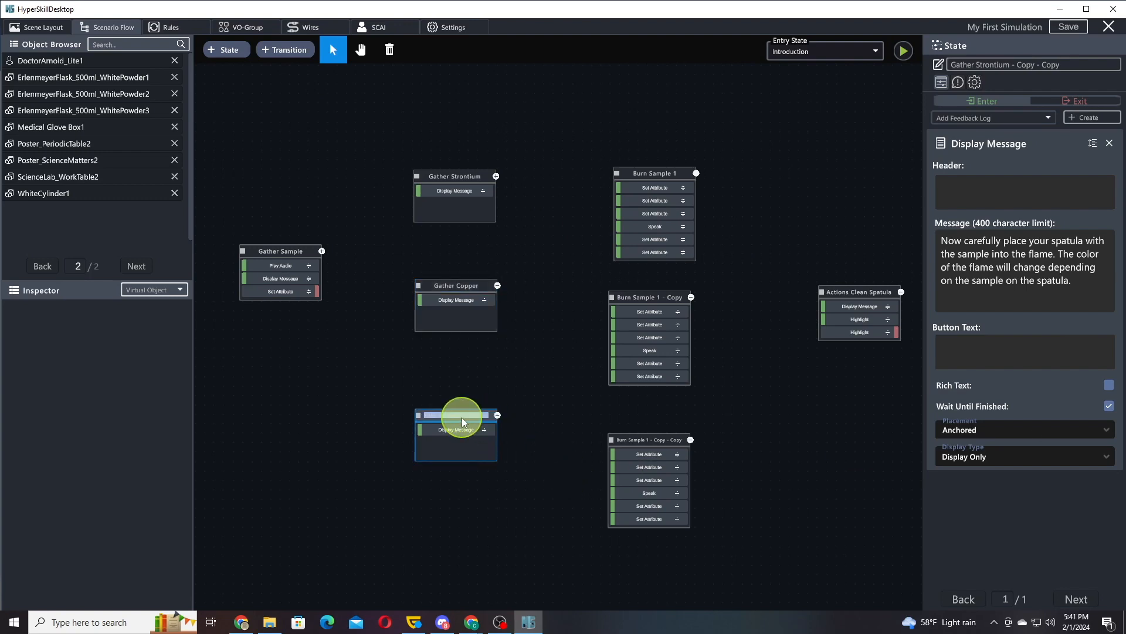
type("Gather Potassium")
key("alt+Tab")
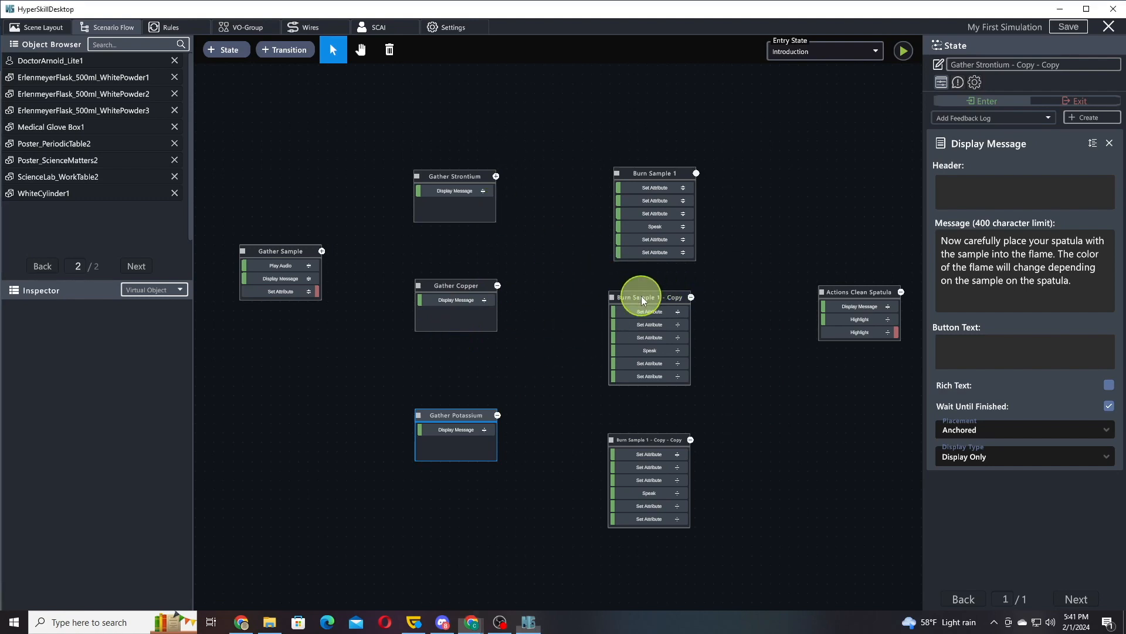
Rename the first Burn Sample 1 copy as Burn Sample 2.
double_click(670, 290)
type("Burn Sample 1")
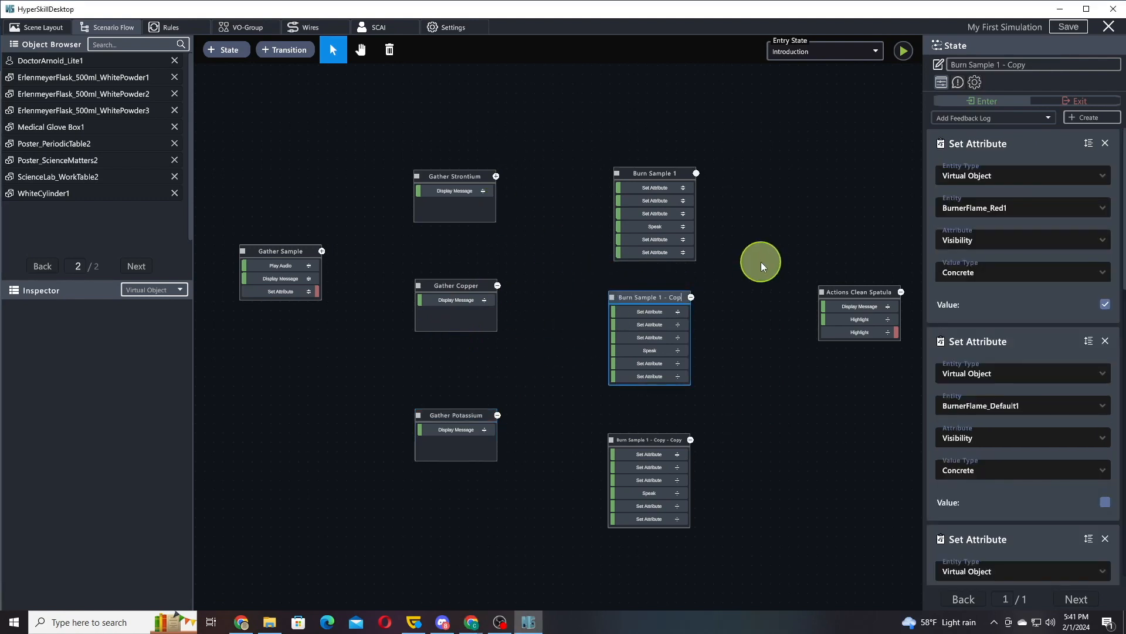
key("BackSpace")
type("2")
Rename the second Burn Sample 1 copy as Burn Sample 3.
double_click(649, 441)
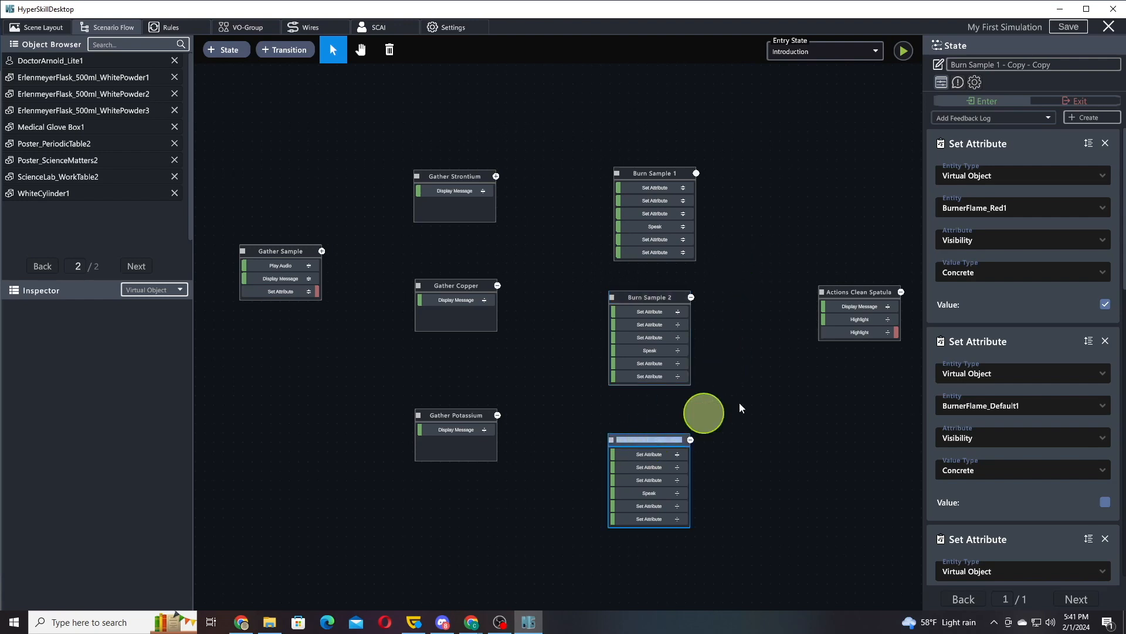
key("BackSpace")
key("BackSpace")
key("BackSpace")
key("BackSpace")
key("BackSpace")
key("BackSpace")
key("BackSpace")
key("BackSpace")
key("BackSpace")
key("BackSpace")
key("BackSpace")
key("BackSpace")
key("BackSpace")
key("BackSpace")
key("BackSpace")
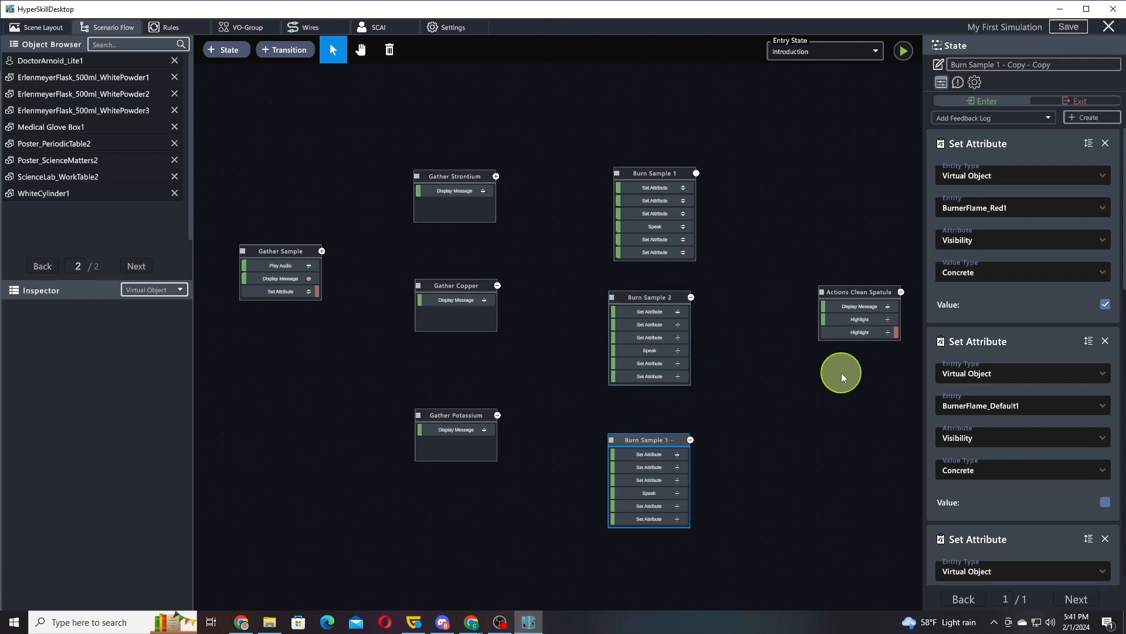
type("3")
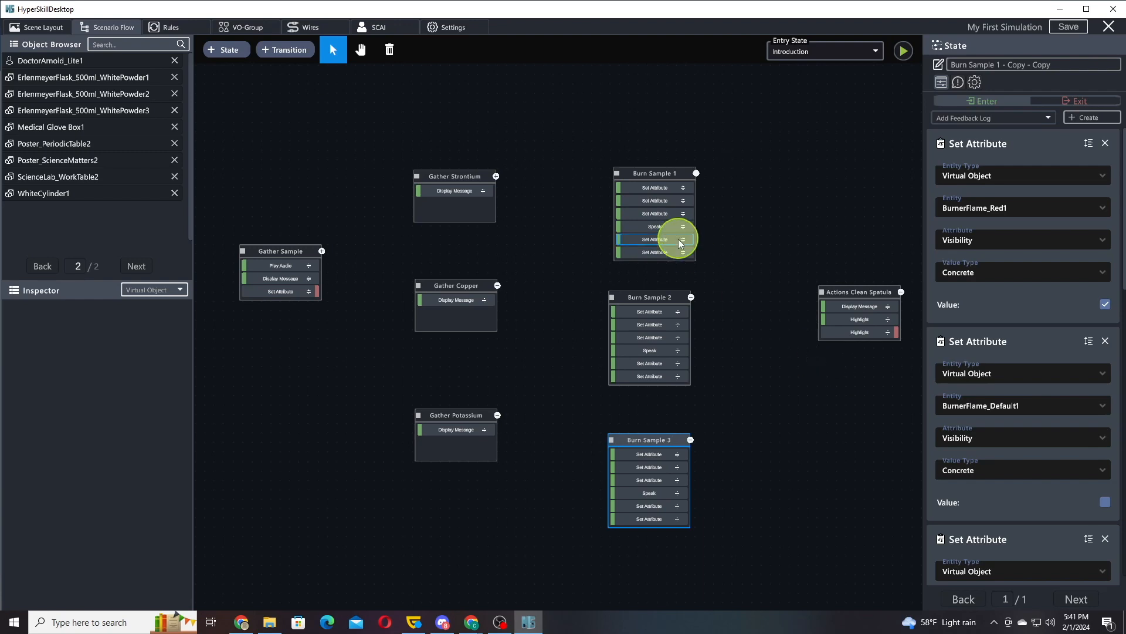
In Burn Sample 2's first Set Attribute action, set the entity to BurnerFlame_YellowGreen1 and the attribute to Visibility.
double_click(629, 297)
left_click_drag(1011, 349, 1016, 409)
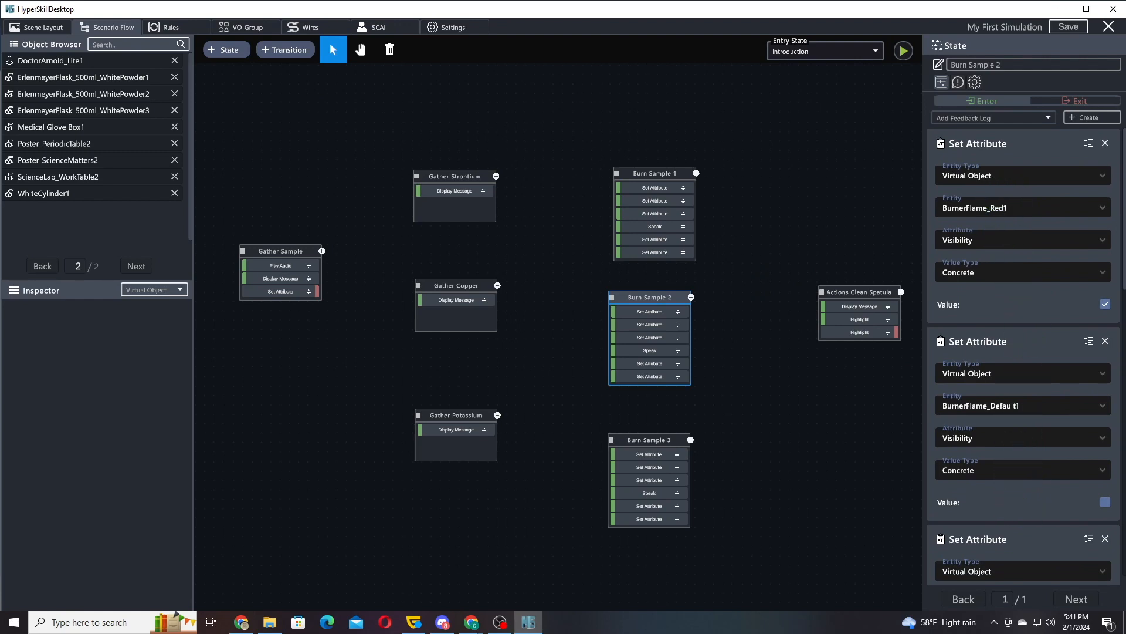
left_click(1026, 243)
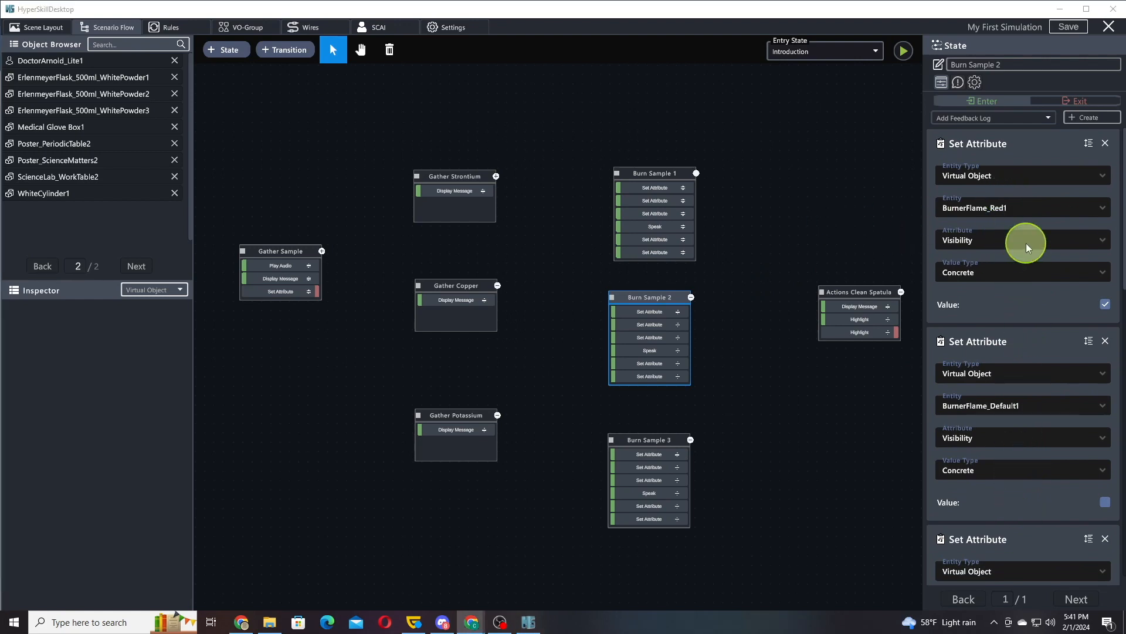
left_click(1019, 209)
scroll(1042, 268, "down", 5)
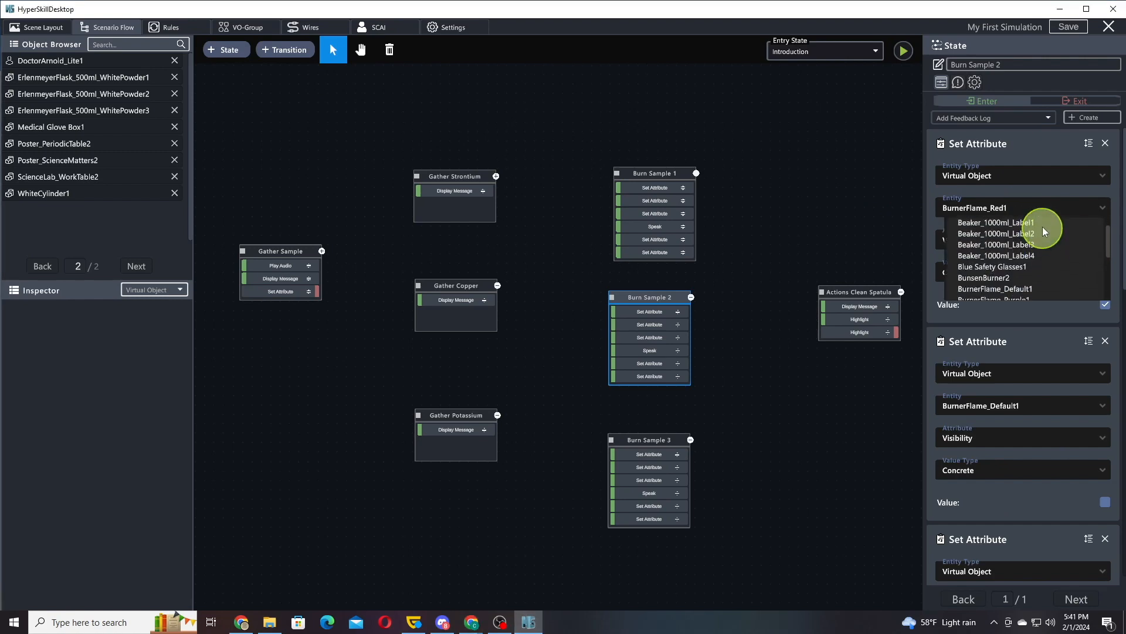
scroll(1036, 273, "up", 4)
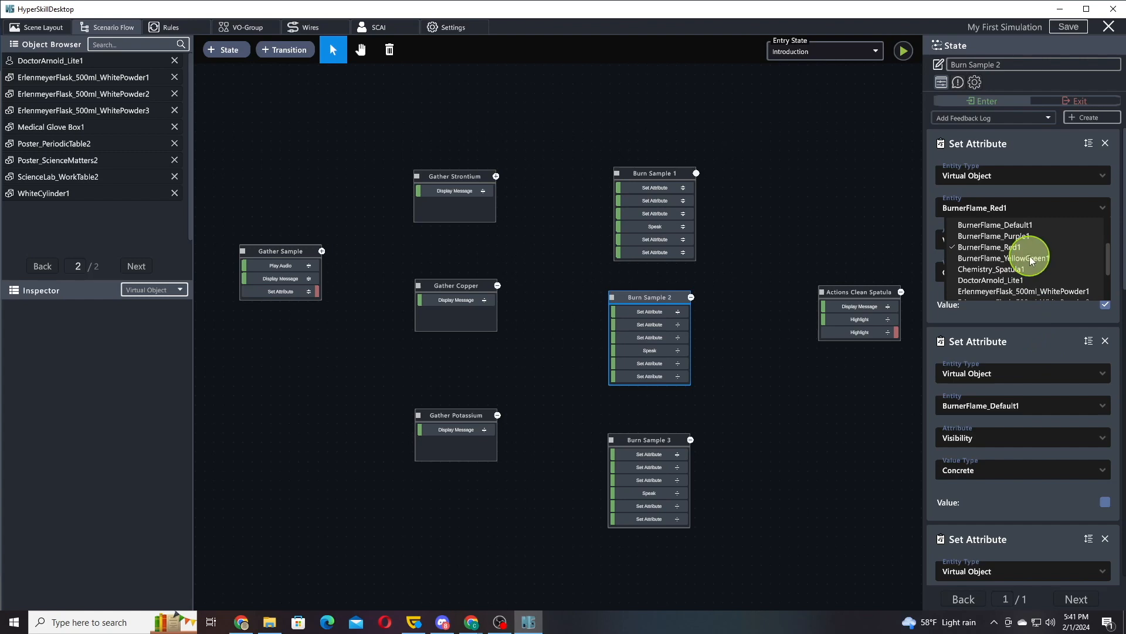
left_click(1033, 260)
left_click(1038, 263)
scroll(1026, 301, "down", 3)
scroll(1008, 299, "up", 1)
scroll(997, 322, "down", 2)
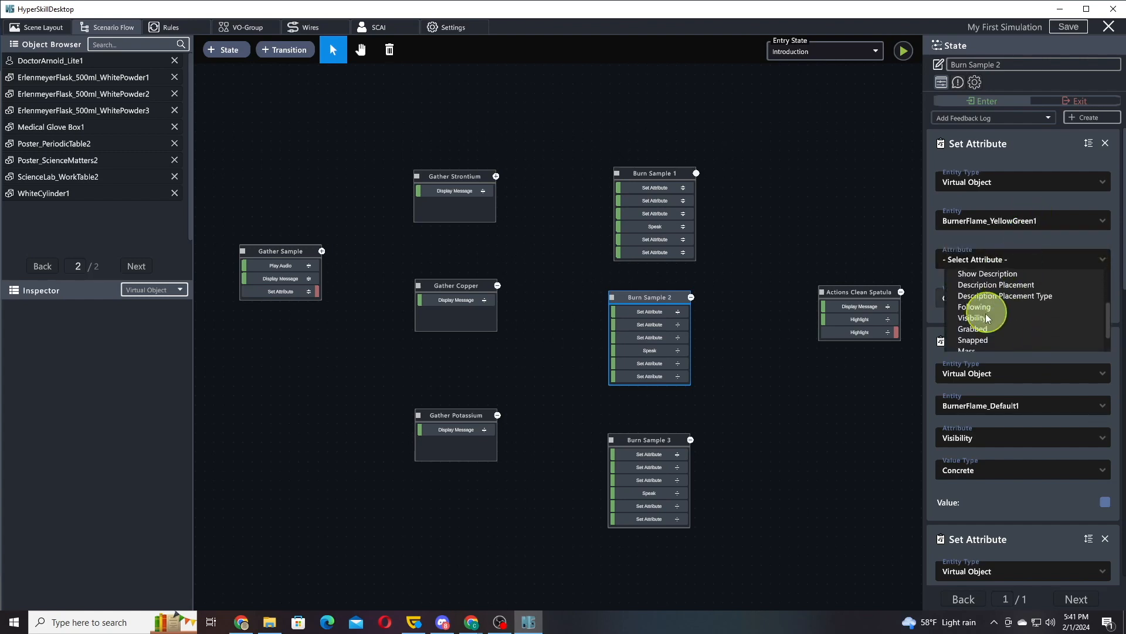
left_click(996, 317)
Replace Burn Sample 2's Speak message with the copied text about halogen and copper forming a volatile copper halide that imparts blue or green flame color.
scroll(1031, 342, "down", 5)
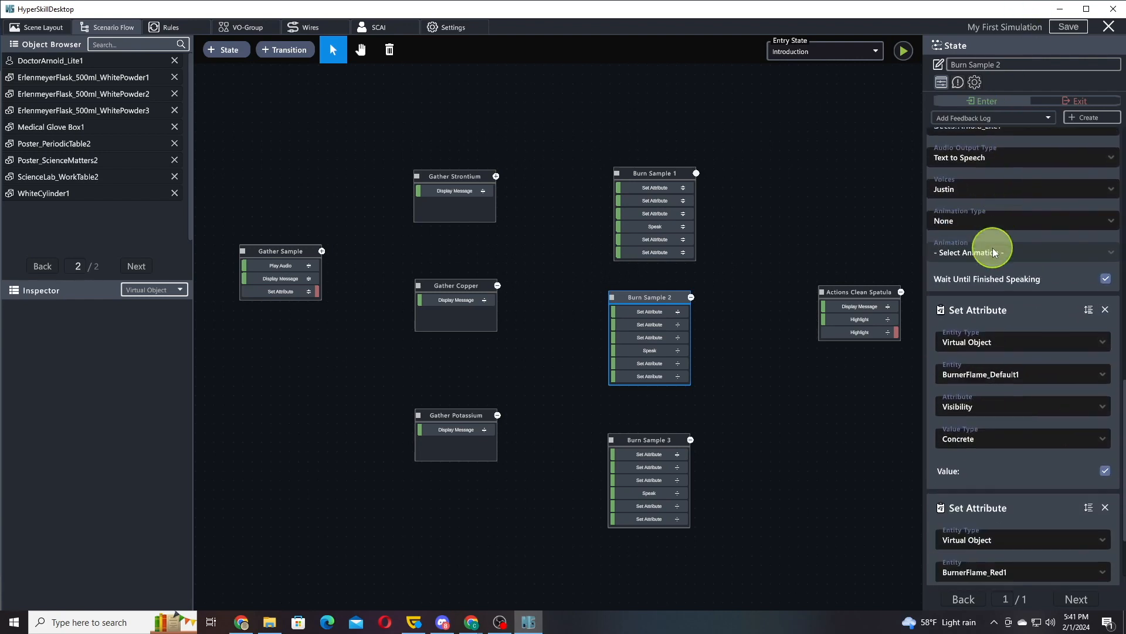
scroll(991, 422, "up", 1)
scroll(997, 241, "up", 2)
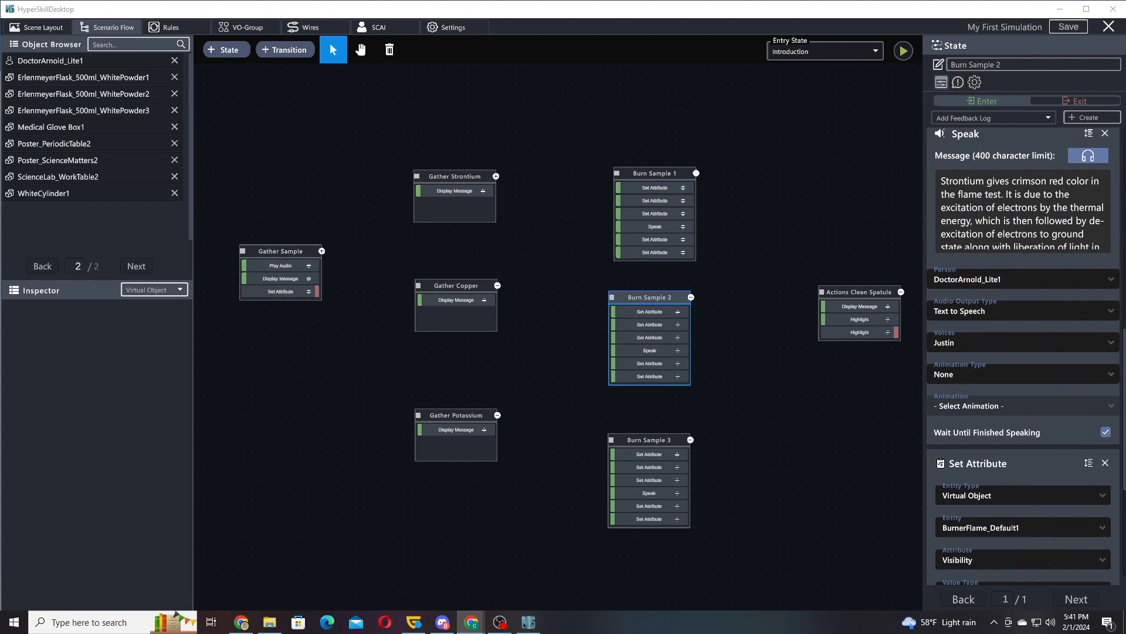
left_click(1032, 195)
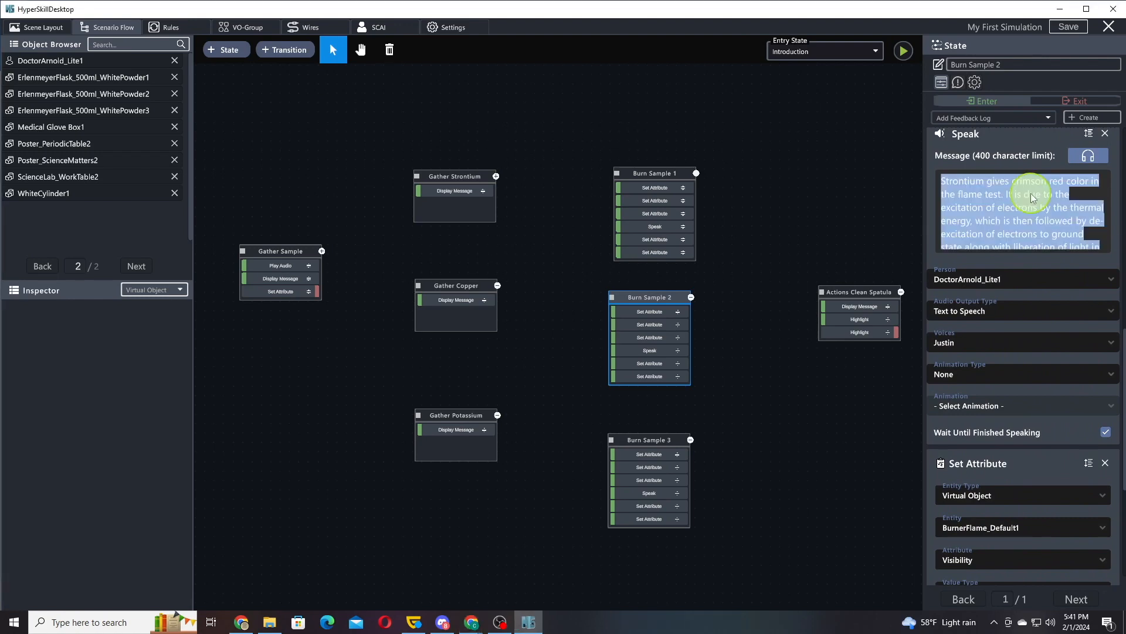
key("ctrl+v")
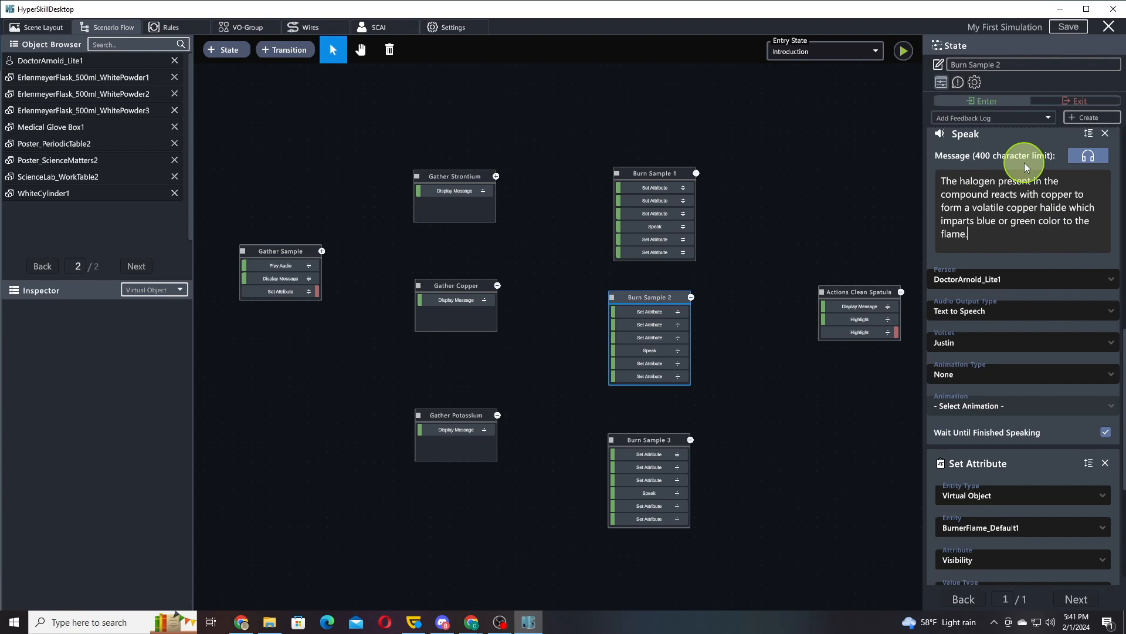
In Burn Sample 2's last Set Attribute action, set the entity to BurnerFlame_YellowGreen1 and the attribute to Visibility.
left_click_drag(1006, 428, 1000, 104)
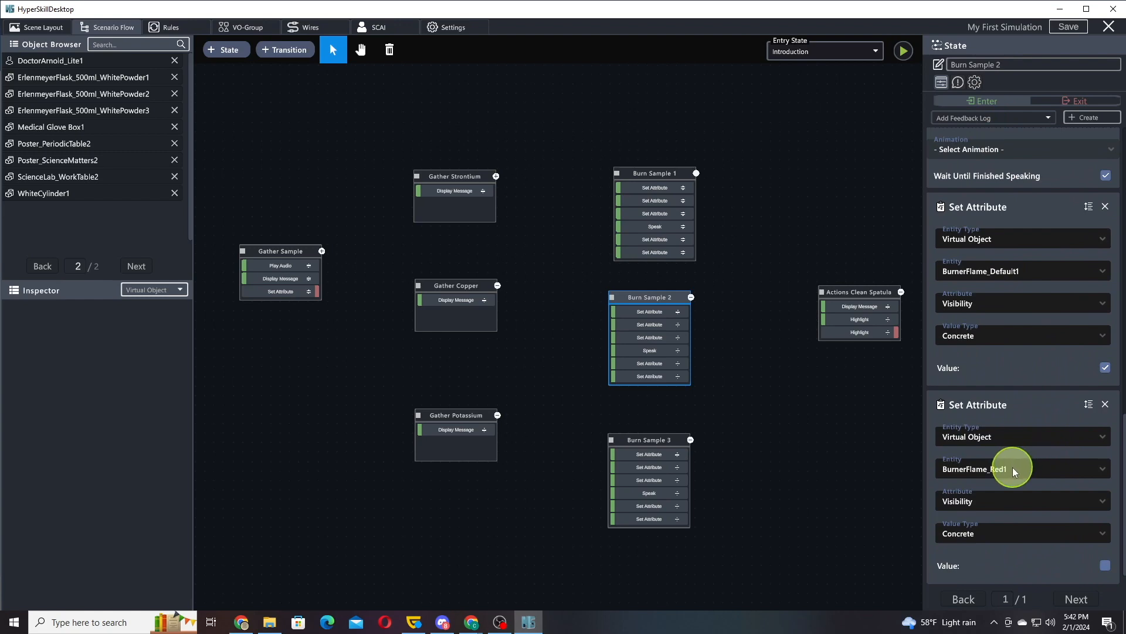
left_click(1013, 470)
scroll(1027, 510, "down", 2)
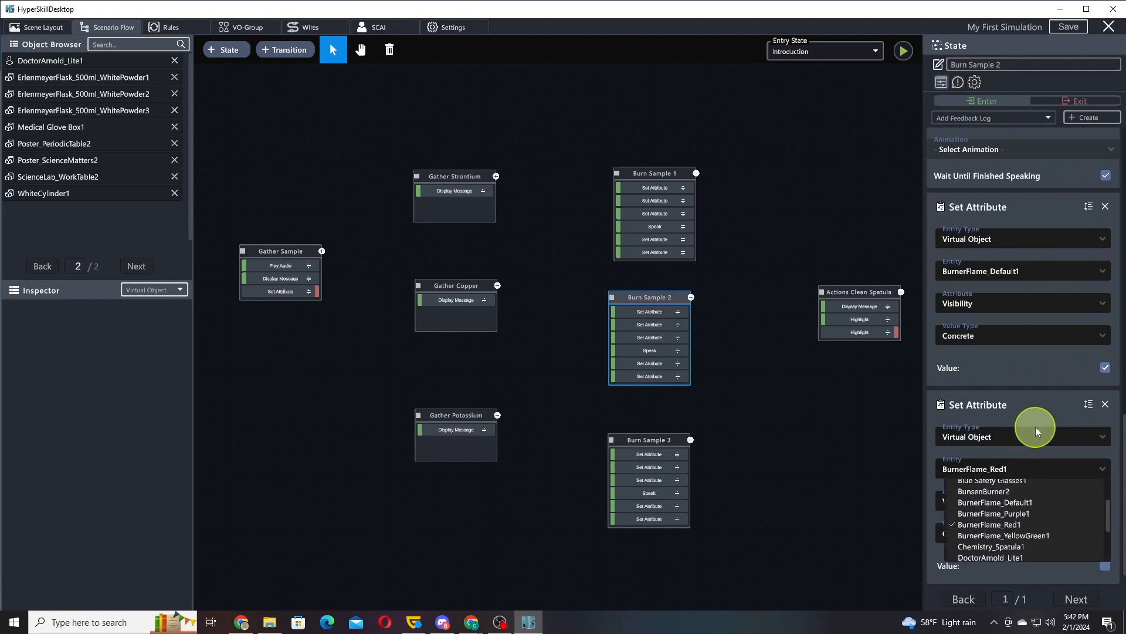
left_click(1036, 535)
left_click(1011, 521)
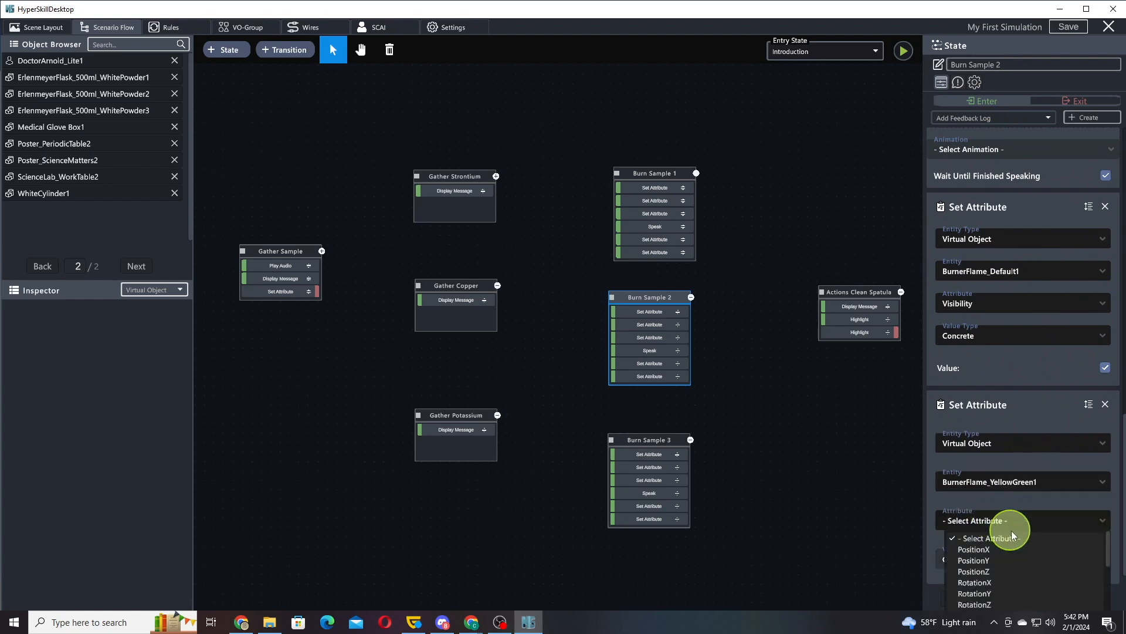
scroll(1008, 569, "down", 5)
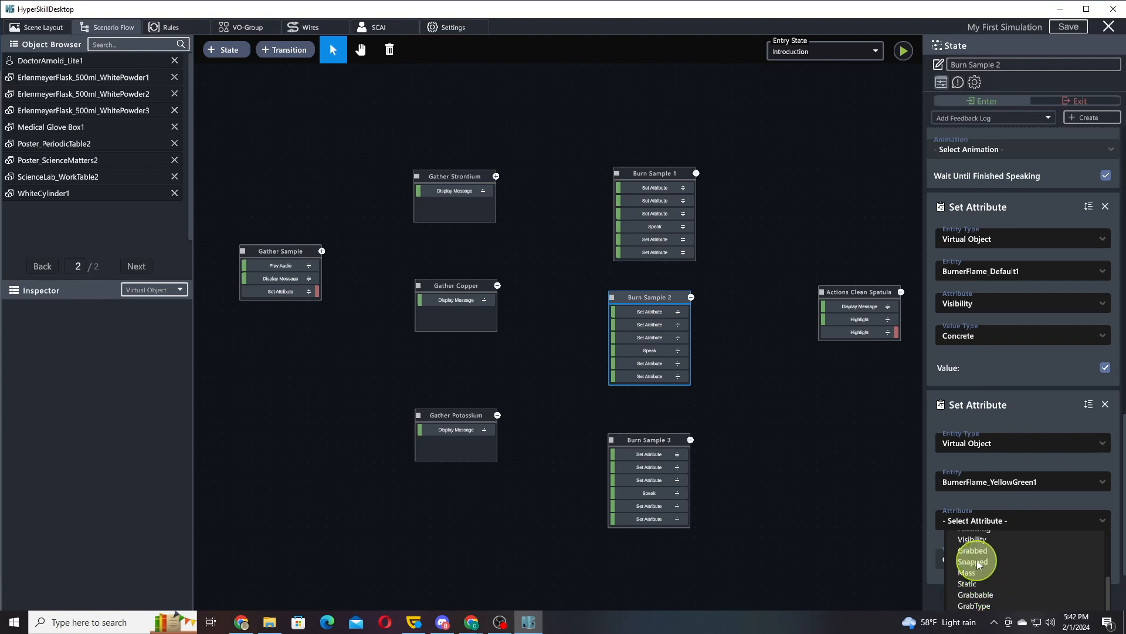
left_click(971, 538)
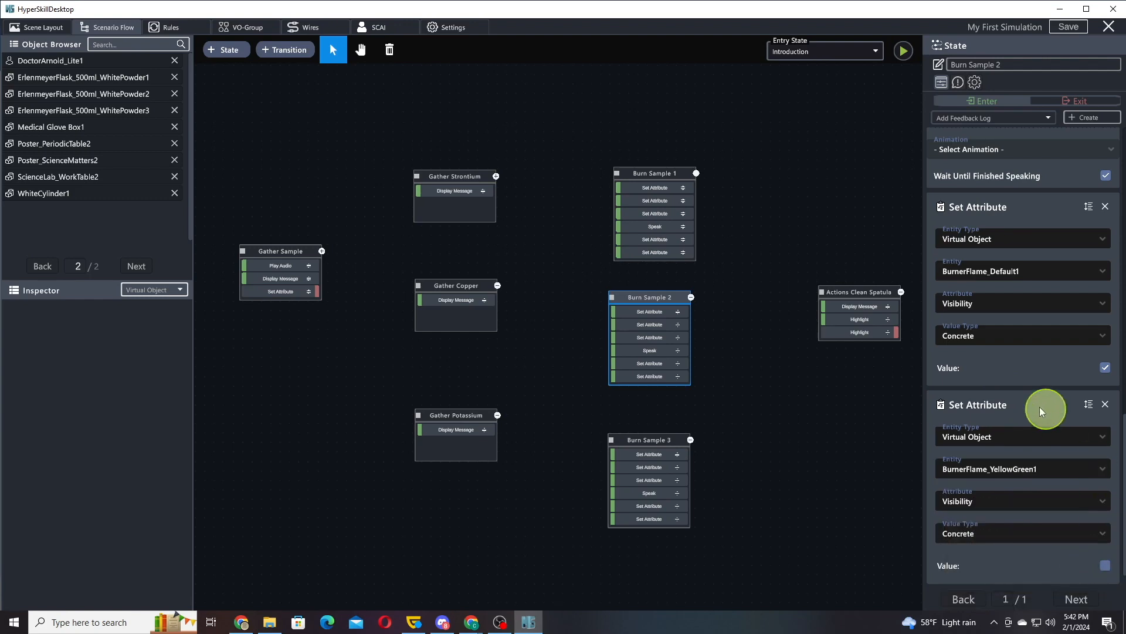
In Burn Sample 3's last Set Attribute action, set the entity to BurnerFlame_Purple1 and the attribute to Visibility.
left_click(621, 447)
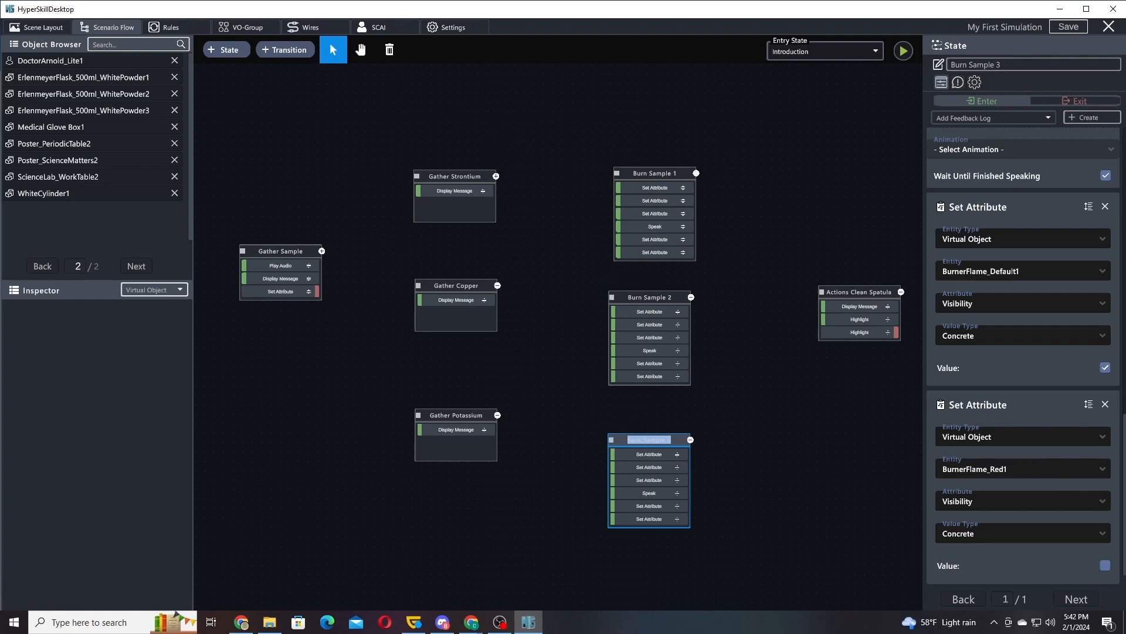
scroll(1007, 252, "up", 8)
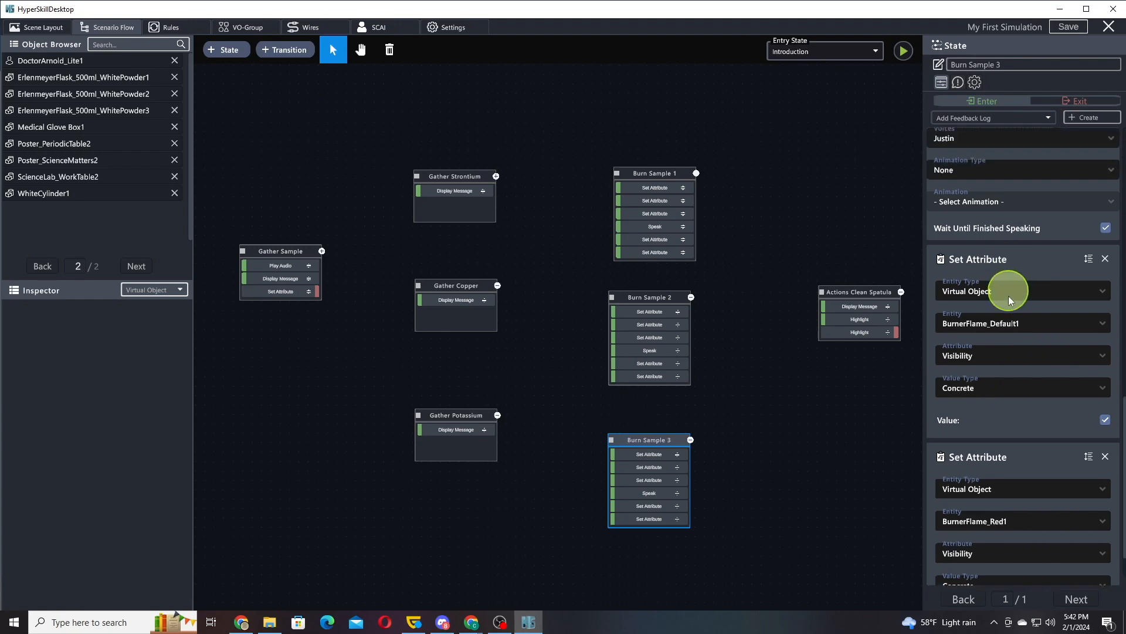
scroll(993, 418, "down", 8)
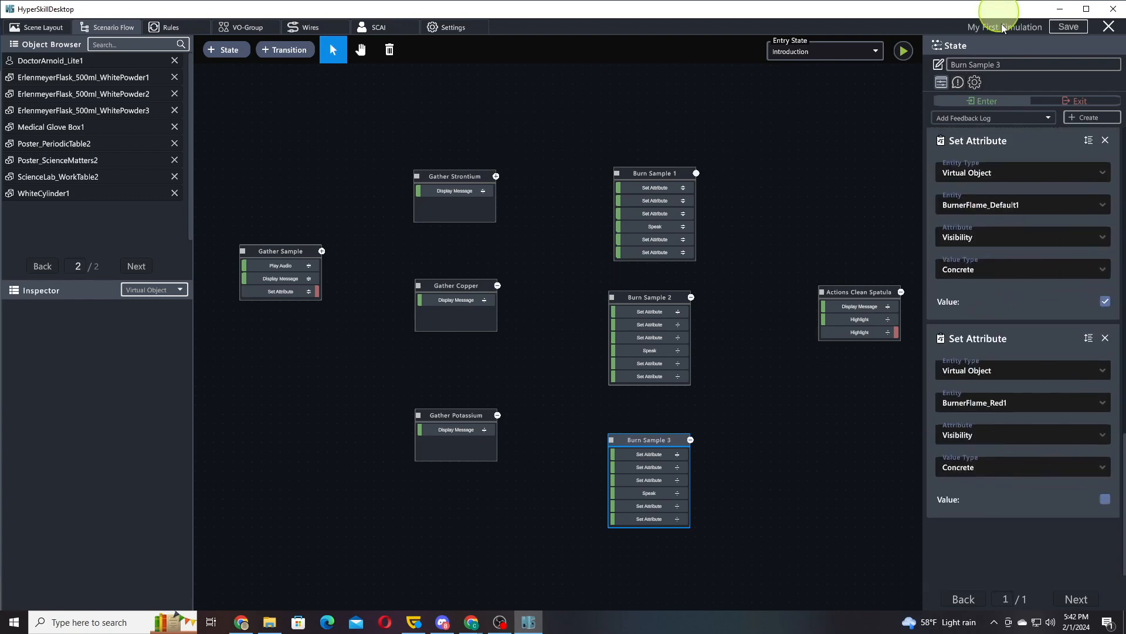
left_click(1016, 473)
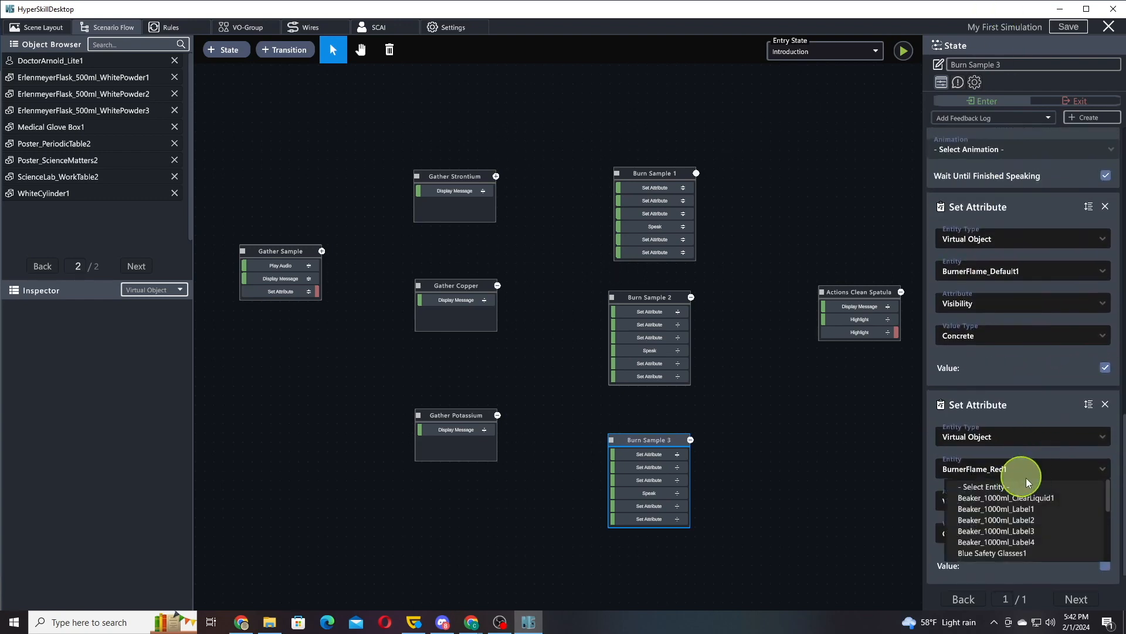
scroll(1025, 528, "down", 5)
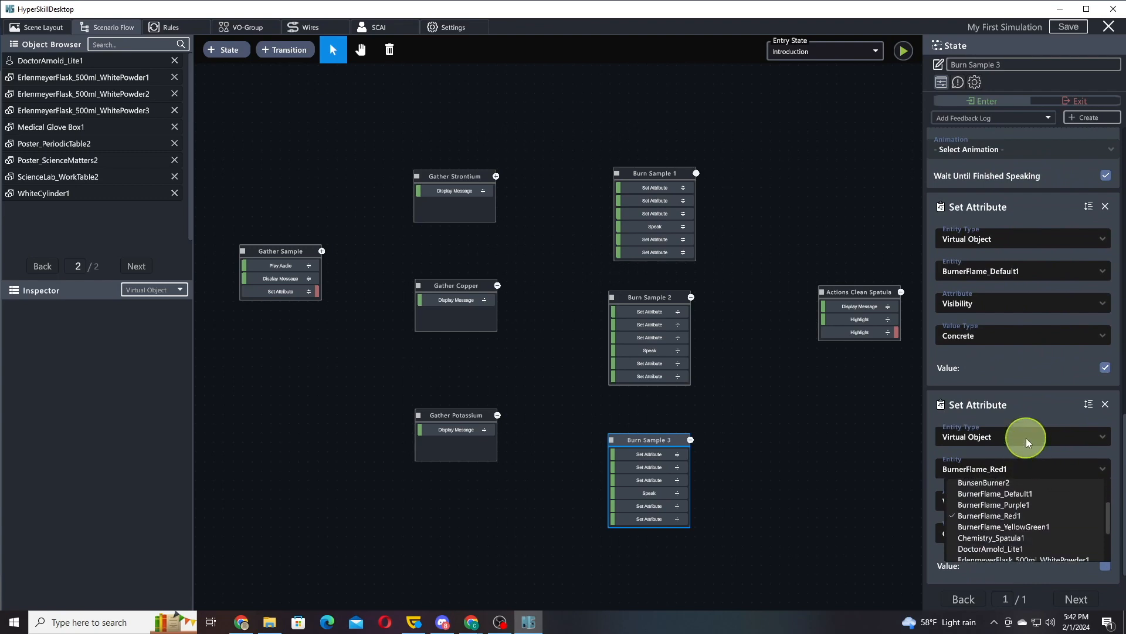
left_click(1020, 510)
left_click(1010, 517)
scroll(1007, 564, "down", 3)
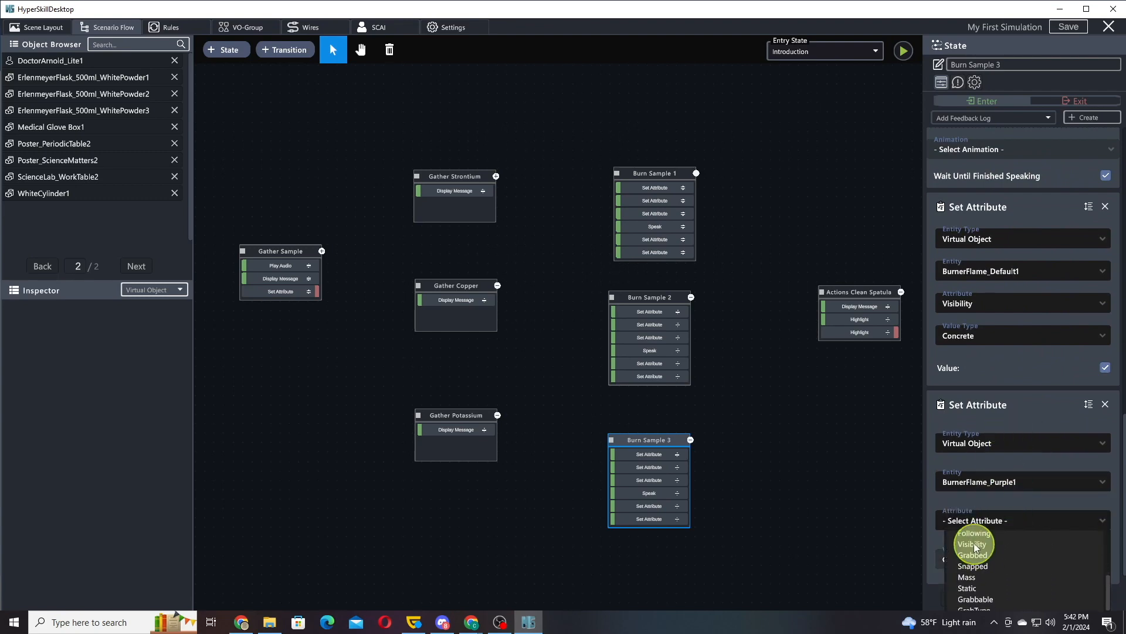
left_click(968, 548)
In Burn Sample 3's first Set Attribute action, set the entity to BurnerFlame_Purple1 and the attribute to Visibility.
scroll(1024, 379, "down", 6)
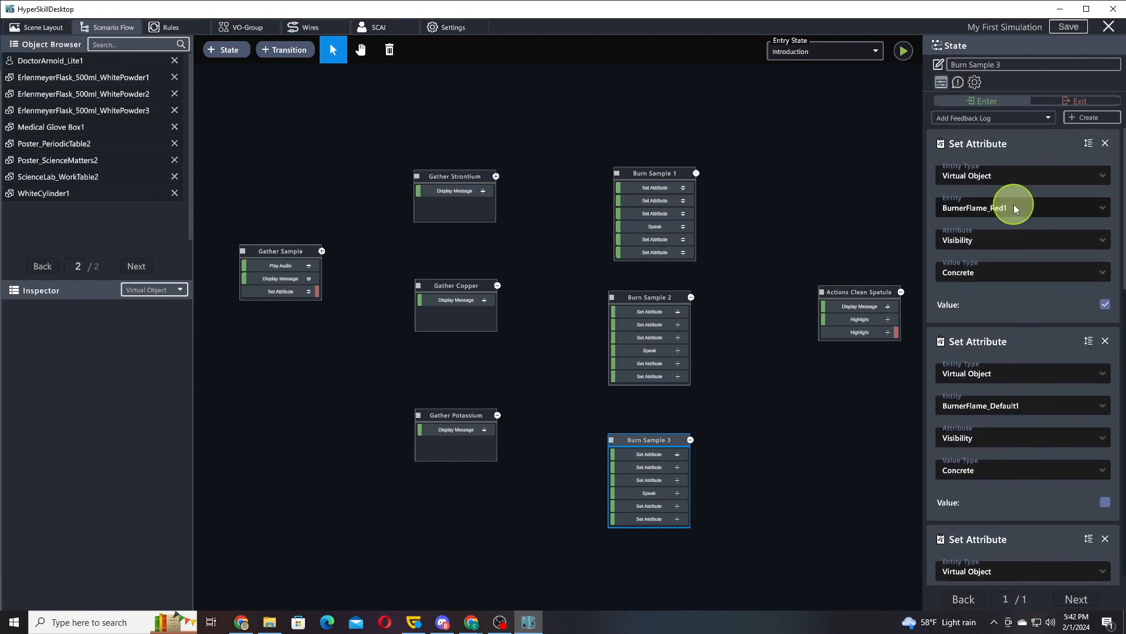
left_click(1014, 206)
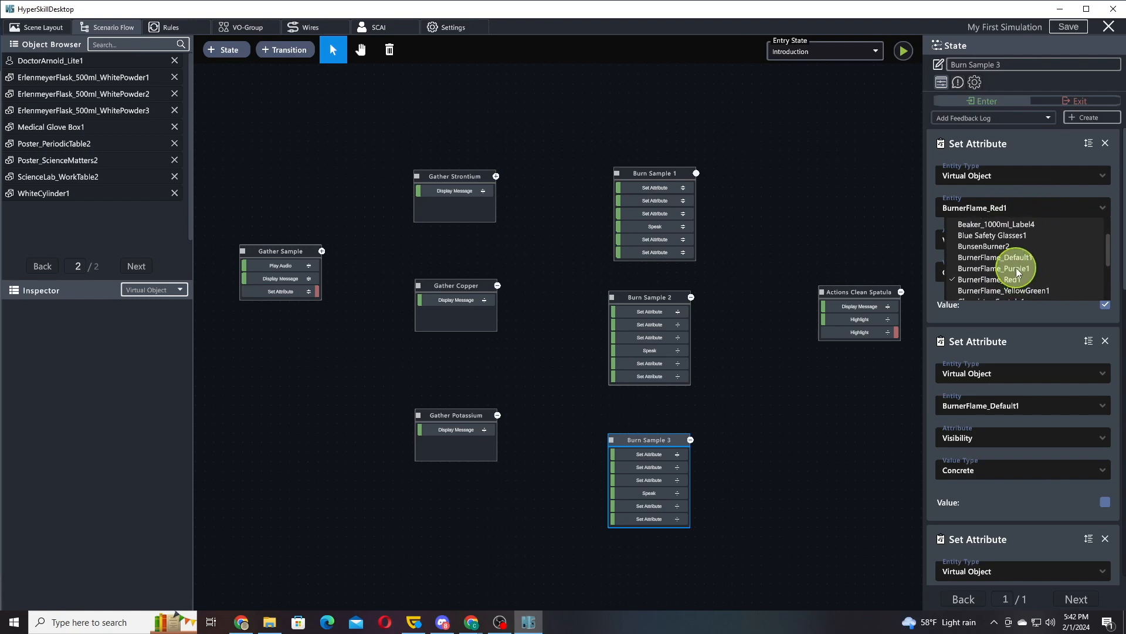
left_click(995, 282)
left_click(1009, 260)
scroll(1016, 311, "down", 3)
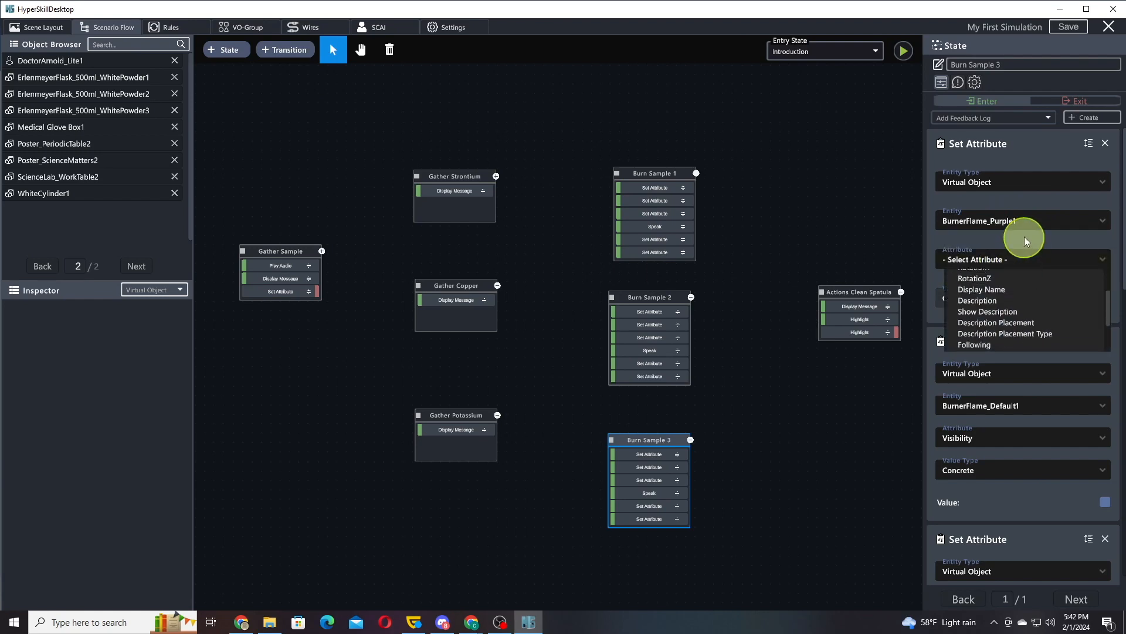
left_click(991, 343)
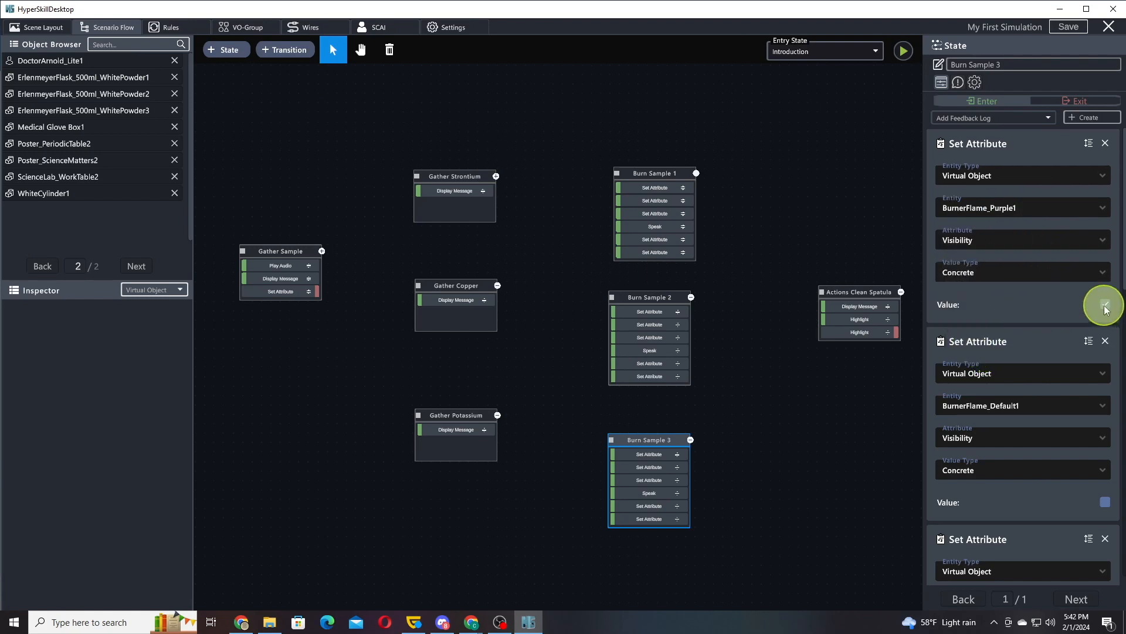
Replace Burn Sample 3's Speak message with the text about potassium producing a violet flame when heated and burning with a light purple coloured flame.
scroll(1029, 229, "down", 3)
scroll(1033, 146, "down", 5)
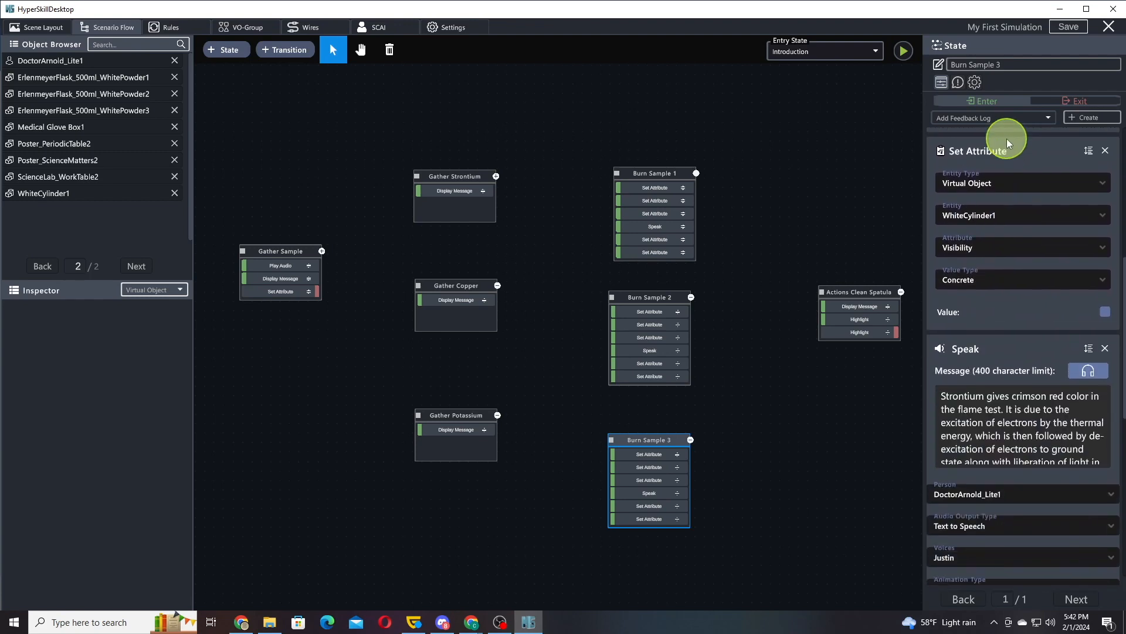
scroll(1011, 288, "down", 1)
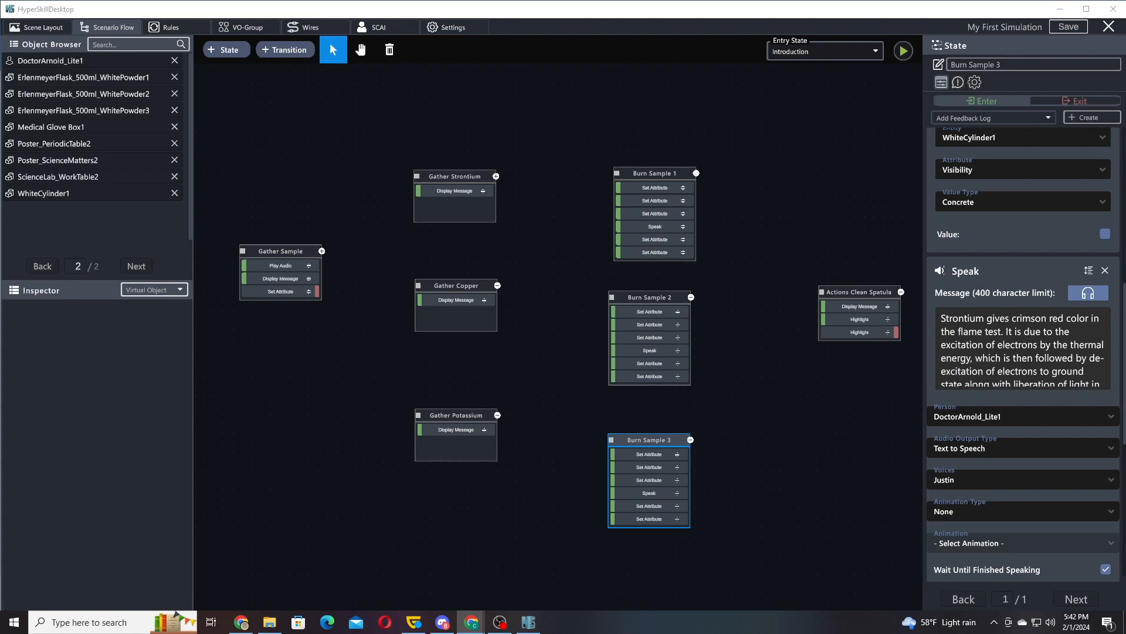
triple_click(1033, 367)
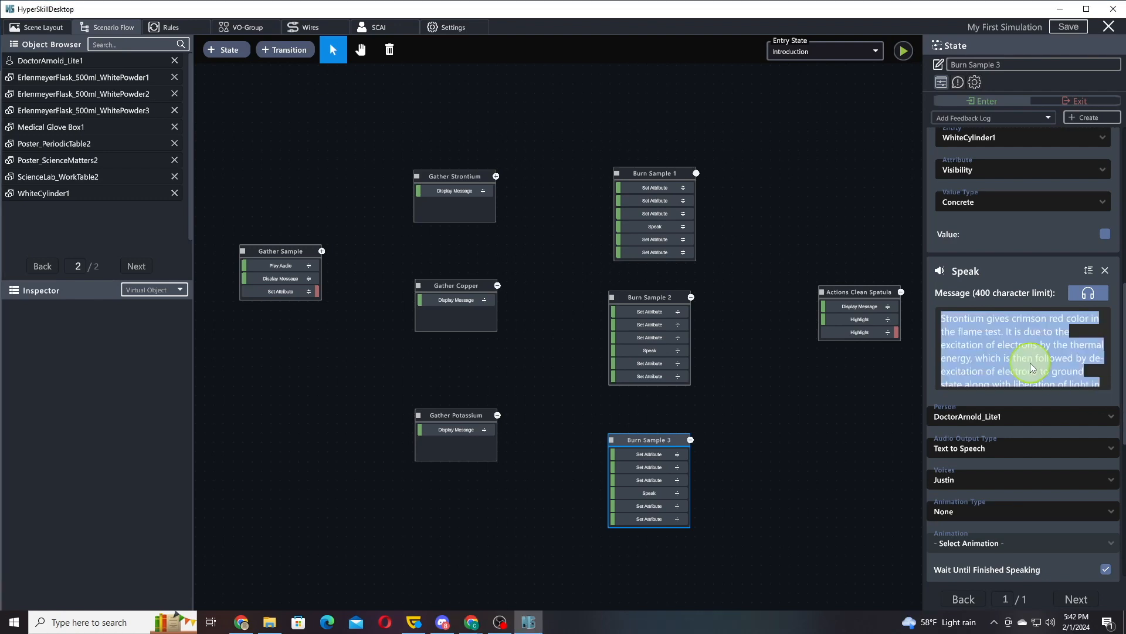
type("Potassium is colorless or in white but when it is heated, it produces violet flame due to excitation of the electrons to the higher energy orbitals. Potassium burns with light purple coloured flame.")
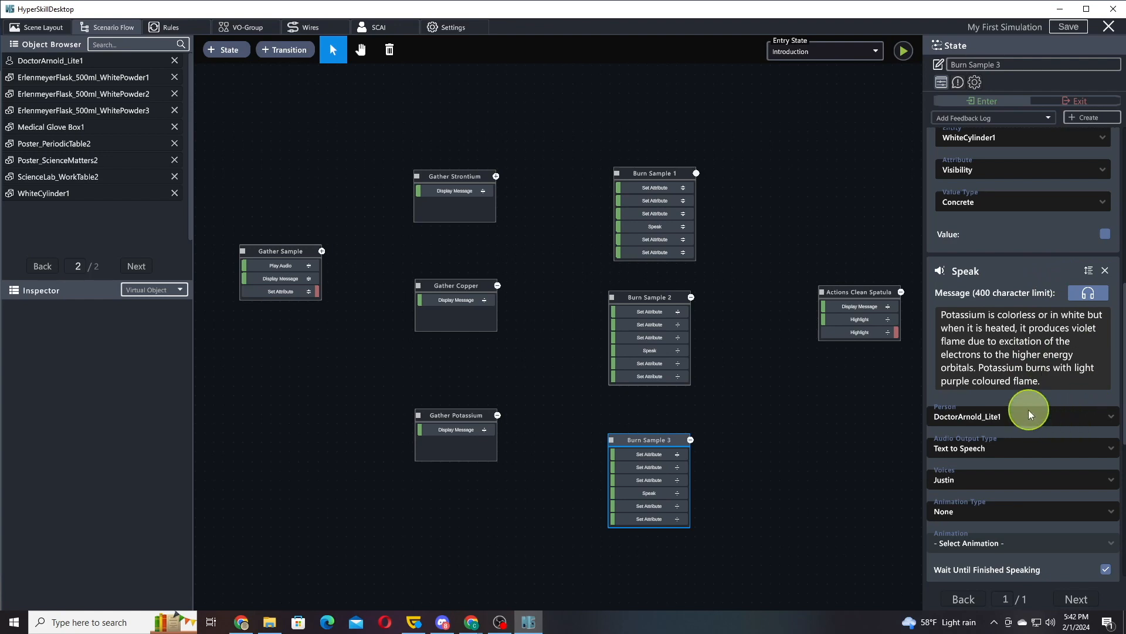
scroll(997, 287, "down", 4)
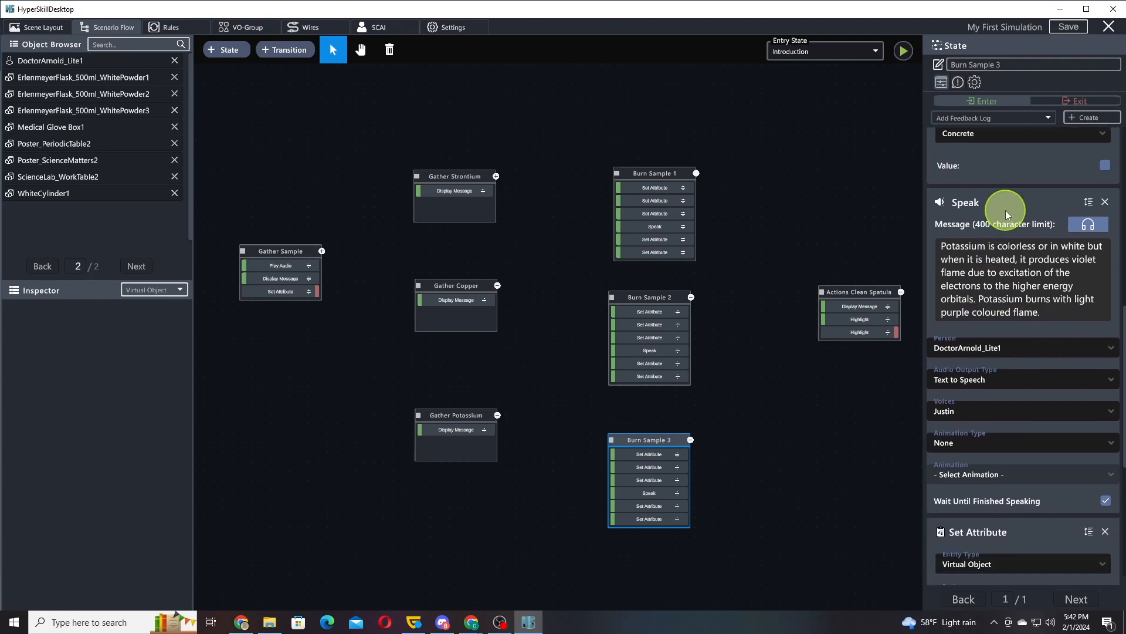
scroll(992, 234, "down", 10)
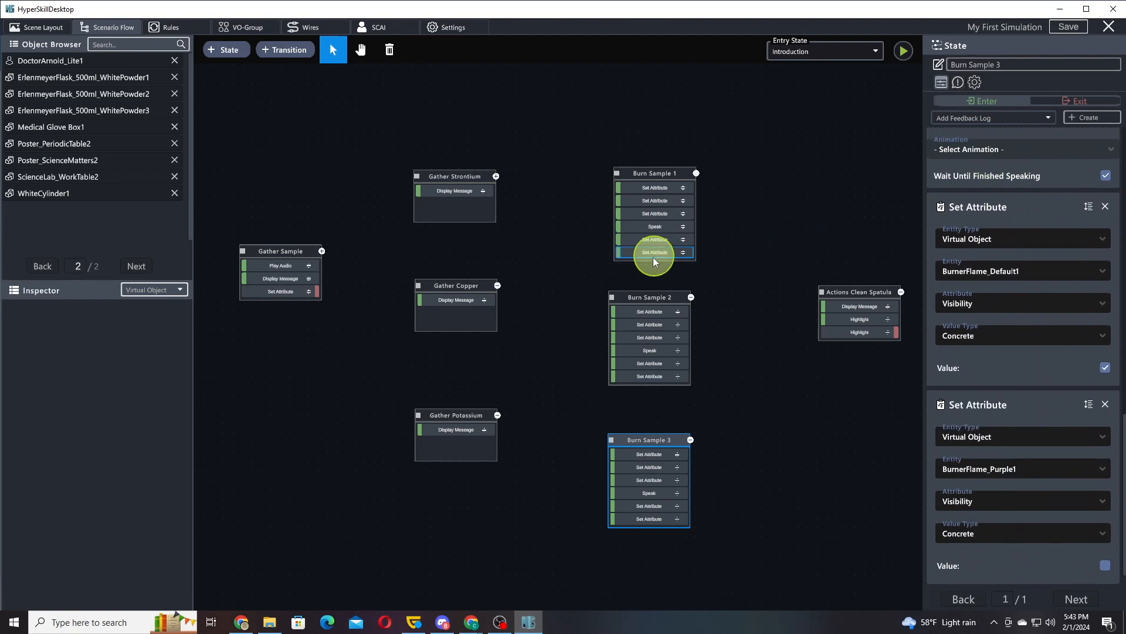
Add a transition from the Introduction state to the Used Gloves First state.
left_click_drag(369, 277, 951, 297)
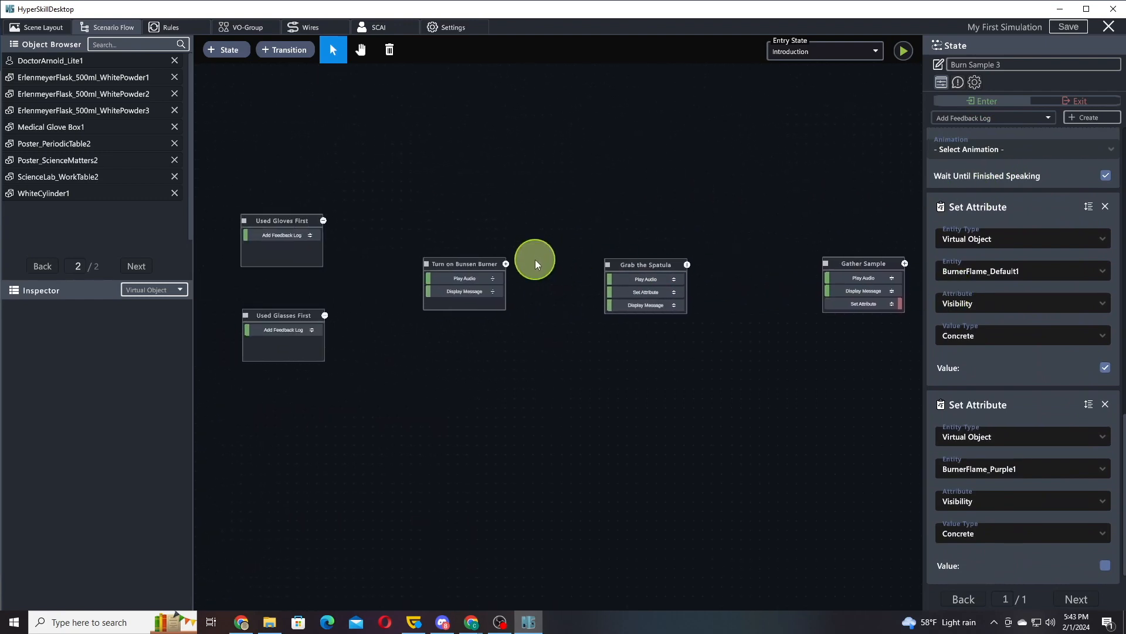
left_click_drag(485, 230, 638, 236)
left_click_drag(527, 221, 737, 212)
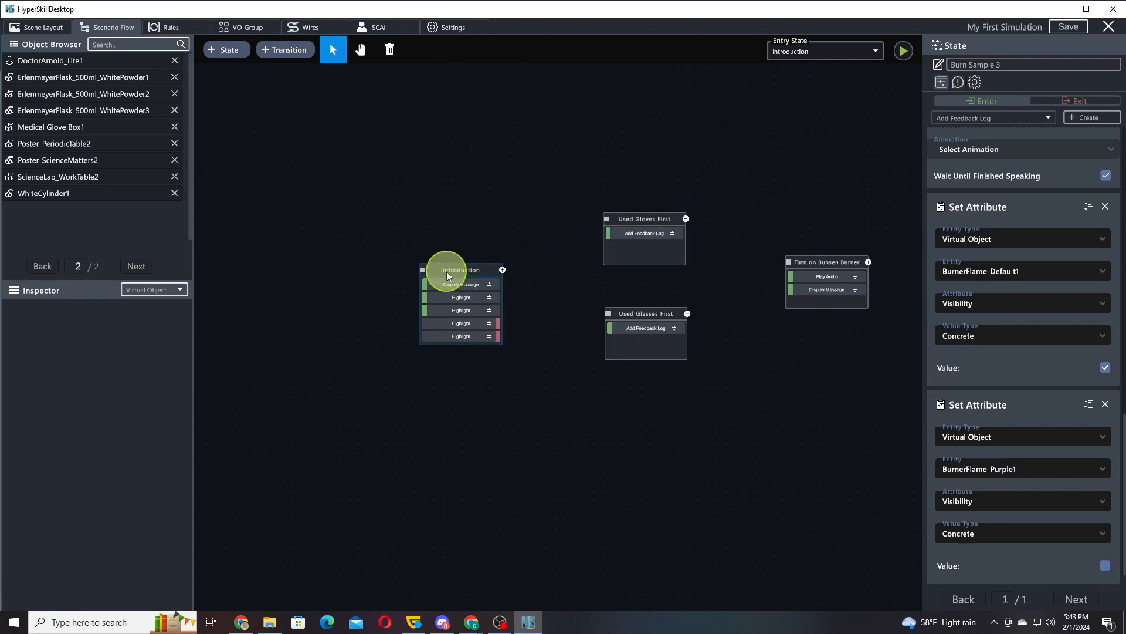
left_click(450, 323)
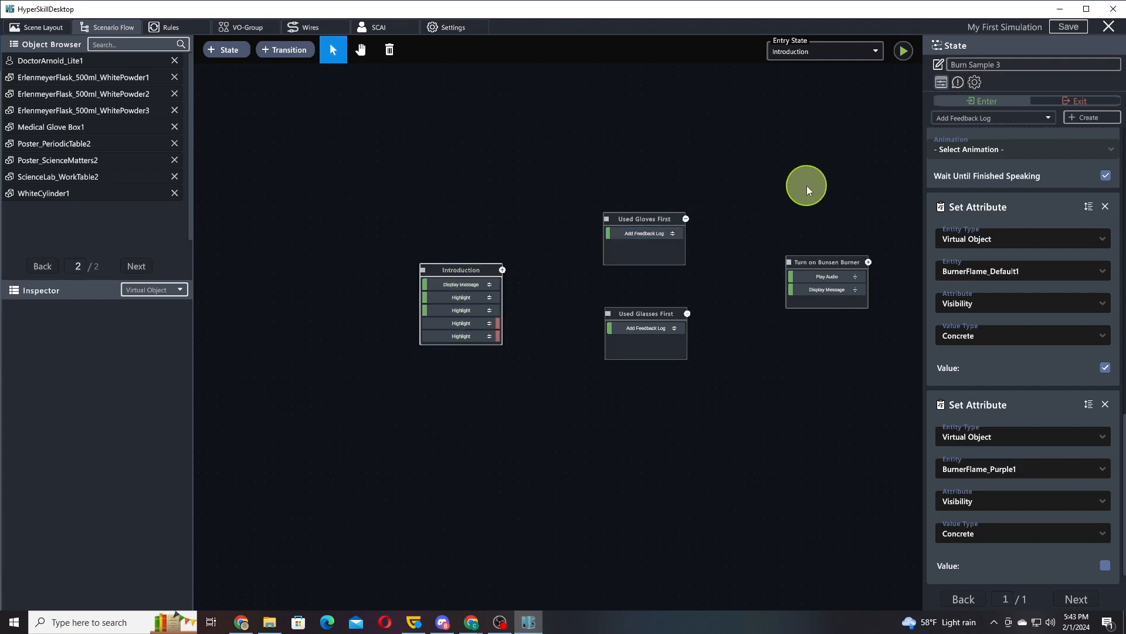
left_click_drag(825, 184, 481, 187)
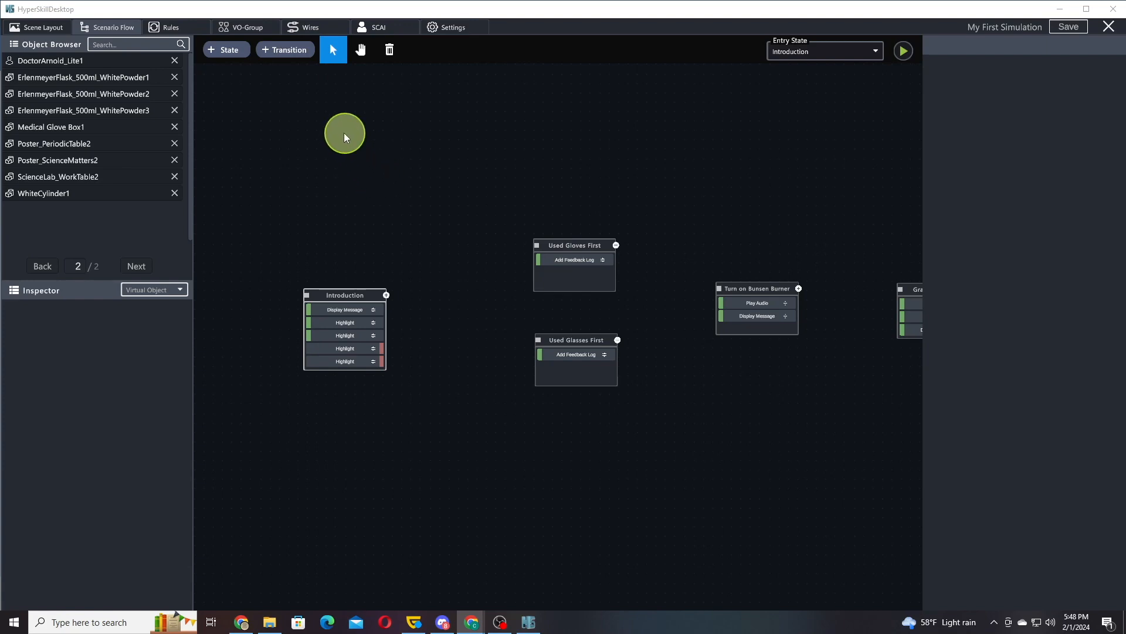
left_click(280, 51)
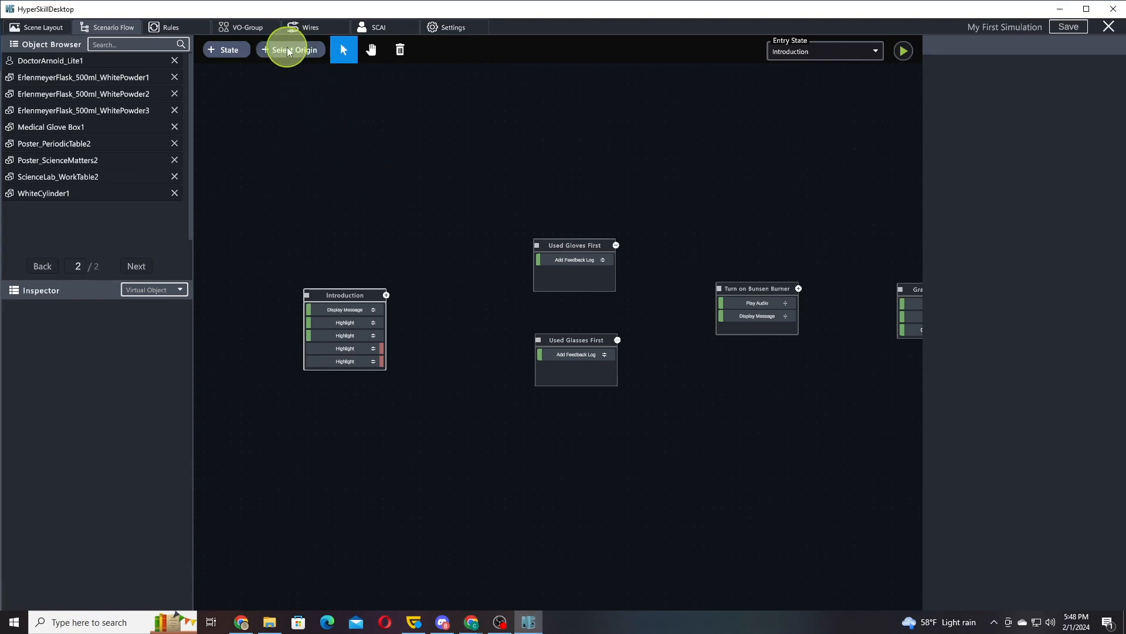
left_click(381, 293)
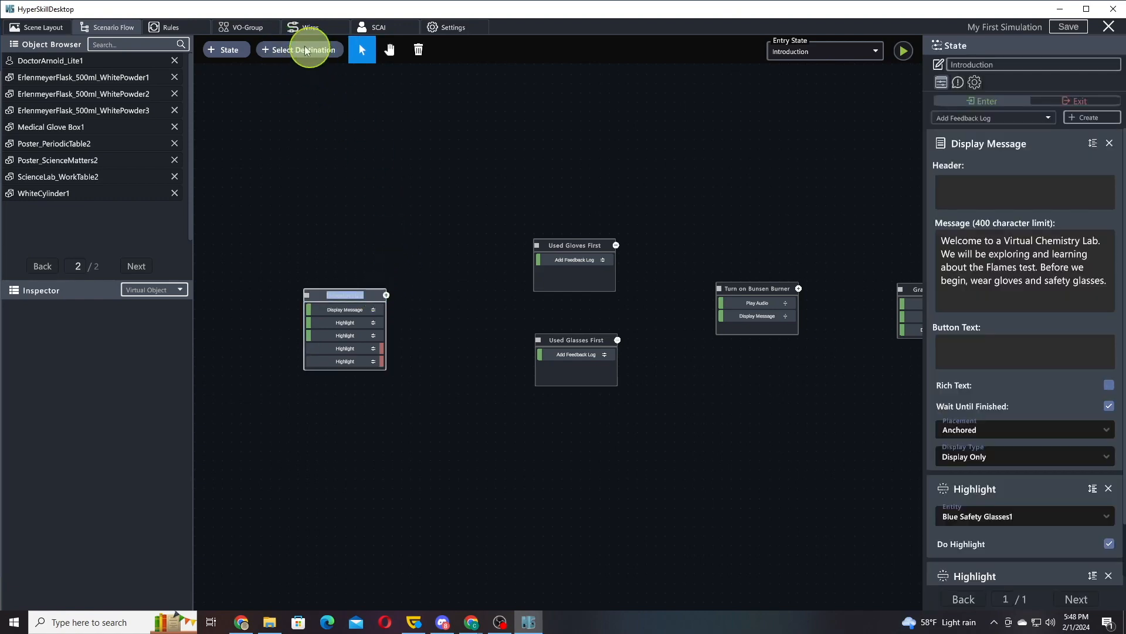
left_click(539, 248)
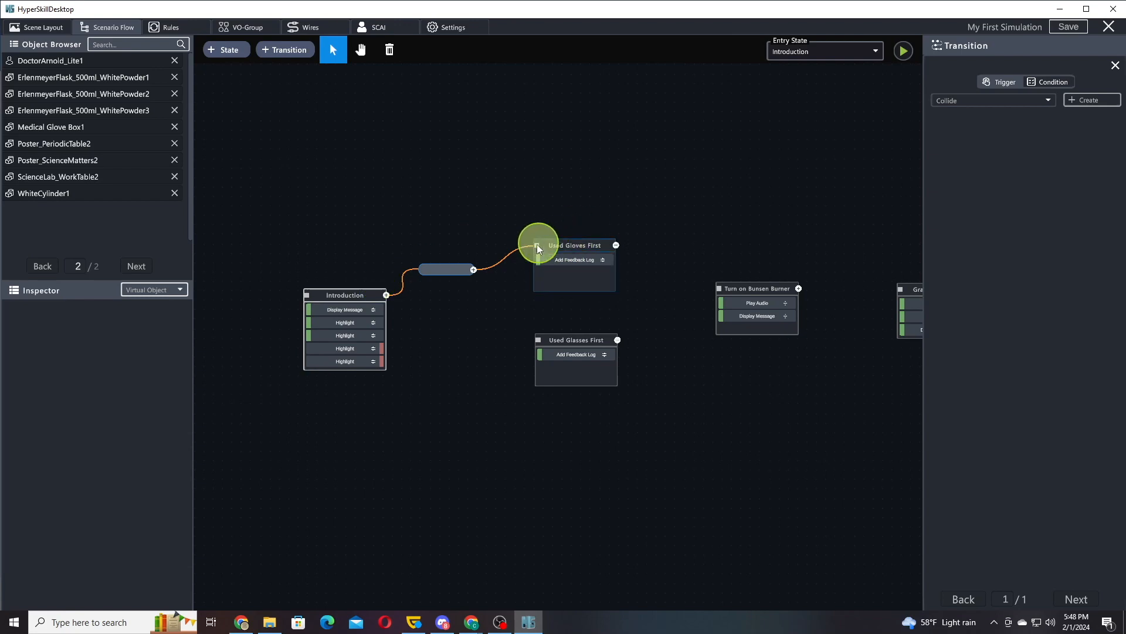
Add a second transition from the Introduction state to the Used Glasses First state.
right_click(378, 294)
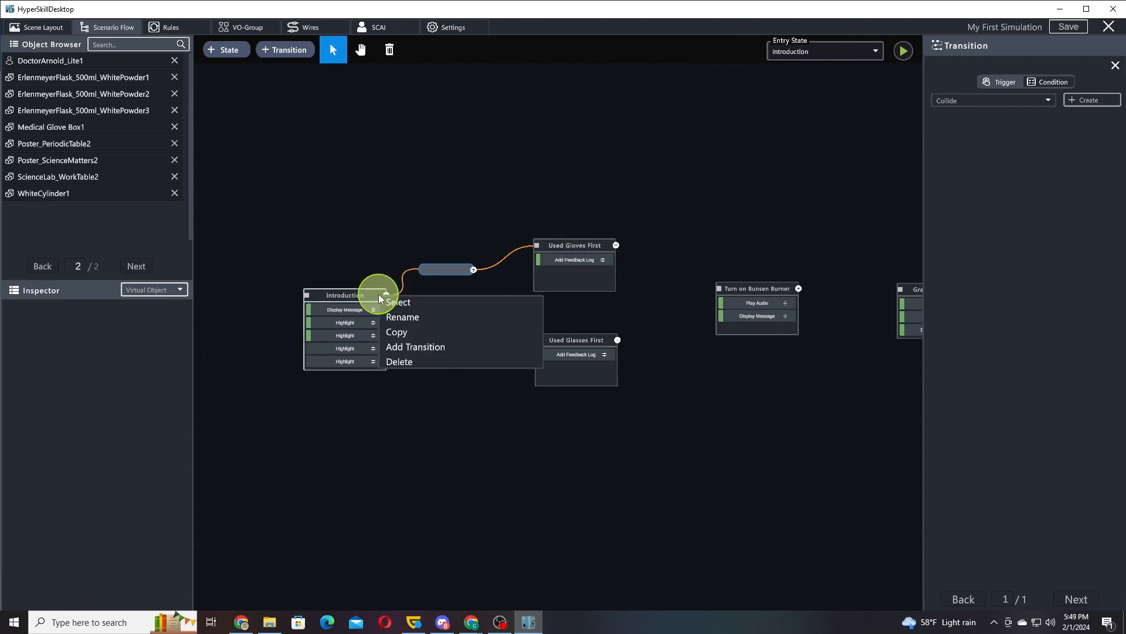
left_click(409, 347)
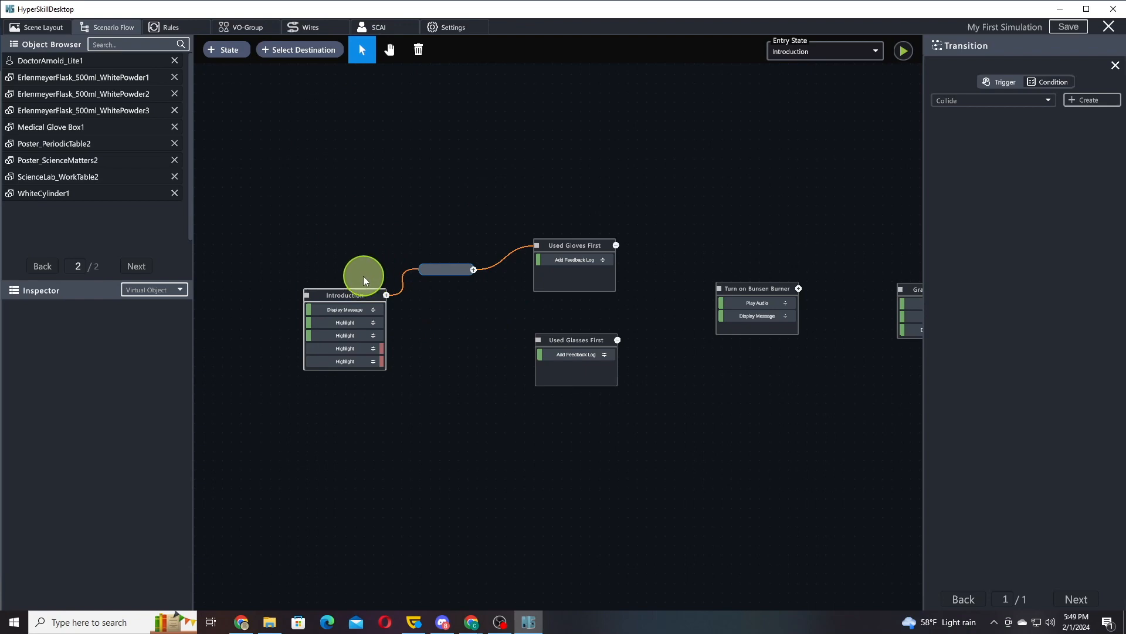
left_click(537, 339)
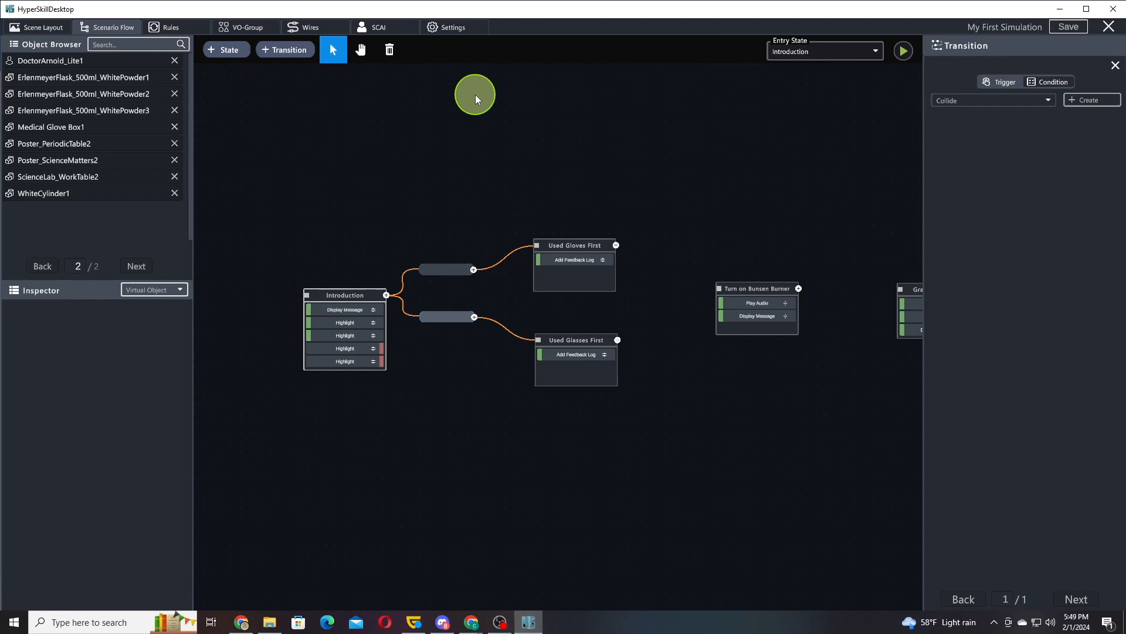
Create a Use trigger on the transition between Introduction and Used Gloves First.
left_click(445, 268)
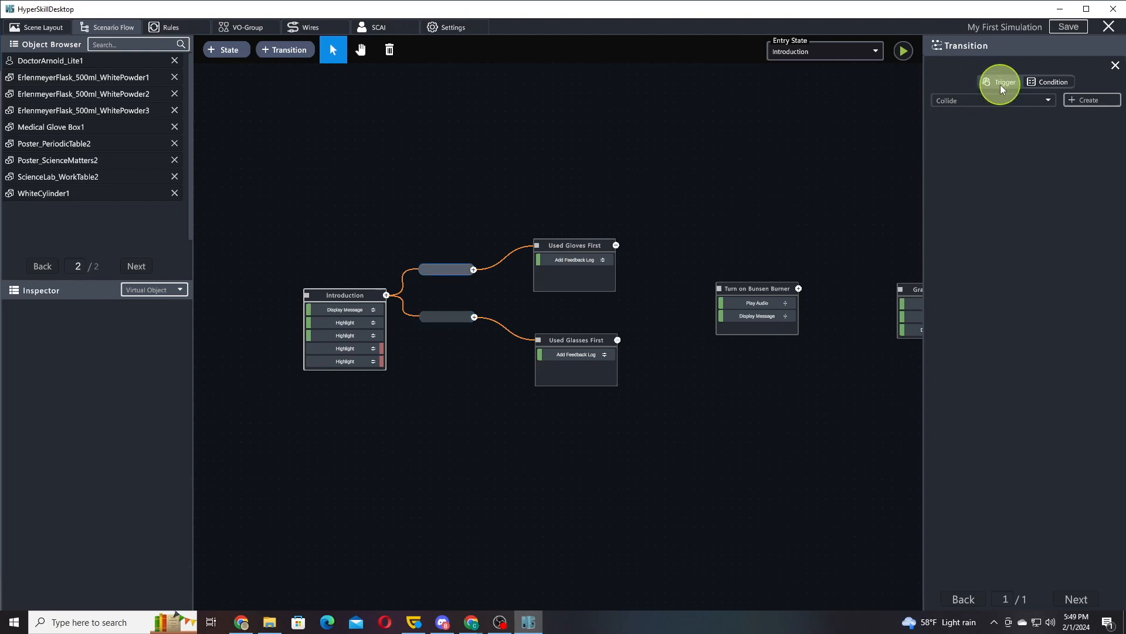
left_click(980, 101)
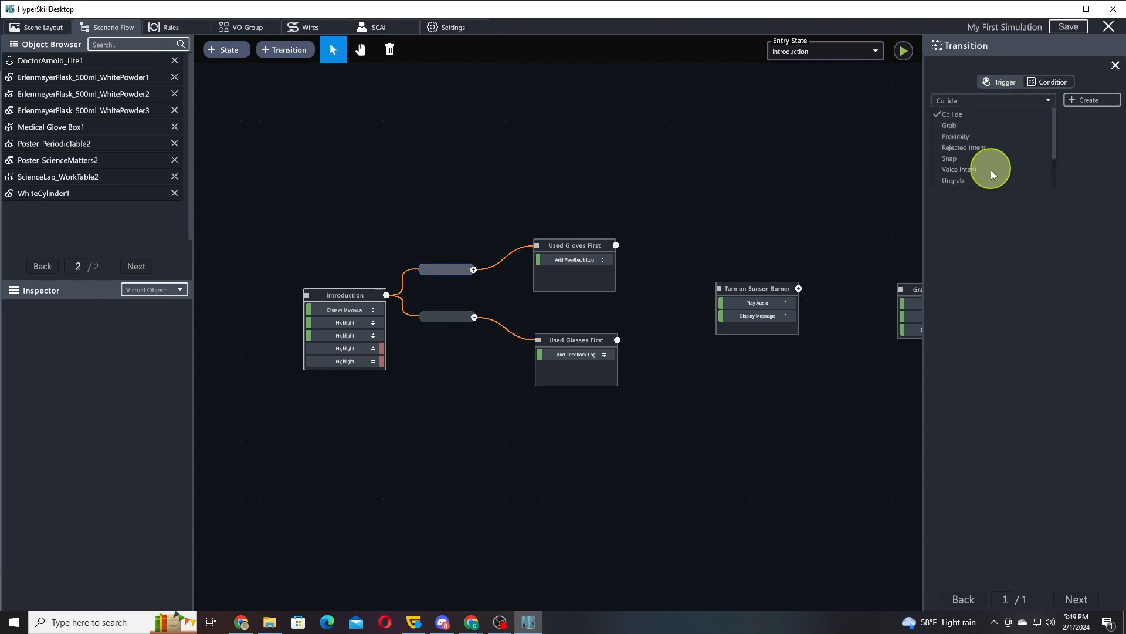
left_click(995, 262)
left_click(1059, 84)
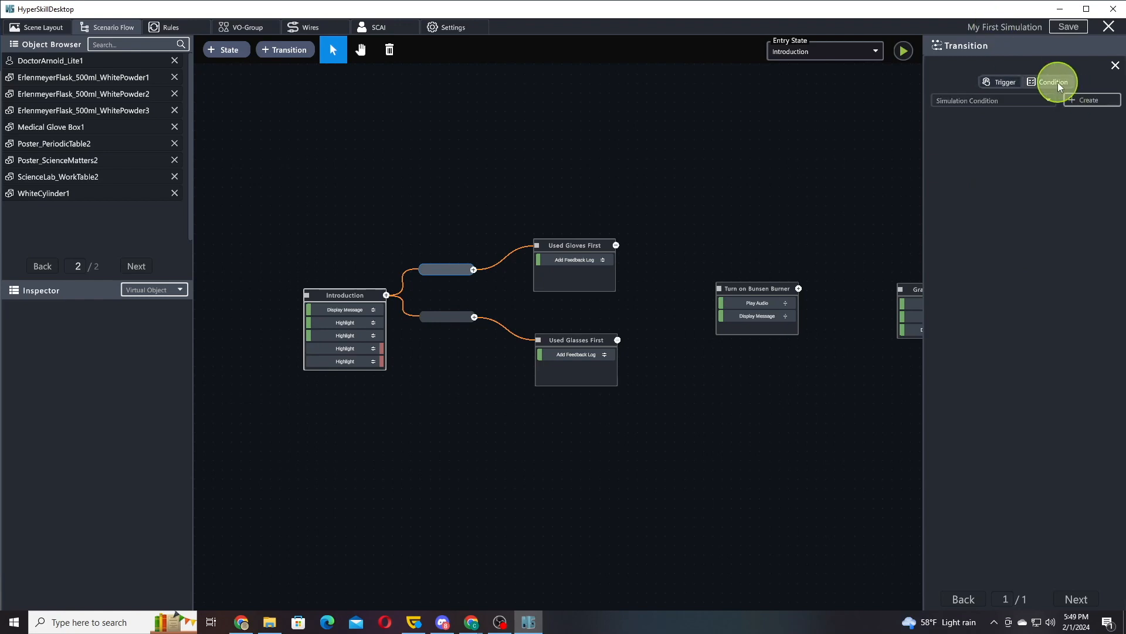
left_click(1003, 83)
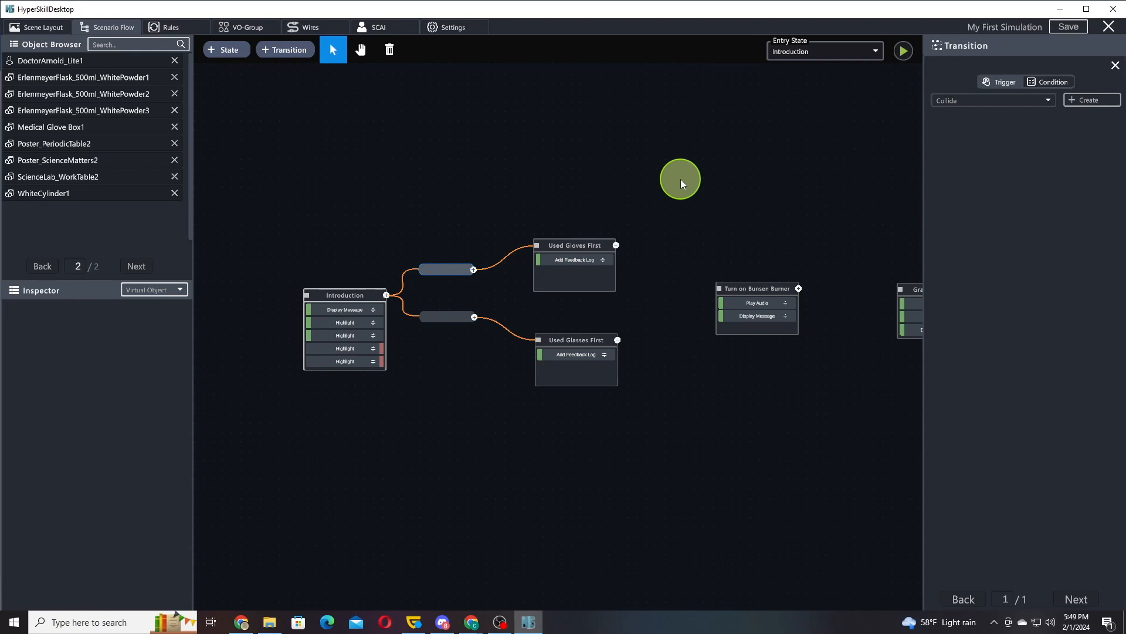
left_click(962, 100)
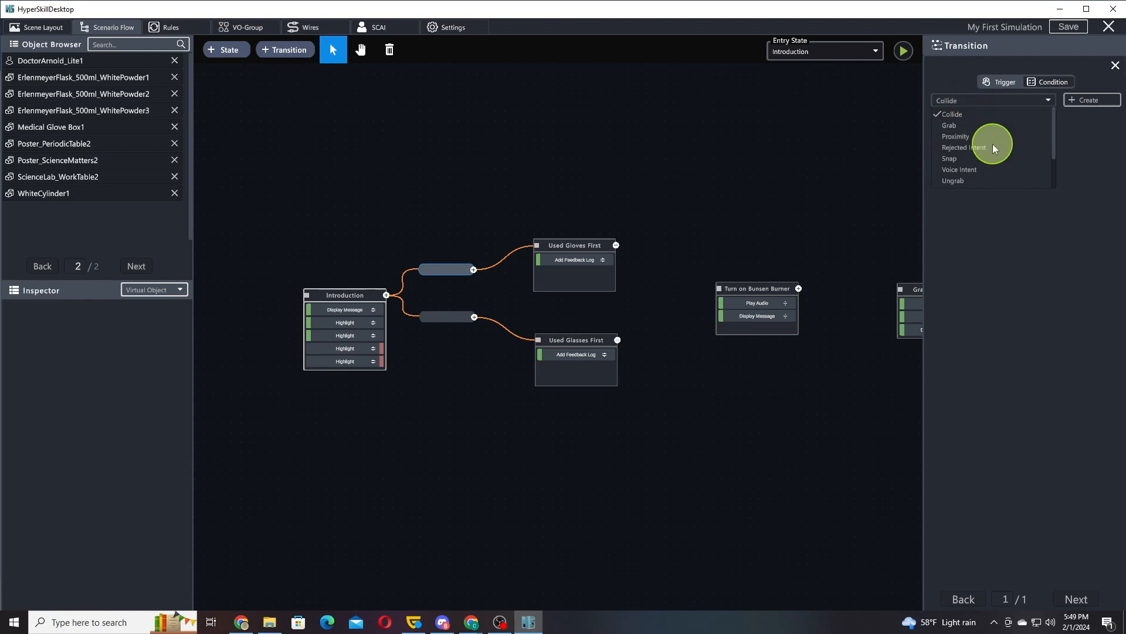
scroll(990, 160, "down", 3)
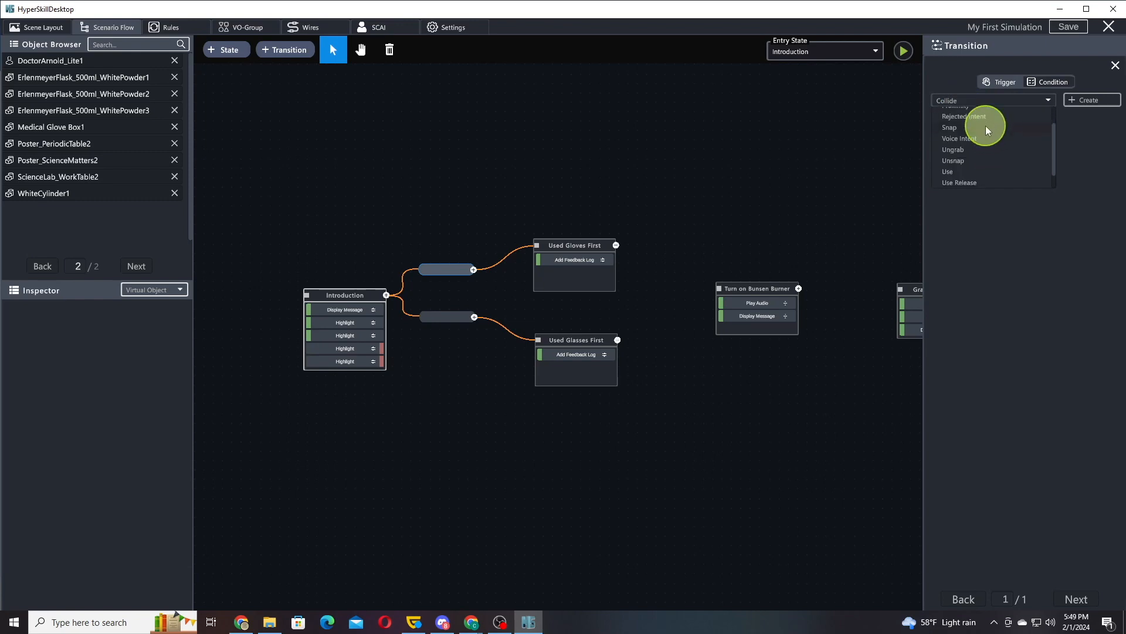
left_click(962, 170)
left_click(1090, 99)
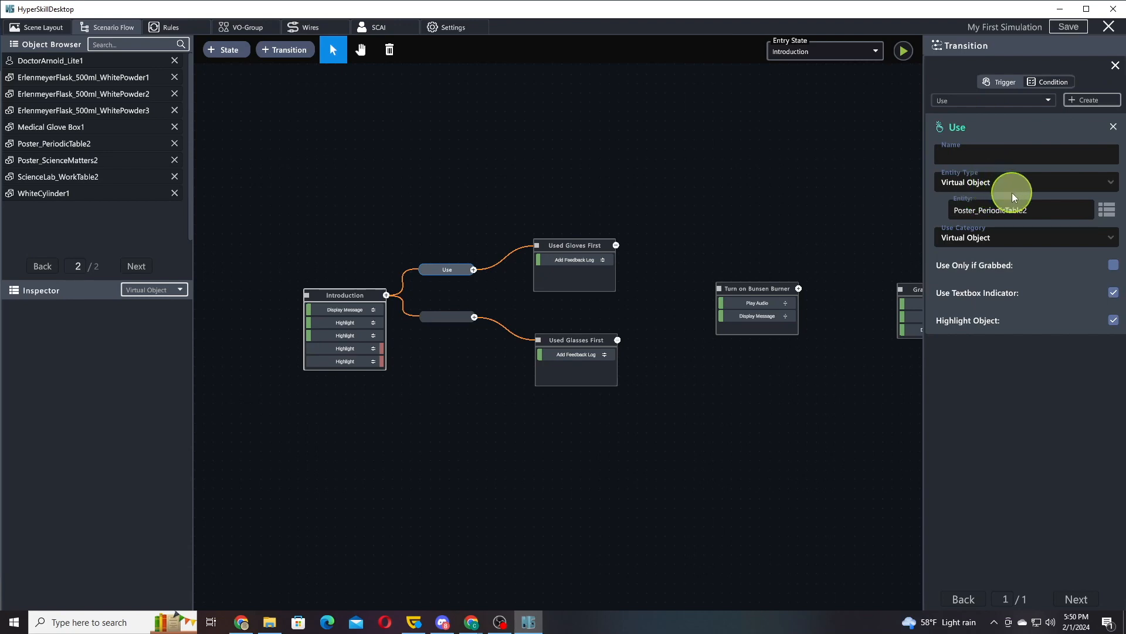
Set the entity of the Use trigger between Introduction and Used Gloves First to Medical Glove Box1.
left_click(1101, 212)
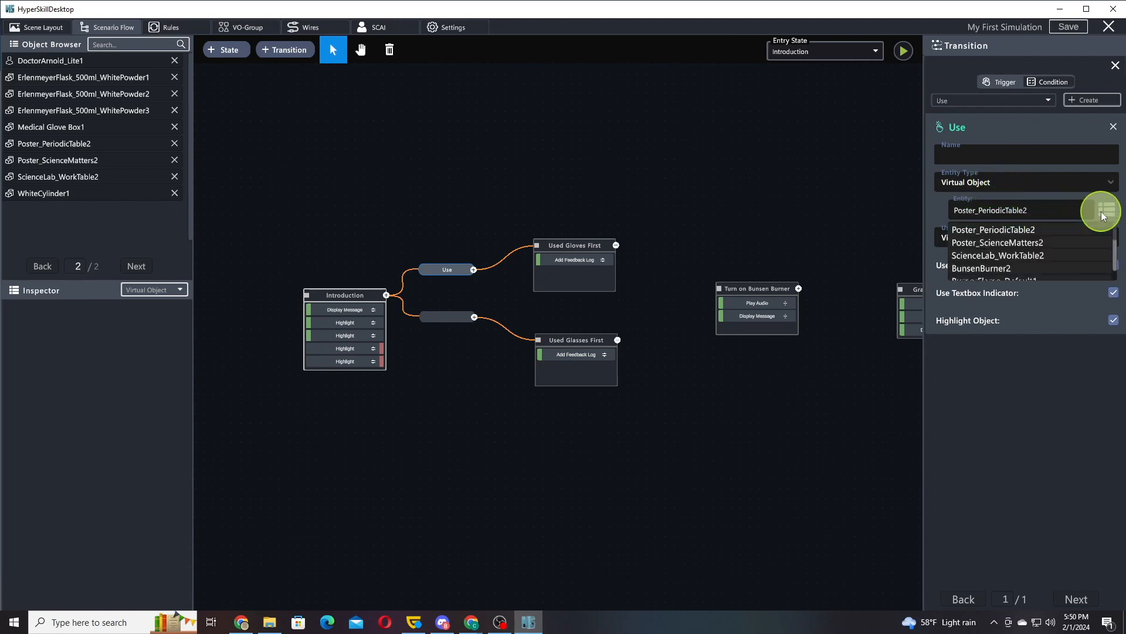
left_click(1062, 209)
left_click_drag(1062, 208, 874, 214)
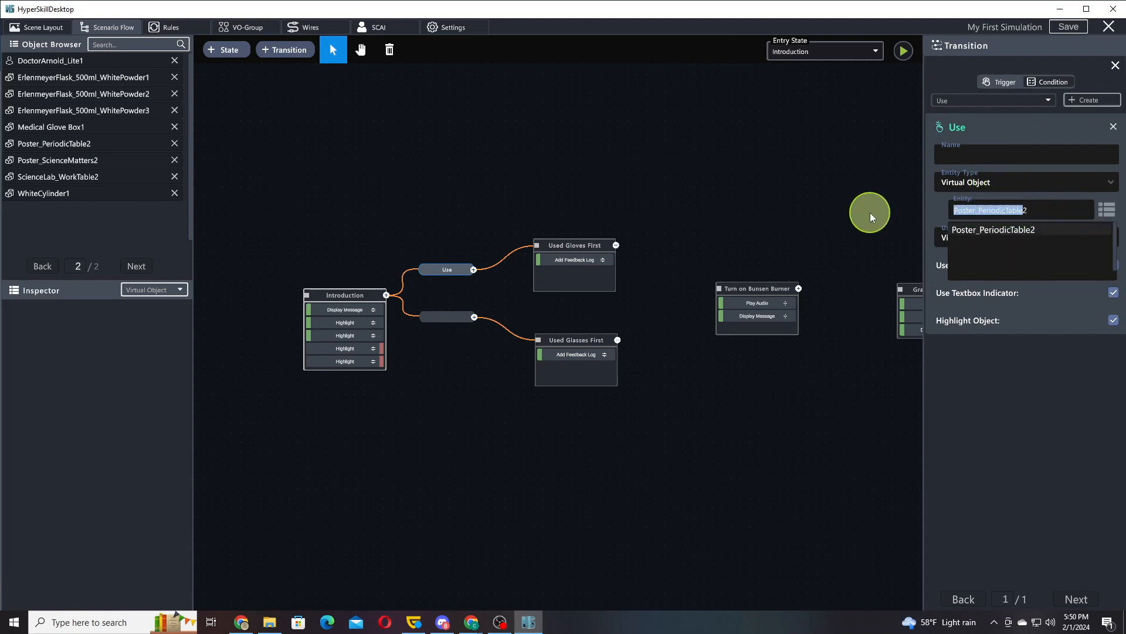
key("BackSpace")
type("Glove")
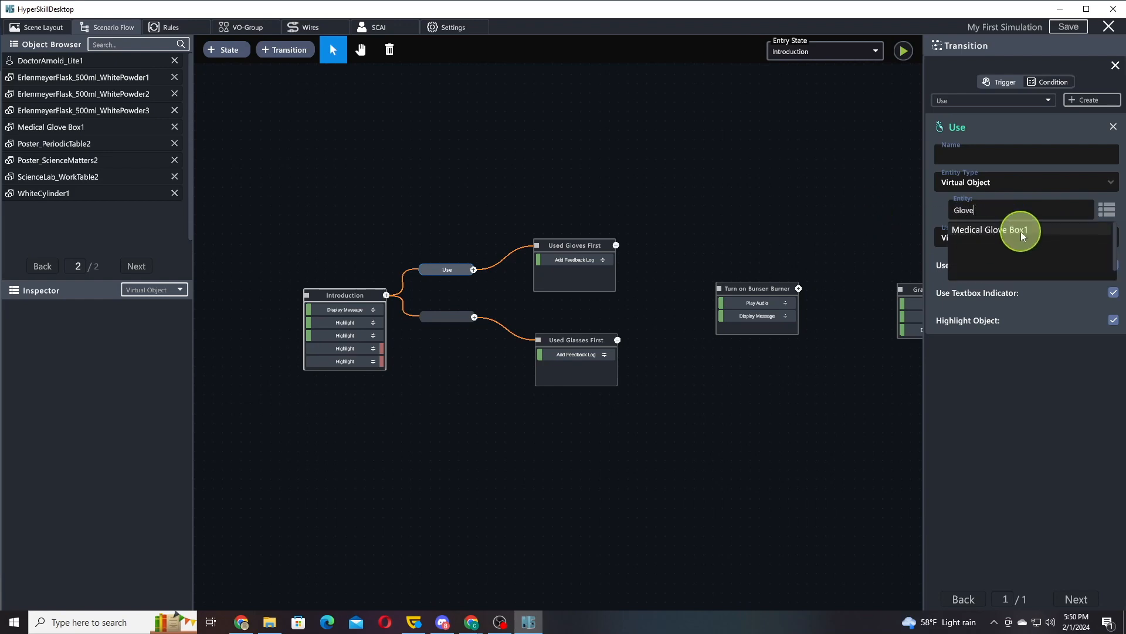
left_click(1020, 231)
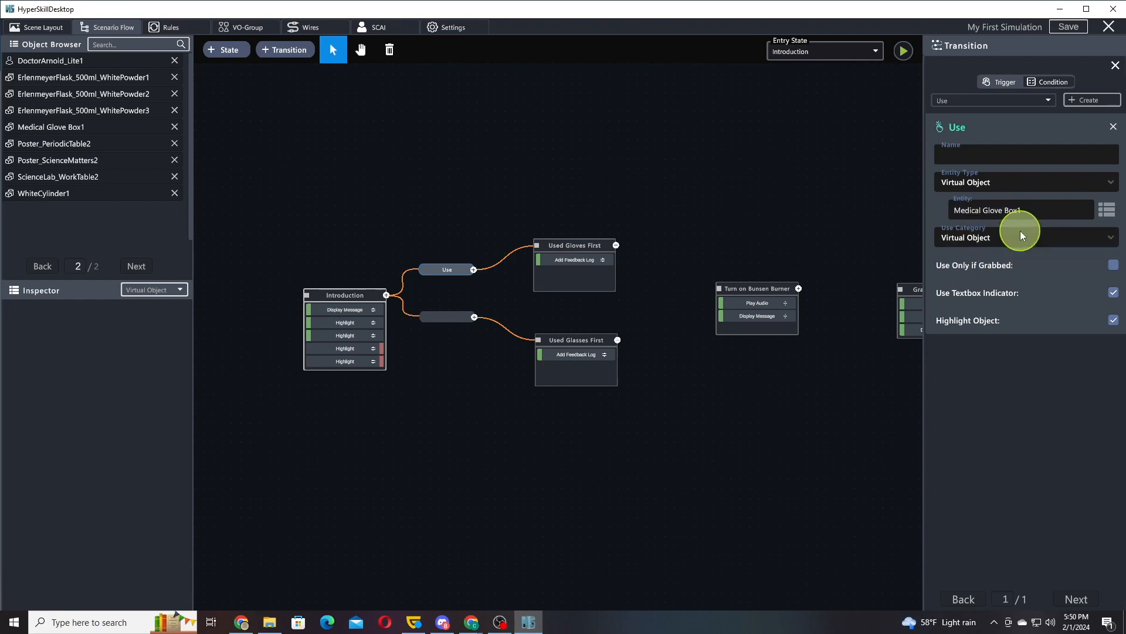
left_click(1113, 293)
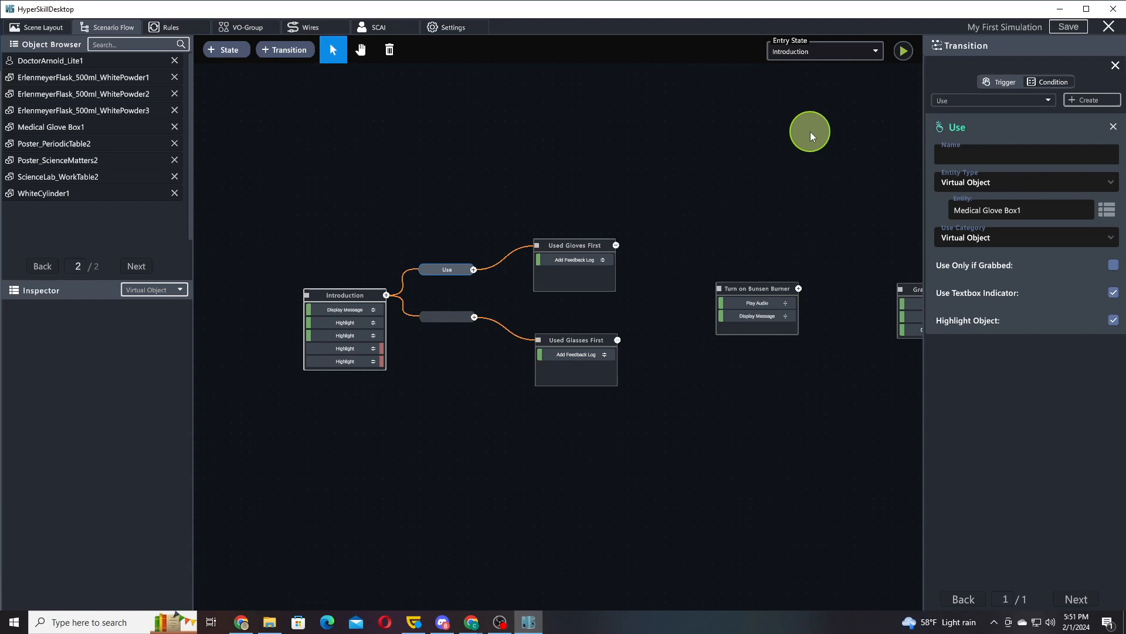
Create a Use trigger on the transition between Introduction and Used Glasses First, with Blue Safety Glasses1 as its entity.
left_click(352, 297)
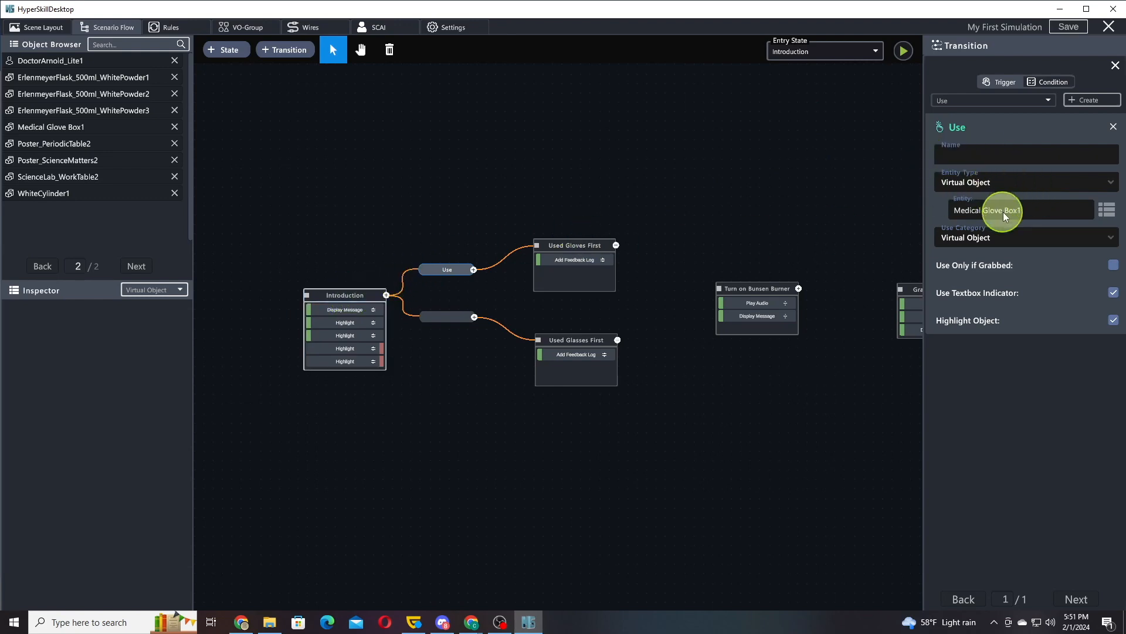
left_click(449, 316)
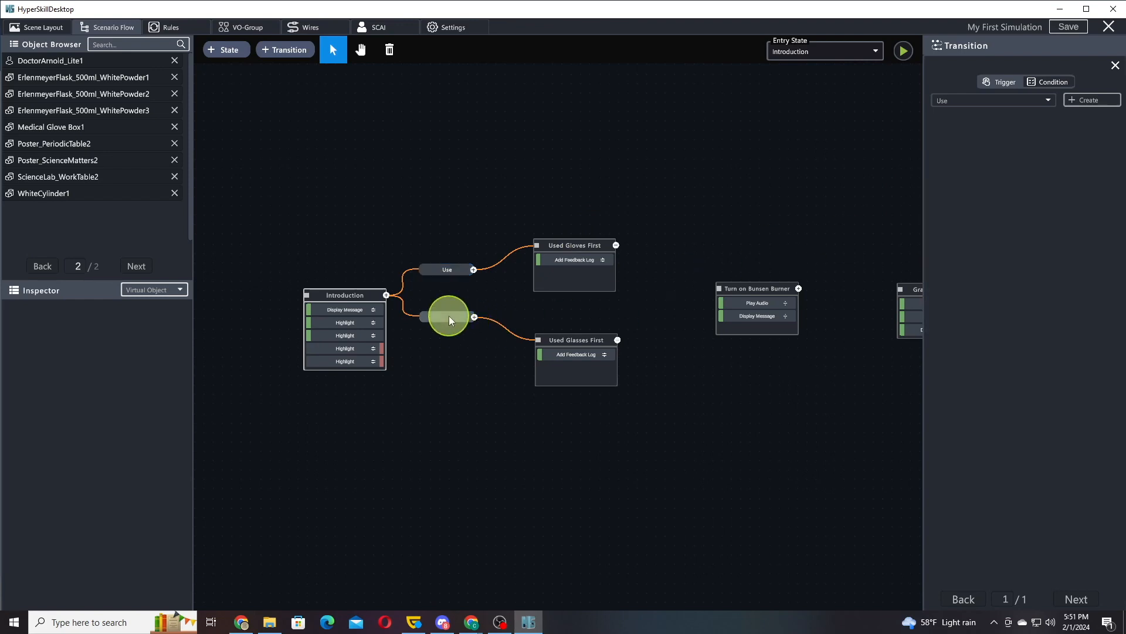
left_click(1086, 98)
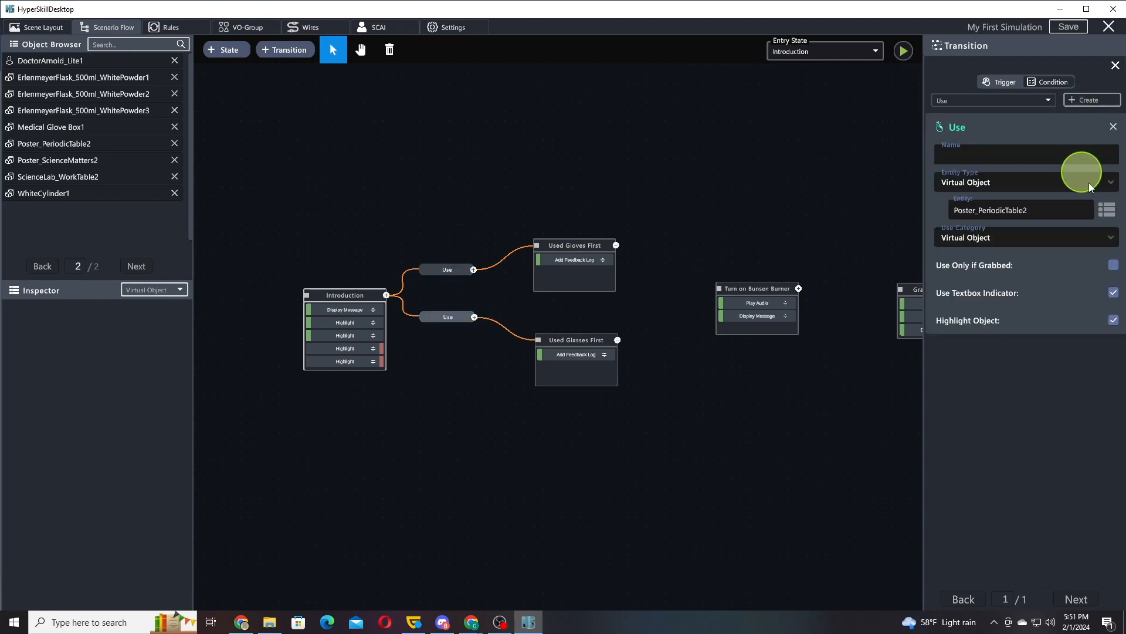
left_click(1078, 209)
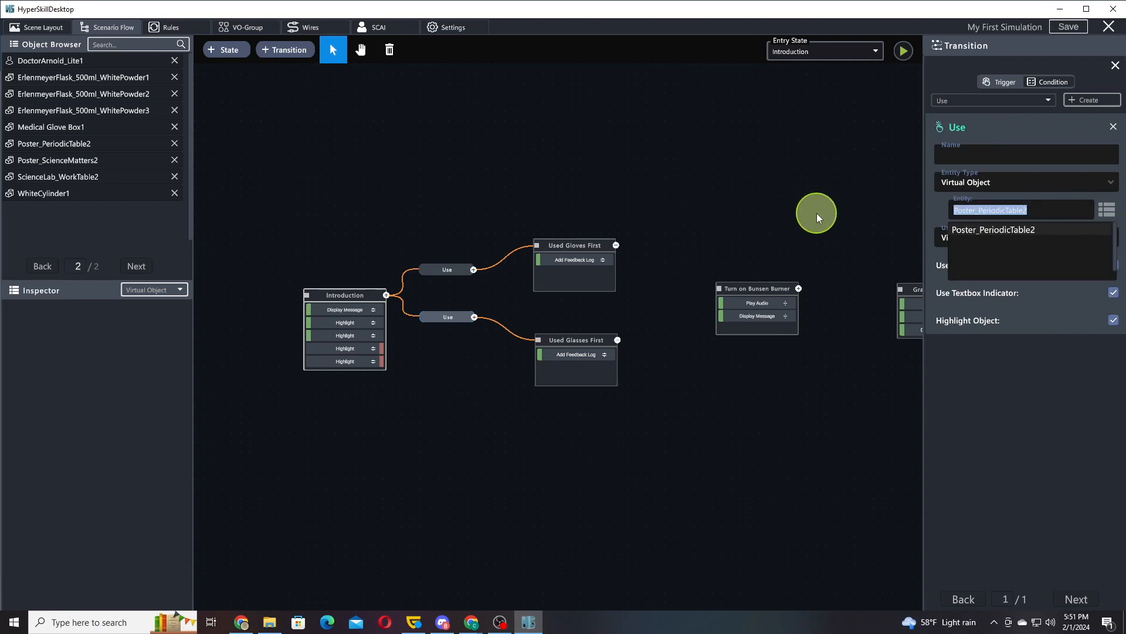
type("Gla")
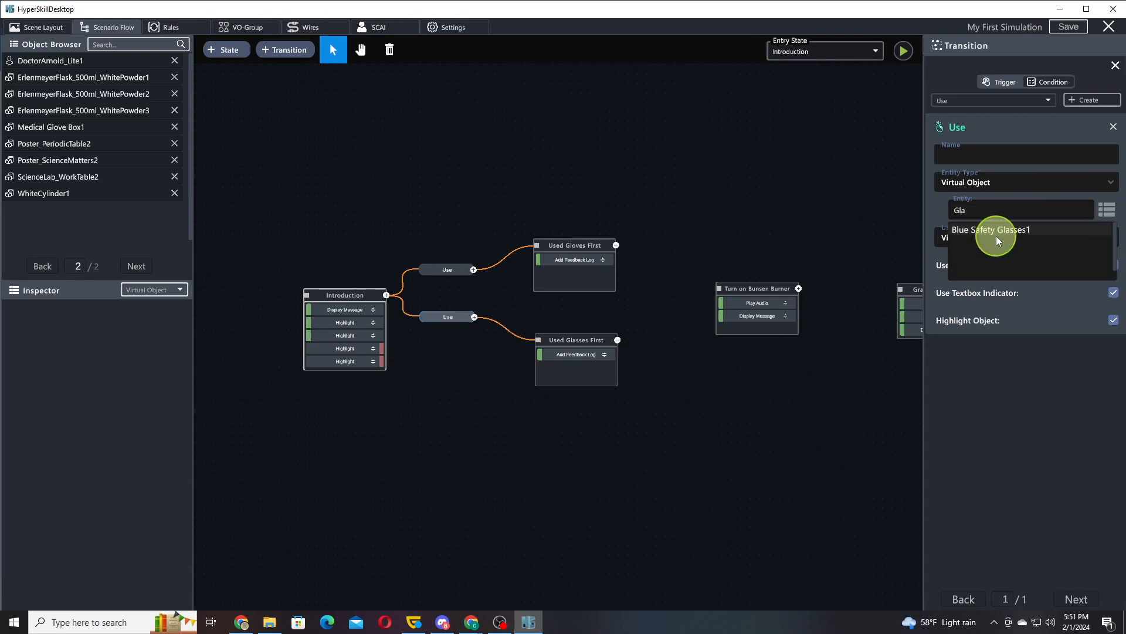
left_click(999, 232)
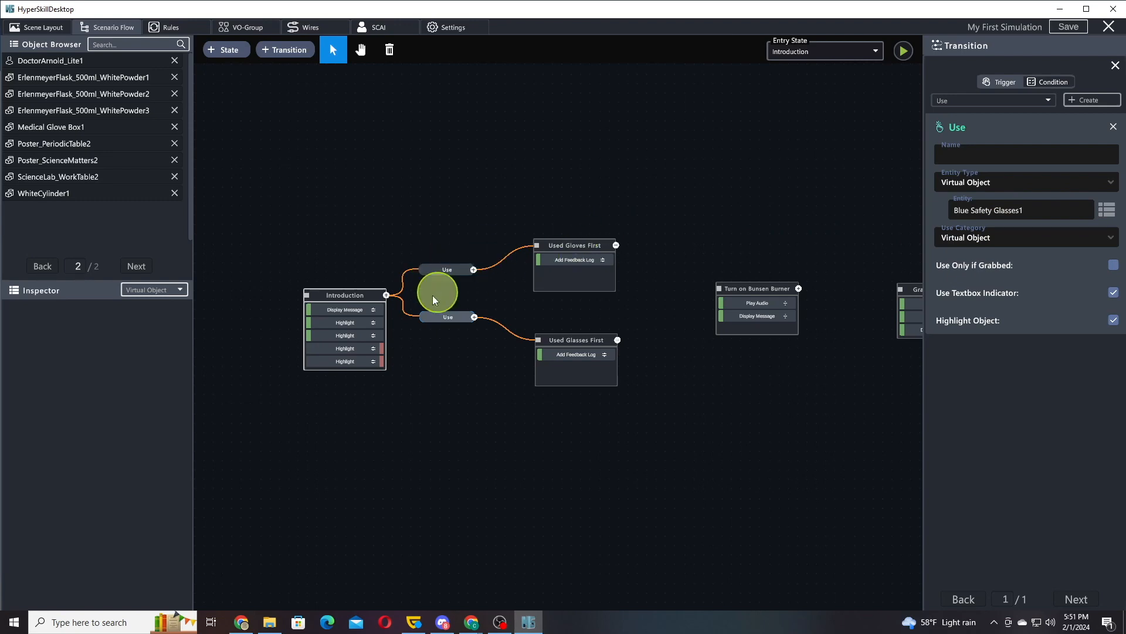
Add a transition from the Used Gloves First state to the Turn on Bunsen Burner state.
left_click_drag(670, 298, 577, 272)
scroll(566, 274, "up", 1)
scroll(566, 274, "down", 1)
left_click_drag(499, 285, 620, 301)
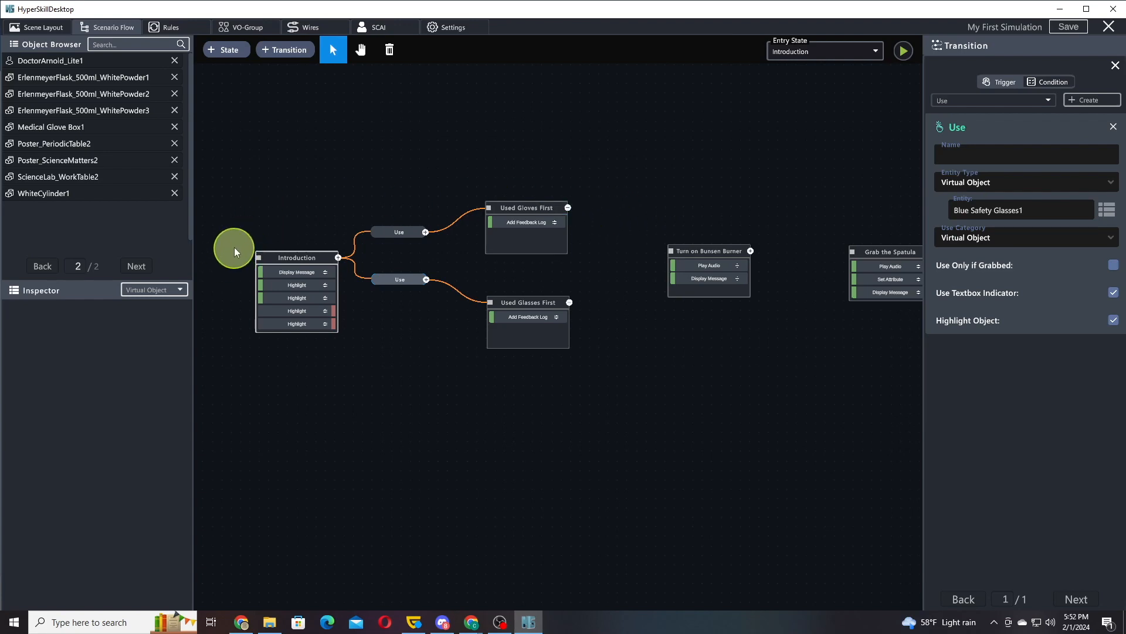
left_click_drag(626, 251, 546, 227)
left_click(452, 201)
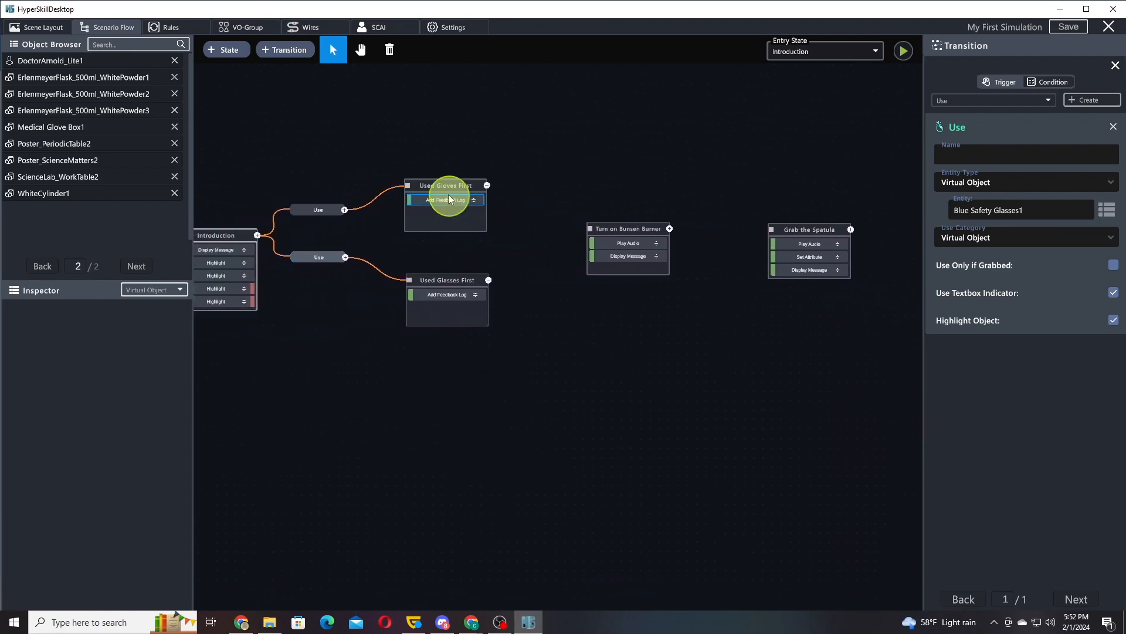
left_click(473, 186)
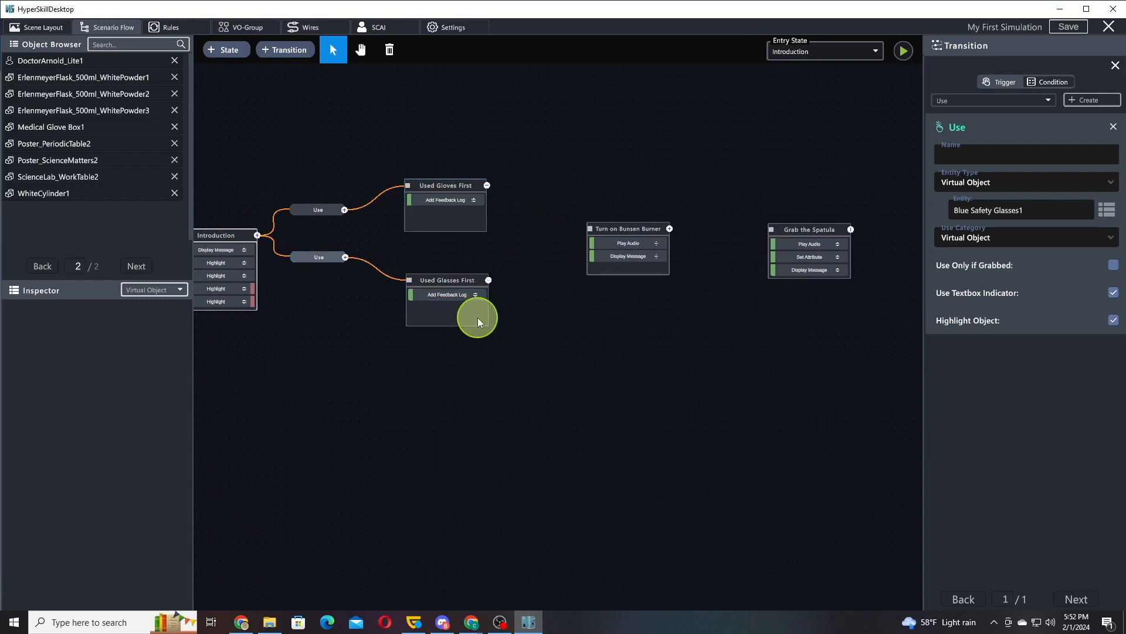
right_click(481, 187)
left_click(511, 239)
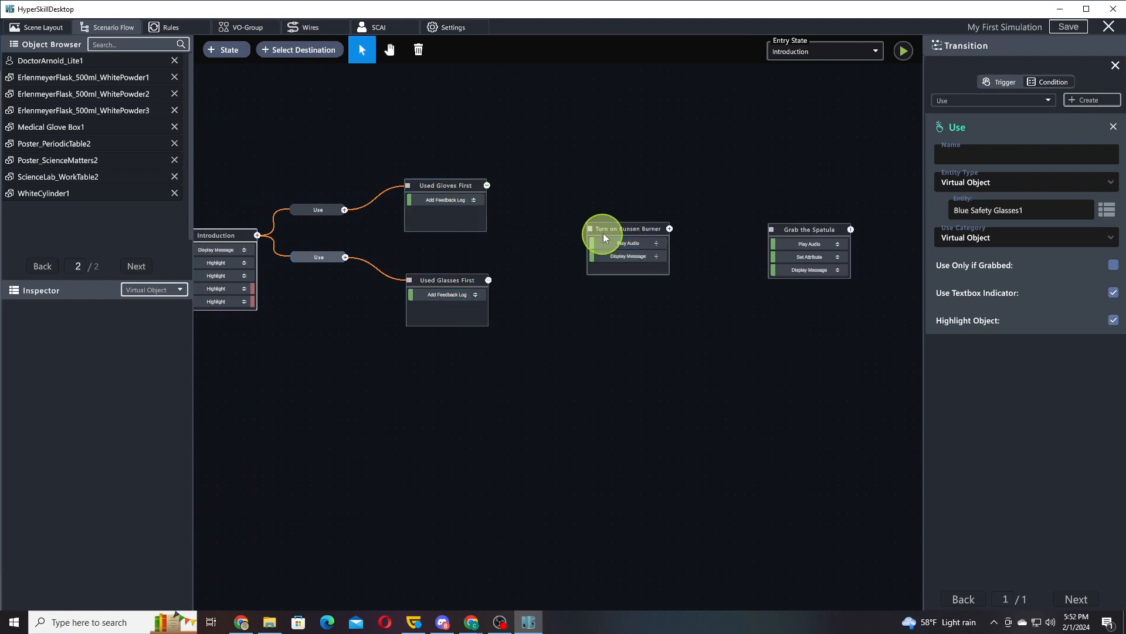
left_click(603, 230)
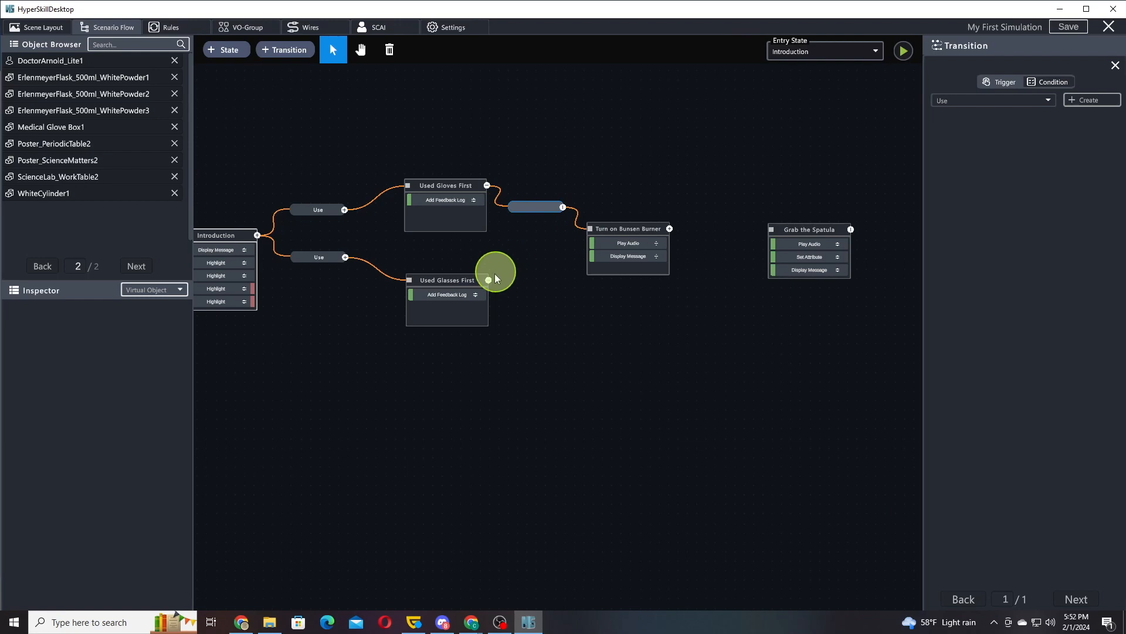
Add a transition from the Used Glasses First state to the Turn on Bunsen Burner state.
right_click(487, 281)
left_click(505, 333)
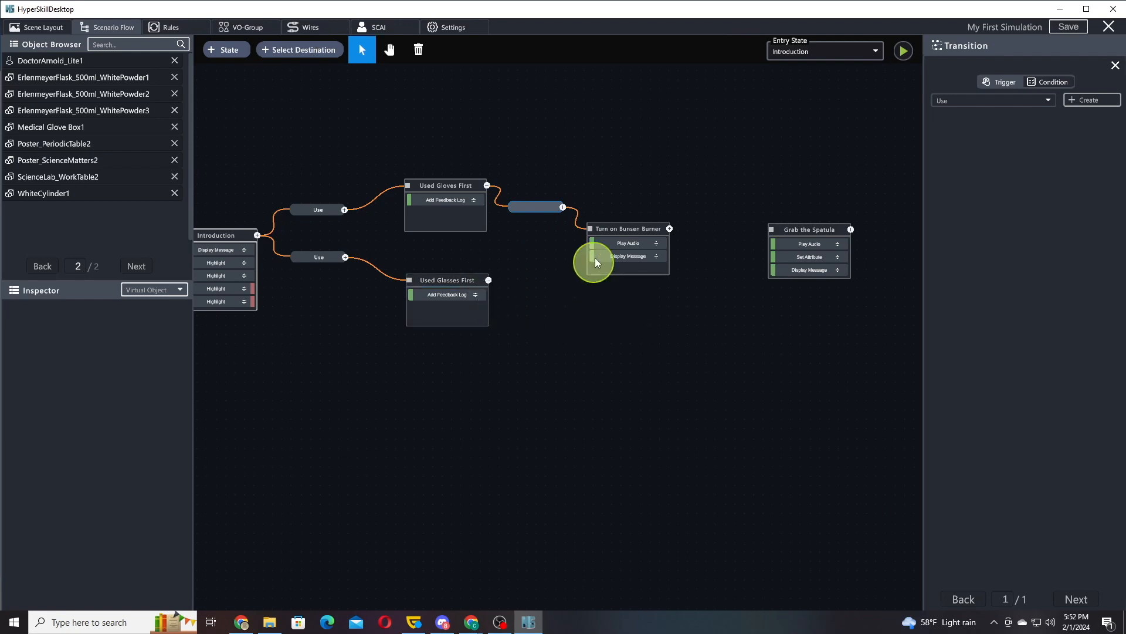
left_click(602, 228)
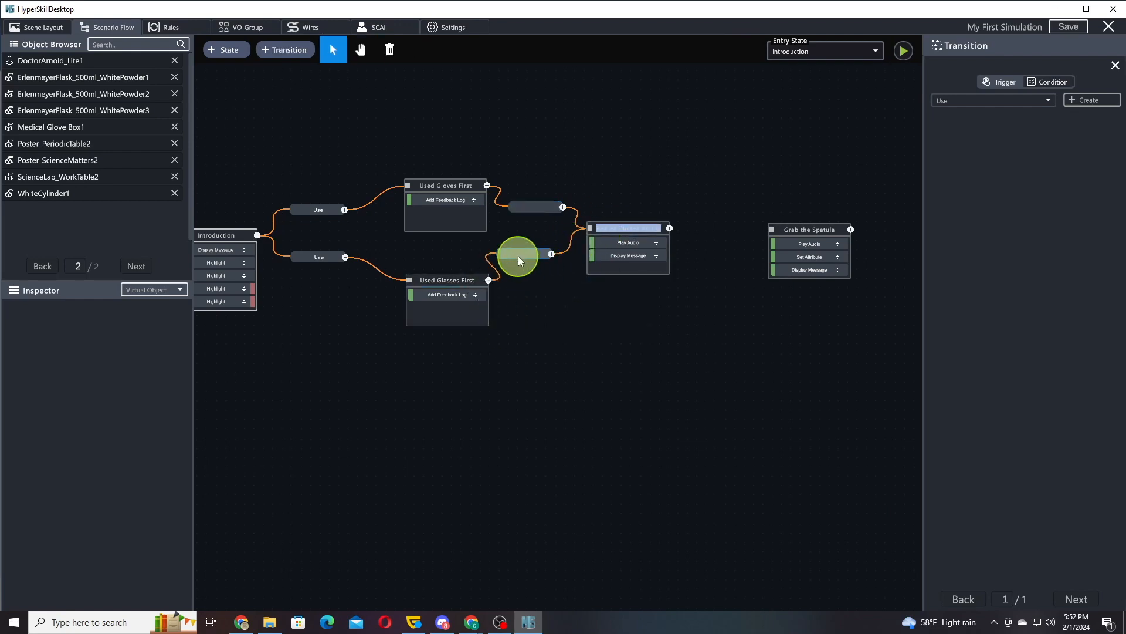
Create a Use trigger for Blue Safety Glasses1 on the transition between Used Gloves First and Turn on Bunsen Burner.
left_click(541, 207)
left_click(1084, 100)
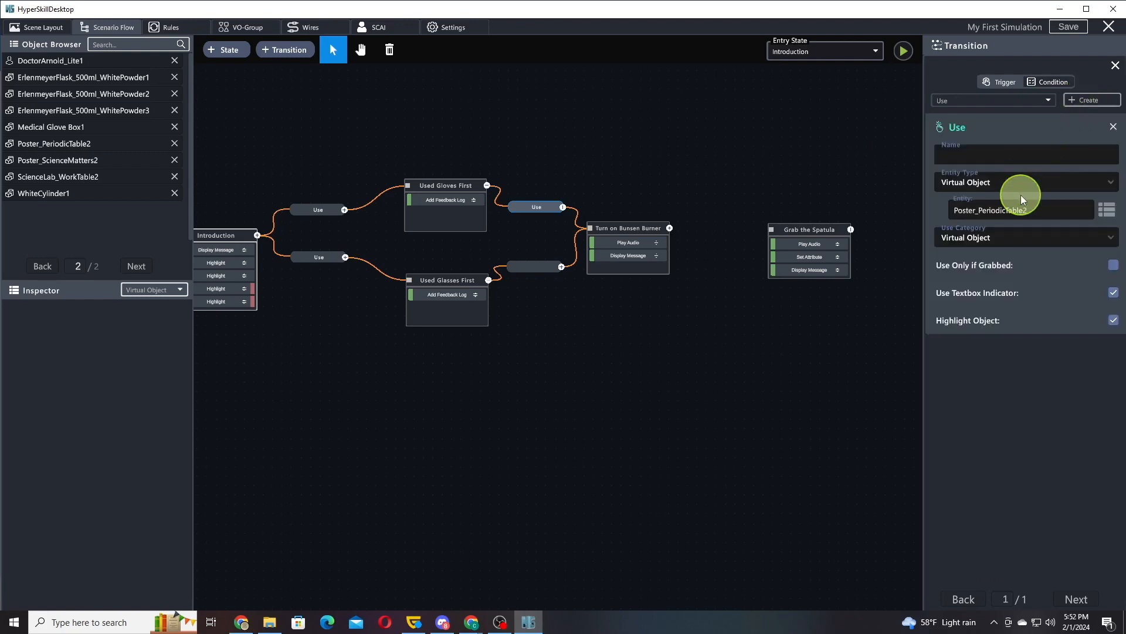
left_click(1077, 213)
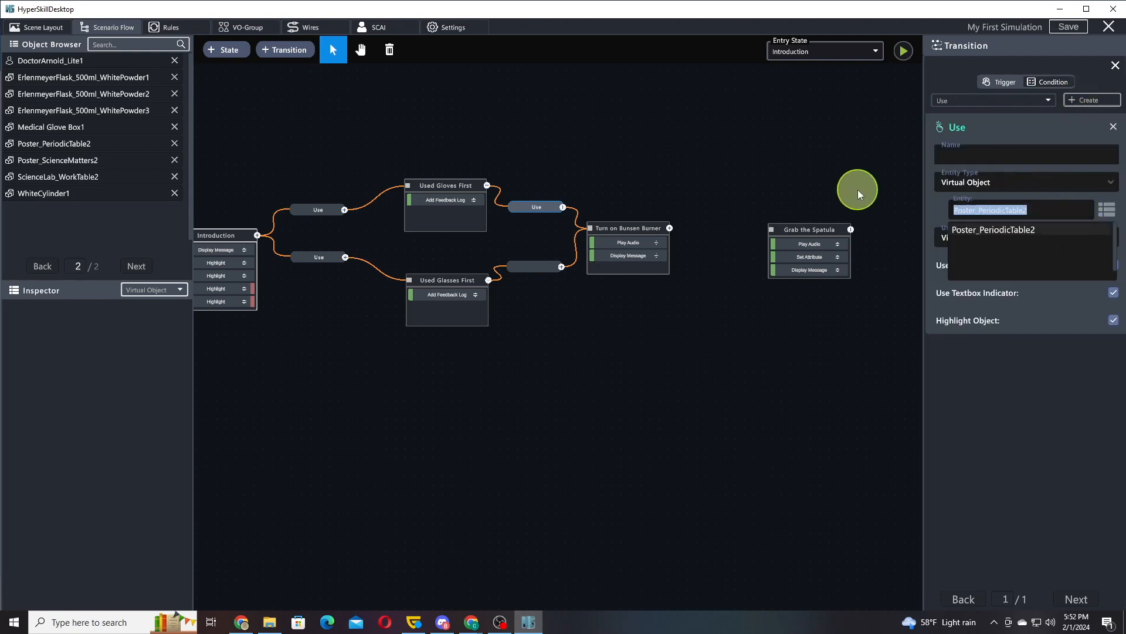
type("Gl")
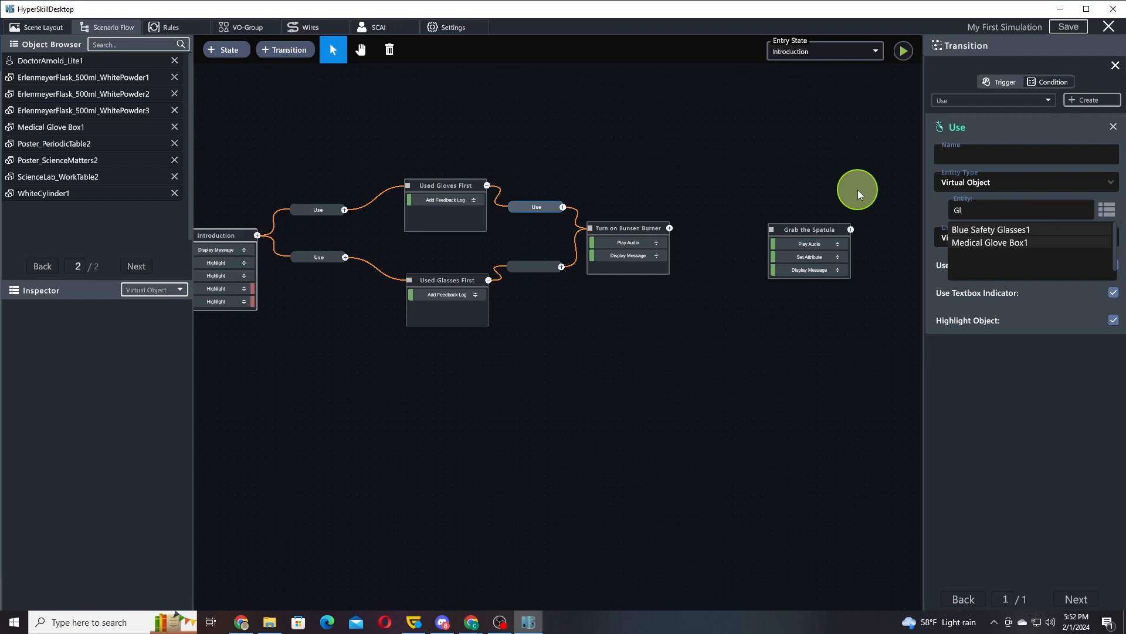
left_click(985, 230)
Create a Use trigger for Medical Glove Box1 on the transition between Used Glasses First and Turn on Bunsen Burner.
left_click(522, 267)
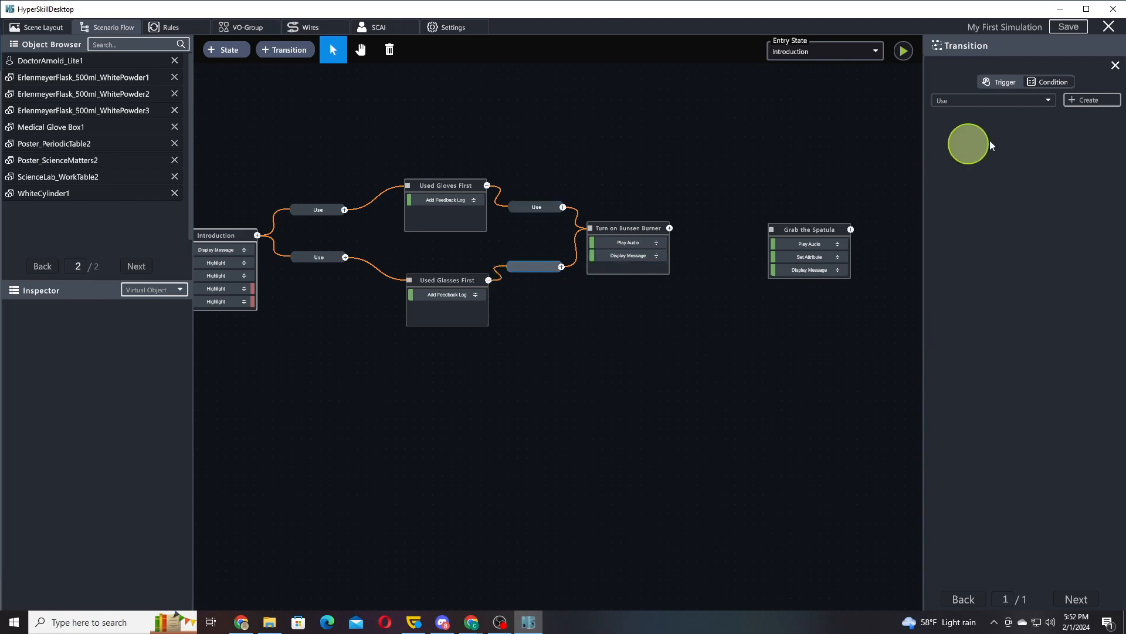
left_click(1091, 101)
left_click(1069, 213)
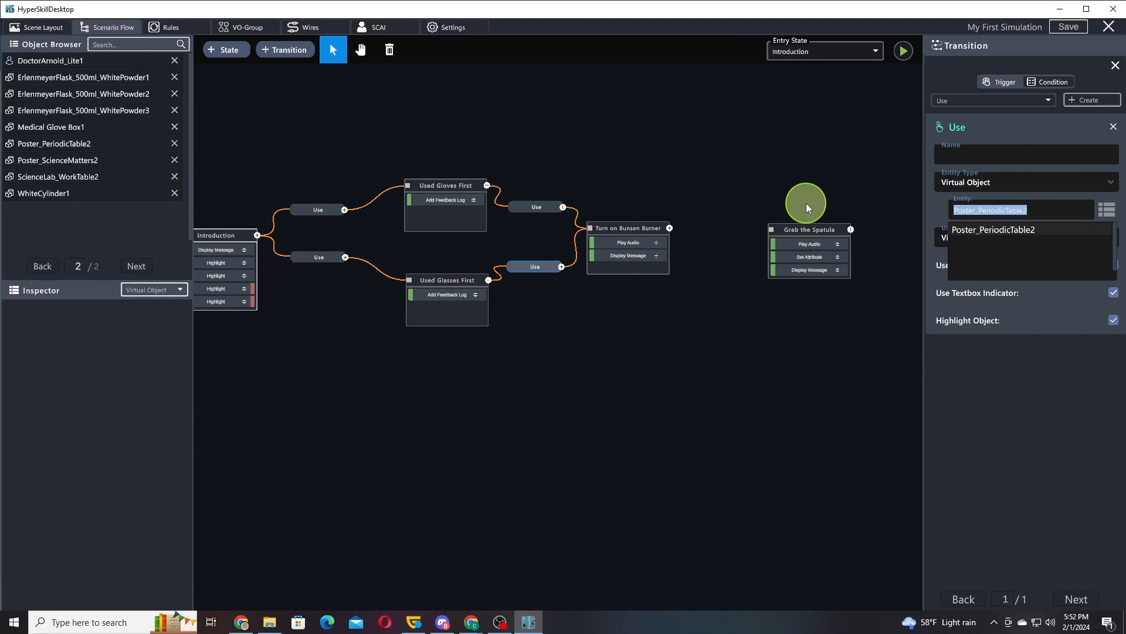
type("Glove")
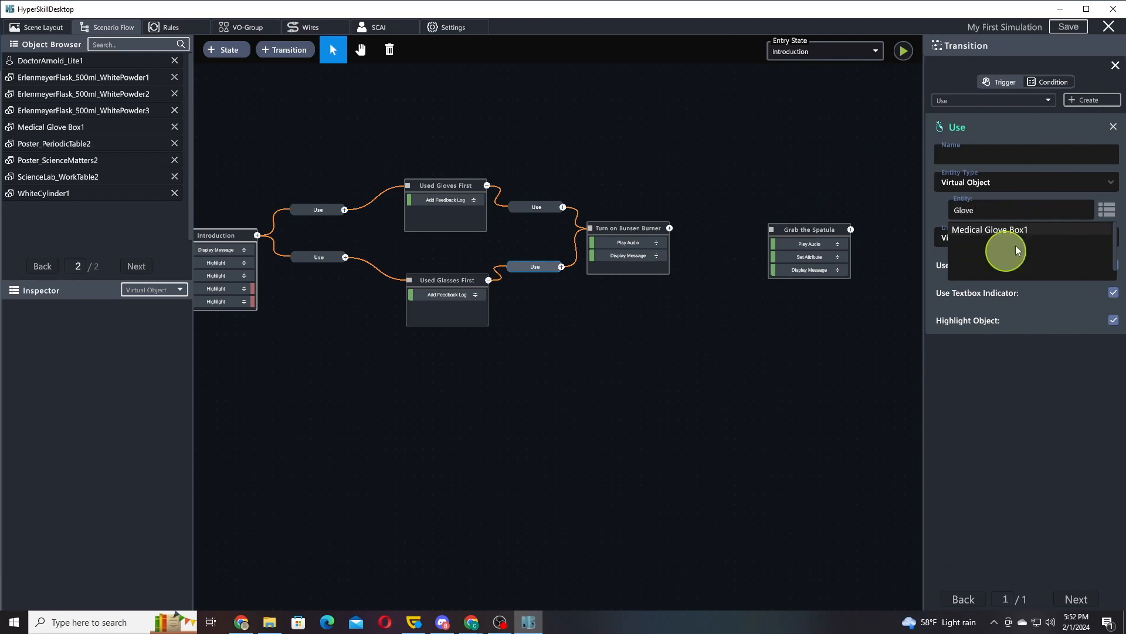
left_click(1003, 230)
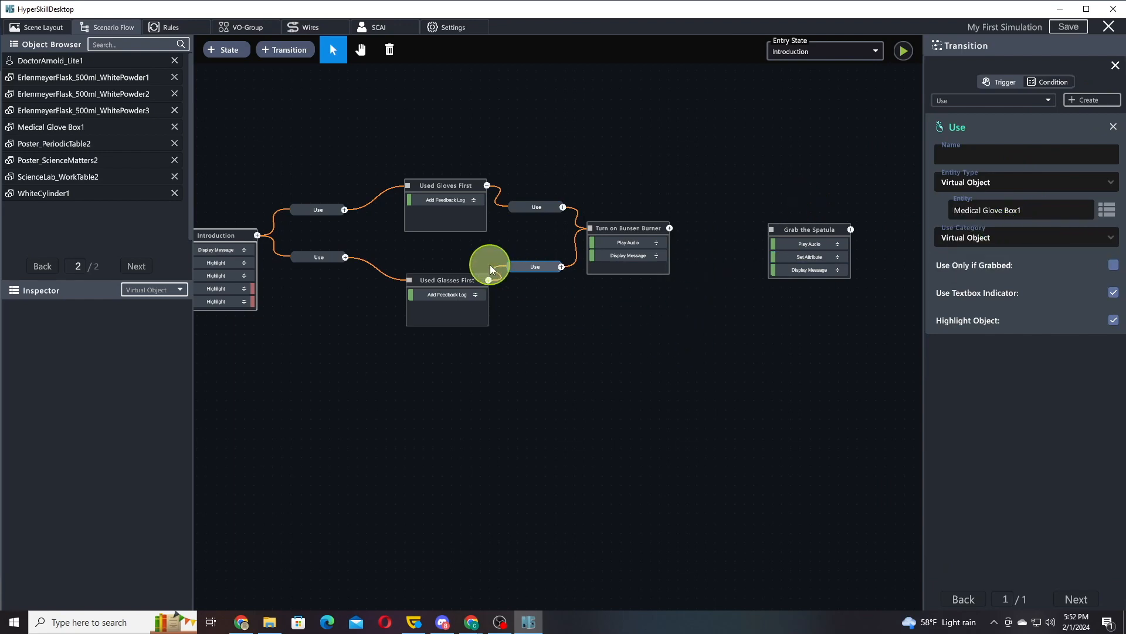
Add a transition from the Turn on Bunsen Burner state to the Grab the Spatula state.
left_click_drag(713, 304, 515, 302)
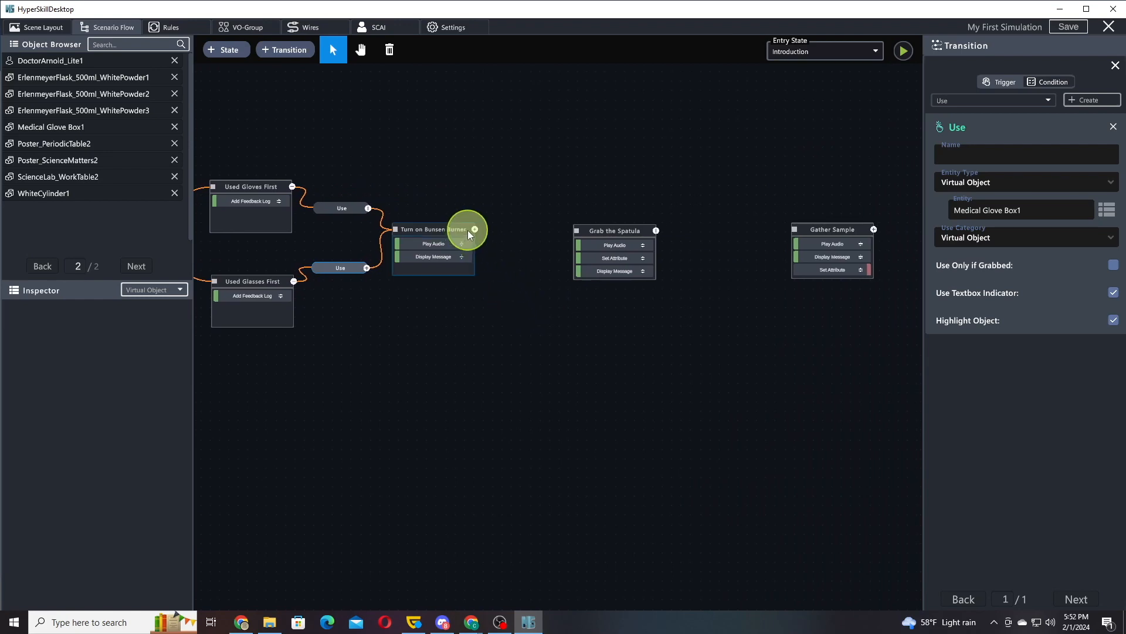
right_click(467, 230)
left_click(503, 282)
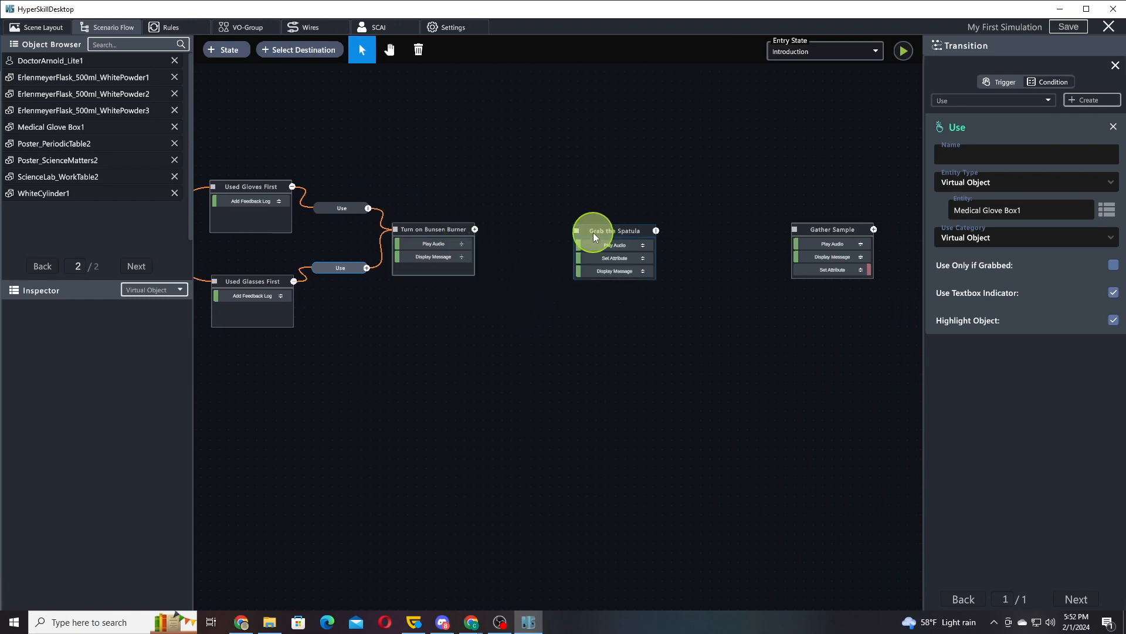
left_click(593, 232)
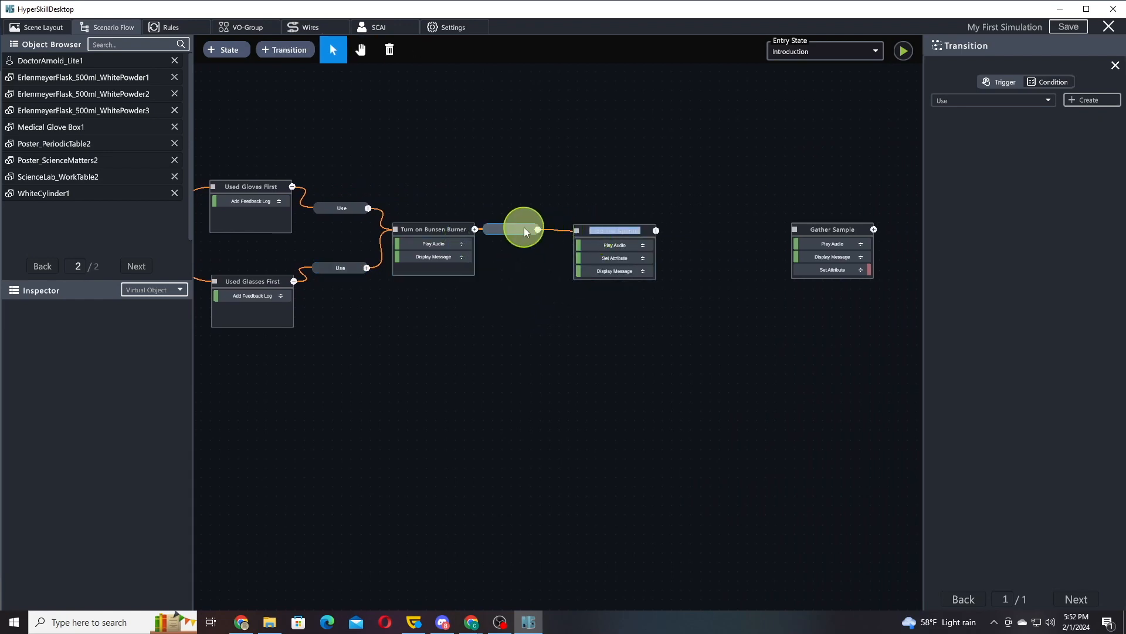
Create a Use trigger for BunsenBurner2 on the transition between Turn on Bunsen Burner and Grab the Spatula.
left_click(1092, 100)
left_click(1041, 210)
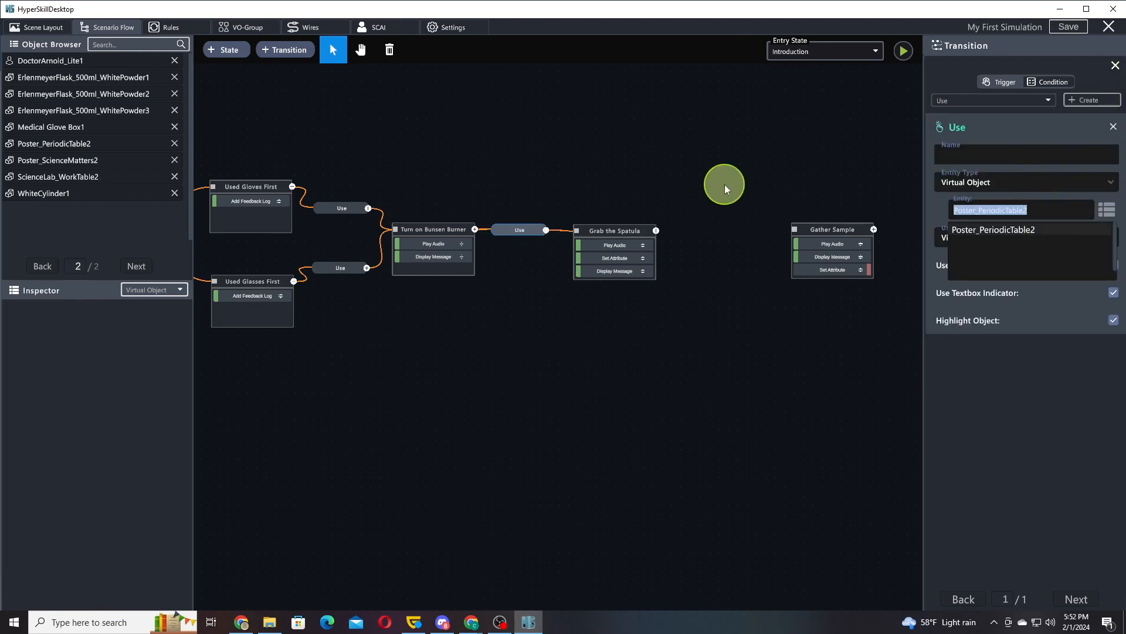
type("bun")
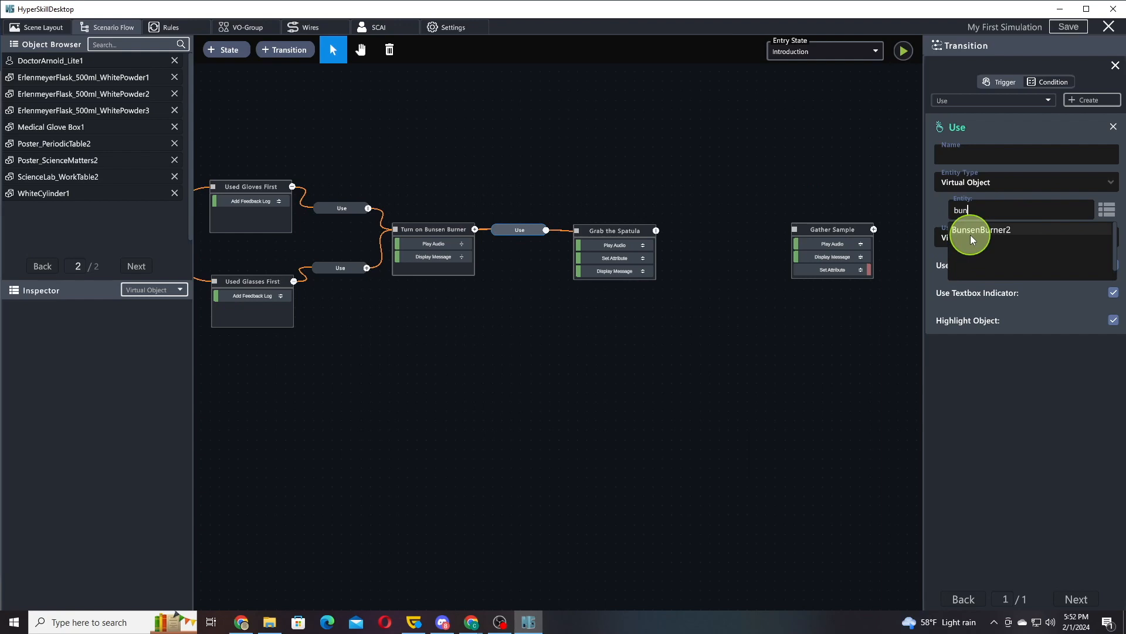
left_click(973, 230)
Add a transition from the Grab the Spatula state to the Gather Sample state.
left_click_drag(707, 206, 576, 202)
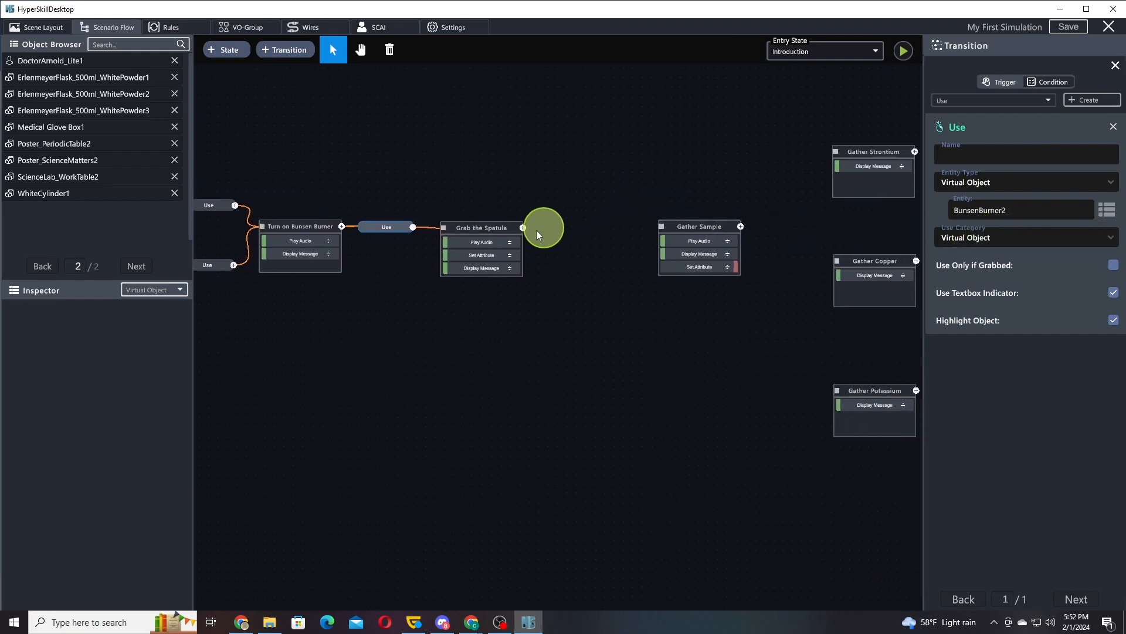
right_click(513, 227)
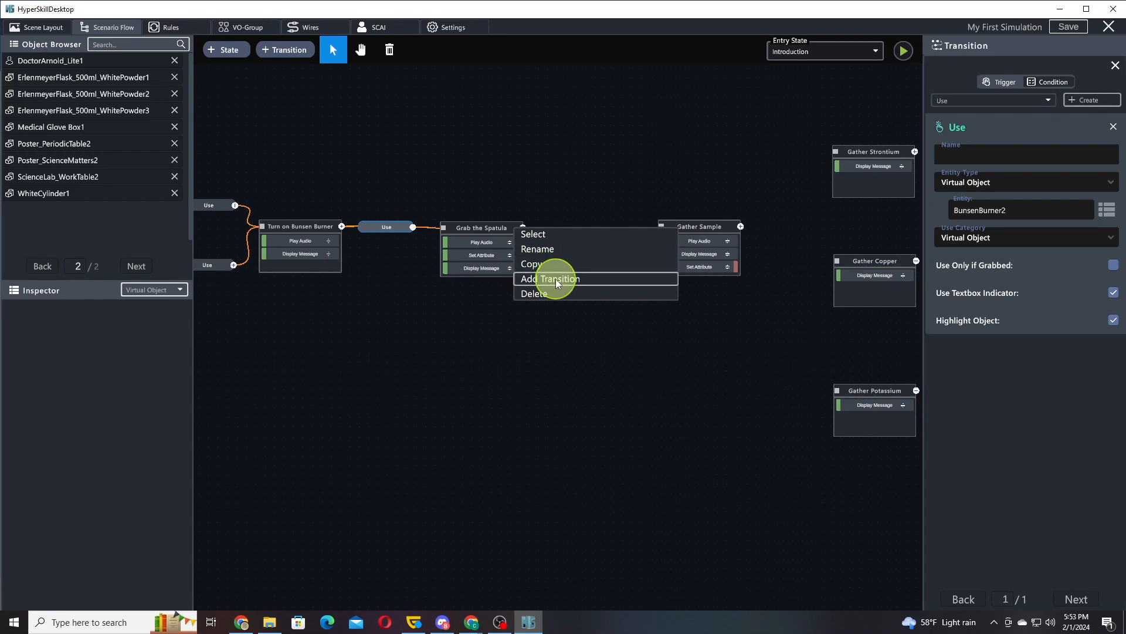
left_click(555, 279)
left_click(670, 224)
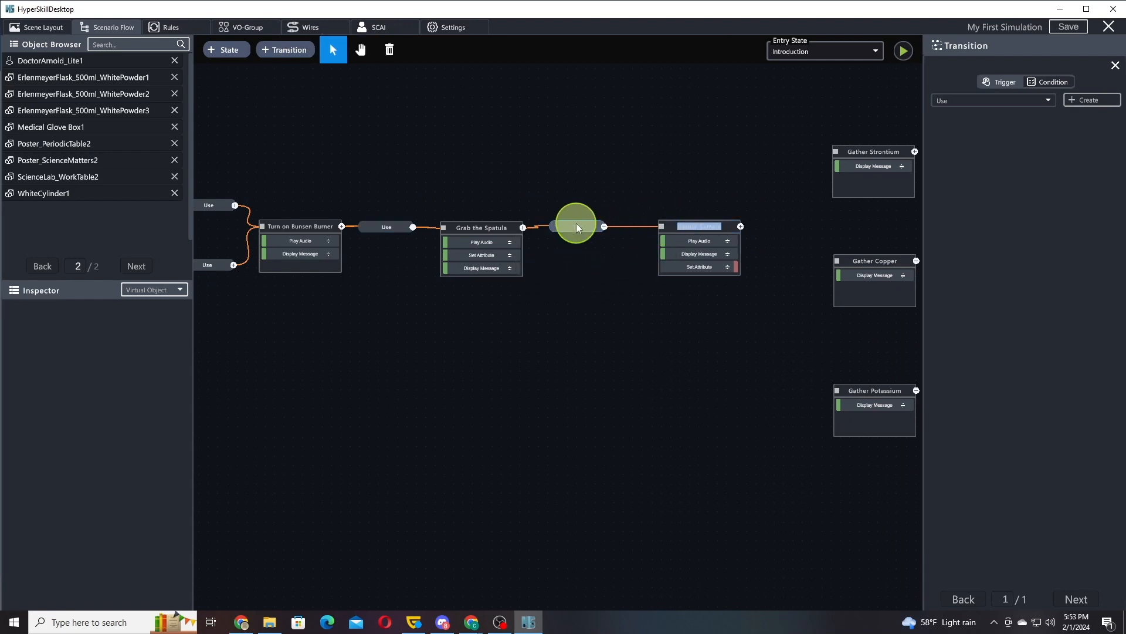
Create a Grab trigger for Chemistry_Spatula1 on the transition between Grab the Spatula and Gather Sample.
left_click_drag(593, 196, 464, 199)
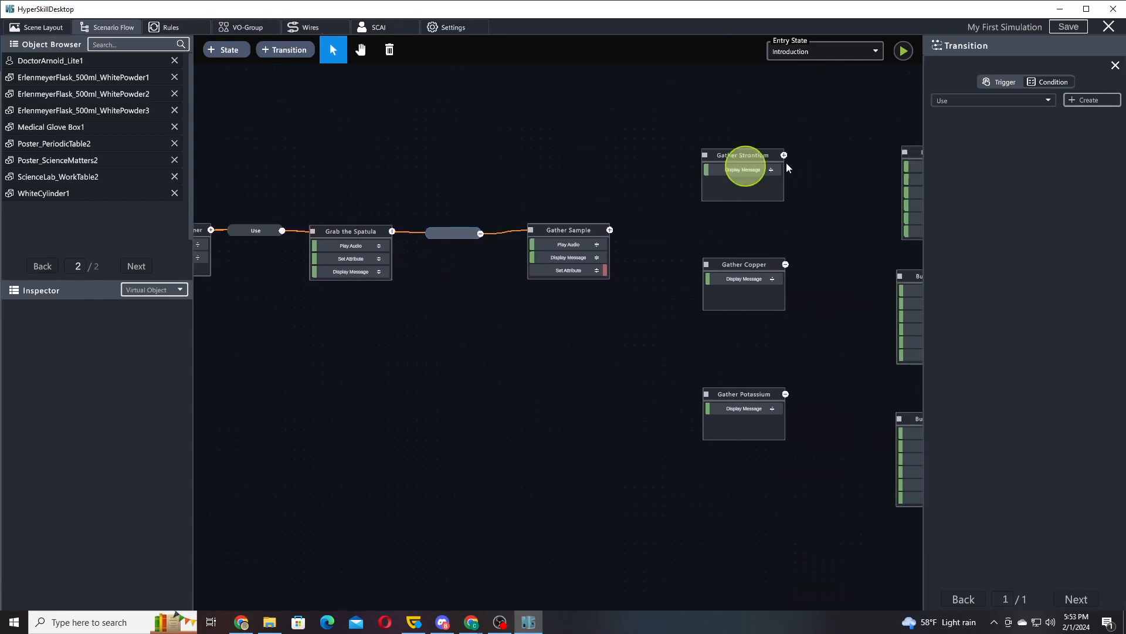
left_click(990, 100)
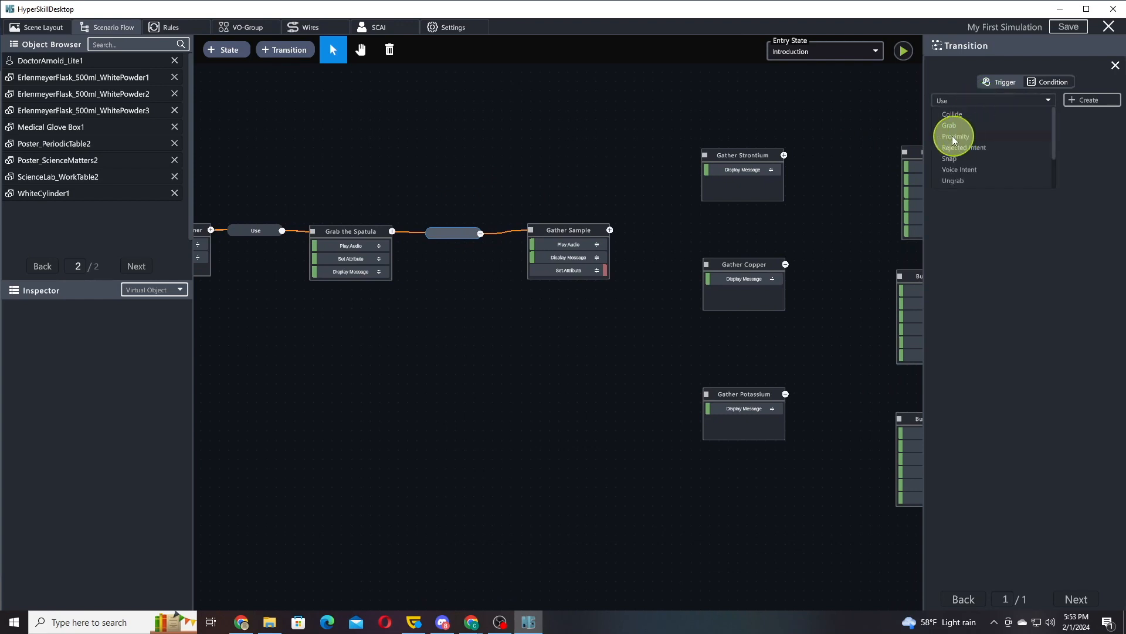
left_click(949, 125)
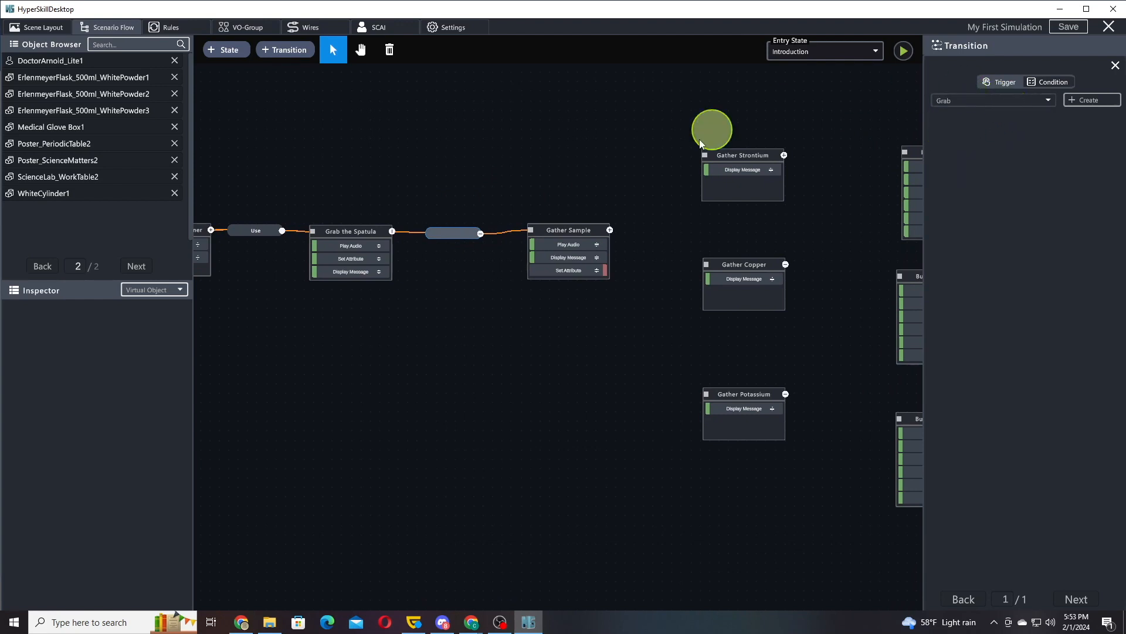
left_click(1090, 101)
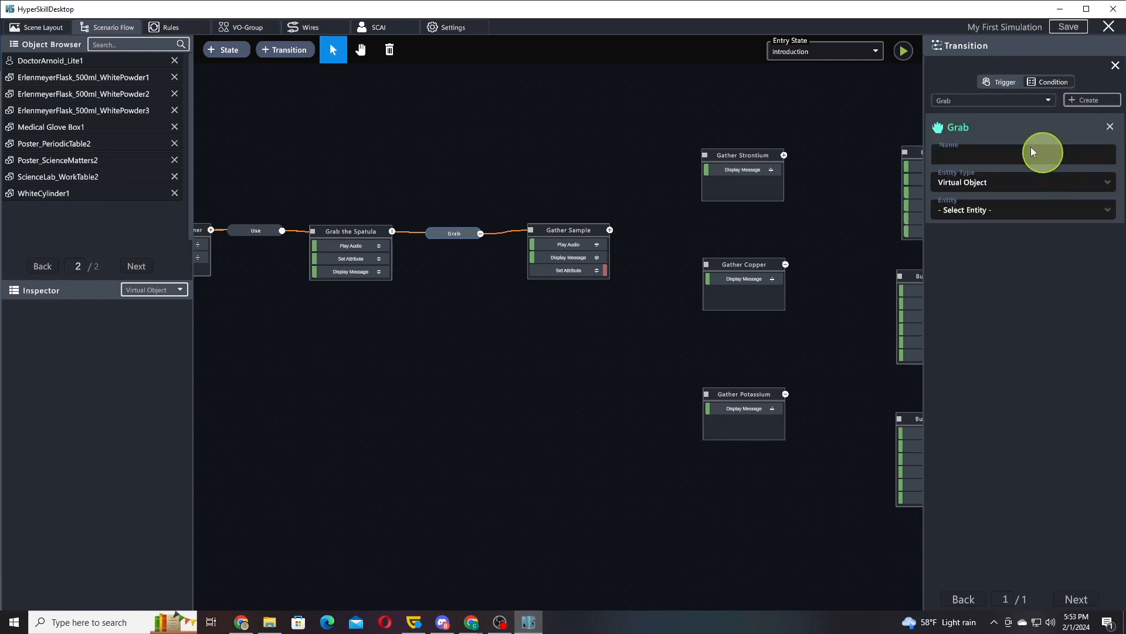
left_click(970, 211)
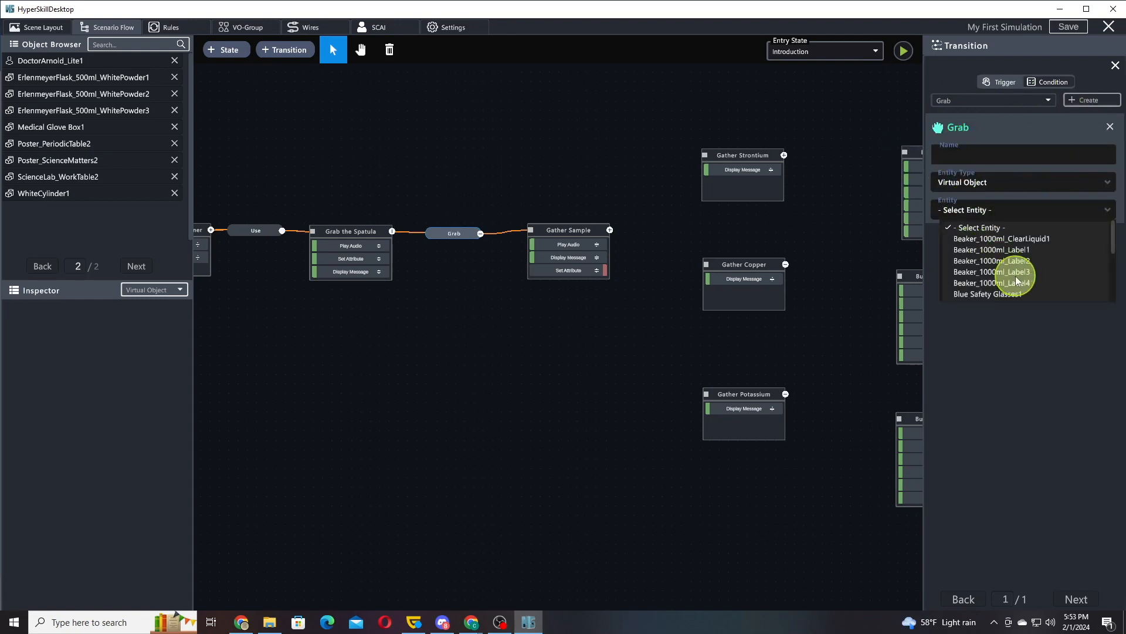
scroll(1018, 238, "down", 2)
scroll(1015, 276, "down", 2)
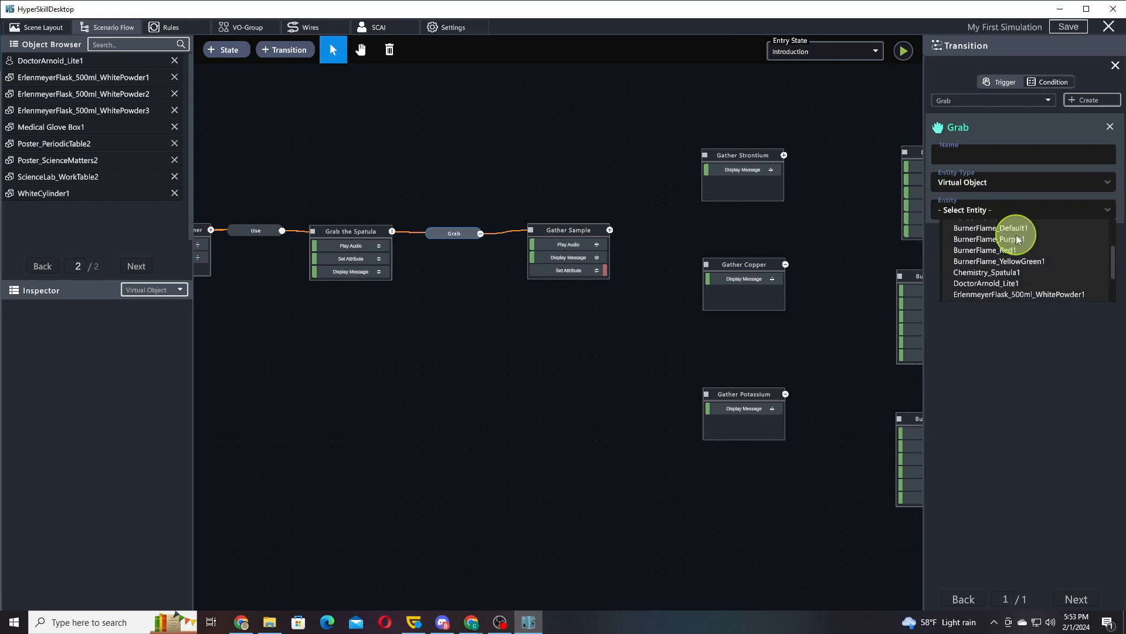
left_click(993, 270)
left_click_drag(456, 238, 456, 235)
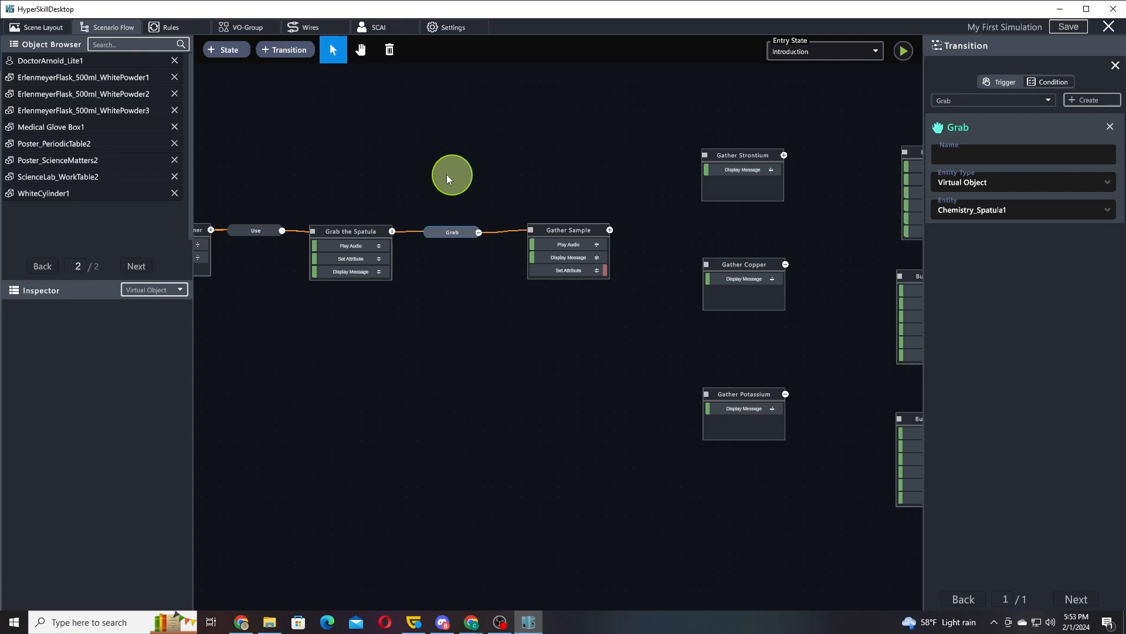
Inspect the grab mechanics settings of the Chemistry_Spatula1 object.
left_click(37, 263)
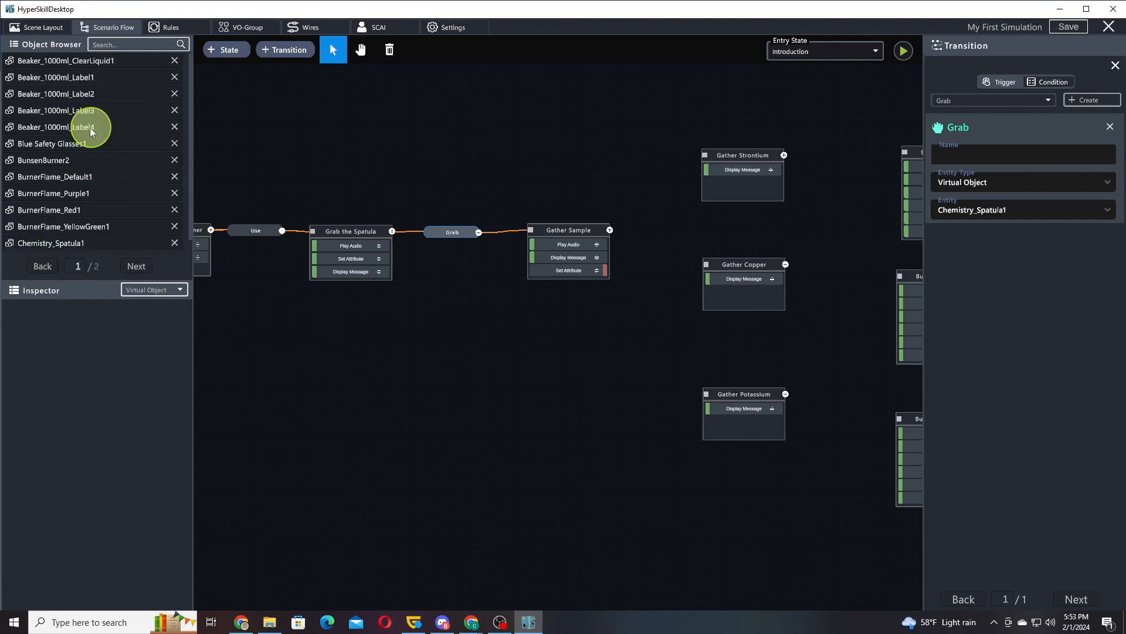
left_click(77, 245)
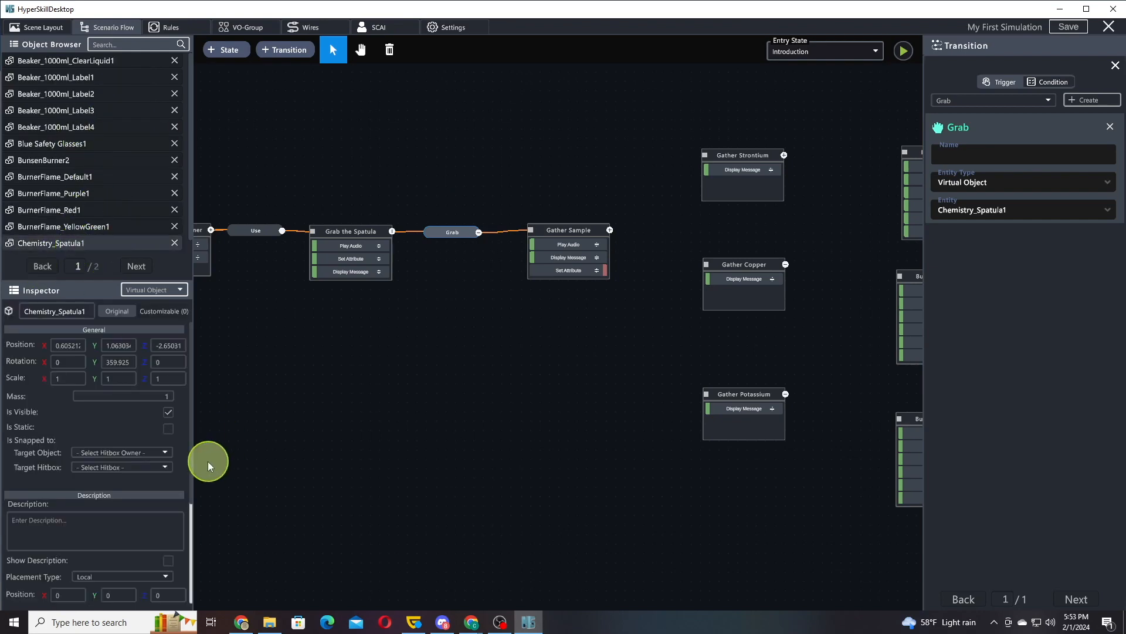
scroll(189, 478, "down", 2)
scroll(193, 326, "down", 2)
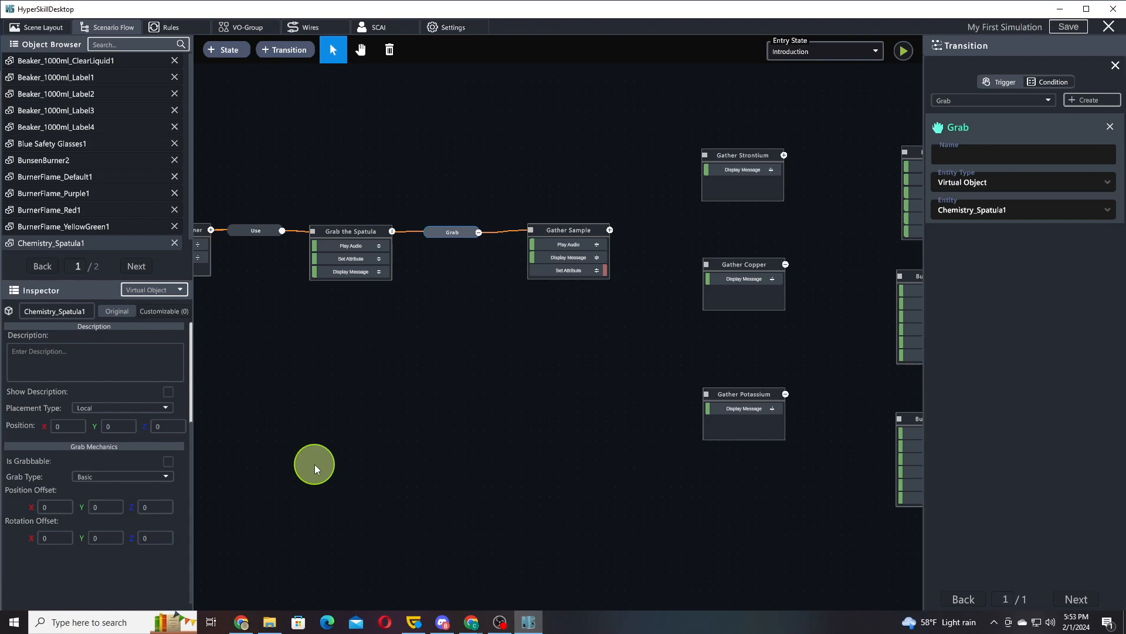
Add transitions from the Gather Sample state to the Gather Strontium, Gather Copper and Gather Potassium states.
left_click_drag(616, 402, 546, 405)
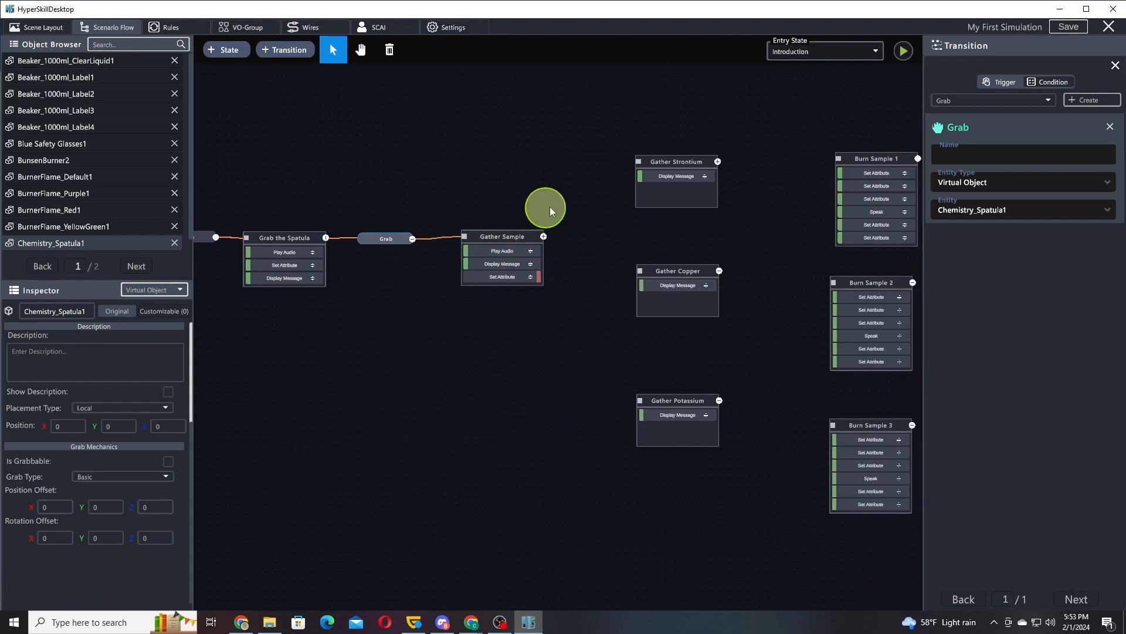
left_click_drag(557, 203, 426, 199)
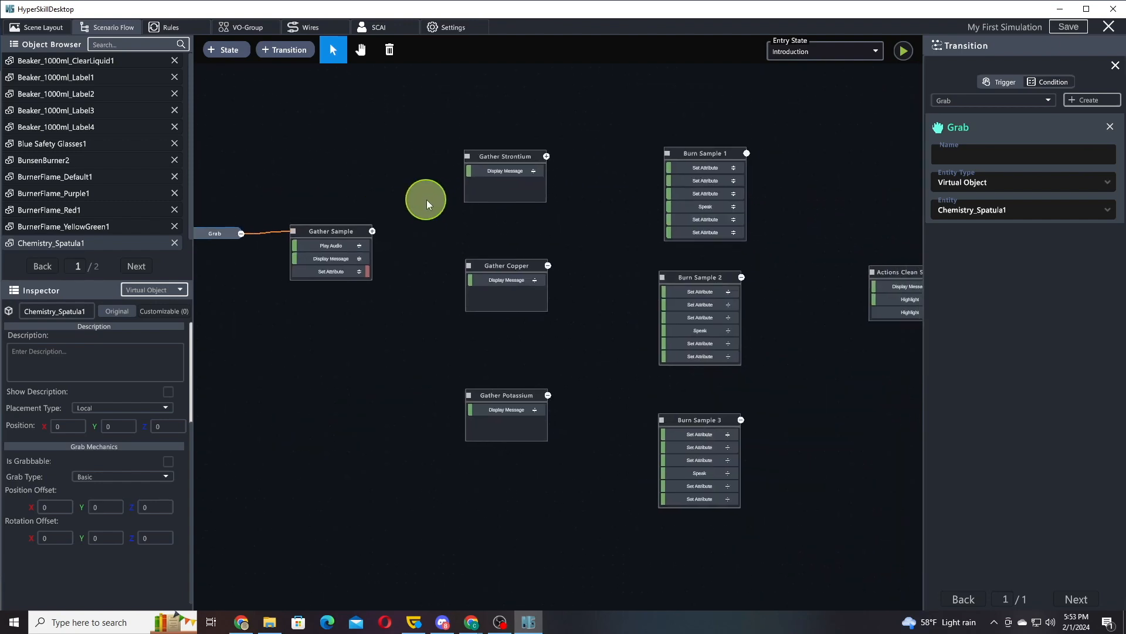
right_click(360, 231)
left_click(406, 286)
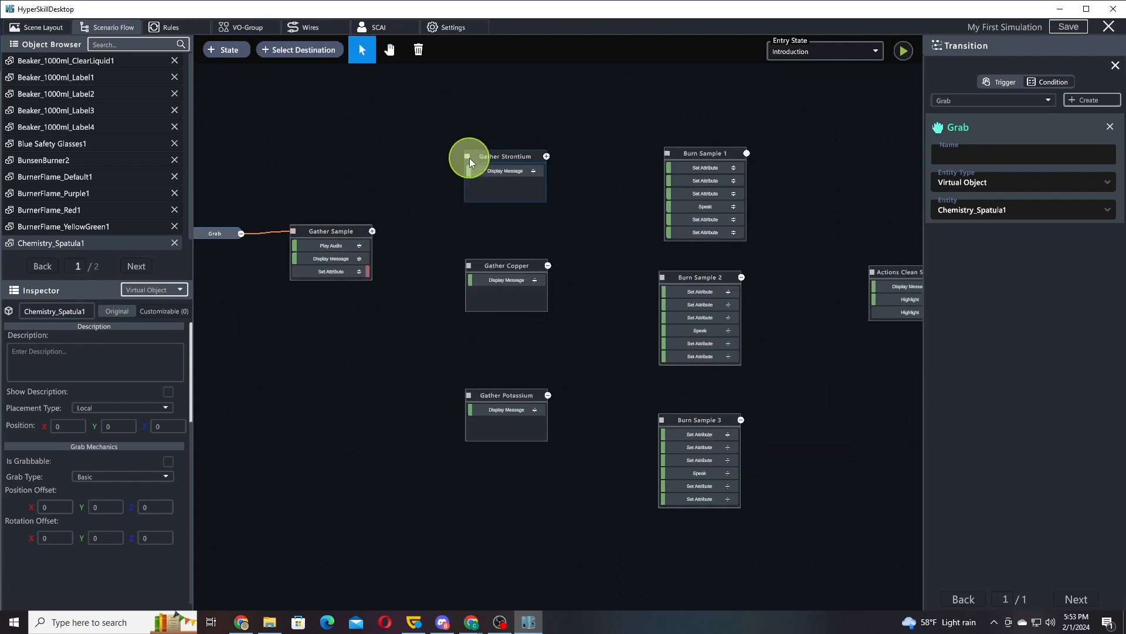
left_click(470, 157)
right_click(365, 229)
left_click(399, 280)
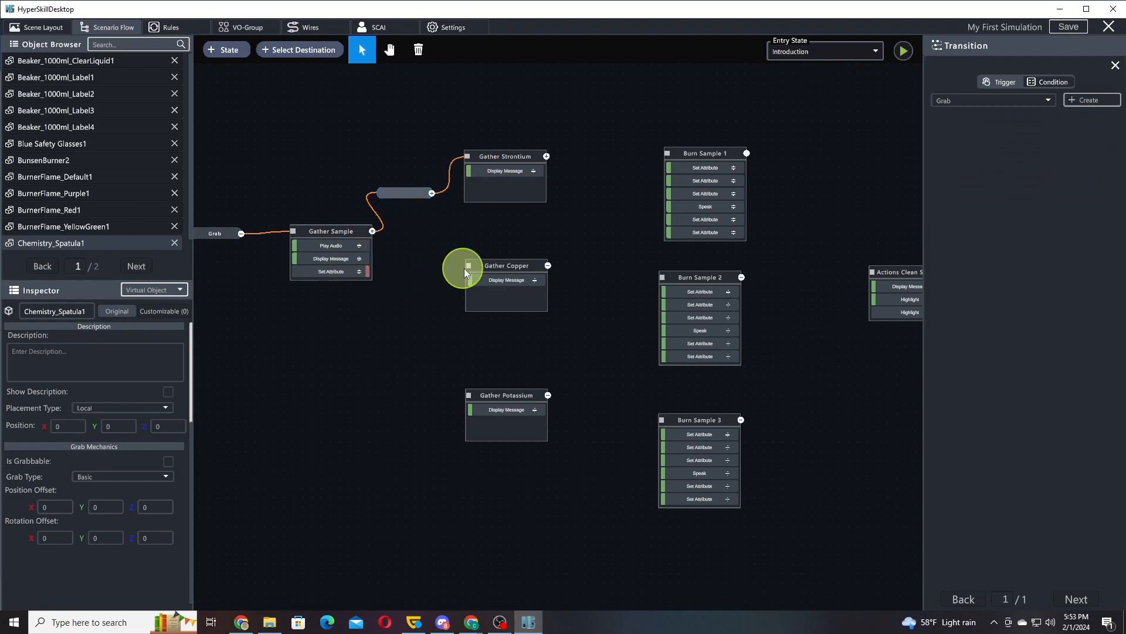
left_click(466, 268)
right_click(361, 230)
left_click(402, 279)
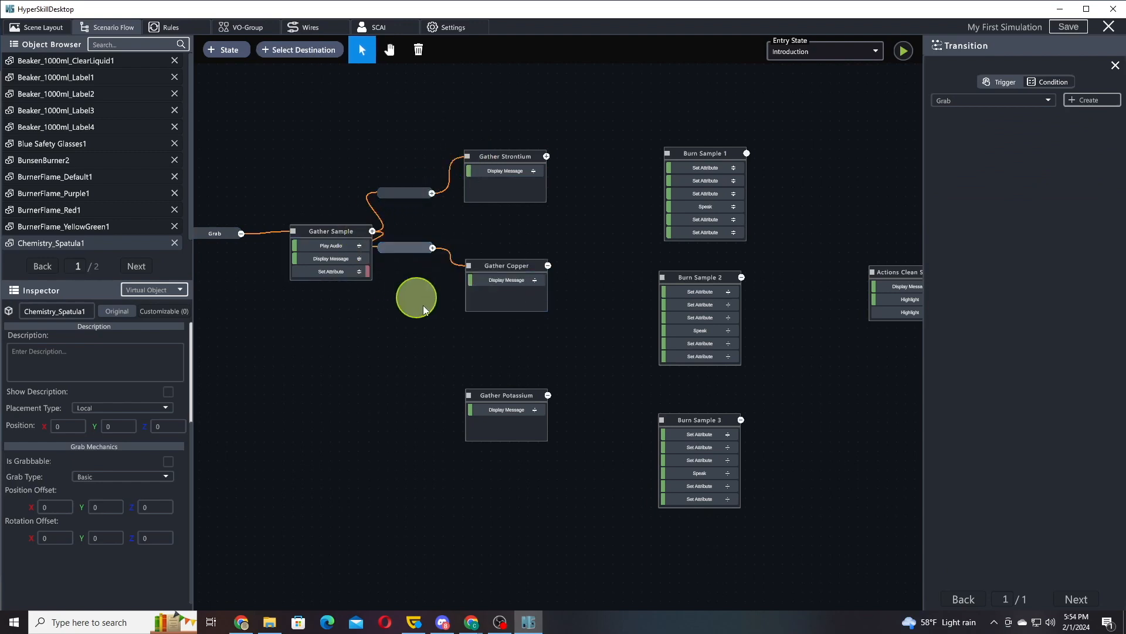
left_click(471, 395)
left_click_drag(317, 232, 295, 248)
Create a Collide trigger between Beaker_1000ml_Label2 and Chemistry_Spatula1 on the transition from Gather Sample to Gather Strontium.
left_click(404, 194)
left_click(1000, 106)
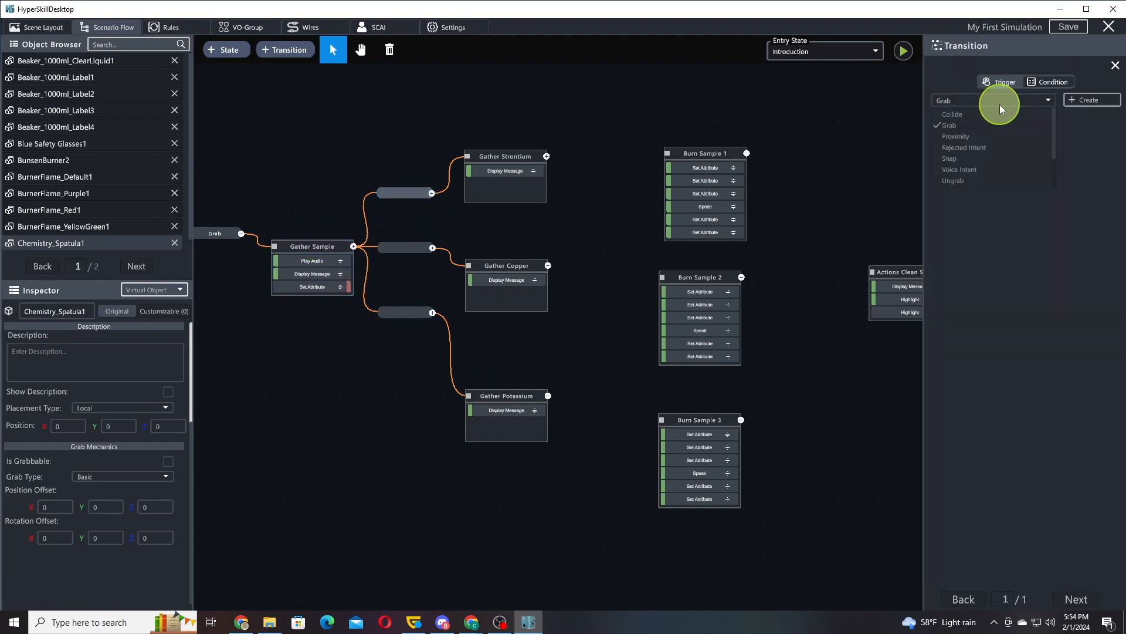
left_click(950, 114)
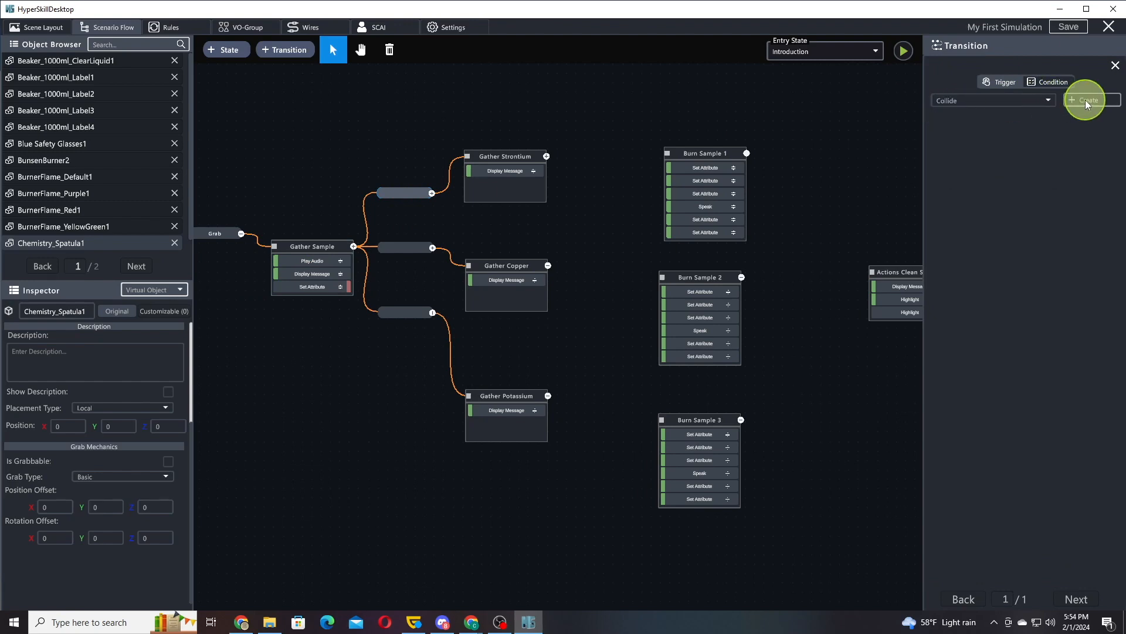
left_click(1087, 103)
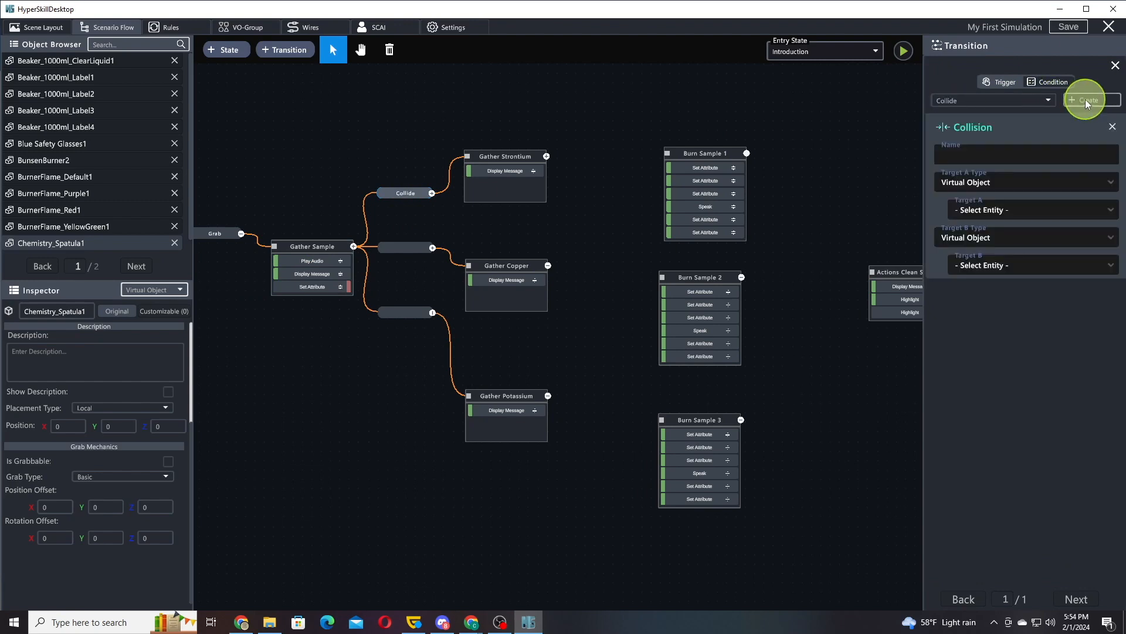
left_click(1001, 211)
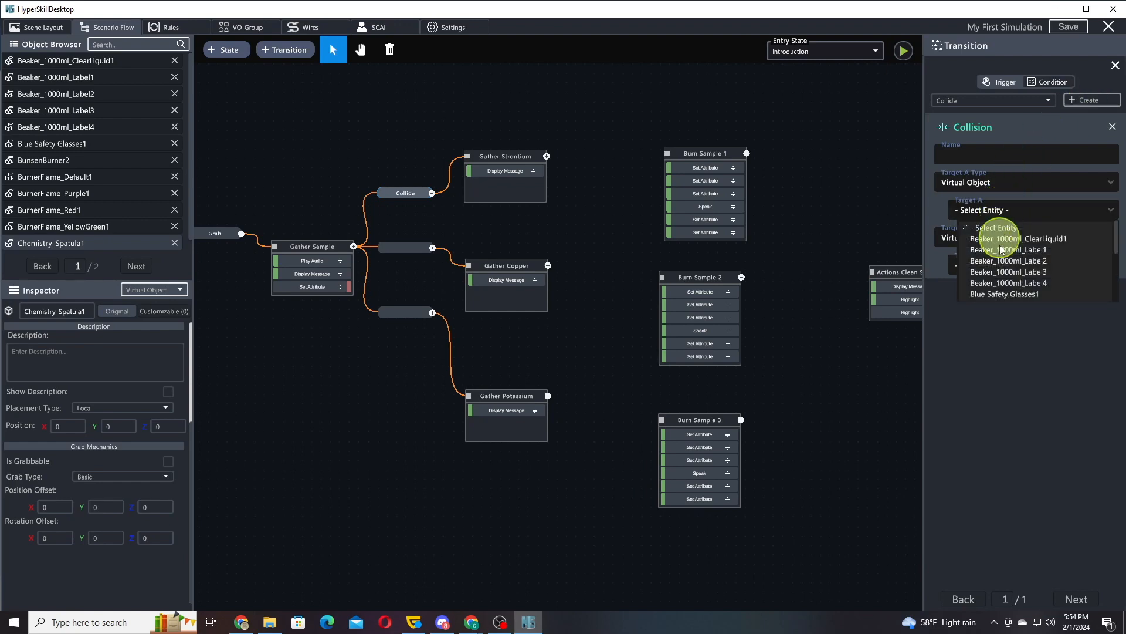
left_click(1039, 261)
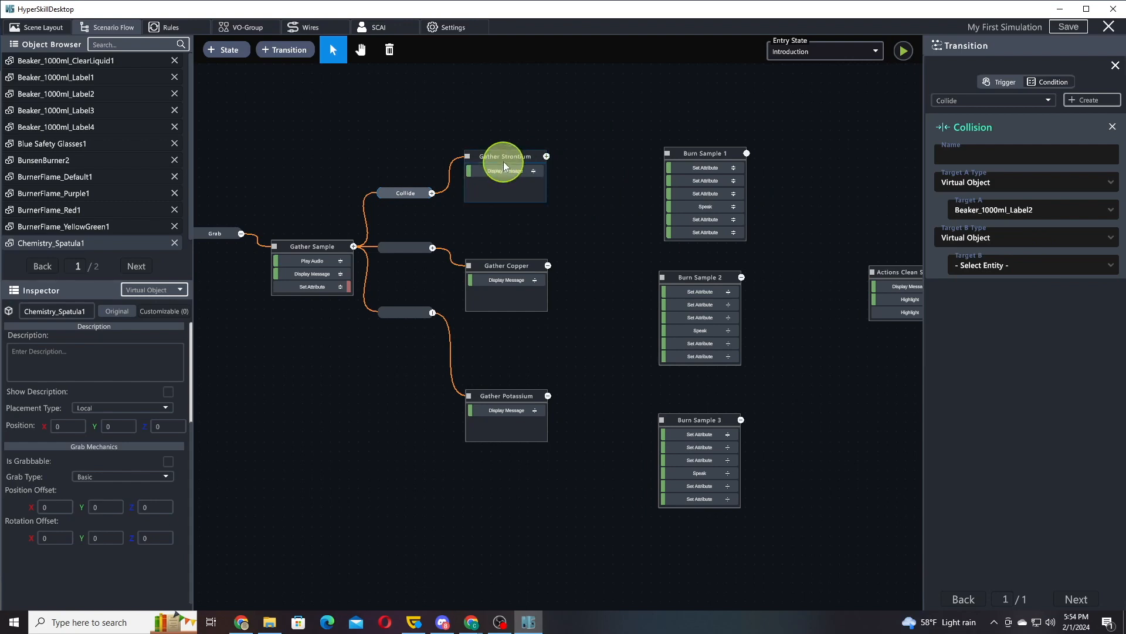
left_click(1006, 264)
scroll(1037, 295, "down", 1)
scroll(1038, 294, "down", 2)
left_click(1003, 318)
Create a Collide trigger between Beaker_1000ml_Label3 and Chemistry_Spatula1 on the transition from Gather Sample to Gather Copper.
left_click(415, 248)
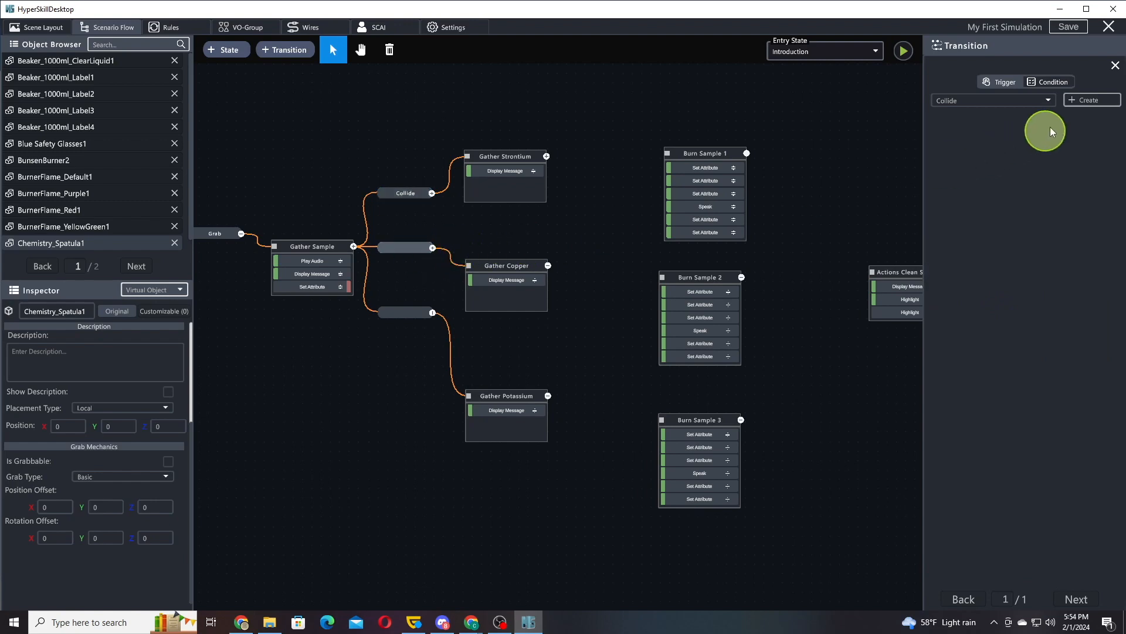
left_click(1089, 100)
left_click(993, 211)
scroll(1026, 278, "down", 2)
scroll(1025, 286, "up", 1)
scroll(1030, 284, "up", 1)
left_click(1036, 274)
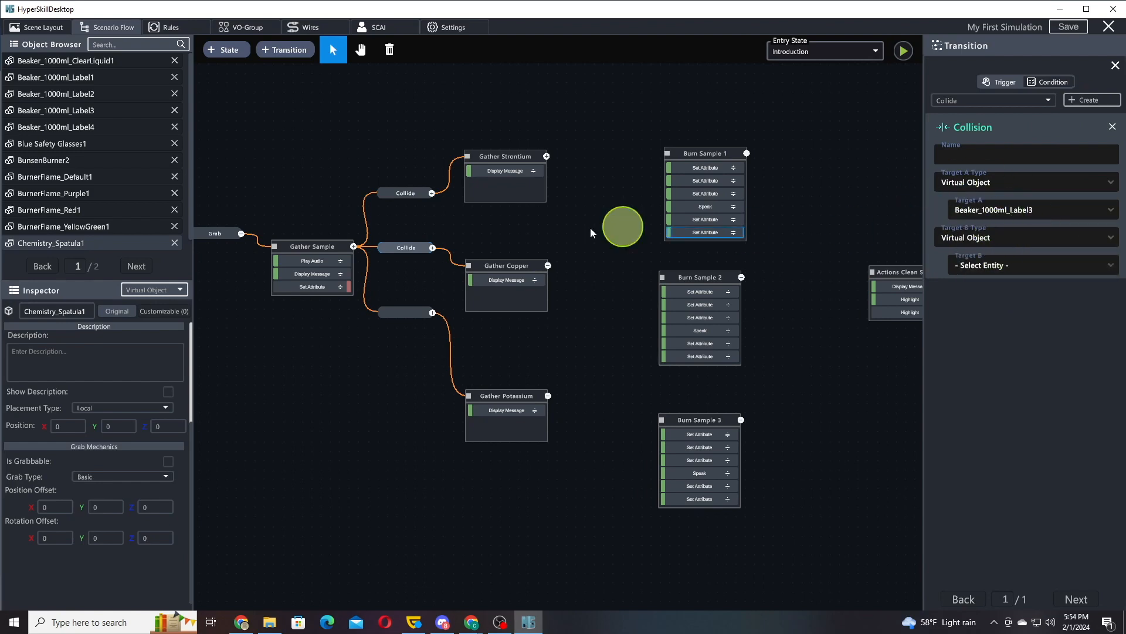
left_click(985, 268)
scroll(998, 276, "down", 3)
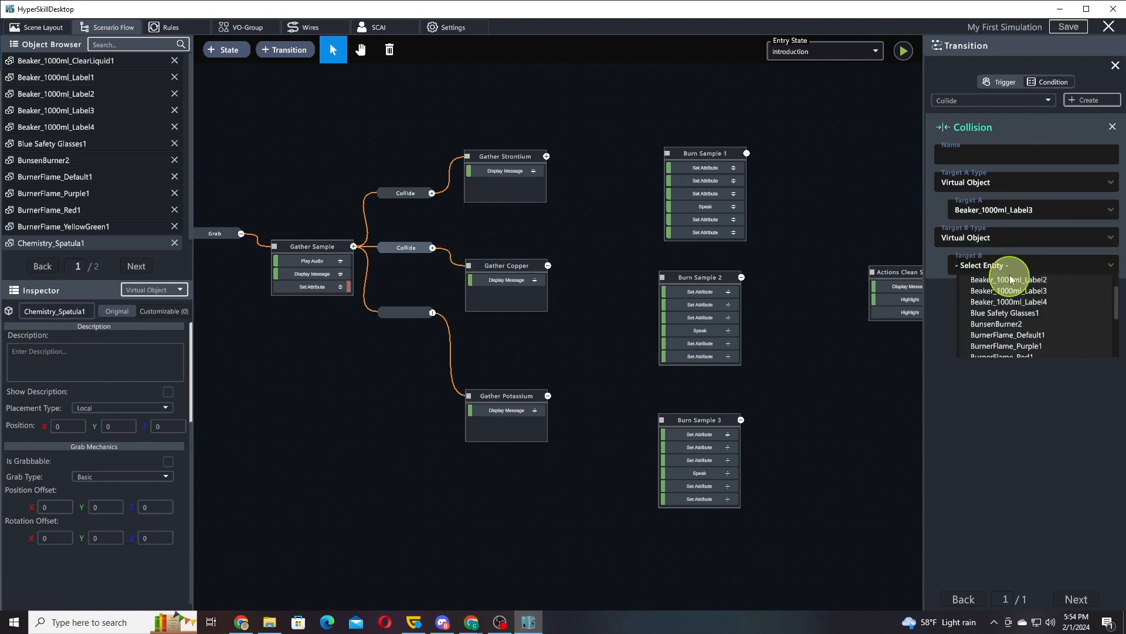
scroll(997, 320, "down", 1)
left_click(998, 328)
Create a Collide trigger between Beaker_1000ml_Label4 and Chemistry_Spatula1 on the transition from Gather Sample to Gather Potassium.
left_click(409, 317)
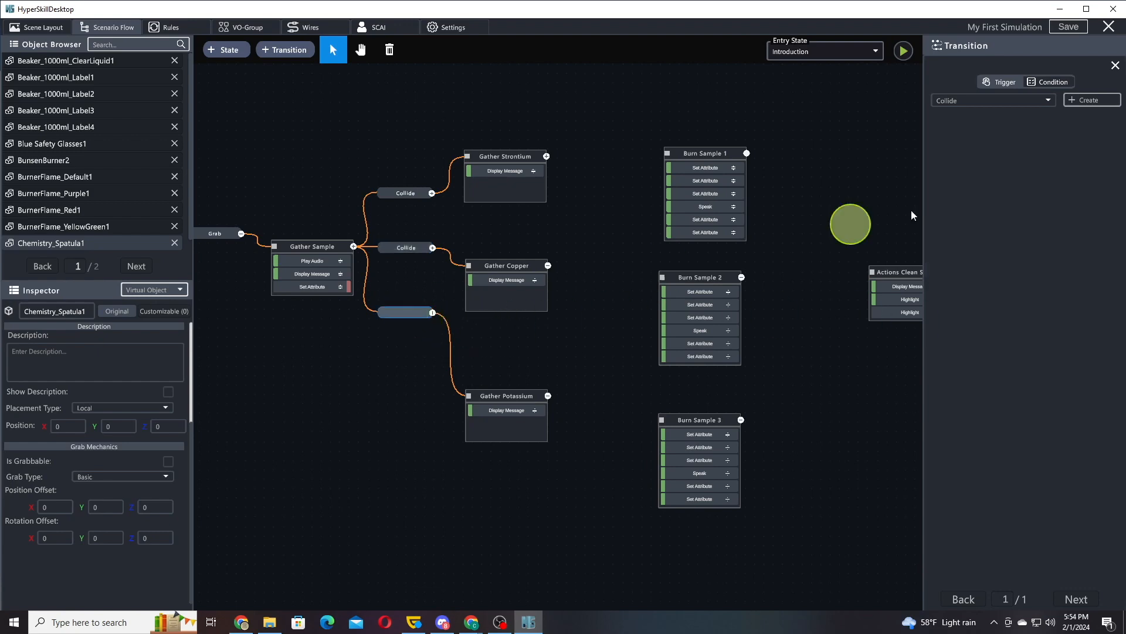
left_click(1095, 101)
left_click(1003, 211)
left_click(1009, 282)
left_click(1018, 266)
scroll(1013, 278, "down", 4)
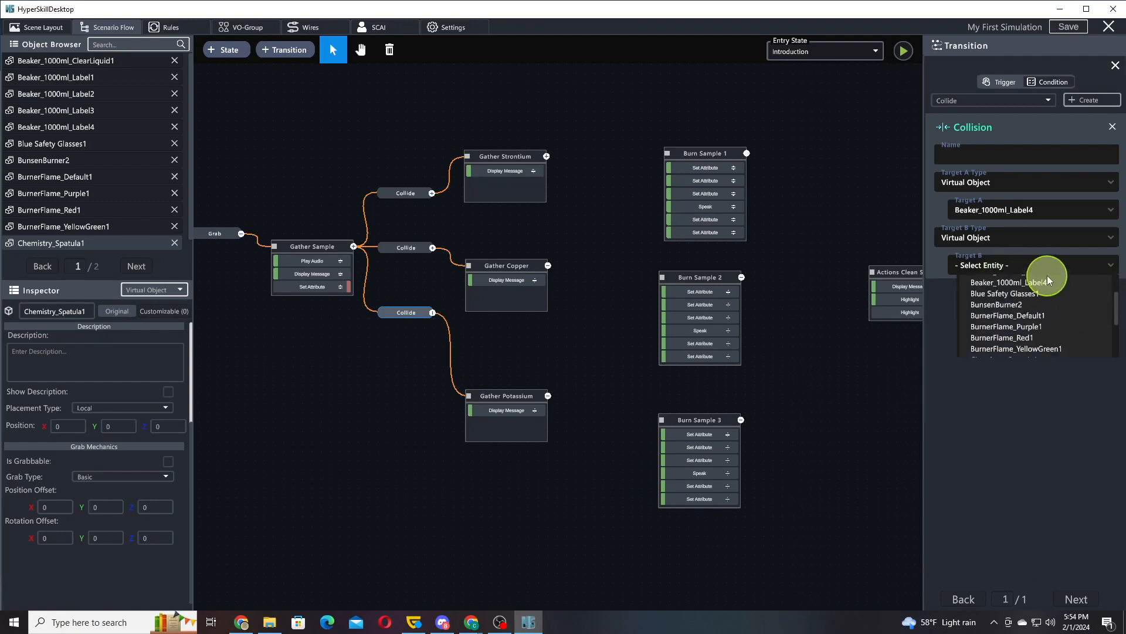
left_click(991, 328)
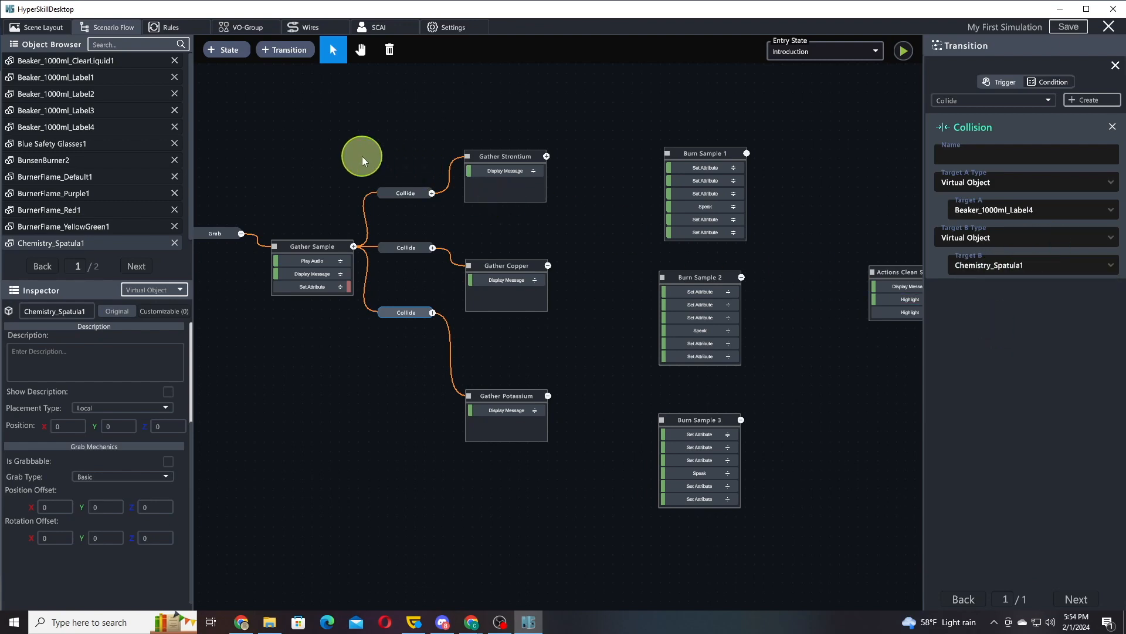
Rename the Introduction transitions to Used Gloves First and Used Glasses First as "Use: Medical Gloves" and "Use: Safety Glasses".
left_click_drag(364, 159, 692, 157)
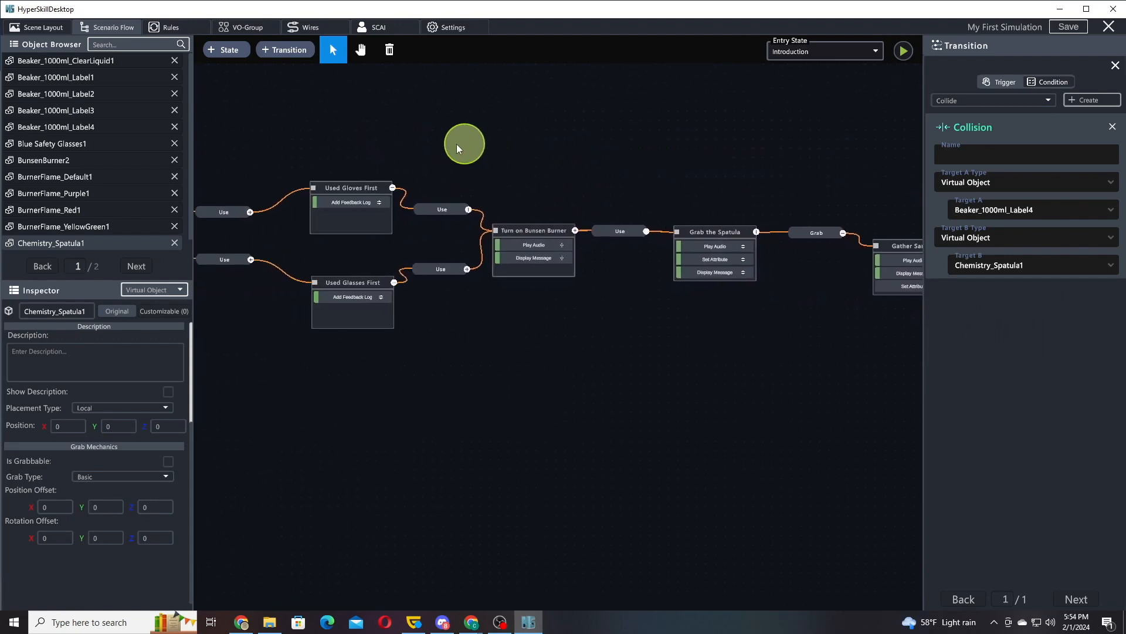
left_click_drag(482, 146, 664, 143)
left_click(526, 214)
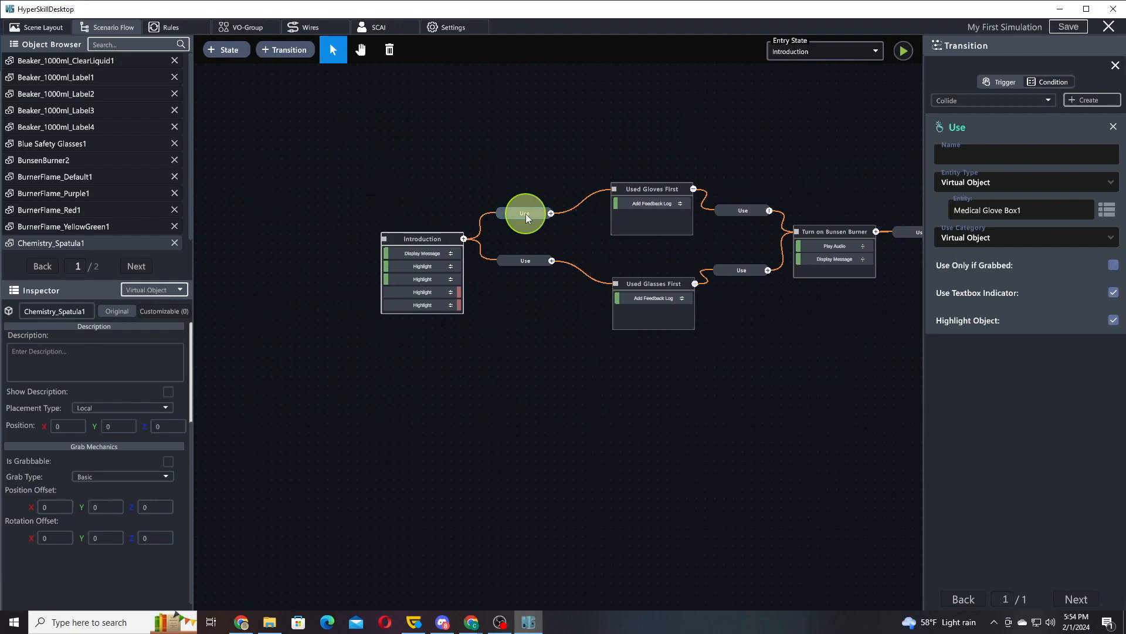
left_click(830, 243)
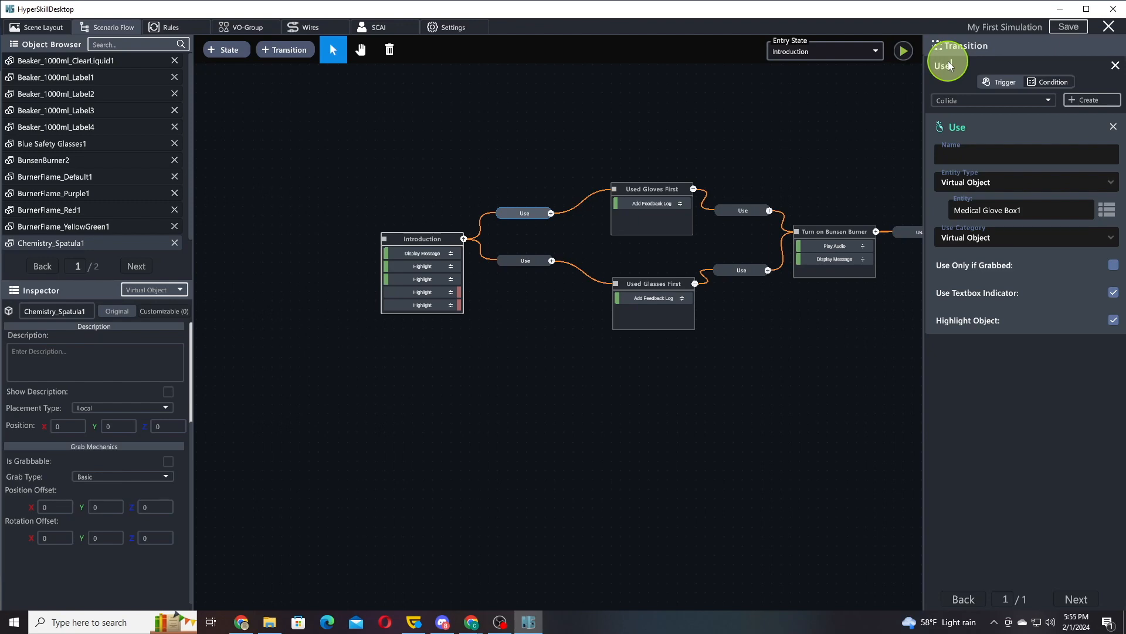
type("dical Gloves")
key("Return")
left_click(519, 260)
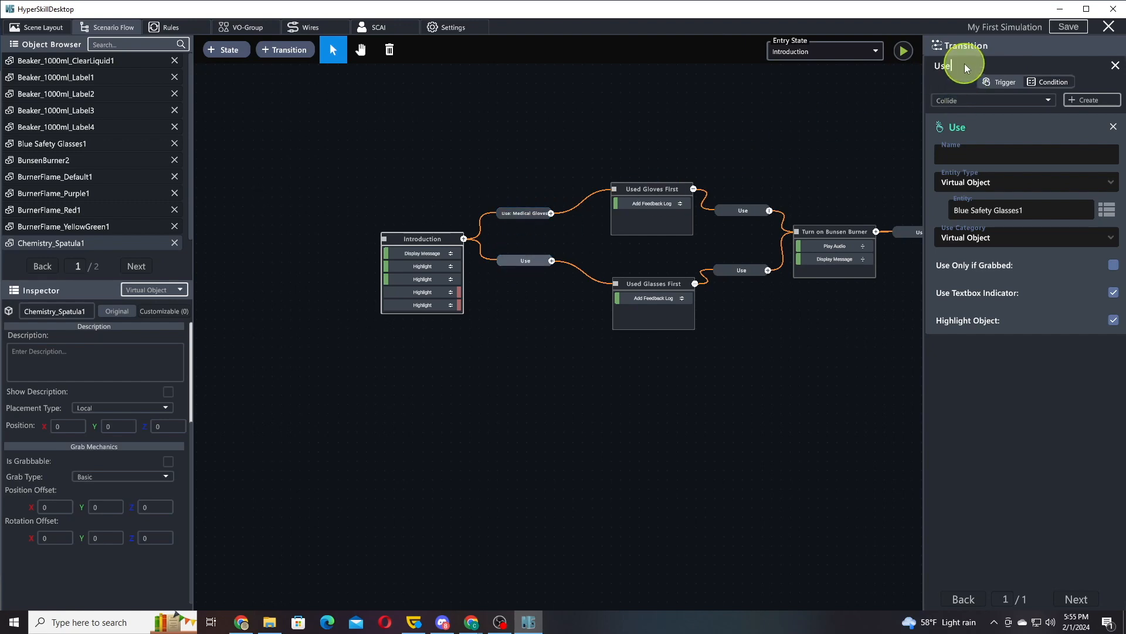
type("Safety Glasses")
Add a transition from the Gather Strontium state to the Burn Sample 1 state.
left_click_drag(756, 142, 553, 138)
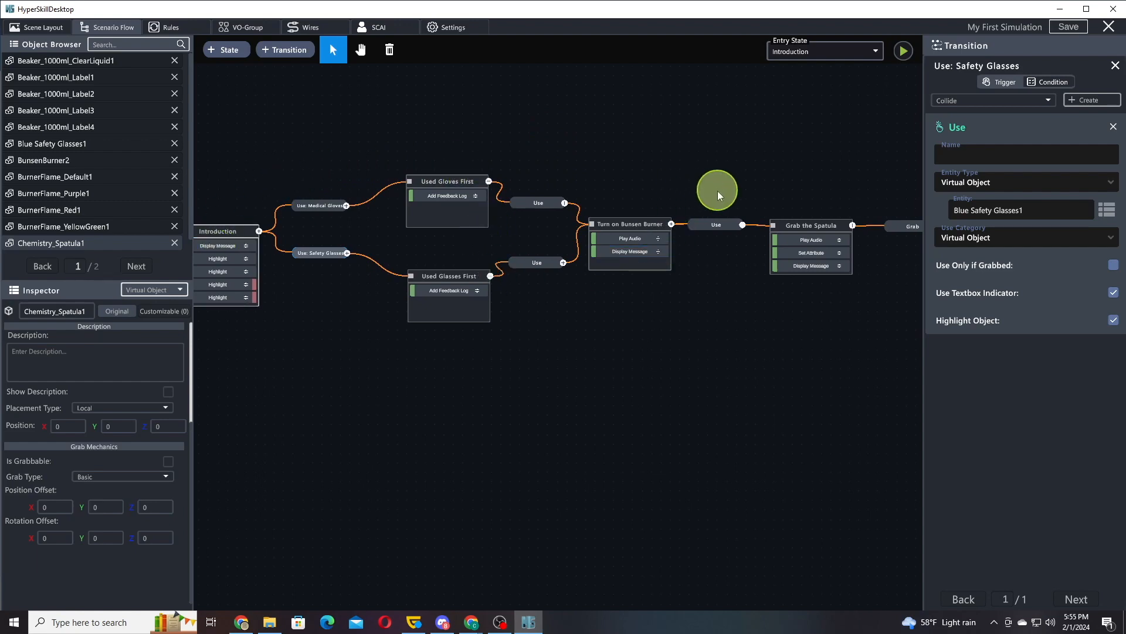
left_click_drag(717, 191, 435, 196)
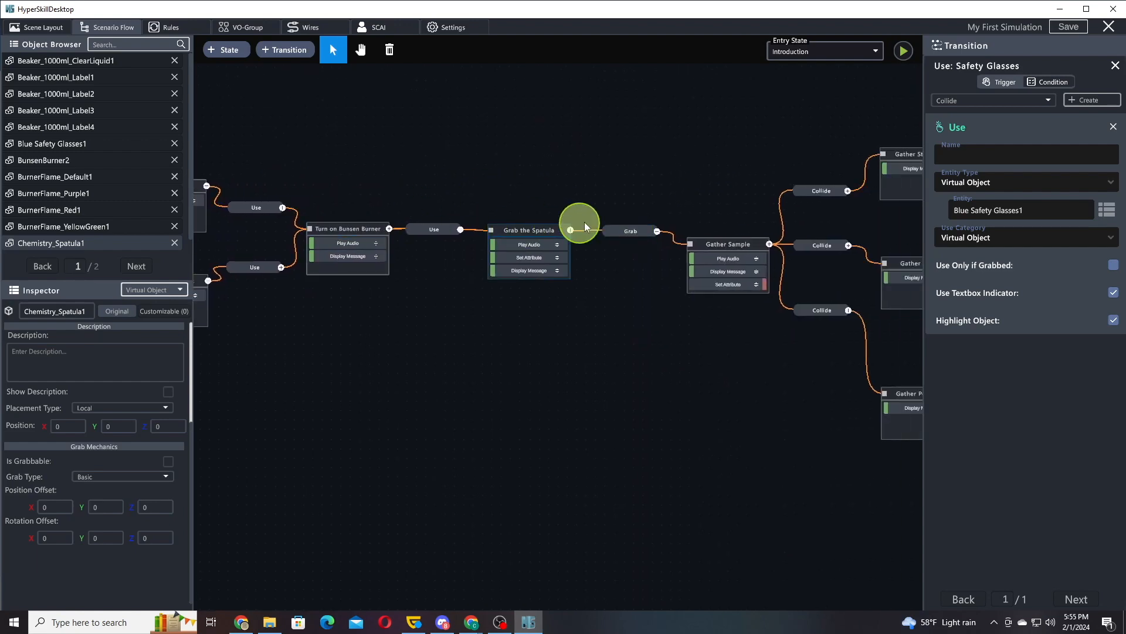
mouse_move(692, 205)
left_mouse_down()
mouse_move(461, 221)
mouse_move(369, 206)
left_mouse_up()
left_click_drag(616, 169, 641, 178)
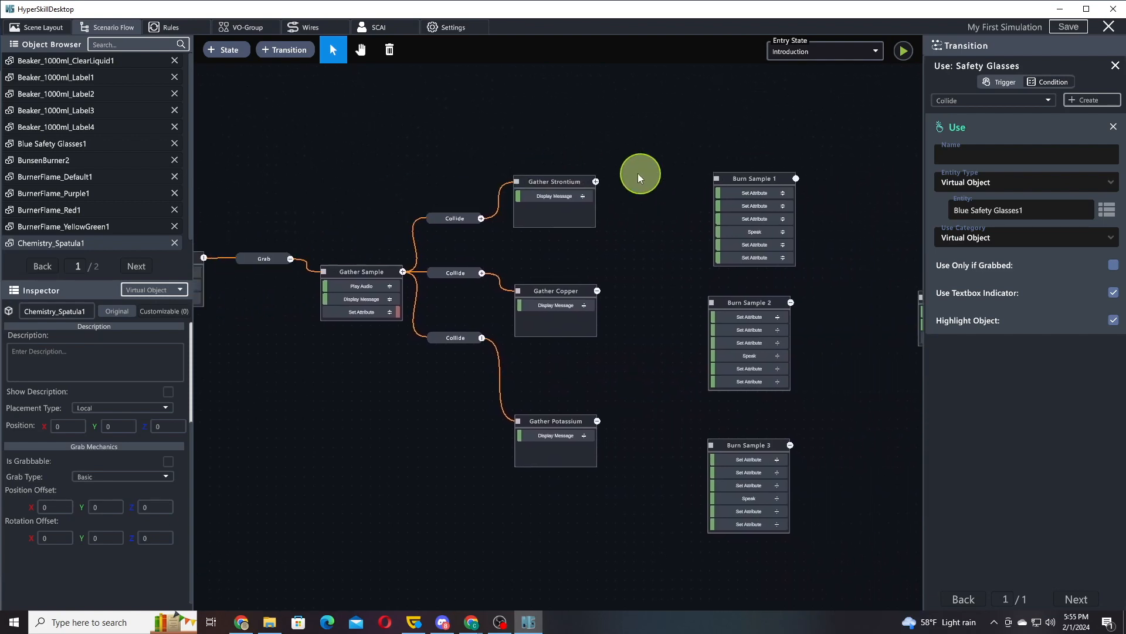
left_click(455, 219)
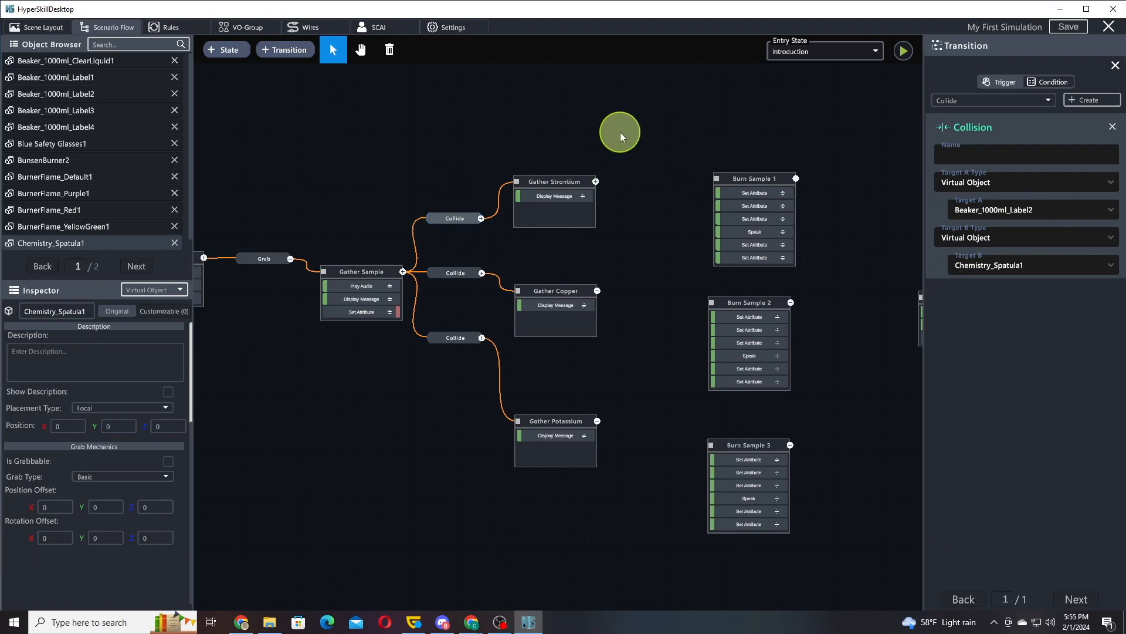
left_click_drag(656, 131, 498, 121)
right_click(393, 176)
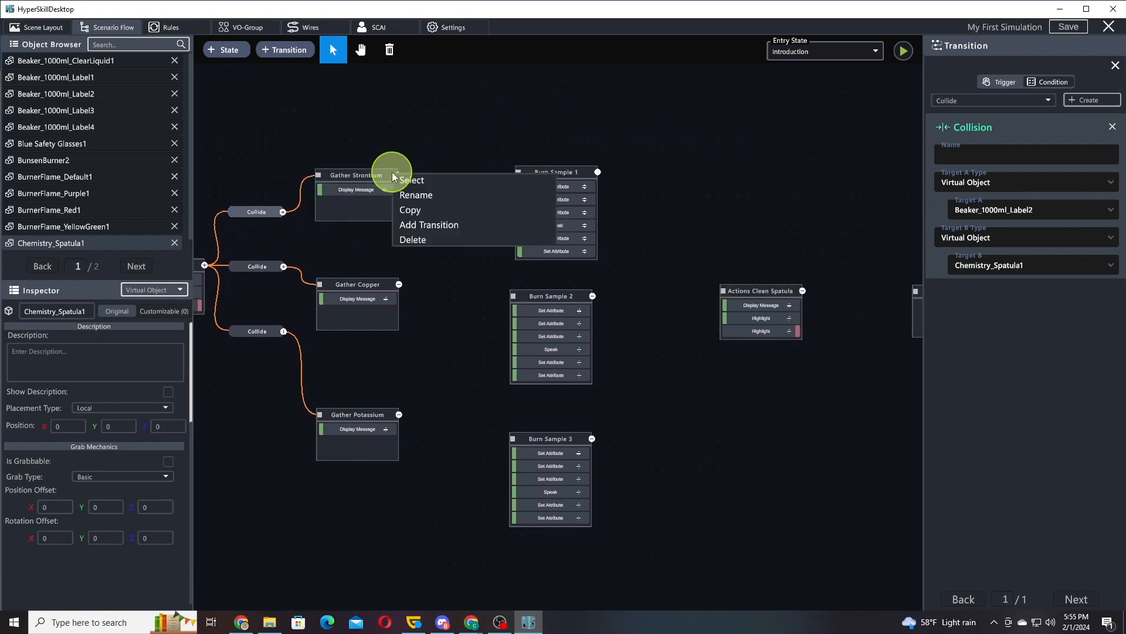
left_click(424, 224)
left_click(543, 174)
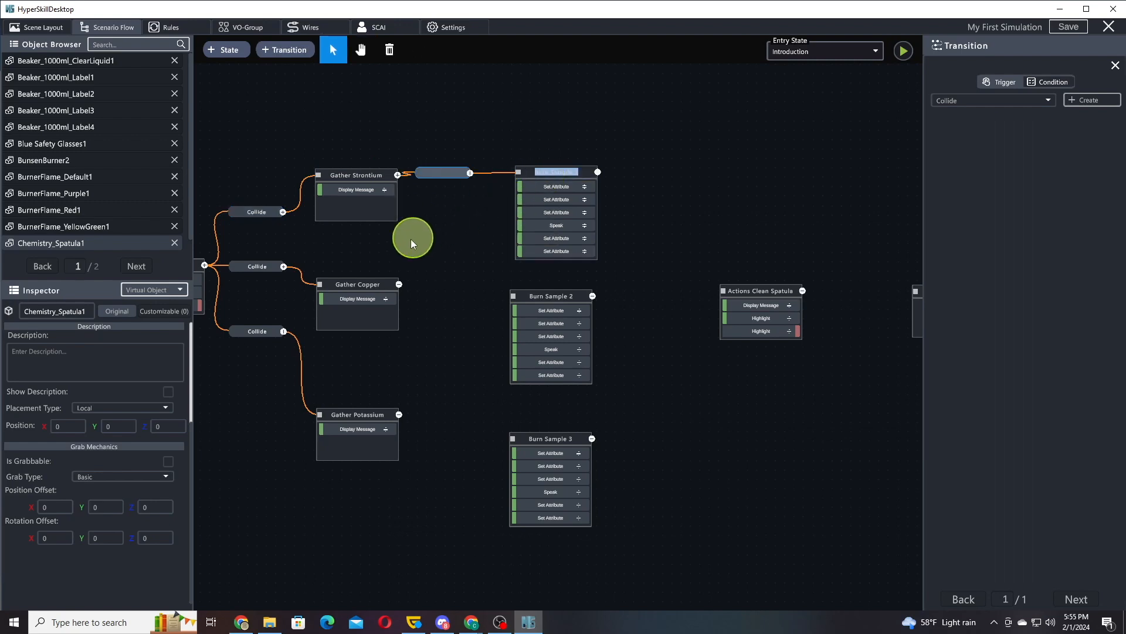
Add transitions from Gather Copper to Burn Sample 2 and from Gather Potassium to Burn Sample 3.
right_click(394, 274)
left_click(427, 330)
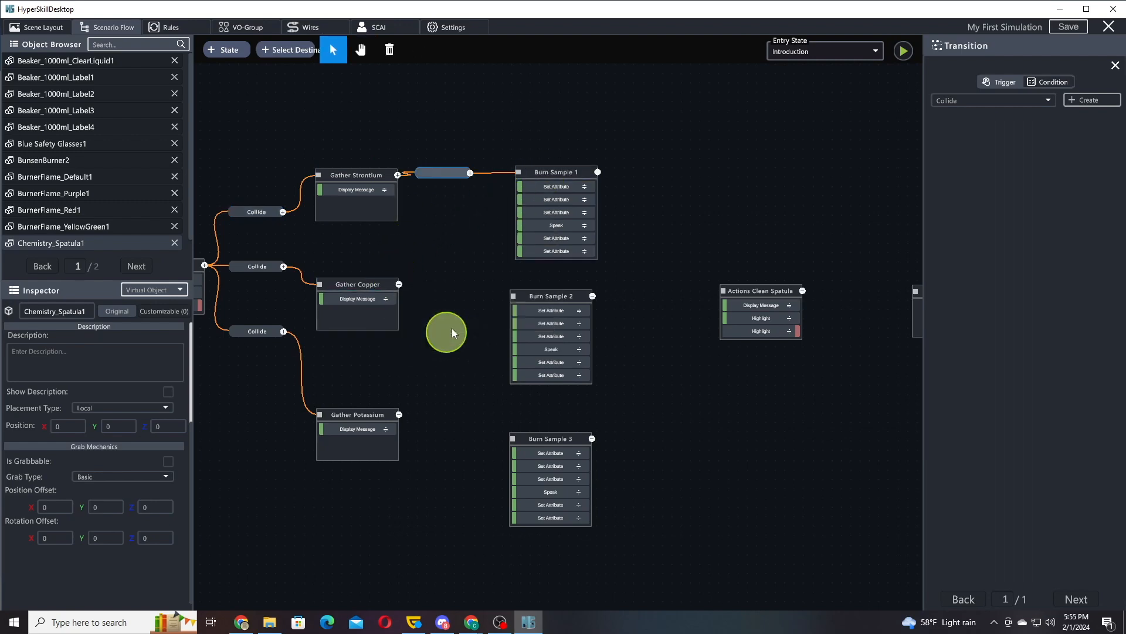
left_click(521, 297)
right_click(393, 414)
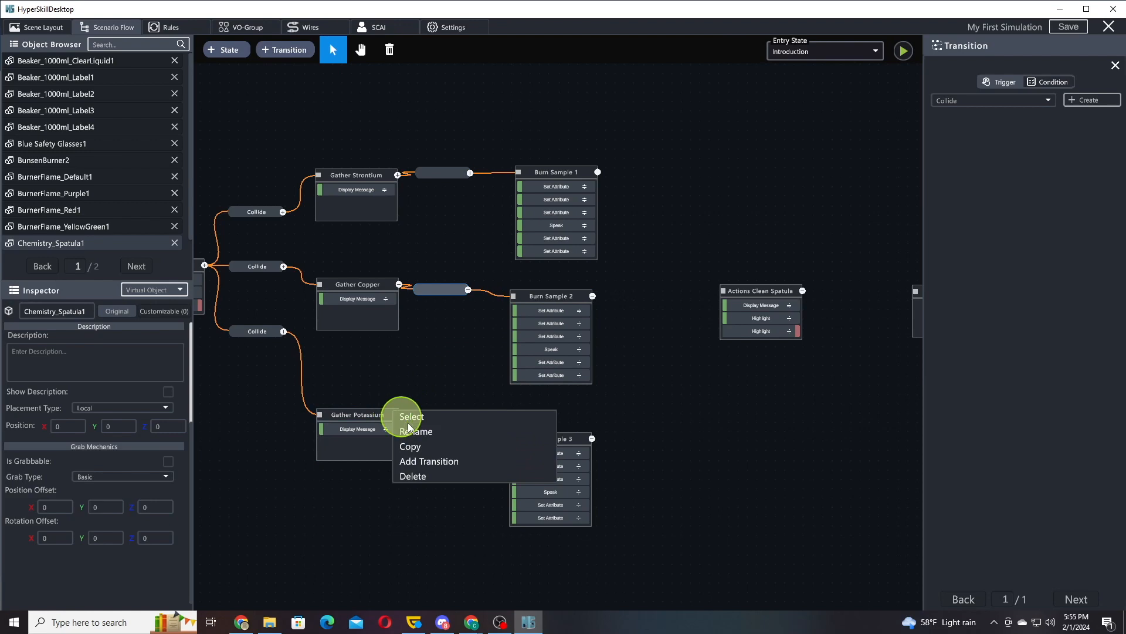
left_click(432, 463)
left_click(540, 440)
Create a Collide trigger between BunsenBurner2 and Chemistry_Spatula1 on the transition from Gather Strontium to Burn Sample 1.
left_click(445, 171)
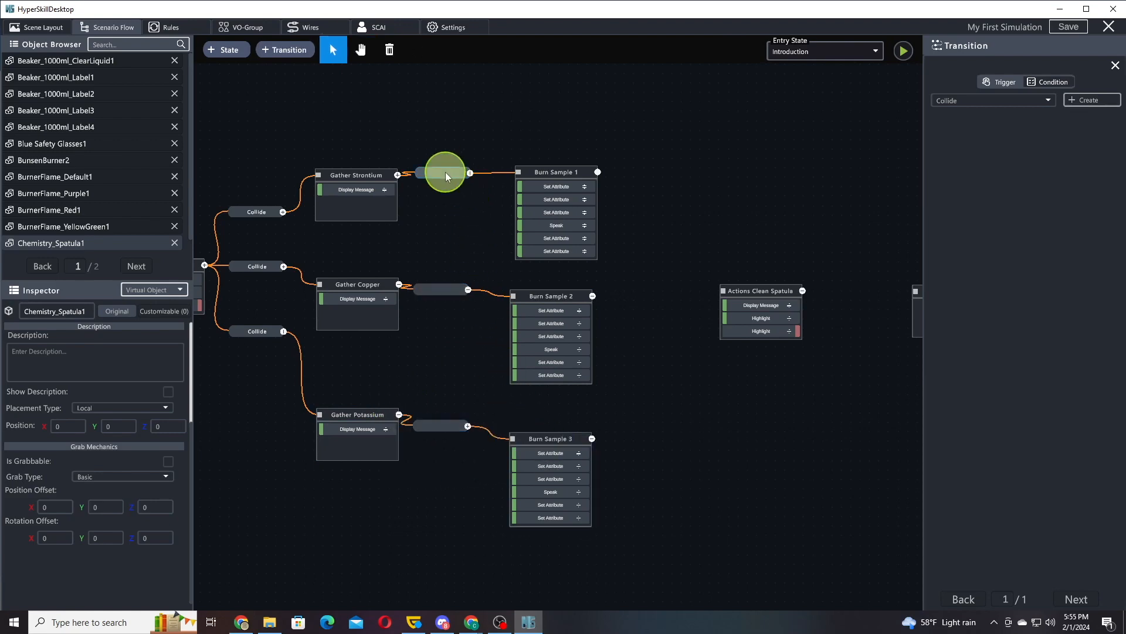
left_click(1098, 105)
left_click(1001, 211)
scroll(1043, 249, "down", 2)
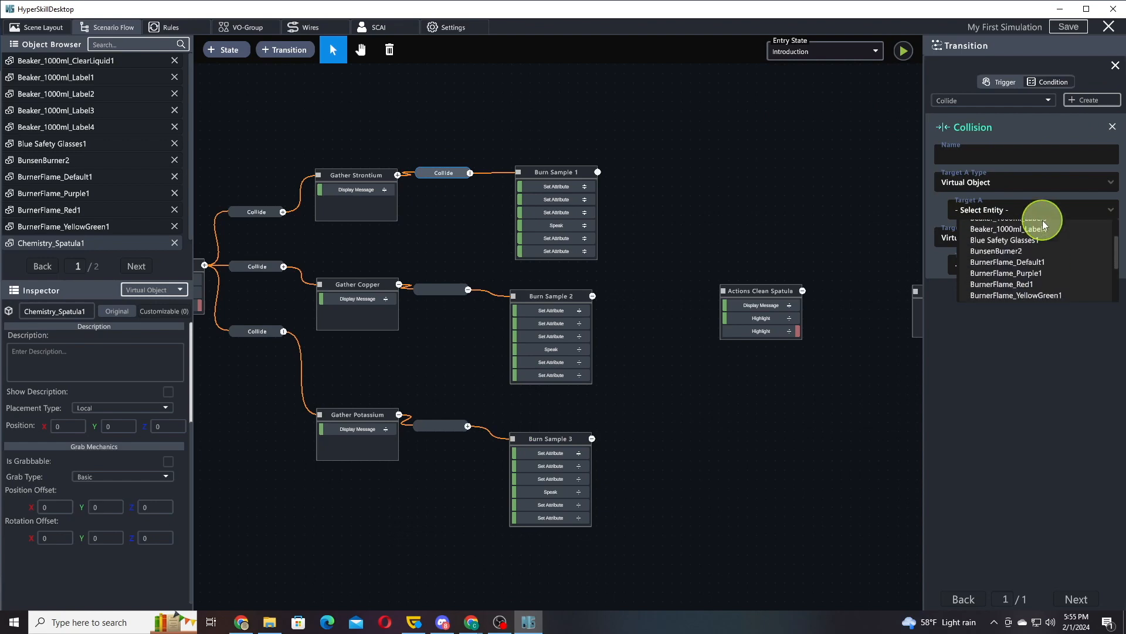
left_click(1001, 238)
left_click(1015, 265)
scroll(1026, 300, "down", 2)
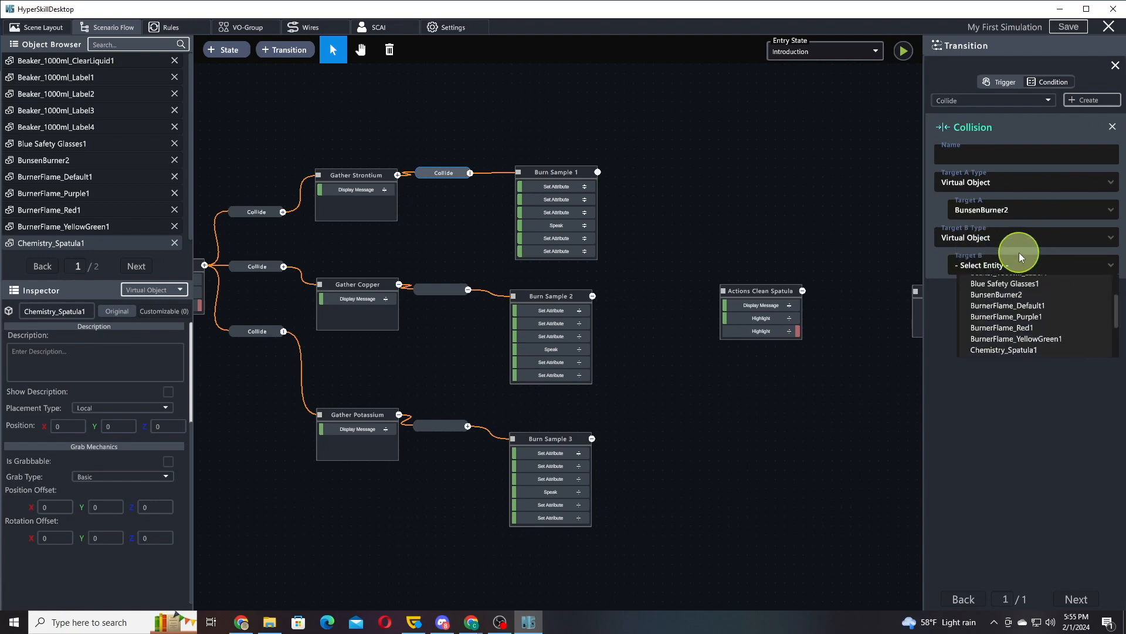
left_click(1014, 345)
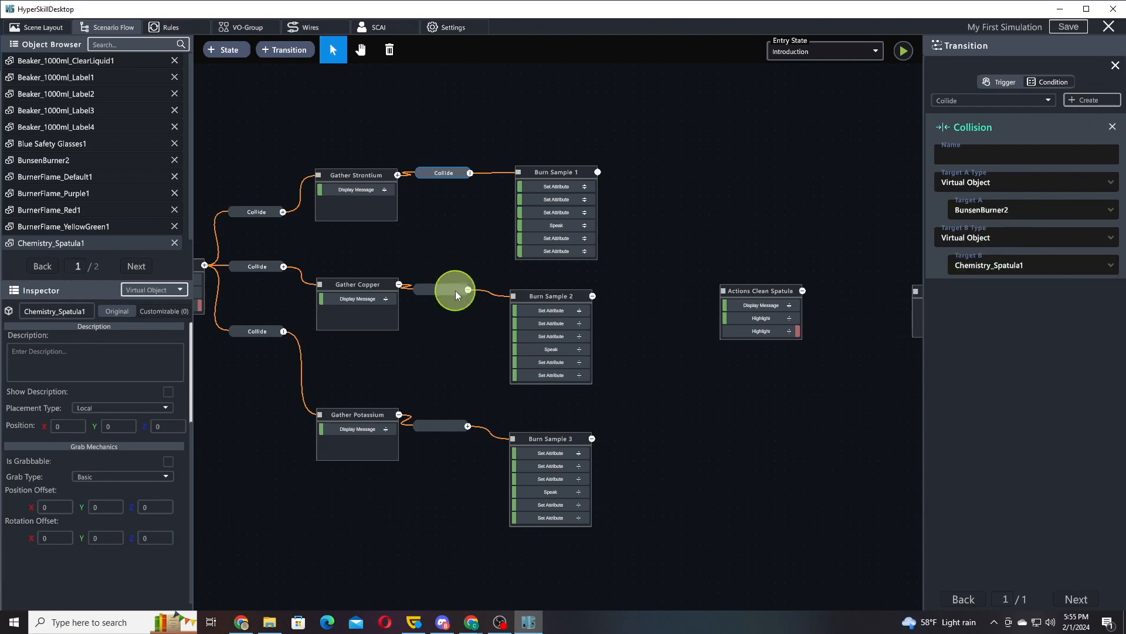
Create a Collide trigger between BunsenBurner2 and Chemistry_Spatula1 on the transition from Gather Copper to Burn Sample 2.
left_click(452, 290)
left_click(1092, 101)
left_click(1006, 211)
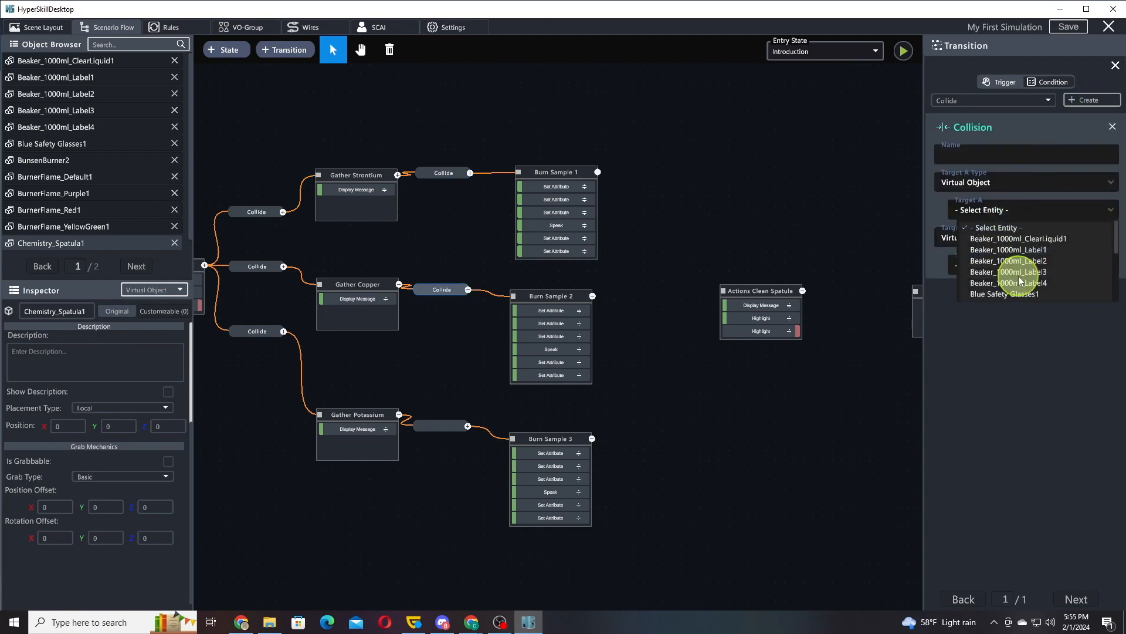
scroll(1012, 282, "down", 2)
left_click(1001, 260)
left_click(1003, 267)
scroll(1012, 296, "down", 3)
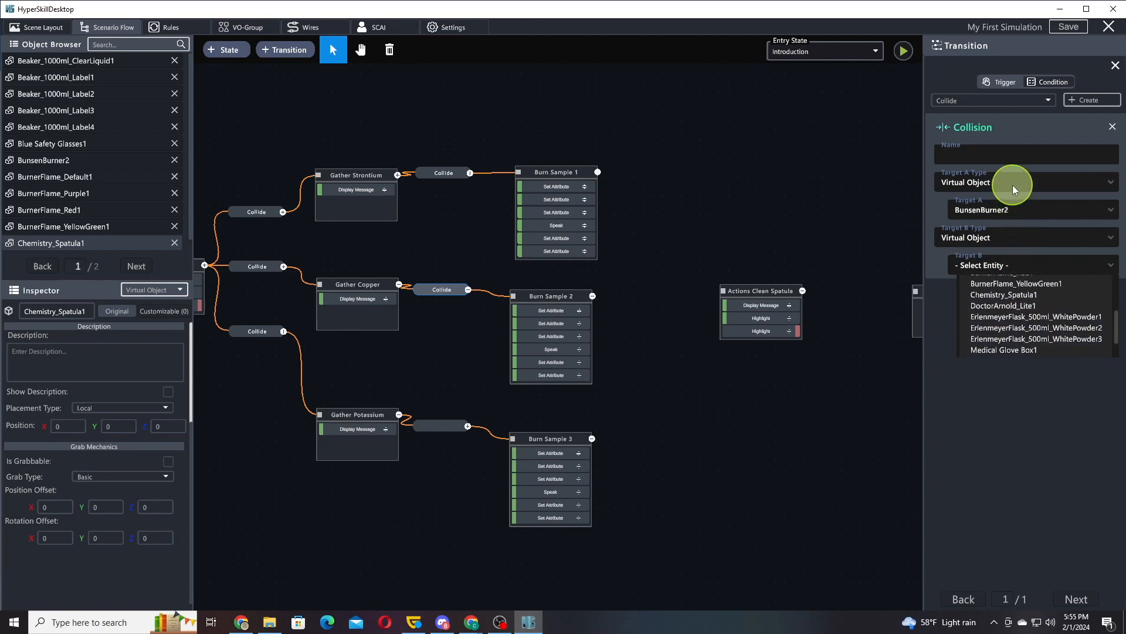
left_click(1005, 295)
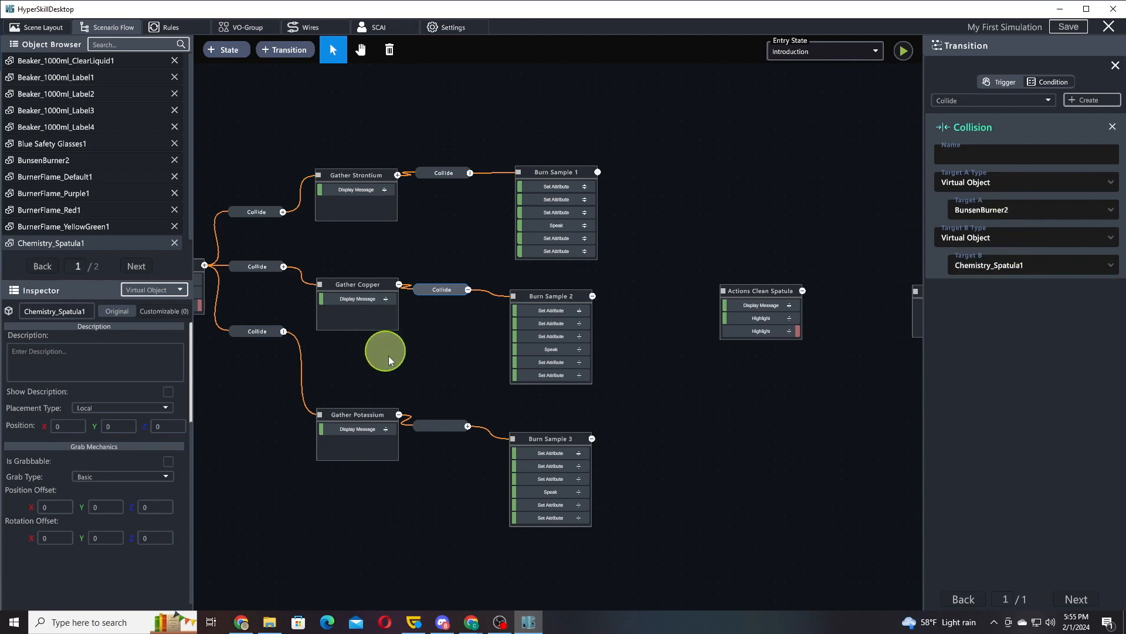
Create a Collide trigger between BunsenBurner2 and Chemistry_Spatula1 on the transition from Gather Potassium to Burn Sample 3.
left_click(437, 429)
left_click(1074, 100)
left_click(1004, 210)
scroll(1021, 244, "down", 3)
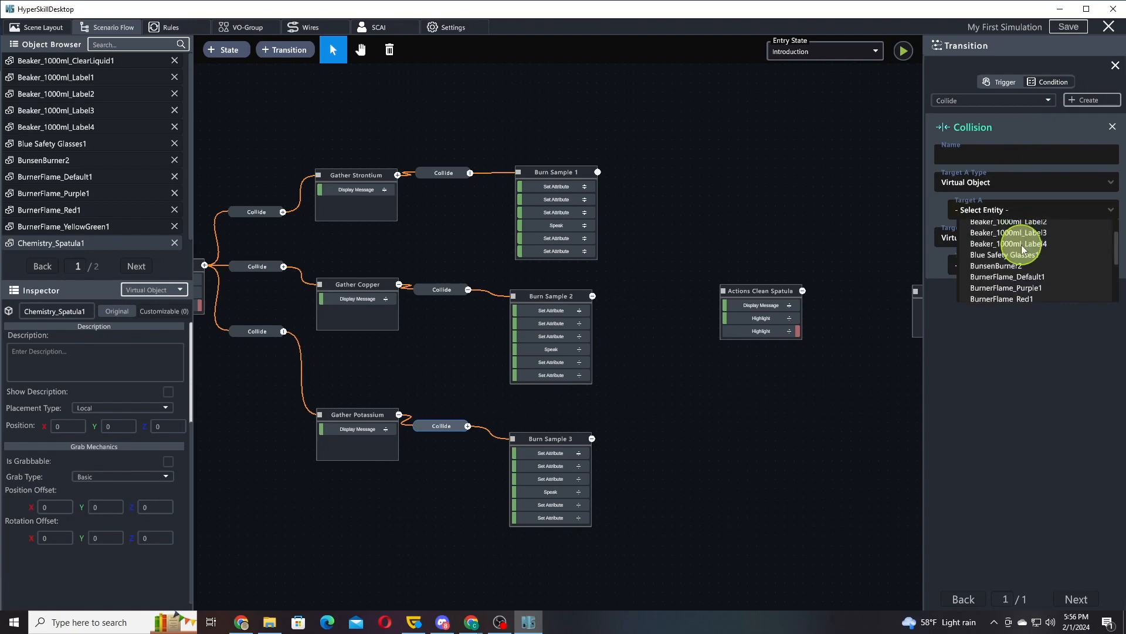
left_click(998, 266)
left_click(1006, 265)
scroll(1056, 296, "down", 3)
scroll(1056, 296, "down", 3)
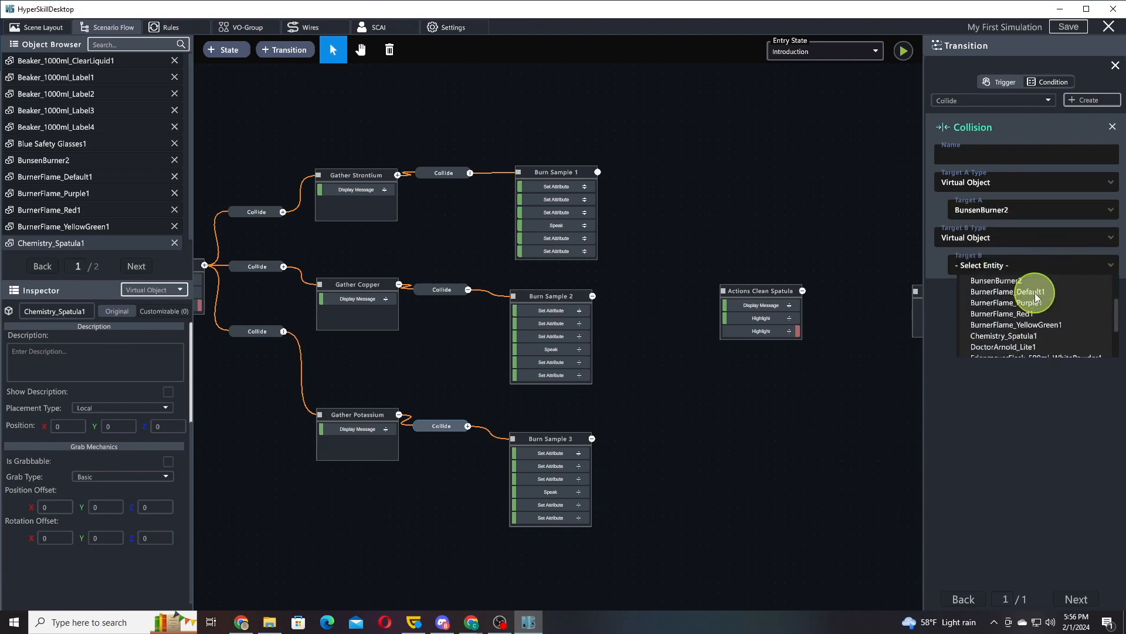
left_click(1024, 334)
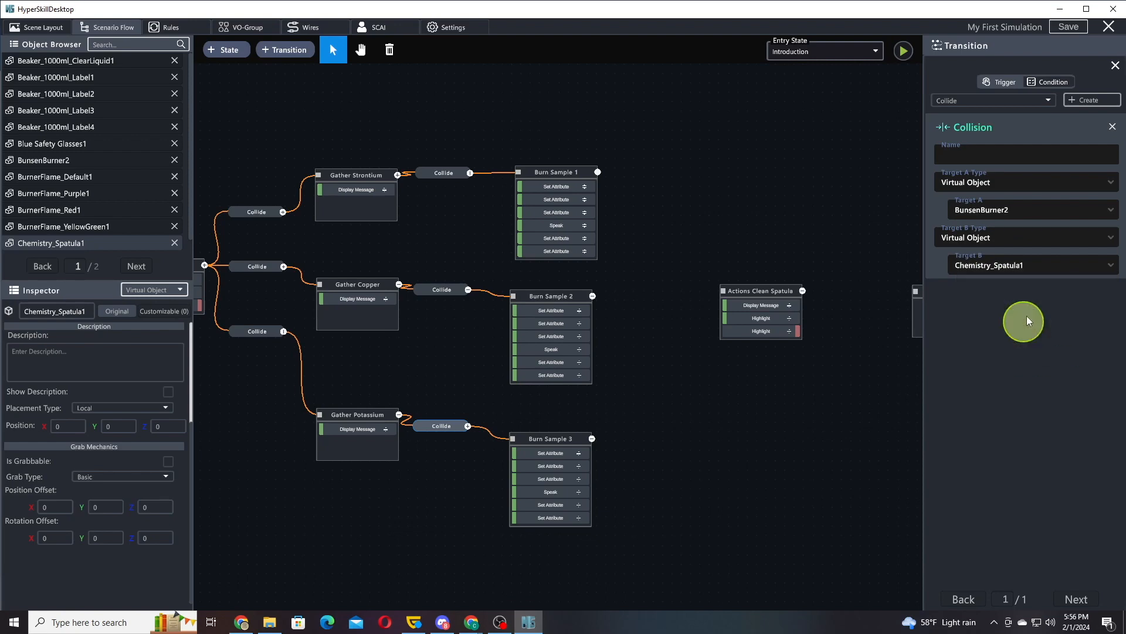
Add transitions without triggers from Burn Sample 1, Burn Sample 2 and Burn Sample 3 to the Actions Clean Spatula state.
left_click_drag(724, 209, 595, 176)
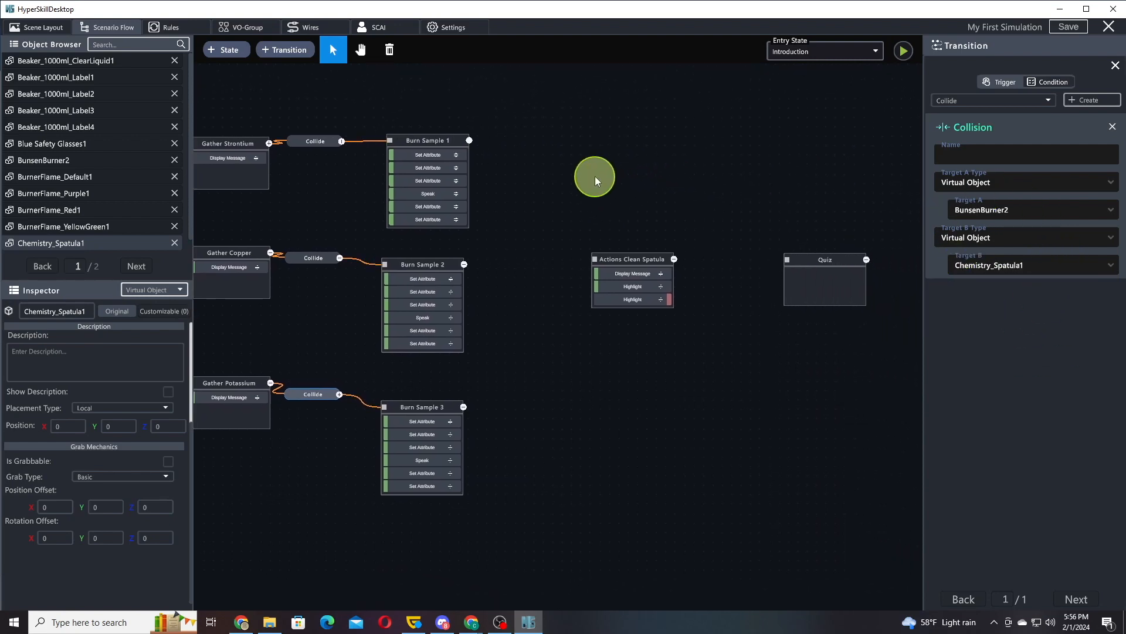
right_click(459, 138)
left_click(492, 194)
left_click(597, 257)
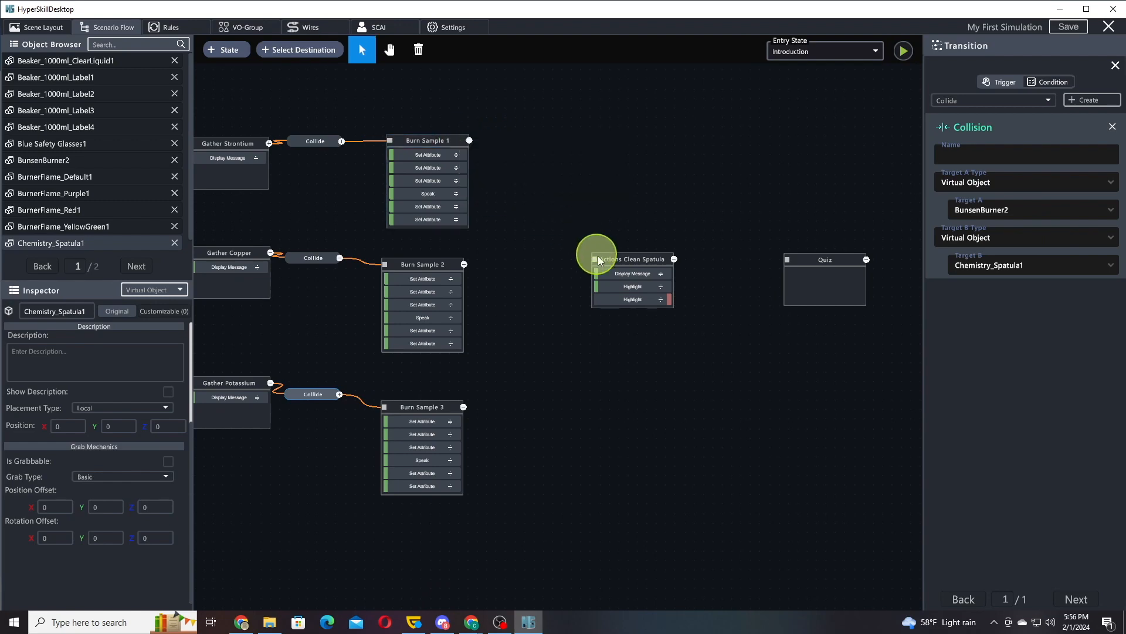
right_click(459, 262)
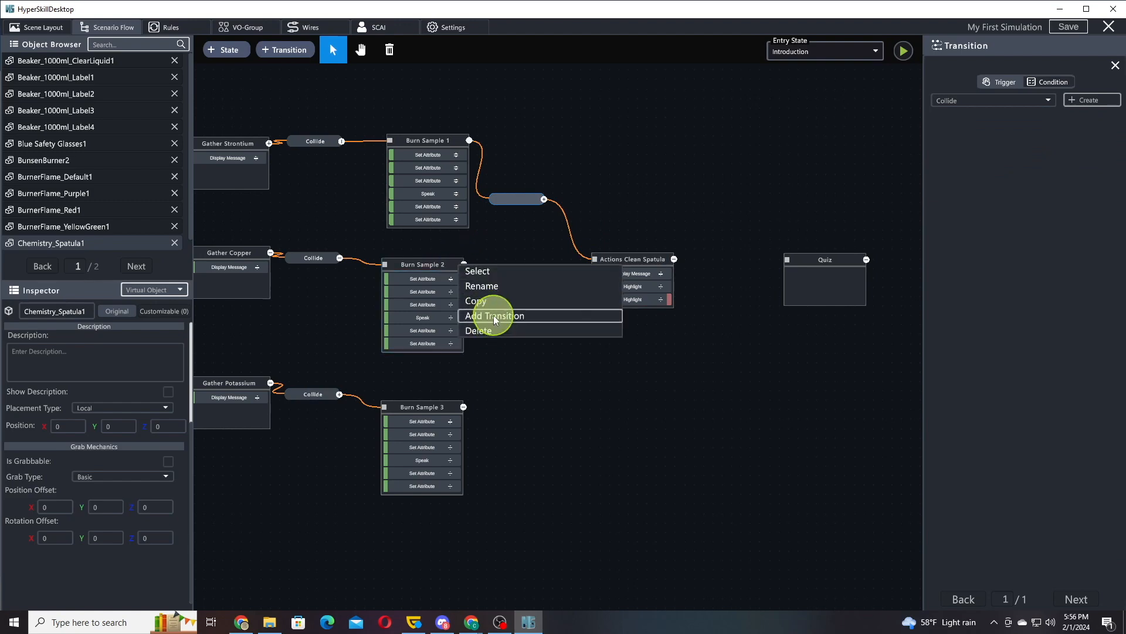
left_click(493, 315)
left_click(602, 262)
right_click(463, 406)
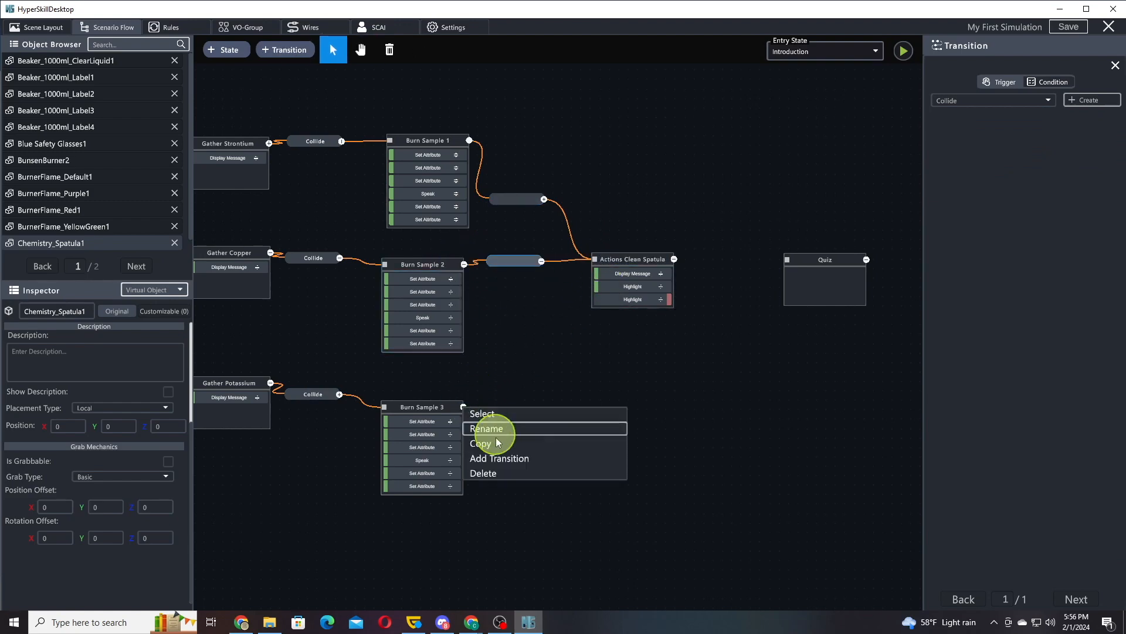
left_click(495, 460)
left_click(610, 259)
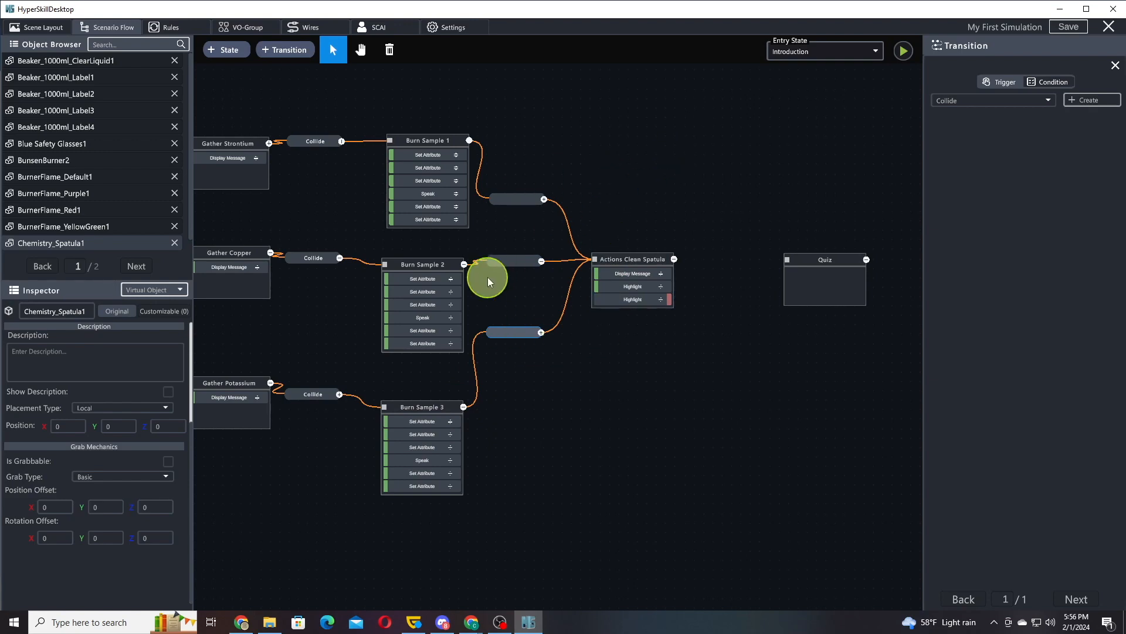
left_click_drag(511, 261, 513, 262)
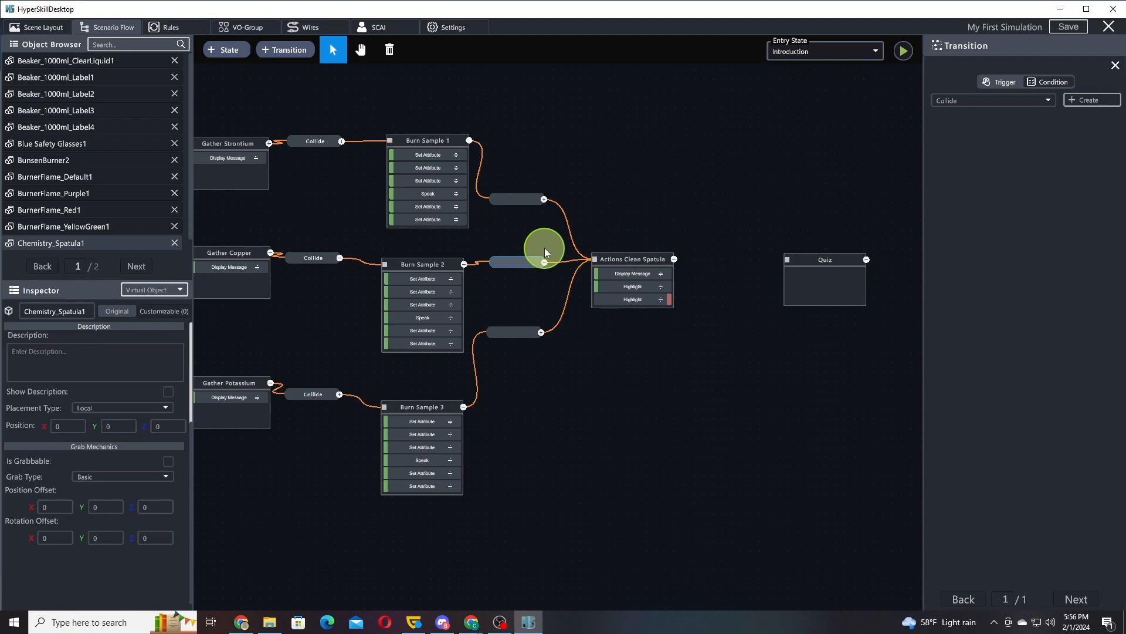
Examine the enter actions of the Burn Sample 2 state, including its Speak action, and its outgoing transition.
left_click(399, 261)
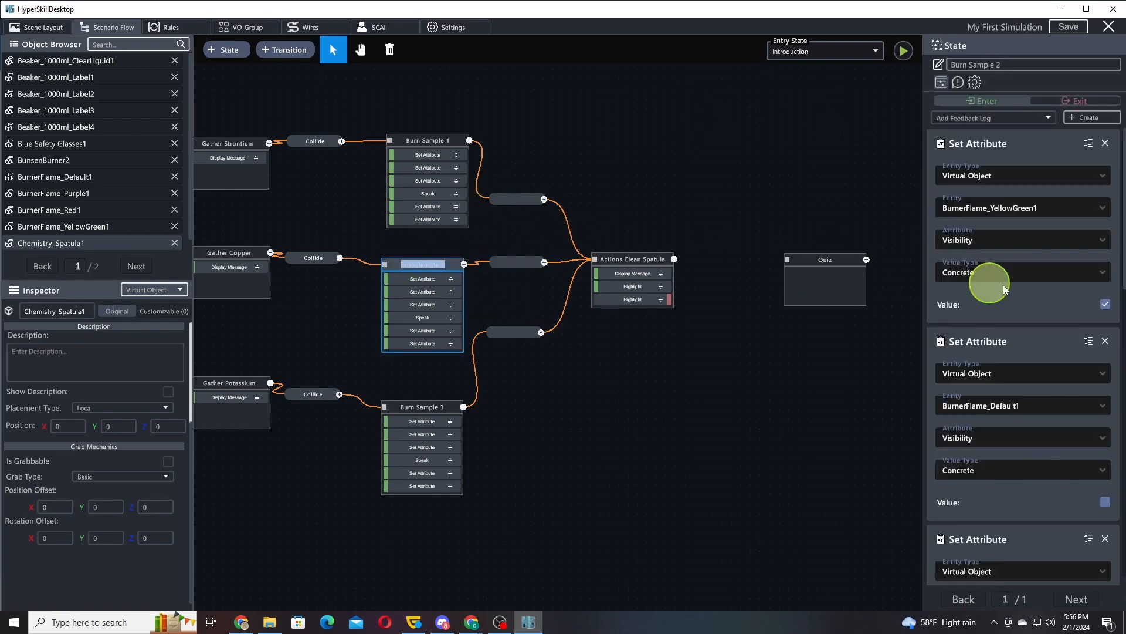
scroll(1019, 172, "down", 3)
scroll(1020, 172, "down", 6)
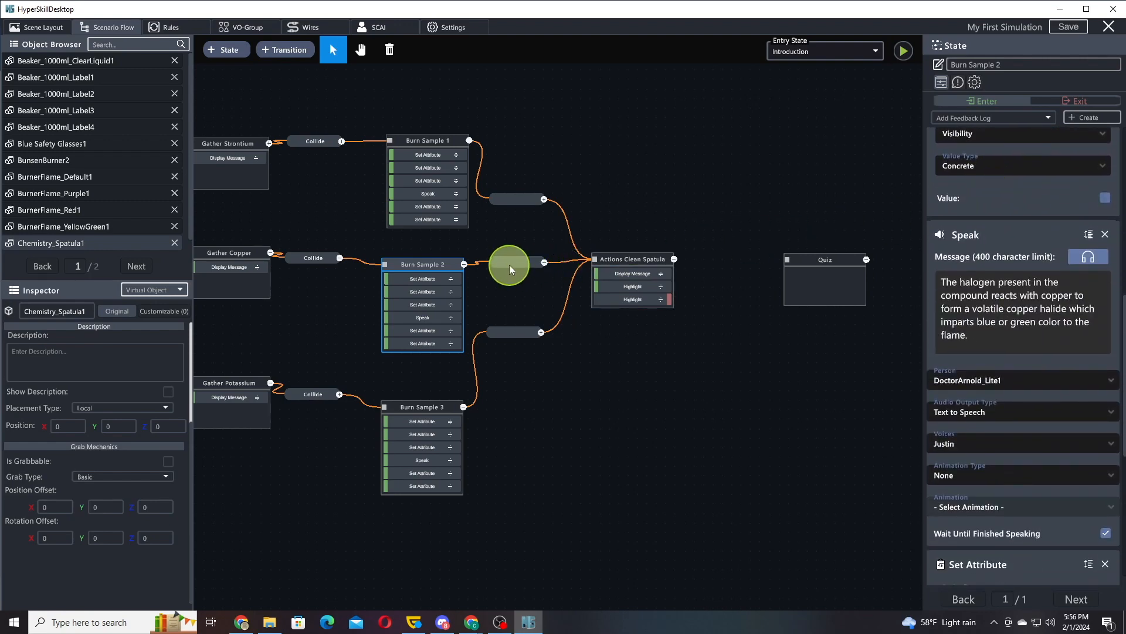
left_click(509, 265)
Add a transition from the Actions Clean Spatula state to the Quiz state and adjust its placement slightly.
left_click_drag(712, 227, 523, 219)
right_click(517, 243)
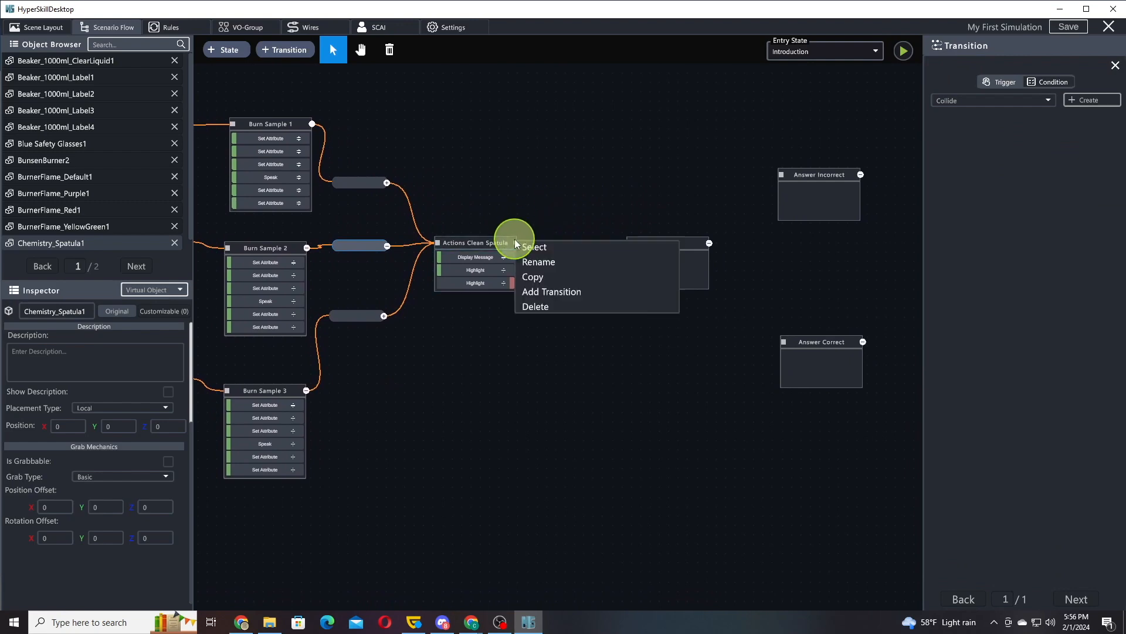
left_click(563, 290)
left_click(637, 246)
left_click(575, 245)
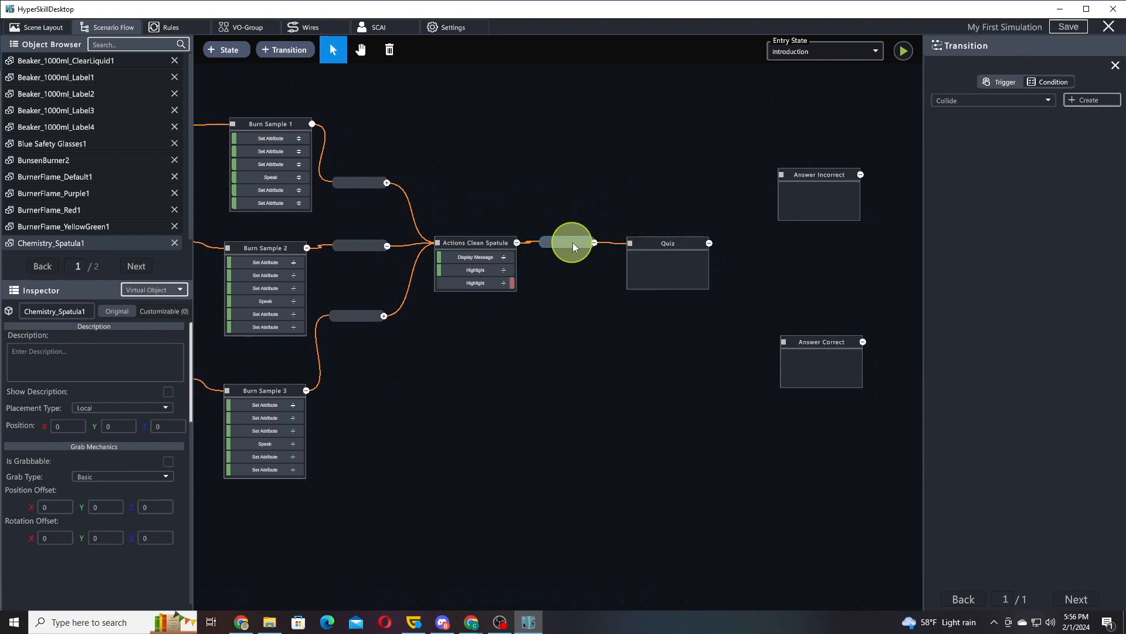
left_click_drag(578, 246, 580, 245)
Add a transition from the Actions Clean Spatula state back to the Gather Sample state.
left_click_drag(456, 186, 589, 191)
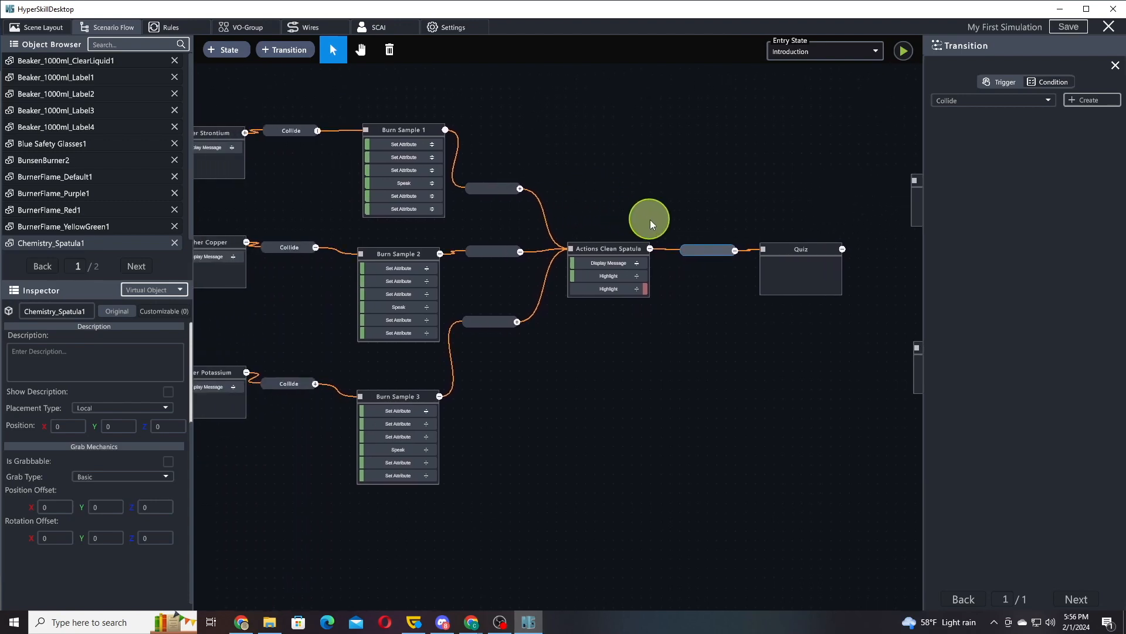
right_click(644, 251)
left_click(679, 298)
left_click_drag(553, 377, 677, 380)
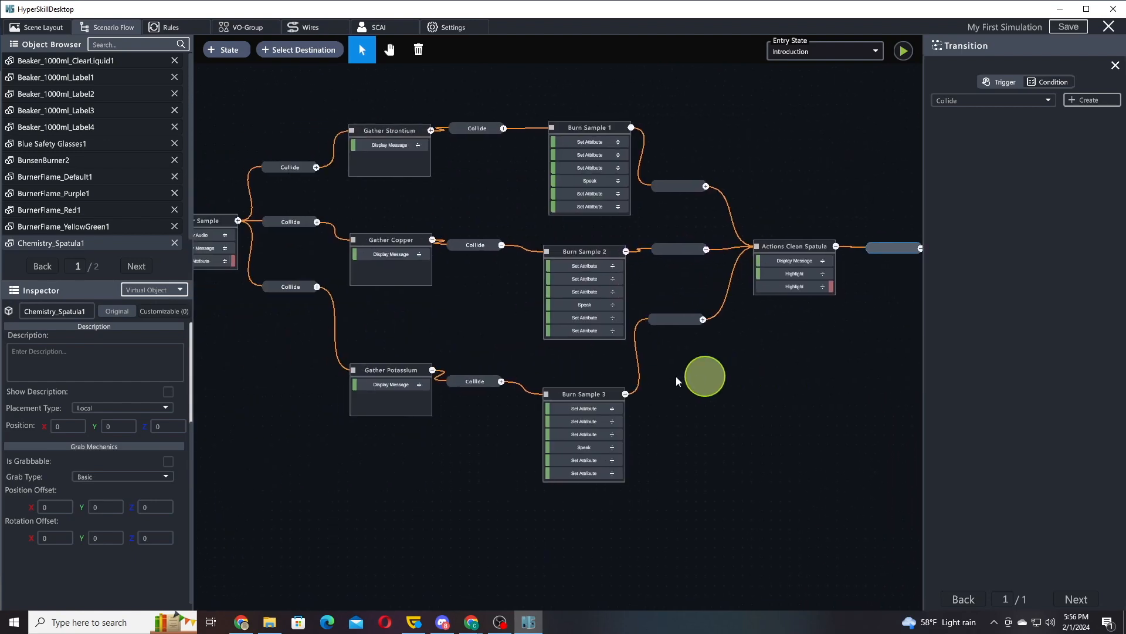
left_click_drag(395, 334, 698, 347)
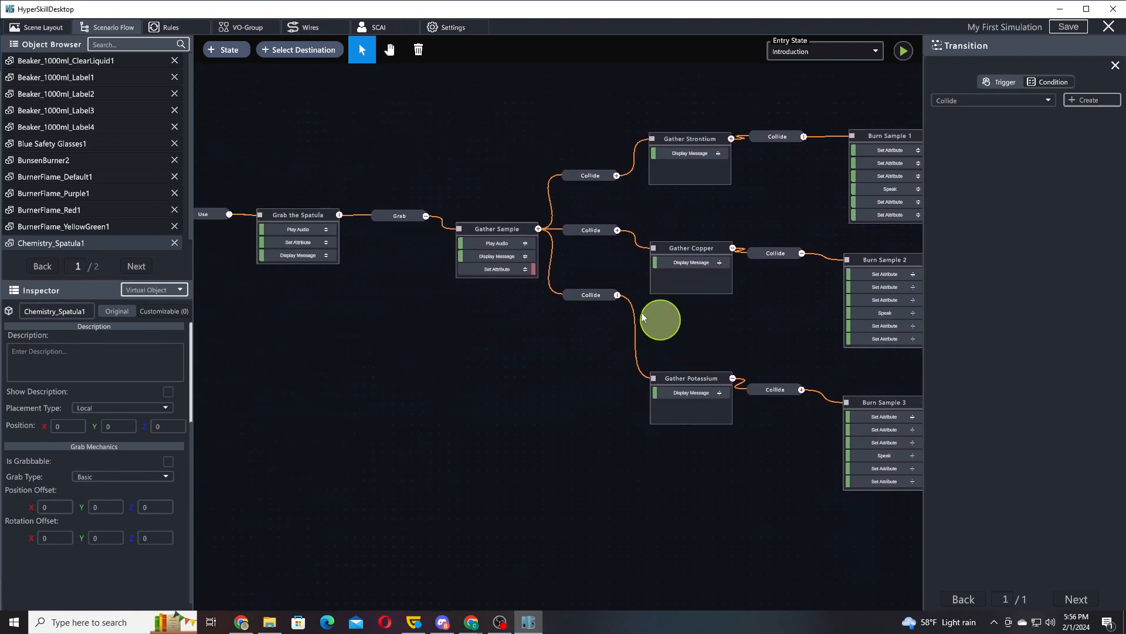
left_click(458, 226)
left_click_drag(378, 251, 790, 236)
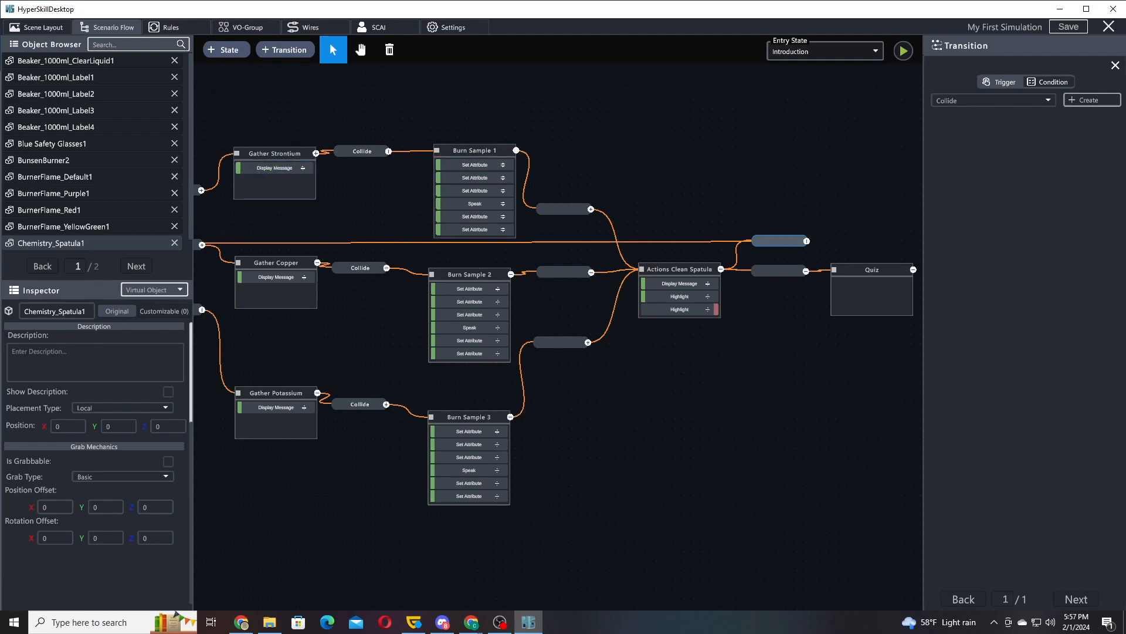
key("alt+Tab")
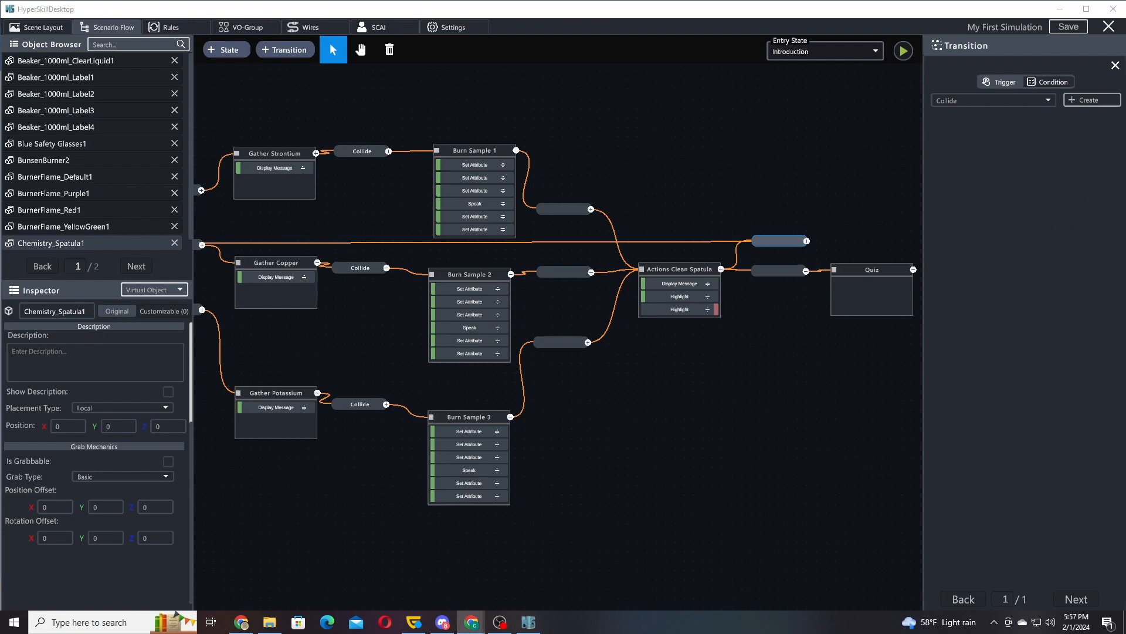
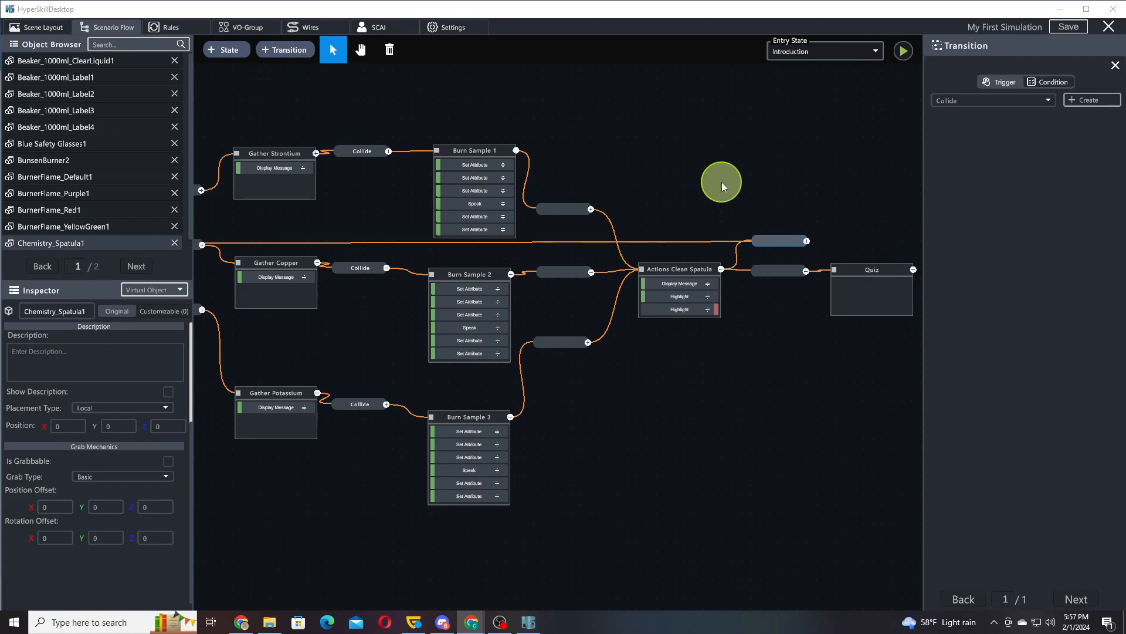
left_click_drag(334, 244, 471, 241)
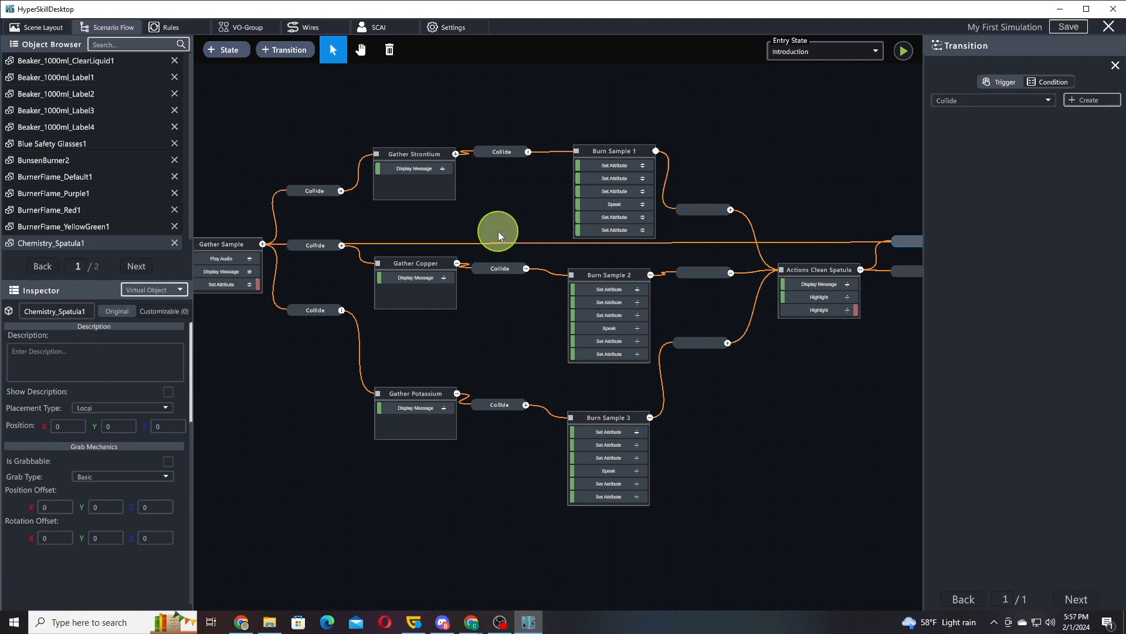
Create three custom attributes on the BunsenBurner2 object.
left_click(83, 162)
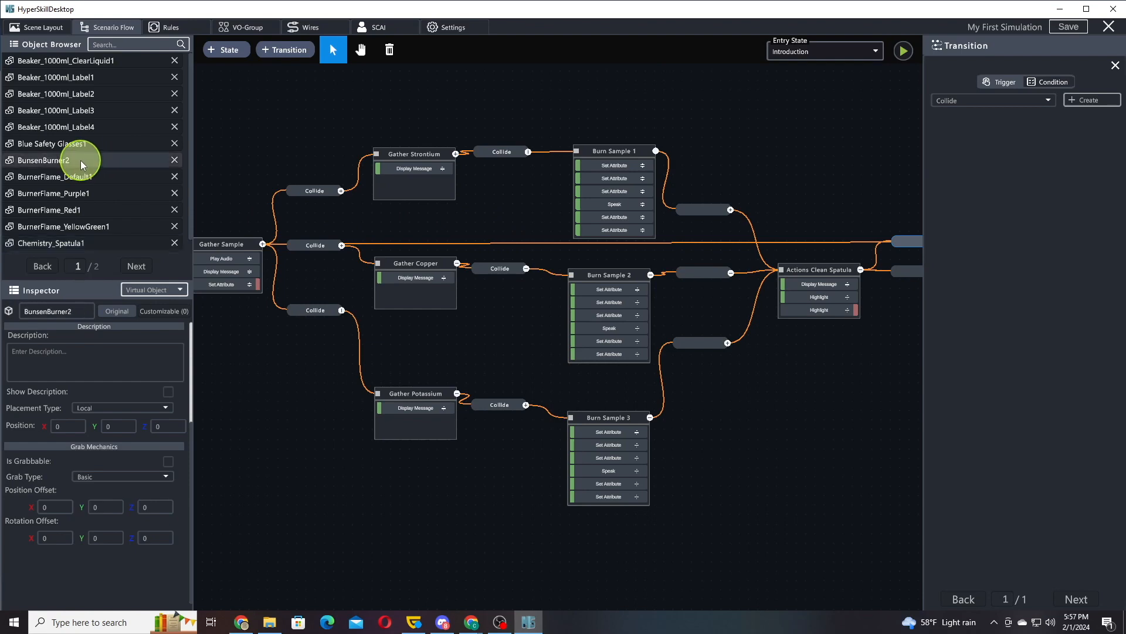
left_click(165, 311)
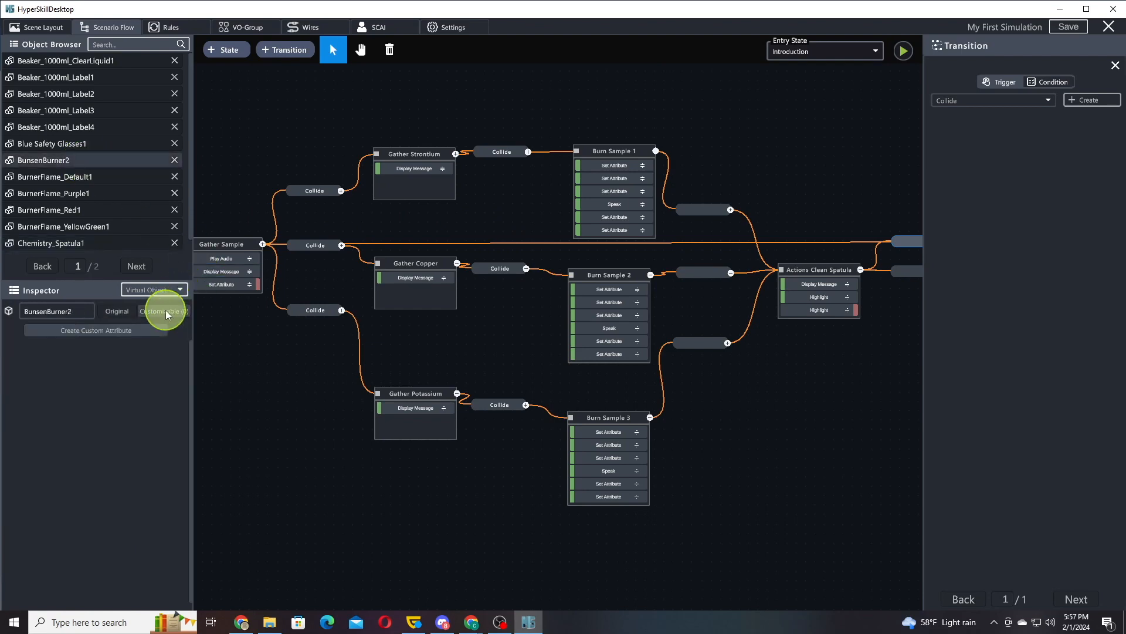
left_click(107, 332)
left_click(108, 332)
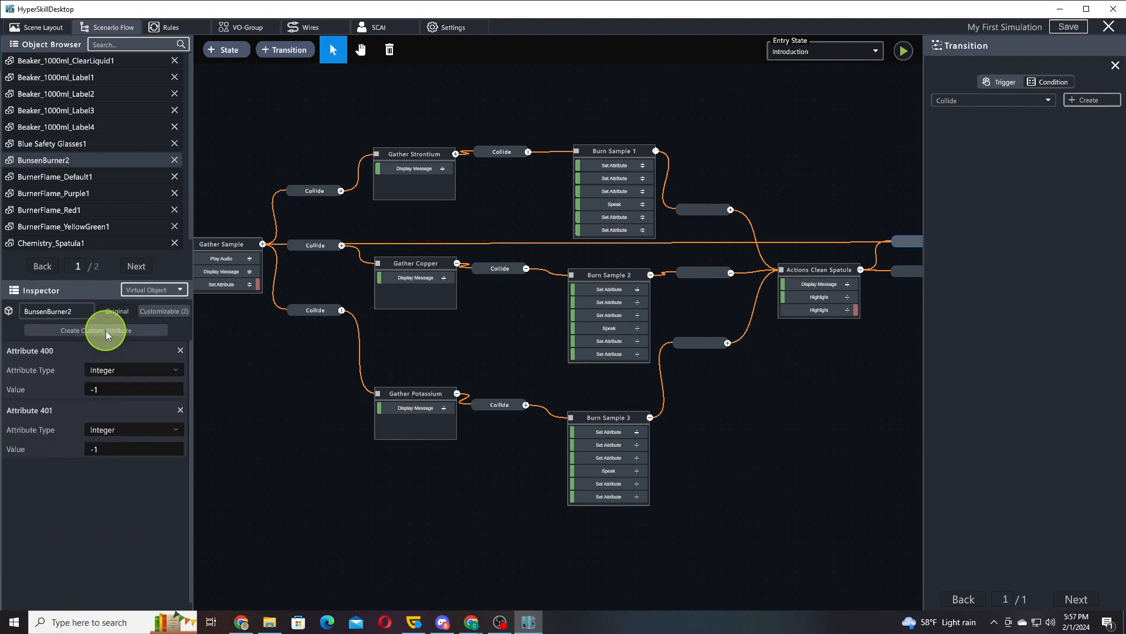
left_click(108, 332)
Set the attribute type of all three BunsenBurner2 custom attributes to True/False.
left_click(132, 369)
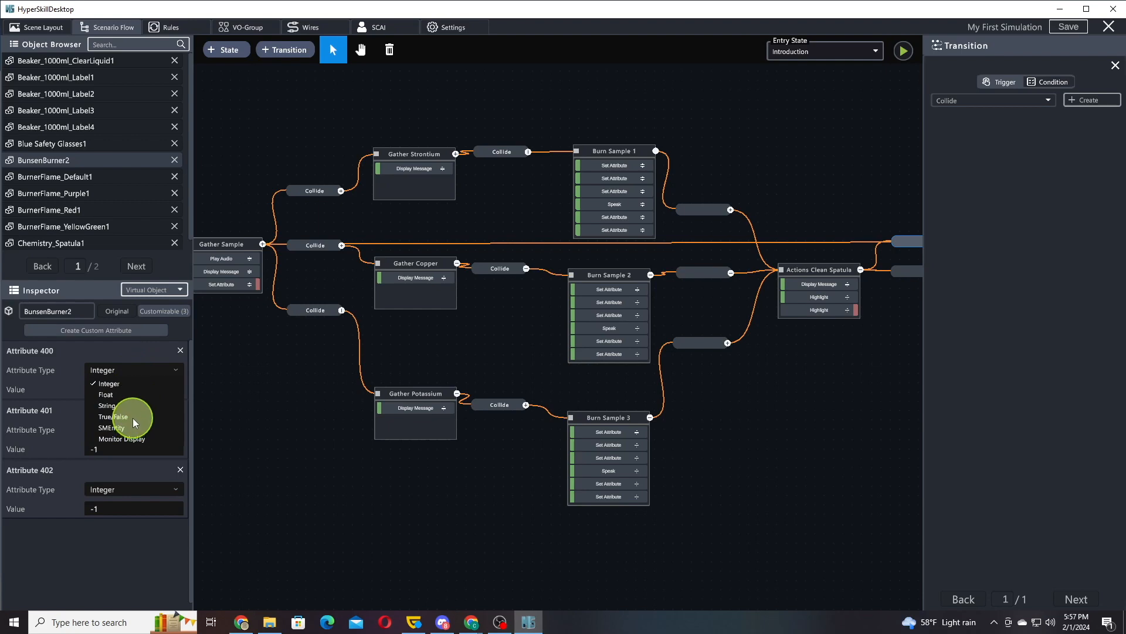
left_click(134, 422)
left_click(123, 431)
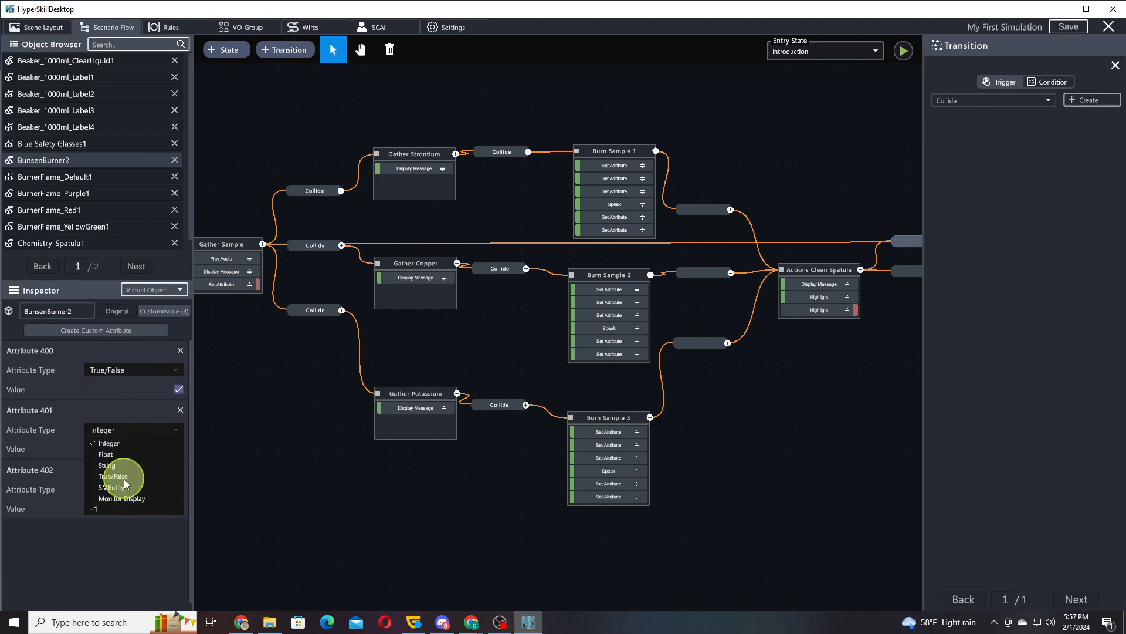
left_click(124, 483)
left_click(121, 489)
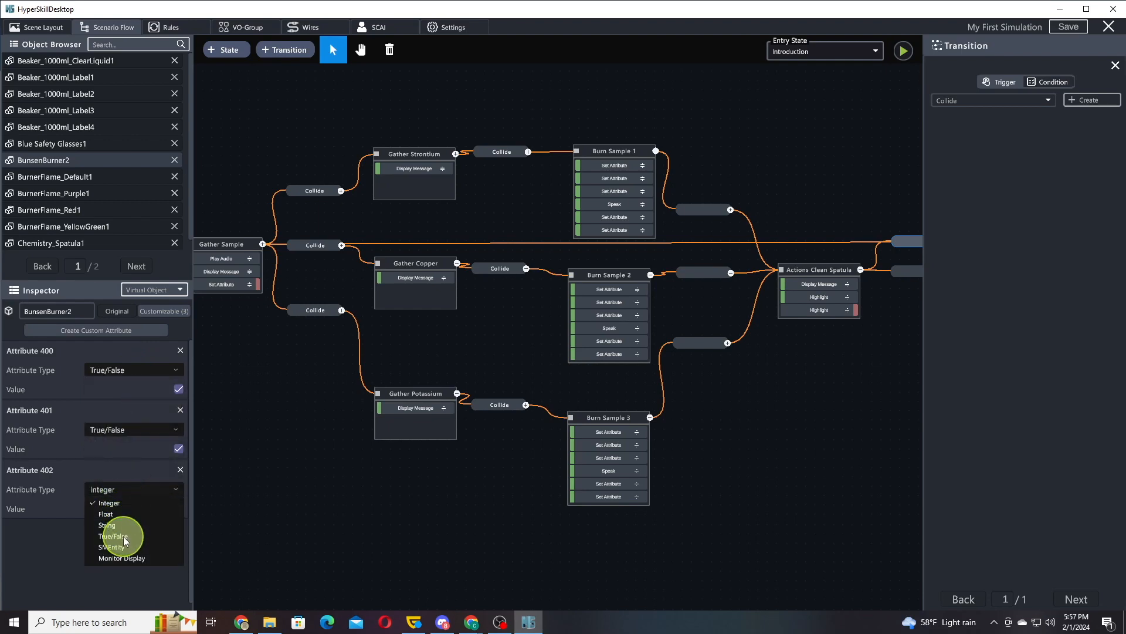
left_click(117, 536)
Rename BunsenBurner2's three custom attributes as Taken Sampe 1, Taken Sampe 2 and Taken Sampe 3.
double_click(39, 352)
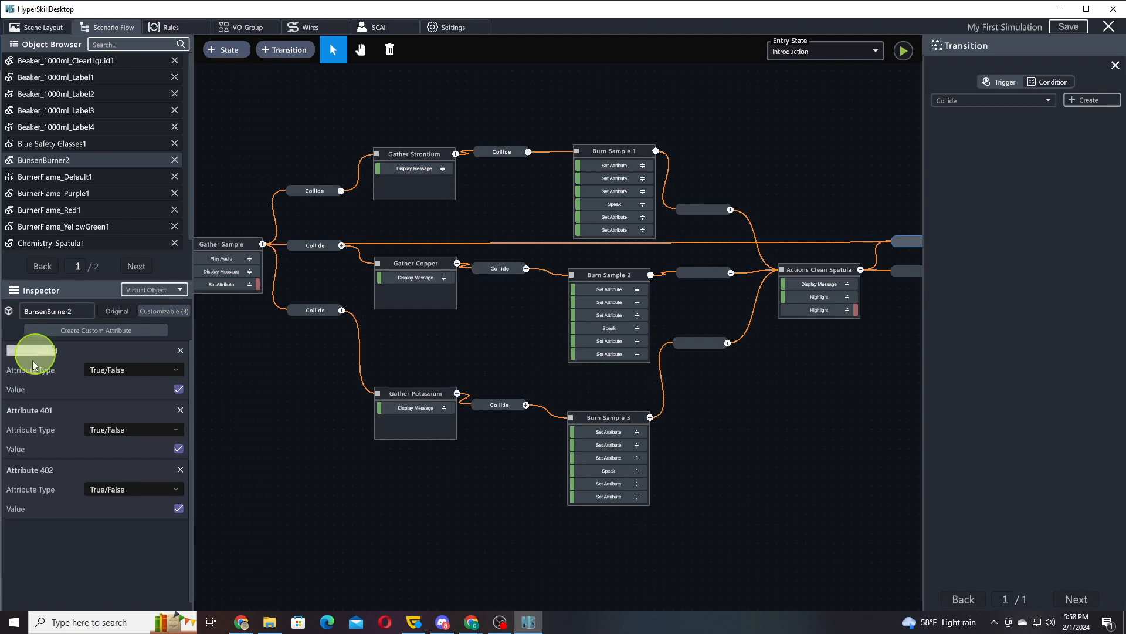
double_click(32, 411)
type("Taken Sampe")
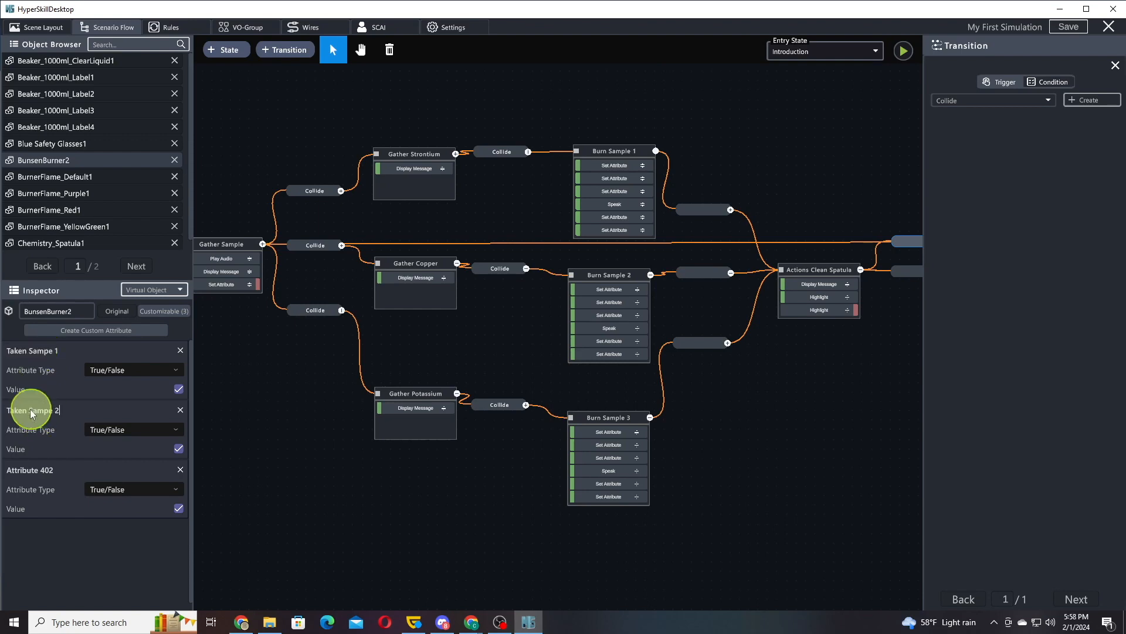
double_click(29, 470)
type("Taken Sampe")
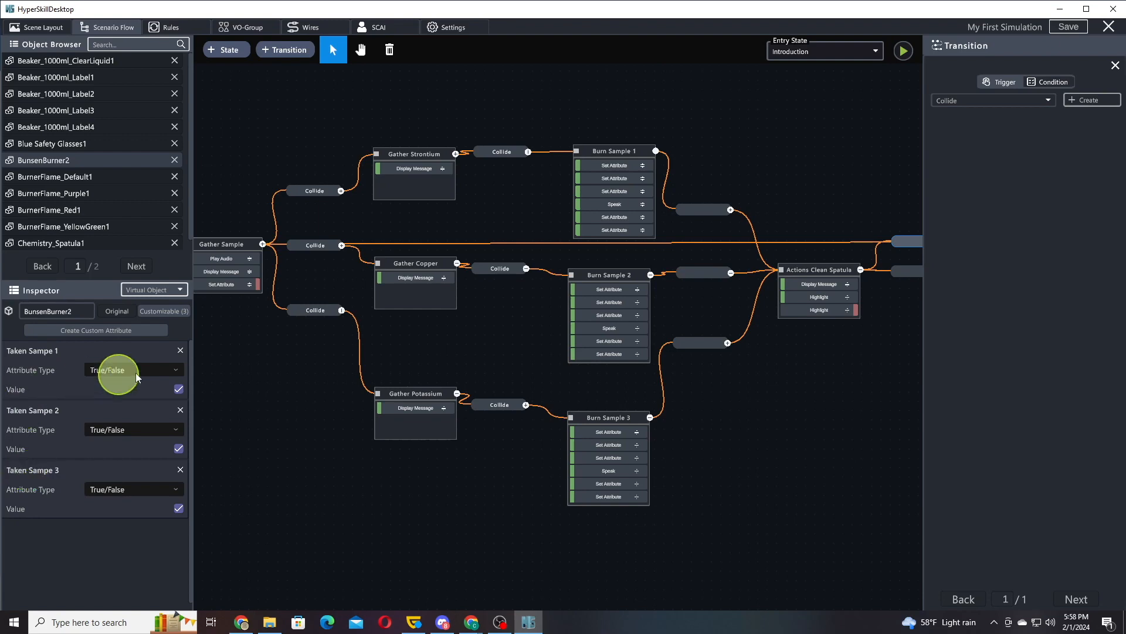
Set the values of Taken Sampe 1, Taken Sampe 2 and Taken Sampe 3 to false.
left_click(179, 389)
left_click(178, 449)
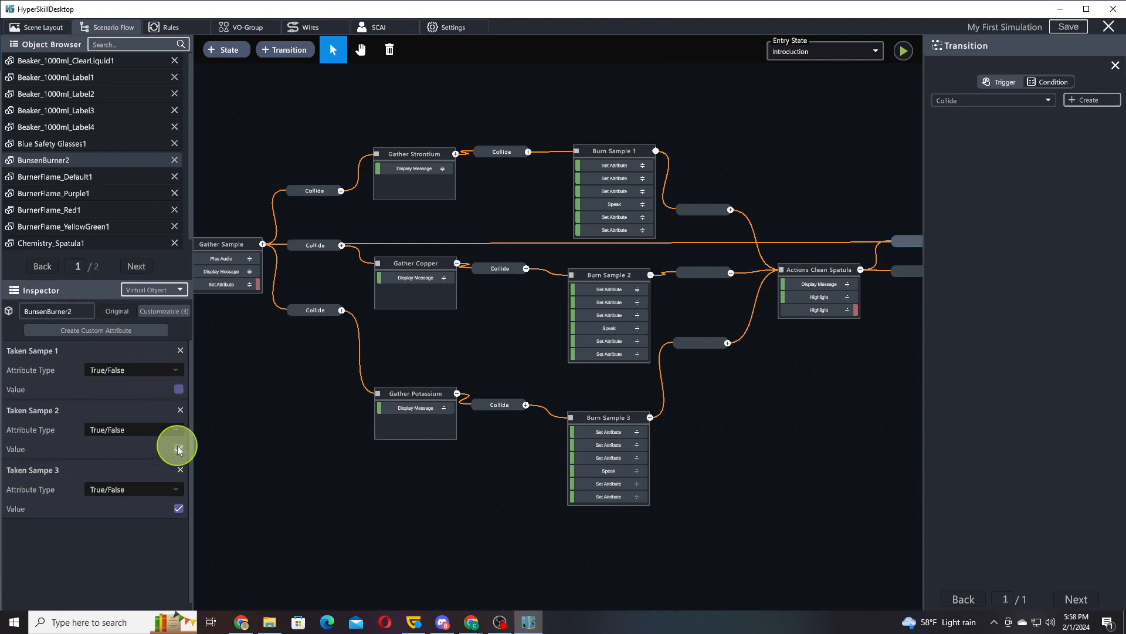
left_click(179, 508)
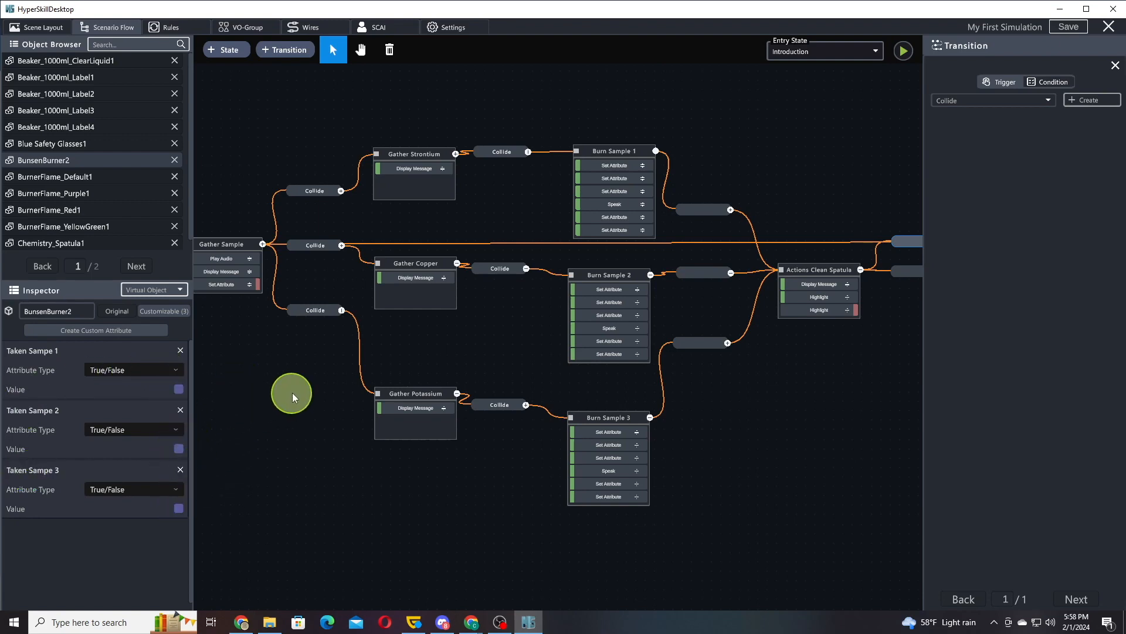
Add a Set Attribute enter action to the Gather Strontium state.
left_click(393, 153)
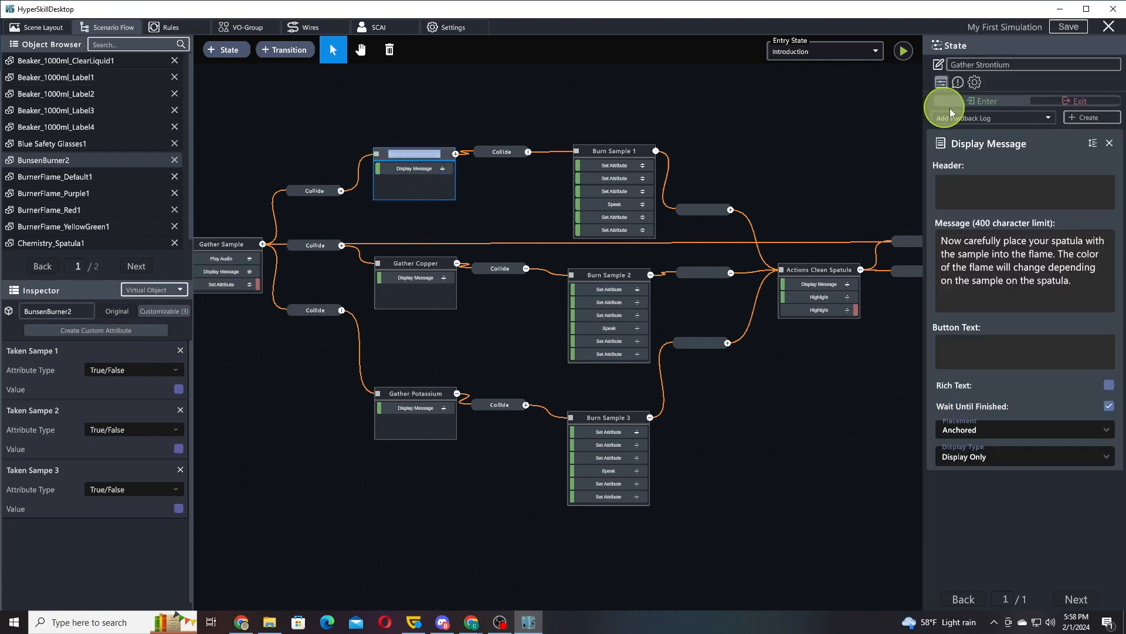
left_click(977, 118)
scroll(1006, 174, "down", 5)
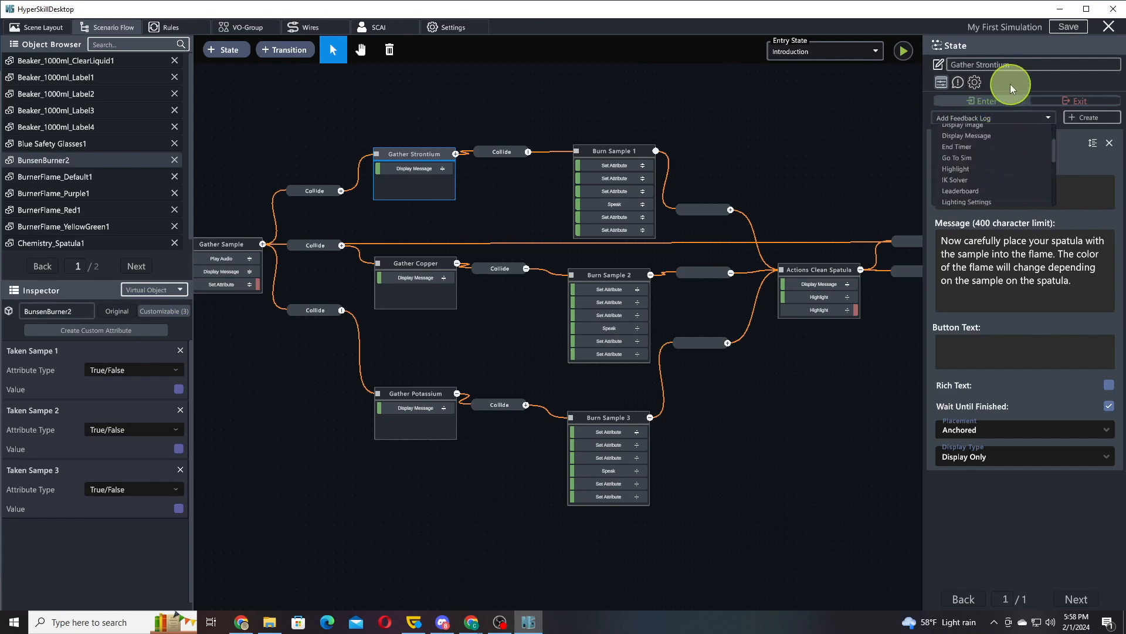
scroll(997, 130, "down", 5)
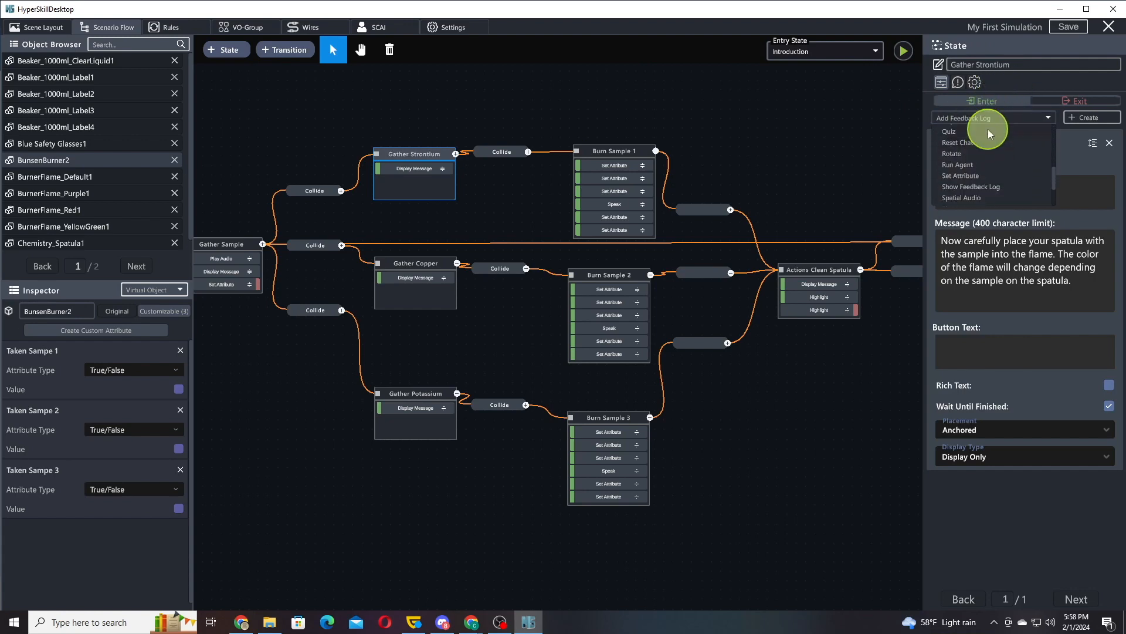
left_click(985, 177)
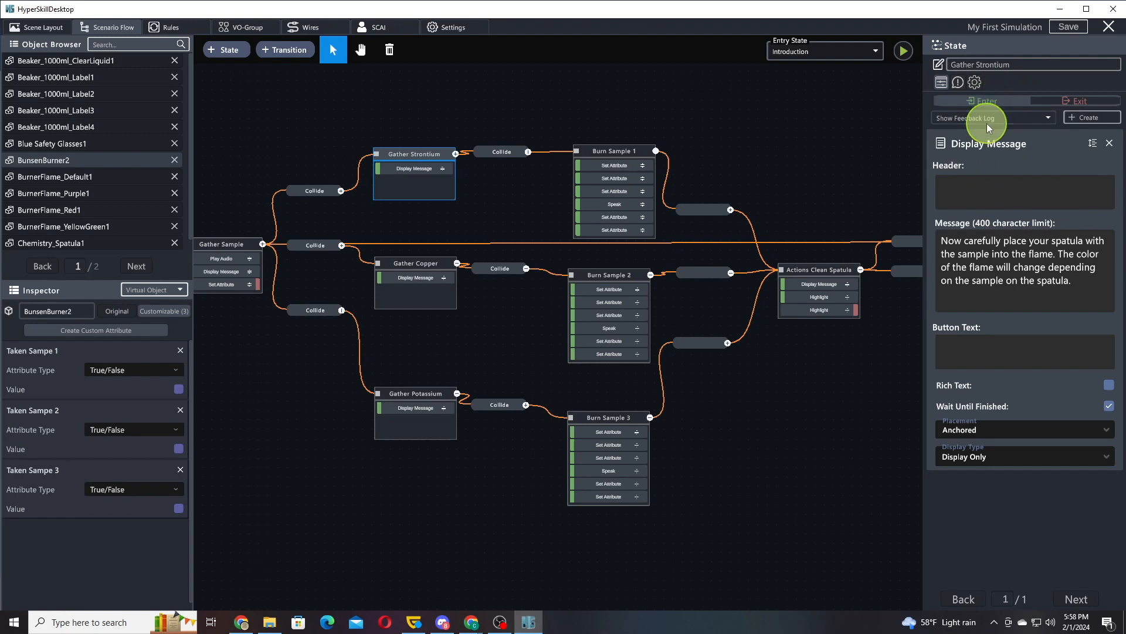
left_click(986, 119)
scroll(979, 188, "up", 2)
left_click(968, 173)
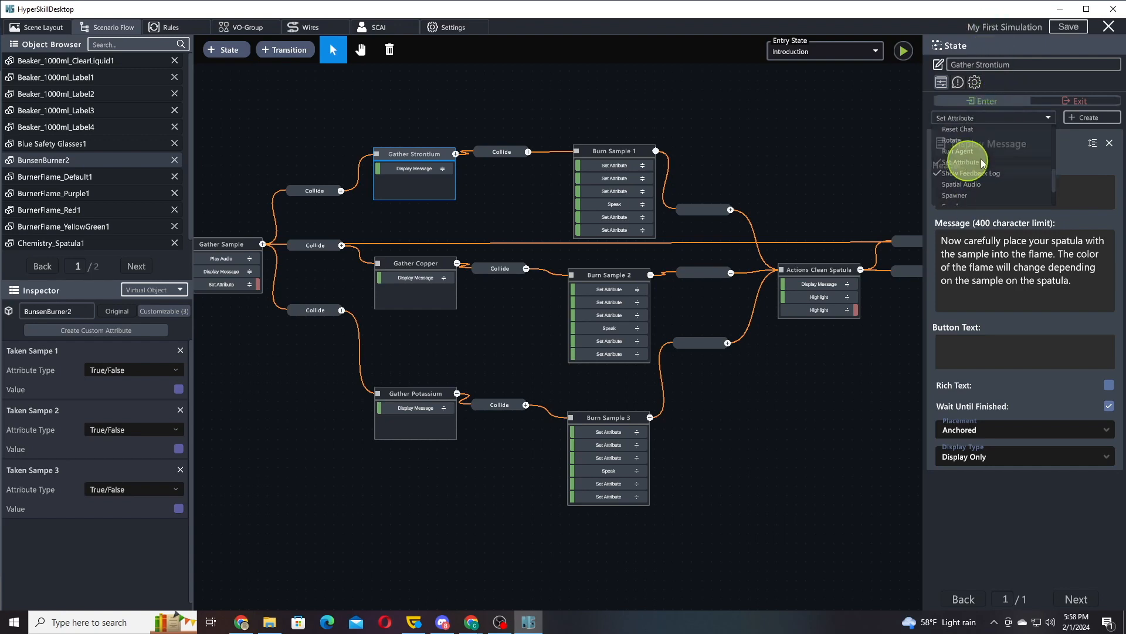
left_click(1091, 117)
Configure Gather Strontium's Set Attribute action to set the virtual object BunsenBurner2's Taken Sampe 1 to a concrete value of true.
scroll(1003, 433, "down", 2)
left_click(986, 443)
left_click(991, 473)
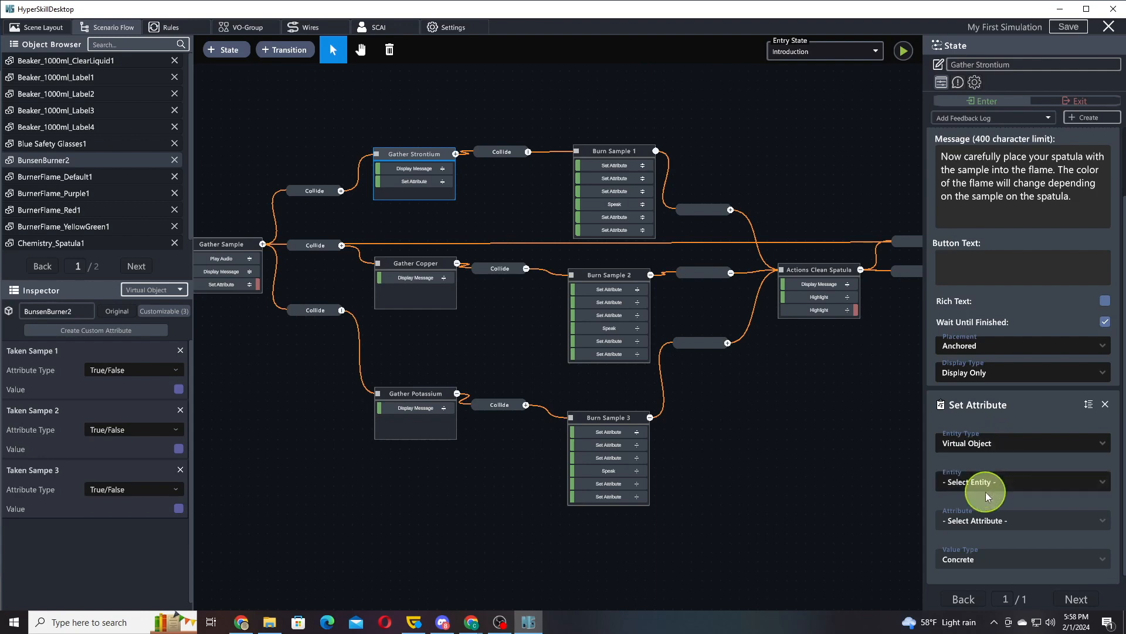
left_click(981, 482)
scroll(1003, 543, "down", 3)
left_click(997, 539)
left_click(988, 521)
scroll(997, 563, "down", 3)
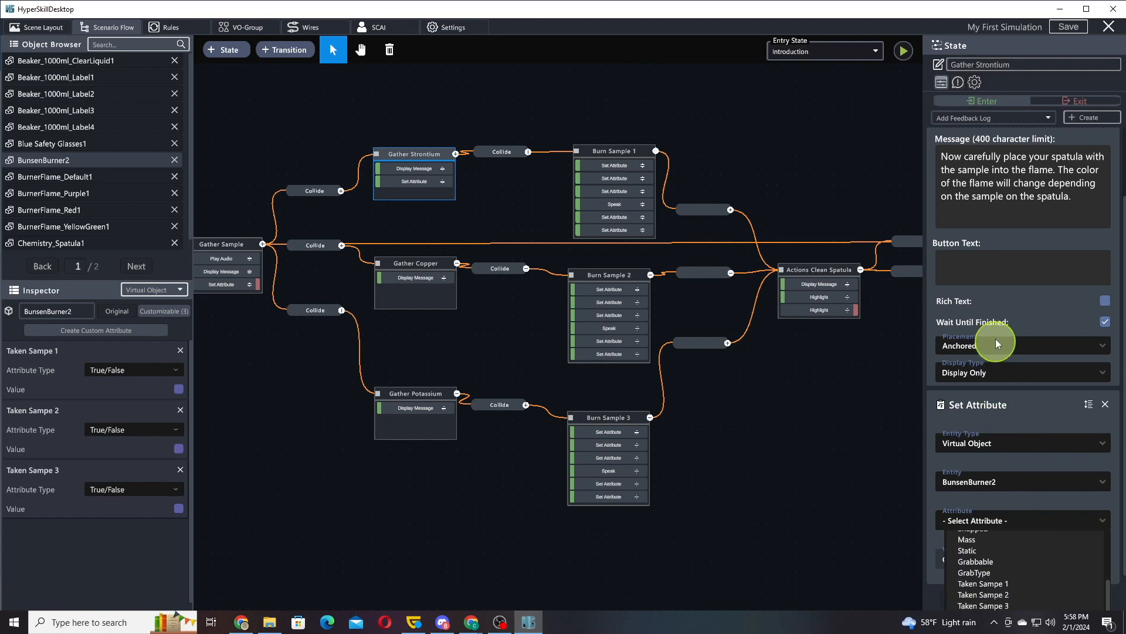
left_click(980, 584)
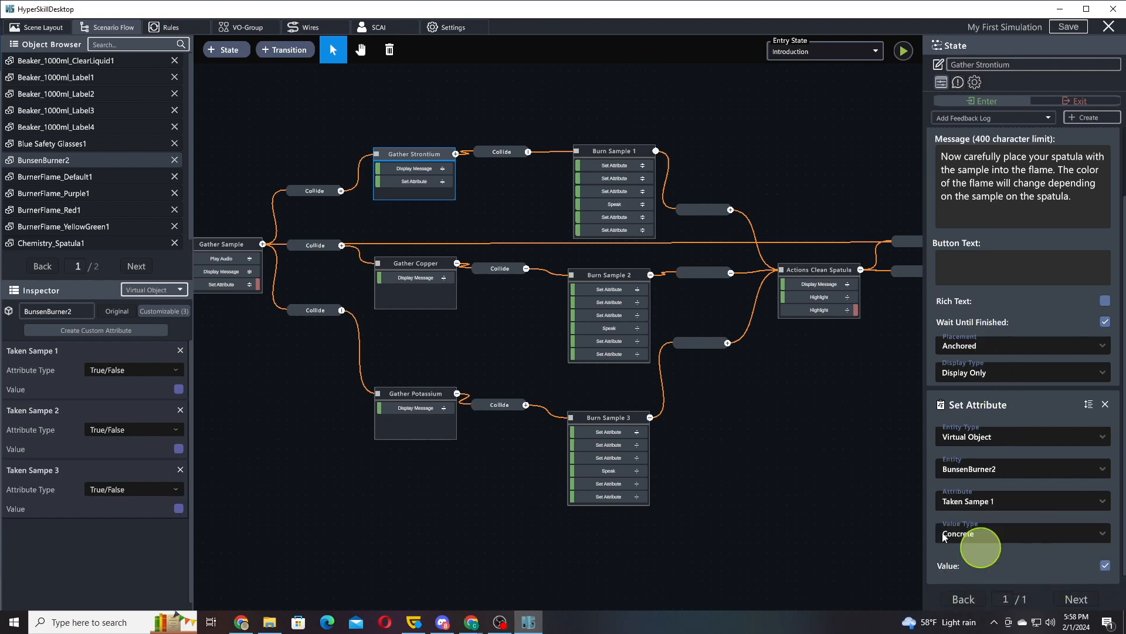
Add a Set Attribute enter action to the Gather Copper state.
left_click(386, 259)
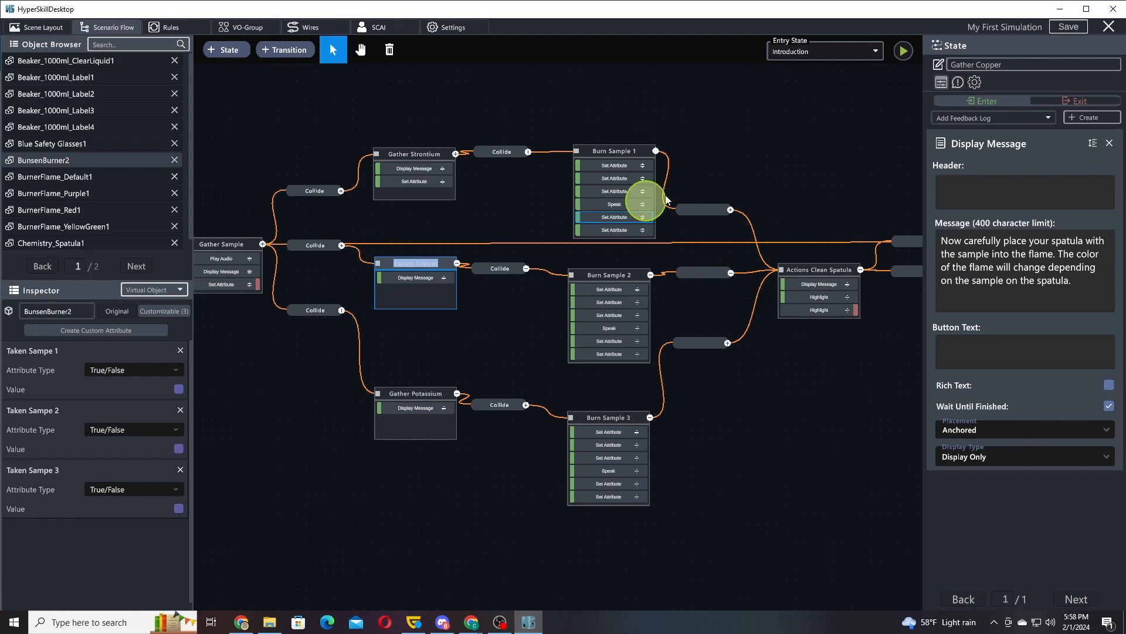
left_click(985, 118)
scroll(994, 151, "down", 5)
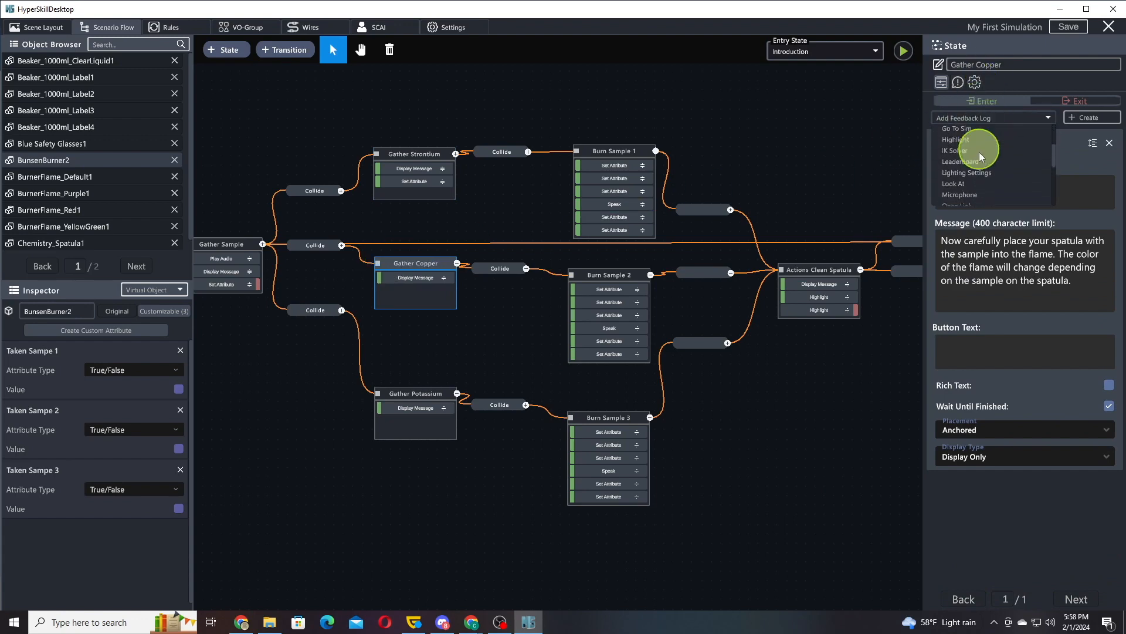
scroll(965, 182, "down", 2)
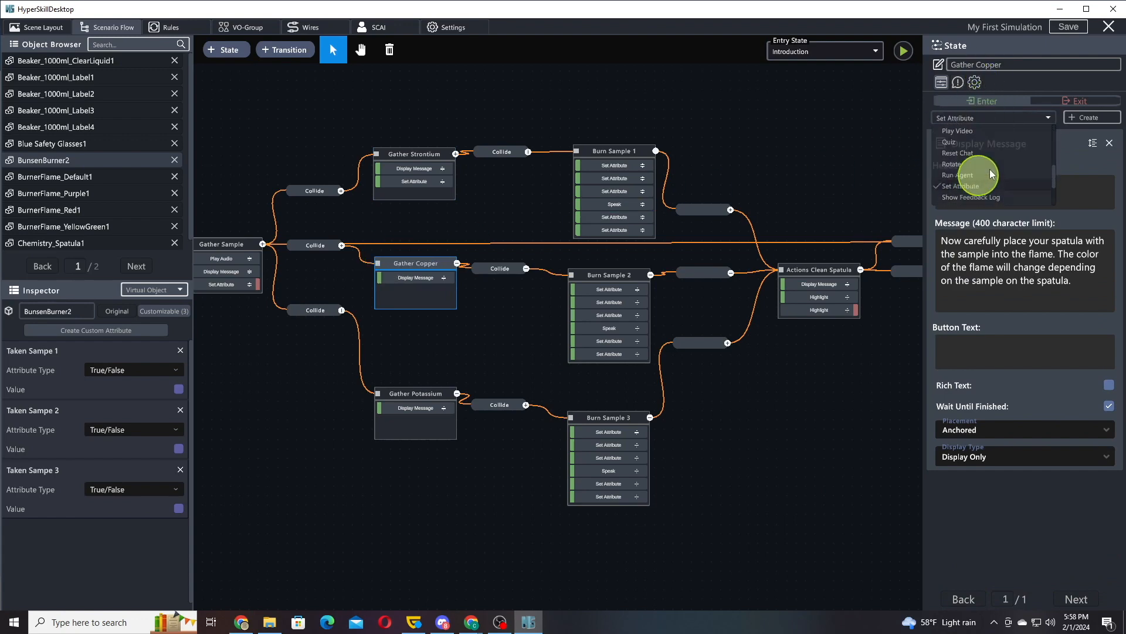
left_click(965, 182)
left_click(1076, 117)
Configure Gather Copper's Set Attribute action to target the virtual object BunsenBurner2 and its corresponding Taken Sampe attribute.
left_click(998, 525)
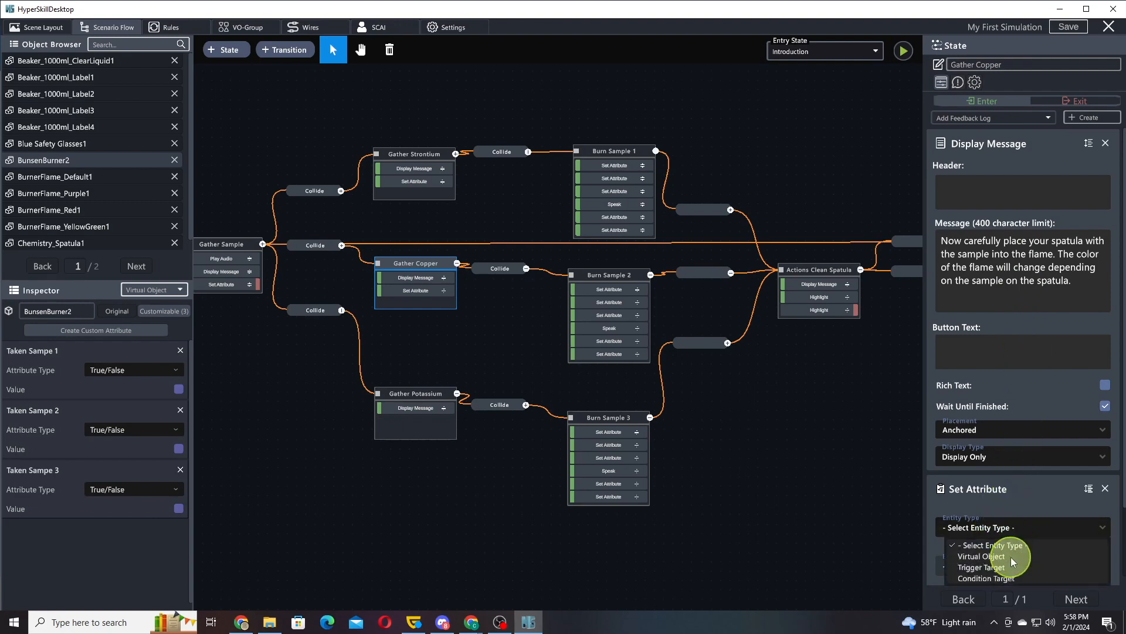
left_click(971, 546)
left_click(978, 578)
scroll(996, 487, "down", 3)
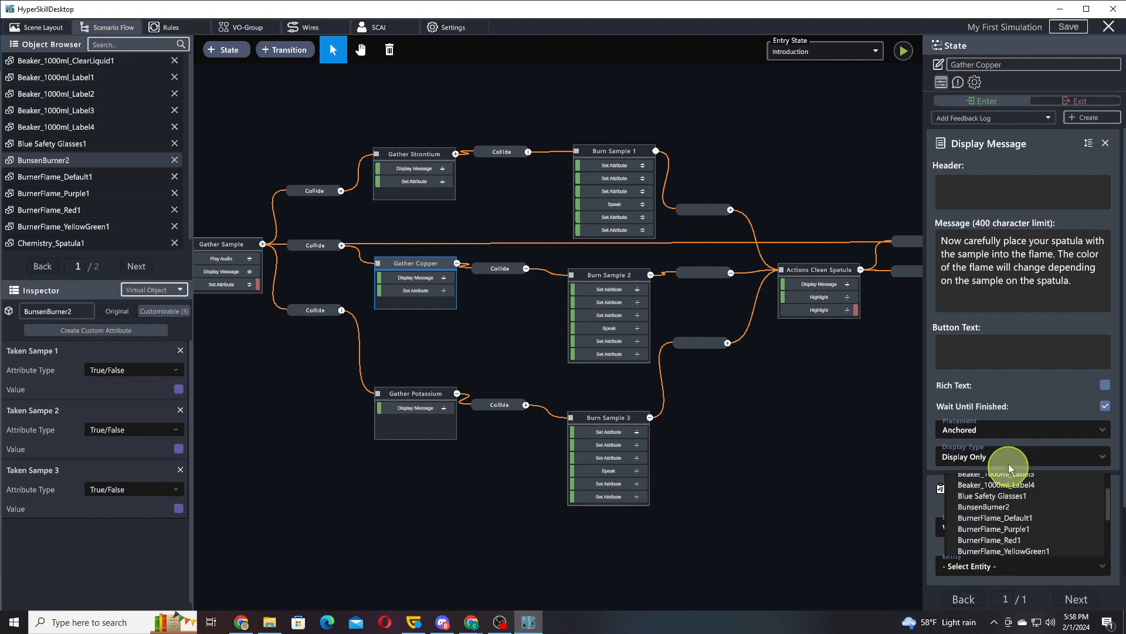
left_click(995, 486)
scroll(1003, 470, "down", 2)
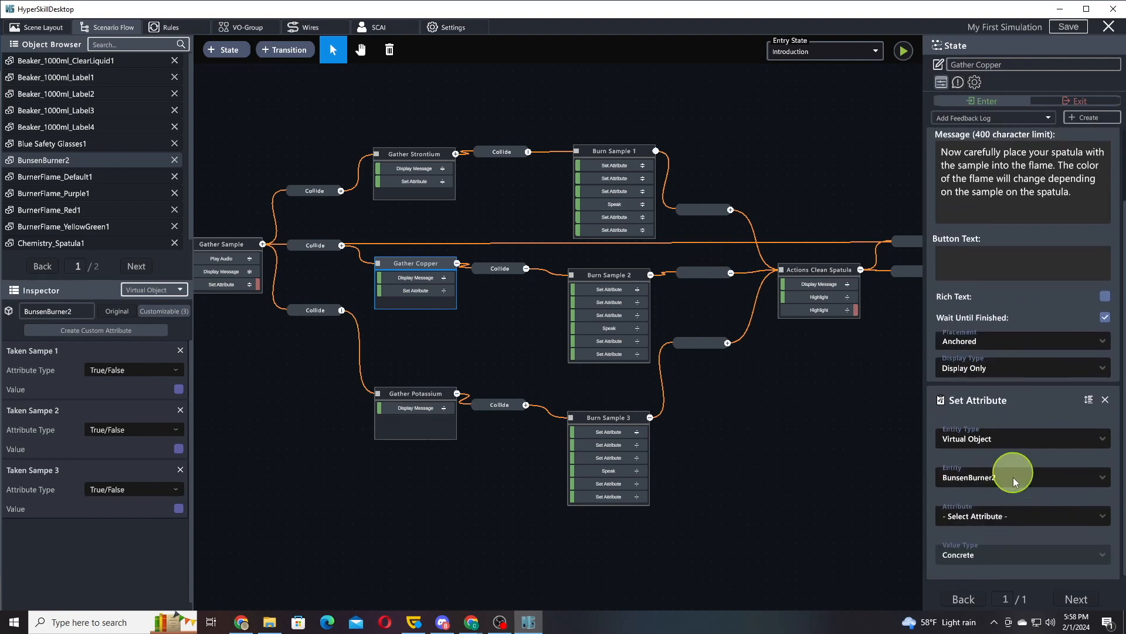
left_click(1012, 521)
scroll(1017, 546, "down", 3)
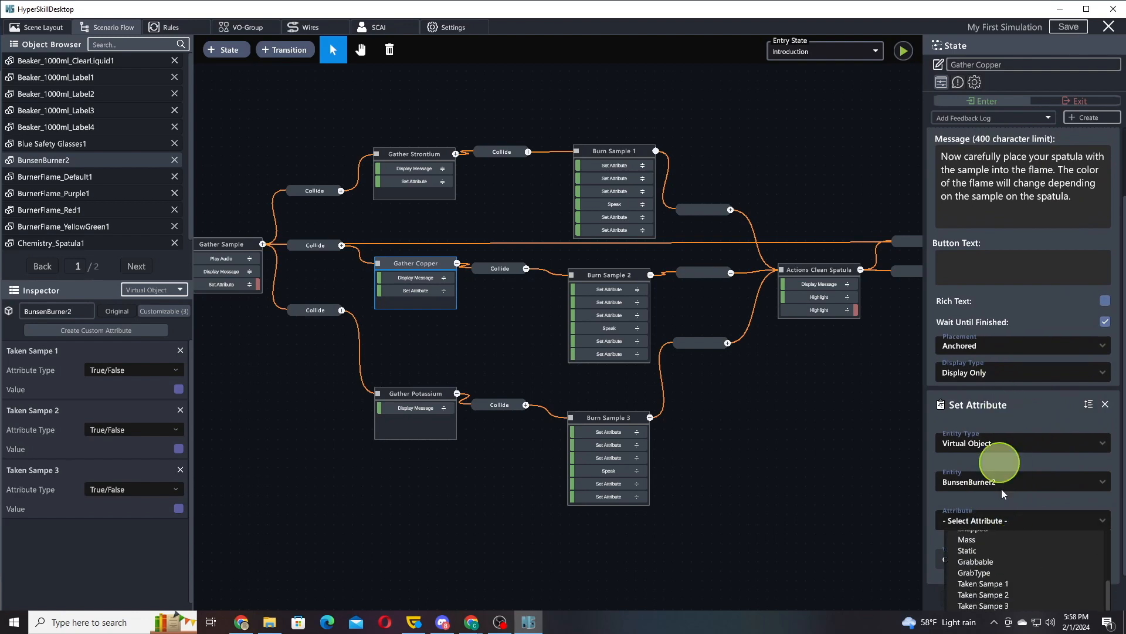
left_click(1001, 583)
Add a Set Attribute enter action to the Gather Potassium state.
double_click(401, 397)
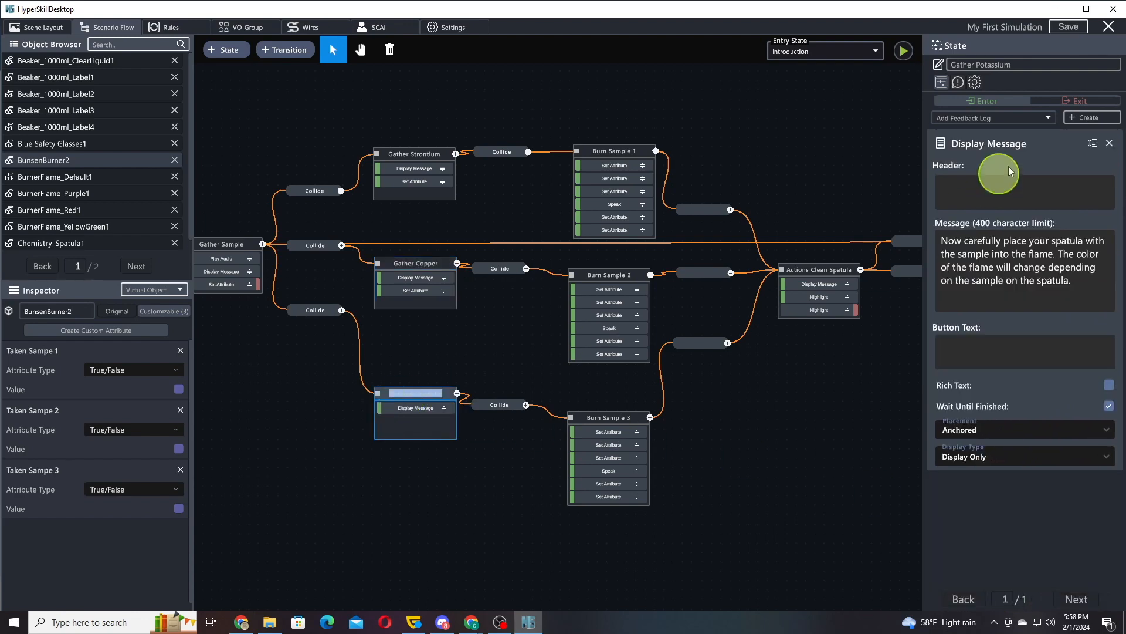
left_click(1033, 120)
scroll(1026, 167, "down", 5)
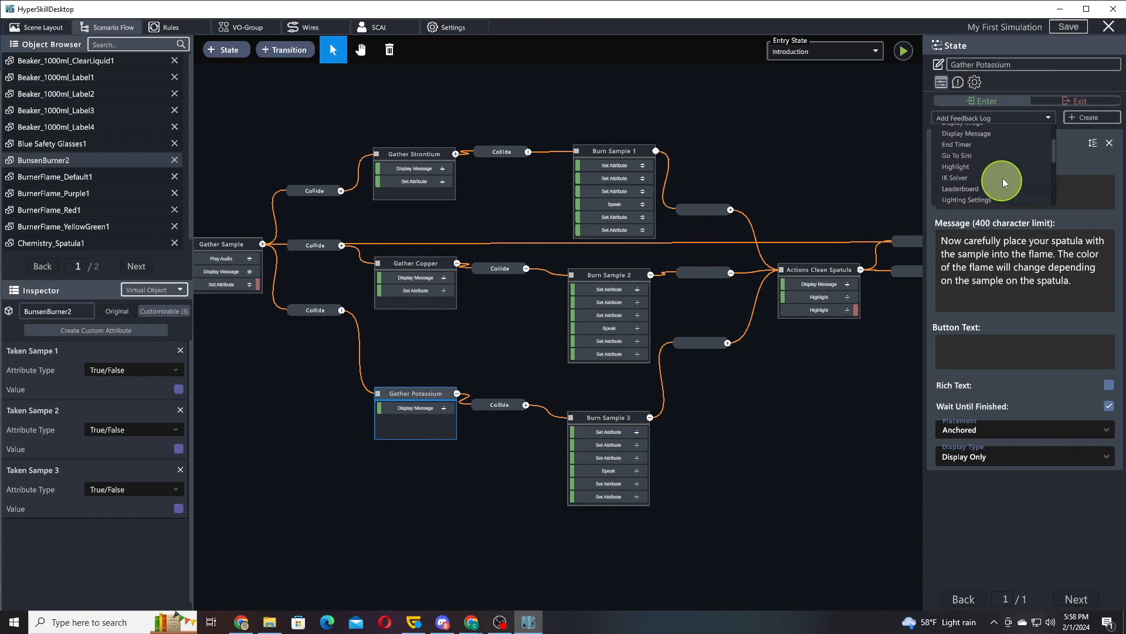
scroll(1001, 128, "down", 3)
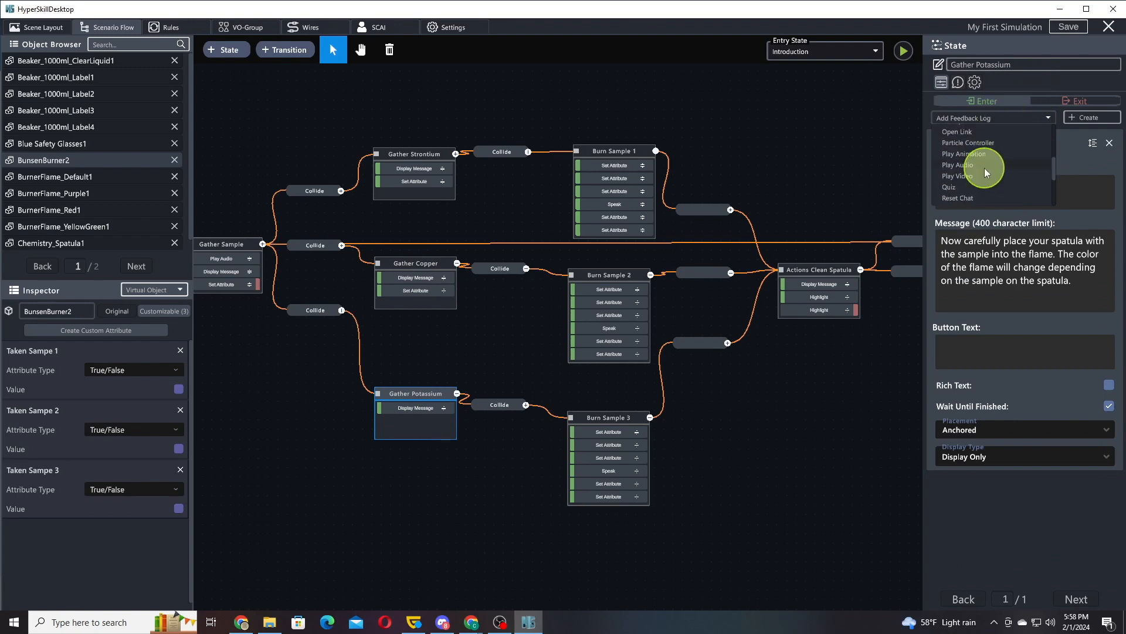
left_click(977, 192)
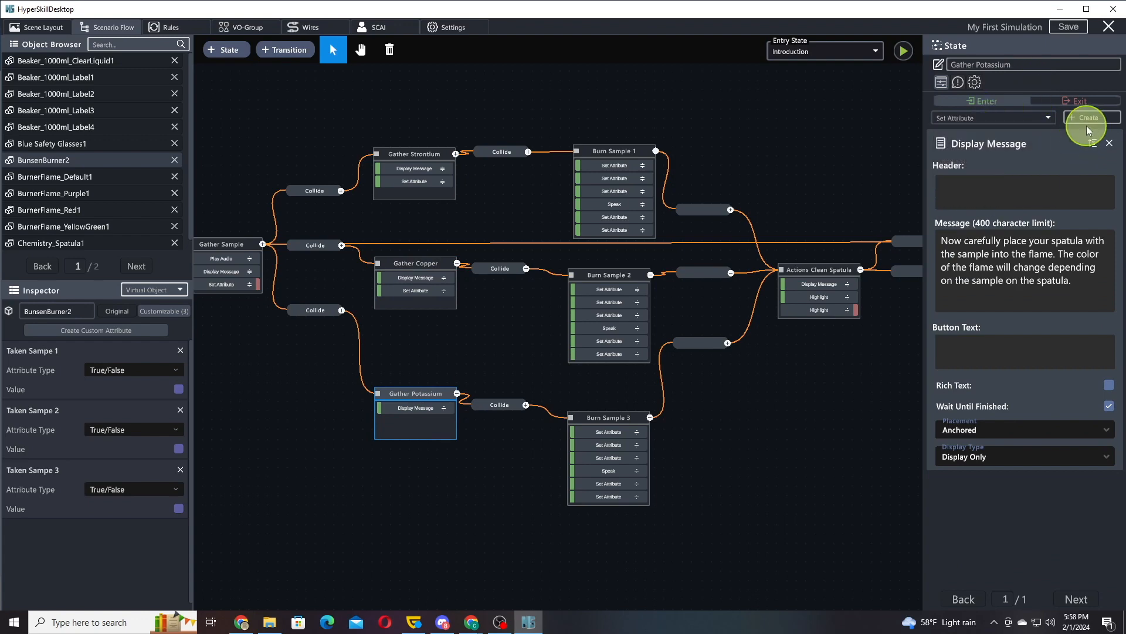
left_click(1085, 122)
Configure Gather Potassium's Set Attribute action to set the virtual object BunsenBurner2's Taken Sampe 3 to a concrete value of true.
scroll(997, 502, "down", 2)
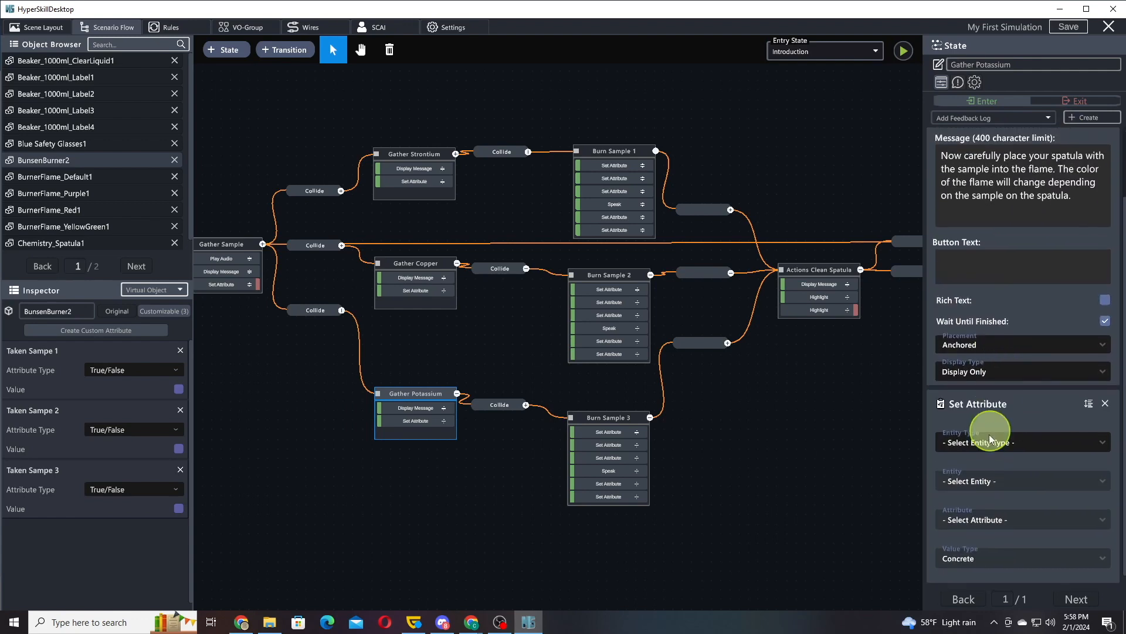
left_click(986, 457)
left_click(981, 472)
left_click(978, 481)
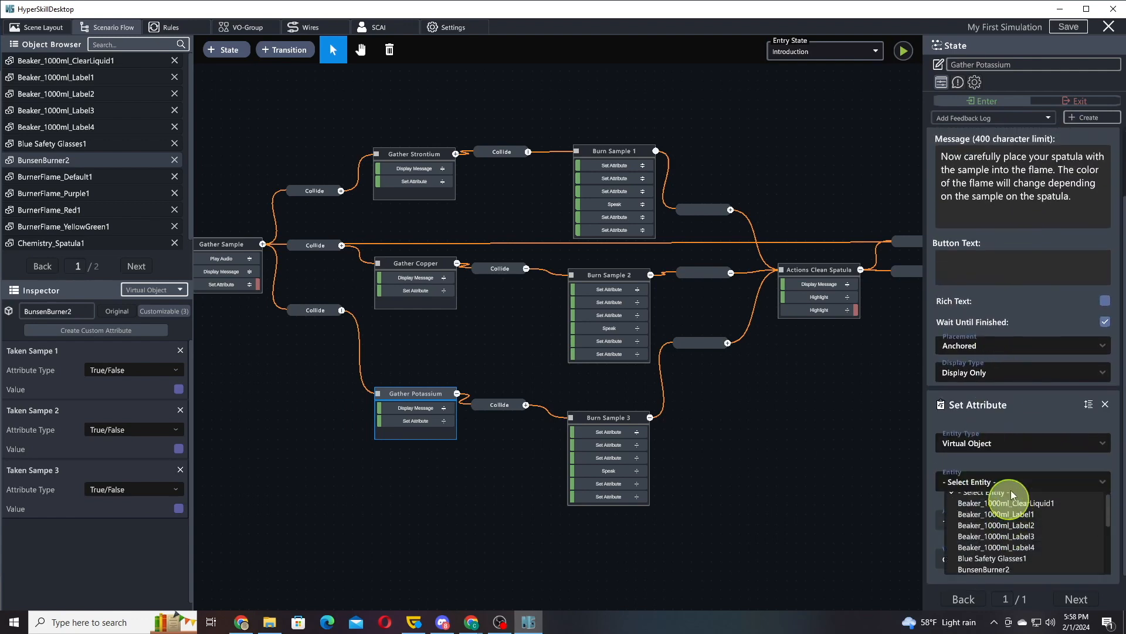
left_click(984, 525)
left_click(986, 522)
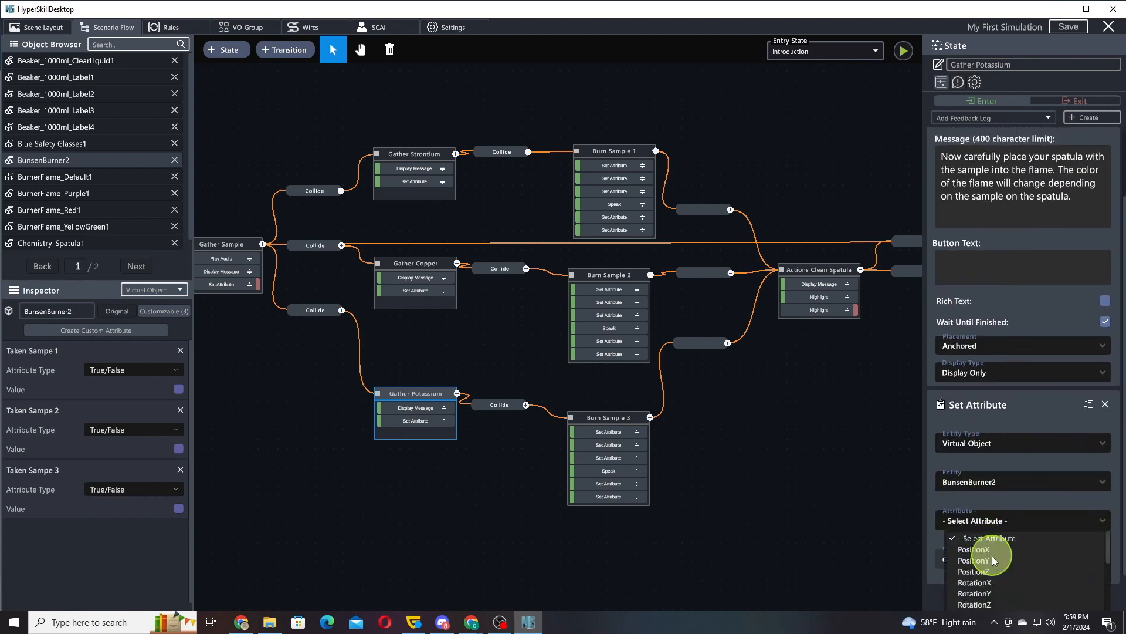
left_click(982, 605)
left_click(1106, 565)
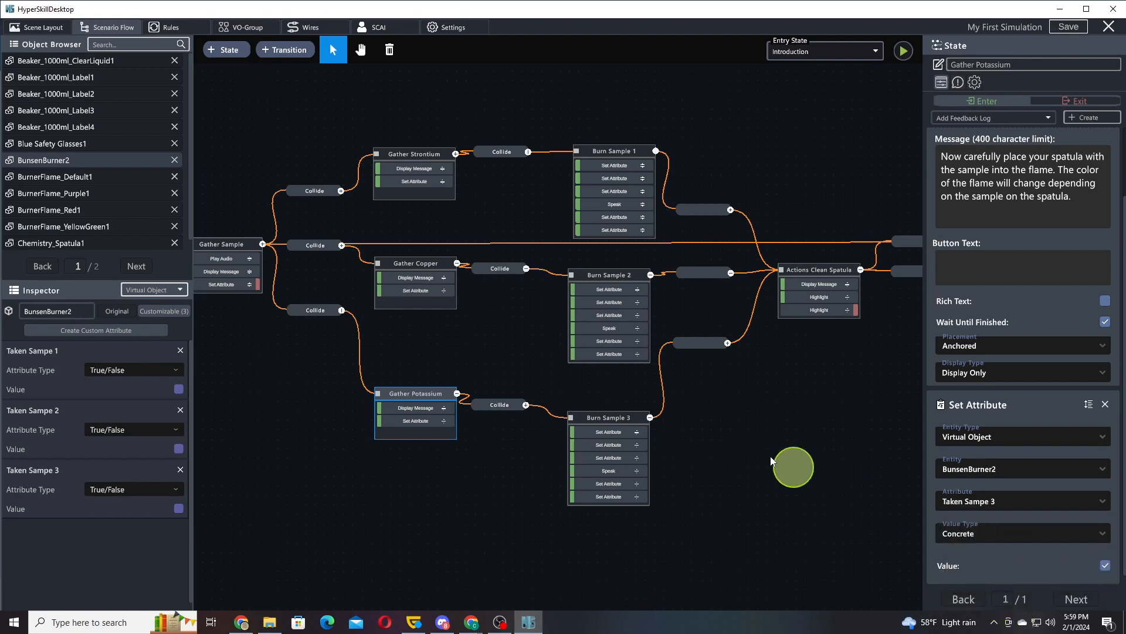
left_click_drag(767, 397, 503, 395)
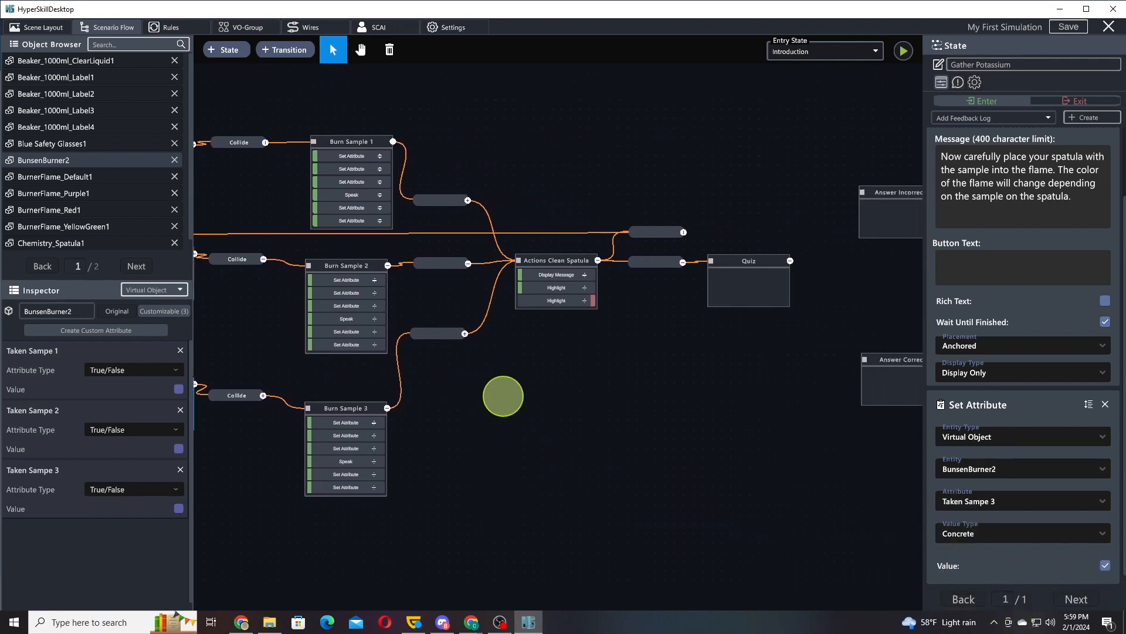
Add a Simulation Condition to the transition between Actions Clean Spatula and Quiz.
left_click(647, 263)
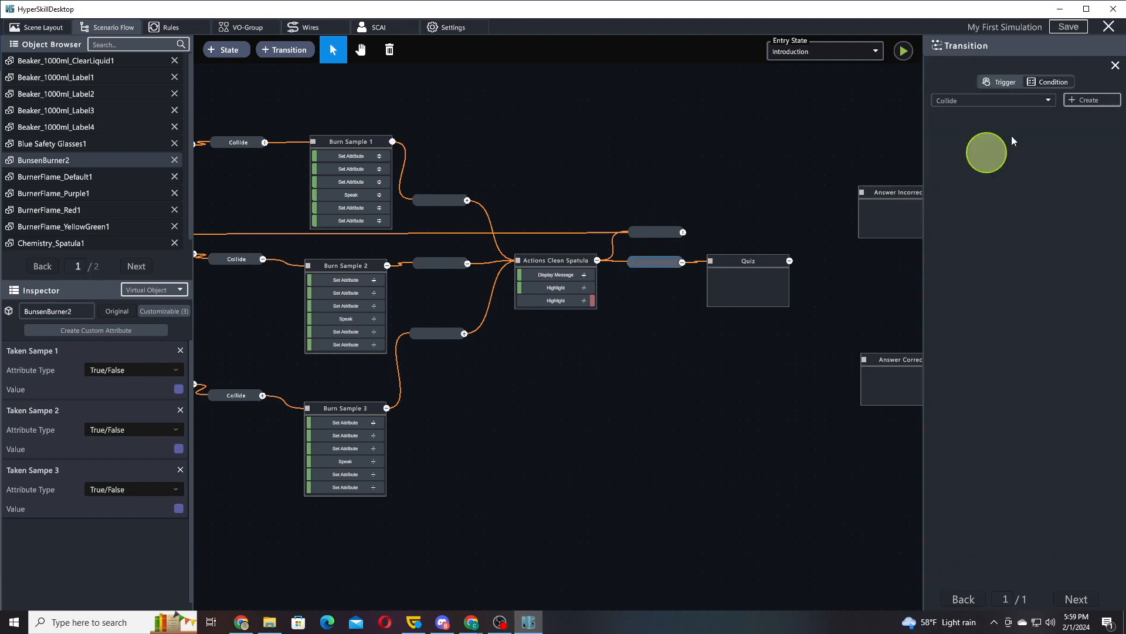
left_click(1055, 85)
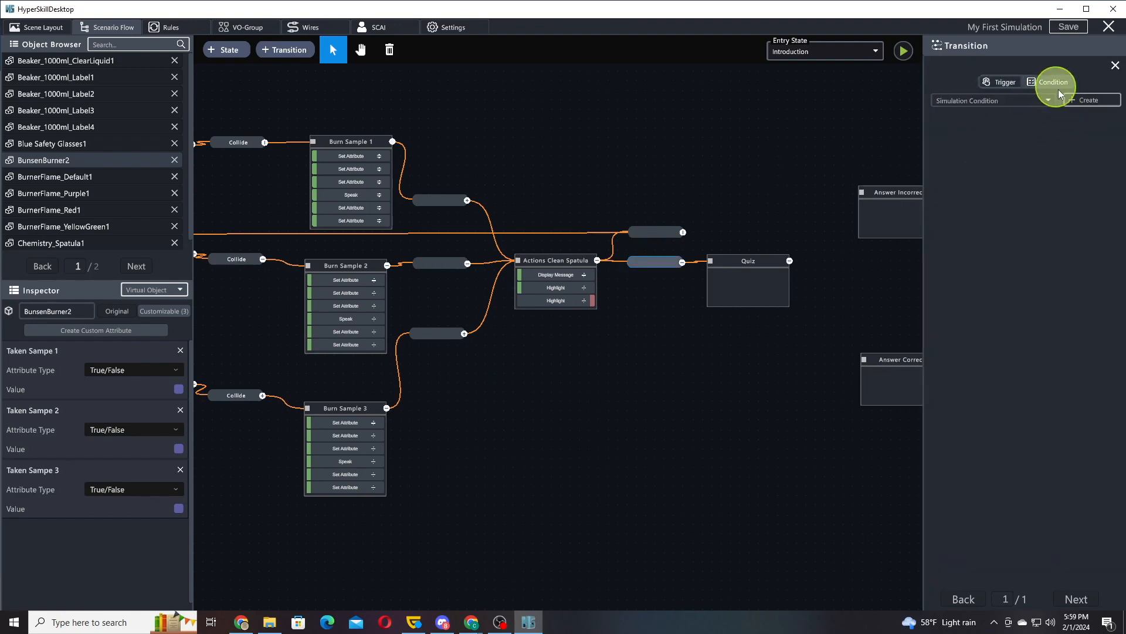
left_click(1091, 101)
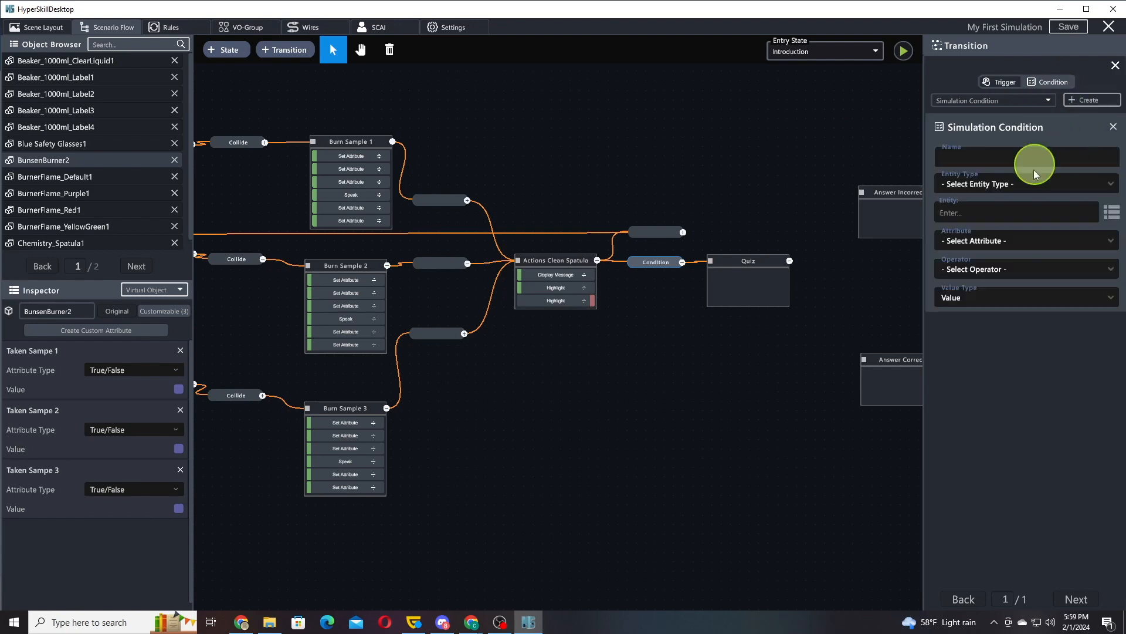
Configure the condition to require the virtual object BunsenBurner2's Taken Sampe 1 to equal true.
left_click(1012, 183)
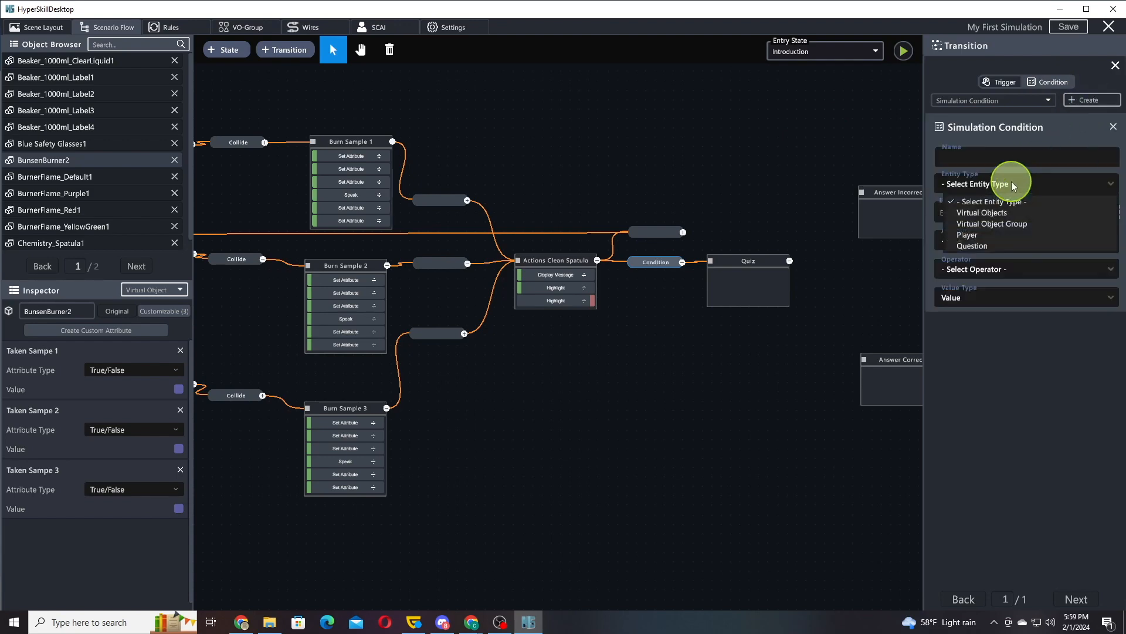
left_click(999, 213)
left_click(1106, 212)
left_click(1013, 212)
left_click(800, 194)
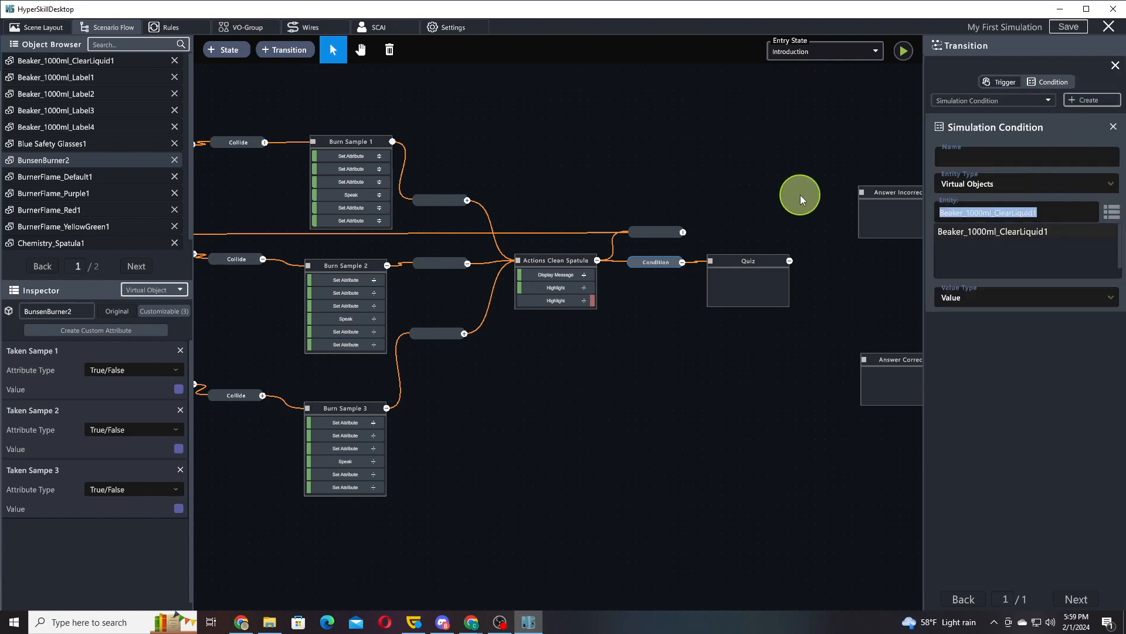
type("bu")
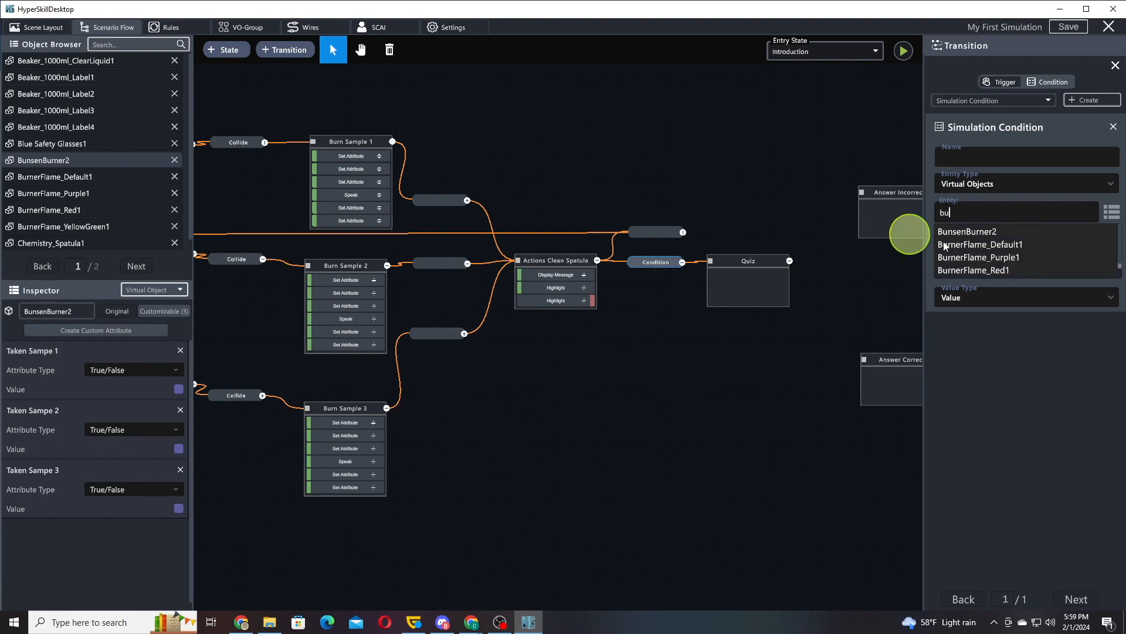
left_click(999, 231)
left_click(1015, 241)
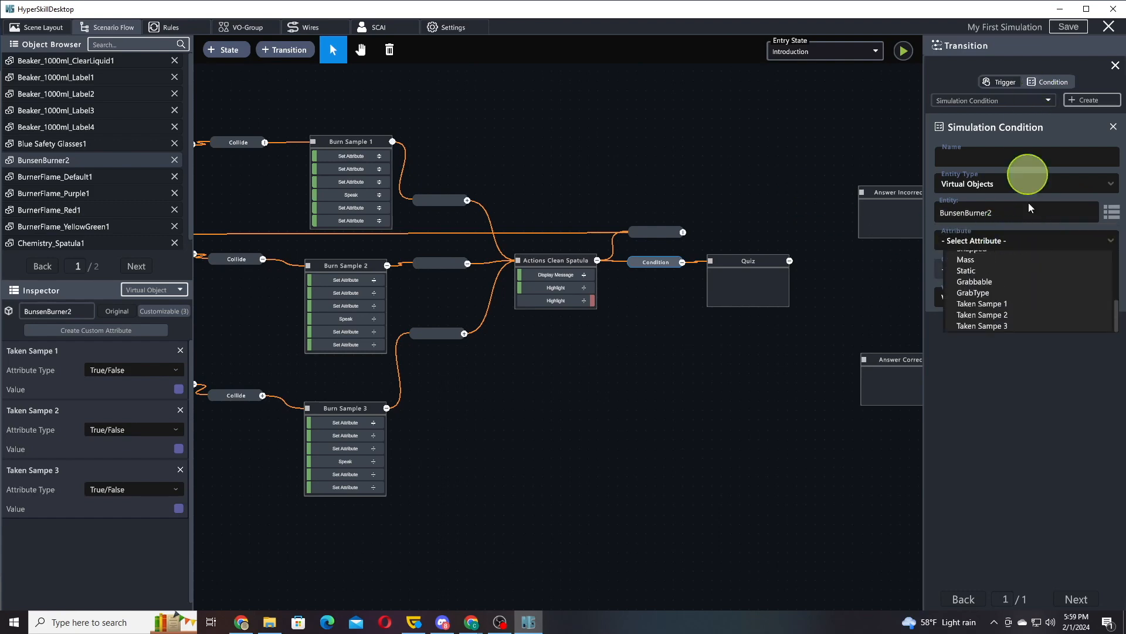
left_click(1006, 302)
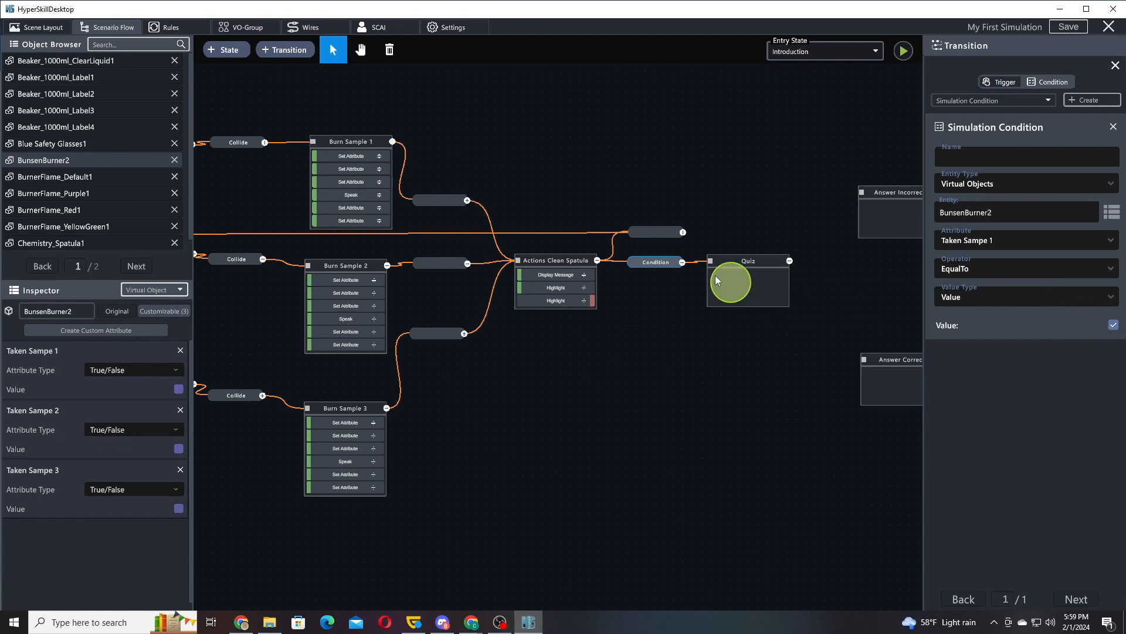
Add a second Simulation Condition to the Quiz transition requiring BunsenBurner2's Taken Sampe 2 to equal true.
left_click(1090, 101)
left_click(993, 411)
left_click(987, 441)
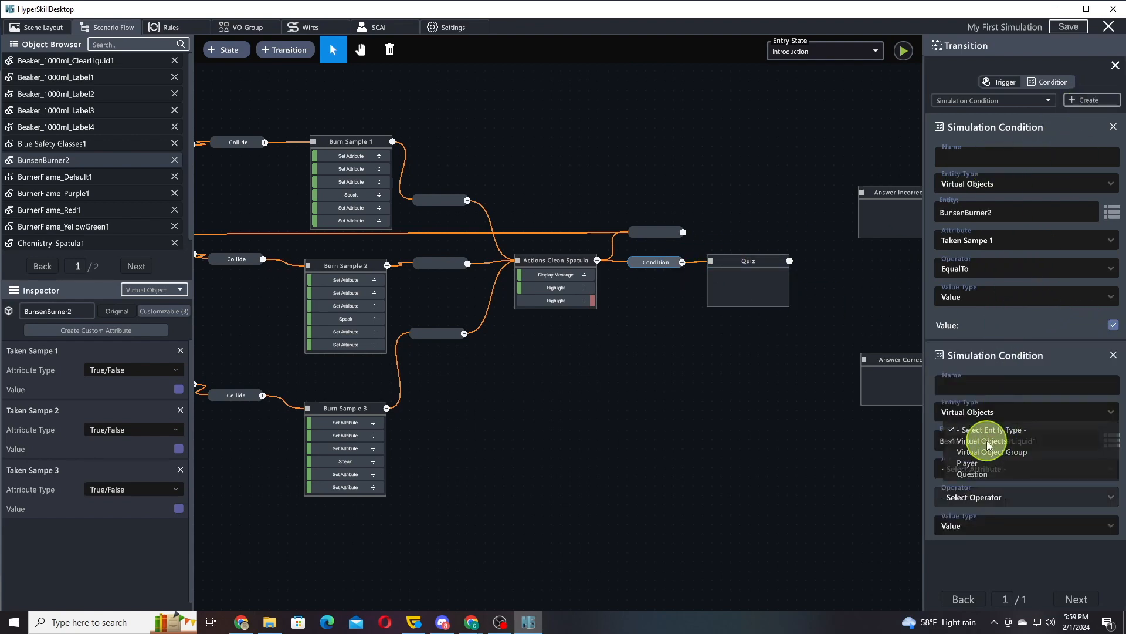
left_click(1062, 441)
type("bu")
left_click(998, 460)
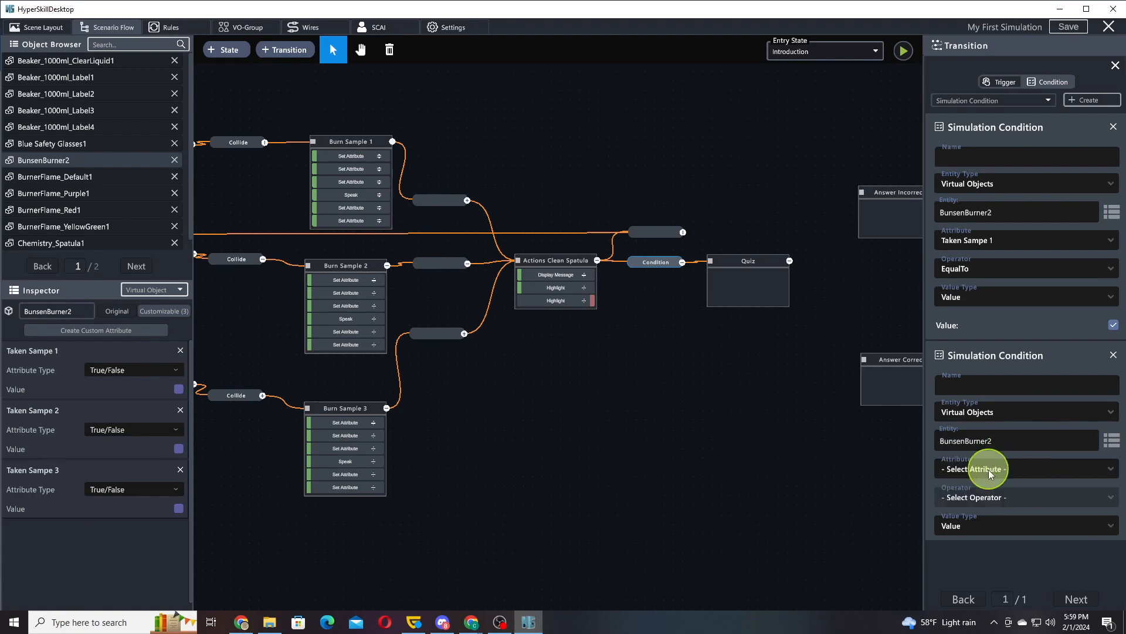
left_click(990, 474)
left_click(999, 535)
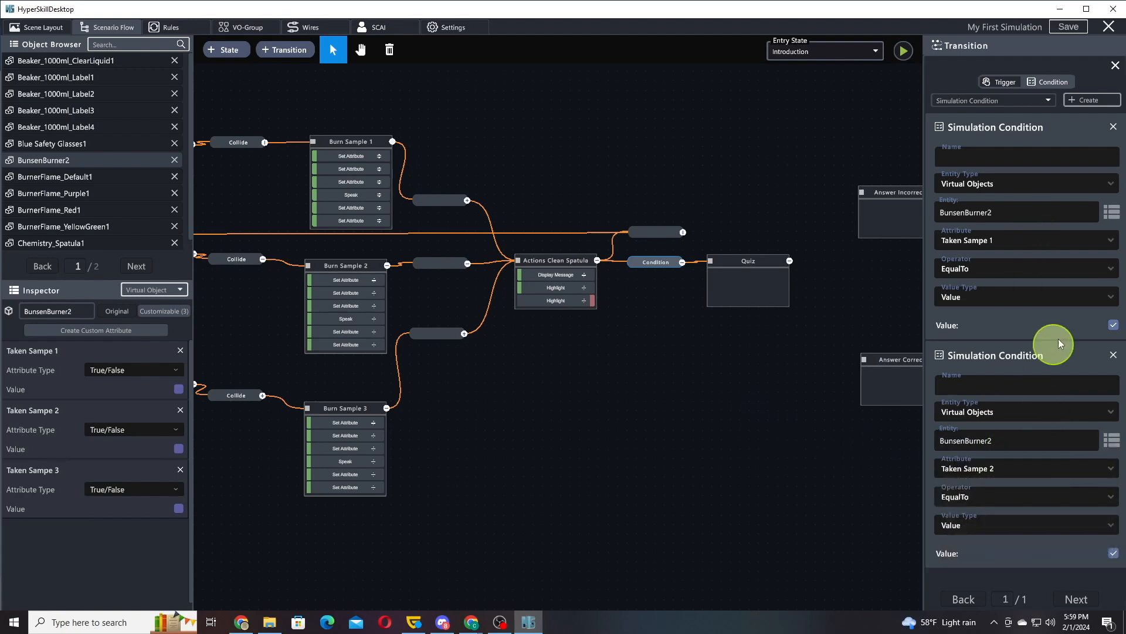
Add a third Simulation Condition to the Quiz transition requiring BunsenBurner2's Taken Sampe 3 to equal true.
left_click(1092, 100)
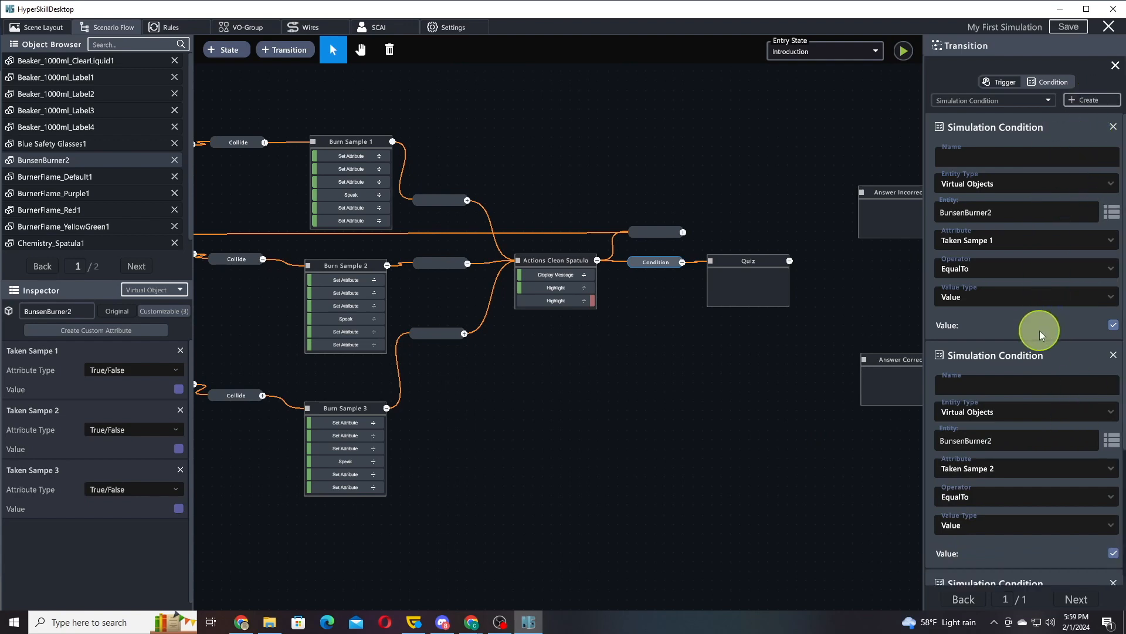
scroll(1000, 294, "down", 3)
left_click(1001, 460)
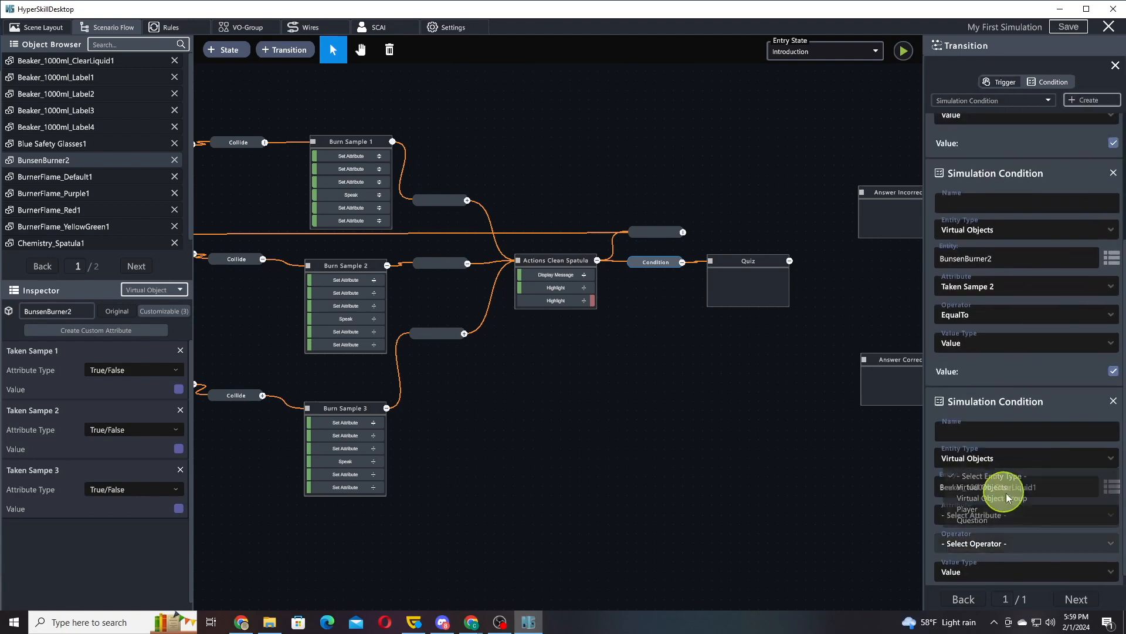
left_click(1036, 488)
type("bur")
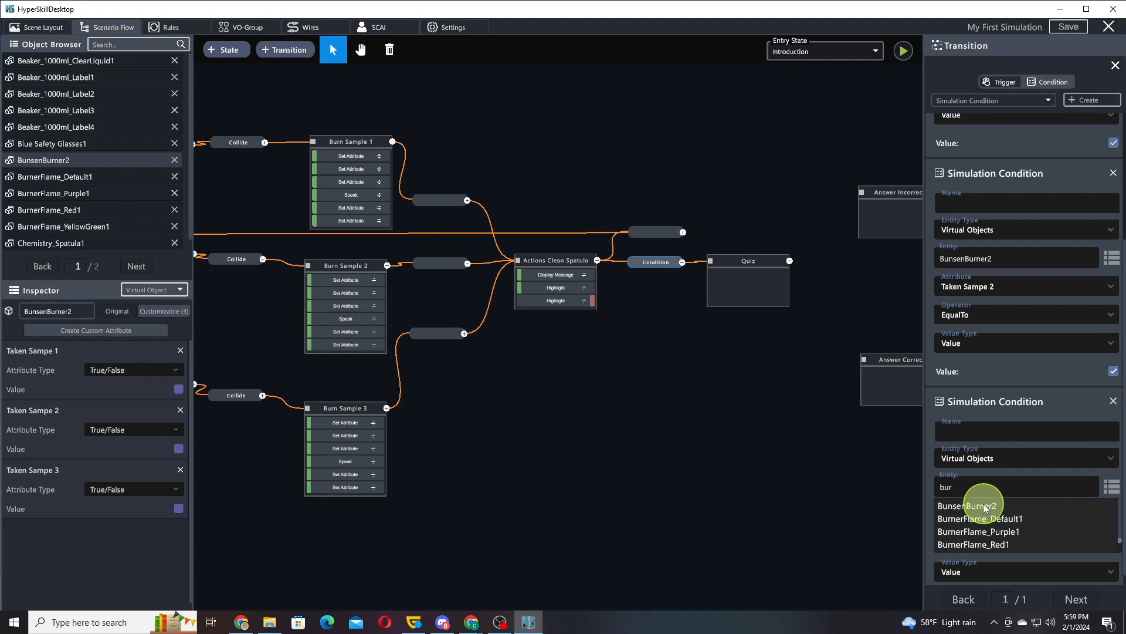
left_click(992, 506)
left_click(999, 515)
scroll(1002, 581, "down", 3)
left_click(1038, 595)
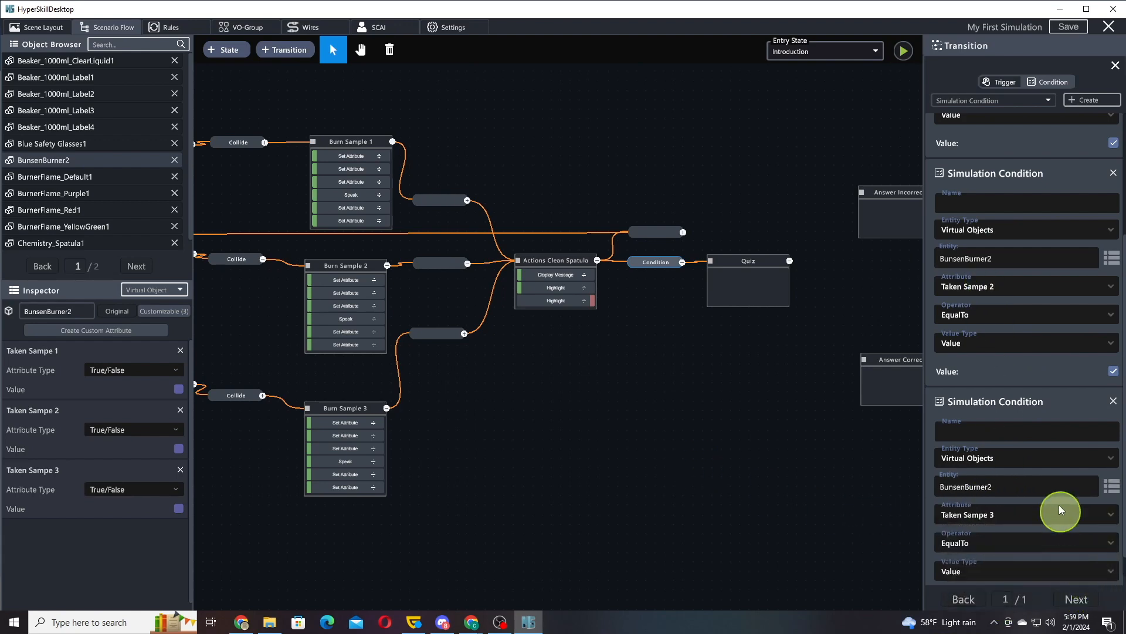
scroll(1013, 202, "down", 1)
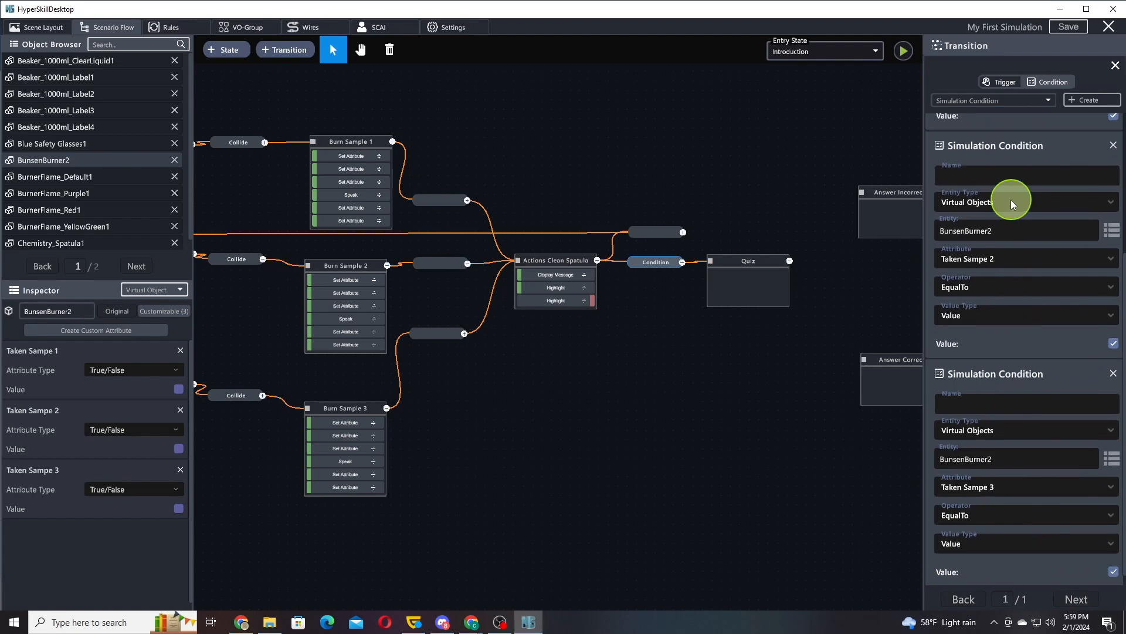
Add a Wait trigger of 1 second to the transition looping back from Actions Clean Spatula to Gather Sample.
left_click(653, 231)
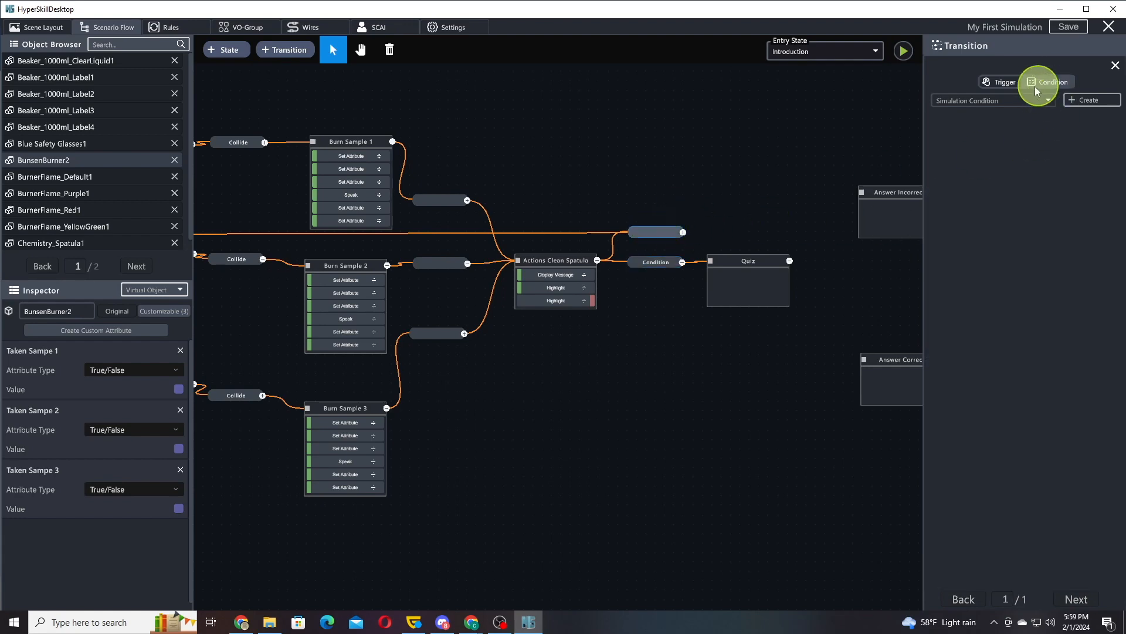
left_click(1014, 86)
left_click(1020, 98)
scroll(987, 156, "down", 3)
left_click_drag(985, 108, 992, 82)
left_click(960, 170)
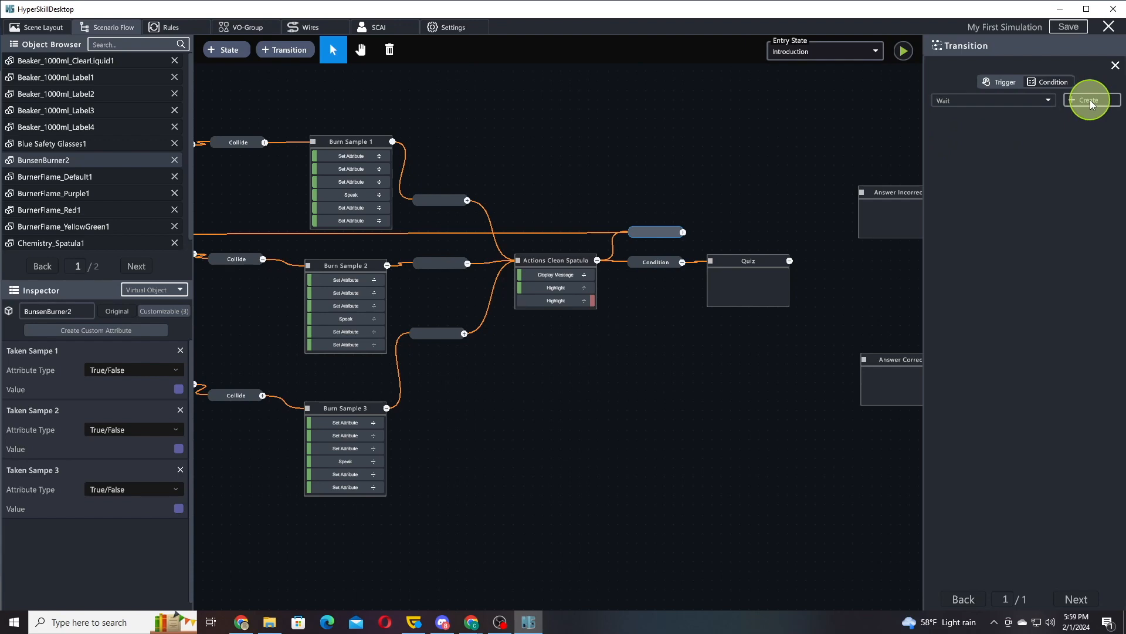
left_click(1090, 99)
left_click(1005, 183)
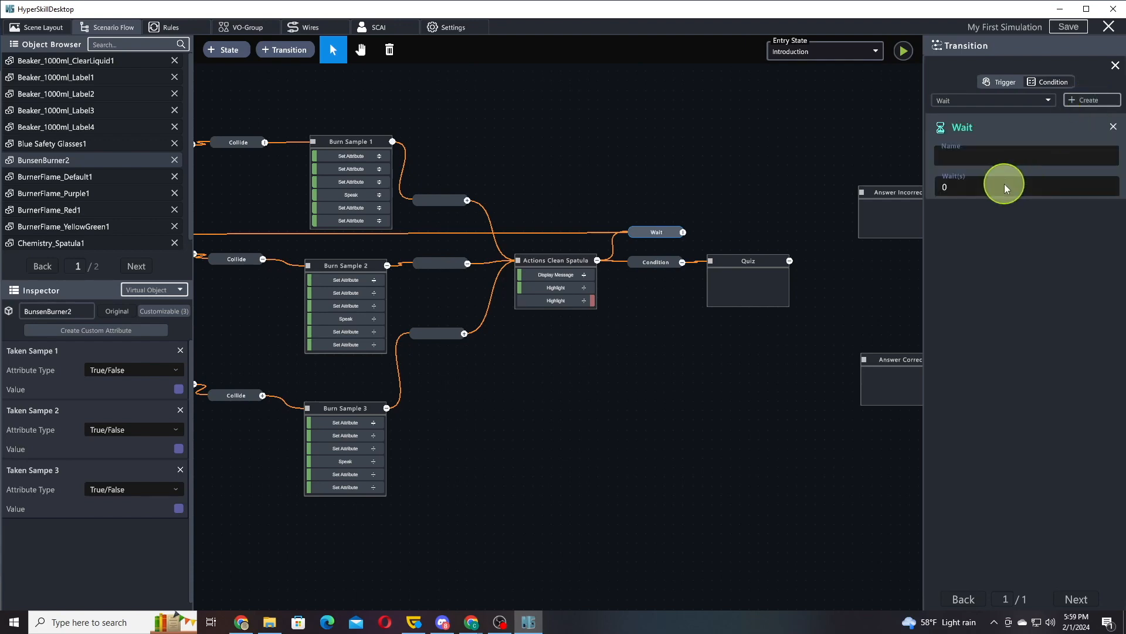
type("1")
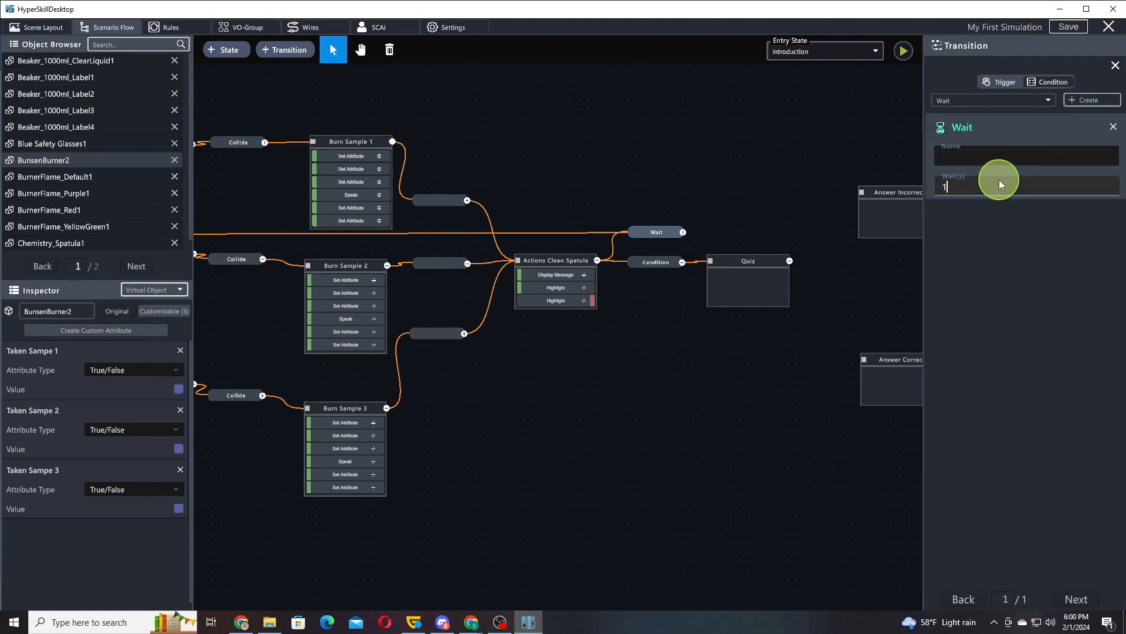
left_click(652, 169)
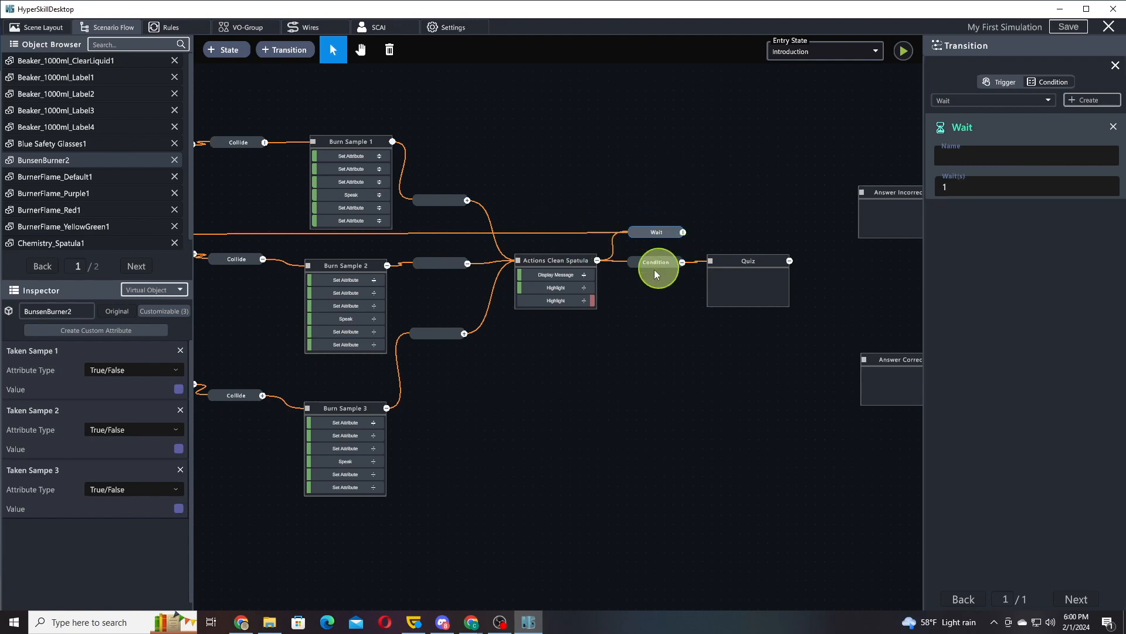
left_click(527, 258)
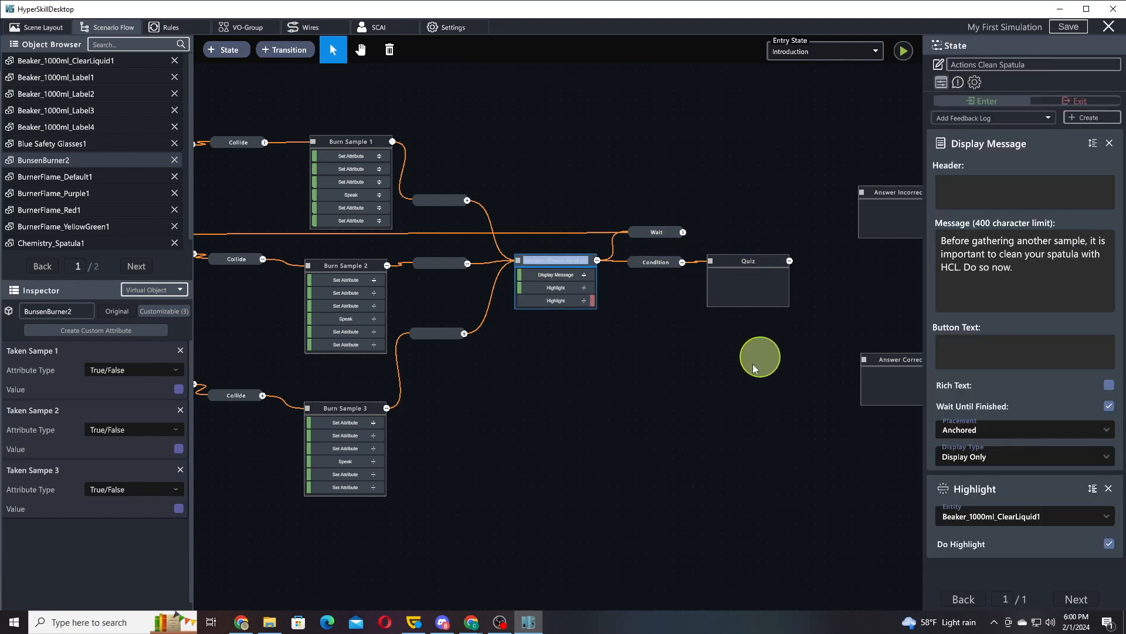
left_click_drag(1032, 483, 1031, 402)
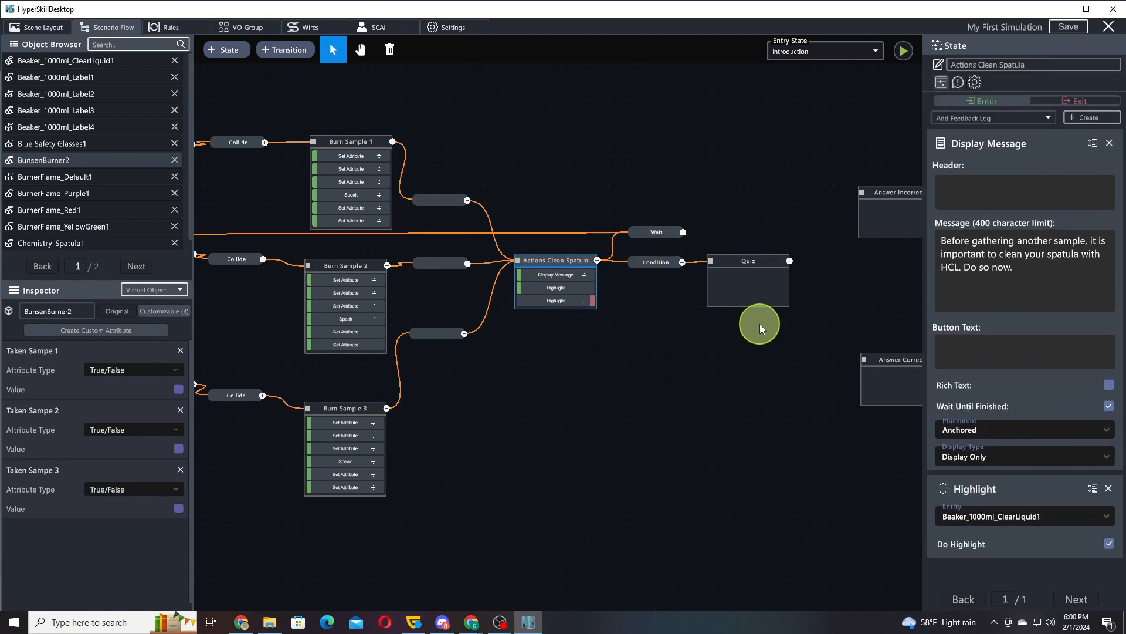
left_click_drag(404, 259, 685, 266)
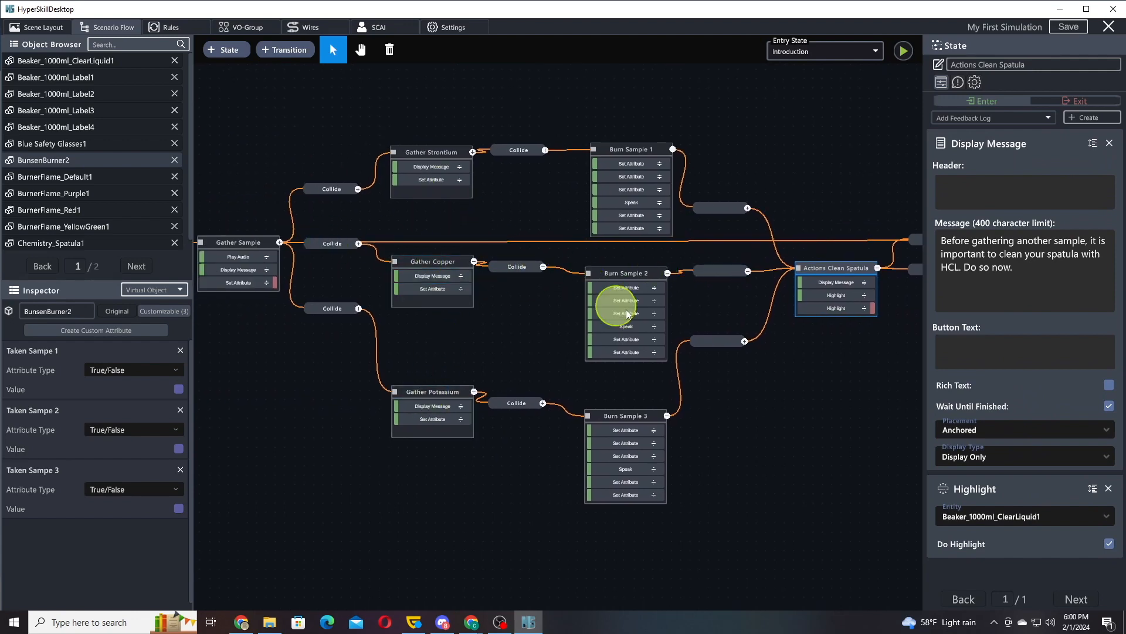
left_click_drag(800, 329, 462, 331)
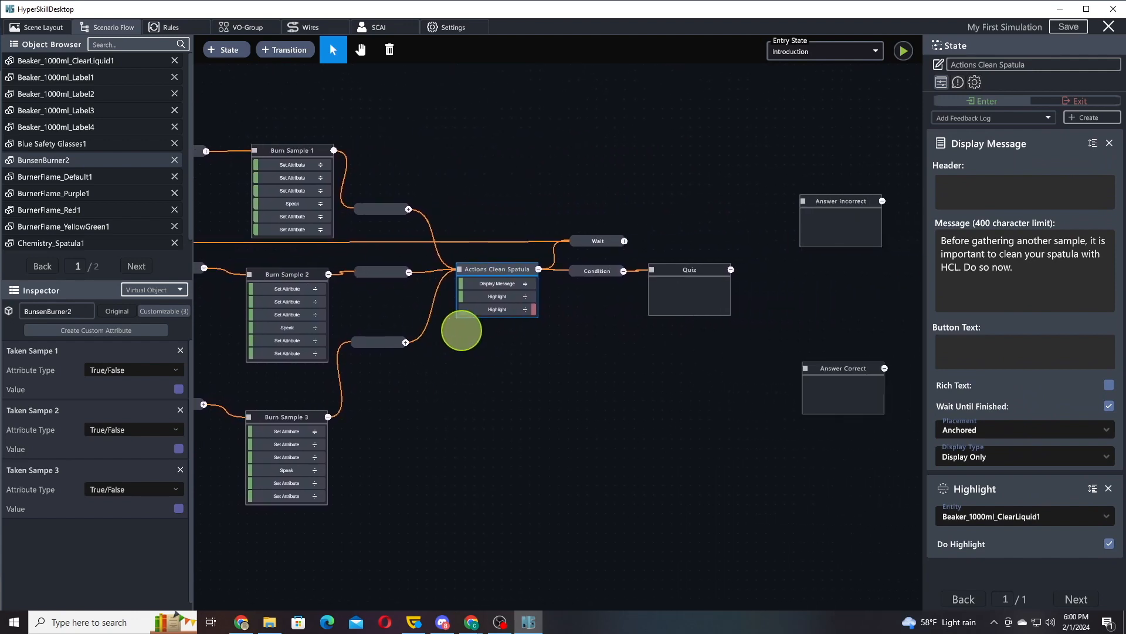
left_click_drag(467, 269, 569, 265)
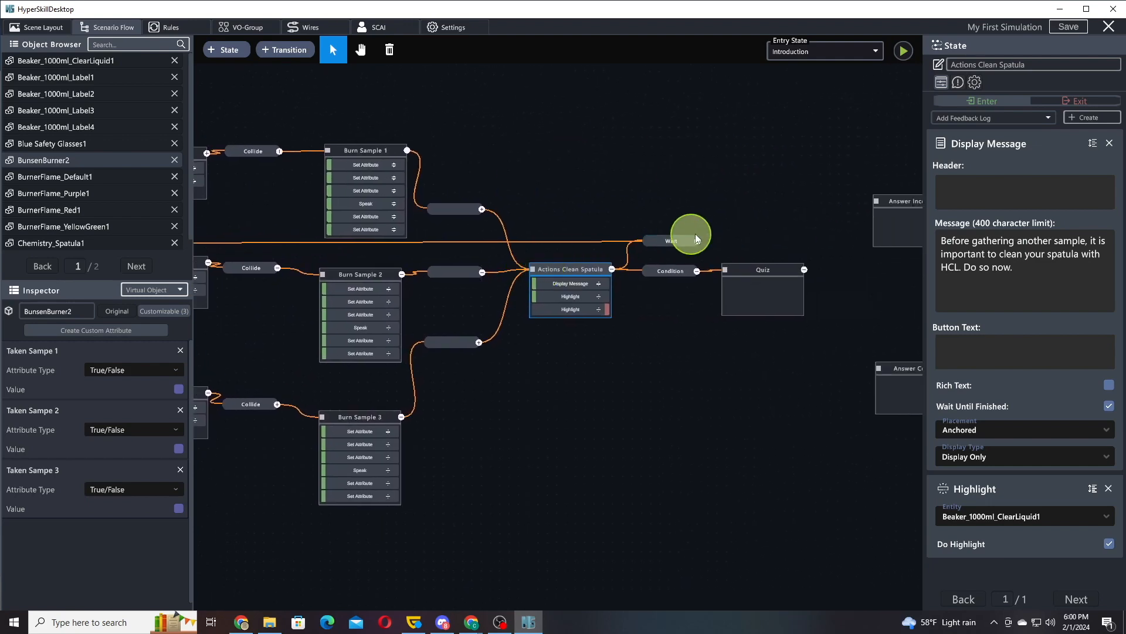
Replace the Wait trigger on the transition looping back from Actions Clean Spatula with a Collide trigger.
left_click(684, 241)
left_click(1113, 127)
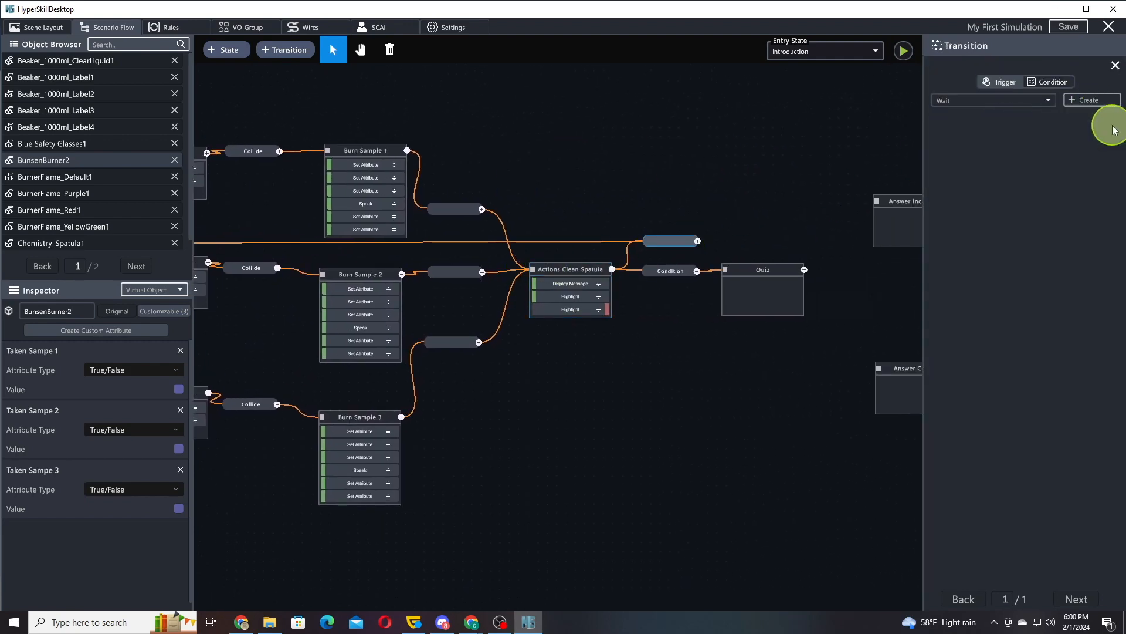
left_click(989, 102)
scroll(980, 149, "down", 5)
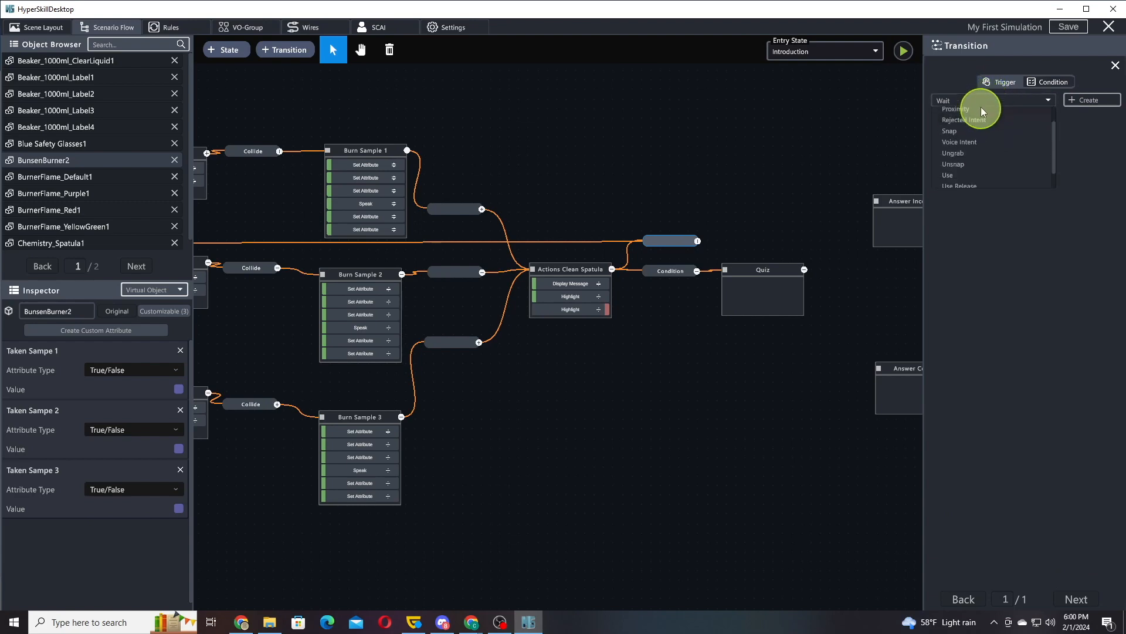
scroll(978, 146, "up", 3)
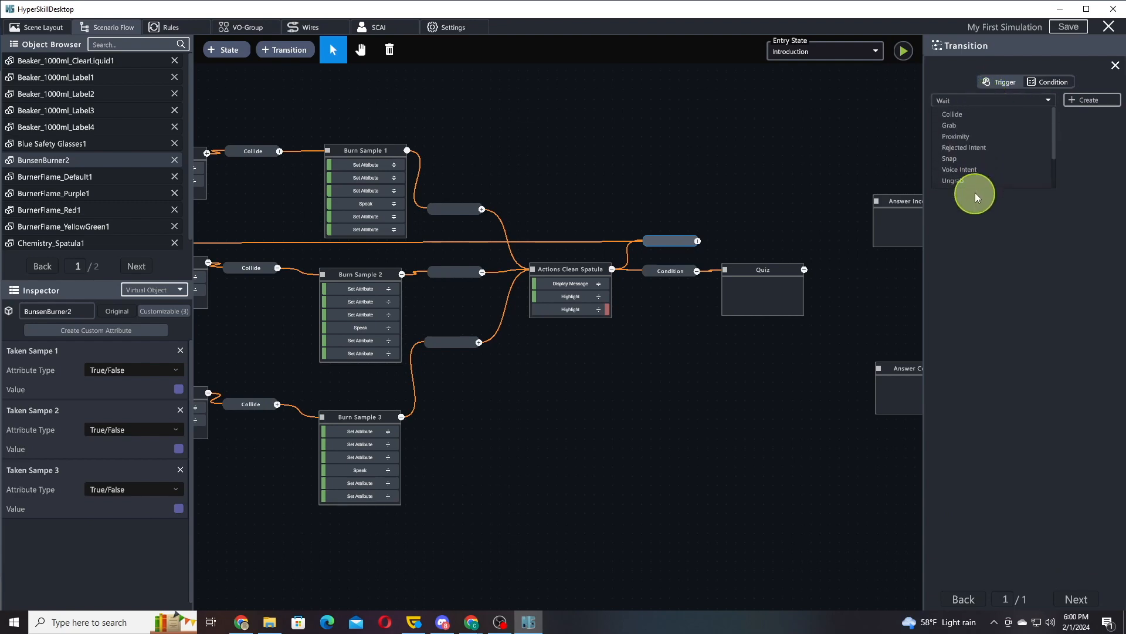
left_click(967, 117)
left_click(1090, 102)
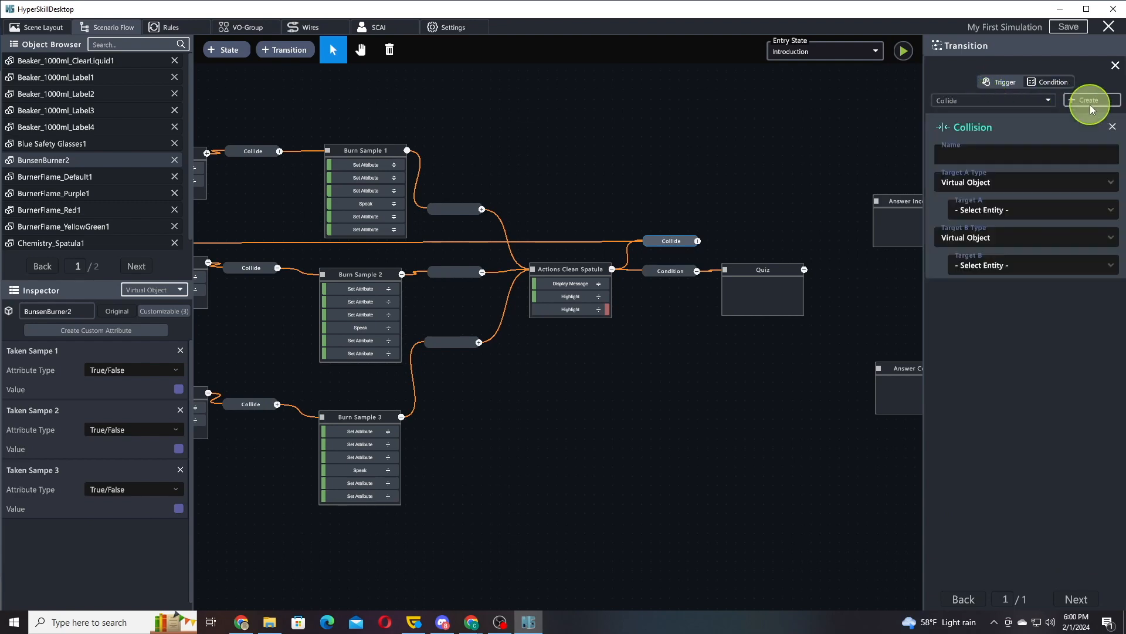
Set the loop-back collision's Target A to Beaker_1000ml_Label1 and Target B to Chemistry_Spatula1.
left_click(997, 216)
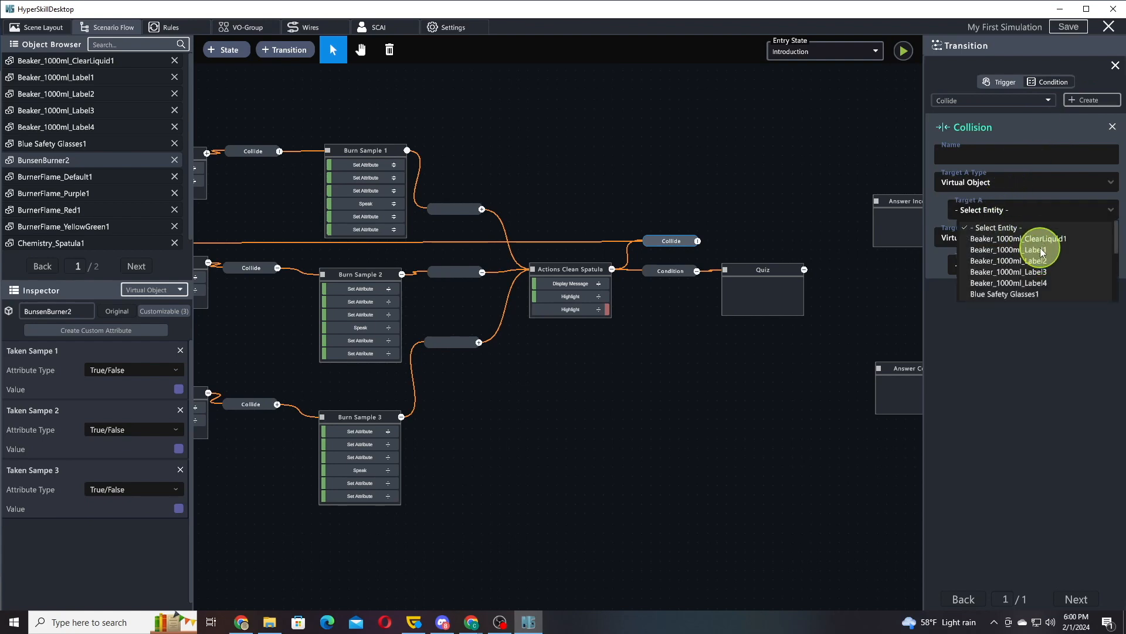
left_click(1041, 252)
left_click(1034, 265)
scroll(1036, 266, "down", 3)
scroll(1036, 269, "down", 3)
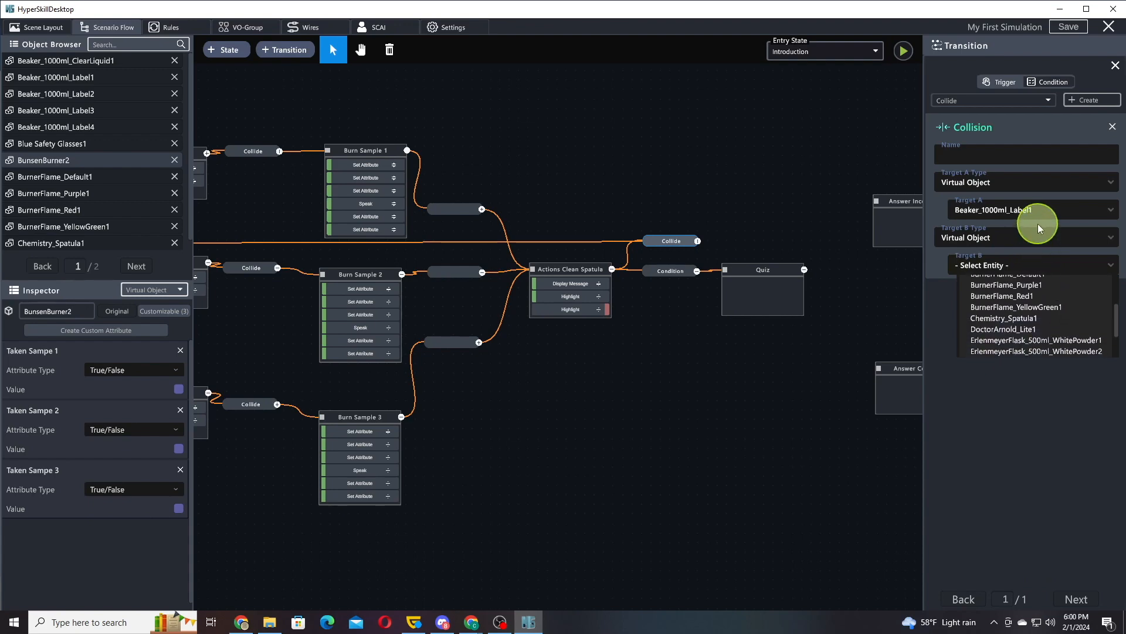
left_click(1021, 318)
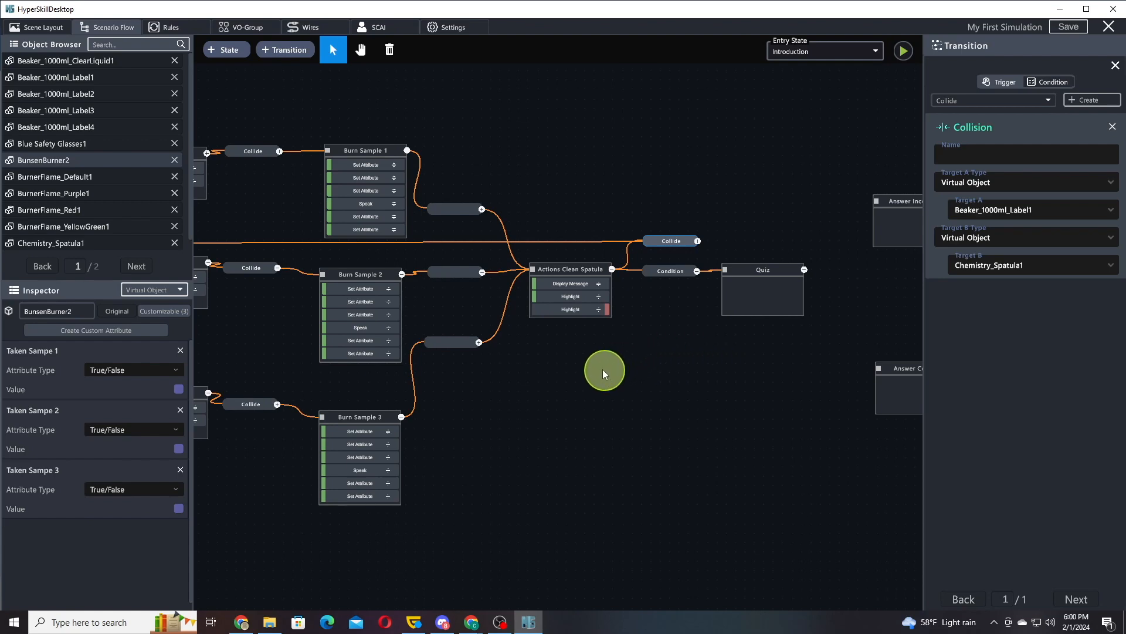
left_click_drag(522, 359, 591, 366)
left_click_drag(341, 149, 684, 189)
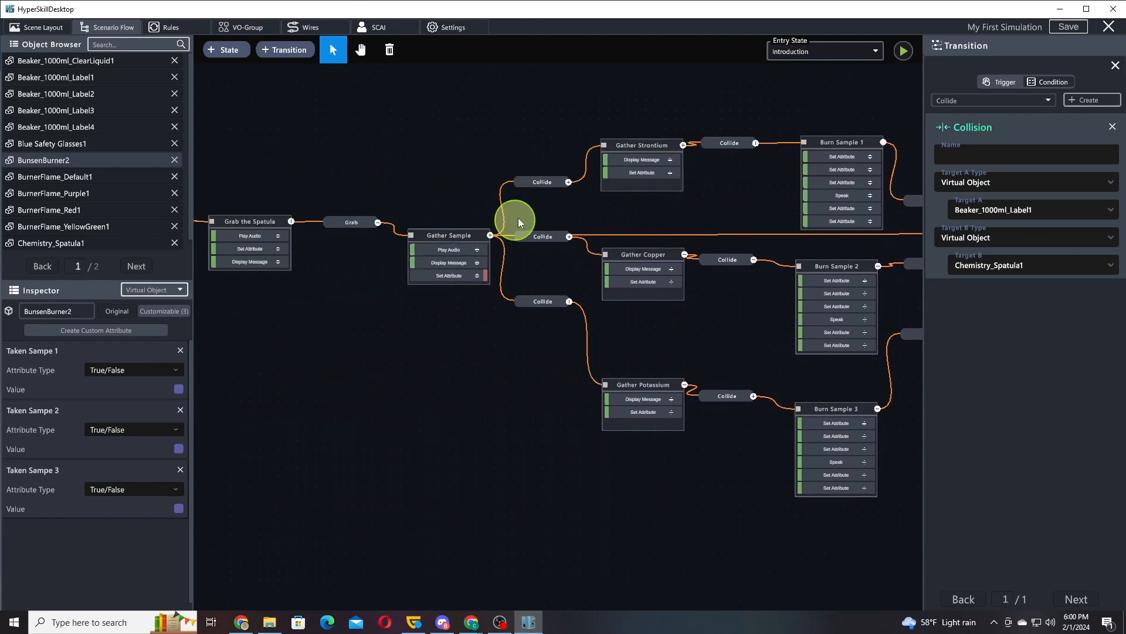
left_click_drag(672, 334, 400, 351)
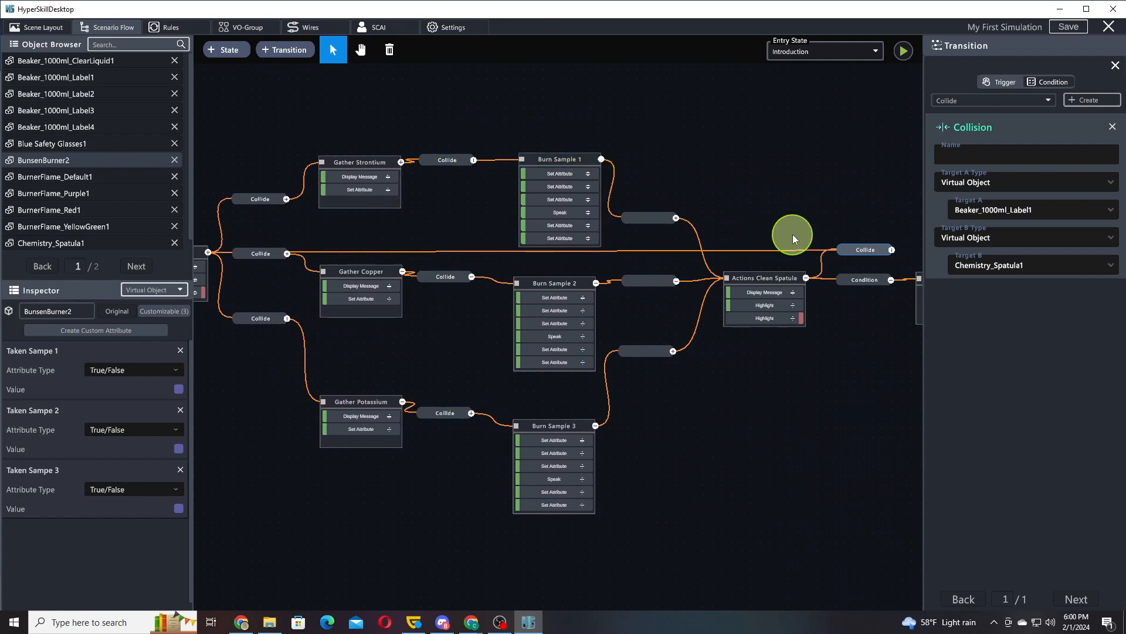
Add a Quiz action to the Enter actions of the Quiz state.
left_click_drag(794, 234, 639, 200)
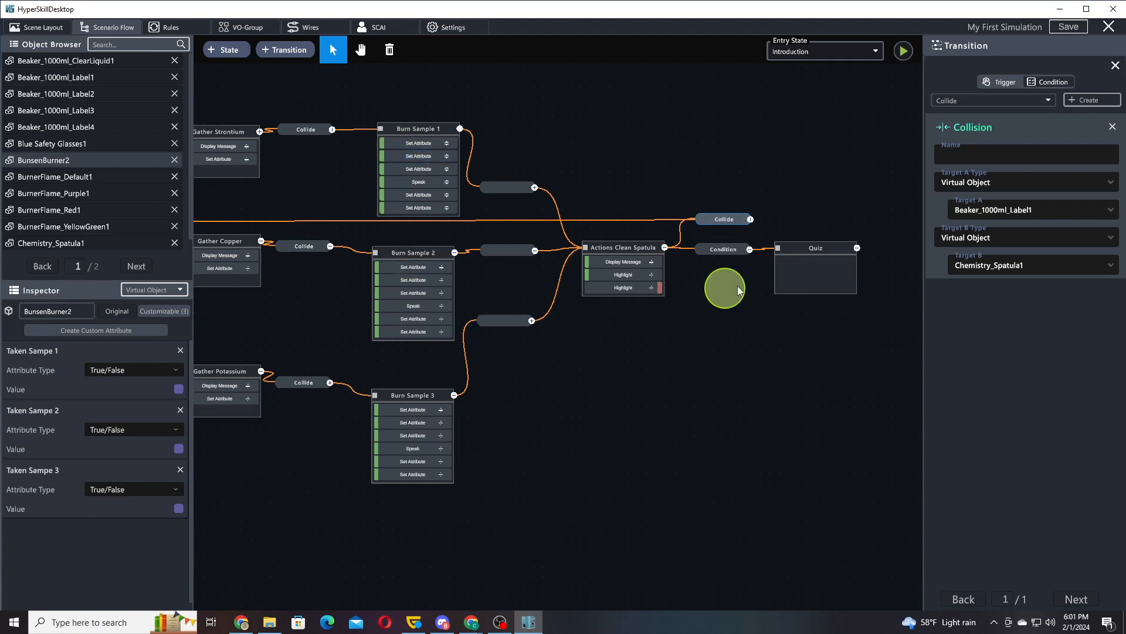
left_click(710, 248)
left_click(798, 247)
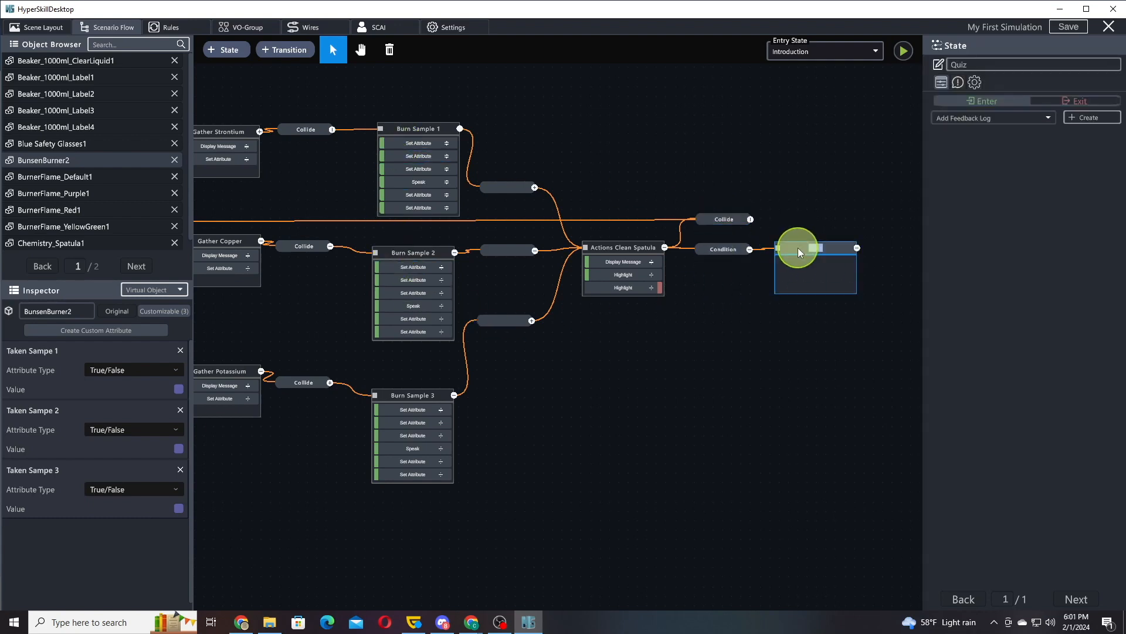
left_click_drag(831, 181, 499, 168)
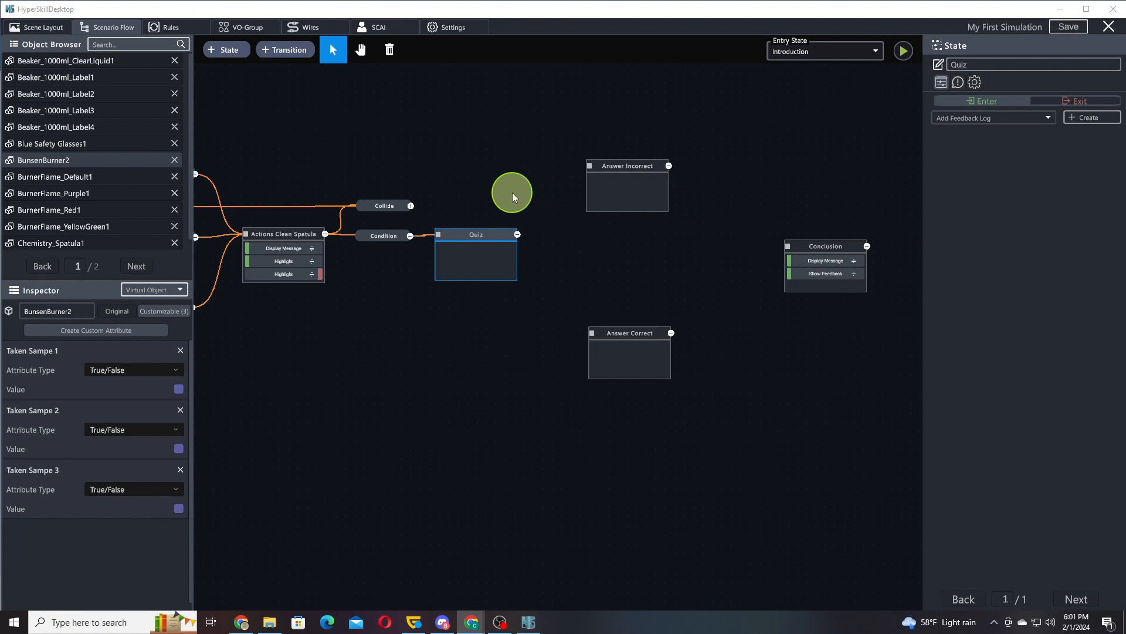
left_click(973, 118)
scroll(991, 176, "down", 1)
scroll(992, 153, "down", 4)
scroll(991, 178, "down", 3)
left_click(962, 145)
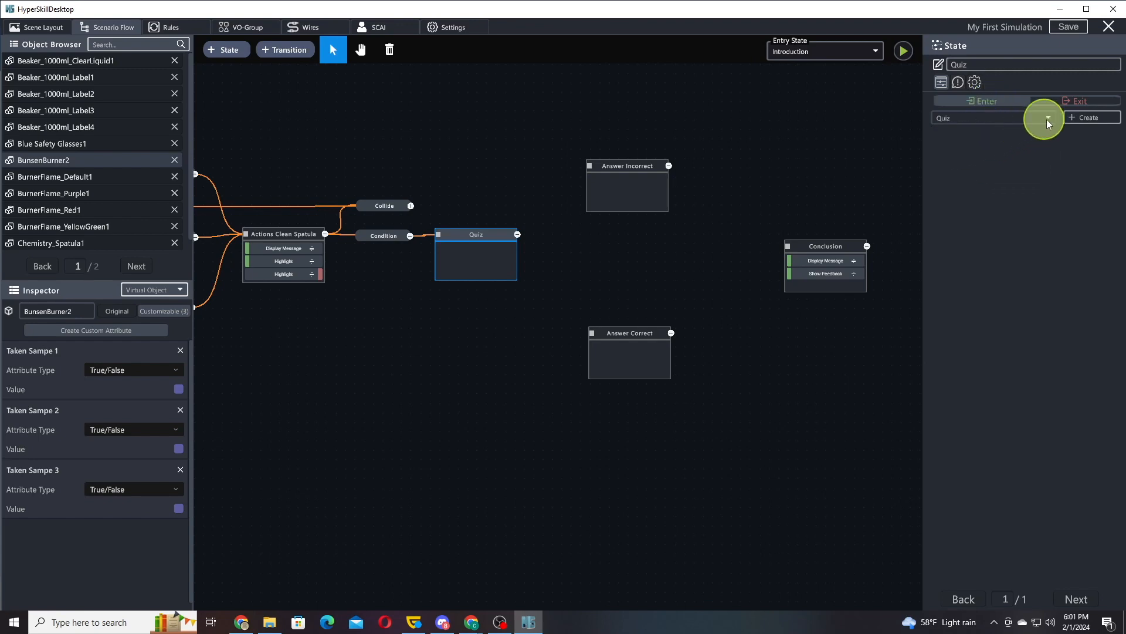
left_click(1083, 118)
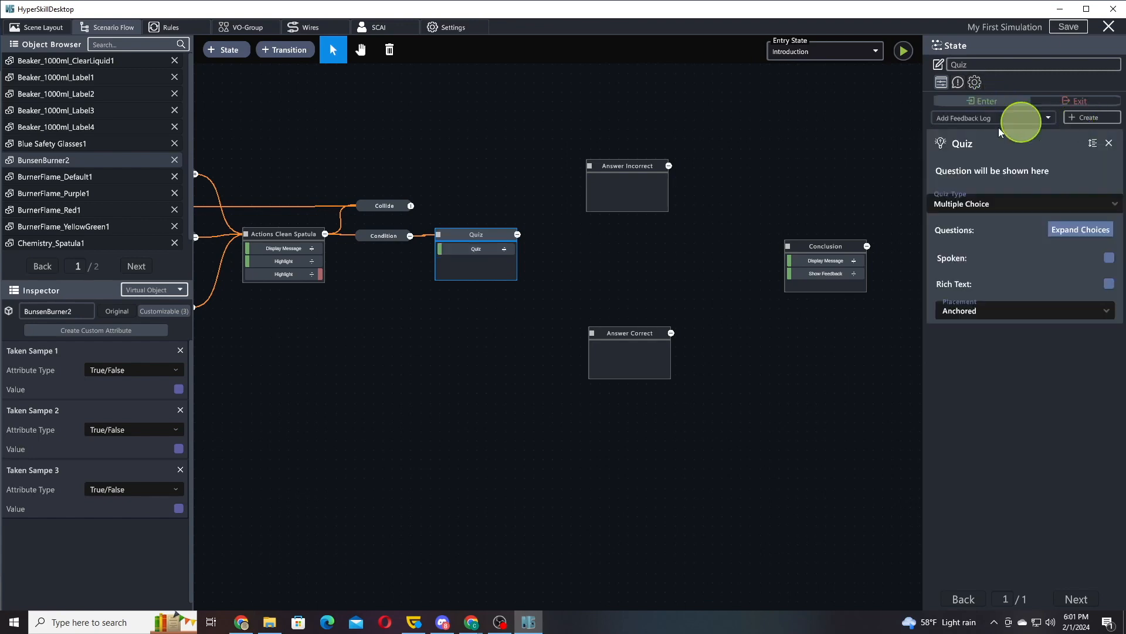
Set the quiz type to Single Choice and check the available placement options.
left_click(1013, 205)
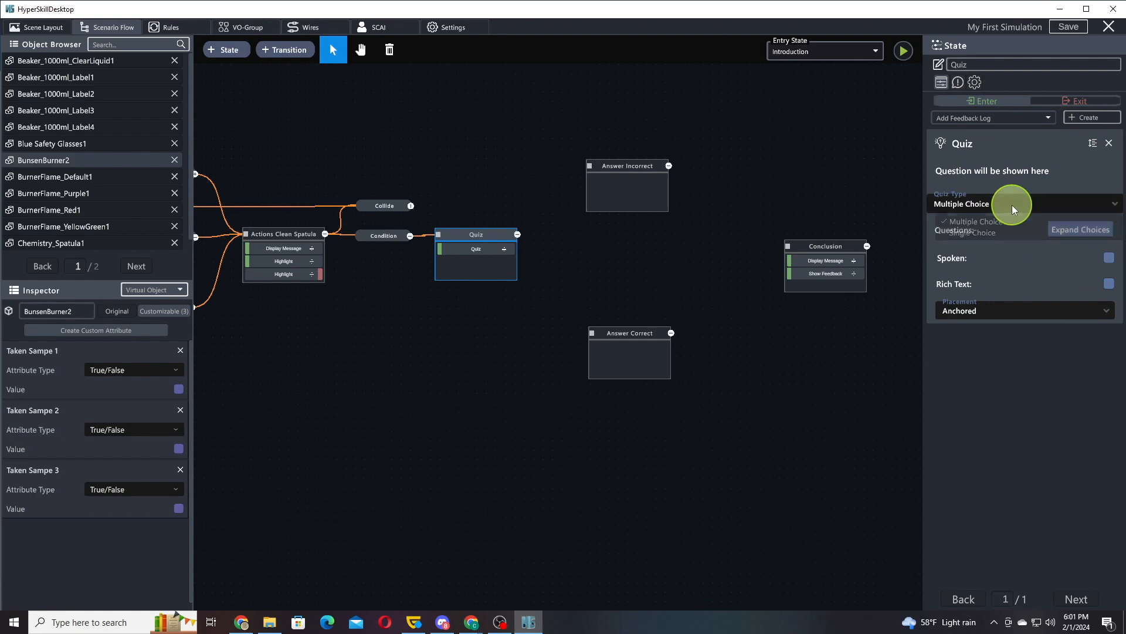
left_click(981, 231)
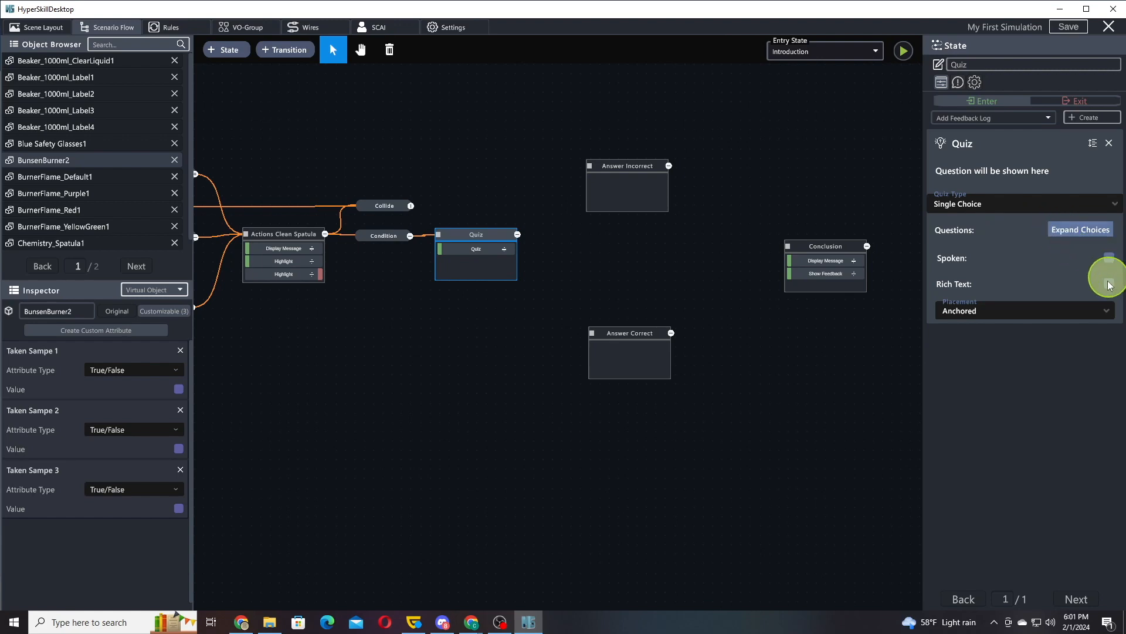
left_click(1063, 308)
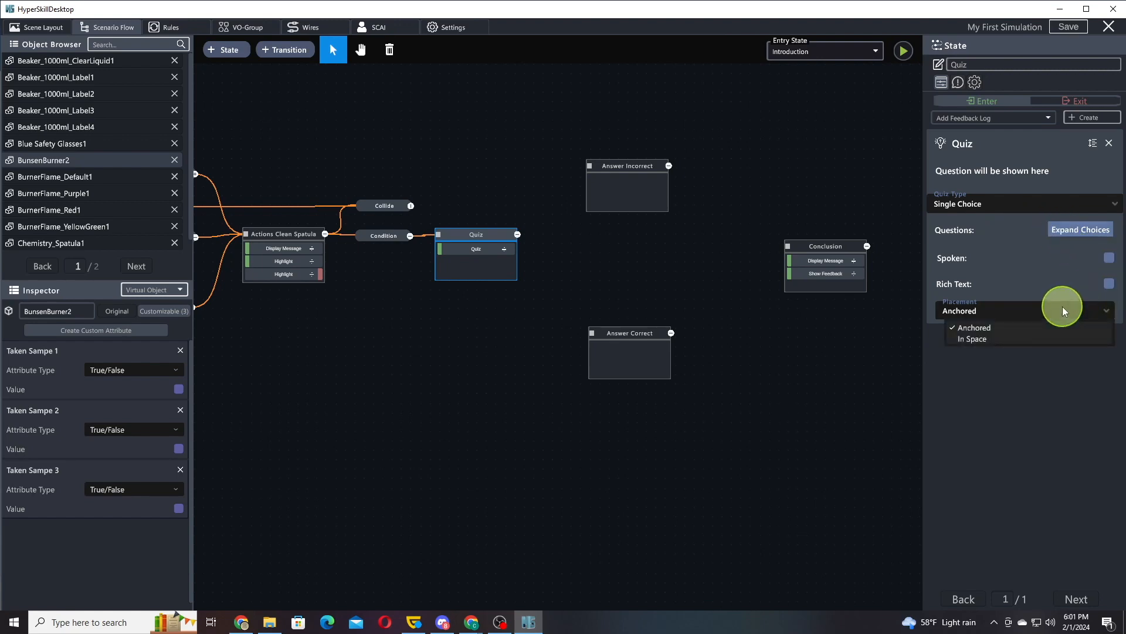
left_click(1062, 306)
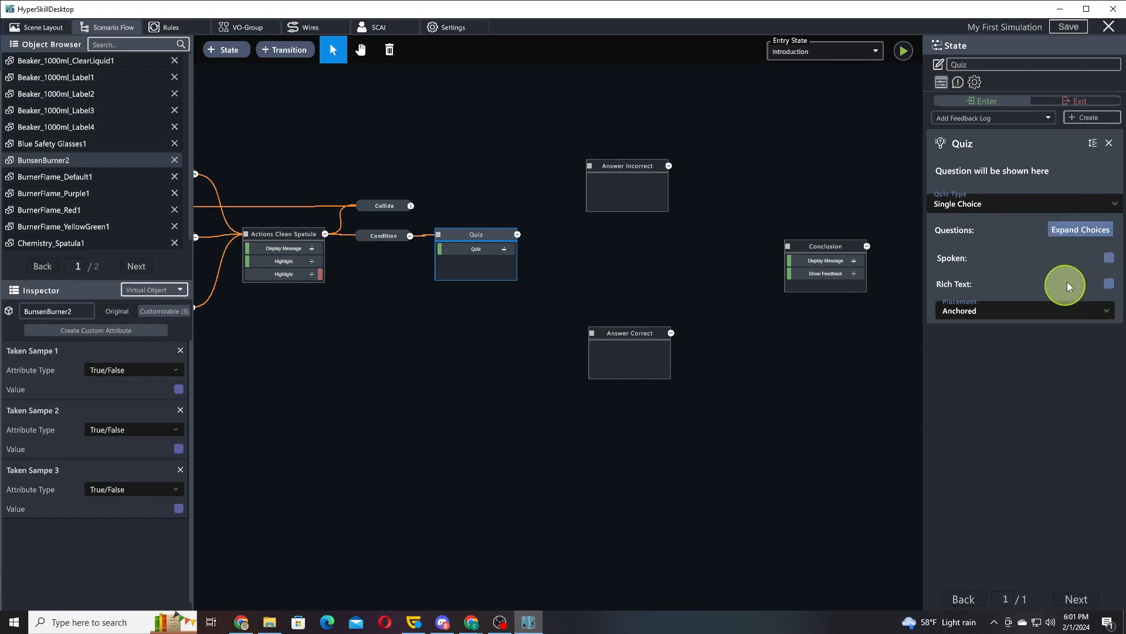
Enter the quiz question "Based on what you learned today, what color would a sample of copper burn?".
left_click(1089, 229)
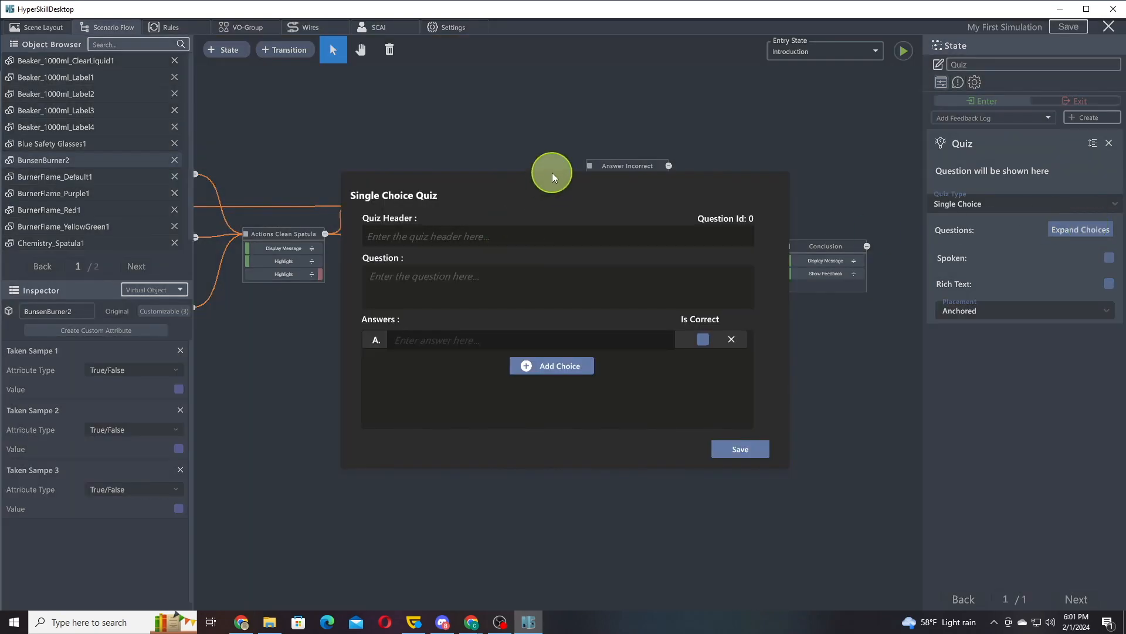
type("What")
key("BackSpace")
key("BackSpace")
key("BackSpace")
key("BackSpace")
type("Based on what you learned today, what color would a ")
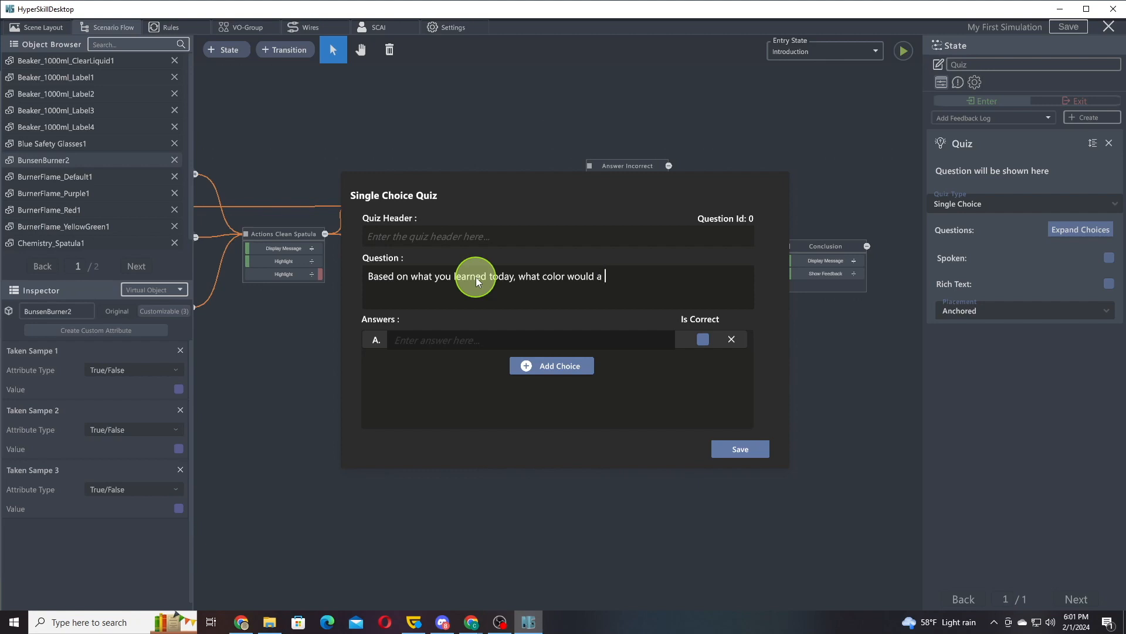
type("sample of copper burn?")
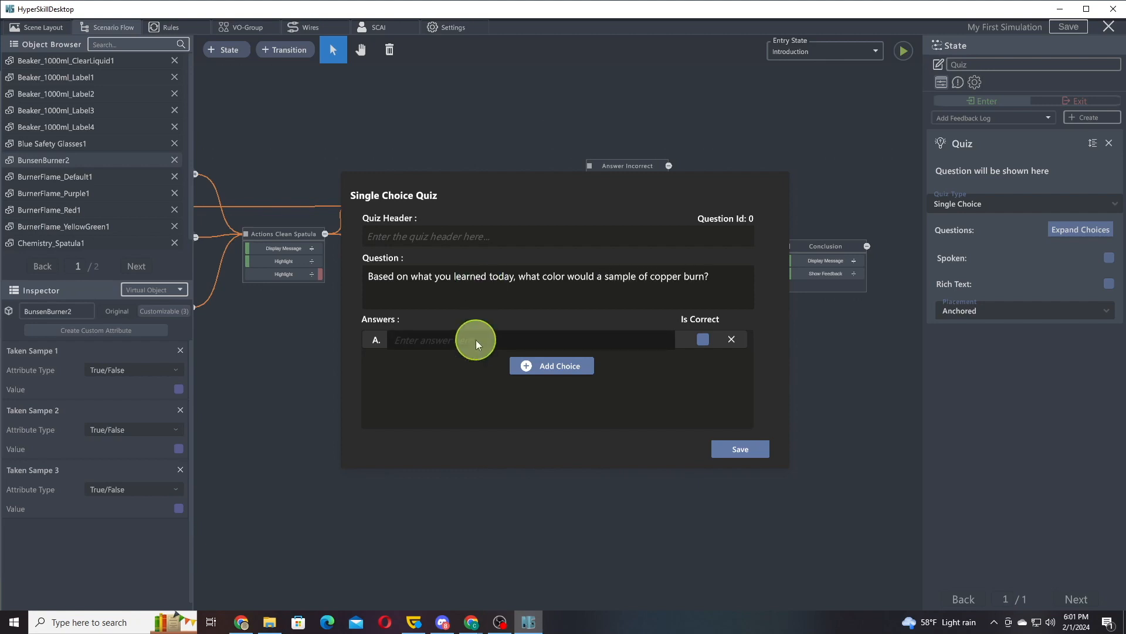
Enter four answer choices for the quiz question: Orange, Green, Purple and Red.
type("Orange")
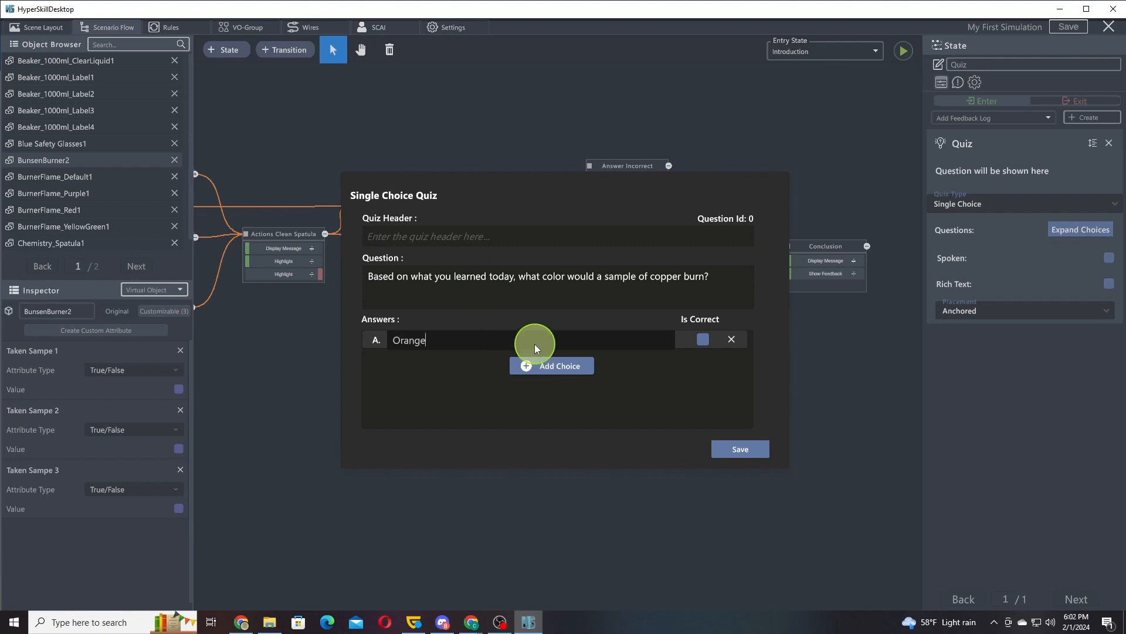
left_click(533, 367)
left_click(461, 365)
type("Green")
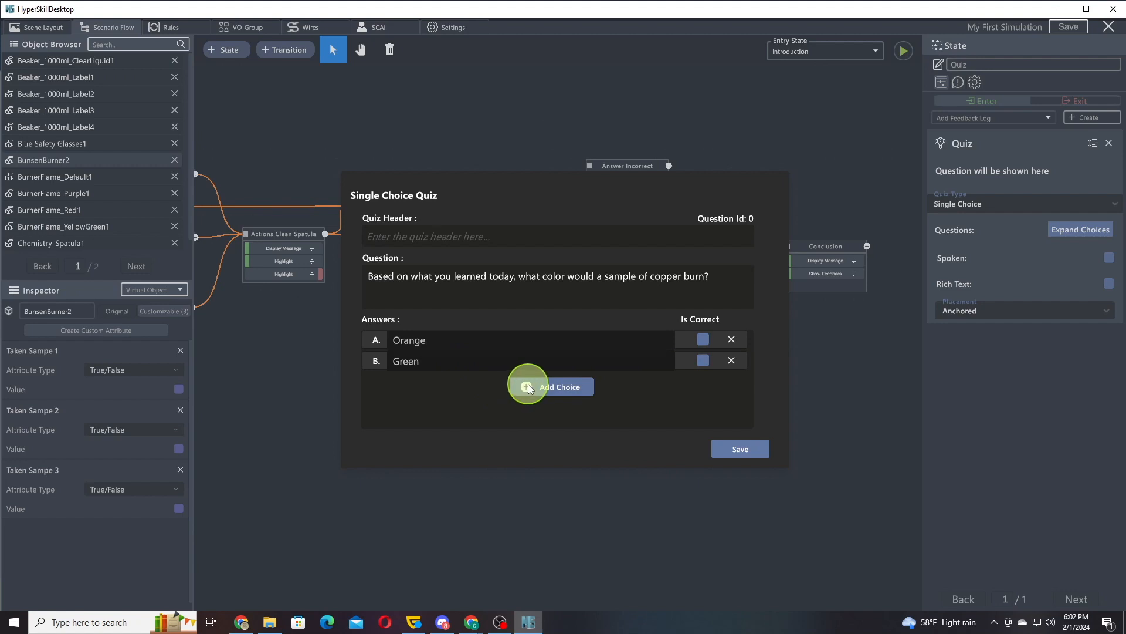
left_click(528, 387)
type("Purple")
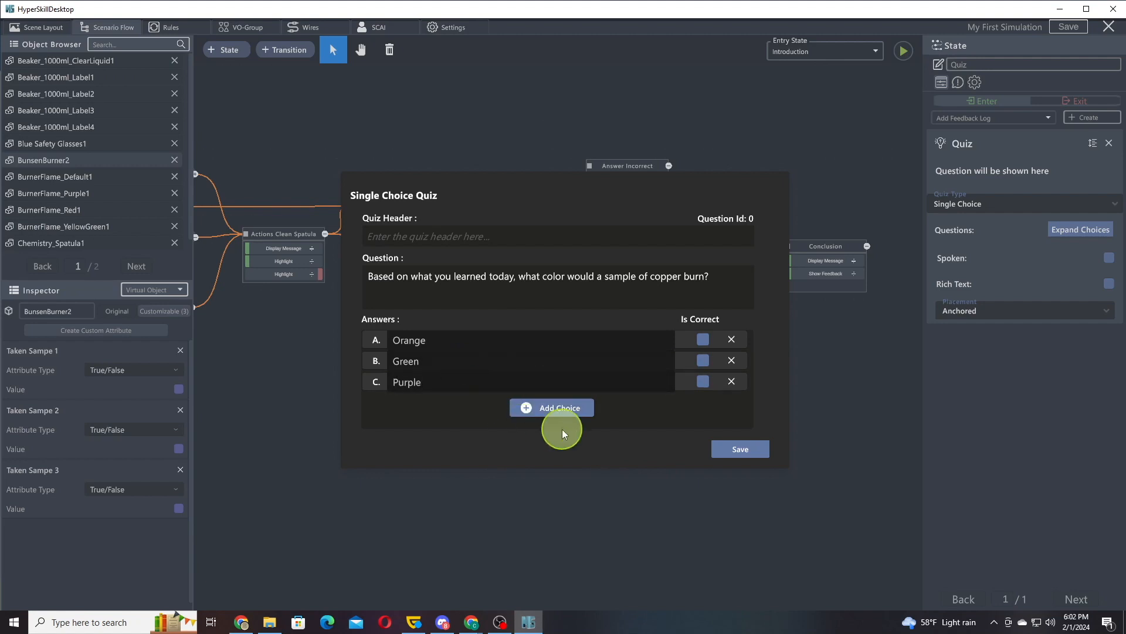
left_click(536, 411)
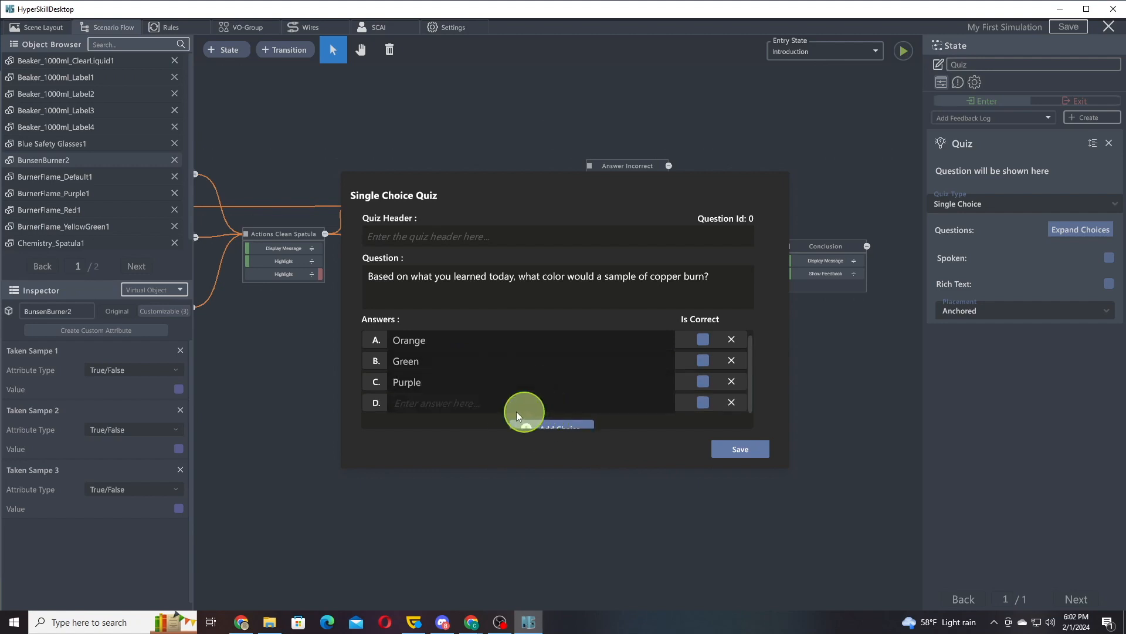
type("Red")
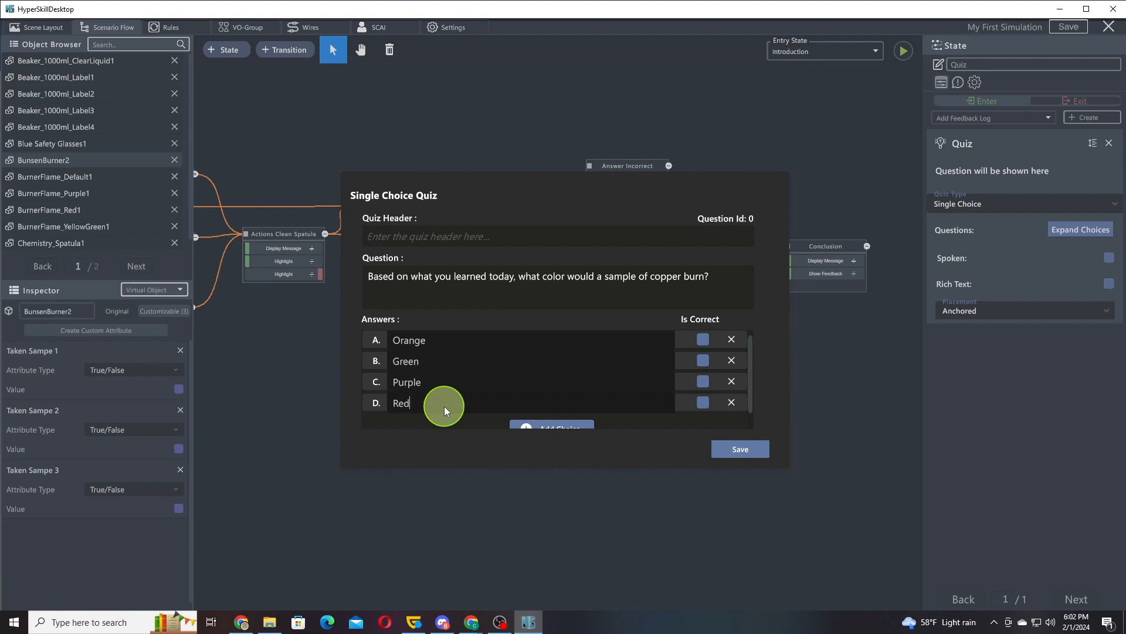
Mark Green as the correct answer and save the quiz.
left_click(703, 359)
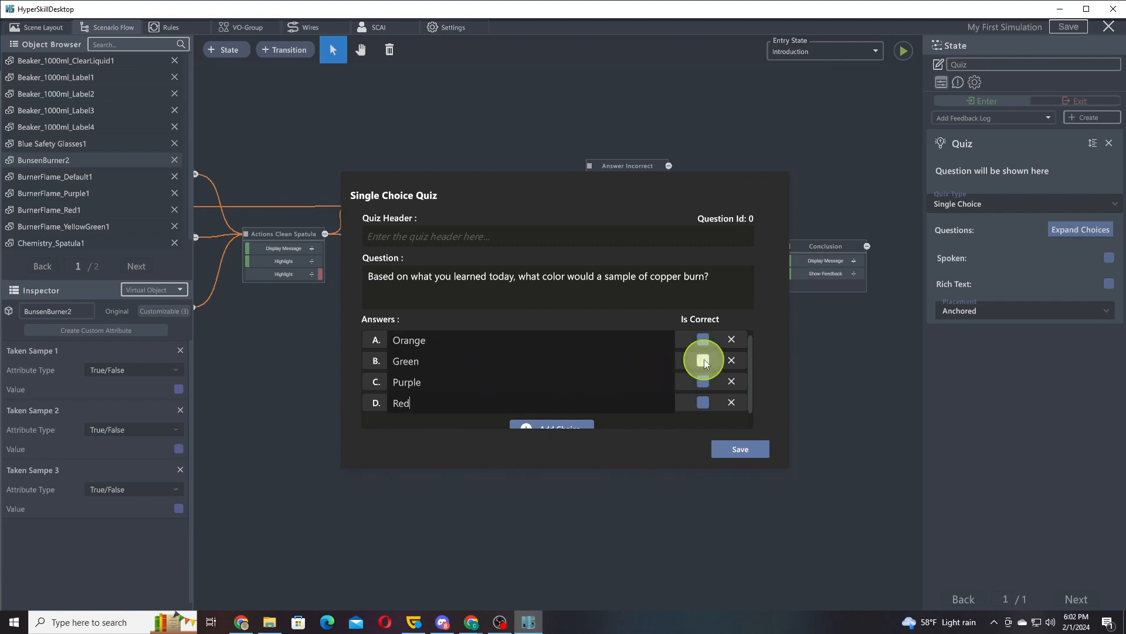
left_click(650, 379)
left_click(561, 355)
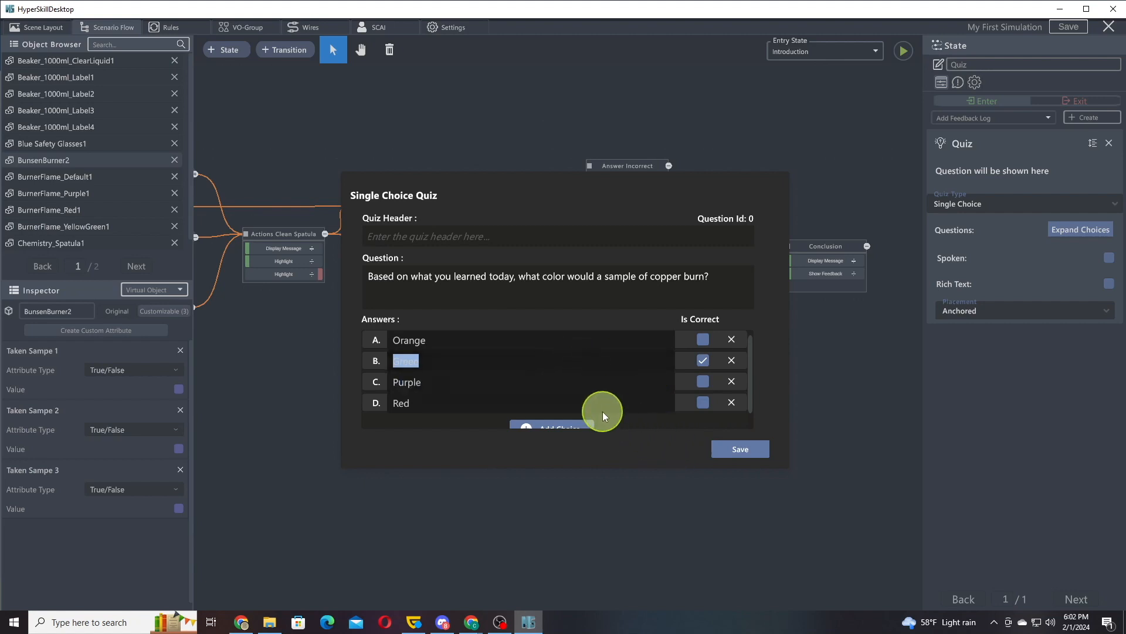
left_click(741, 450)
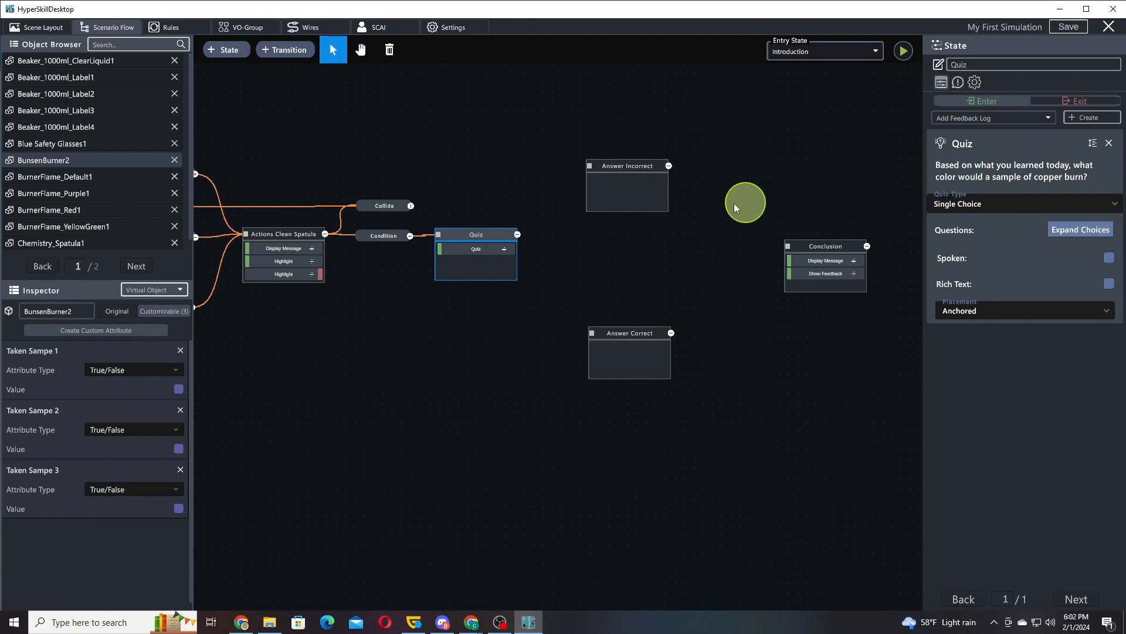
Create two transitions from the Quiz state, one to Answer Incorrect and one to Answer Correct.
right_click(515, 234)
left_click(548, 279)
left_click(586, 165)
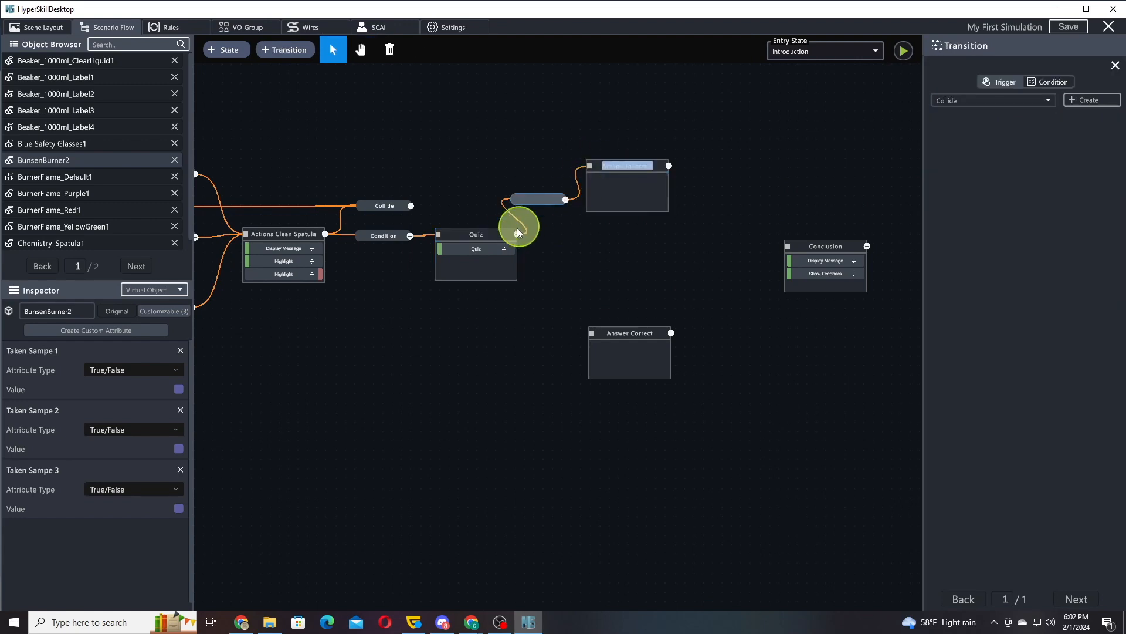
right_click(517, 229)
left_click(554, 290)
left_click(598, 333)
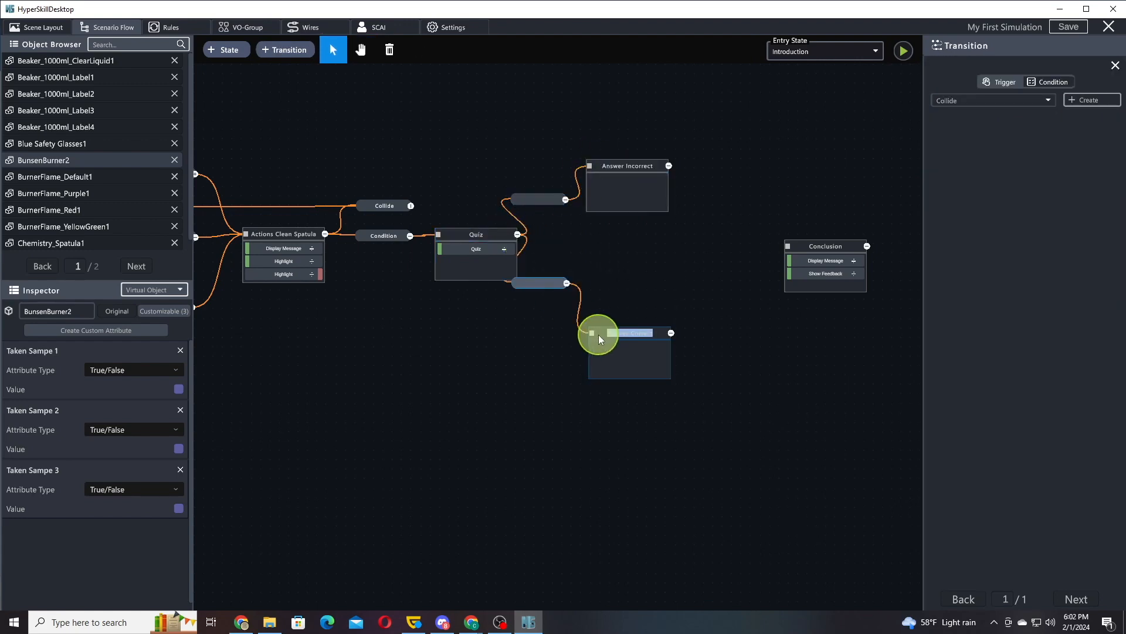
left_click_drag(564, 283, 570, 284)
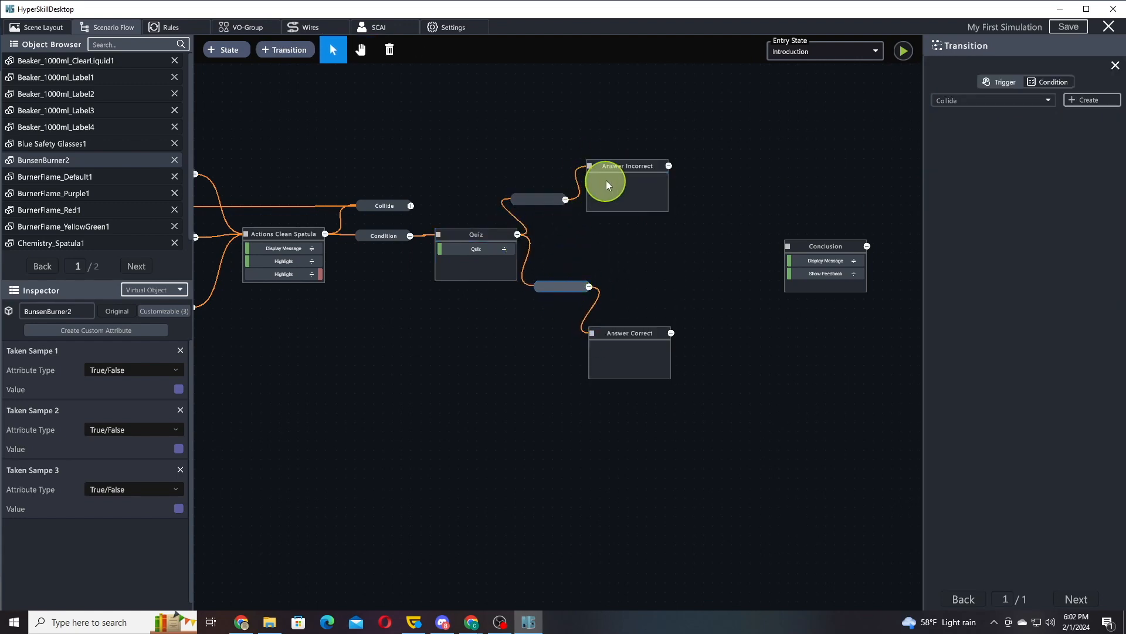
Add a Simulation Condition with entity type Question to the transition from Quiz to Answer Incorrect.
left_click(541, 200)
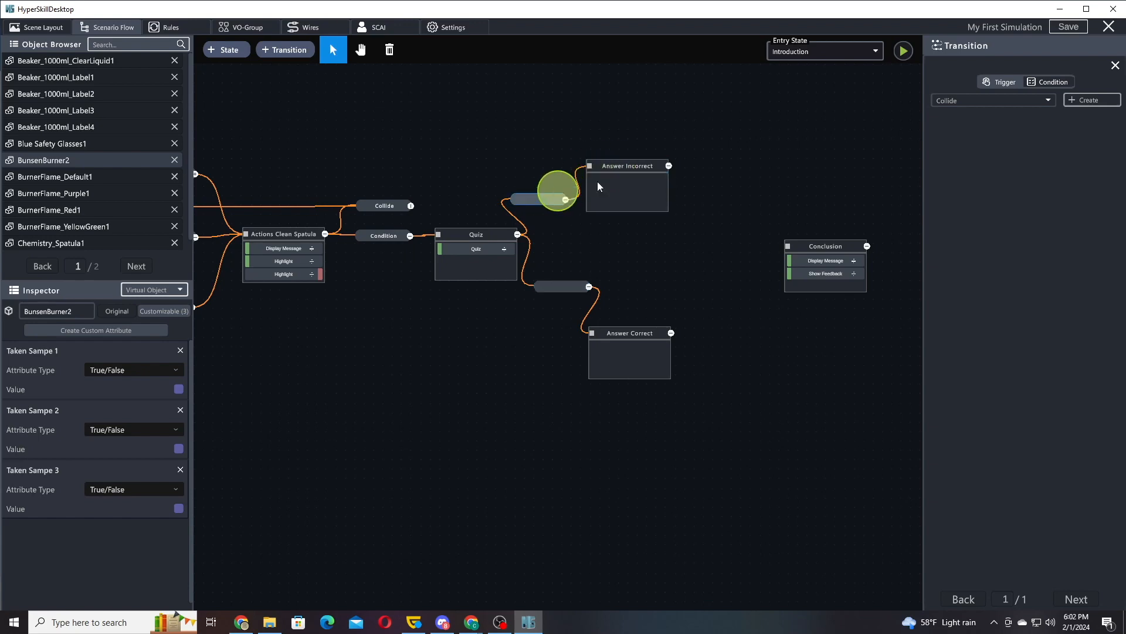
left_click(1050, 82)
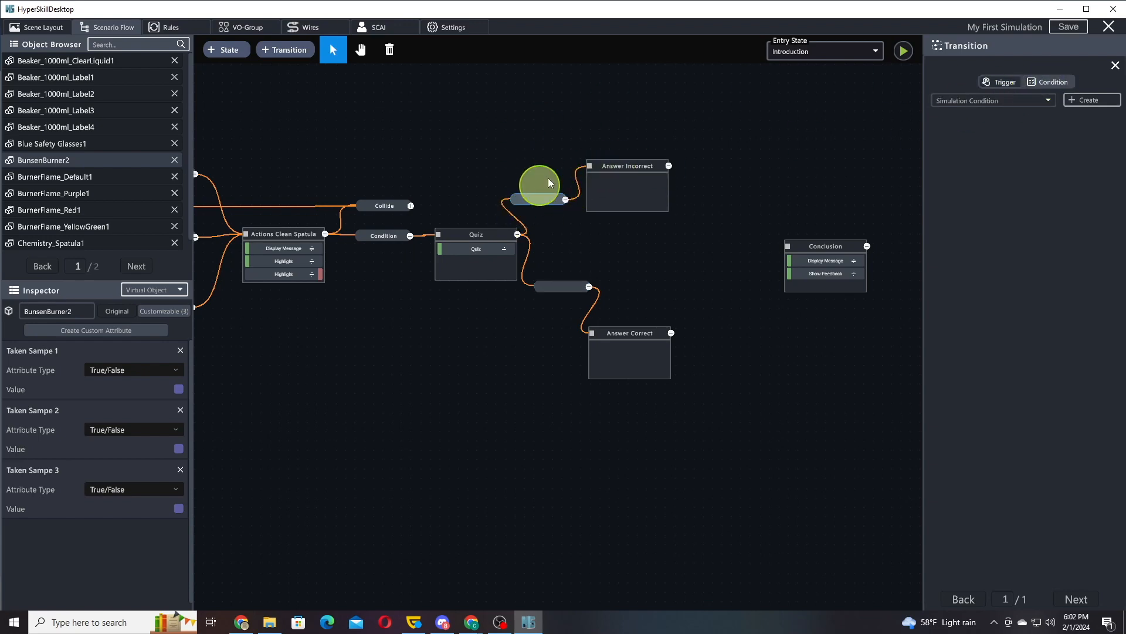
left_click(1093, 99)
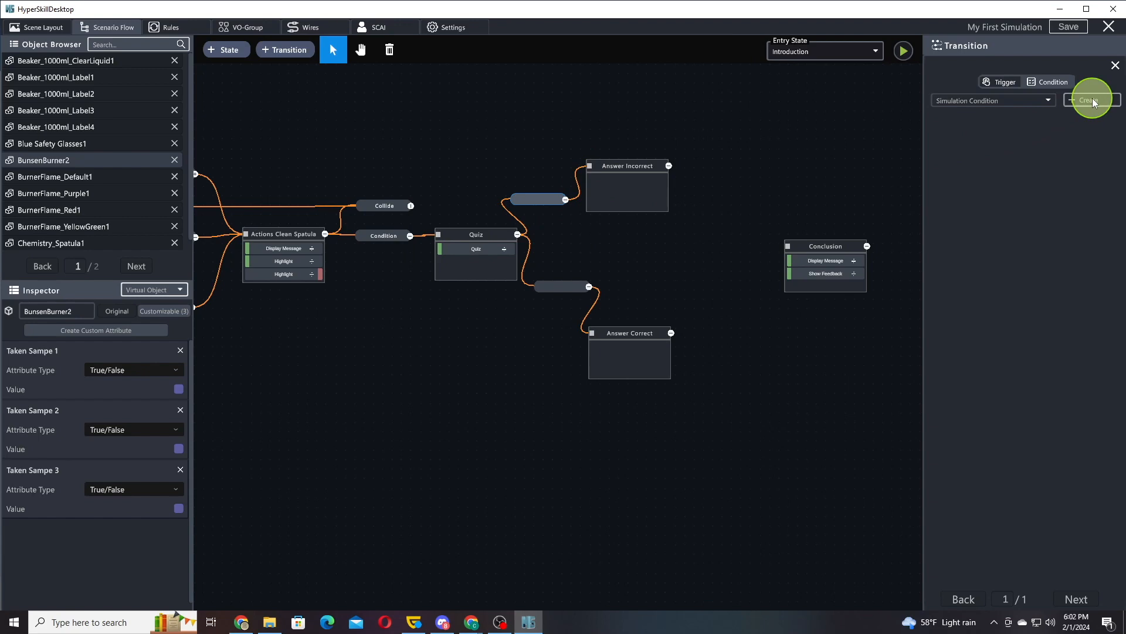
left_click(1027, 184)
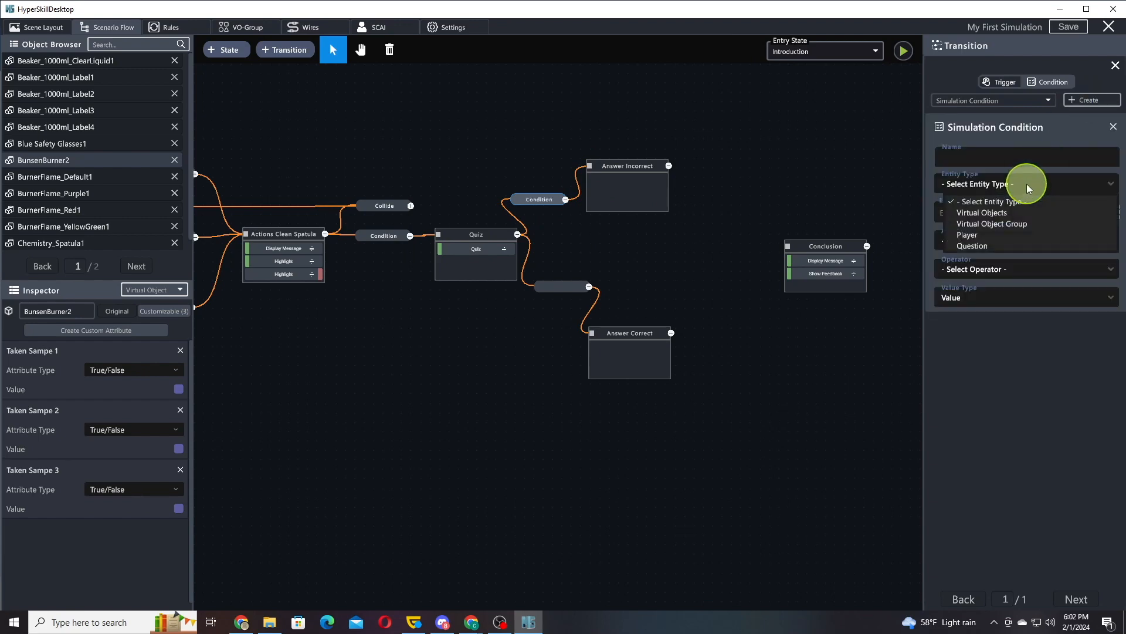
left_click(986, 246)
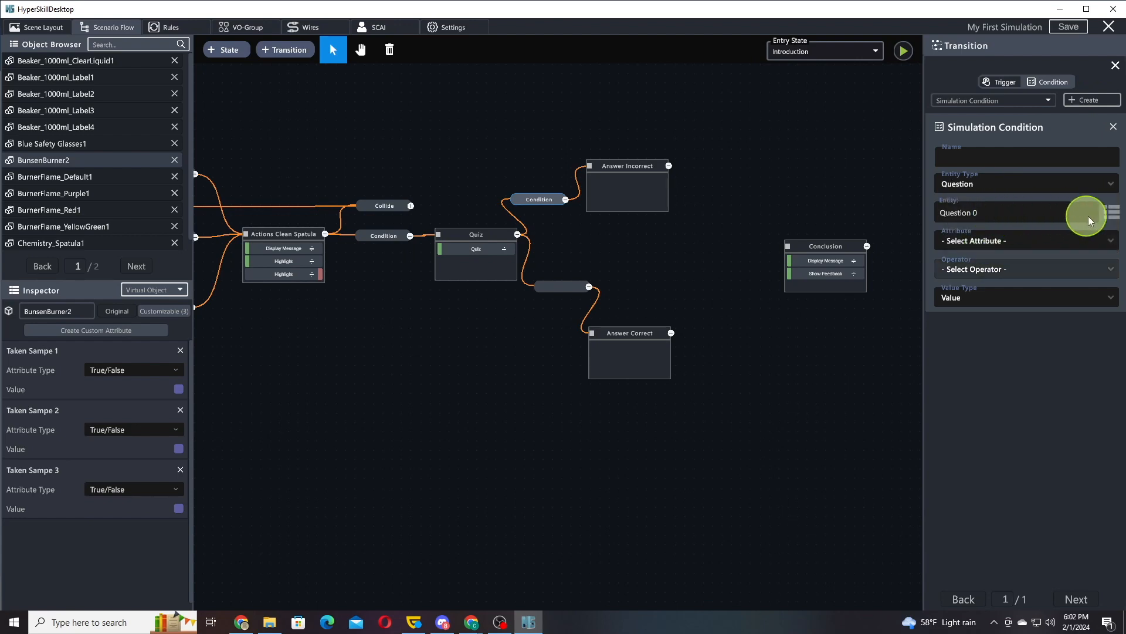
left_click(1111, 213)
left_click(1016, 214)
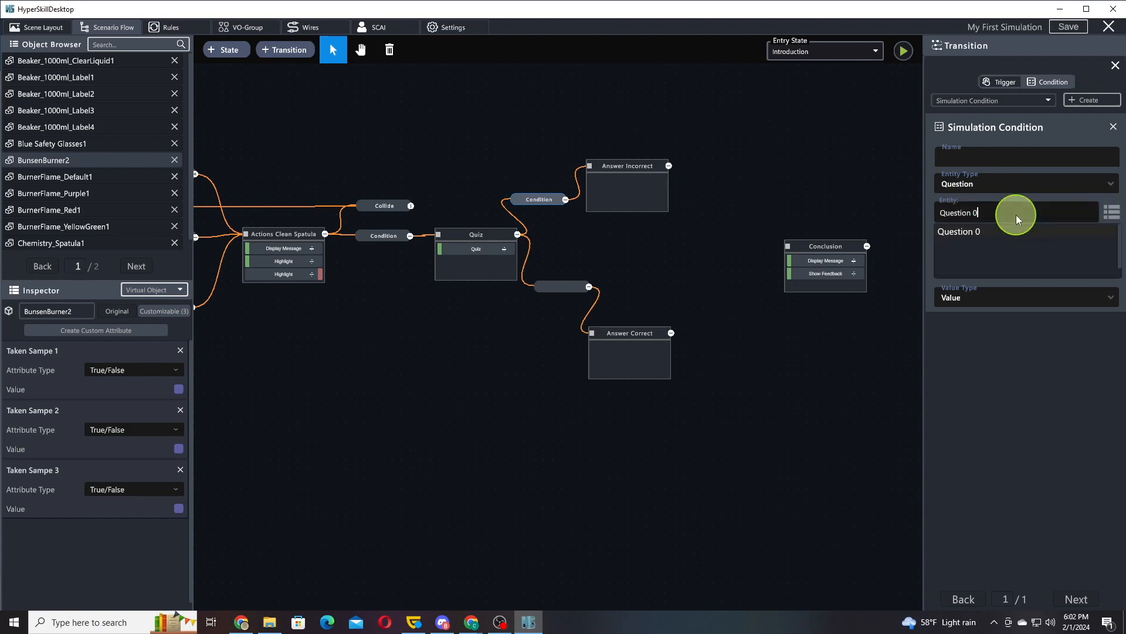
left_click(973, 358)
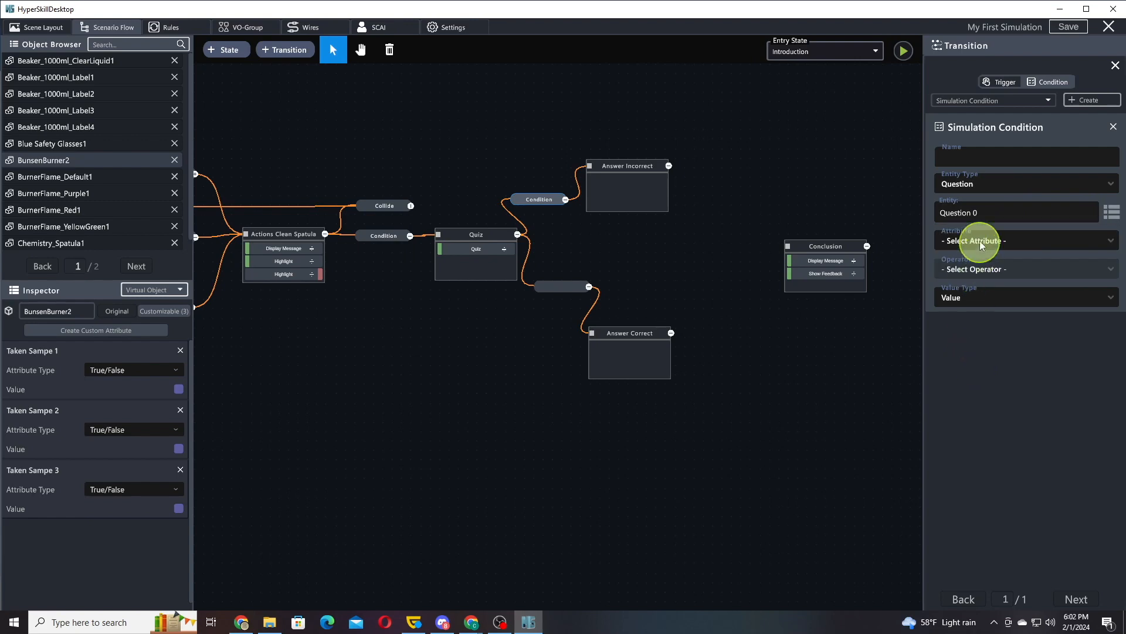
Check the question ID in the Quiz state's single-choice question.
left_click(443, 230)
left_click(1065, 230)
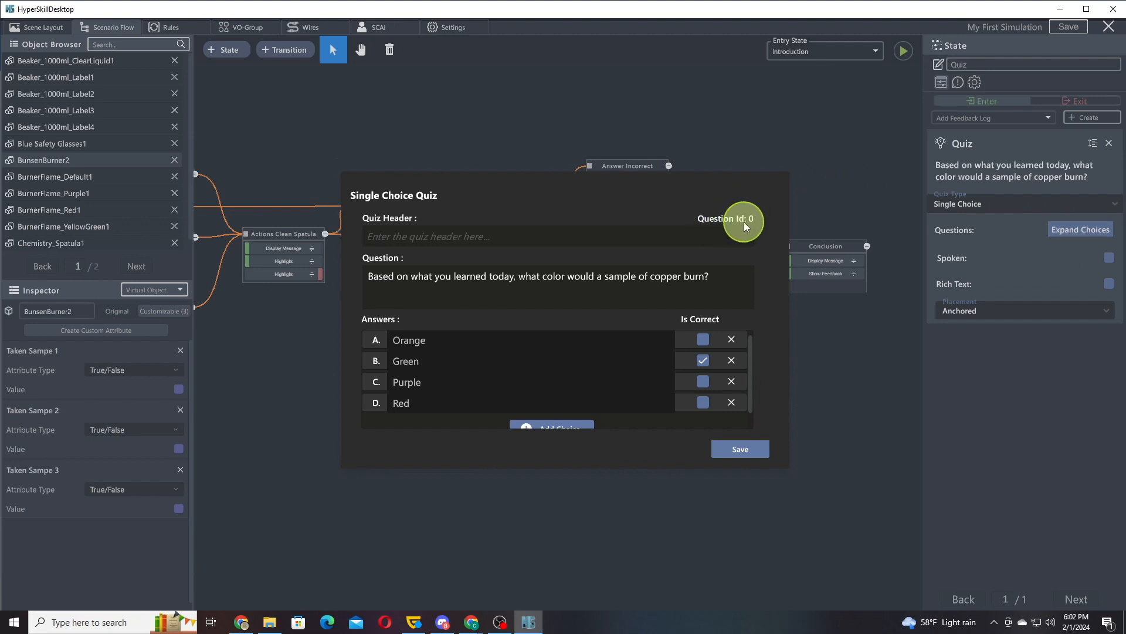
left_click(734, 448)
Set the Answer Incorrect transition's condition to entity type Question, Question 0, with attribute Correct EqualTo false.
left_click(540, 200)
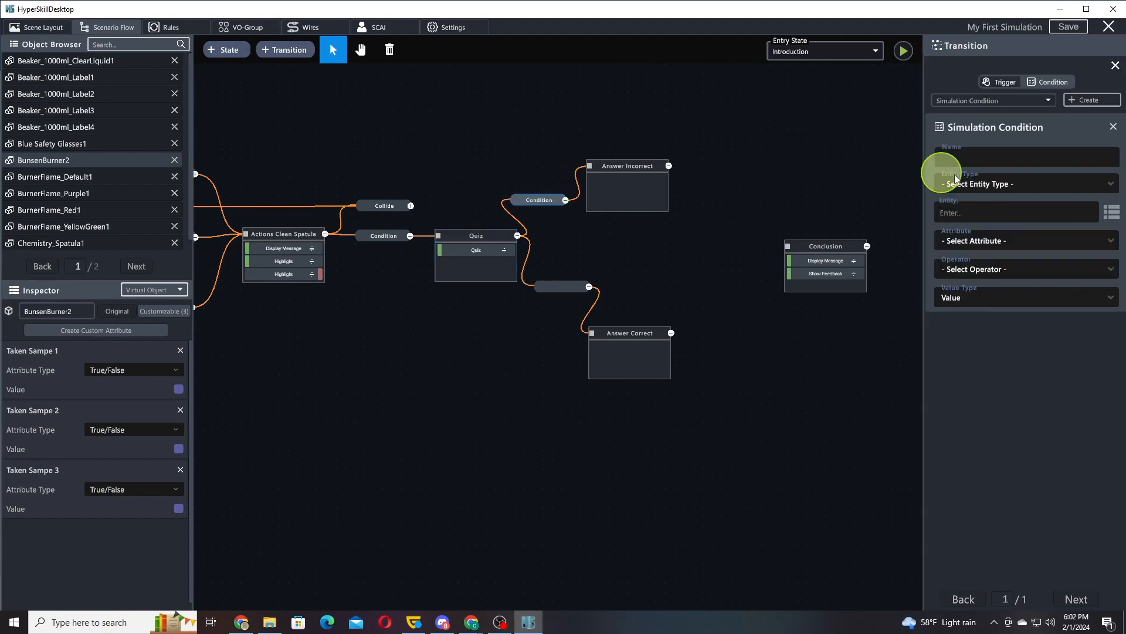
left_click(1002, 182)
left_click(984, 246)
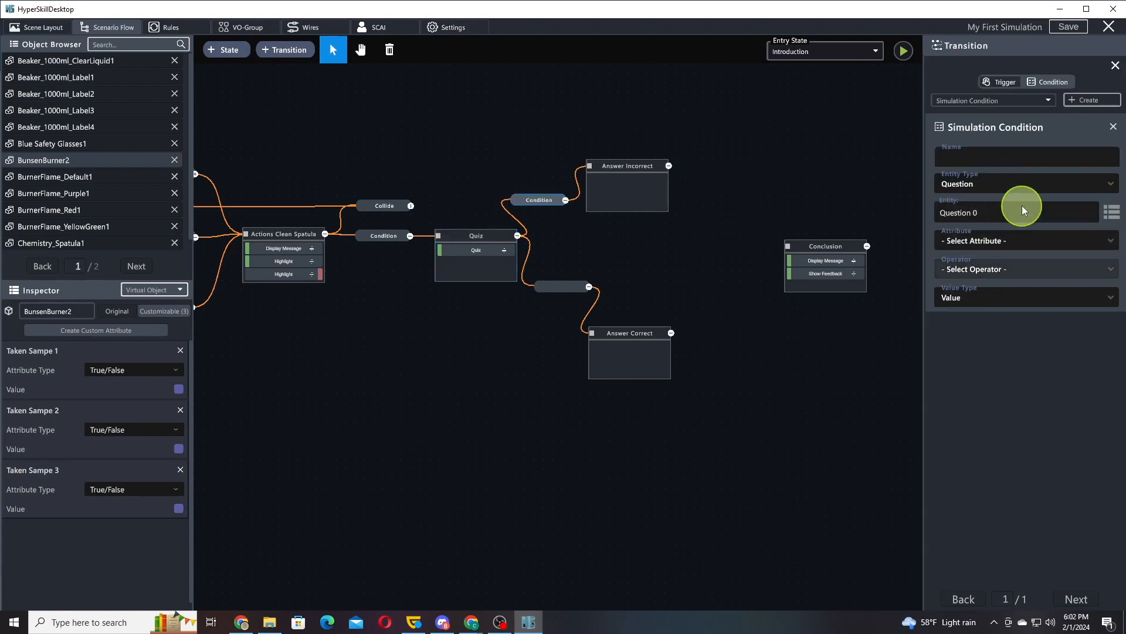
left_click(1014, 241)
left_click(977, 270)
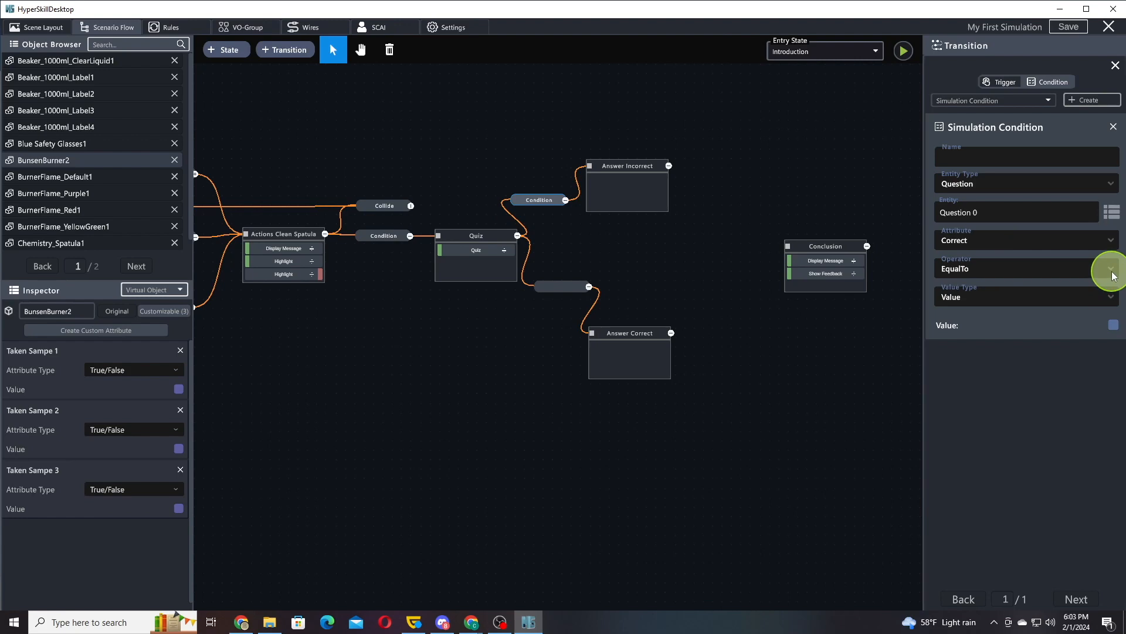
Add a Simulation Condition to the Answer Correct transition: entity type Question, Question 0, attribute Correct EqualTo true.
left_click(561, 286)
left_click(1083, 104)
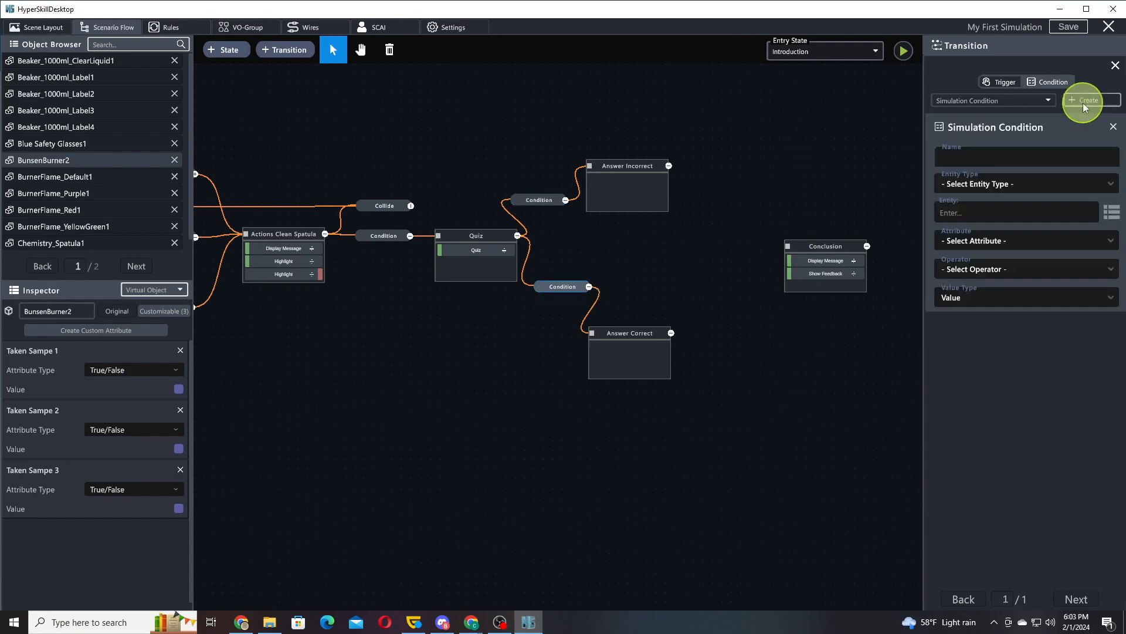
left_click(1067, 186)
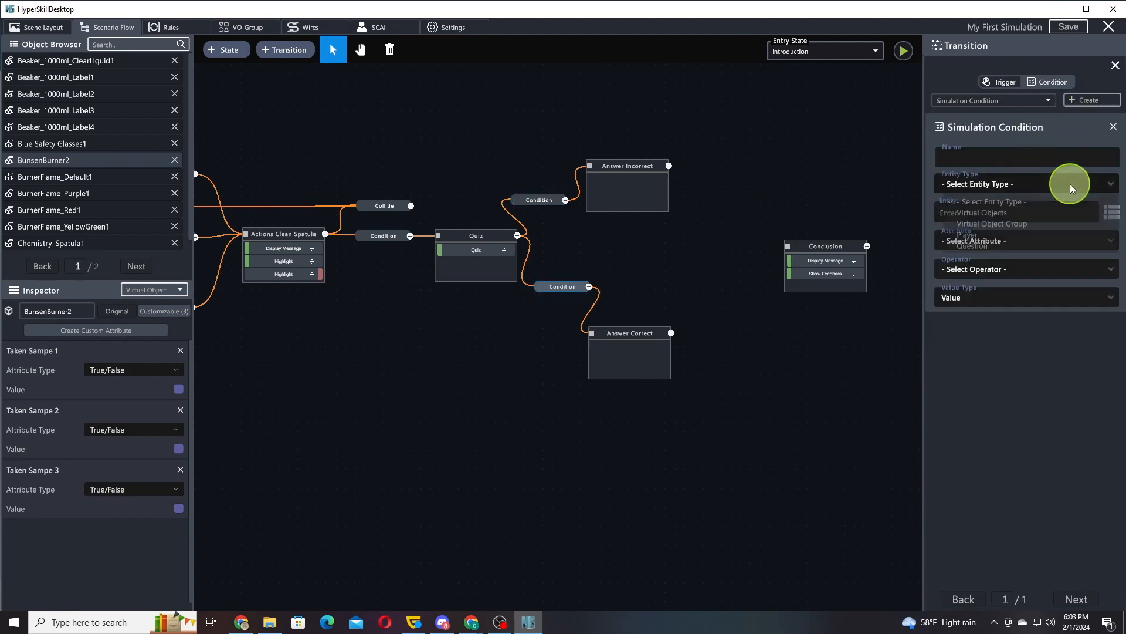
left_click(987, 244)
left_click(1051, 238)
left_click(981, 271)
left_click(1113, 324)
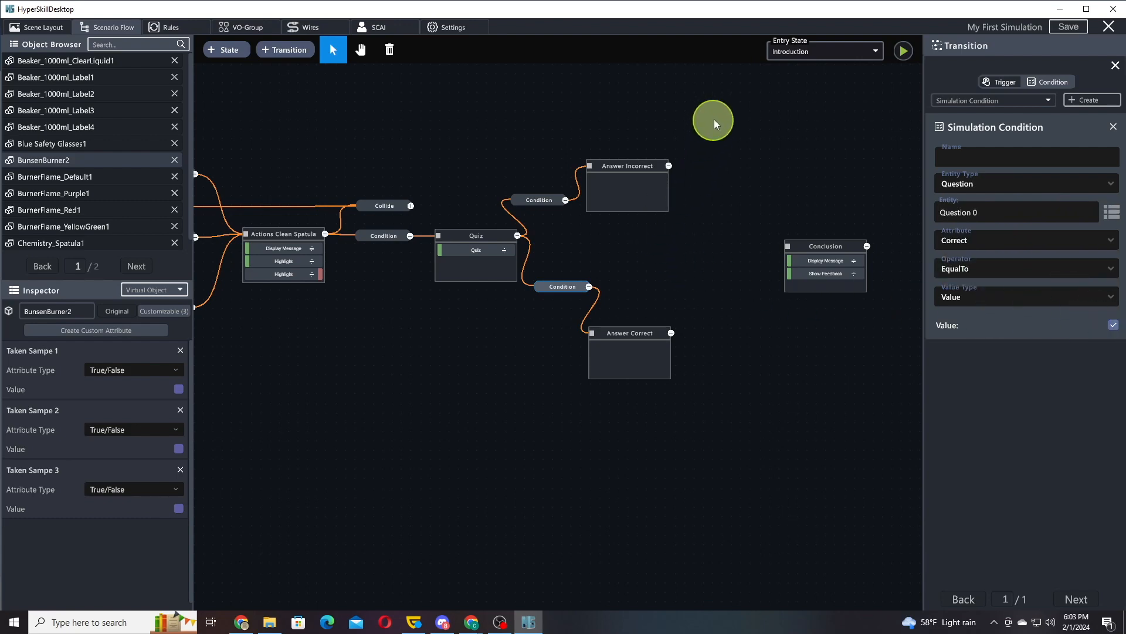
Add a Display Message action to the Answer Incorrect state's enter actions.
left_click_drag(763, 120, 663, 124)
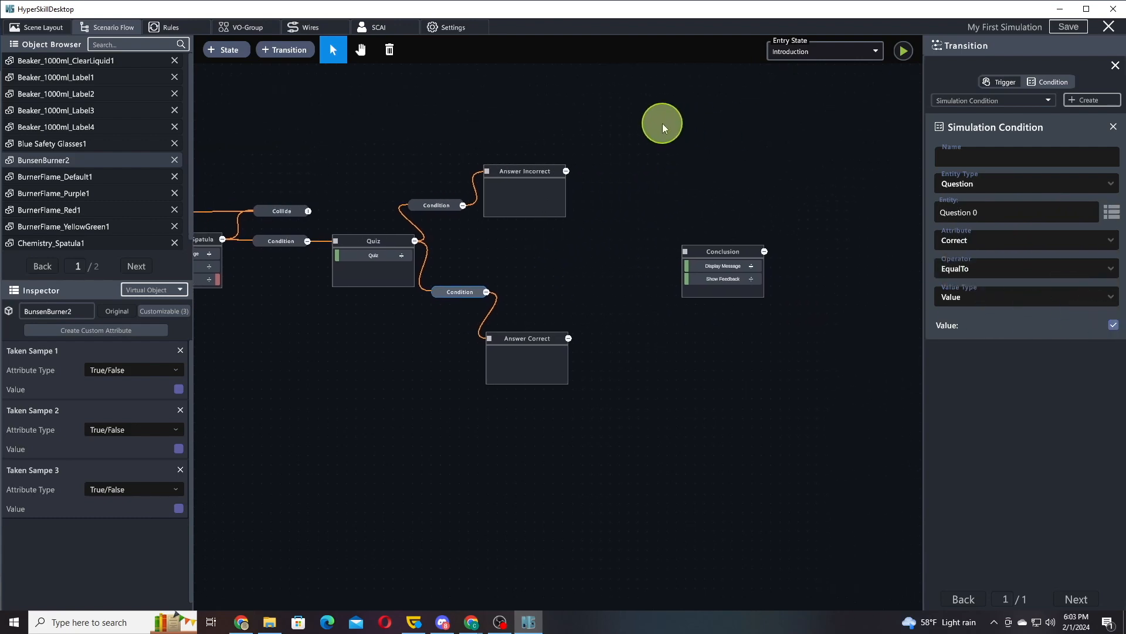
left_click(514, 171)
left_click(1018, 117)
scroll(1020, 142, "down", 5)
left_click_drag(1012, 168, 999, 249)
left_click(989, 175)
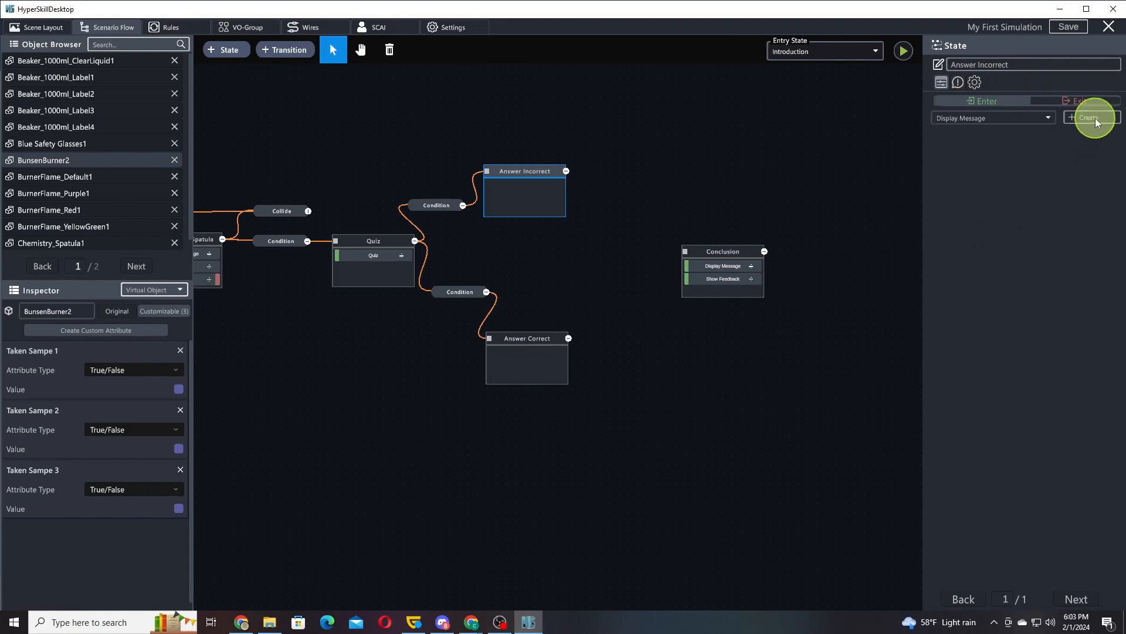
left_click(1091, 118)
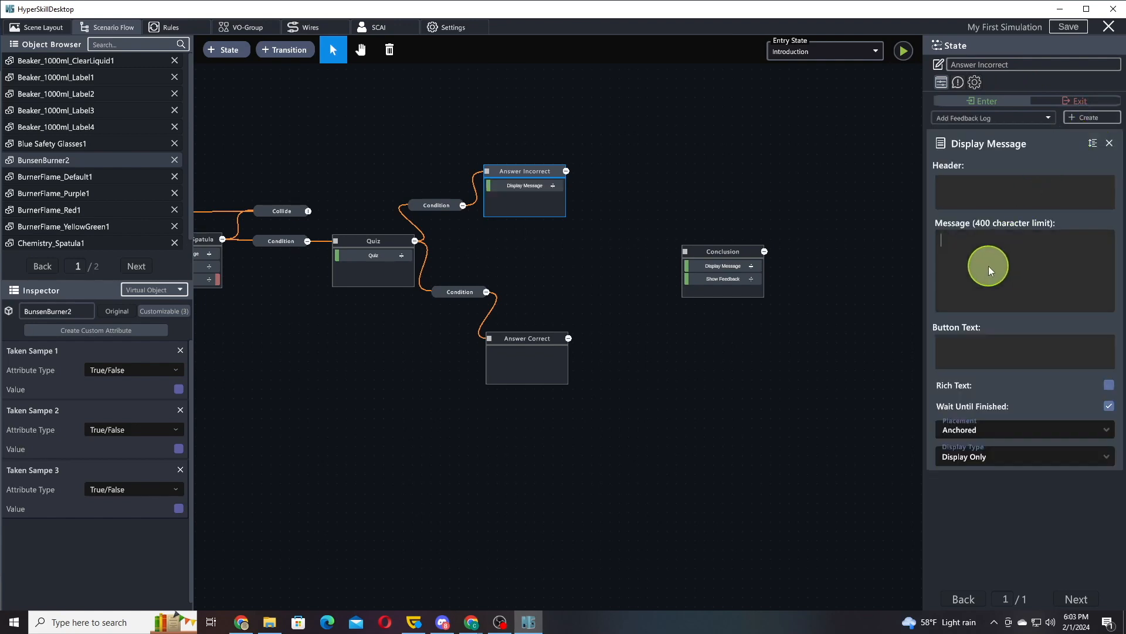
Set the Answer Incorrect message to "I'm sorry, that isn't correct. Copper, when heated, burns green.".
type("I'm sorry, that isn't correct. Copper woul")
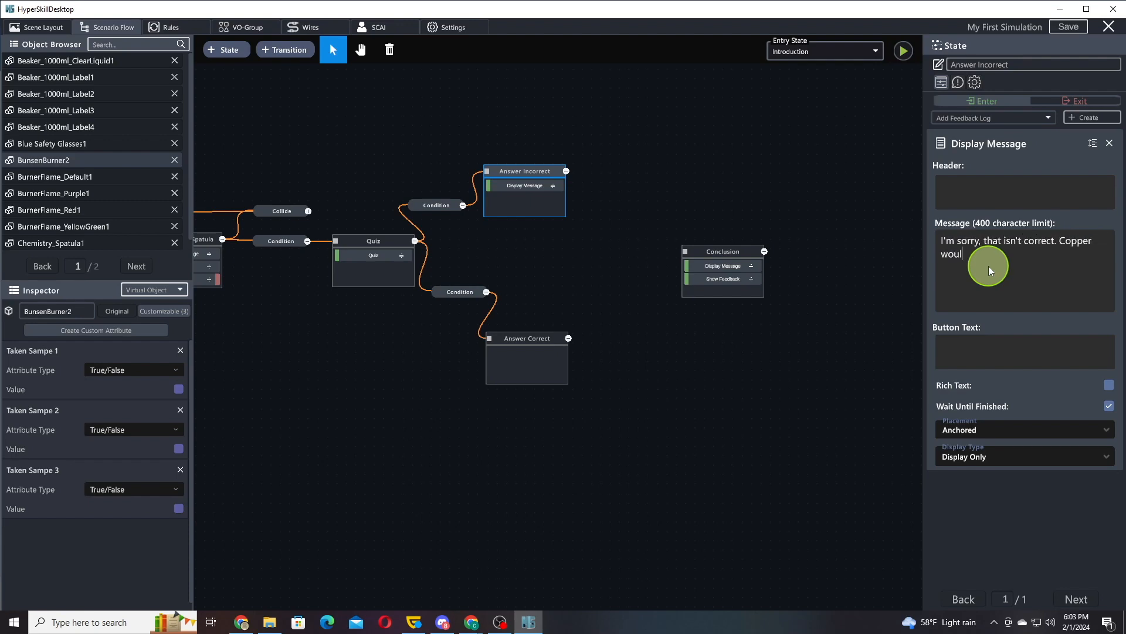
key("BackSpace")
key("BackSpace")
key("BackSpace")
key("BackSpace")
type(", when heated, burns green.")
Add a Display Message to the Answer Correct state reading "That's correct! Copper when exposed to heat burns green.".
double_click(509, 337)
left_click(1002, 116)
scroll(998, 154, "down", 1)
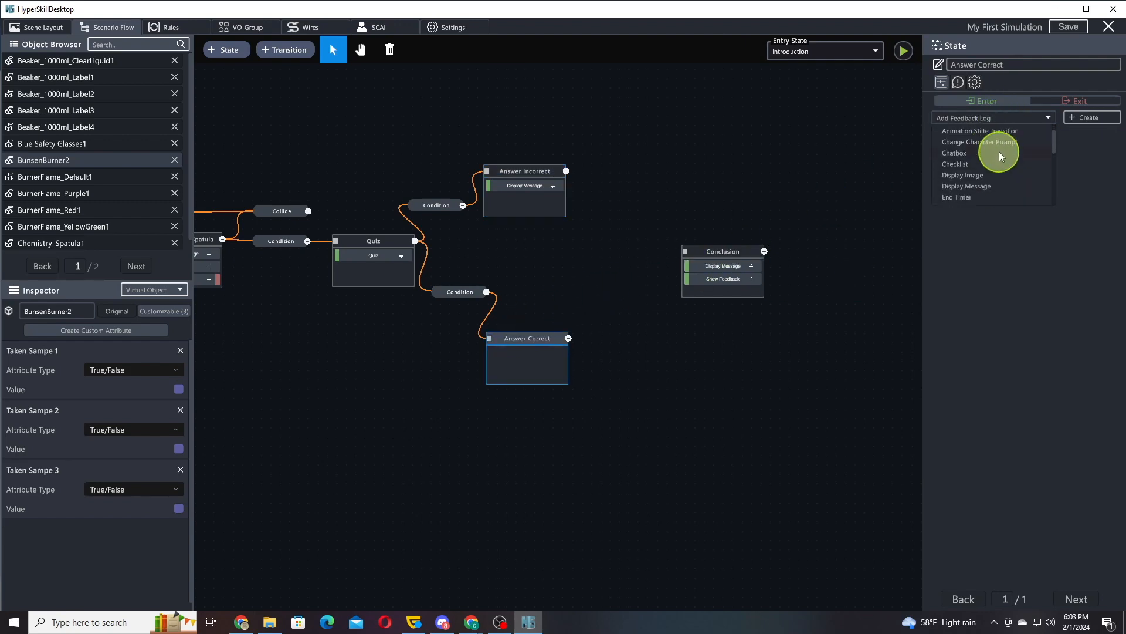
left_click(975, 183)
left_click(1077, 117)
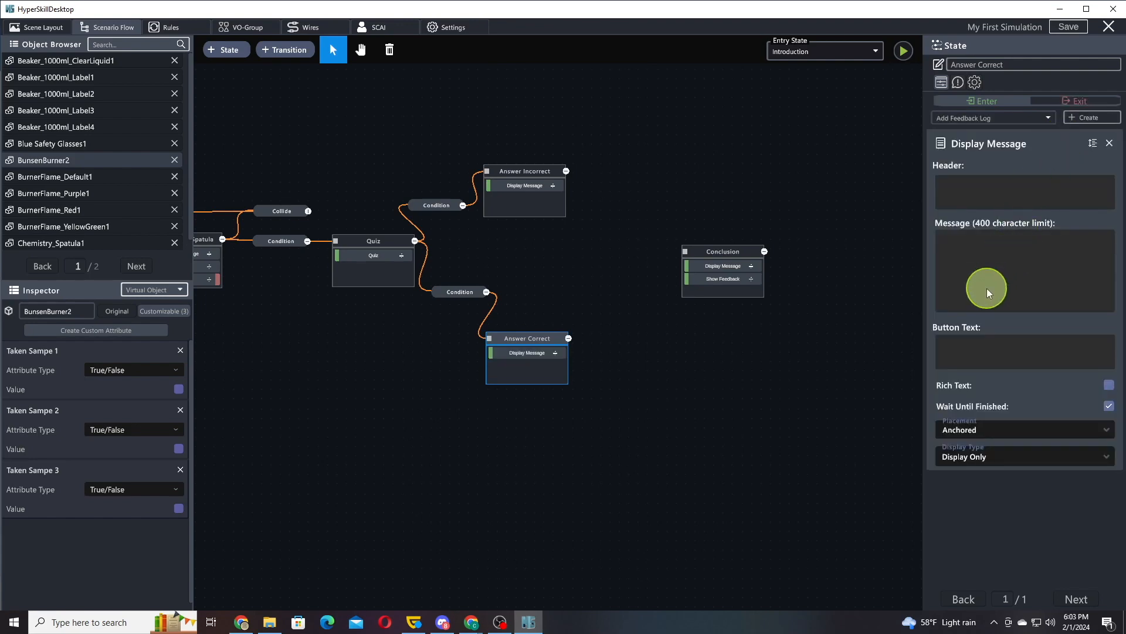
type("That's correct! Copper when expo")
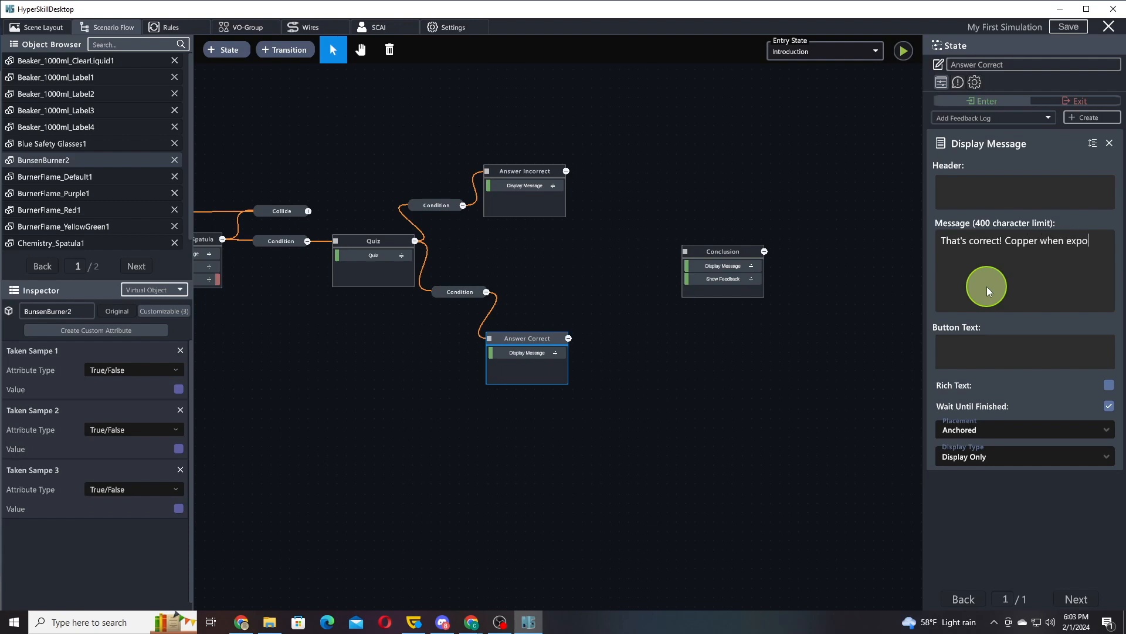
type("sed to heat burns green.")
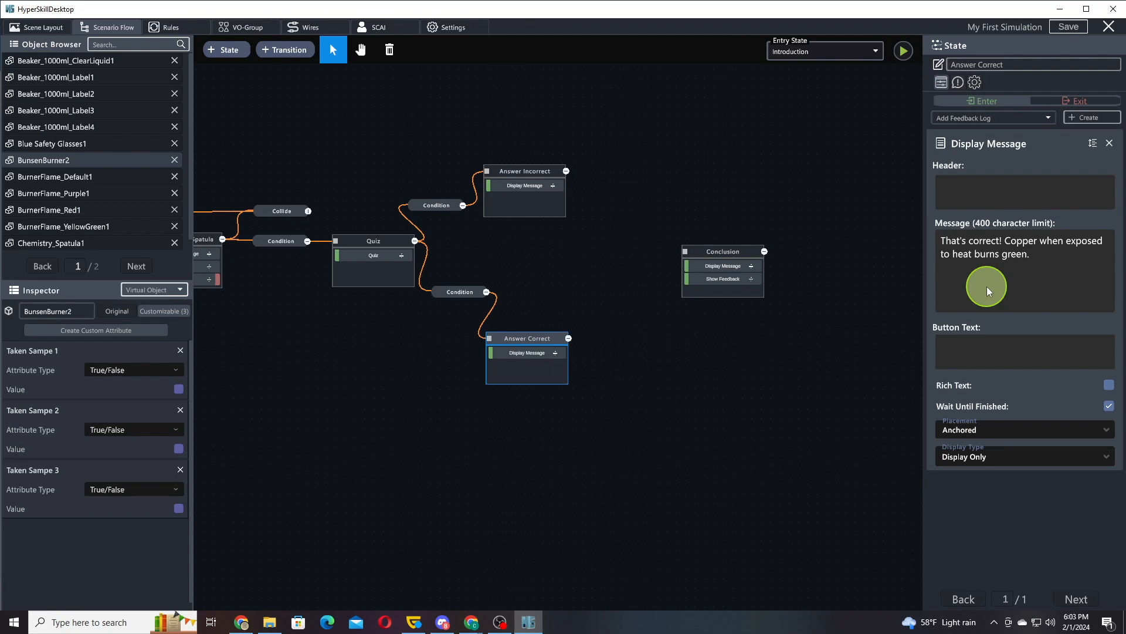
Create transitions from the Answer Incorrect and Answer Correct states to the Conclusion state.
right_click(561, 171)
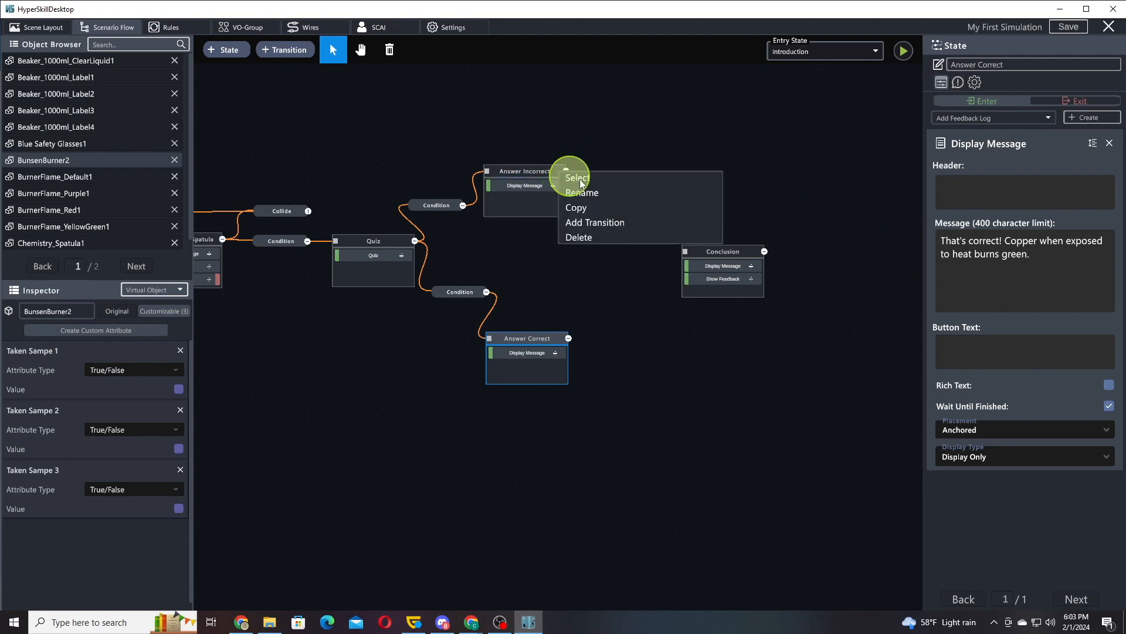
left_click(606, 222)
left_click(692, 252)
right_click(552, 331)
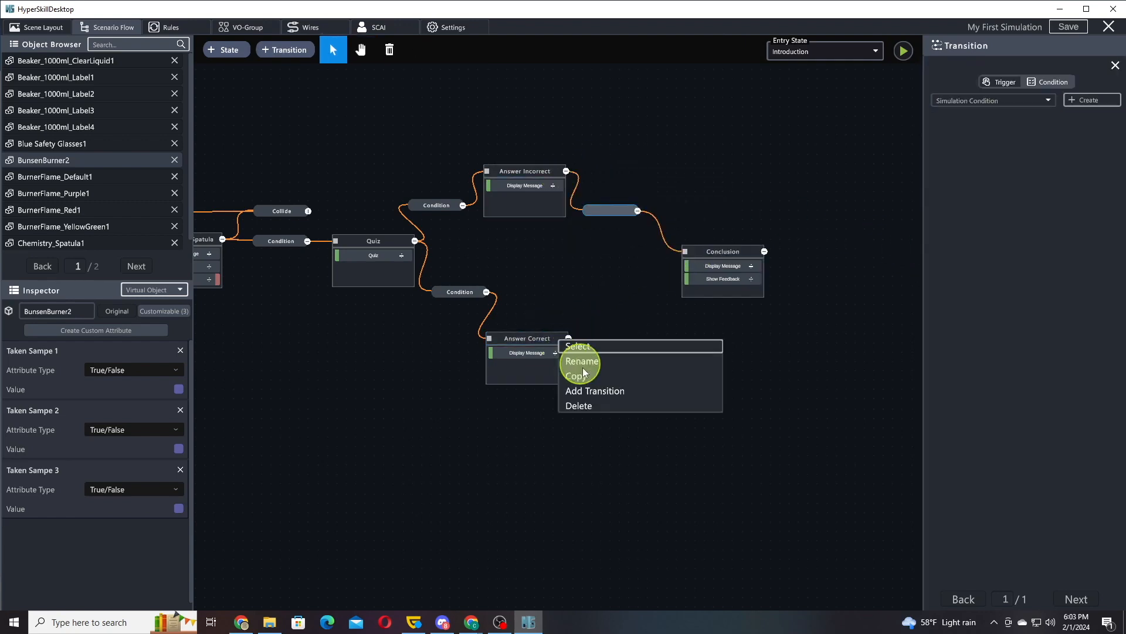
left_click(584, 395)
left_click(697, 258)
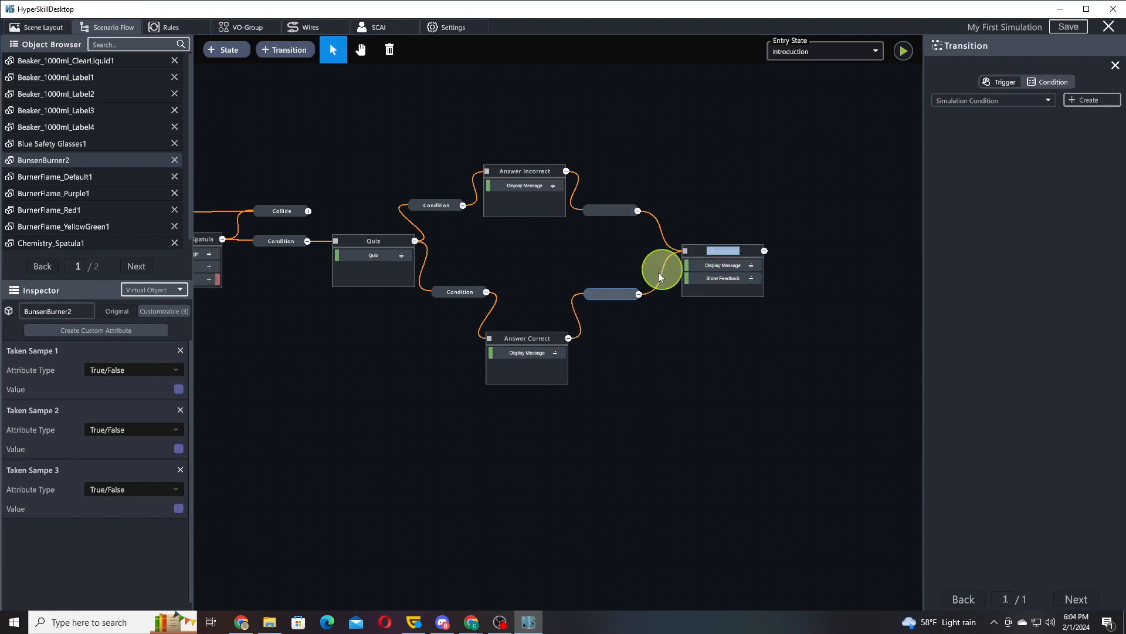
Review the Conclusion state's actions and the scenario flow from the quiz back to the glove and glasses states.
left_click(698, 251)
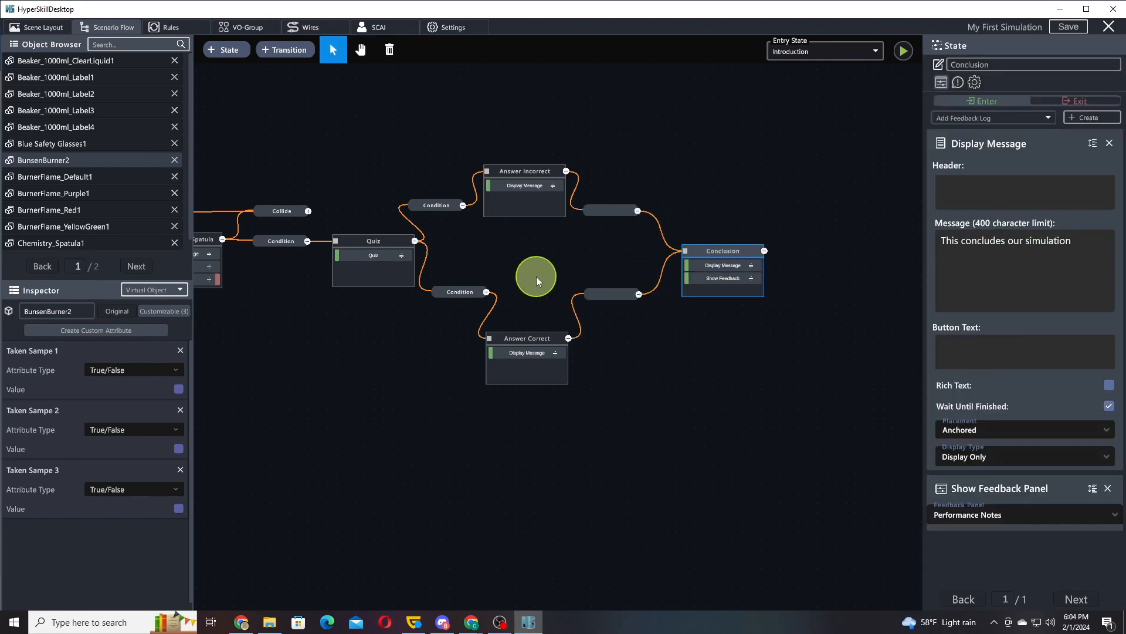
left_click_drag(485, 257, 822, 251)
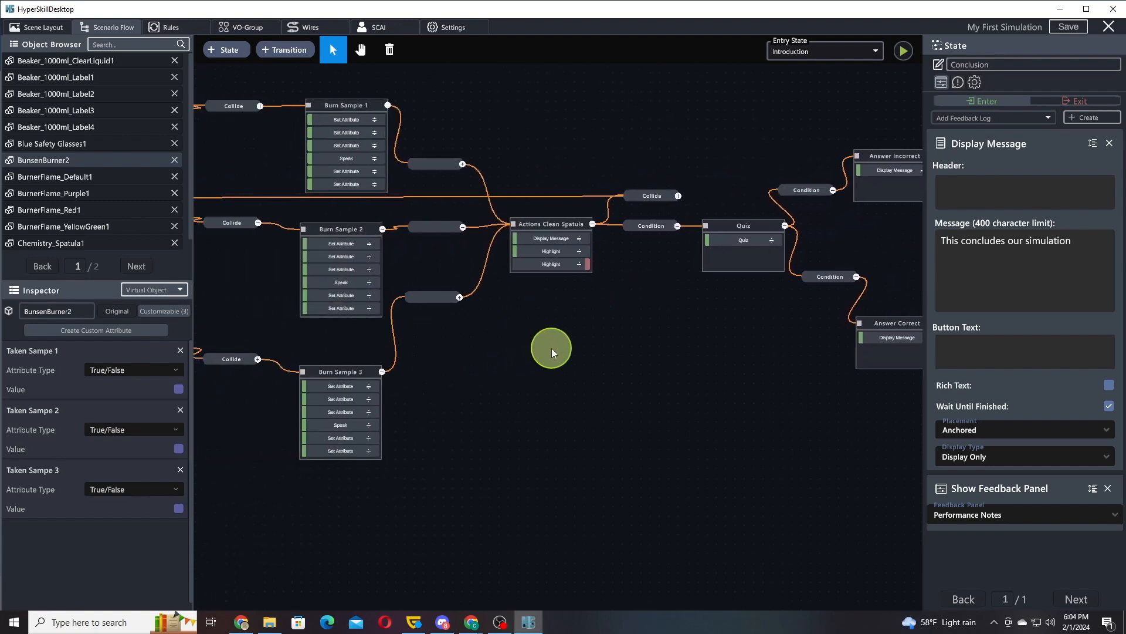
left_click_drag(551, 354, 717, 348)
key("alt+Tab")
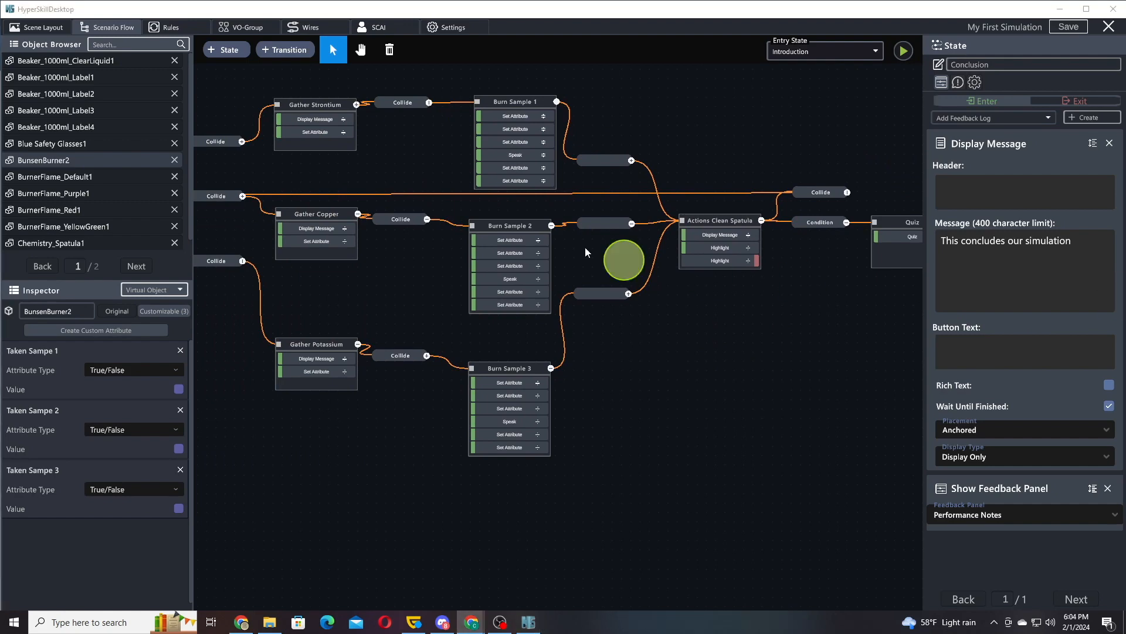
left_click_drag(381, 281, 834, 312)
left_click_drag(353, 324, 751, 333)
left_click_drag(340, 343, 427, 356)
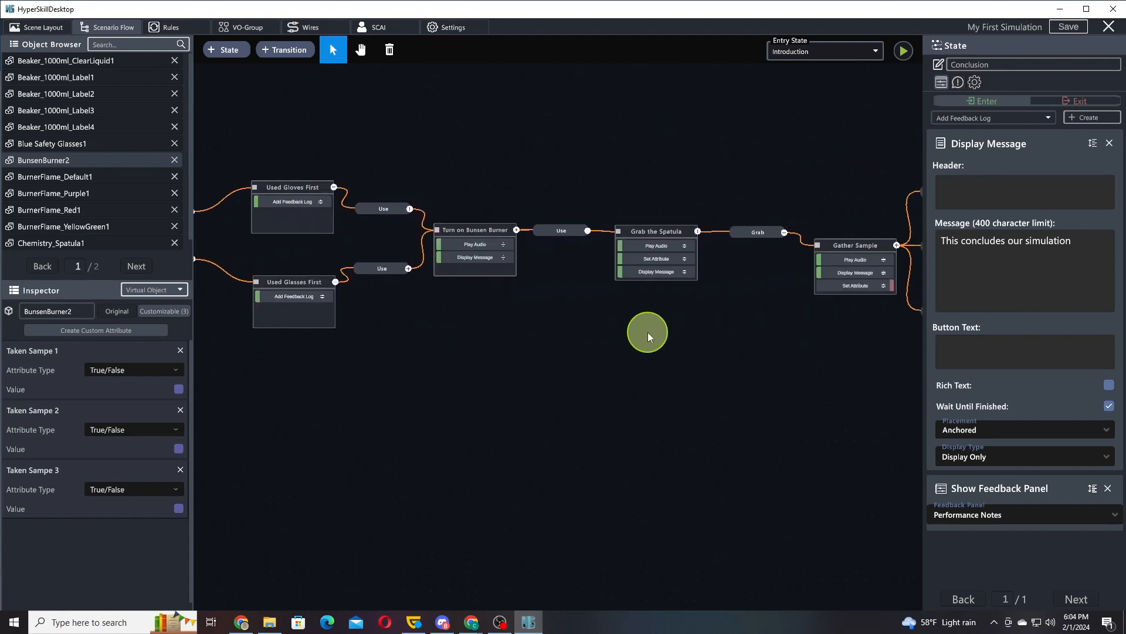
left_click_drag(682, 333, 579, 342)
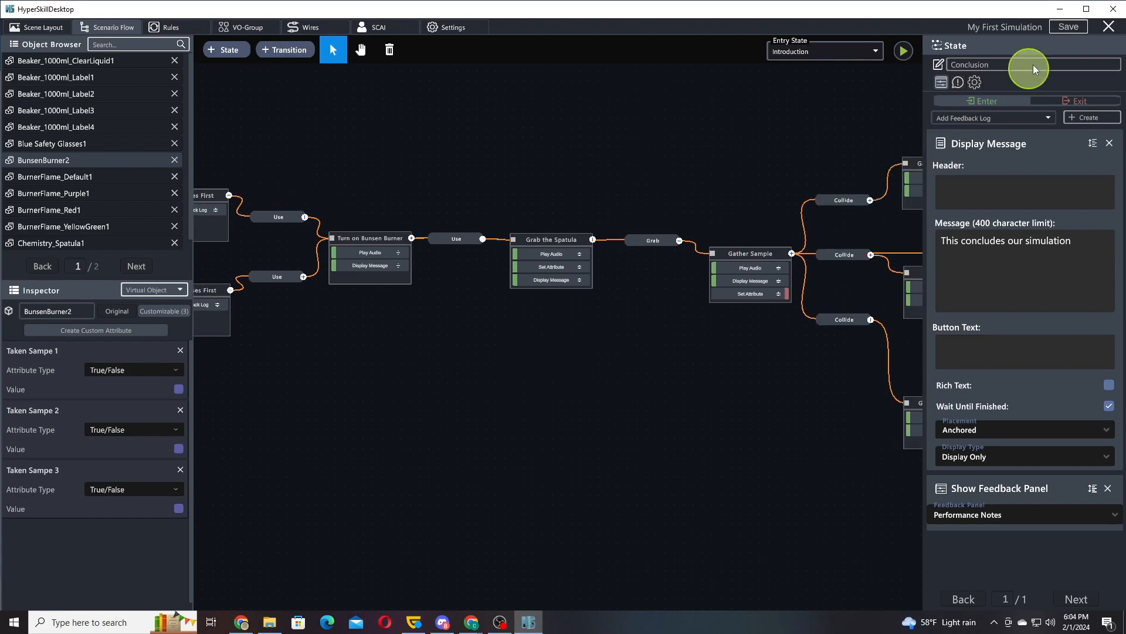
Save the simulation and return to the scenario flow.
left_click(1068, 27)
left_click(648, 385)
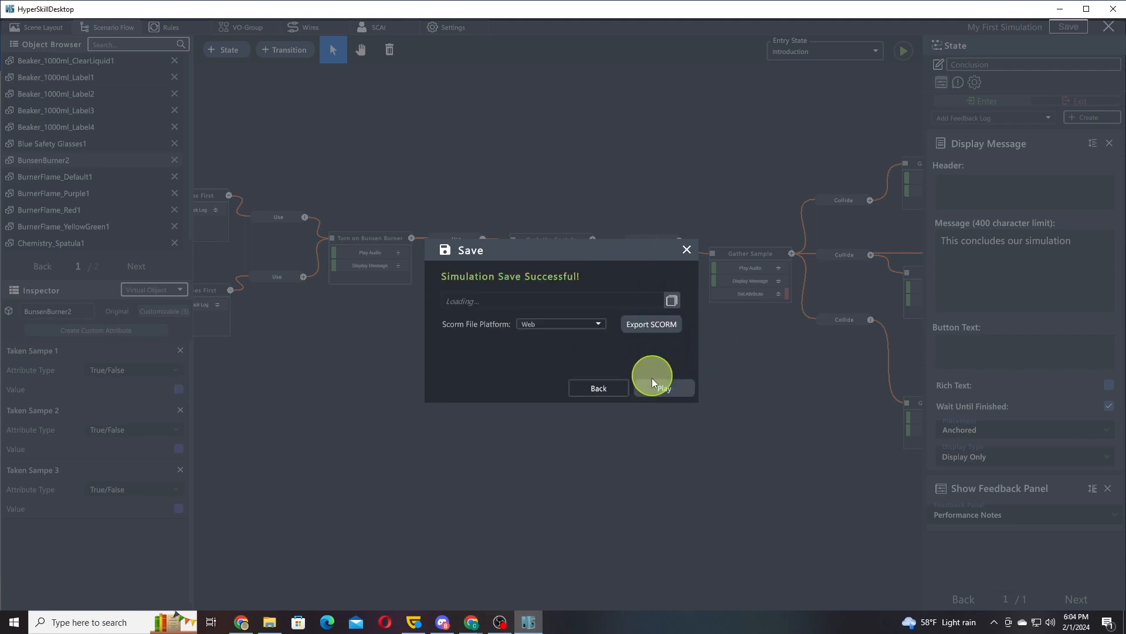
left_click(604, 389)
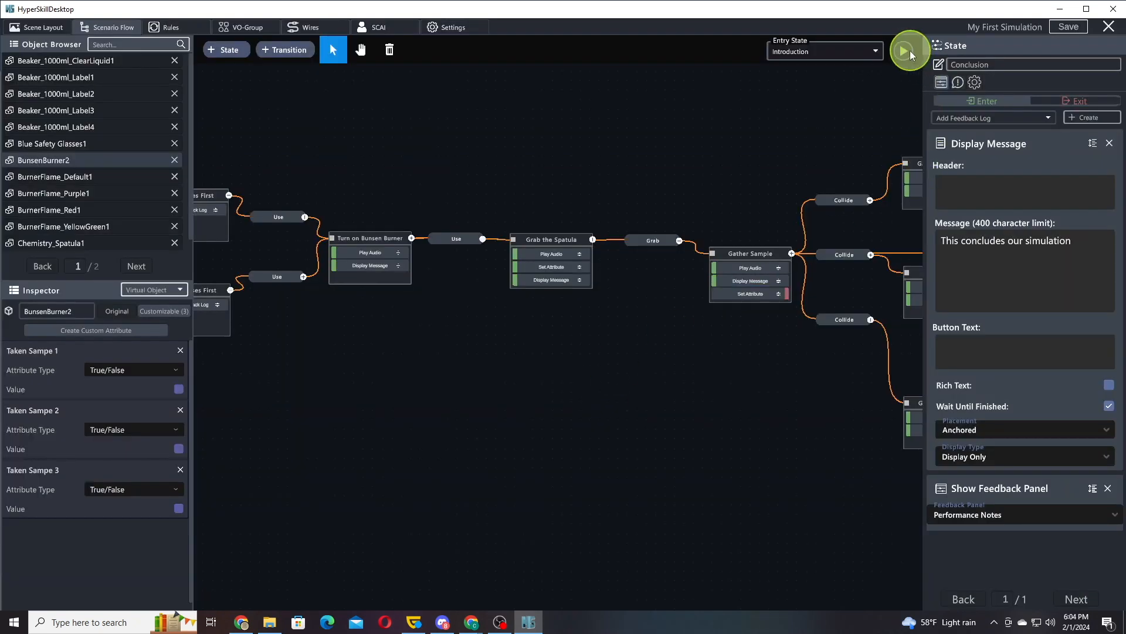